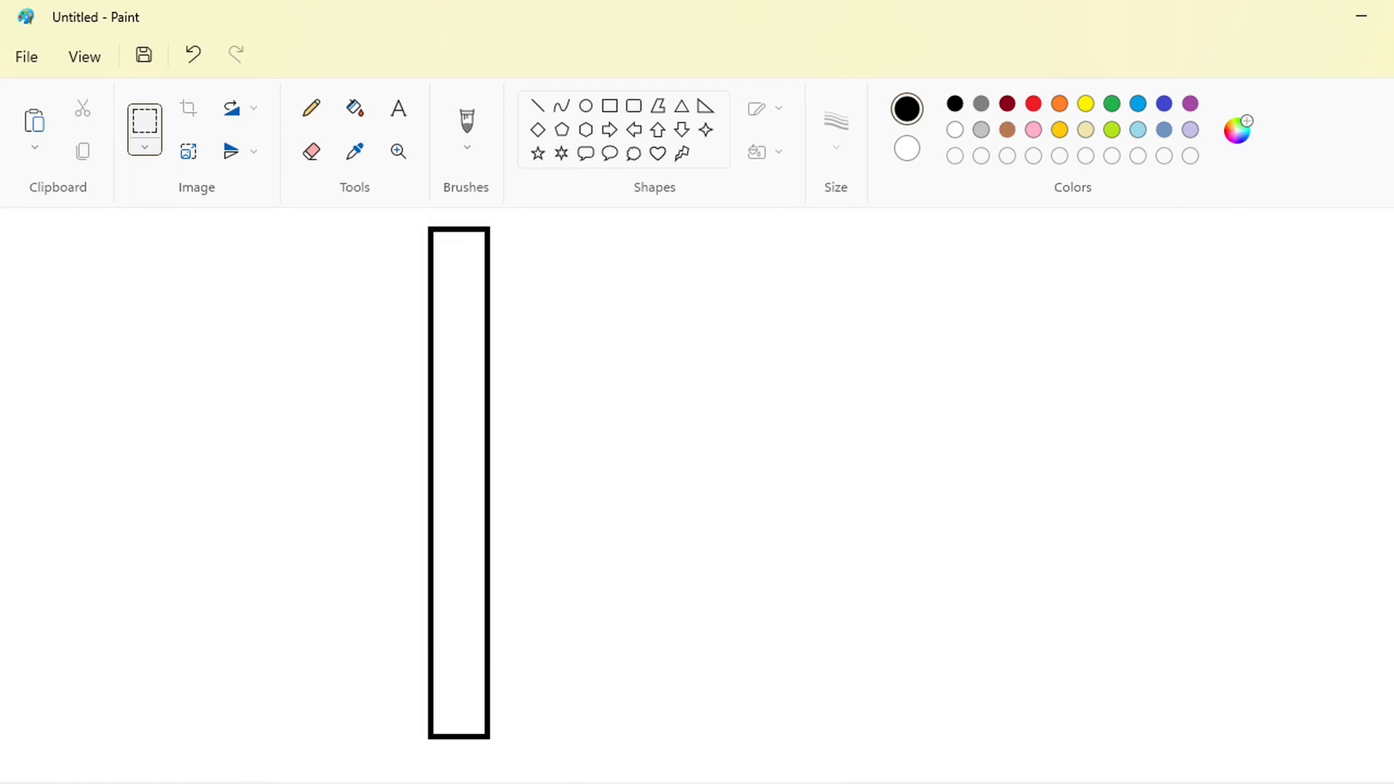
Fill the outlined vertical bar with black and draw inner and outer curves beside it for the R's bowl.
{"action": "left_click", "coordinate": [354, 108]}
{"action": "left_click", "coordinate": [449, 368]}
{"action": "left_click", "coordinate": [561, 105]}
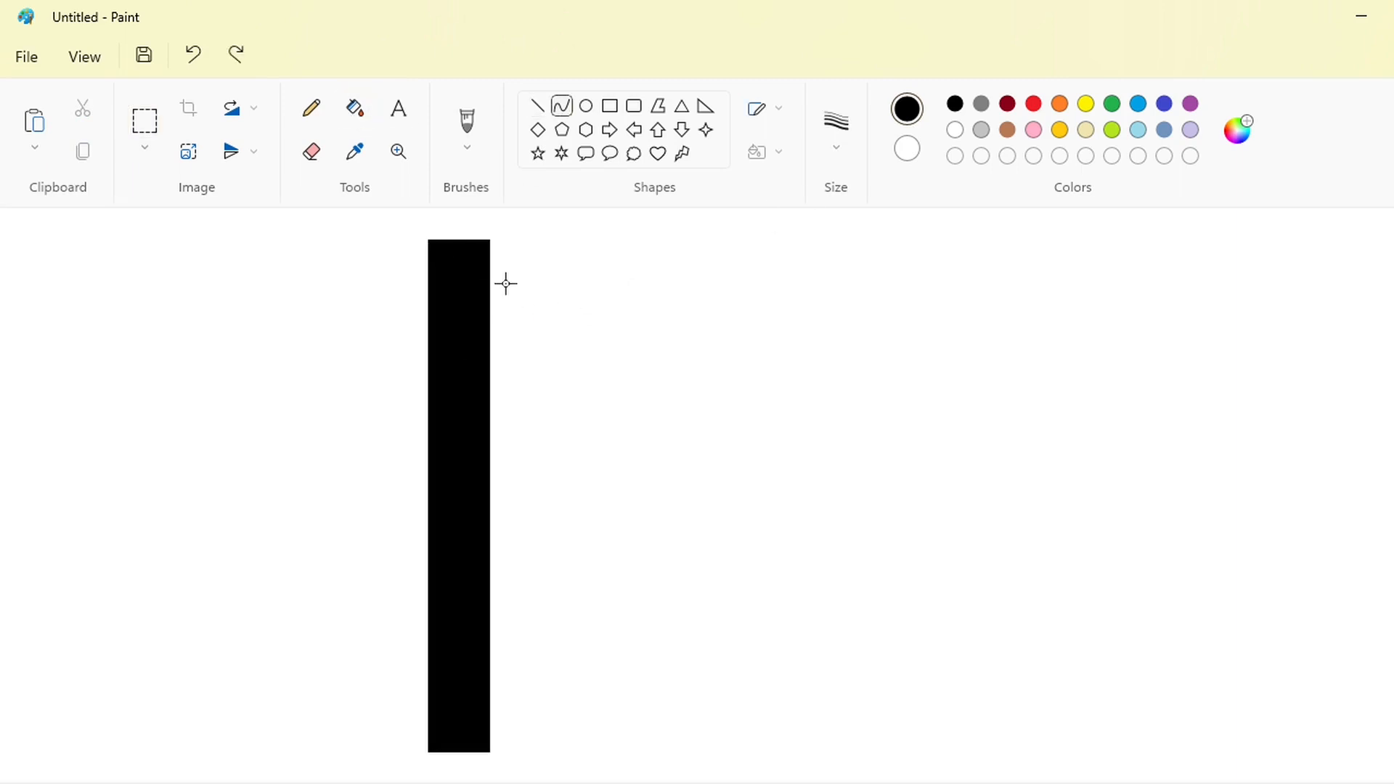
{"action": "left_click_drag", "start_coordinate": [493, 319], "coordinate": [492, 538]}
{"action": "left_click_drag", "start_coordinate": [499, 351], "coordinate": [570, 321]}
{"action": "left_click_drag", "start_coordinate": [600, 454], "coordinate": [618, 450]}
{"action": "scroll", "coordinate": [640, 426], "scroll_direction": "up", "scroll_amount": 2}
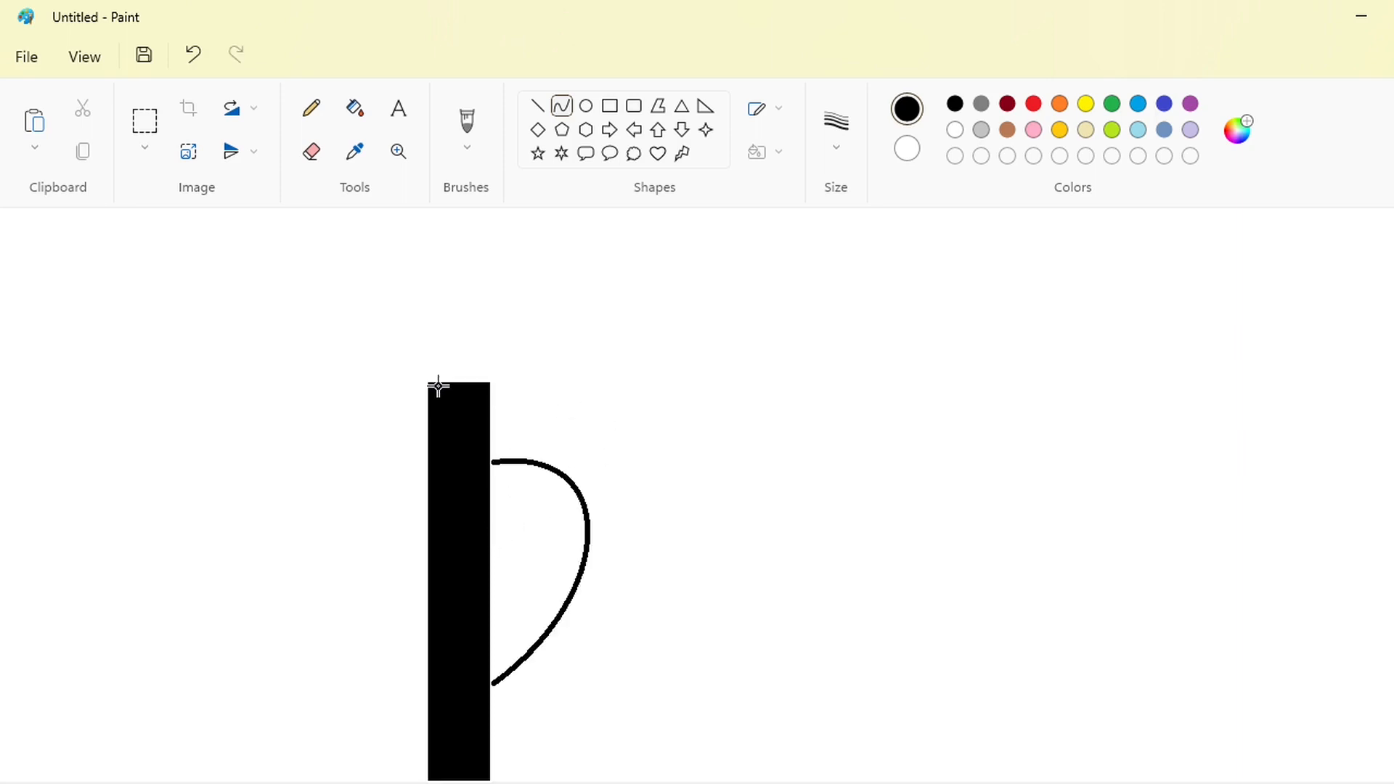
{"action": "mouse_move", "coordinate": [435, 385]}
{"action": "left_mouse_down"}
{"action": "mouse_move", "coordinate": [632, 650]}
{"action": "mouse_move", "coordinate": [564, 675]}
{"action": "mouse_move", "coordinate": [682, 406]}
{"action": "mouse_move", "coordinate": [675, 623]}
{"action": "mouse_move", "coordinate": [676, 590]}
{"action": "left_mouse_up"}
{"action": "scroll", "coordinate": [890, 600], "scroll_direction": "down", "scroll_amount": 2}
Draw the R's slanted leg with two parallel straight lines from the bowl's curve ends and a line closing the foot.
{"action": "left_click", "coordinate": [535, 108]}
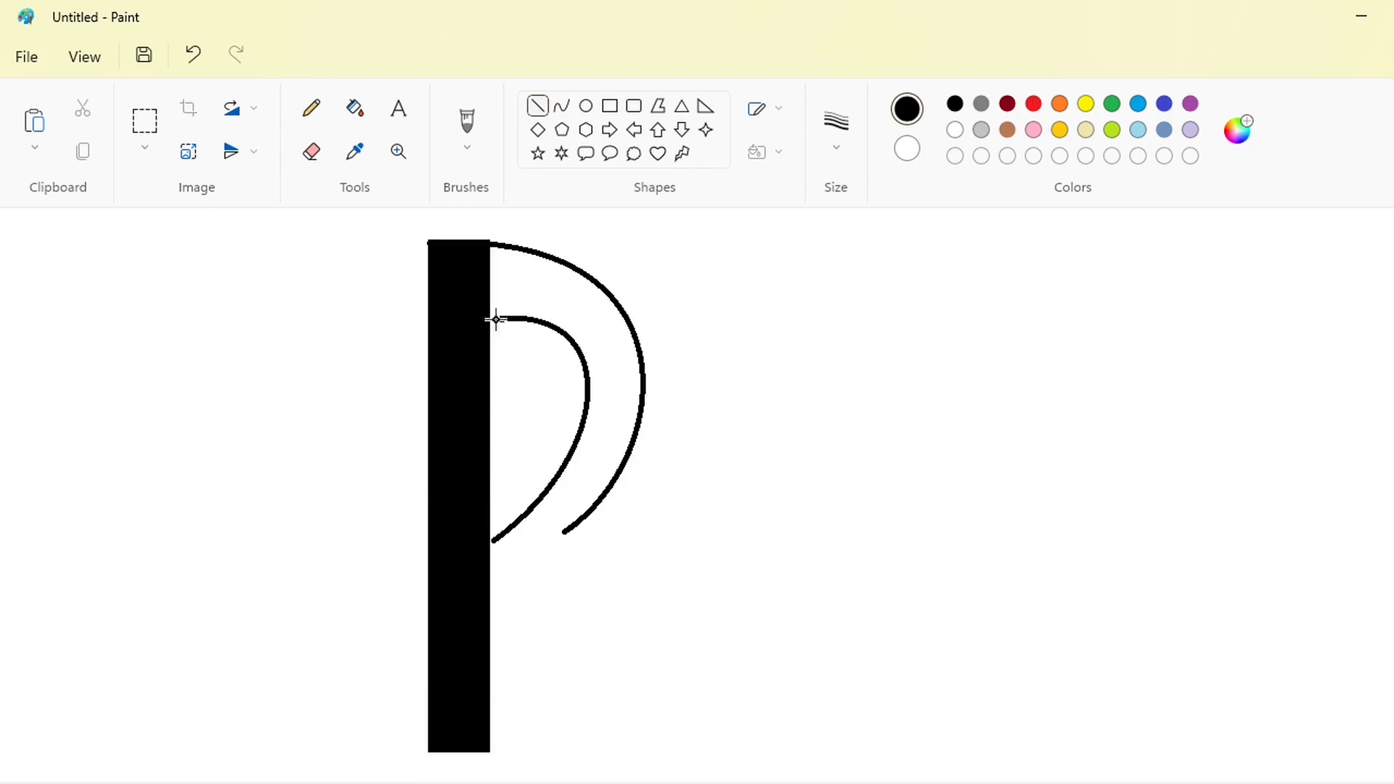
{"action": "scroll", "coordinate": [585, 570], "scroll_direction": "down", "scroll_amount": 2}
{"action": "scroll", "coordinate": [715, 650], "scroll_direction": "up", "scroll_amount": 2}
{"action": "scroll", "coordinate": [738, 742], "scroll_direction": "down", "scroll_amount": 2, "text": "ctrl"}
{"action": "scroll", "coordinate": [1028, 723], "scroll_direction": "up", "scroll_amount": 2, "text": "ctrl"}
{"action": "scroll", "coordinate": [1028, 723], "scroll_direction": "right", "scroll_amount": 4}
{"action": "scroll", "coordinate": [1028, 723], "scroll_direction": "down", "scroll_amount": 4}
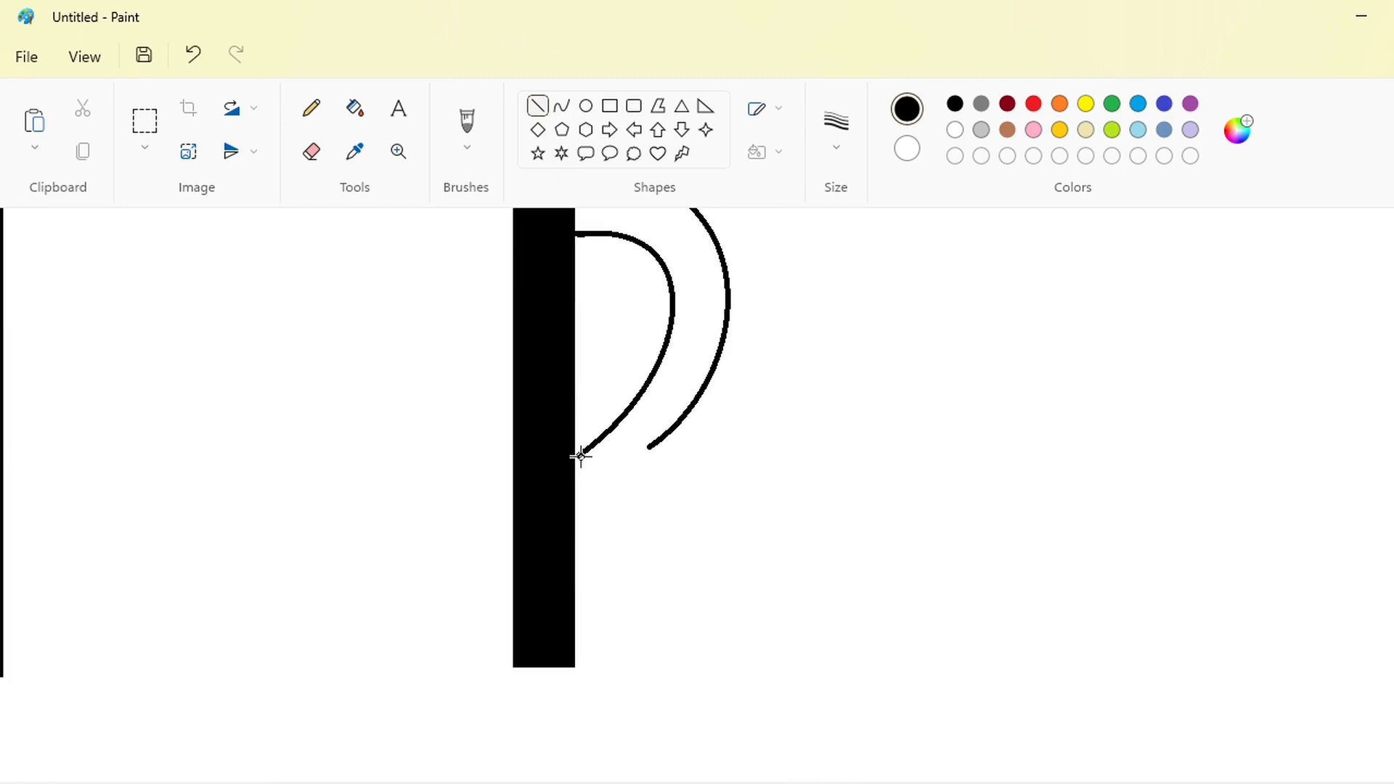
{"action": "left_click_drag", "start_coordinate": [580, 456], "coordinate": [728, 701]}
{"action": "mouse_move", "coordinate": [648, 447]}
{"action": "left_mouse_down"}
{"action": "mouse_move", "coordinate": [737, 622]}
{"action": "mouse_move", "coordinate": [814, 698]}
{"action": "left_mouse_up"}
{"action": "left_click_drag", "start_coordinate": [730, 702], "coordinate": [818, 701]}
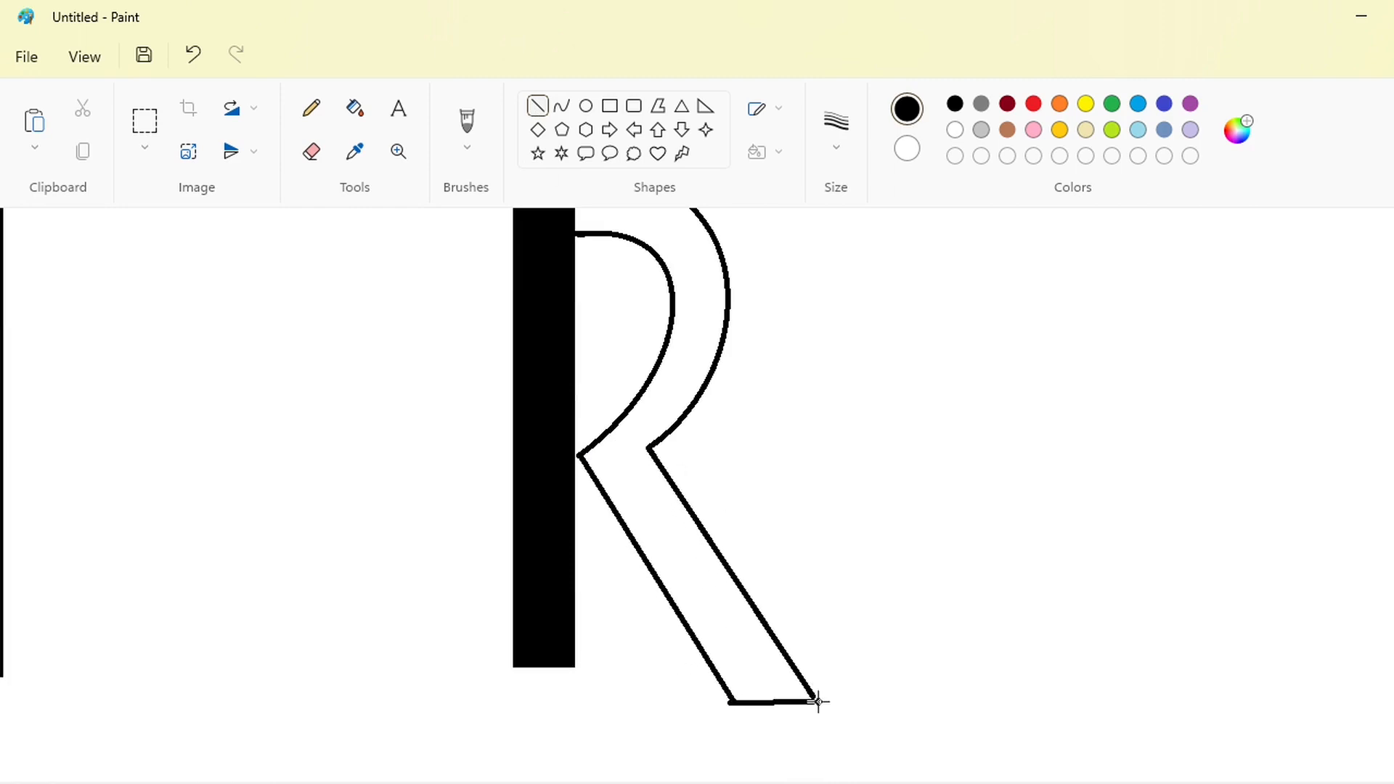
Fill the outlined bowl and leg of the R with black.
{"action": "left_click", "coordinate": [355, 108]}
{"action": "left_click", "coordinate": [659, 376]}
{"action": "scroll", "coordinate": [659, 376], "scroll_direction": "up", "scroll_amount": 2}
Tidy the R's uneven edges with white straight lines and the eraser.
{"action": "left_click", "coordinate": [537, 106]}
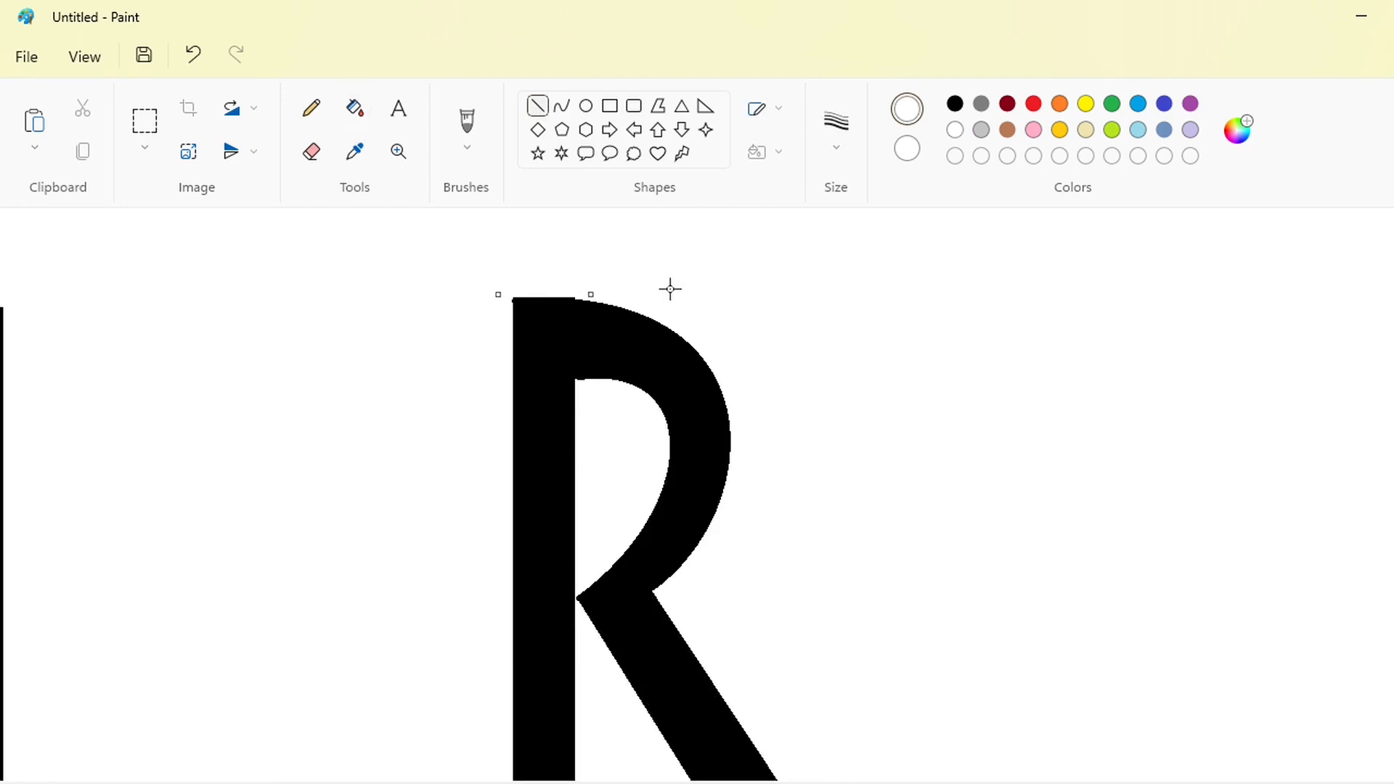
{"action": "scroll", "coordinate": [928, 598], "scroll_direction": "right", "scroll_amount": 8}
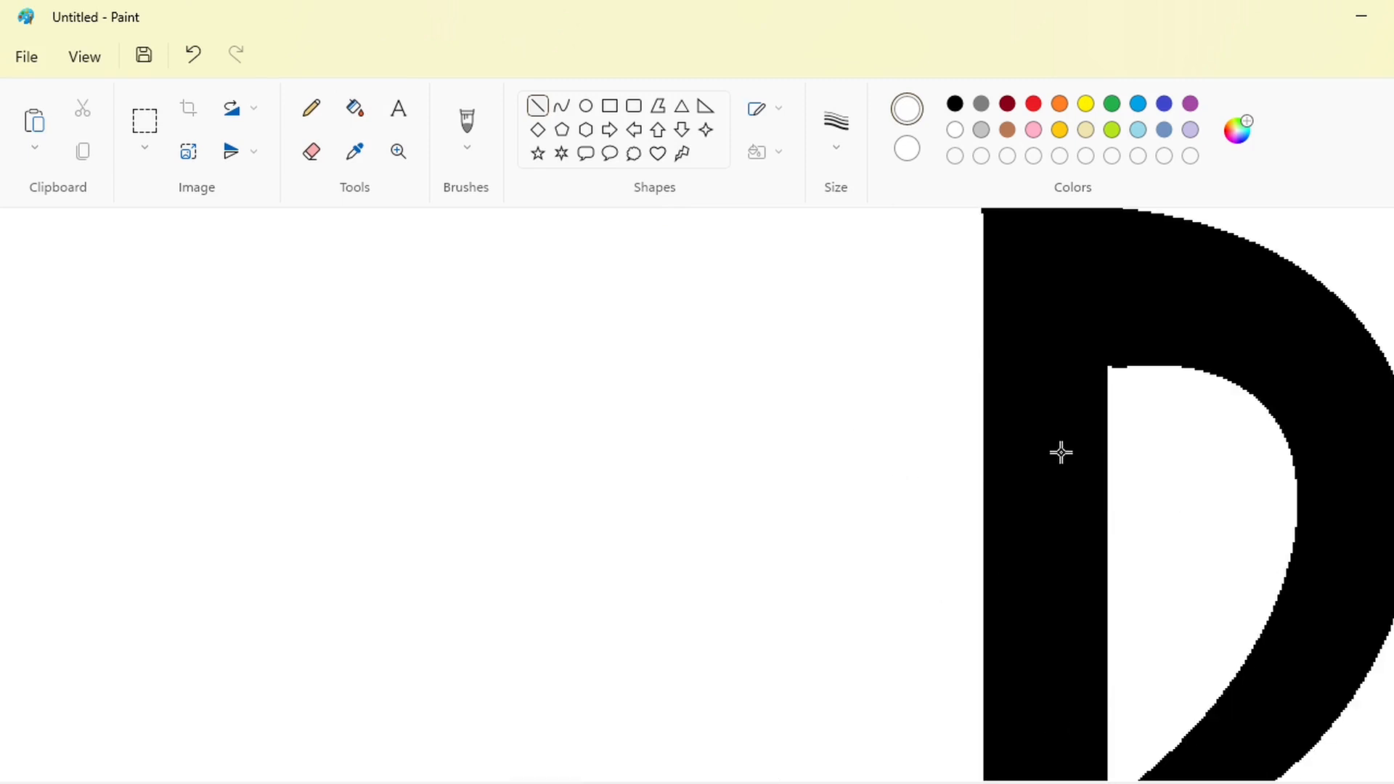
{"action": "key", "text": "e"}
{"action": "scroll", "coordinate": [1213, 639], "scroll_direction": "left", "scroll_amount": 8}
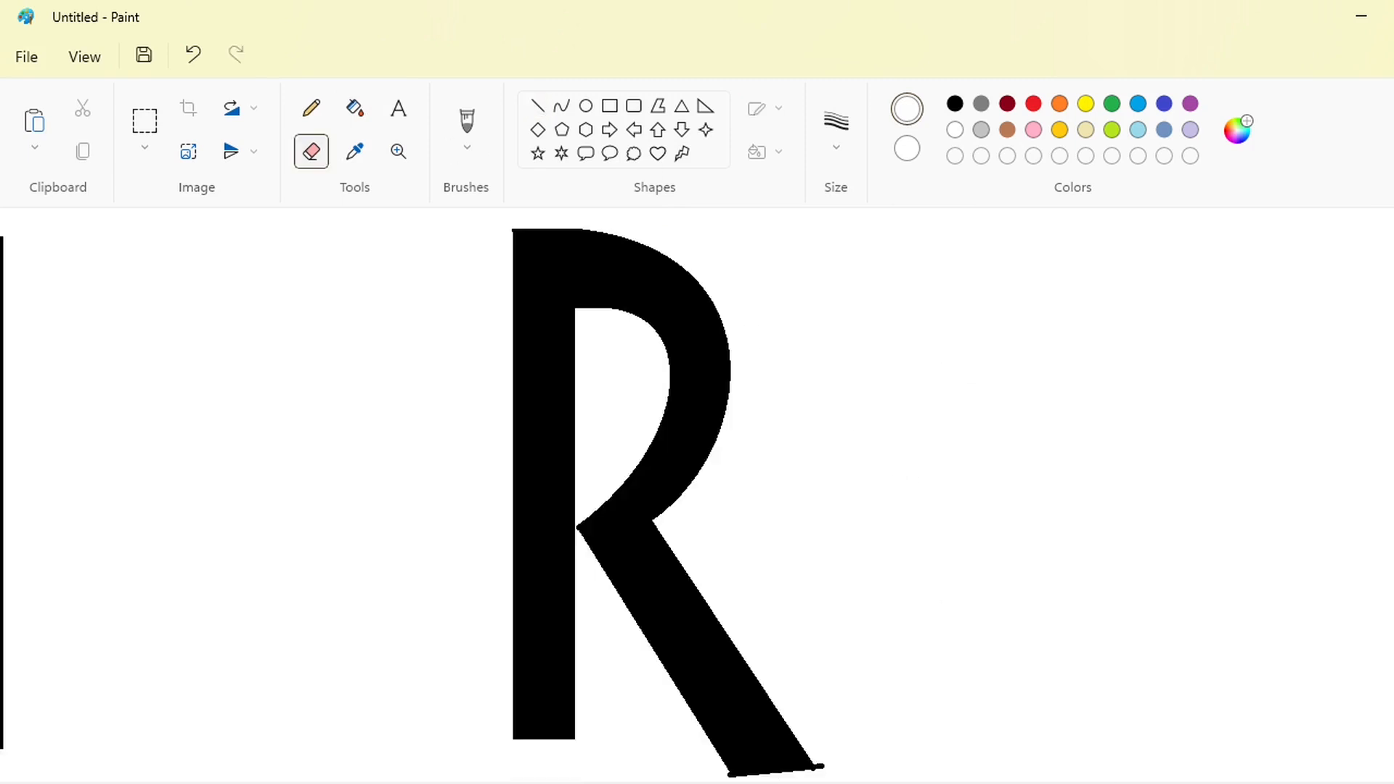
{"action": "scroll", "coordinate": [1212, 639], "scroll_direction": "down", "scroll_amount": 2}
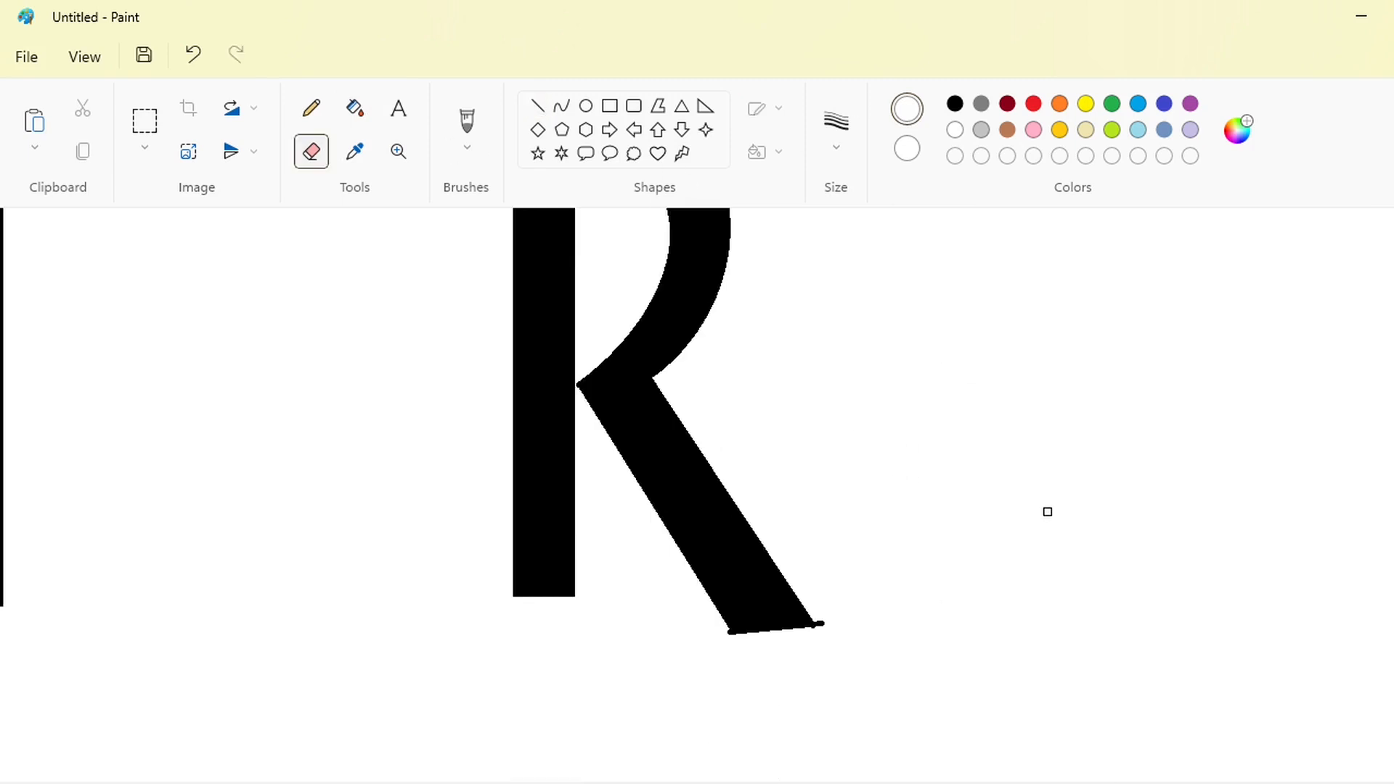
{"action": "scroll", "coordinate": [224, 295], "scroll_direction": "down", "scroll_amount": 2}
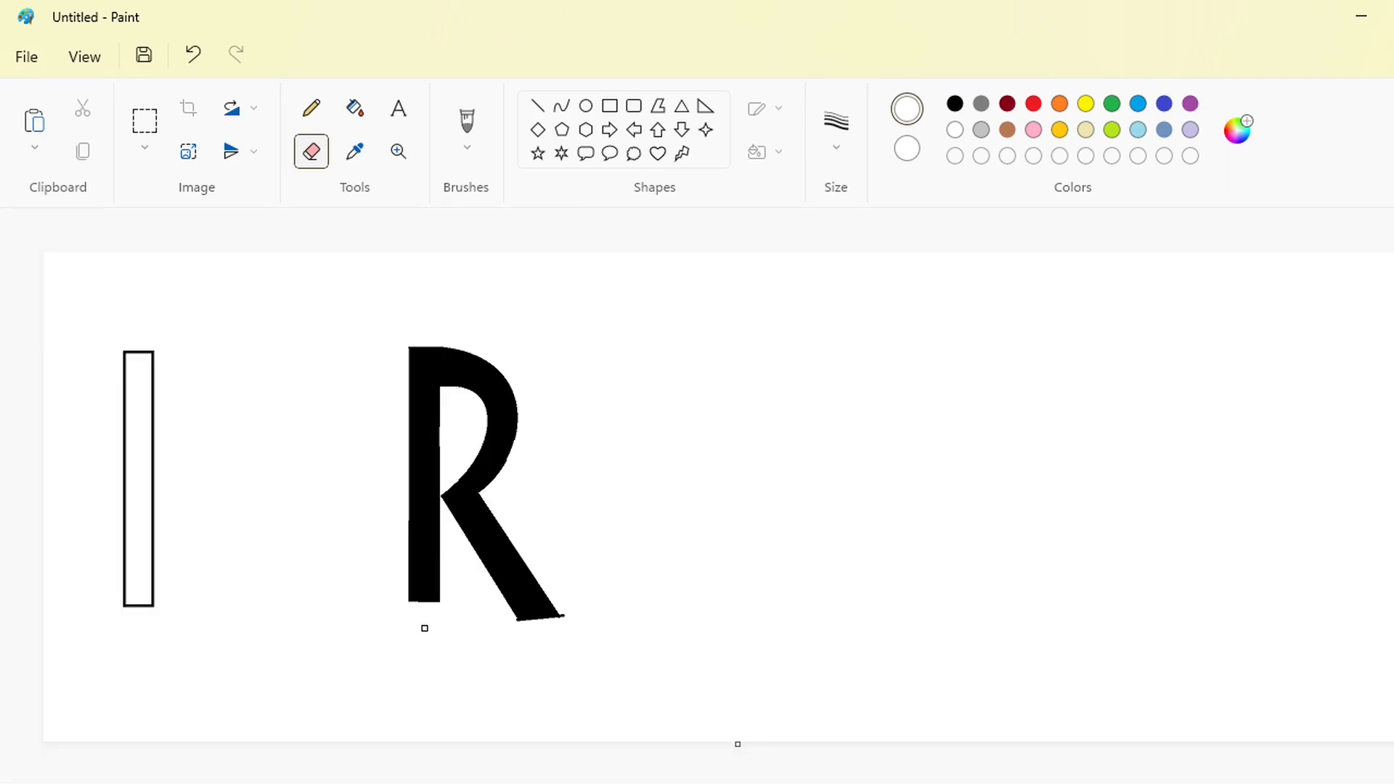
Place a transparent copy of the outlined bar close beside the R, set slightly higher than the letter.
{"action": "key", "text": "s"}
{"action": "left_click_drag", "start_coordinate": [43, 251], "coordinate": [225, 610]}
{"action": "left_click_drag", "start_coordinate": [212, 535], "coordinate": [634, 554]}
{"action": "left_click", "coordinate": [145, 148]}
{"action": "left_click", "coordinate": [196, 312]}
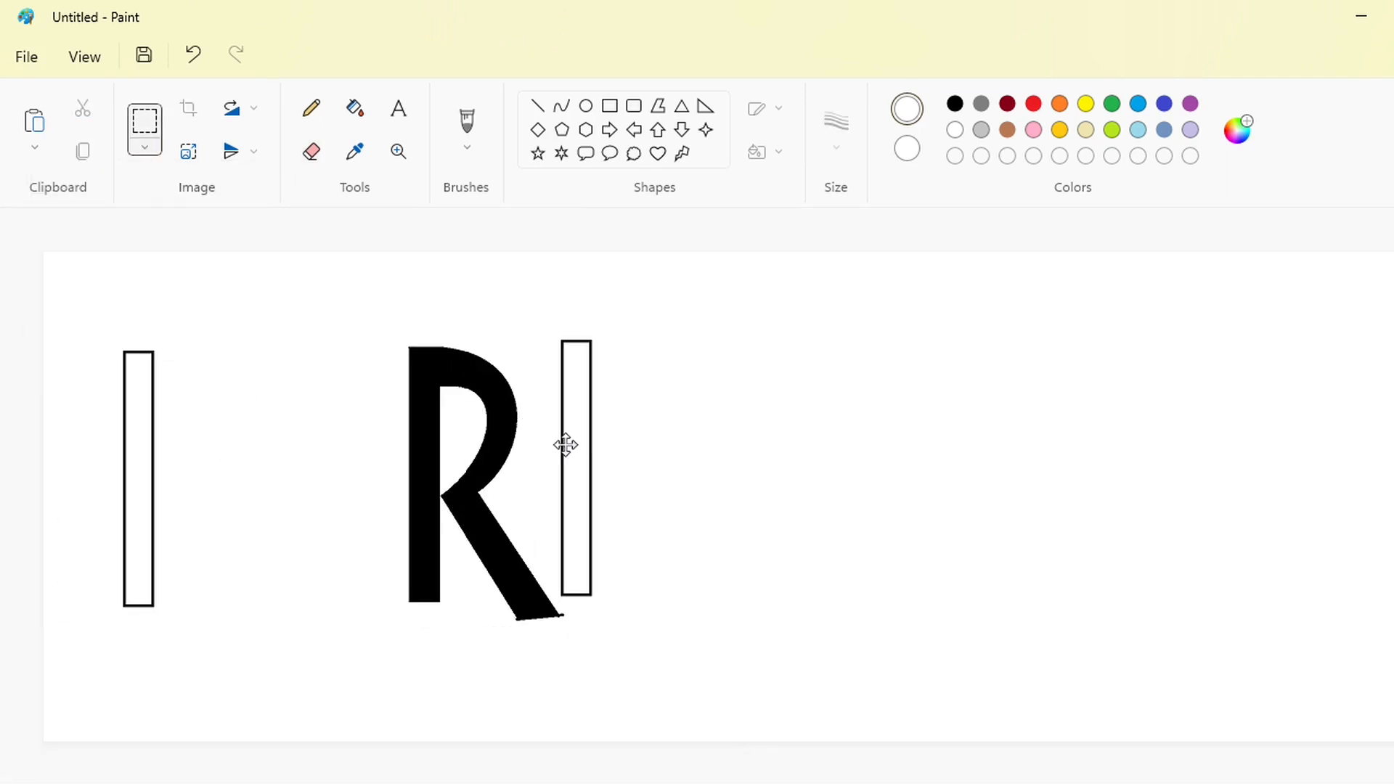
{"action": "left_click_drag", "start_coordinate": [566, 444], "coordinate": [533, 411]}
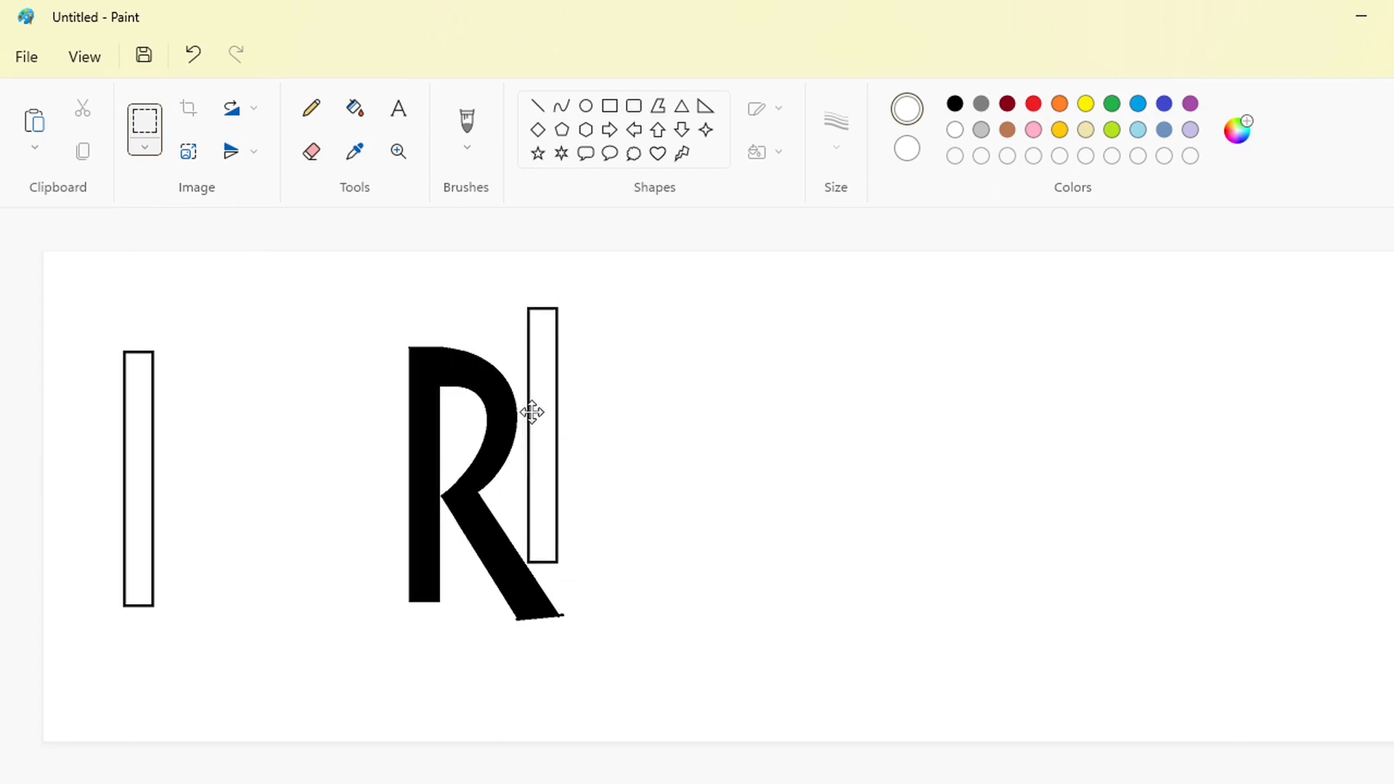
Fill the copied bar beside the R with black.
{"action": "left_click", "coordinate": [355, 108]}
{"action": "key", "text": "ctrl+Page_Up"}
{"action": "scroll", "coordinate": [697, 508], "scroll_direction": "down", "scroll_amount": 2}
{"action": "left_click", "coordinate": [954, 103]}
{"action": "left_click", "coordinate": [568, 365]}
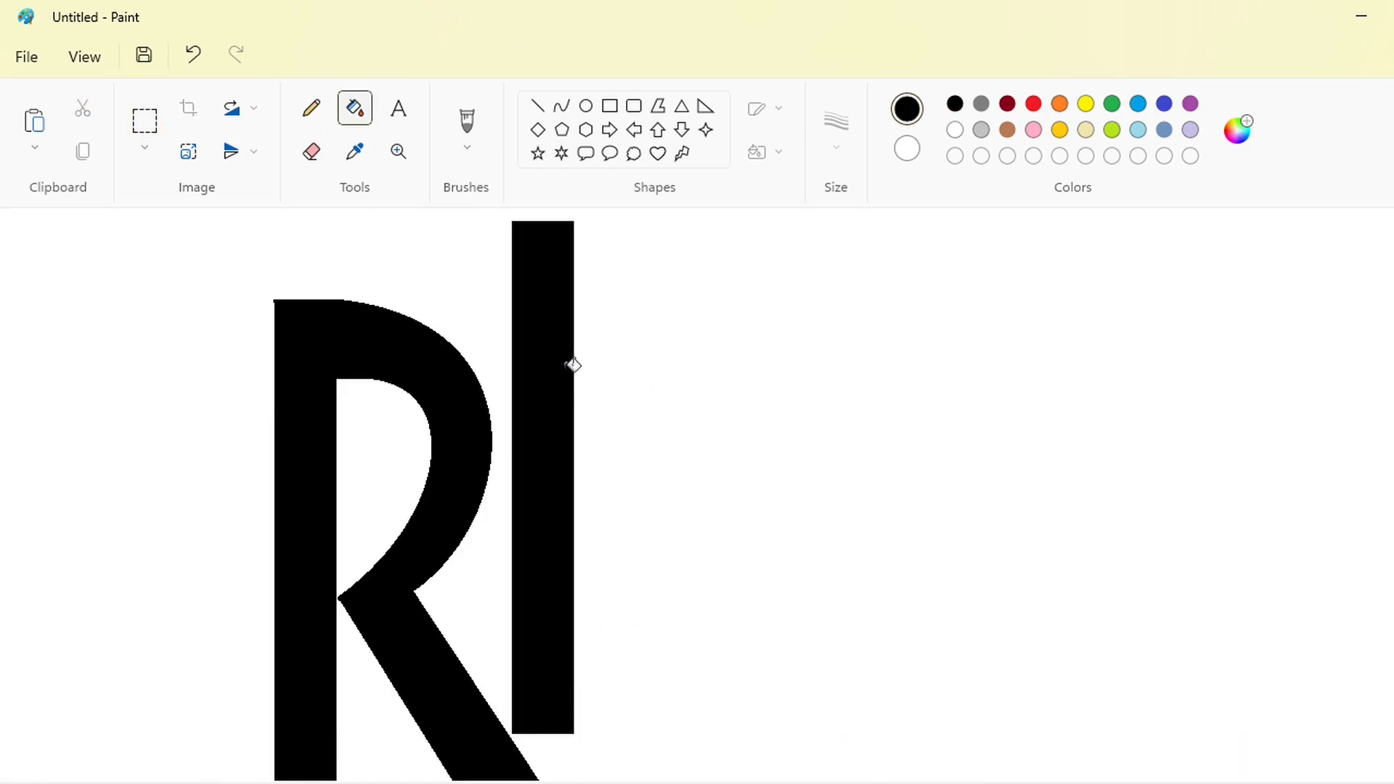
Paste another outlined bar beyond the first black bar and fill it with black.
{"action": "key", "text": "ctrl+Page_Down"}
{"action": "key", "text": "ctrl+v"}
{"action": "mouse_move", "coordinate": [116, 454]}
{"action": "left_mouse_down"}
{"action": "mouse_move", "coordinate": [597, 443]}
{"action": "mouse_move", "coordinate": [603, 480]}
{"action": "left_mouse_up"}
{"action": "left_click", "coordinate": [355, 108]}
{"action": "left_click", "coordinate": [607, 407]}
{"action": "left_click", "coordinate": [144, 120]}
{"action": "left_click_drag", "start_coordinate": [569, 305], "coordinate": [685, 485]}
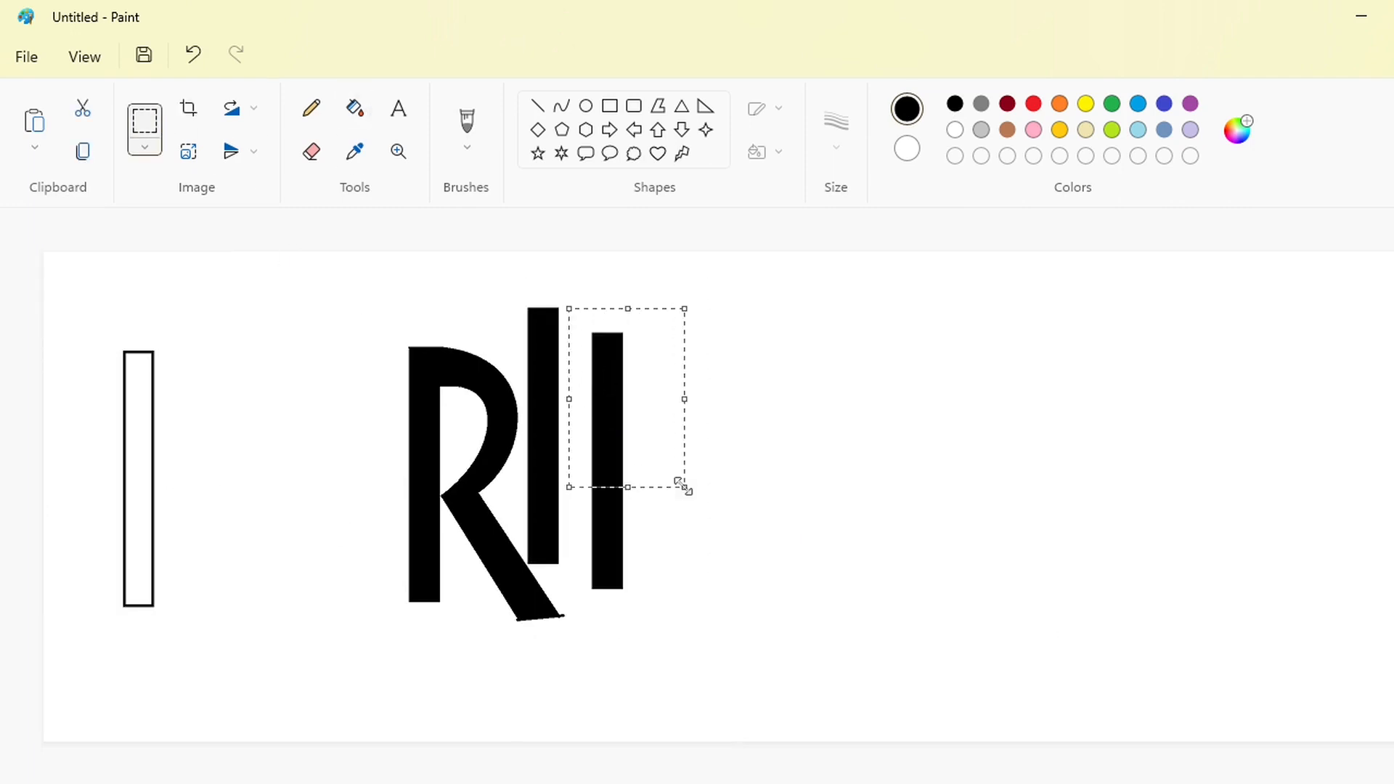
{"action": "key", "text": "ctrl+Page_Up"}
{"action": "scroll", "coordinate": [668, 775], "scroll_direction": "right", "scroll_amount": 5}
{"action": "key", "text": "ctrl+Page_Down"}
Recolor the bar next to the R purple to set it apart from the letter.
{"action": "left_click", "coordinate": [355, 108]}
{"action": "left_click", "coordinate": [1190, 103]}
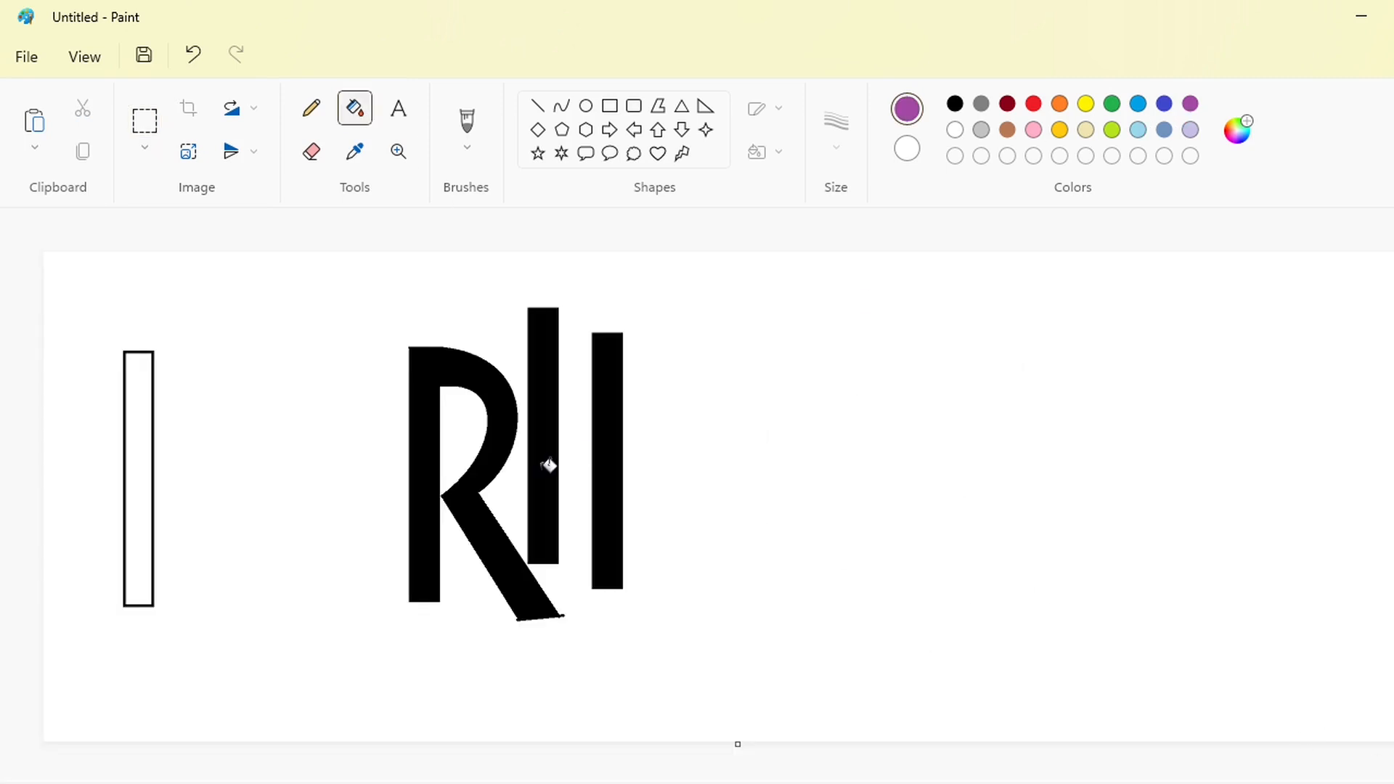
{"action": "left_click", "coordinate": [548, 464]}
Copy the R, including the part of the purple bar it touches, to the blank canvas area beyond the bars.
{"action": "left_click", "coordinate": [144, 120]}
{"action": "left_click_drag", "start_coordinate": [338, 289], "coordinate": [581, 705]}
{"action": "key", "text": "ctrl+c"}
{"action": "key", "text": "ctrl+v"}
{"action": "left_click_drag", "start_coordinate": [167, 458], "coordinate": [958, 561]}
Fill the copied purple fragment and the original R with white to remove them.
{"action": "left_click", "coordinate": [355, 108]}
{"action": "left_click", "coordinate": [955, 129]}
{"action": "left_click", "coordinate": [1039, 501]}
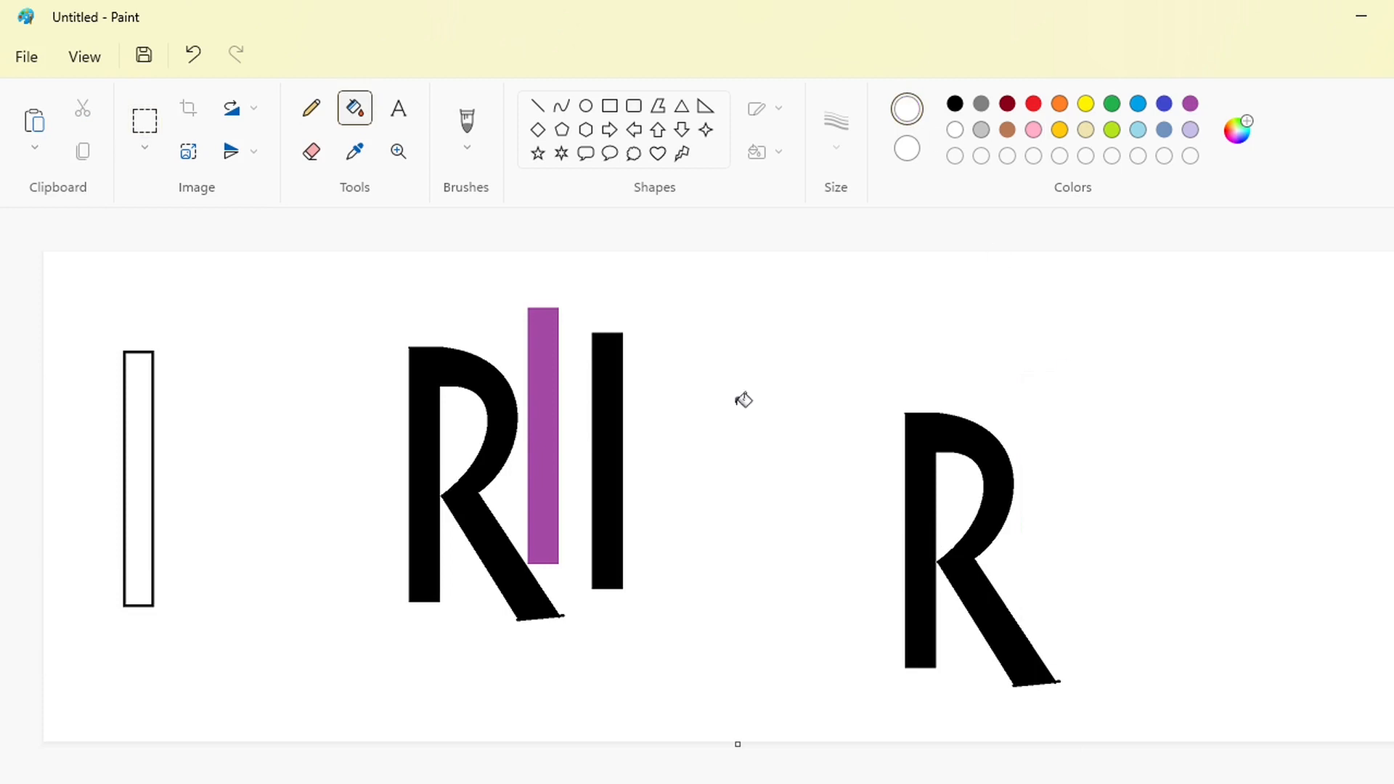
{"action": "left_click", "coordinate": [424, 472]}
Copy the cleaned R back beside the purple bar with its leg overlapping the bar, and remove the spare R.
{"action": "left_click", "coordinate": [145, 119]}
{"action": "left_click_drag", "start_coordinate": [815, 359], "coordinate": [1109, 738]}
{"action": "key", "text": "ctrl+c"}
{"action": "key", "text": "ctrl+v"}
{"action": "left_click_drag", "start_coordinate": [183, 421], "coordinate": [463, 456]}
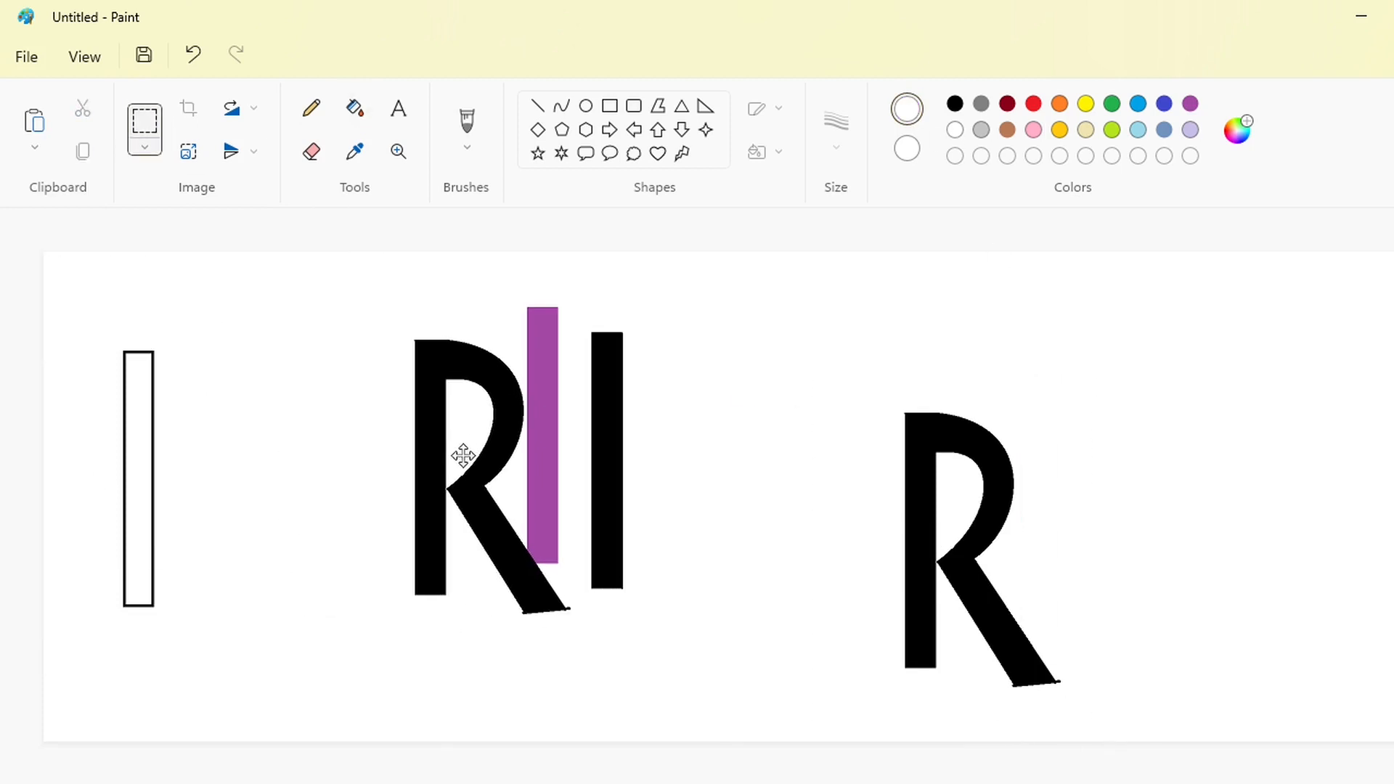
{"action": "left_click", "coordinate": [355, 108]}
{"action": "left_click", "coordinate": [1000, 604]}
Draw a steep black slanted line beyond the last bar and move it to the blank canvas area.
{"action": "left_click", "coordinate": [540, 107]}
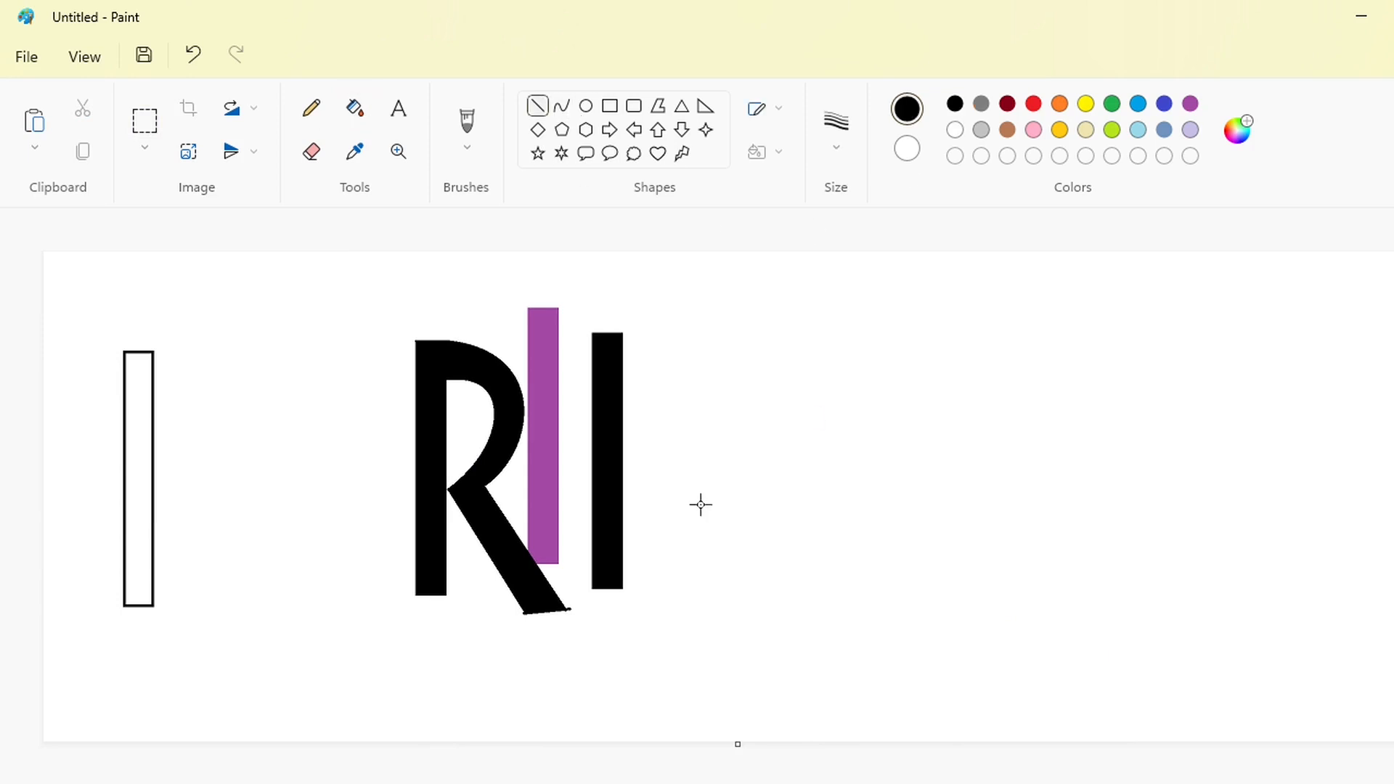
{"action": "mouse_move", "coordinate": [638, 558]}
{"action": "left_mouse_down"}
{"action": "mouse_move", "coordinate": [731, 326]}
{"action": "mouse_move", "coordinate": [702, 297]}
{"action": "left_mouse_up"}
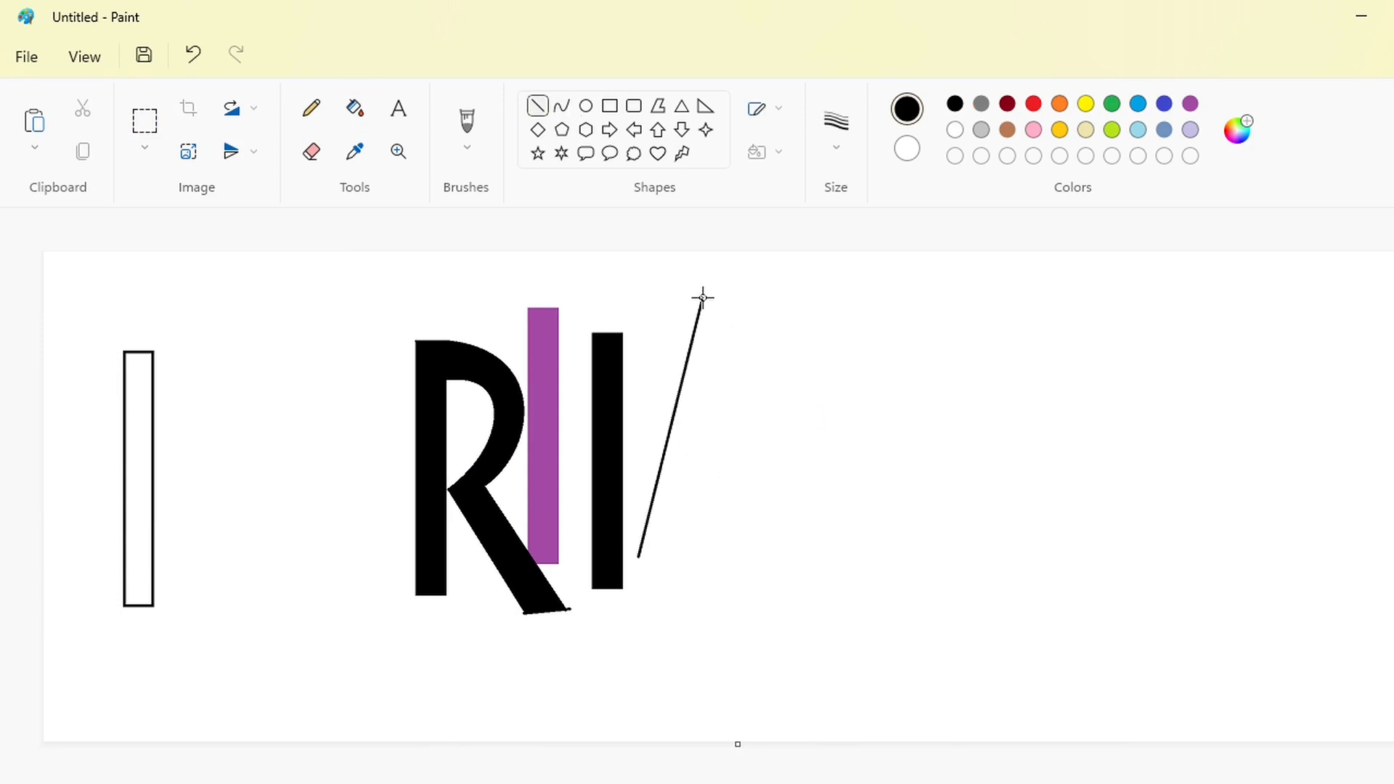
{"action": "left_click_drag", "start_coordinate": [692, 412], "coordinate": [974, 477]}
Duplicate the slanted line and nudge the copy closer to form a parallel pair about as wide as the bars.
{"action": "left_click", "coordinate": [144, 121]}
{"action": "left_click_drag", "start_coordinate": [815, 306], "coordinate": [1094, 675]}
{"action": "key", "text": "ctrl+c"}
{"action": "key", "text": "ctrl+v"}
{"action": "left_click_drag", "start_coordinate": [260, 410], "coordinate": [1083, 463]}
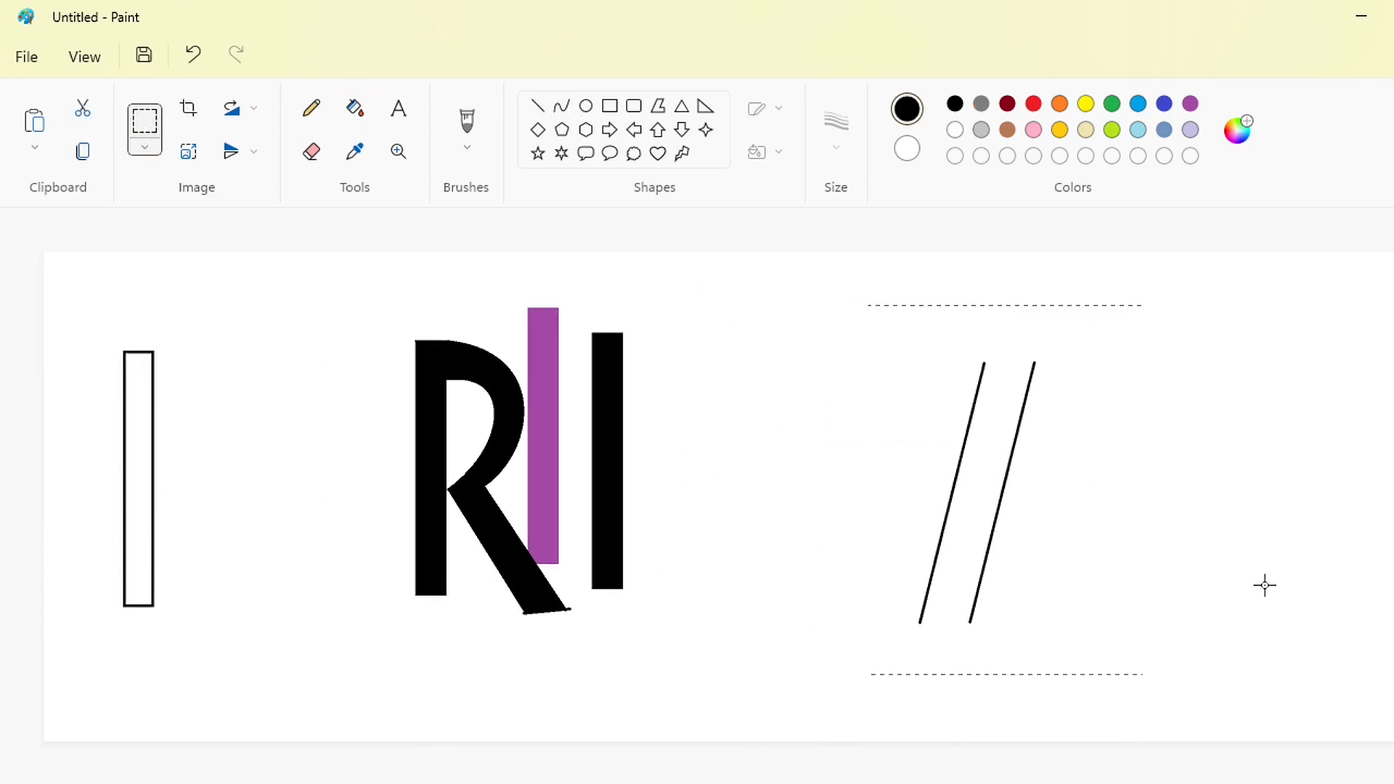
{"action": "key", "text": "Left"}
{"action": "key", "text": "Left"}
{"action": "key", "text": "Left"}
{"action": "key", "text": "Left"}
{"action": "key", "text": "Left"}
{"action": "key", "text": "Left"}
{"action": "key", "text": "Left"}
{"action": "key", "text": "Left"}
{"action": "key", "text": "Left"}
{"action": "key", "text": "Left"}
{"action": "key", "text": "Left"}
{"action": "key", "text": "Left"}
{"action": "key", "text": "Left"}
{"action": "key", "text": "Left"}
{"action": "key", "text": "Left"}
{"action": "key", "text": "Left"}
{"action": "key", "text": "Left"}
{"action": "key", "text": "Left"}
{"action": "key", "text": "Left"}
{"action": "key", "text": "Left"}
Copy the pair of slanted lines and place the copy beside the last black bar.
{"action": "left_click_drag", "start_coordinate": [821, 315], "coordinate": [1137, 719]}
{"action": "key", "text": "ctrl+c"}
{"action": "key", "text": "ctrl+v"}
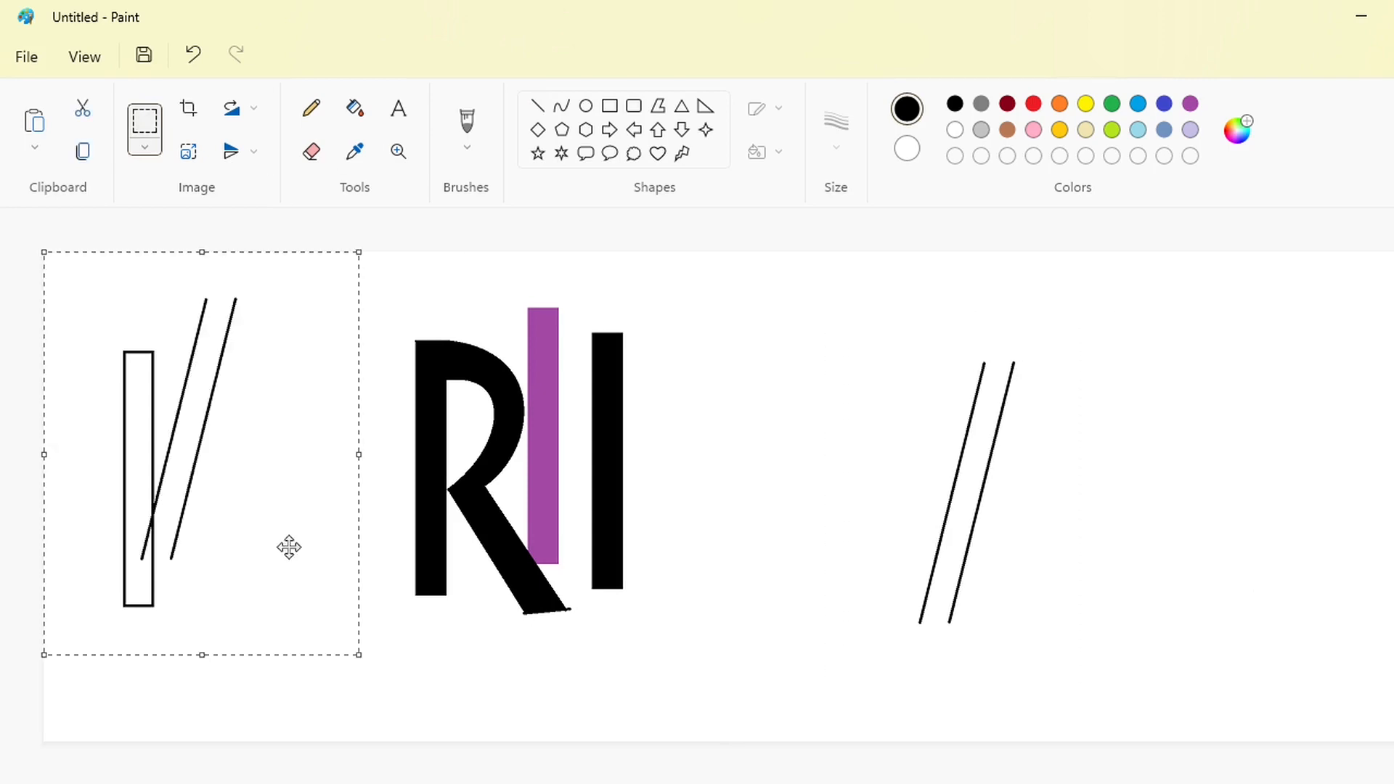
{"action": "left_click_drag", "start_coordinate": [204, 450], "coordinate": [702, 435]}
{"action": "key", "text": "Escape"}
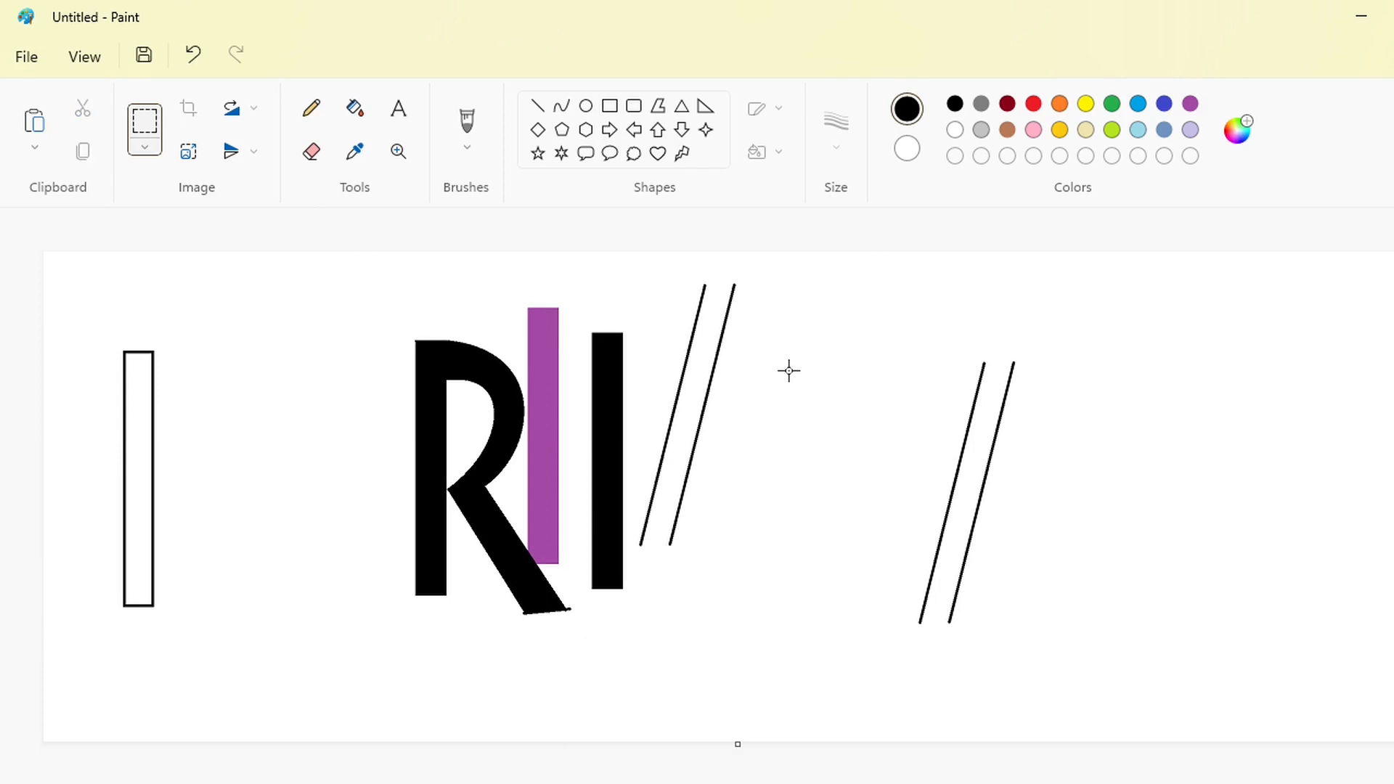
Draw a shallow blue curve rising across the lower ends of the letters and nudge it up to meet the slanted lines.
{"action": "left_click", "coordinate": [537, 105]}
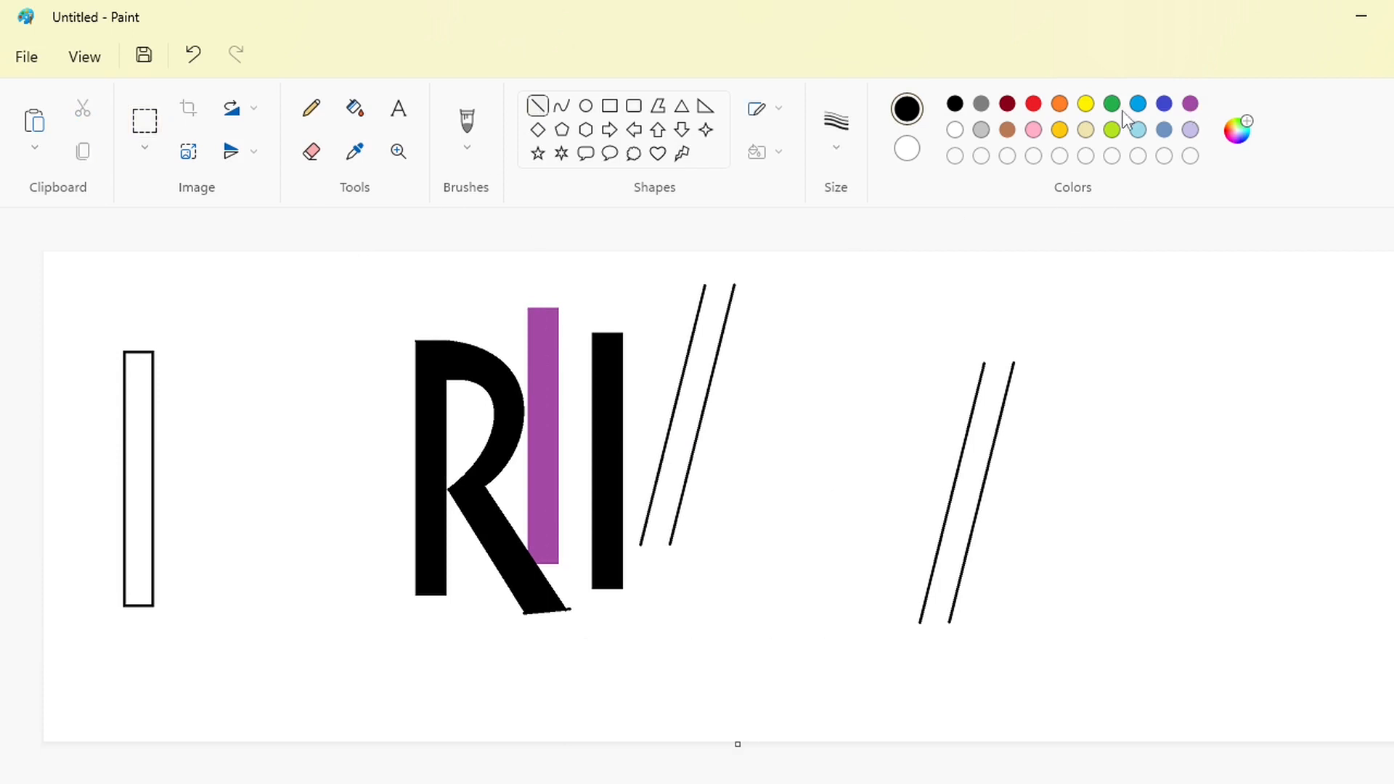
{"action": "left_click", "coordinate": [1164, 103]}
{"action": "left_click_drag", "start_coordinate": [333, 634], "coordinate": [852, 535]}
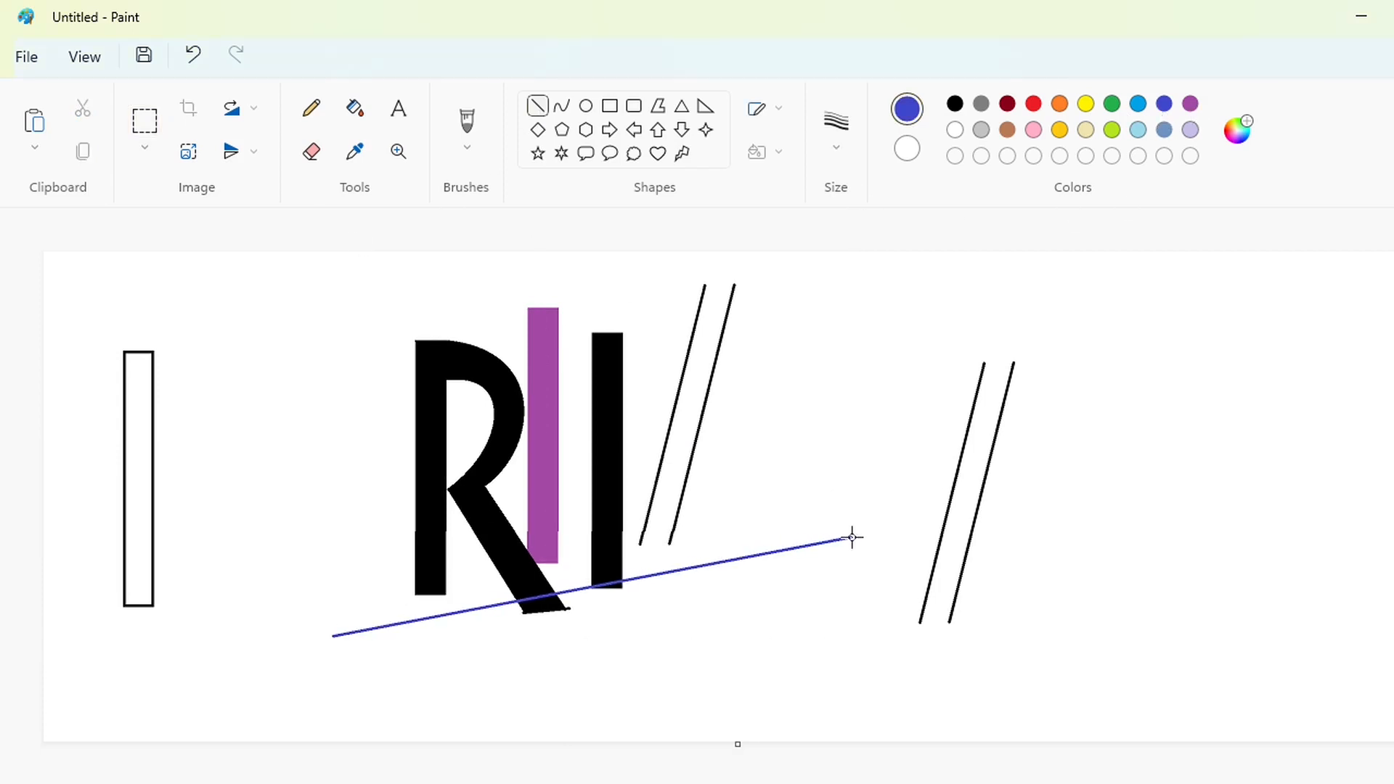
{"action": "key", "text": "ctrl+z"}
{"action": "left_click", "coordinate": [561, 105]}
{"action": "left_click_drag", "start_coordinate": [349, 639], "coordinate": [807, 556]}
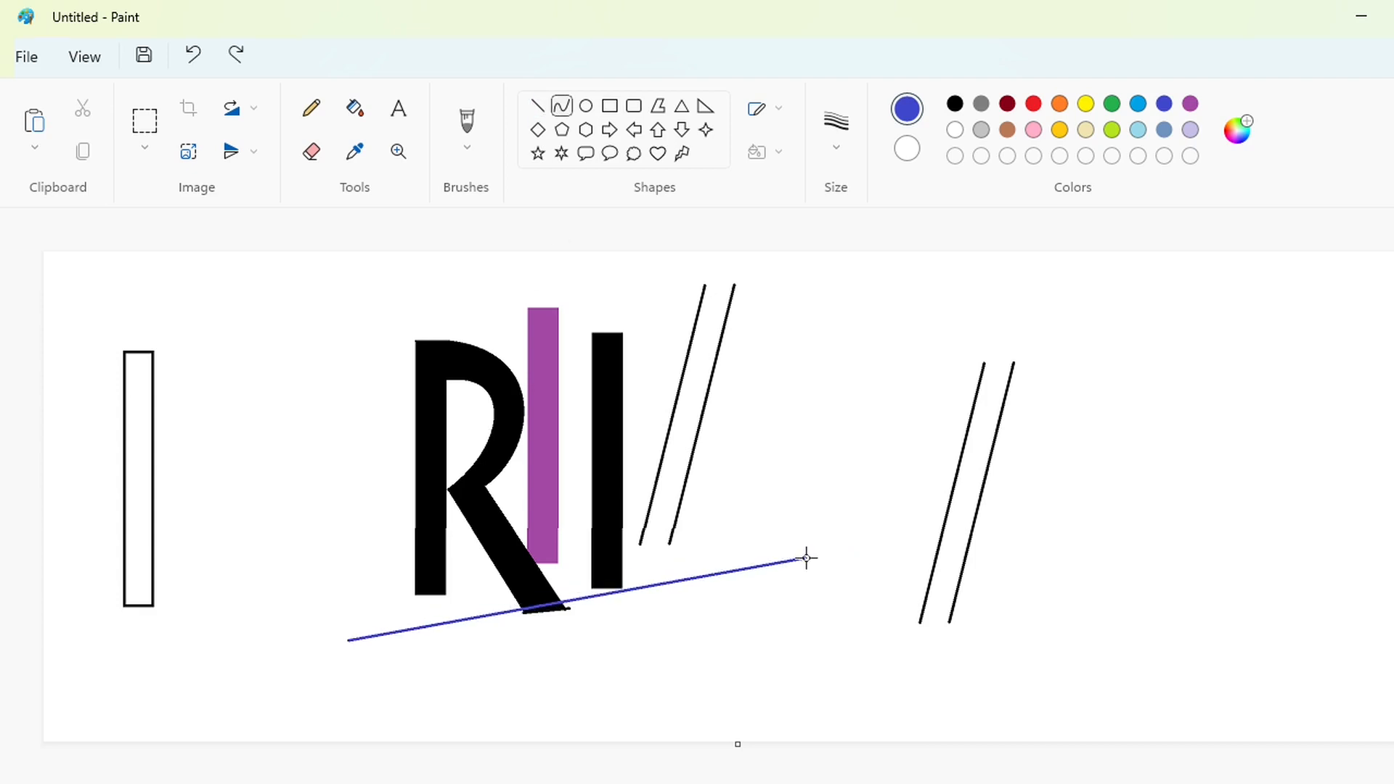
{"action": "mouse_move", "coordinate": [579, 598]}
{"action": "left_mouse_down"}
{"action": "mouse_move", "coordinate": [591, 579]}
{"action": "mouse_move", "coordinate": [512, 589]}
{"action": "left_mouse_up"}
{"action": "key", "text": "Up"}
{"action": "key", "text": "Up"}
{"action": "key", "text": "Up"}
{"action": "key", "text": "Up"}
{"action": "key", "text": "Up"}
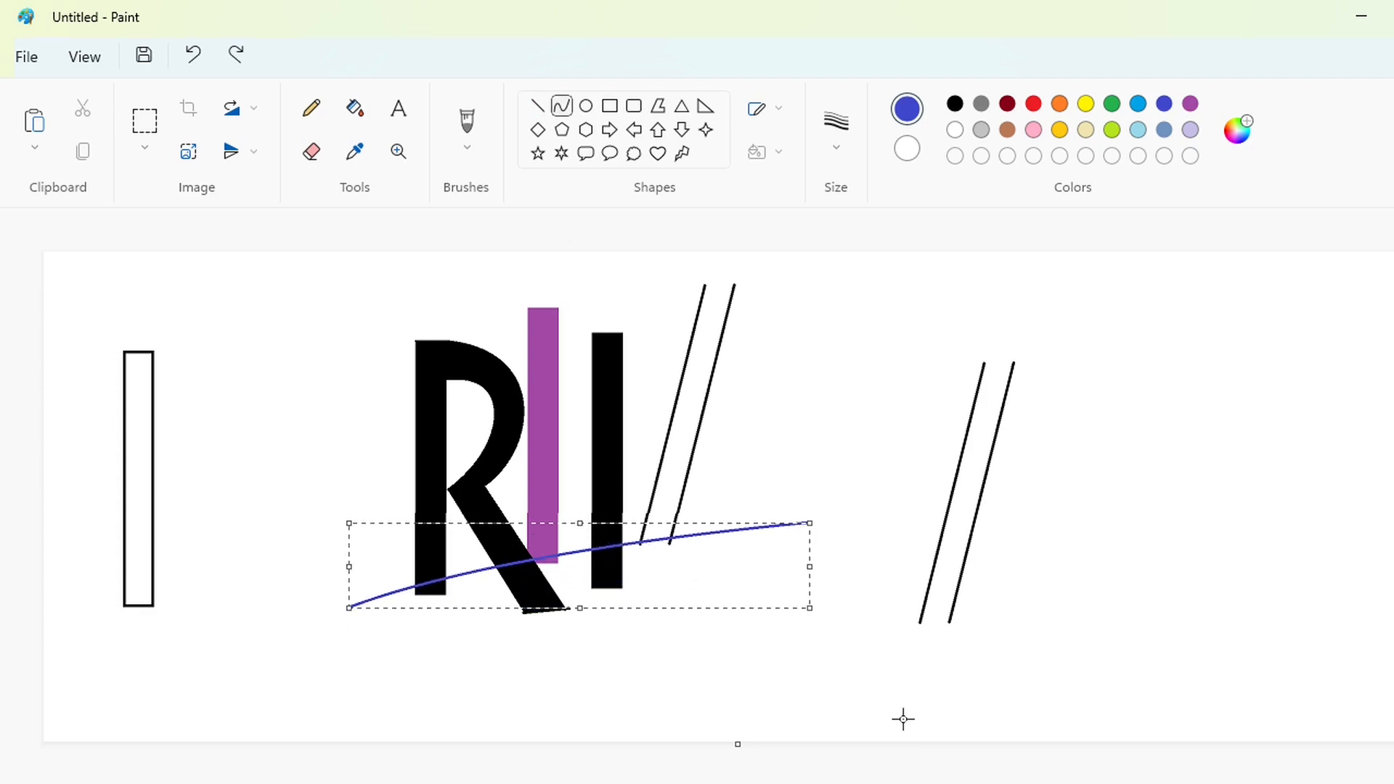
{"action": "key", "text": "Down"}
{"action": "key", "text": "Down"}
{"action": "key", "text": "Up"}
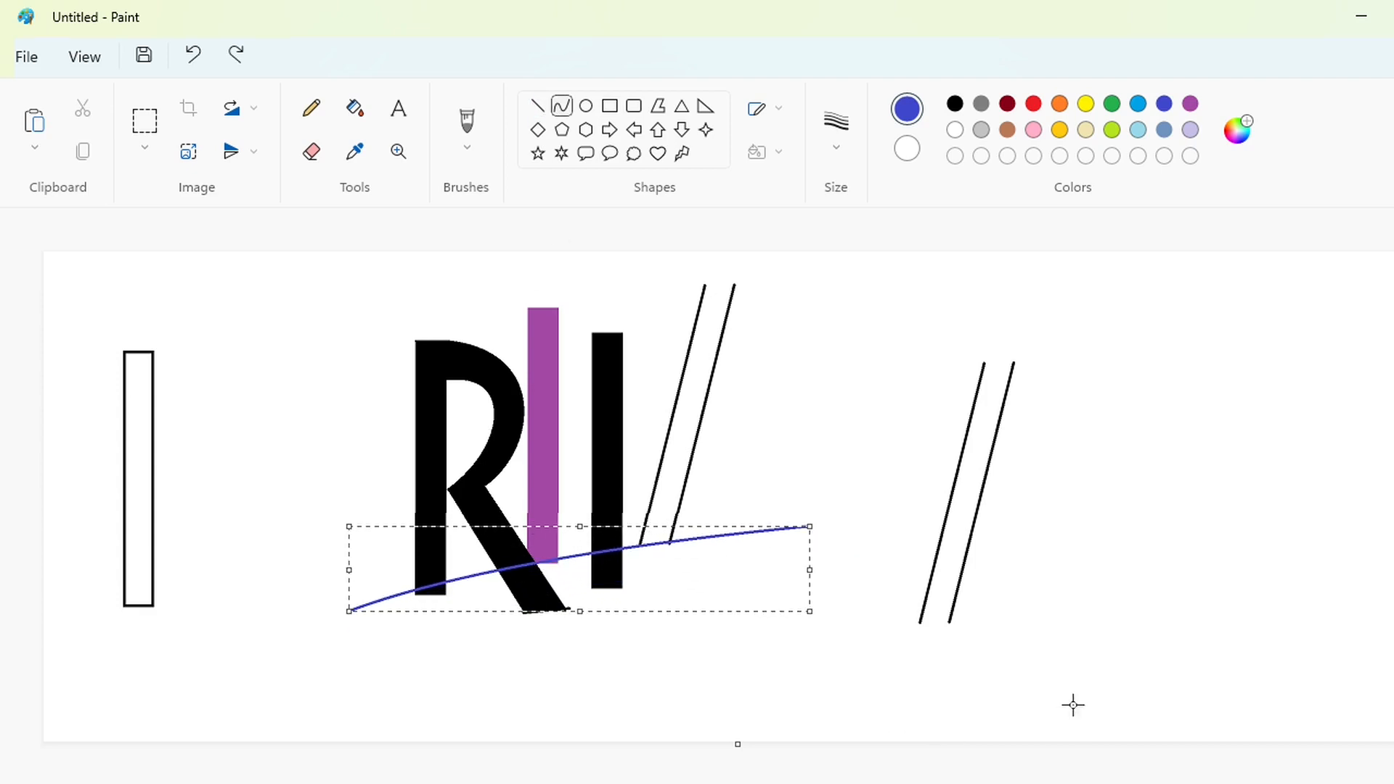
{"action": "left_click", "coordinate": [1081, 652]}
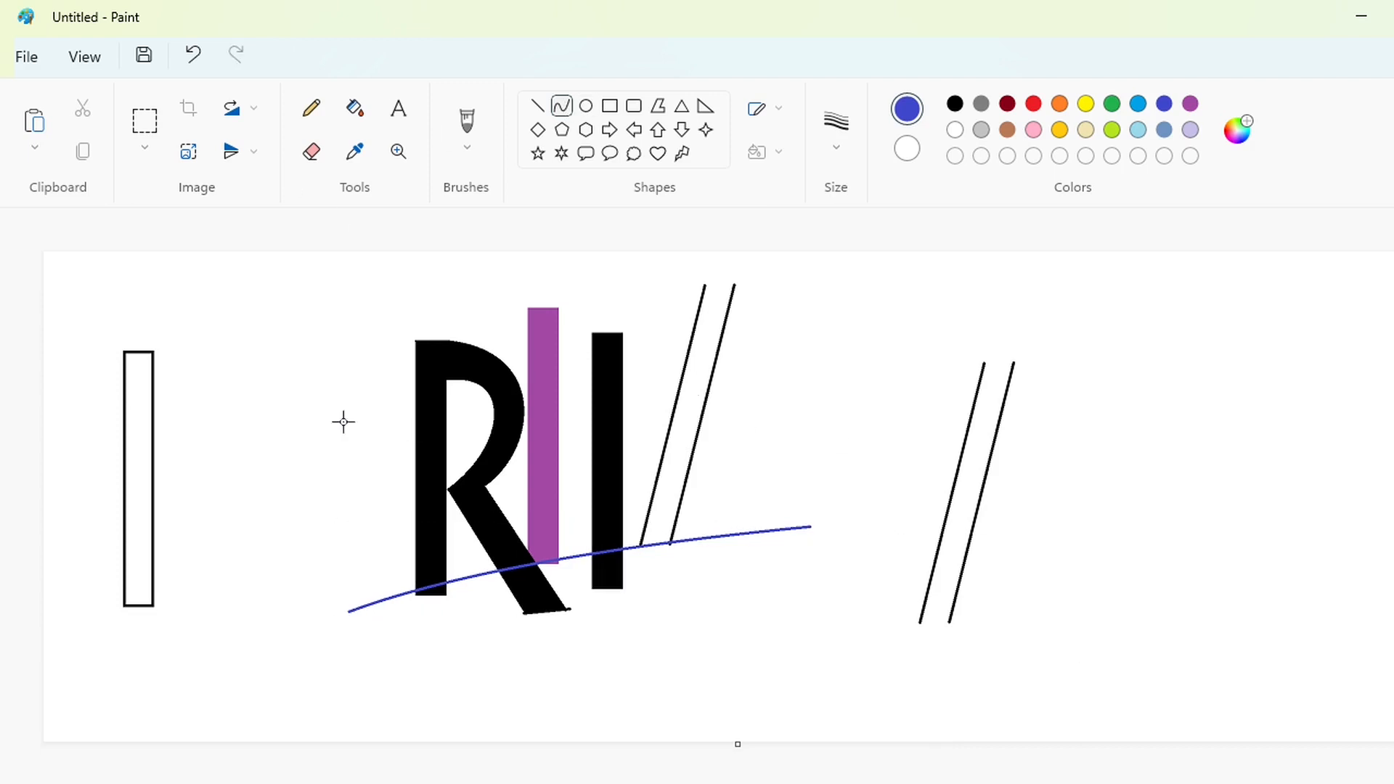
Draw a second shallow blue curve matching the lower guideline and nudge it up to cross the upper part of the letters.
{"action": "mouse_move", "coordinate": [349, 611]}
{"action": "left_mouse_down"}
{"action": "mouse_move", "coordinate": [737, 525]}
{"action": "mouse_move", "coordinate": [810, 527]}
{"action": "left_mouse_up"}
{"action": "mouse_move", "coordinate": [579, 569]}
{"action": "left_mouse_down"}
{"action": "mouse_move", "coordinate": [466, 576]}
{"action": "mouse_move", "coordinate": [501, 562]}
{"action": "left_mouse_up"}
{"action": "key", "text": "Up"}
{"action": "key", "text": "Up"}
{"action": "key", "text": "Up"}
{"action": "key", "text": "Up"}
{"action": "key", "text": "Up"}
{"action": "key", "text": "Up"}
{"action": "key", "text": "Up"}
{"action": "key", "text": "Up"}
{"action": "key", "text": "Up"}
{"action": "key", "text": "Up"}
{"action": "key", "text": "Up"}
{"action": "key", "text": "Up"}
{"action": "key", "text": "Up"}
{"action": "key", "text": "Up"}
{"action": "key", "text": "Up"}
{"action": "key", "text": "Up"}
{"action": "key", "text": "Up"}
{"action": "key", "text": "Up"}
{"action": "key", "text": "Up"}
{"action": "key", "text": "Up"}
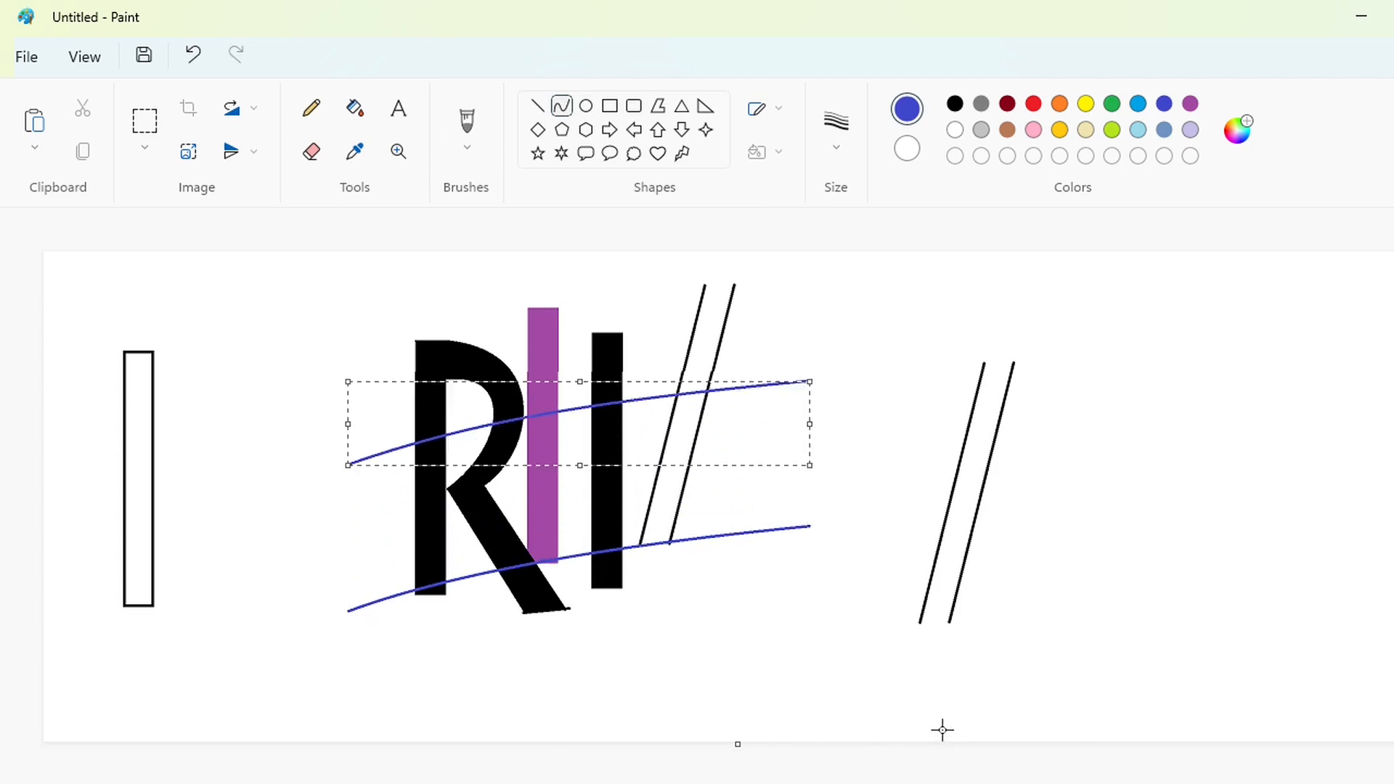
{"action": "key", "text": "Up"}
{"action": "key", "text": "Up"}
{"action": "key", "text": "Up"}
{"action": "key", "text": "Up"}
{"action": "key", "text": "Up"}
{"action": "key", "text": "Up"}
{"action": "key", "text": "Up"}
{"action": "key", "text": "Up"}
{"action": "key", "text": "Up"}
{"action": "key", "text": "Up"}
{"action": "key", "text": "Down"}
{"action": "key", "text": "Down"}
{"action": "key", "text": "Down"}
{"action": "key", "text": "Down"}
{"action": "key", "text": "Down"}
{"action": "key", "text": "Down"}
{"action": "key", "text": "Down"}
{"action": "key", "text": "Down"}
{"action": "key", "text": "Down"}
{"action": "key", "text": "Down"}
{"action": "key", "text": "Down"}
{"action": "key", "text": "Down"}
{"action": "key", "text": "Down"}
{"action": "key", "text": "Down"}
{"action": "key", "text": "Down"}
{"action": "key", "text": "Down"}
{"action": "key", "text": "Down"}
{"action": "key", "text": "Down"}
{"action": "key", "text": "Down"}
{"action": "key", "text": "Down"}
{"action": "key", "text": "Up"}
{"action": "key", "text": "Up"}
{"action": "key", "text": "Up"}
{"action": "key", "text": "Up"}
{"action": "key", "text": "Up"}
{"action": "key", "text": "Up"}
{"action": "key", "text": "Up"}
{"action": "key", "text": "Up"}
{"action": "key", "text": "Up"}
{"action": "key", "text": "Up"}
{"action": "key", "text": "Up"}
{"action": "key", "text": "Up"}
{"action": "key", "text": "Up"}
{"action": "key", "text": "Up"}
{"action": "key", "text": "Up"}
{"action": "key", "text": "Up"}
{"action": "key", "text": "Up"}
{"action": "key", "text": "Up"}
{"action": "key", "text": "Up"}
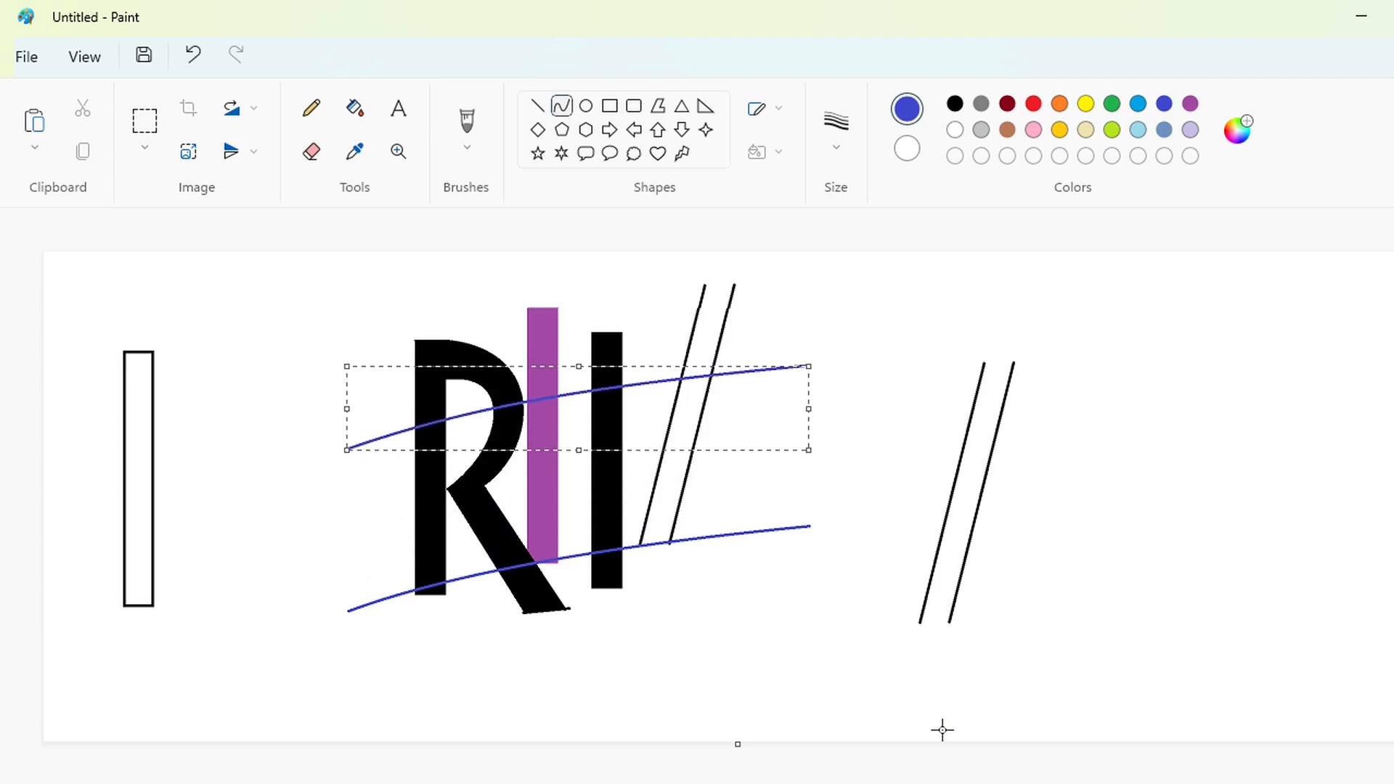
{"action": "key", "text": "Up"}
{"action": "key", "text": "Up"}
{"action": "key", "text": "Up"}
{"action": "key", "text": "Up"}
{"action": "left_click", "coordinate": [999, 752]}
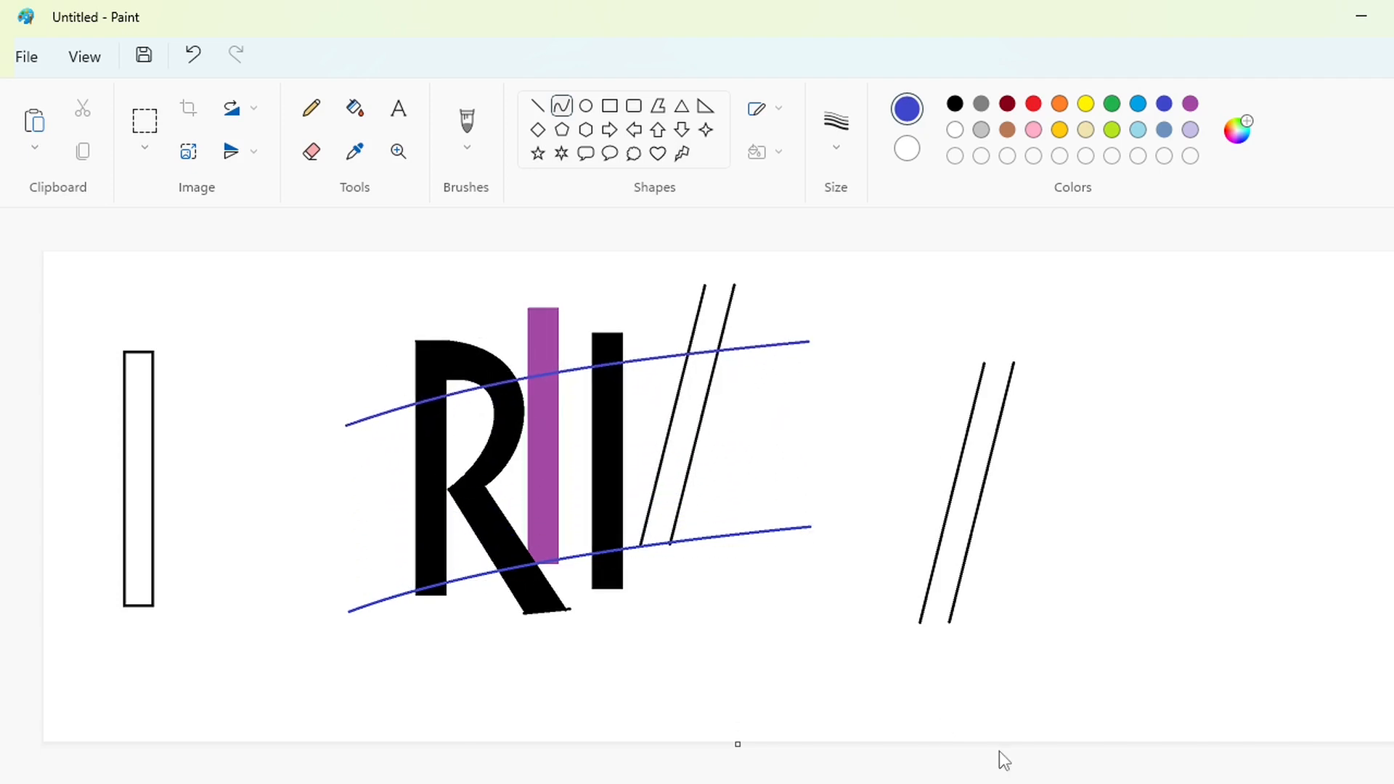
Use white to remove the ends of the R's stem and black bar below the lower curve, and trim the tip of the R's leg.
{"action": "left_click", "coordinate": [354, 107]}
{"action": "left_click", "coordinate": [954, 129]}
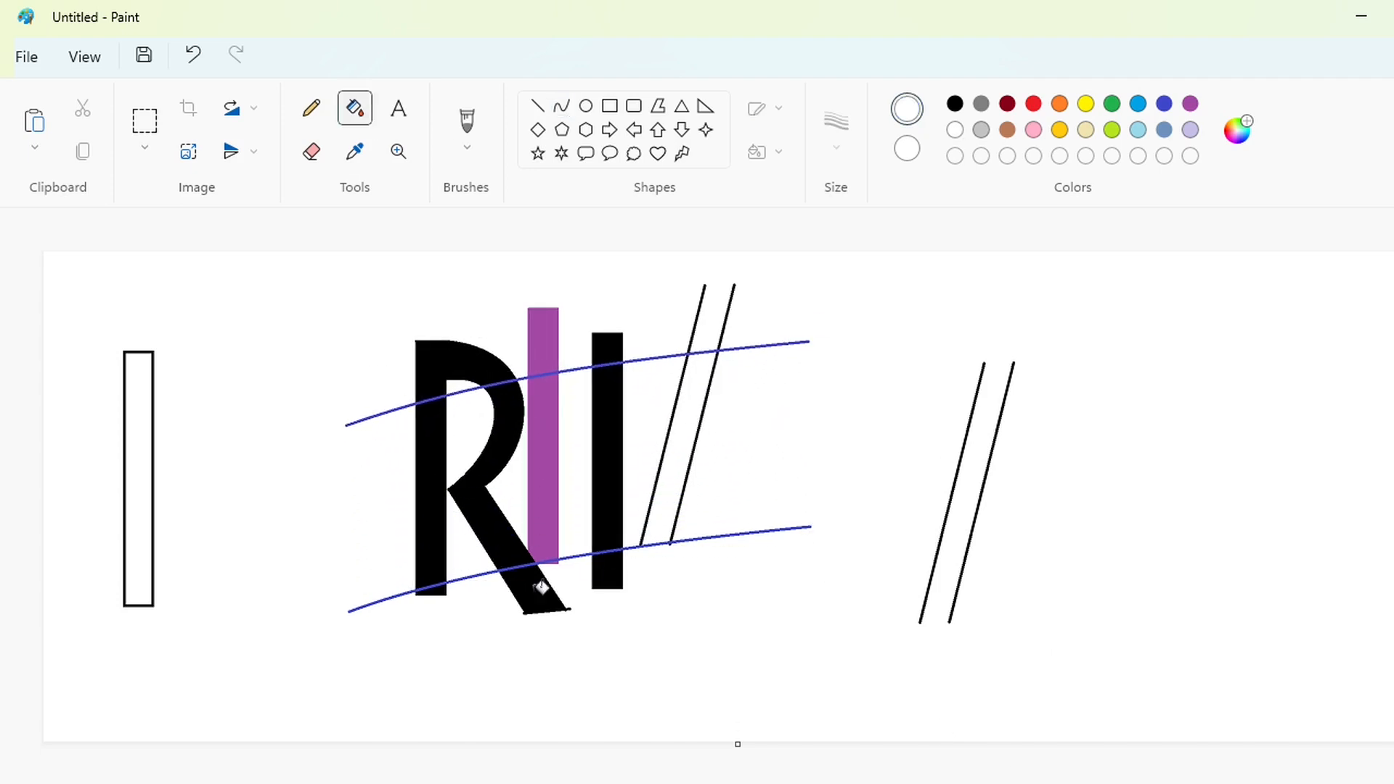
{"action": "left_click", "coordinate": [447, 587]}
{"action": "left_click", "coordinate": [609, 570]}
{"action": "left_click", "coordinate": [537, 105]}
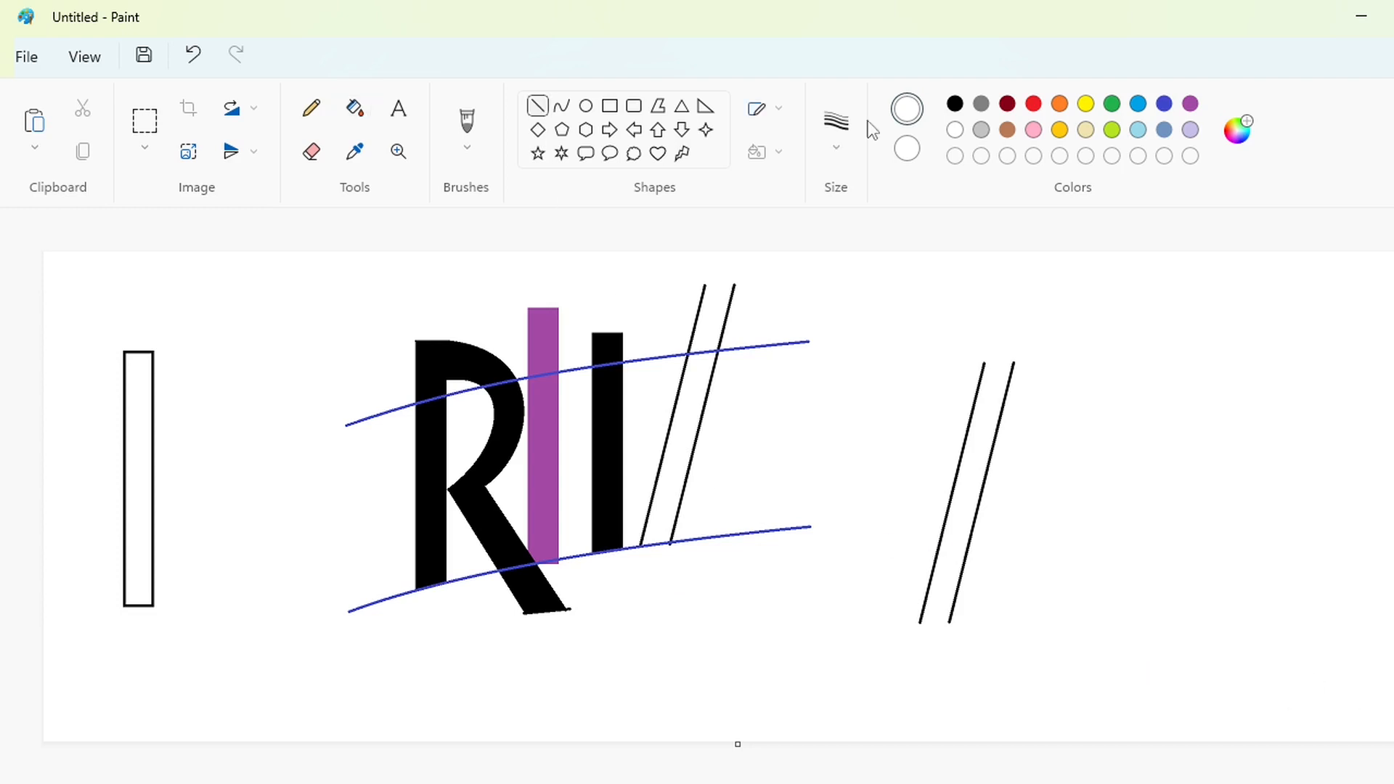
{"action": "left_click_drag", "start_coordinate": [414, 587], "coordinate": [460, 575]}
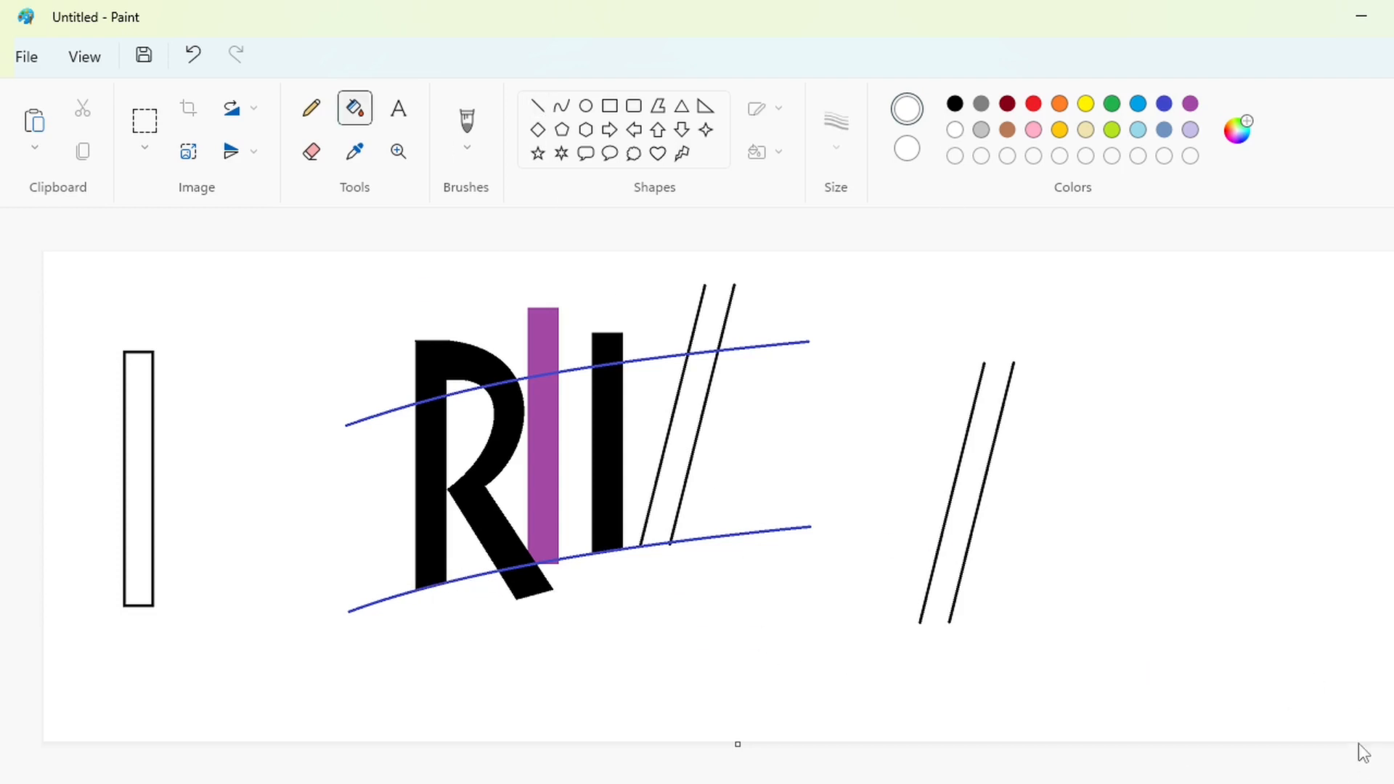
Draw a shorter blue curve from the purple bar past the slanted lines and nudge it up to the top of the black bar.
{"action": "left_click", "coordinate": [562, 106]}
{"action": "left_click", "coordinate": [1163, 104]}
{"action": "left_click_drag", "start_coordinate": [530, 378], "coordinate": [809, 341]}
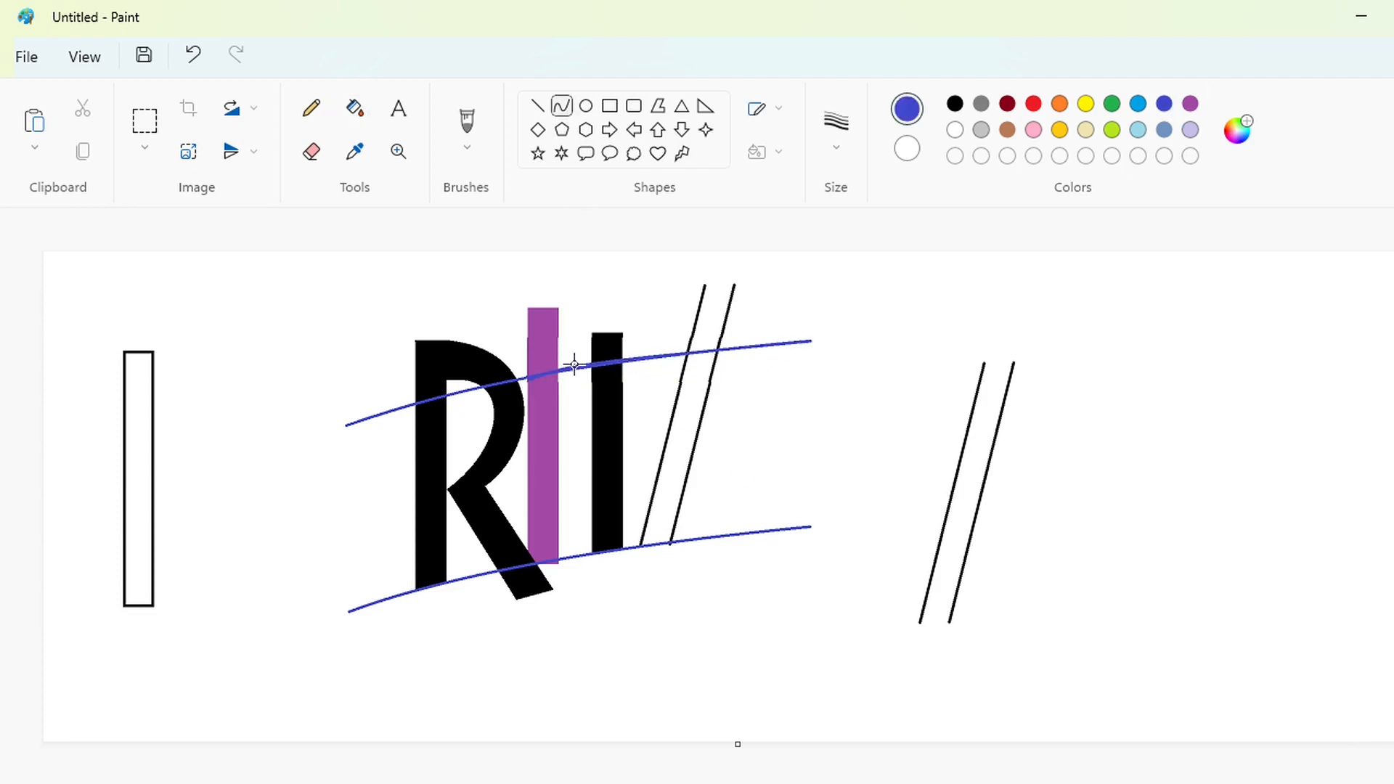
{"action": "left_click_drag", "start_coordinate": [572, 363], "coordinate": [617, 355]}
{"action": "key", "text": "Up"}
{"action": "key", "text": "Up"}
{"action": "key", "text": "Up"}
{"action": "key", "text": "Up"}
{"action": "key", "text": "Up"}
{"action": "key", "text": "Up"}
{"action": "key", "text": "Up"}
{"action": "key", "text": "Up"}
{"action": "key", "text": "Up"}
{"action": "key", "text": "Up"}
{"action": "key", "text": "Up"}
{"action": "key", "text": "Up"}
{"action": "key", "text": "Up"}
{"action": "key", "text": "Up"}
{"action": "key", "text": "Up"}
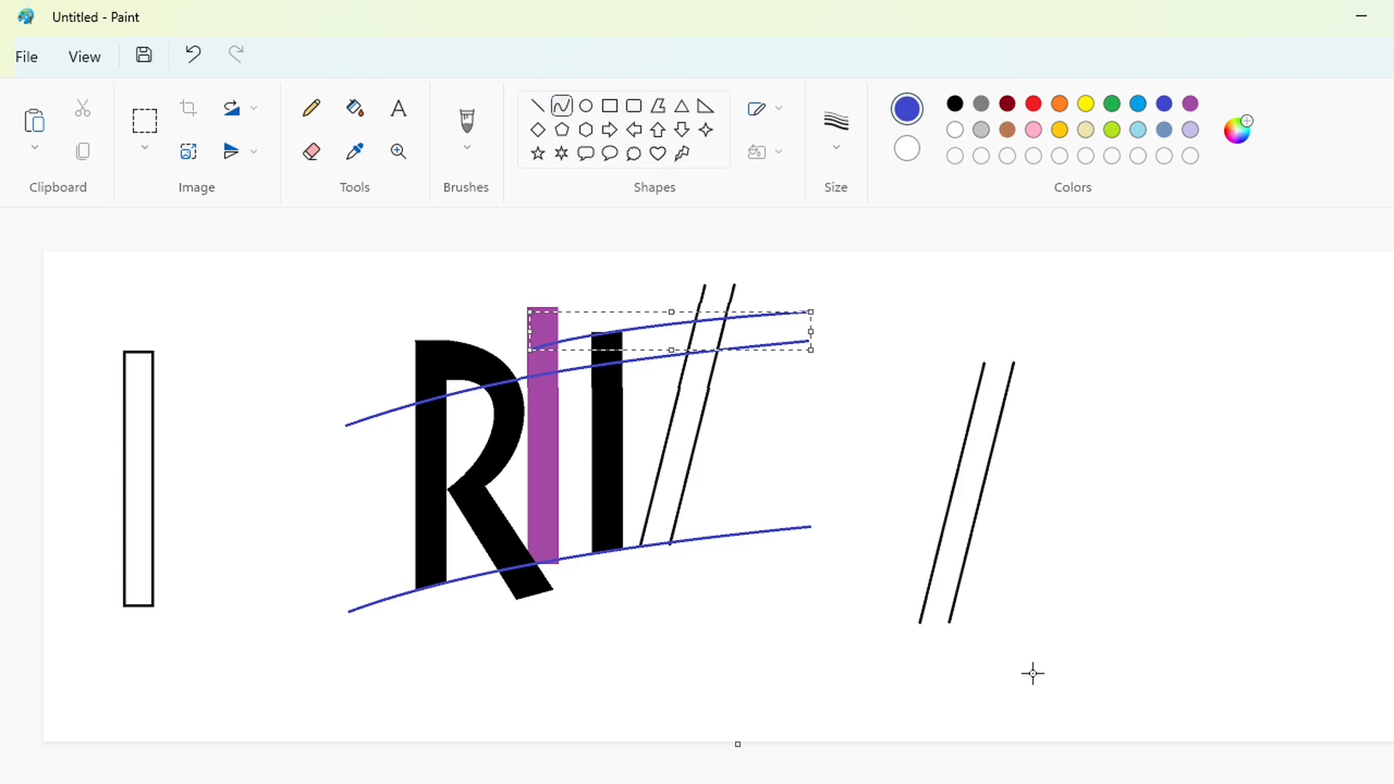
{"action": "key", "text": "Down"}
{"action": "key", "text": "Down"}
{"action": "left_click", "coordinate": [541, 240]}
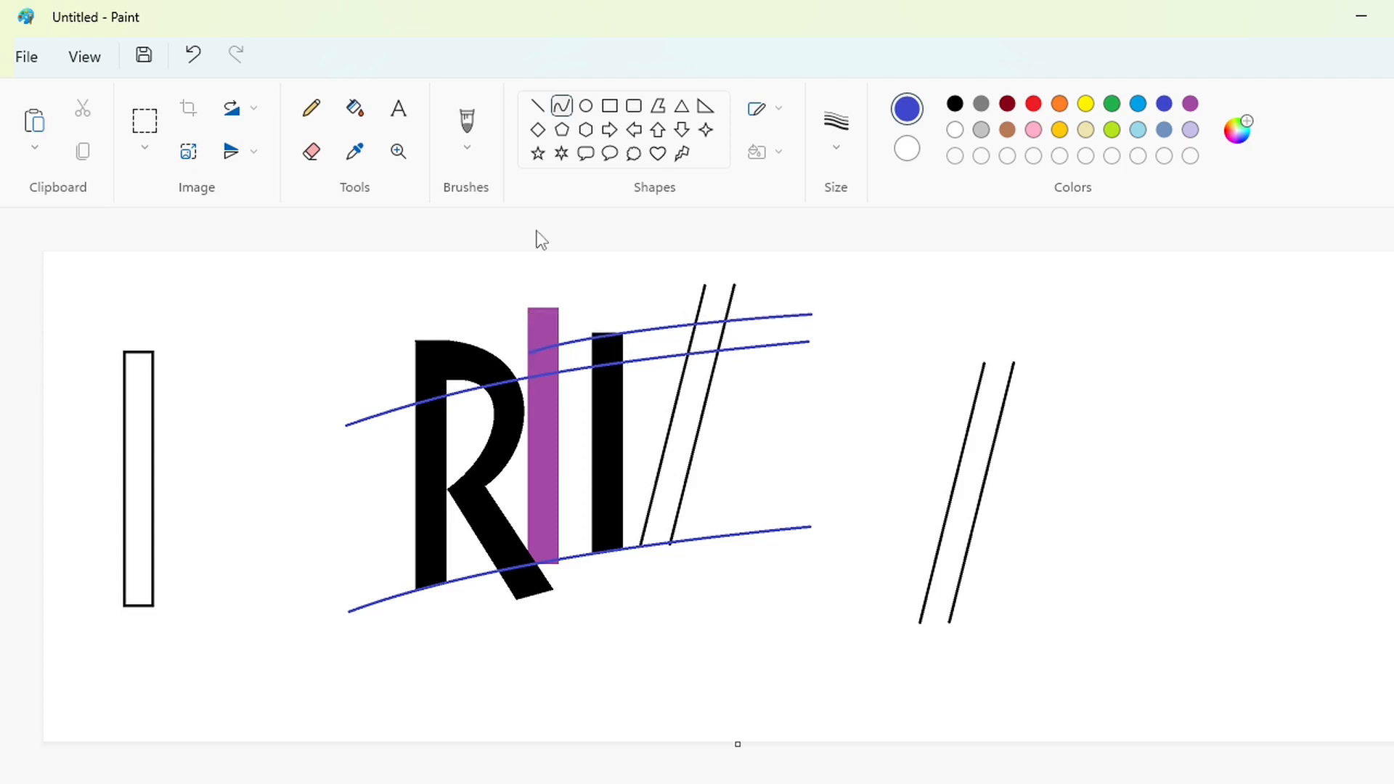
Draw a short blue curve starting at the foot of the second slanted line and nudge it slightly above the lower guideline.
{"action": "mouse_move", "coordinate": [670, 542]}
{"action": "left_mouse_down"}
{"action": "mouse_move", "coordinate": [807, 526]}
{"action": "mouse_move", "coordinate": [712, 535]}
{"action": "mouse_move", "coordinate": [729, 532]}
{"action": "left_mouse_up"}
{"action": "key", "text": "Up"}
{"action": "key", "text": "Up"}
{"action": "key", "text": "Up"}
{"action": "key", "text": "Up"}
{"action": "key", "text": "Up"}
{"action": "key", "text": "Up"}
{"action": "key", "text": "Up"}
{"action": "key", "text": "Up"}
{"action": "key", "text": "Up"}
{"action": "key", "text": "Up"}
{"action": "key", "text": "Up"}
{"action": "key", "text": "Up"}
{"action": "key", "text": "Up"}
{"action": "key", "text": "Up"}
{"action": "key", "text": "Up"}
{"action": "key", "text": "Down"}
{"action": "key", "text": "Down"}
{"action": "key", "text": "Down"}
{"action": "key", "text": "Down"}
{"action": "left_click", "coordinate": [1031, 577]}
Remove the upper blue guideline across the R, filling it black inside the letter and white inside its bowl and outside the stem.
{"action": "key", "text": "ctrl+Page_Up"}
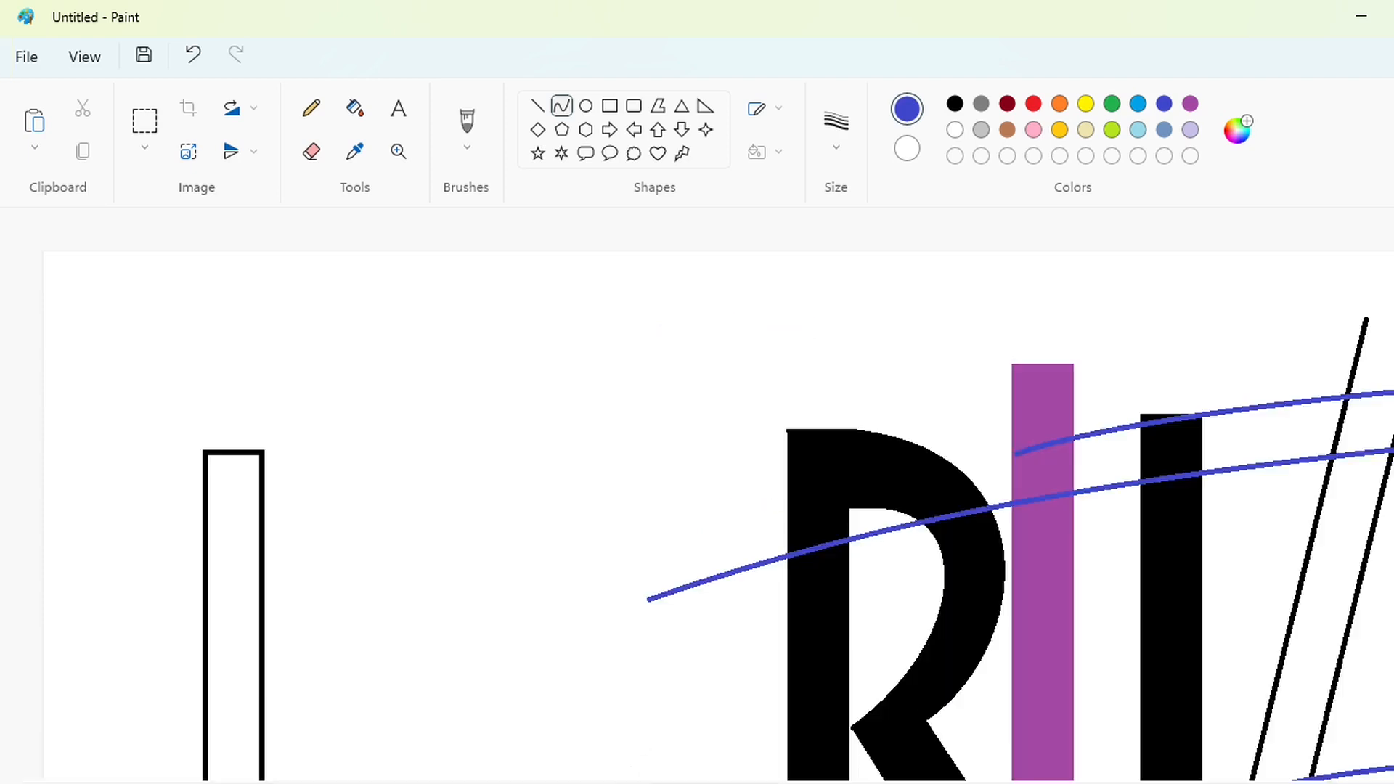
{"action": "scroll", "coordinate": [920, 700], "scroll_direction": "right", "scroll_amount": 3}
{"action": "left_click", "coordinate": [538, 105]}
{"action": "left_click", "coordinate": [955, 105]}
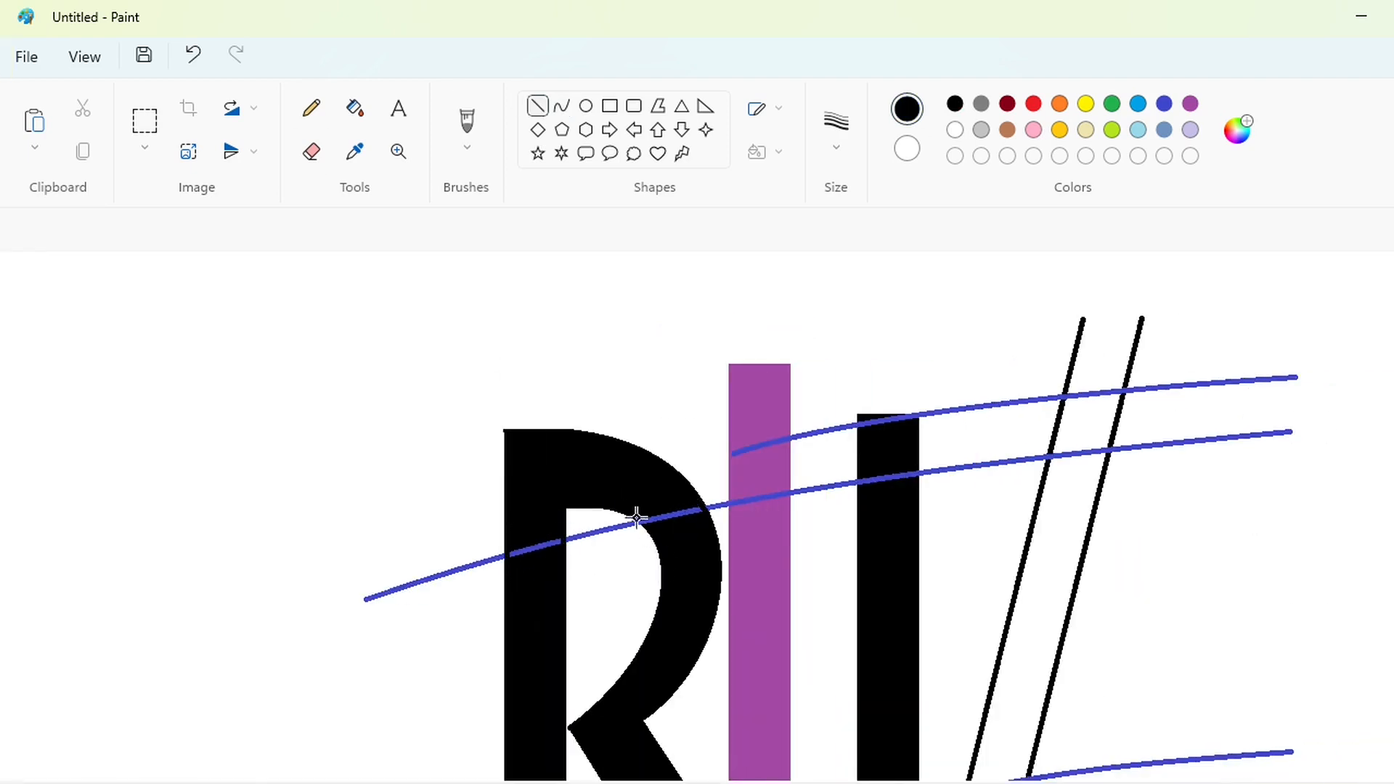
{"action": "left_click", "coordinate": [355, 107]}
{"action": "left_click", "coordinate": [654, 519]}
{"action": "left_click", "coordinate": [536, 547]}
{"action": "left_click", "coordinate": [955, 129]}
{"action": "left_click", "coordinate": [602, 530]}
{"action": "left_click", "coordinate": [486, 561]}
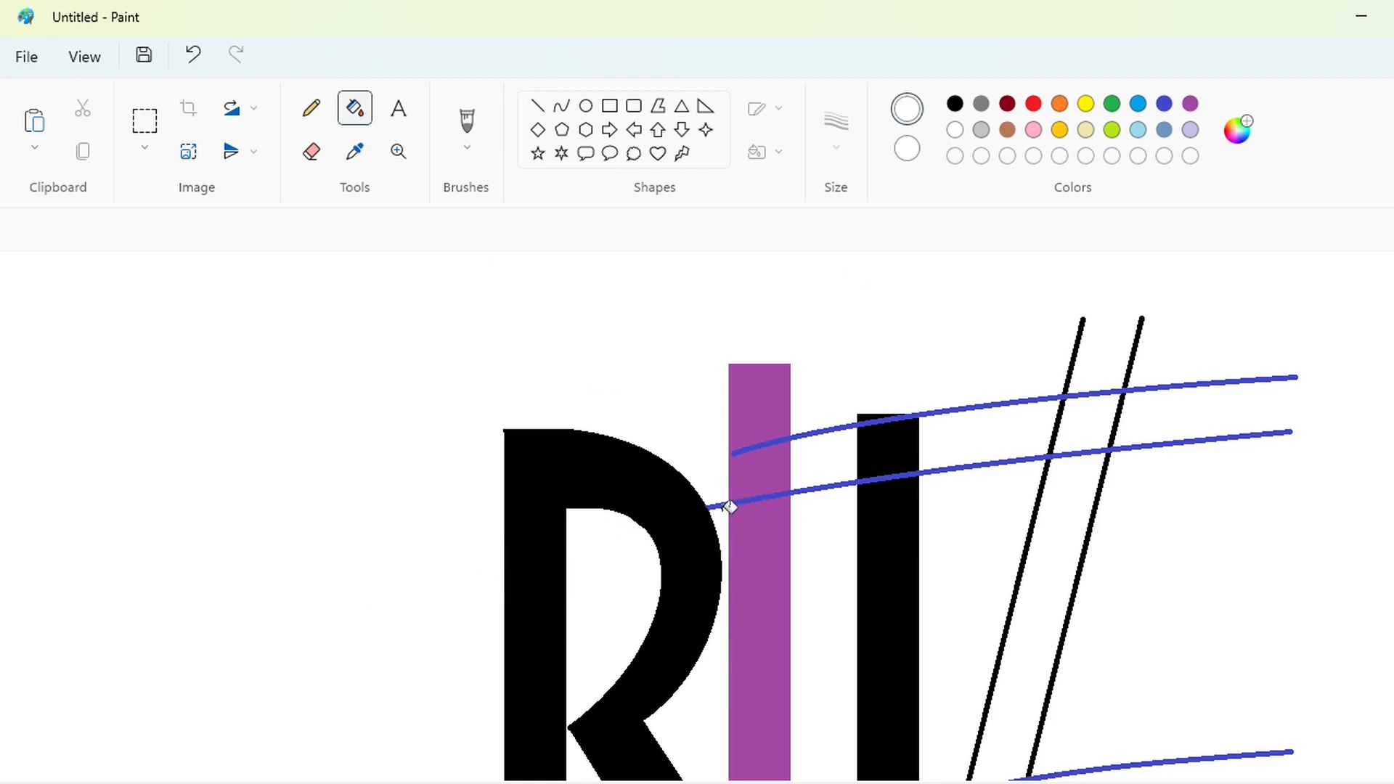
Recolor both blue guideline segments crossing the purple bar in purple.
{"action": "left_click", "coordinate": [539, 108]}
{"action": "left_click", "coordinate": [1189, 104]}
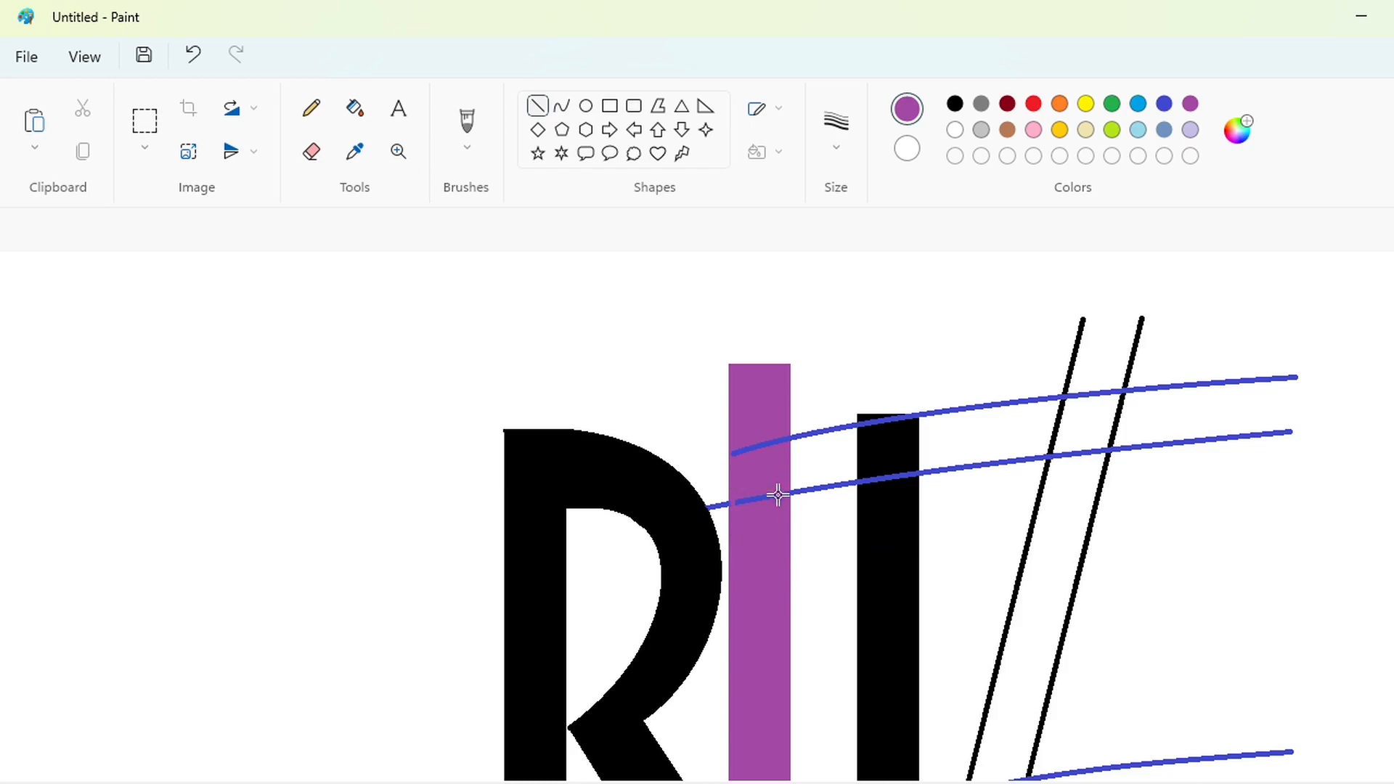
{"action": "key", "text": "ctrl+z"}
{"action": "left_click", "coordinate": [354, 107]}
{"action": "left_click", "coordinate": [769, 444]}
{"action": "left_click", "coordinate": [763, 498]}
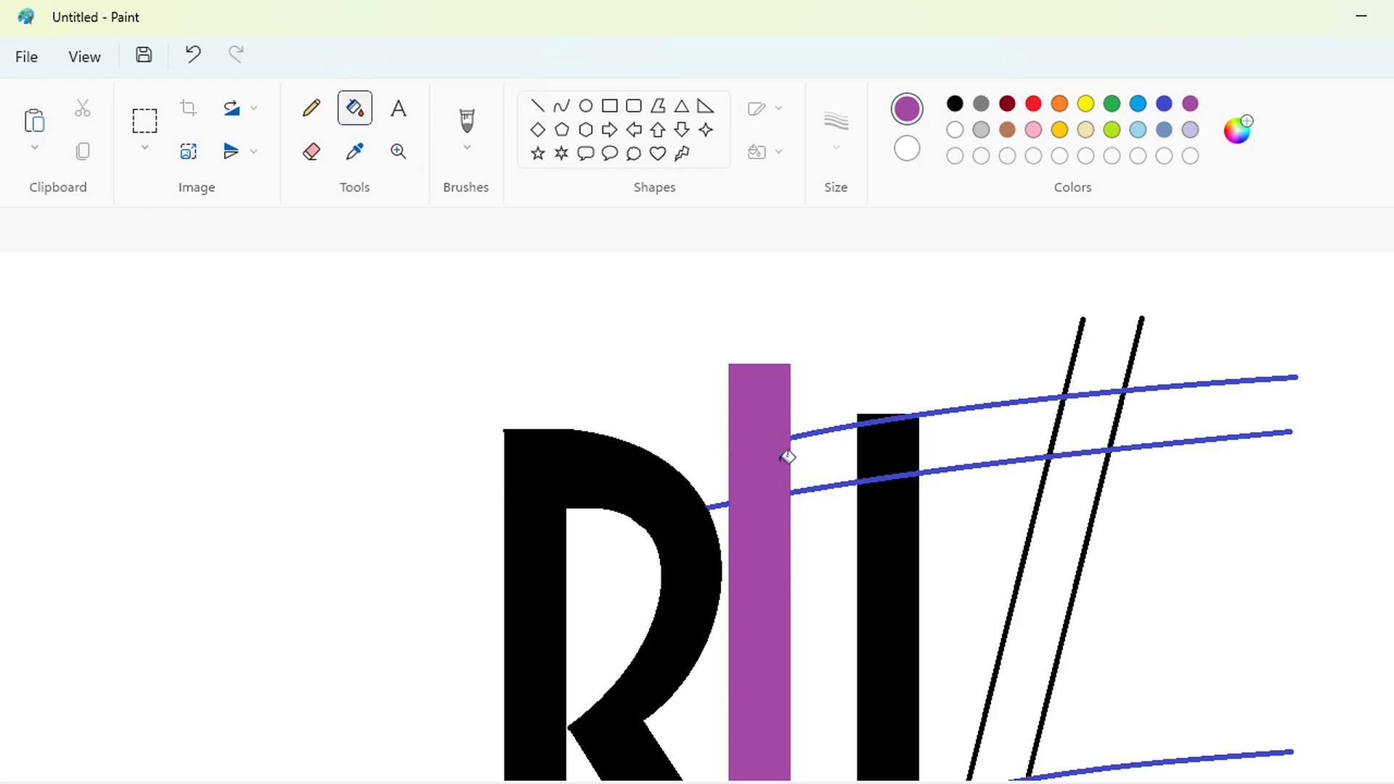
Fill the blue guideline piece between the R and the purple bar with white and touch up the adjoining edges.
{"action": "left_click", "coordinate": [955, 129]}
{"action": "left_click", "coordinate": [721, 505]}
{"action": "left_click", "coordinate": [537, 105]}
{"action": "left_click", "coordinate": [955, 106]}
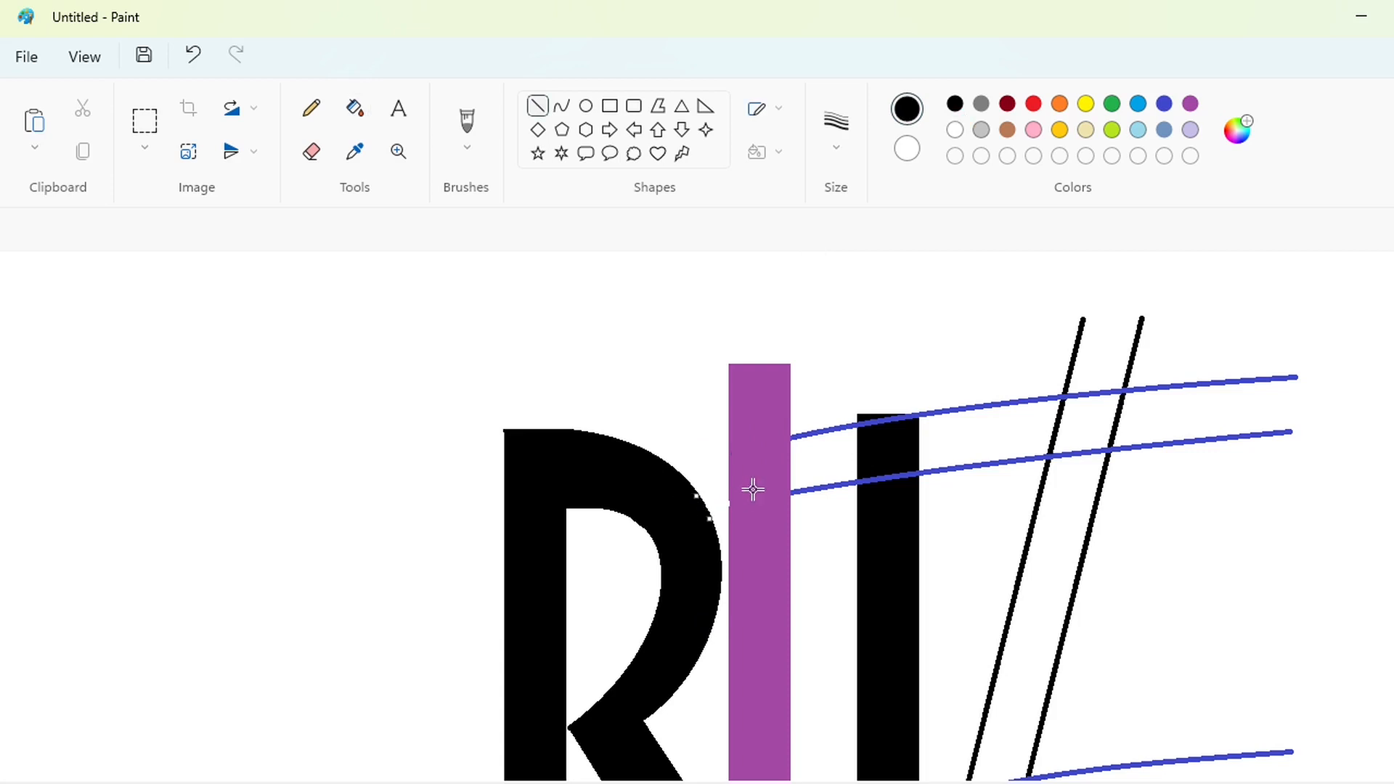
{"action": "left_click", "coordinate": [1189, 106]}
Remove the lower blue guideline around the R, filling it black across the leg and white outside the letter.
{"action": "scroll", "coordinate": [707, 767], "scroll_direction": "down", "scroll_amount": 4}
{"action": "left_click", "coordinate": [955, 106]}
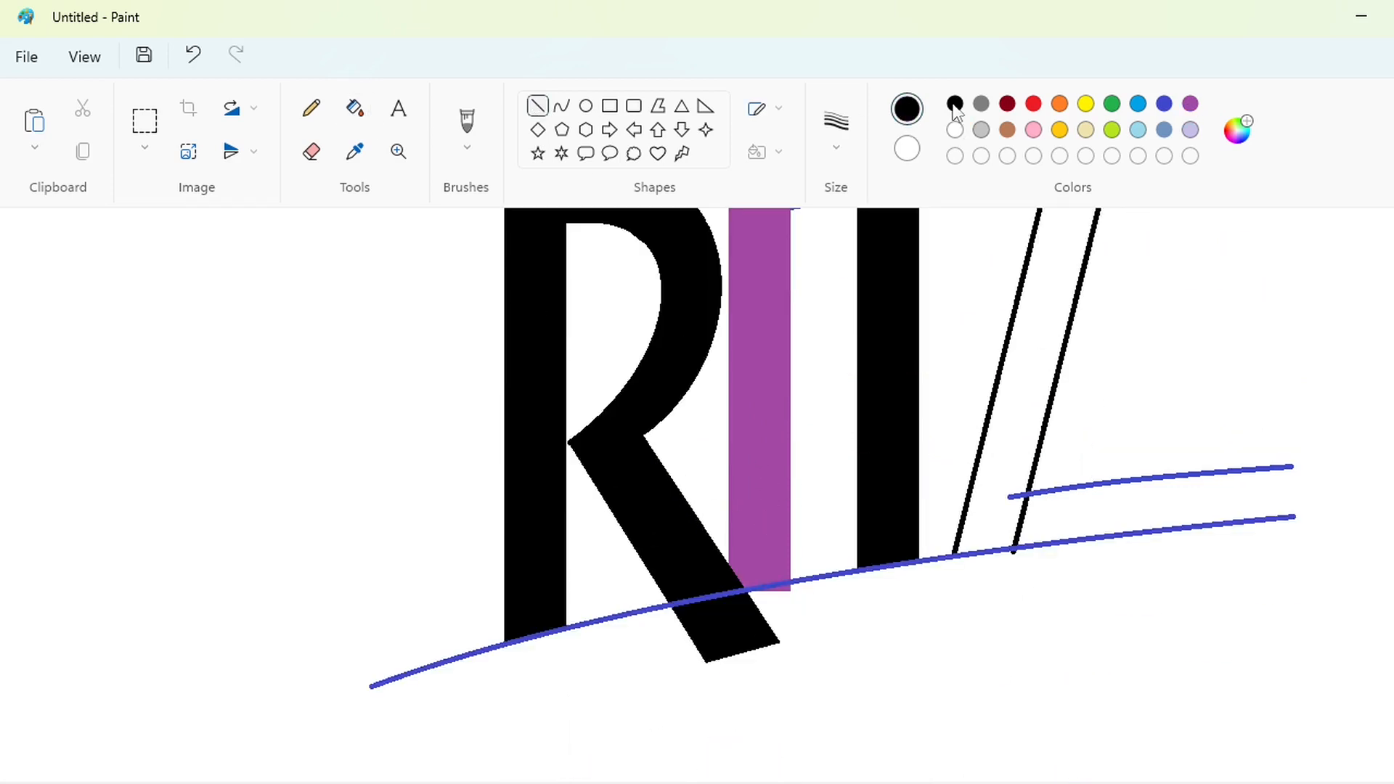
{"action": "left_click_drag", "start_coordinate": [743, 584], "coordinate": [745, 580]}
{"action": "left_click_drag", "start_coordinate": [654, 596], "coordinate": [684, 621]}
{"action": "left_click", "coordinate": [355, 107]}
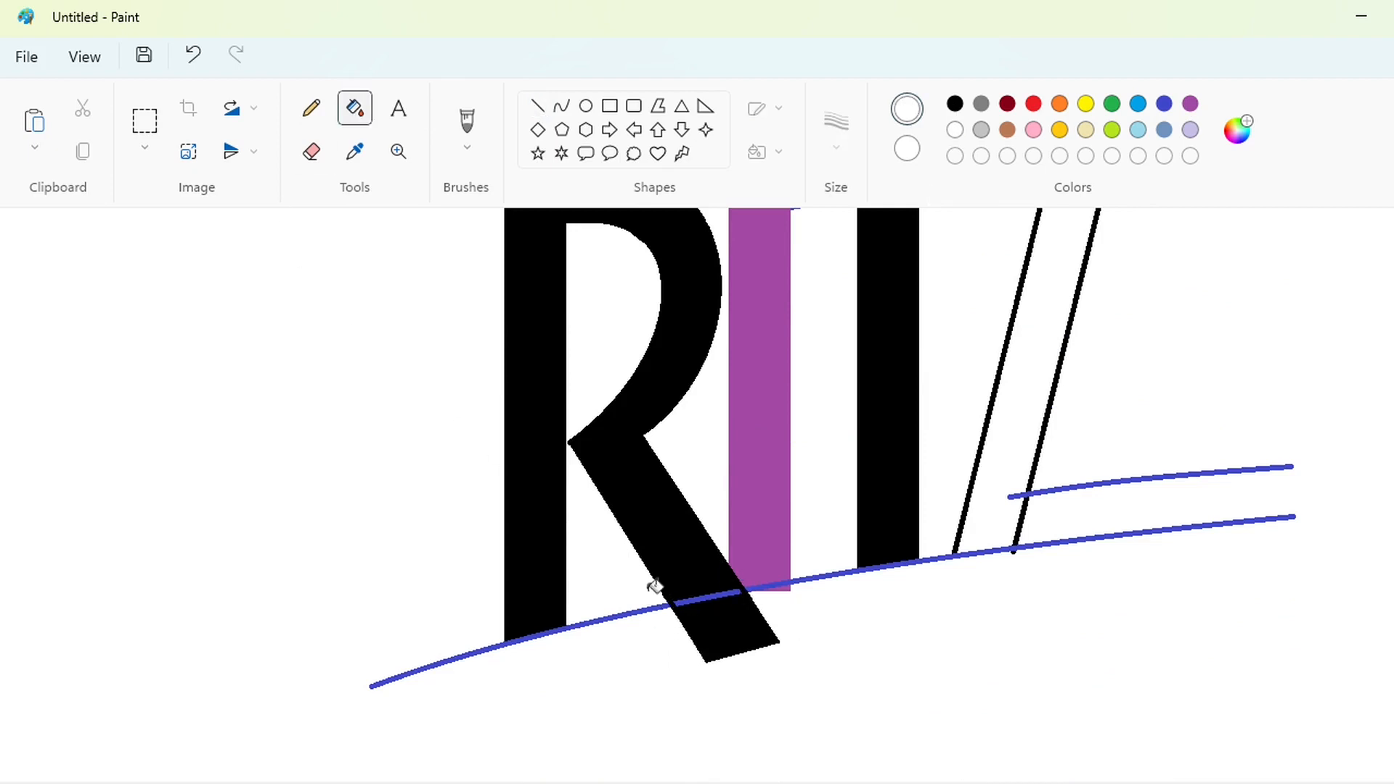
{"action": "right_click", "coordinate": [646, 610]}
{"action": "left_click", "coordinate": [730, 594]}
{"action": "left_click_drag", "start_coordinate": [718, 783], "coordinate": [798, 771]}
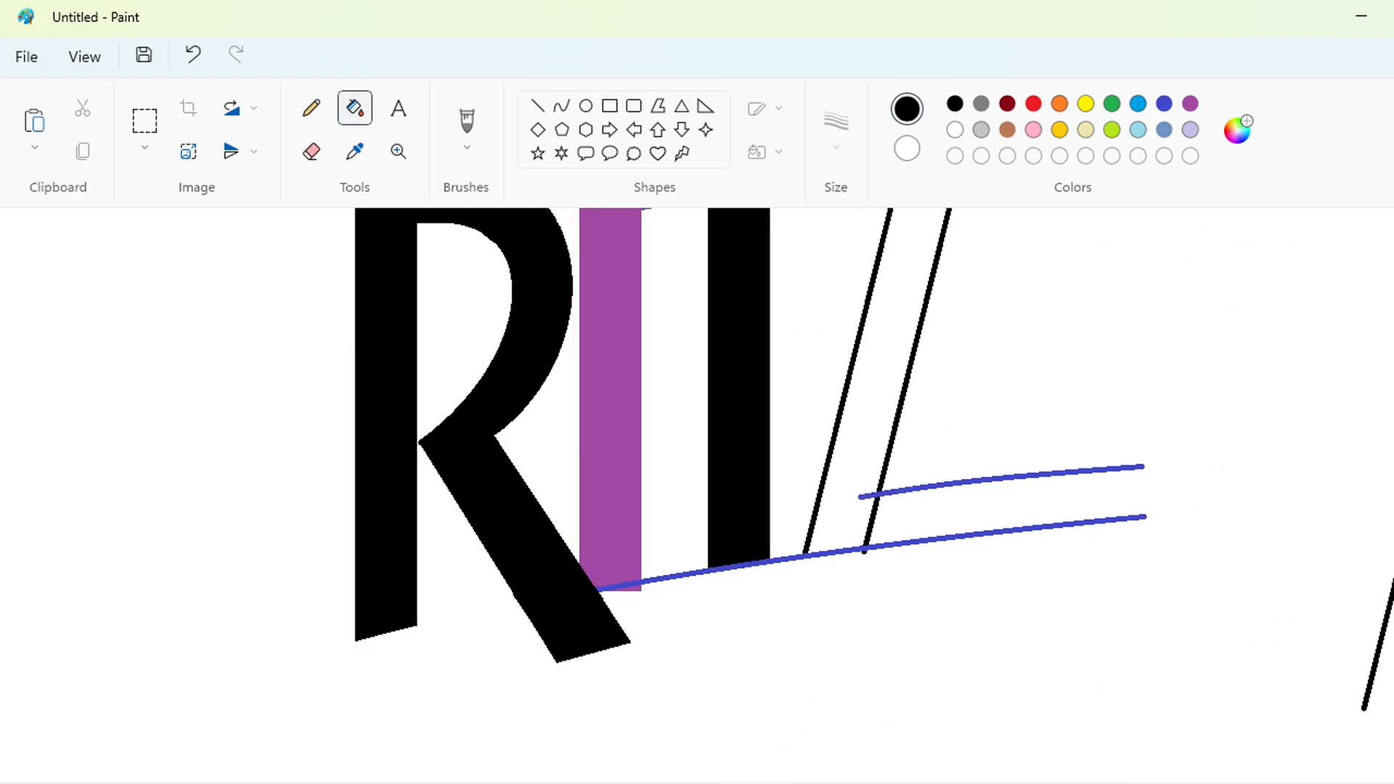
Cover the purple bar's end below the lower curve with white and cut the curve just before the first slanted line.
{"action": "left_click", "coordinate": [954, 130]}
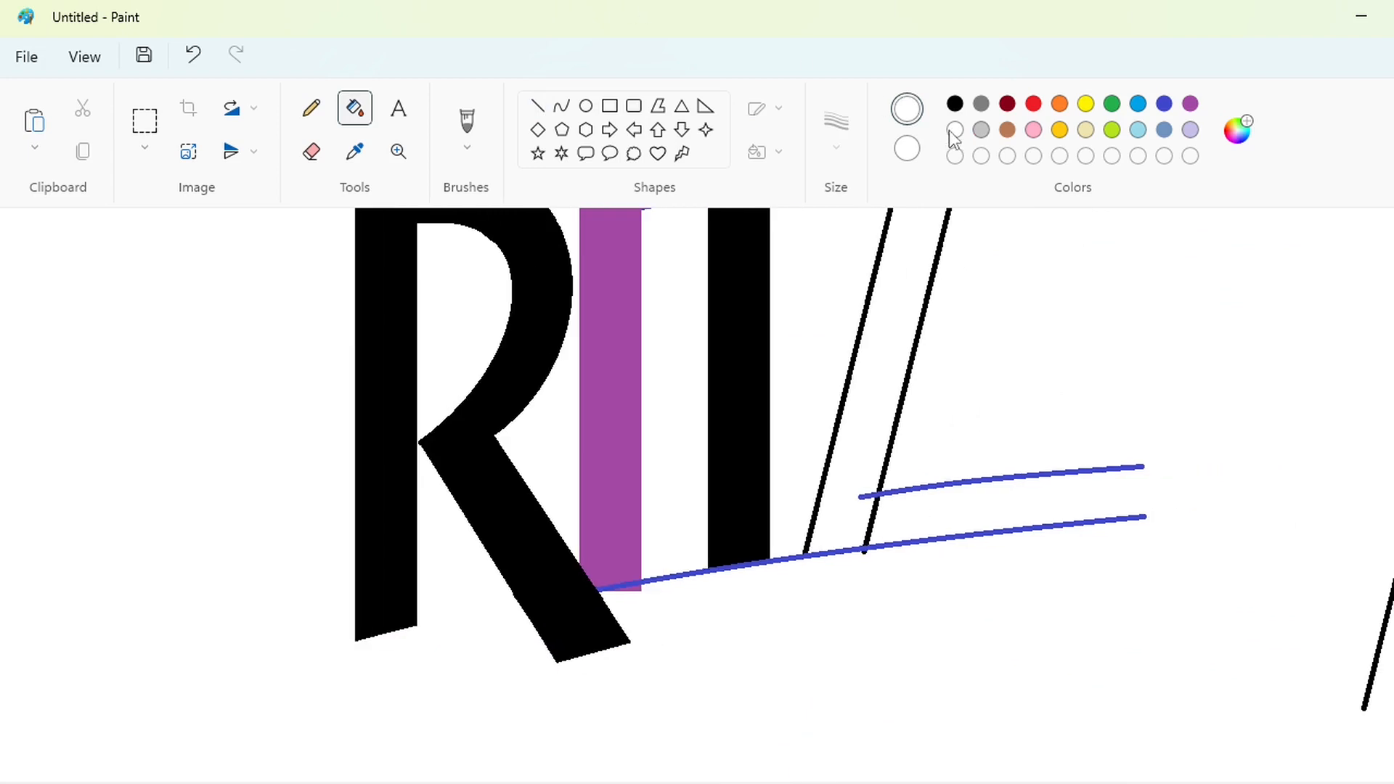
{"action": "left_click", "coordinate": [537, 105]}
{"action": "left_click_drag", "start_coordinate": [801, 533], "coordinate": [785, 587]}
{"action": "left_click", "coordinate": [355, 107]}
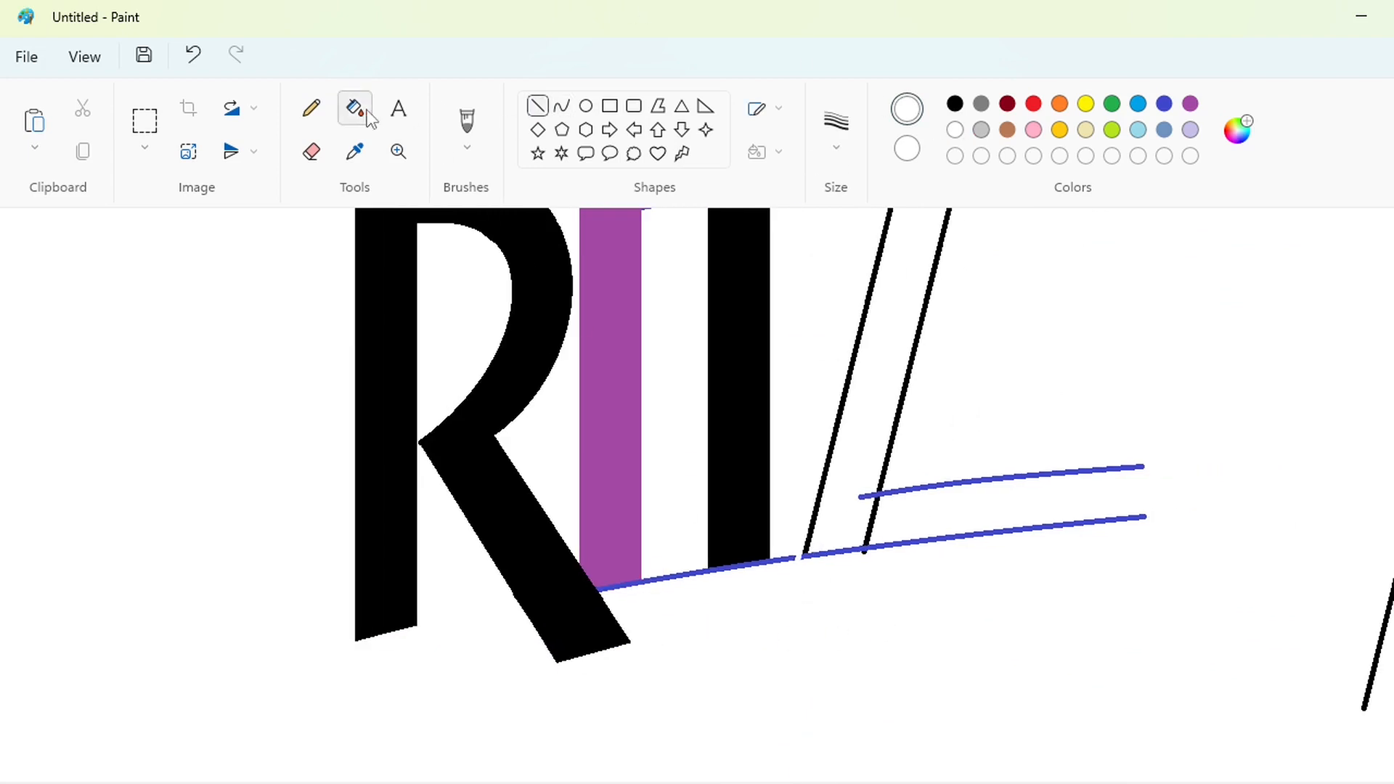
{"action": "left_click", "coordinate": [769, 563]}
{"action": "key", "text": "ctrl+z"}
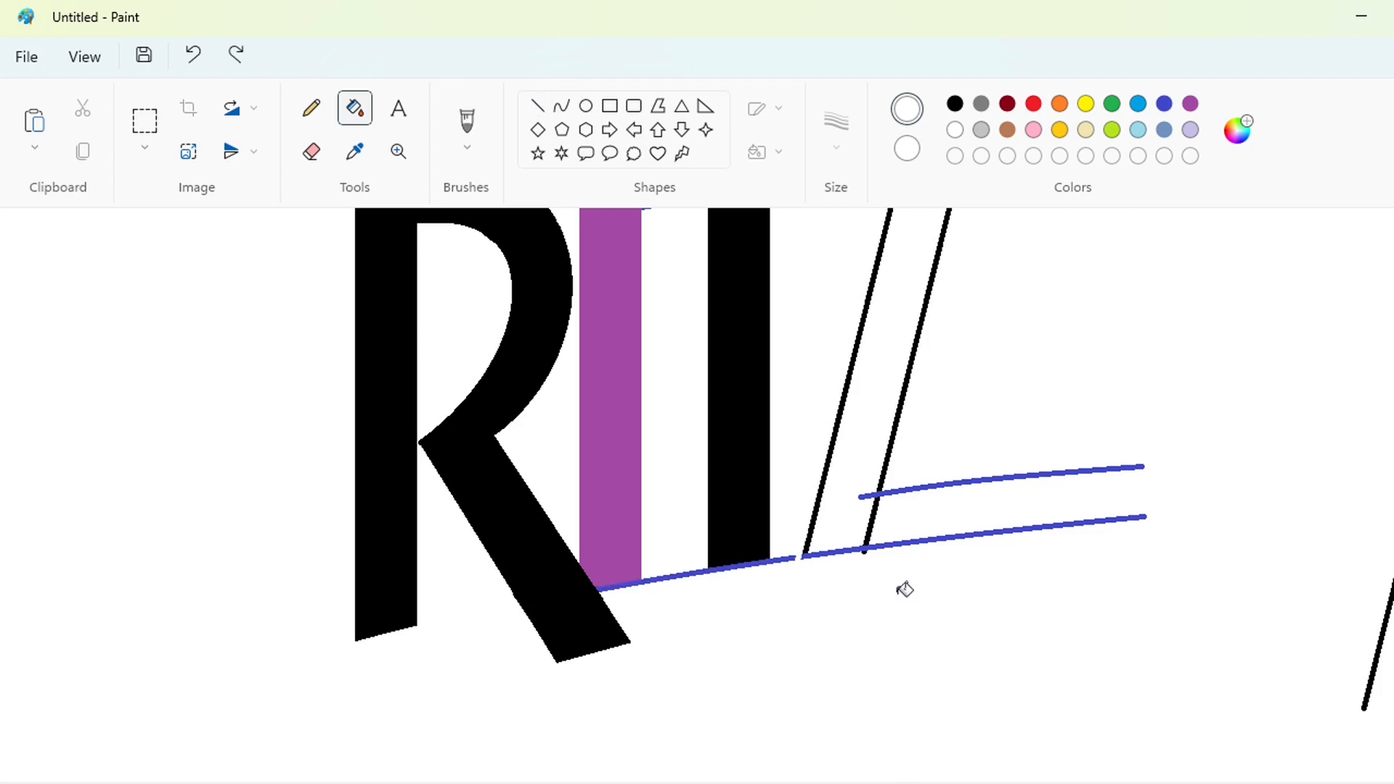
Cut the lower blue guideline on both sides of the black bar with white lines and fill the loose pieces between the bars white.
{"action": "left_click", "coordinate": [529, 104]}
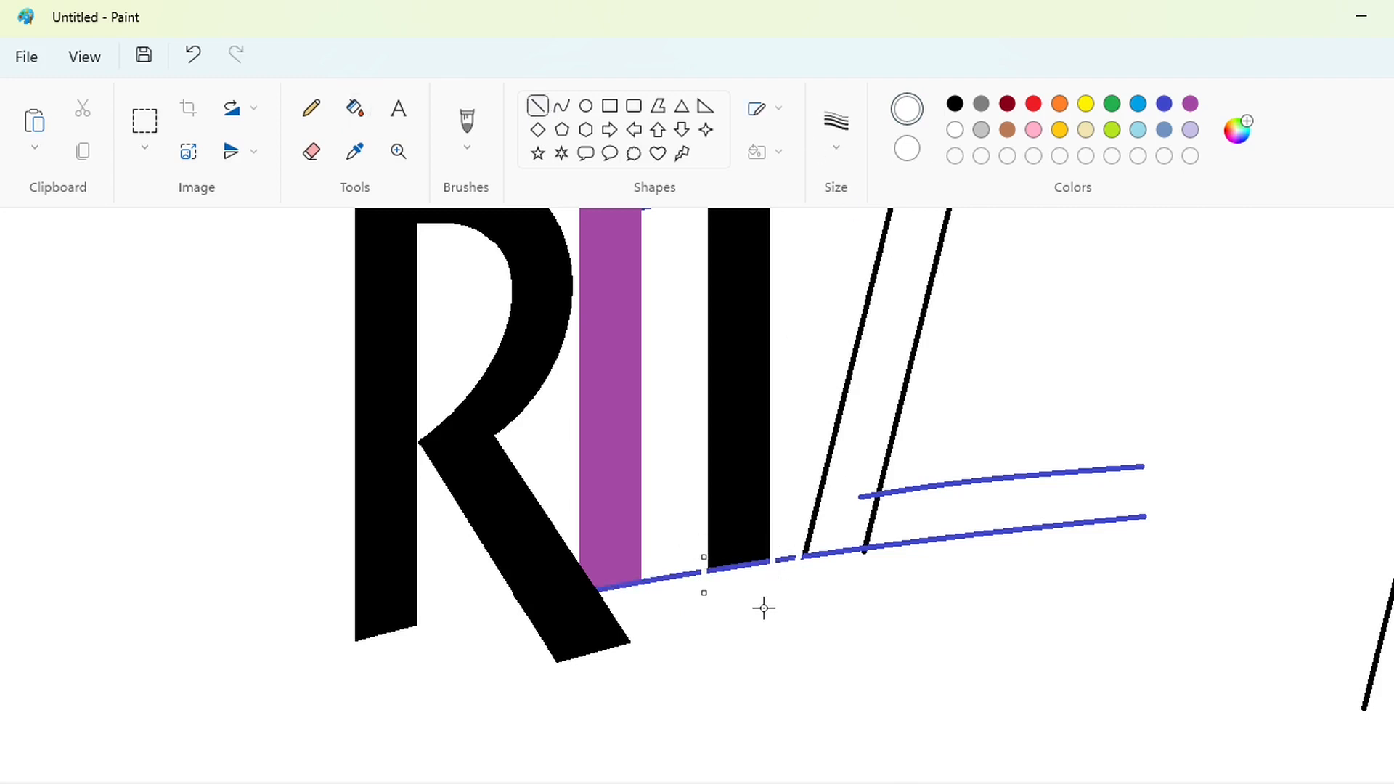
{"action": "left_click", "coordinate": [355, 107]}
{"action": "left_click", "coordinate": [785, 558]}
{"action": "left_click", "coordinate": [674, 576]}
Recolor the remaining blue guideline pieces at the bar bottoms, black on the black bar and purple on the purple bar.
{"action": "left_click", "coordinate": [955, 103]}
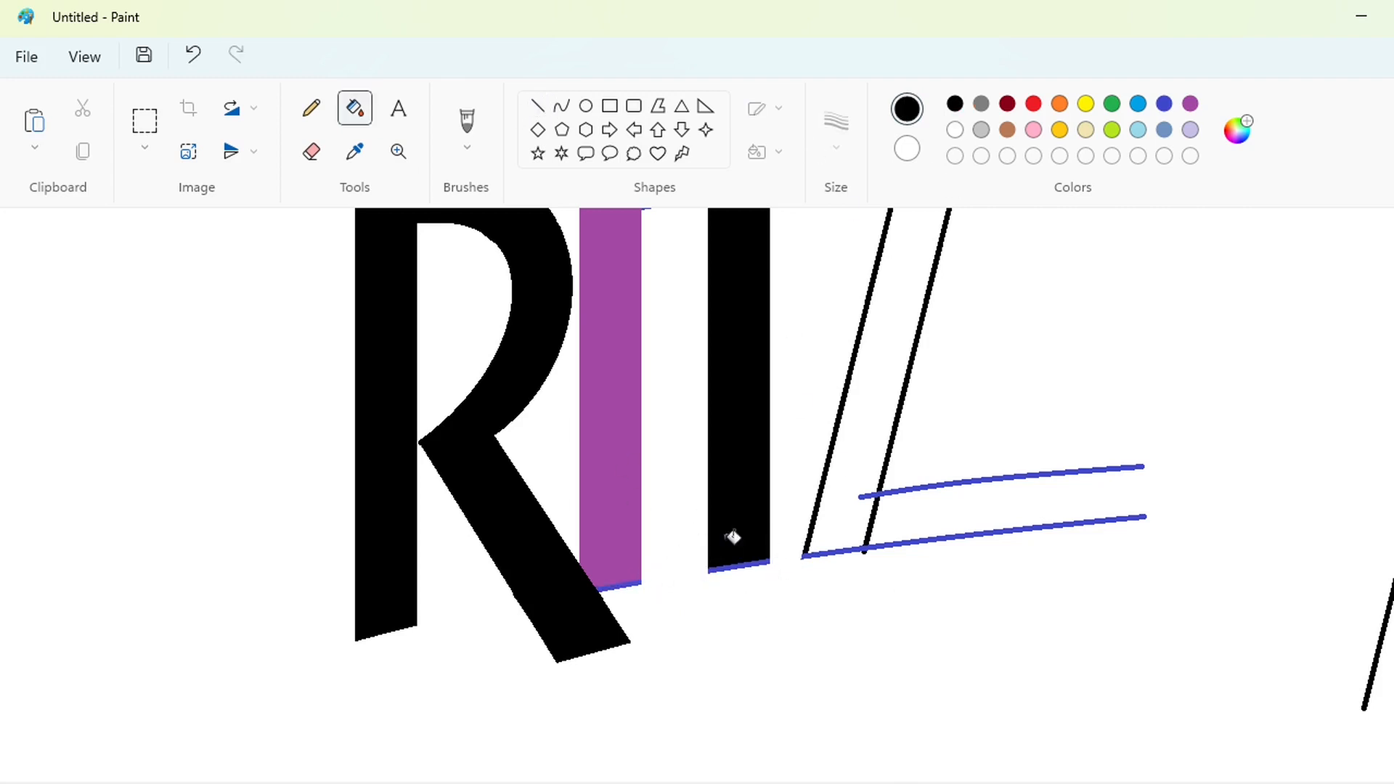
{"action": "left_click", "coordinate": [738, 567]}
{"action": "left_click", "coordinate": [1190, 103]}
{"action": "left_click", "coordinate": [617, 586]}
{"action": "scroll", "coordinate": [954, 680], "scroll_direction": "up", "scroll_amount": 2}
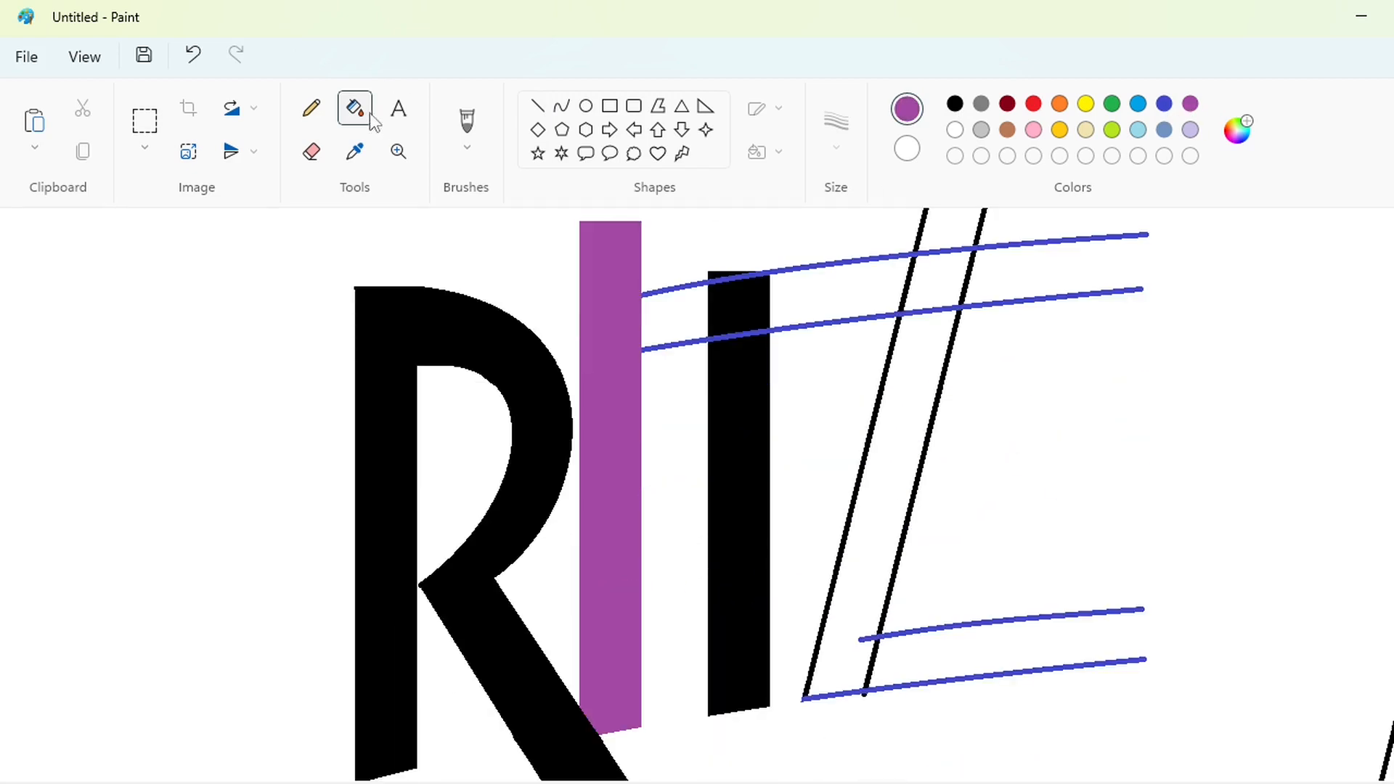
Fill the slanted stroke black and recolor both lower blue guidelines beside it black to outline the Z's foot.
{"action": "left_click", "coordinate": [954, 103]}
{"action": "left_click", "coordinate": [891, 527]}
{"action": "left_click", "coordinate": [929, 629]}
{"action": "left_click", "coordinate": [917, 682]}
{"action": "key", "text": "ctrl+z"}
{"action": "left_click", "coordinate": [954, 129]}
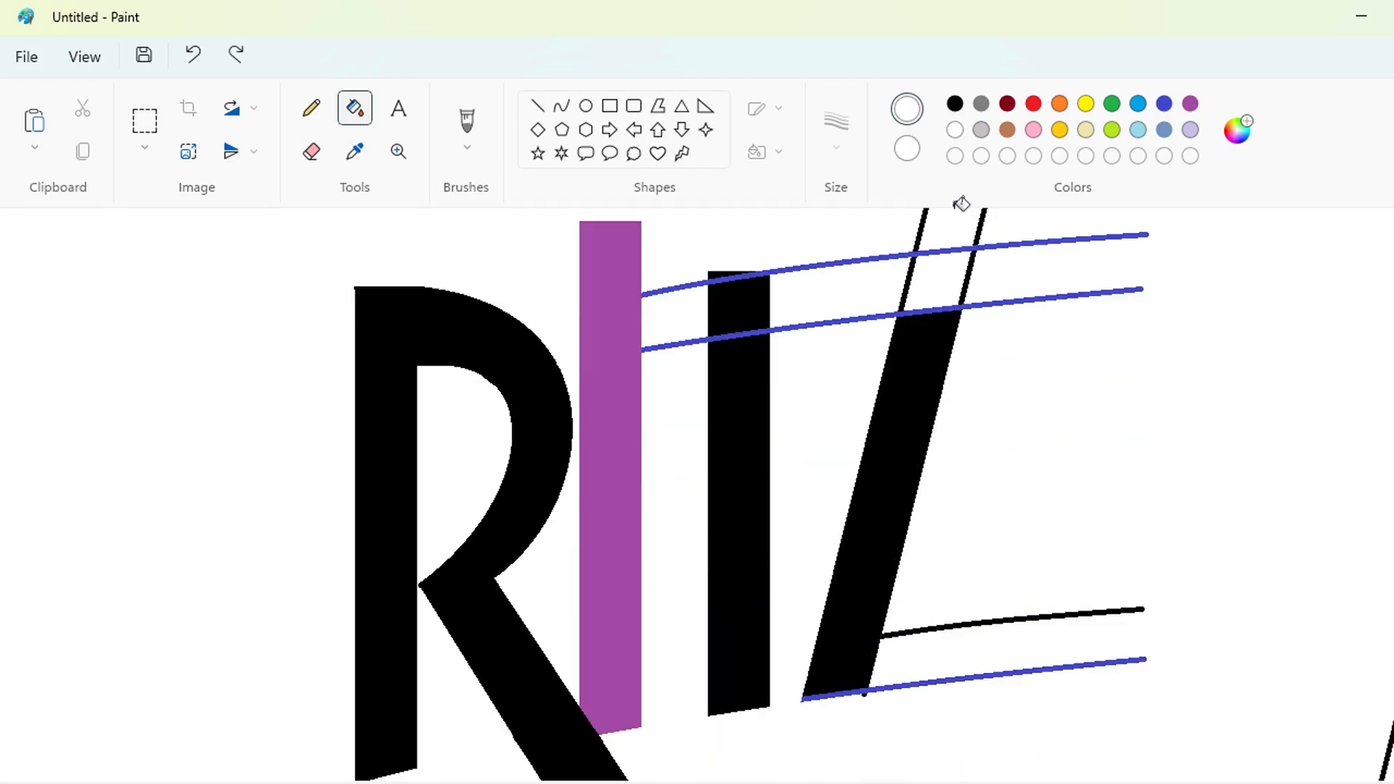
{"action": "left_click", "coordinate": [955, 103]}
{"action": "left_click", "coordinate": [987, 676]}
Close the Z's foot with a vertical black line across both lower curves and fill the enclosed area black.
{"action": "left_click", "coordinate": [538, 105]}
{"action": "left_click_drag", "start_coordinate": [1052, 585], "coordinate": [1051, 696]}
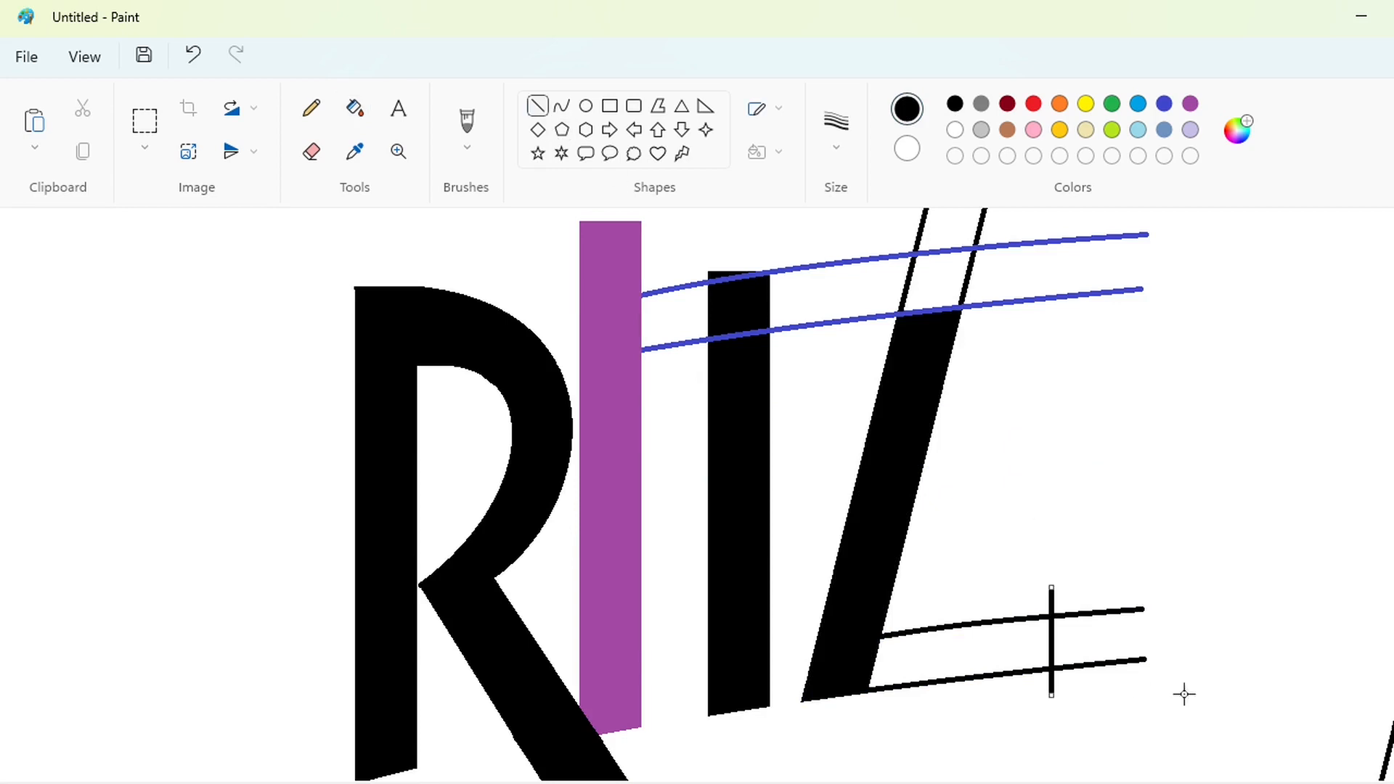
{"action": "left_click", "coordinate": [355, 107]}
{"action": "left_click", "coordinate": [958, 653]}
Whiten the black bar's end above the upper curve and fill the T's crossbar area between the two upper curves black.
{"action": "scroll", "coordinate": [1129, 613], "scroll_direction": "up", "scroll_amount": 2}
{"action": "left_click", "coordinate": [954, 129]}
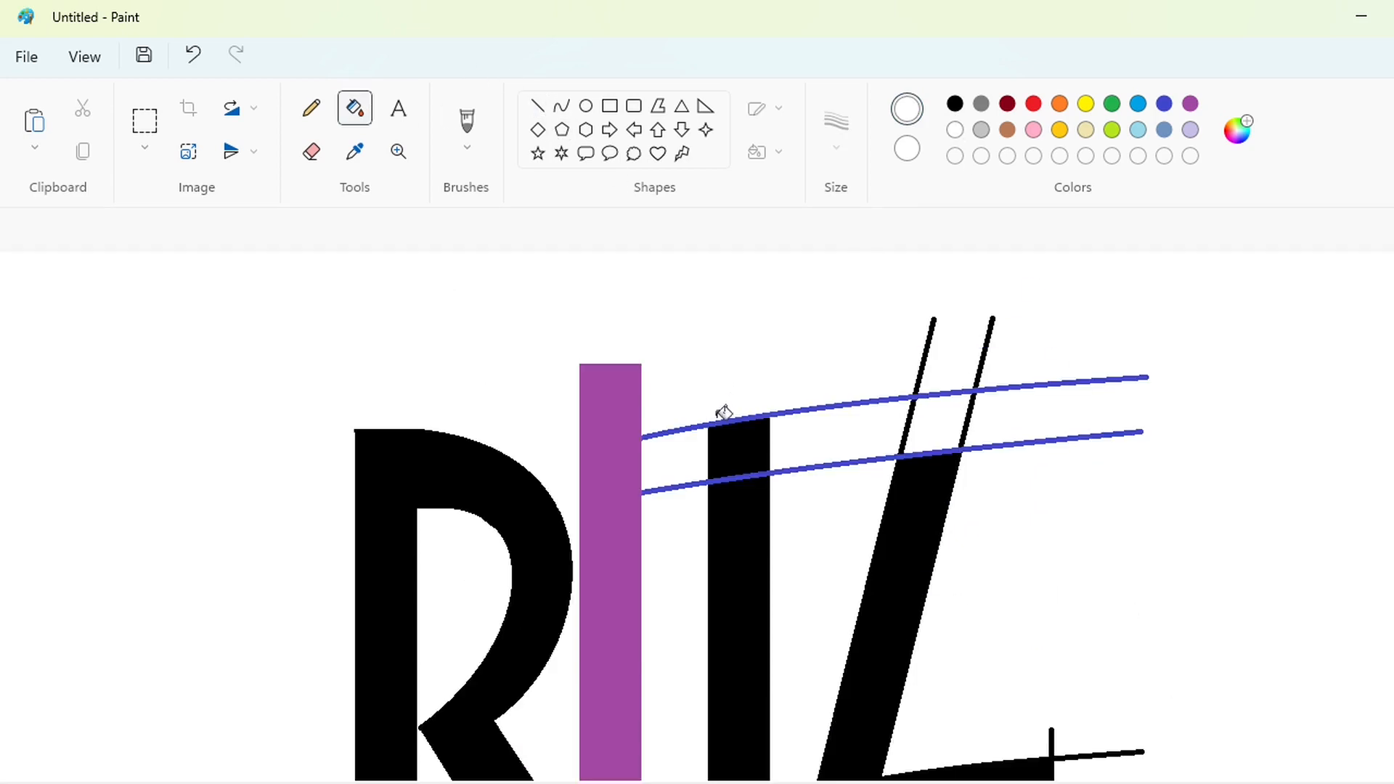
{"action": "left_click", "coordinate": [537, 107]}
{"action": "left_click", "coordinate": [355, 107]}
{"action": "left_click", "coordinate": [955, 103]}
{"action": "left_click", "coordinate": [828, 434]}
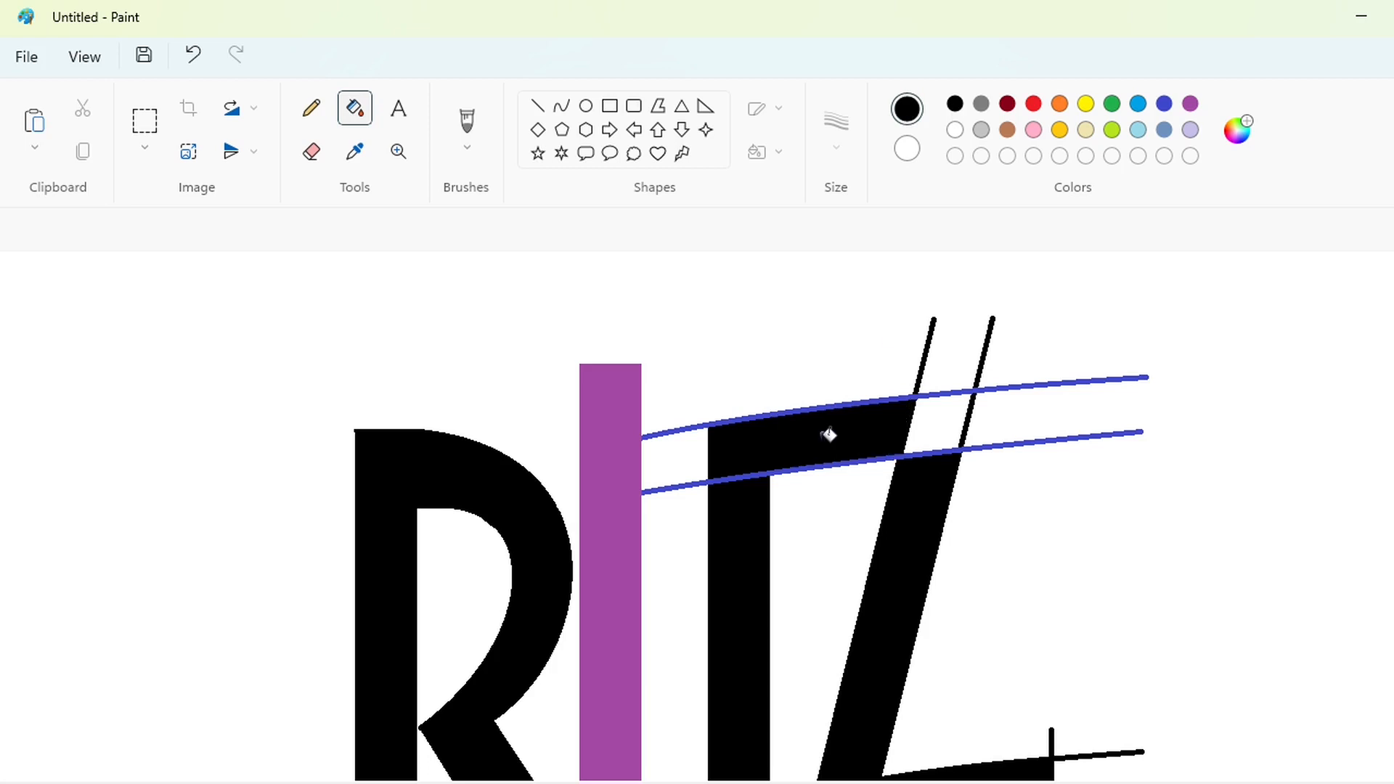
{"action": "left_click", "coordinate": [694, 438]}
Recolor the lower of the two top guidelines black and fill the upper end of the Z's diagonal black.
{"action": "scroll", "coordinate": [926, 477], "scroll_direction": "down", "scroll_amount": 2}
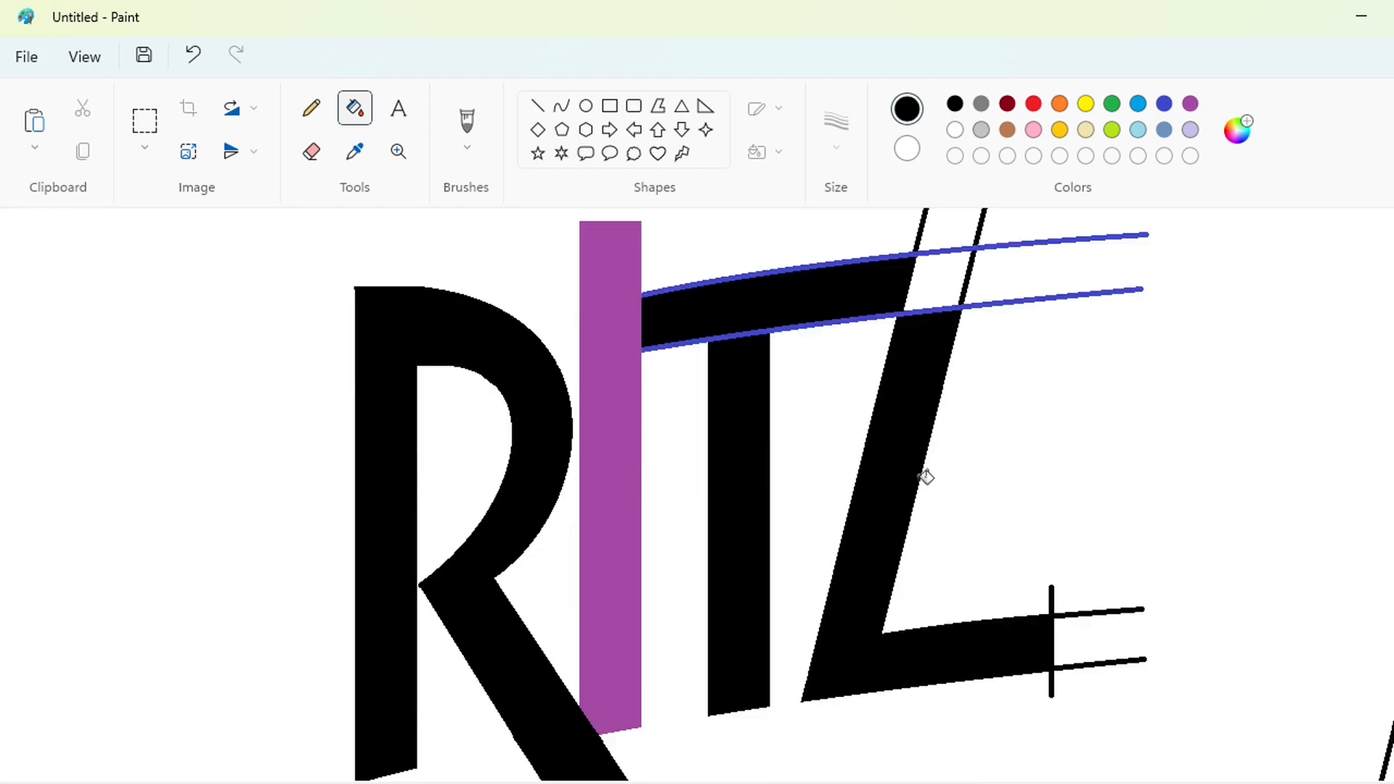
{"action": "left_click", "coordinate": [850, 312]}
{"action": "scroll", "coordinate": [910, 389], "scroll_direction": "up", "scroll_amount": 2}
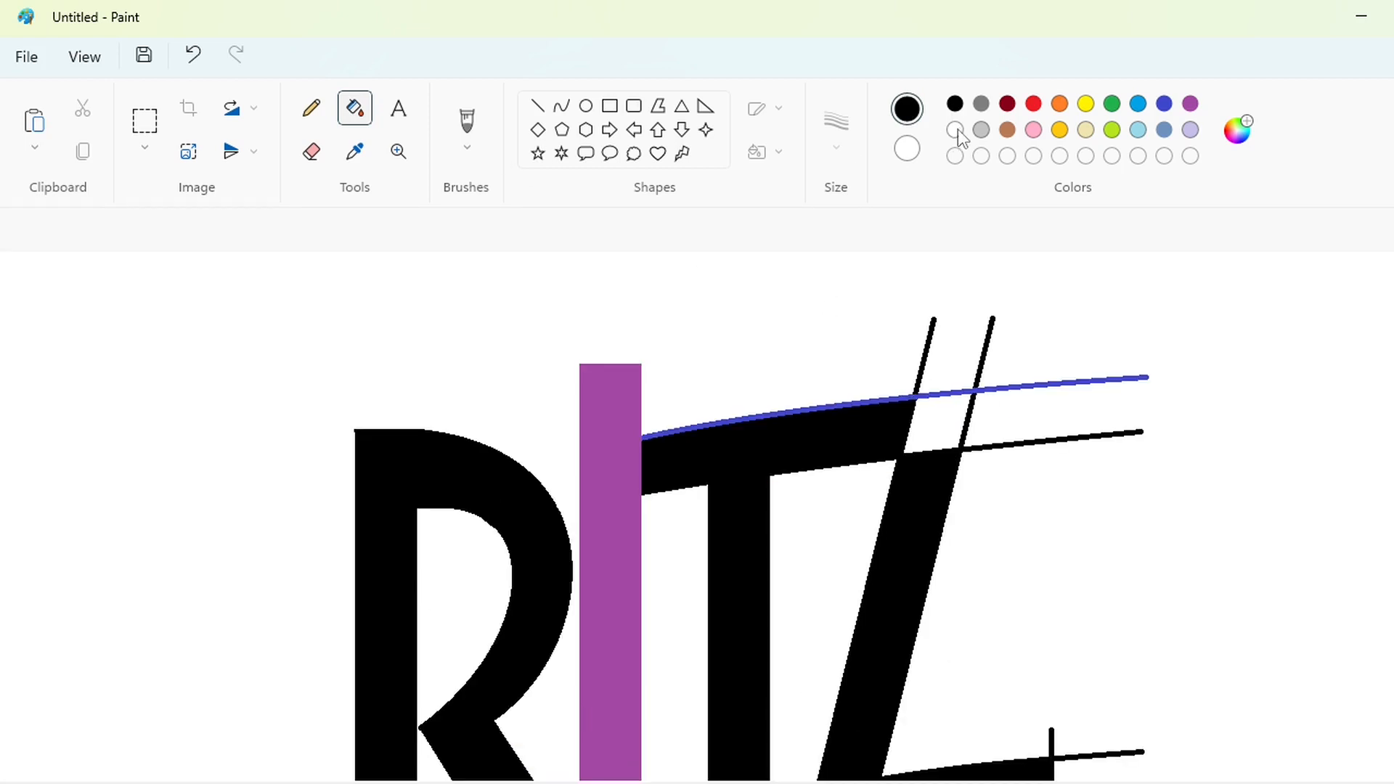
{"action": "left_click", "coordinate": [940, 424]}
Fill the top blue guideline, the slanted line ends above the Z and the curve remnant beyond it with white.
{"action": "left_click", "coordinate": [954, 130]}
{"action": "left_click", "coordinate": [1122, 380]}
{"action": "scroll", "coordinate": [1188, 541], "scroll_direction": "down", "scroll_amount": 2}
{"action": "scroll", "coordinate": [937, 339], "scroll_direction": "up", "scroll_amount": 2}
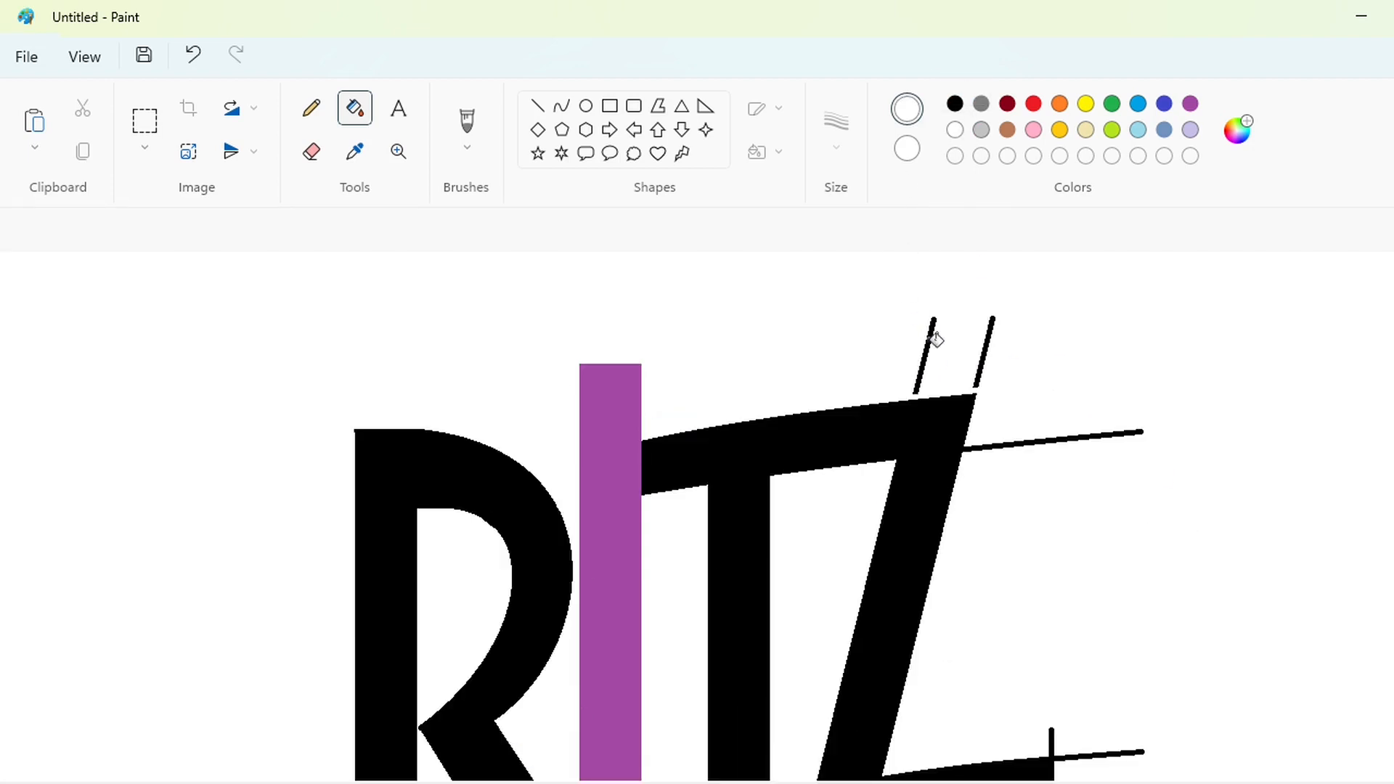
{"action": "left_click", "coordinate": [936, 339]}
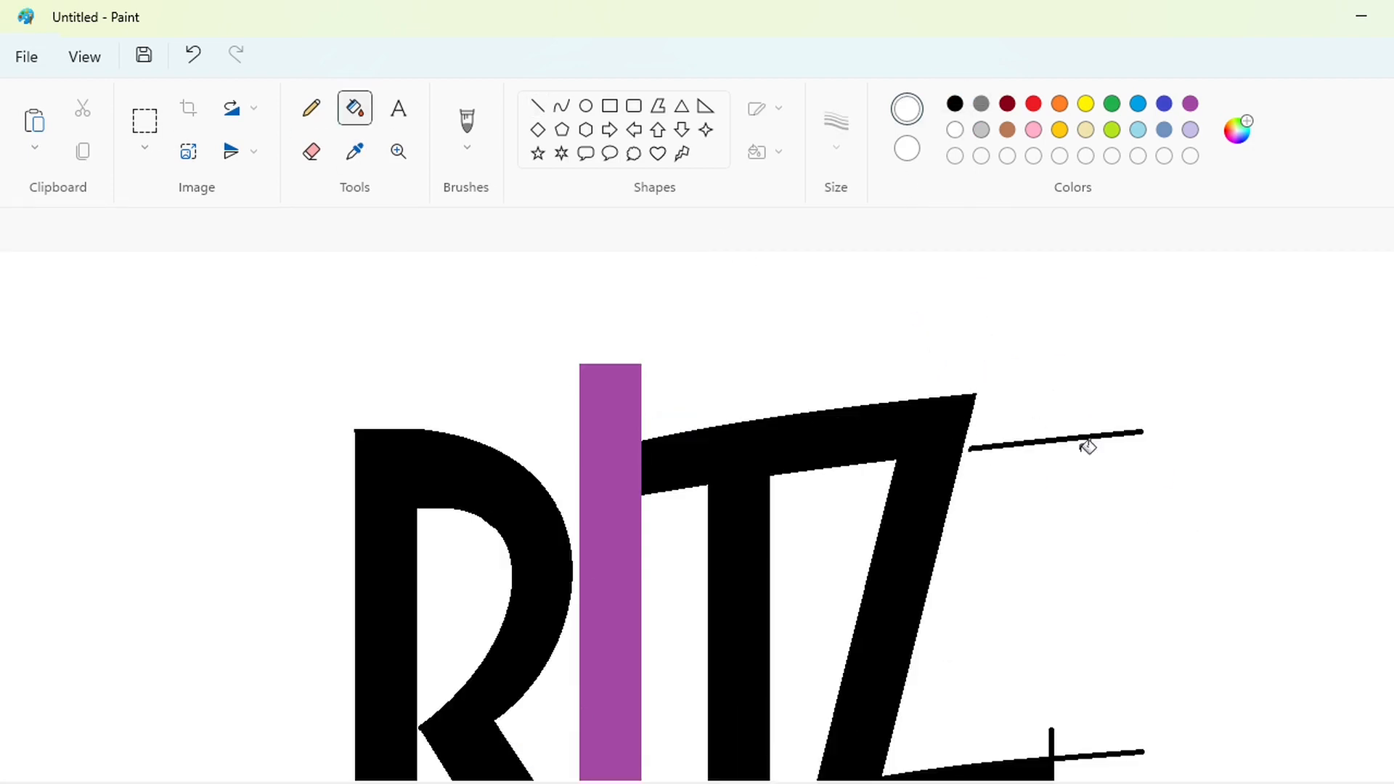
{"action": "left_click", "coordinate": [1086, 447]}
Shorten the Z's foot with a solid white rectangle and fill the leftover curve pieces beyond it white.
{"action": "scroll", "coordinate": [792, 313], "scroll_direction": "down", "scroll_amount": 2}
{"action": "left_click", "coordinate": [633, 105]}
{"action": "left_click", "coordinate": [767, 151]}
{"action": "left_click", "coordinate": [796, 237]}
{"action": "left_click_drag", "start_coordinate": [1098, 544], "coordinate": [975, 747]}
{"action": "left_click", "coordinate": [355, 108]}
{"action": "left_click", "coordinate": [1142, 607]}
Separate the T from the Z with a narrow white rectangle and trim the T's crossbar away from the purple bar.
{"action": "left_click", "coordinate": [610, 105]}
{"action": "left_click_drag", "start_coordinate": [800, 267], "coordinate": [813, 351]}
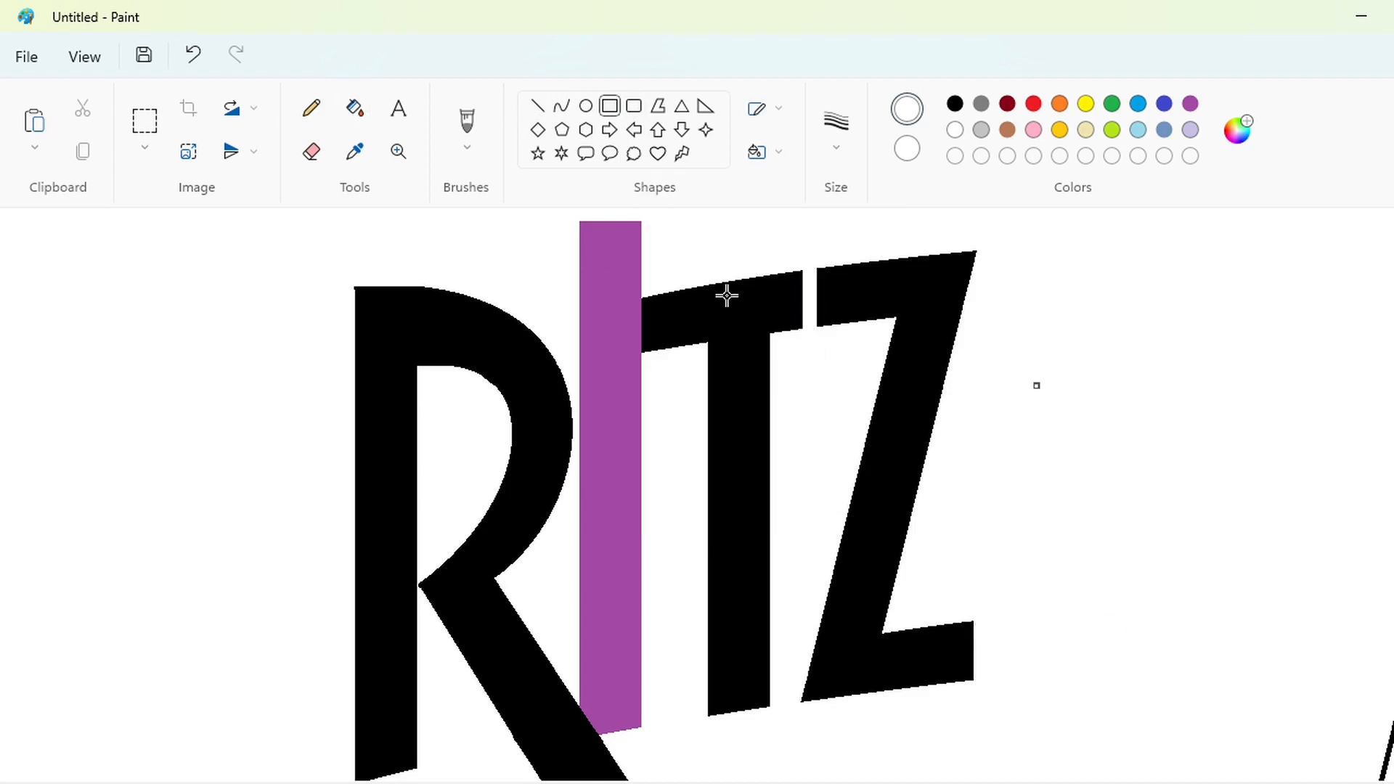
{"action": "left_click", "coordinate": [538, 105]}
{"action": "left_click_drag", "start_coordinate": [661, 274], "coordinate": [661, 383]}
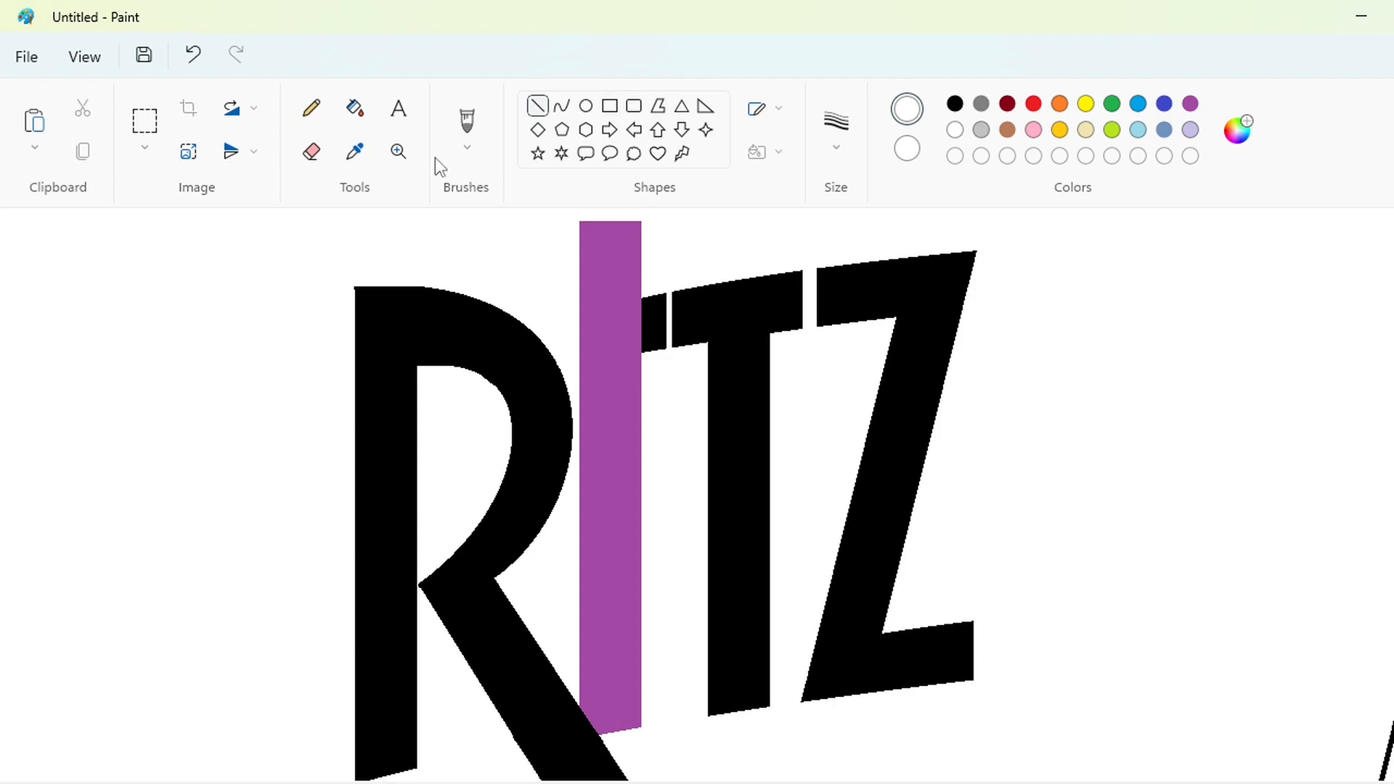
{"action": "left_click", "coordinate": [354, 108]}
{"action": "left_click", "coordinate": [653, 323]}
Try to trim the top of the purple bar with a slanted white line and a white fill above it.
{"action": "scroll", "coordinate": [834, 324], "scroll_direction": "up", "scroll_amount": 2}
{"action": "left_click", "coordinate": [538, 105]}
{"action": "left_click_drag", "start_coordinate": [569, 456], "coordinate": [684, 426]}
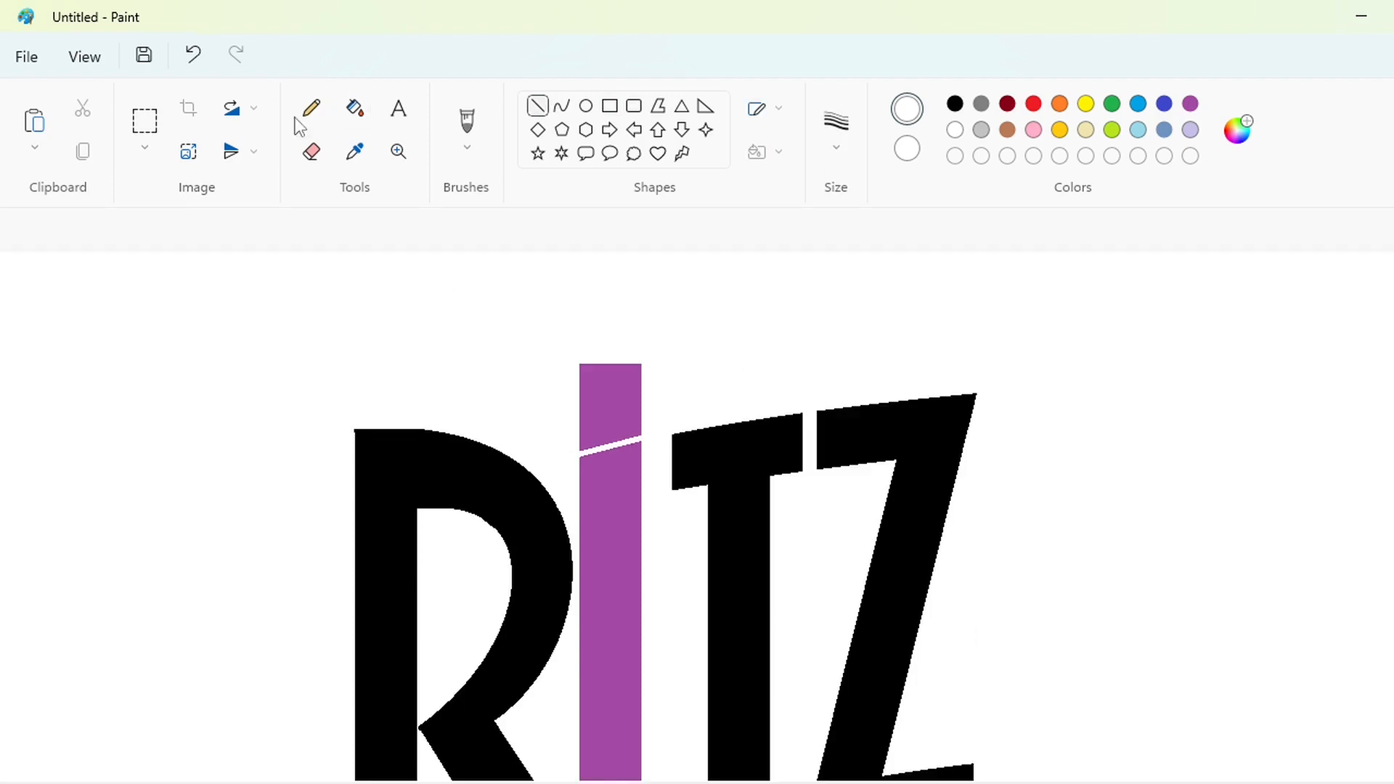
{"action": "left_click", "coordinate": [355, 107]}
{"action": "left_click", "coordinate": [609, 402]}
{"action": "scroll", "coordinate": [1073, 516], "scroll_direction": "down", "scroll_amount": 2}
{"action": "key", "text": "ctrl+z"}
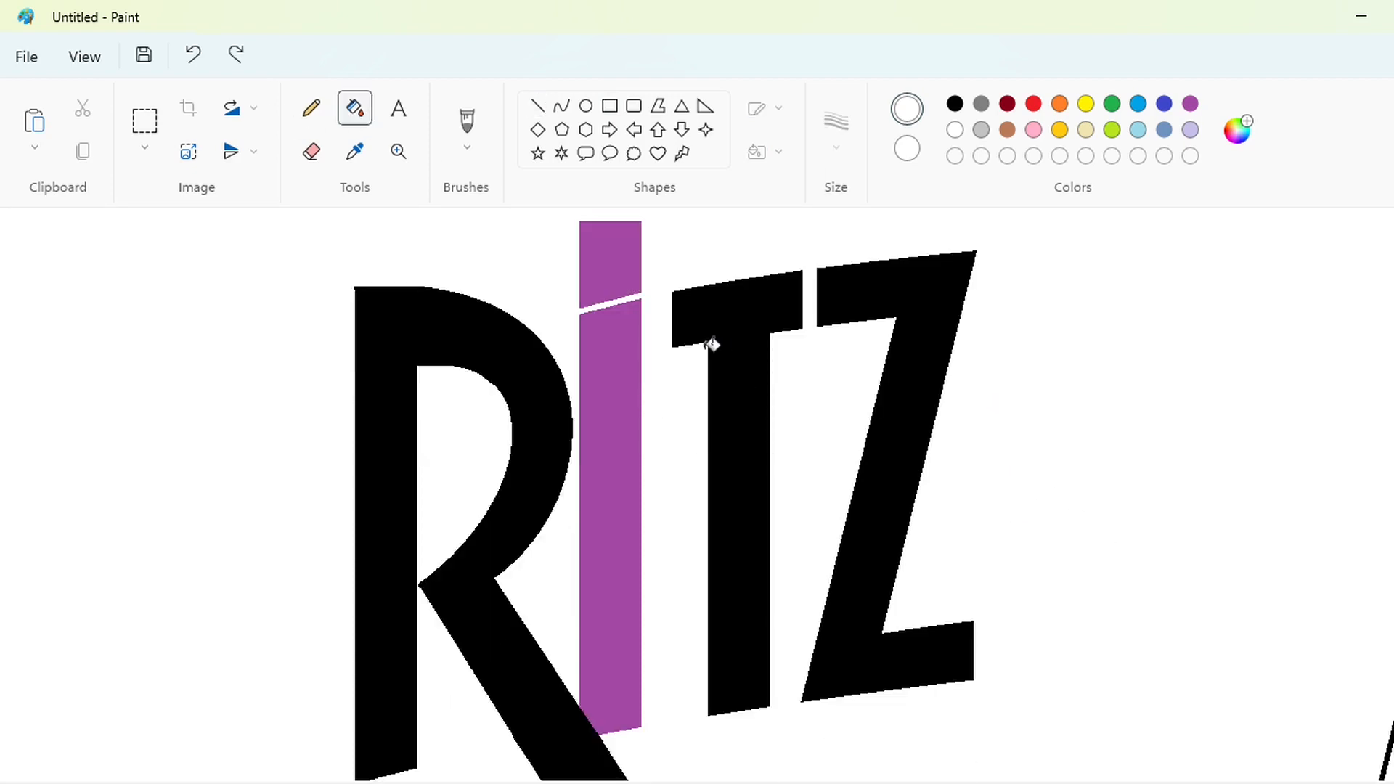
{"action": "key", "text": "ctrl+z"}
Cut the purple bar's top with a slanted white line that follows the T's upper slope and fill the piece above white.
{"action": "mouse_move", "coordinate": [685, 285]}
{"action": "left_mouse_down"}
{"action": "mouse_move", "coordinate": [750, 283]}
{"action": "mouse_move", "coordinate": [686, 292]}
{"action": "left_mouse_up"}
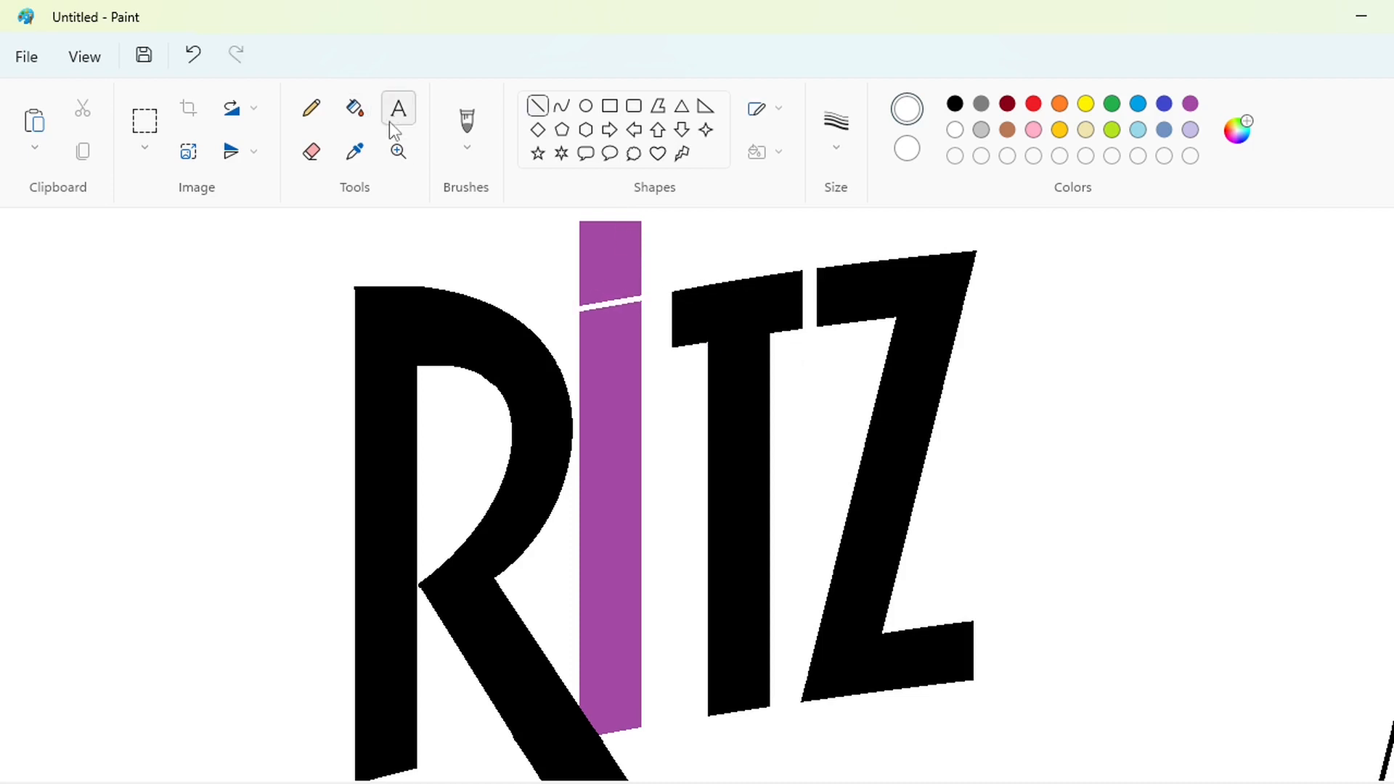
{"action": "left_click", "coordinate": [355, 107]}
{"action": "left_click", "coordinate": [609, 261]}
{"action": "scroll", "coordinate": [1205, 638], "scroll_direction": "down", "scroll_amount": 2}
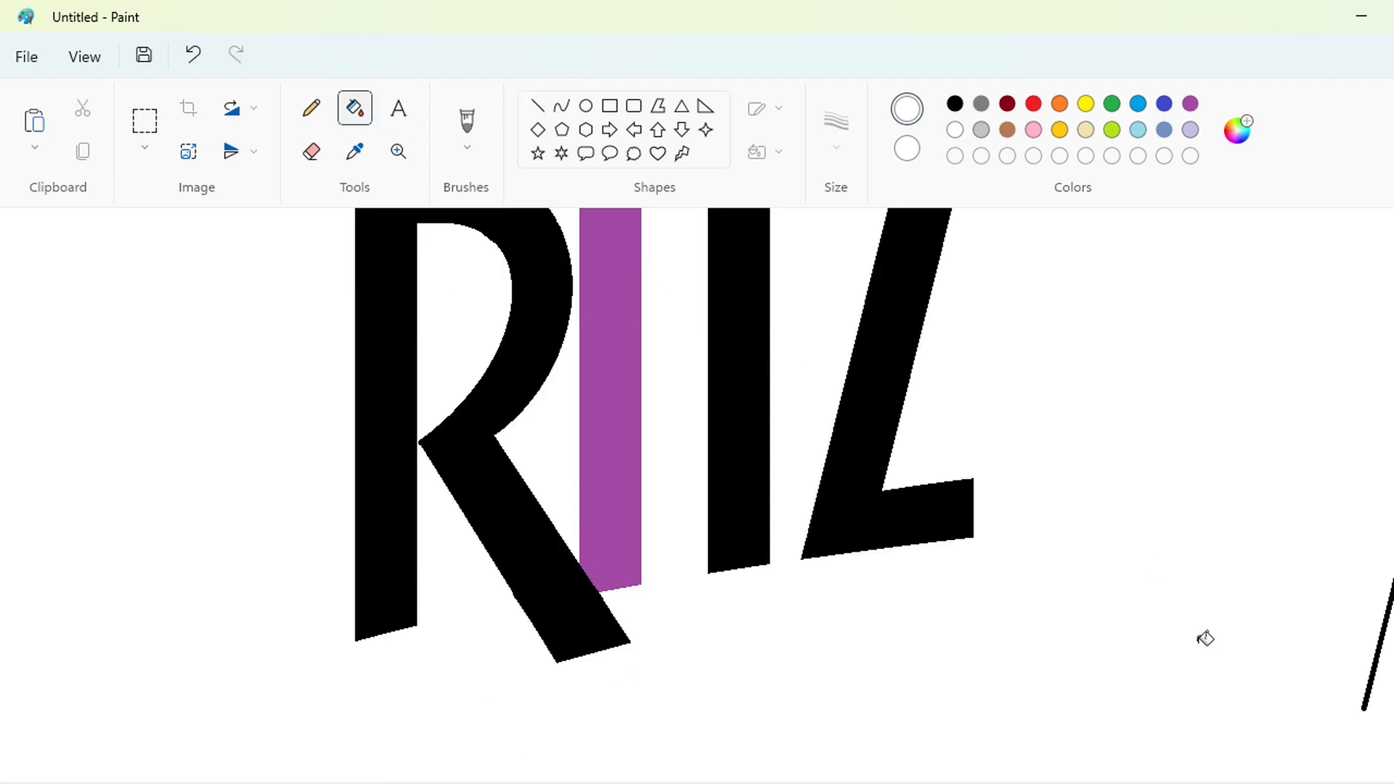
{"action": "scroll", "coordinate": [1232, 646], "scroll_direction": "down", "scroll_amount": 3}
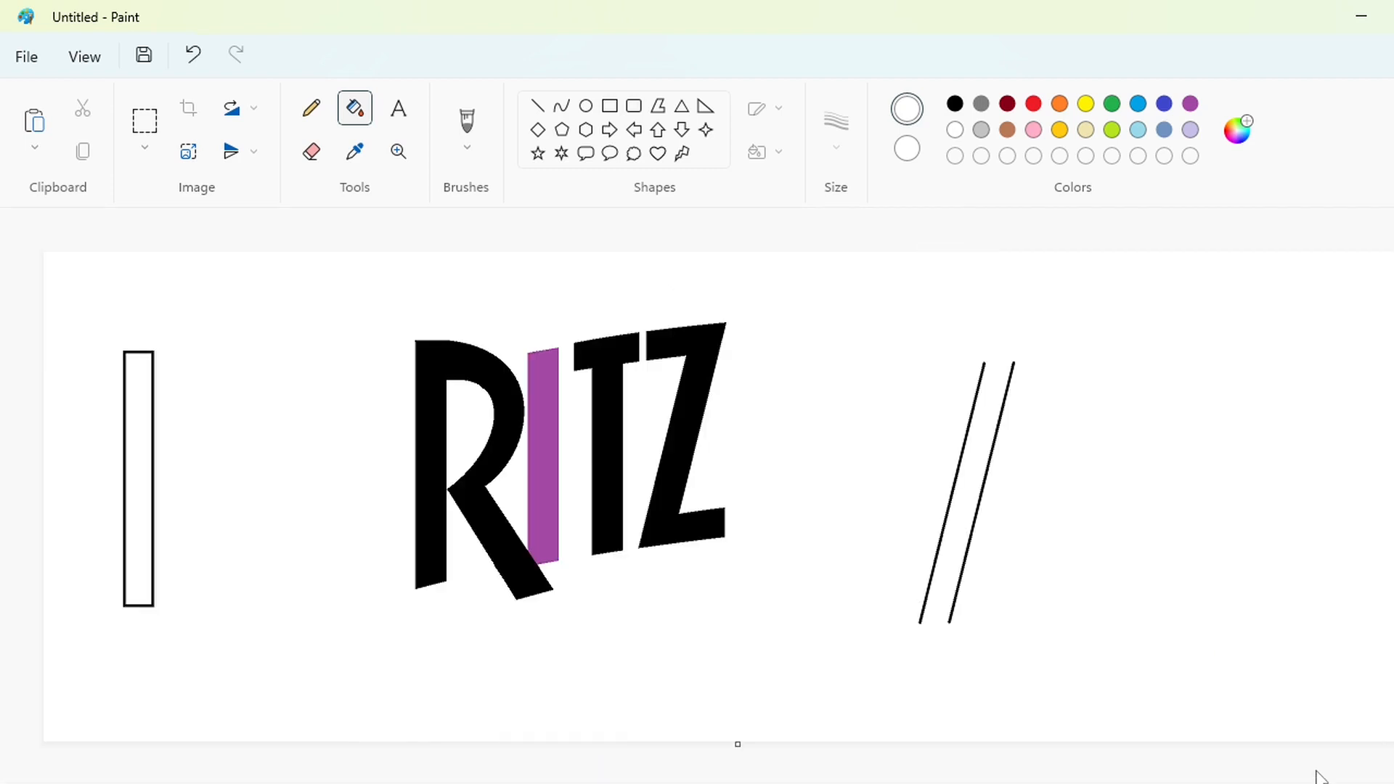
Draw a small purple ring in the empty area beside the R and place a copy inside the R's upper-left corner.
{"action": "scroll", "coordinate": [1135, 737], "scroll_direction": "up", "scroll_amount": 3}
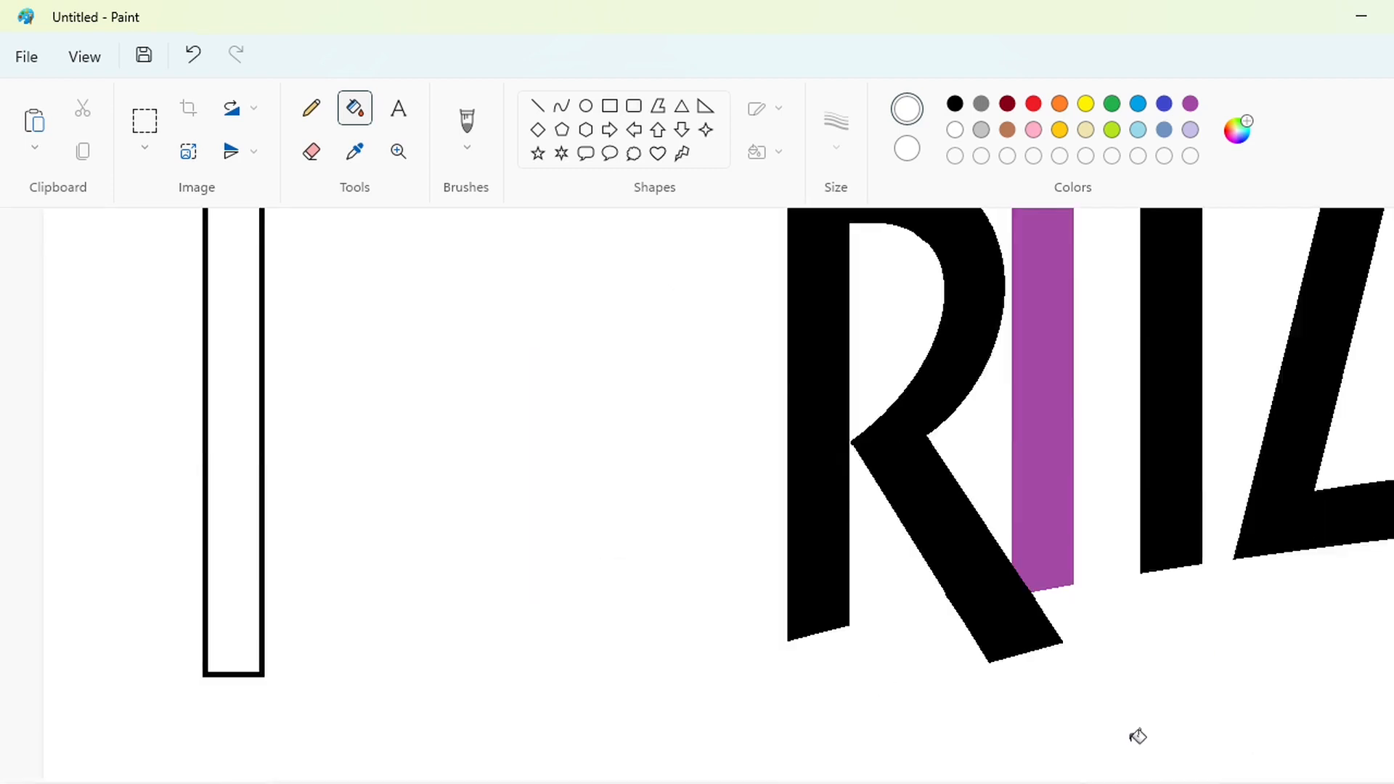
{"action": "left_click", "coordinate": [585, 106]}
{"action": "left_click", "coordinate": [1191, 103]}
{"action": "mouse_move", "coordinate": [910, 353]}
{"action": "left_mouse_down"}
{"action": "mouse_move", "coordinate": [949, 395]}
{"action": "mouse_move", "coordinate": [762, 383]}
{"action": "mouse_move", "coordinate": [613, 409]}
{"action": "left_mouse_up"}
{"action": "key", "text": "ctrl+v"}
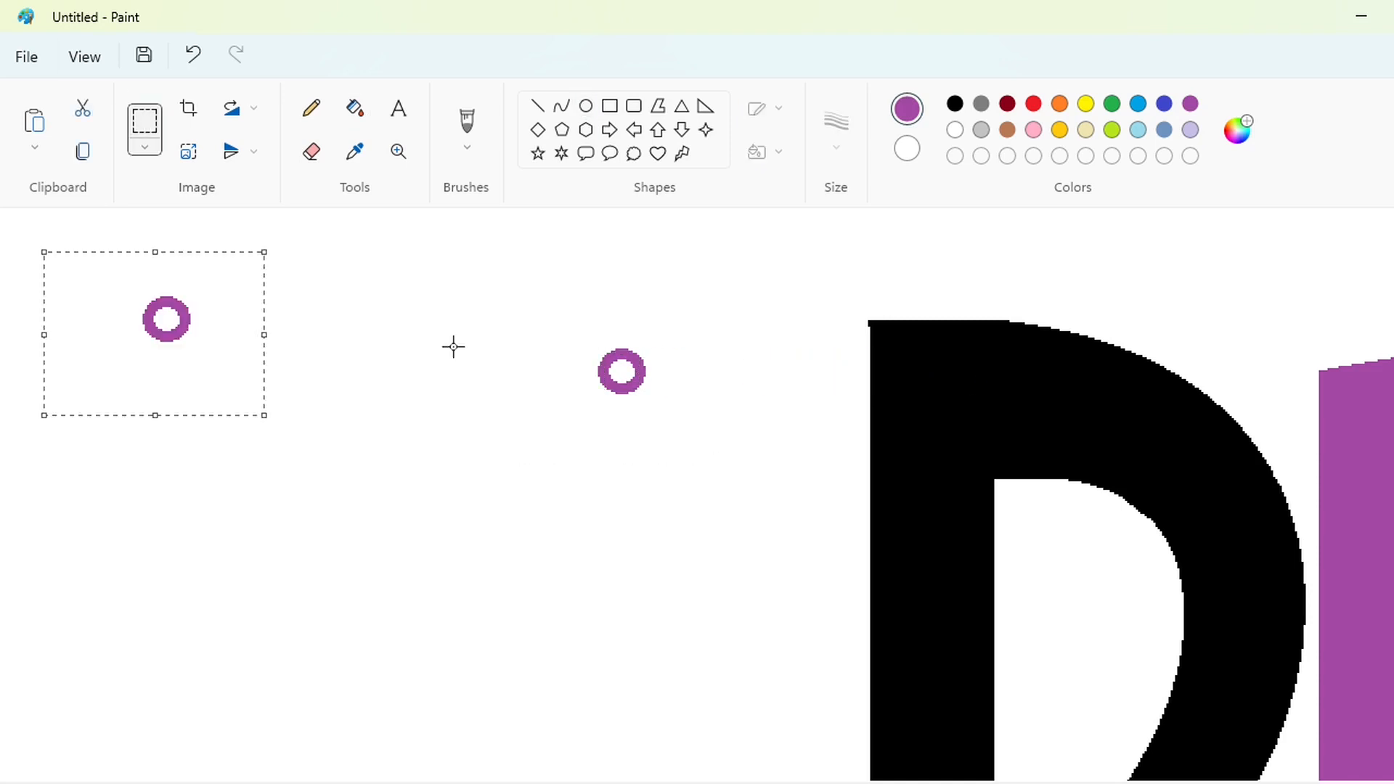
{"action": "left_click_drag", "start_coordinate": [199, 311], "coordinate": [924, 339]}
Place copies of the purple ring inside both bottom corners of the R's stem.
{"action": "scroll", "coordinate": [1059, 486], "scroll_direction": "down", "scroll_amount": 5}
{"action": "scroll", "coordinate": [1059, 486], "scroll_direction": "down", "scroll_amount": 3}
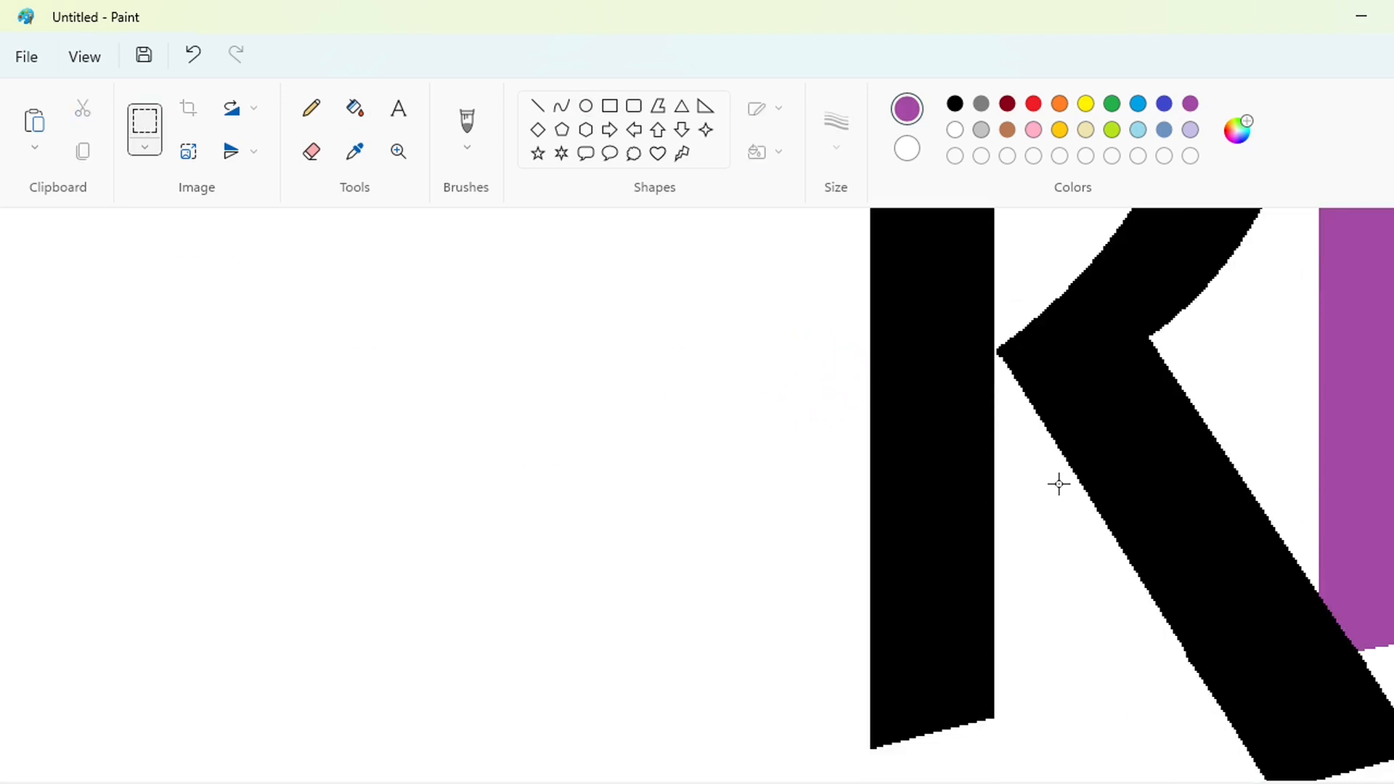
{"action": "key", "text": "ctrl+v"}
{"action": "left_click_drag", "start_coordinate": [167, 320], "coordinate": [895, 717]}
{"action": "left_click", "coordinate": [1060, 711]}
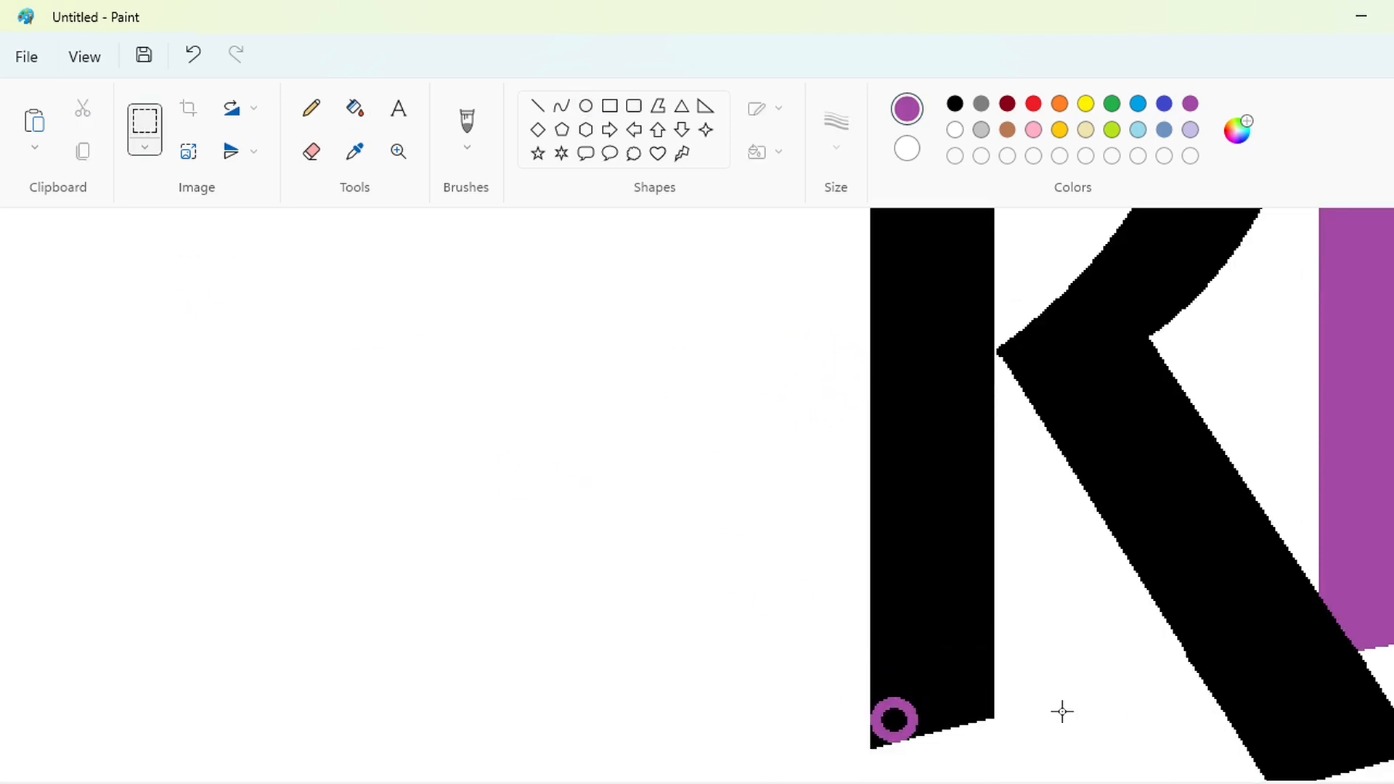
{"action": "key", "text": "ctrl+v"}
{"action": "left_click_drag", "start_coordinate": [167, 320], "coordinate": [986, 691]}
{"action": "left_click", "coordinate": [1102, 675]}
Round the R's inner joint by placing a ring copy there, whitening the tip outside it and recoloring the ring black.
{"action": "scroll", "coordinate": [1102, 678], "scroll_direction": "up", "scroll_amount": 2}
{"action": "key", "text": "ctrl+v"}
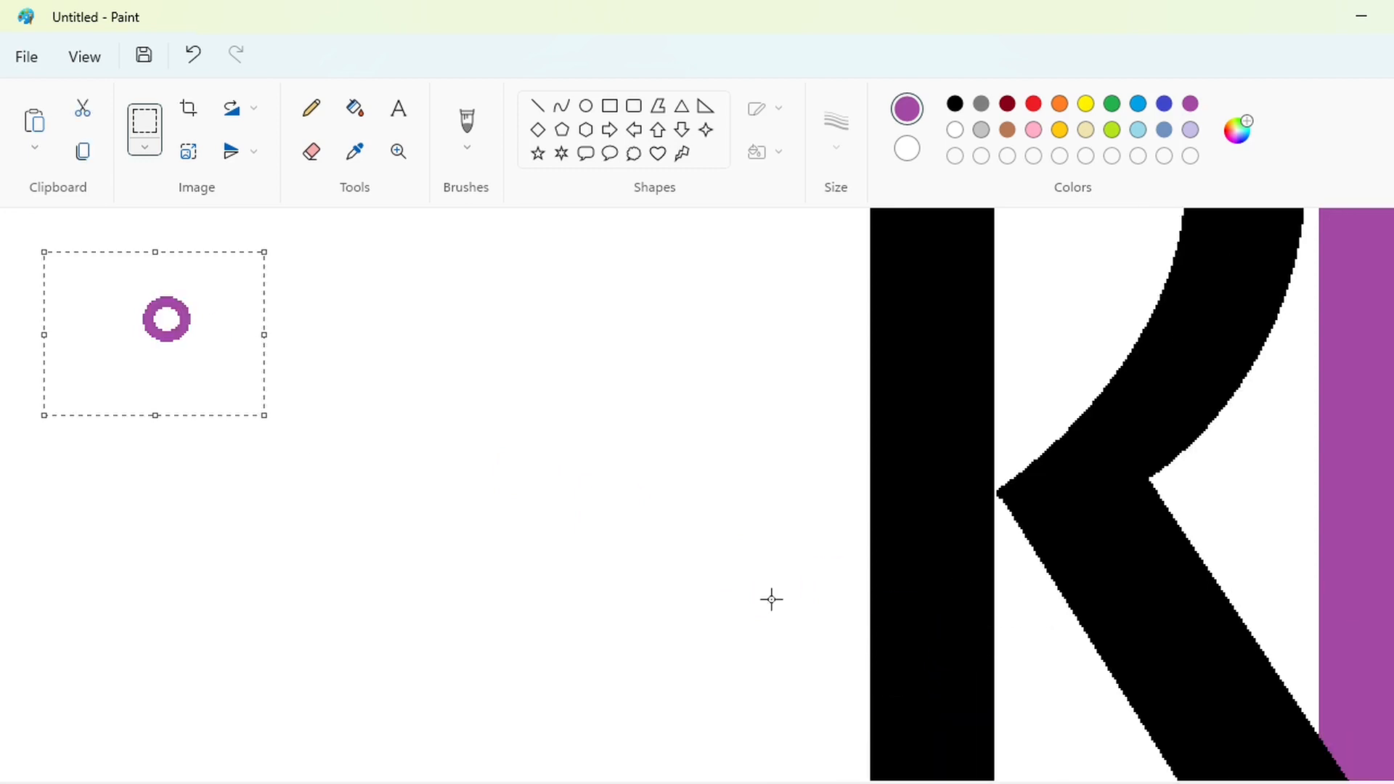
{"action": "left_click_drag", "start_coordinate": [167, 320], "coordinate": [1033, 501]}
{"action": "left_click", "coordinate": [1194, 595]}
{"action": "scroll", "coordinate": [1192, 600], "scroll_direction": "up", "scroll_amount": 2}
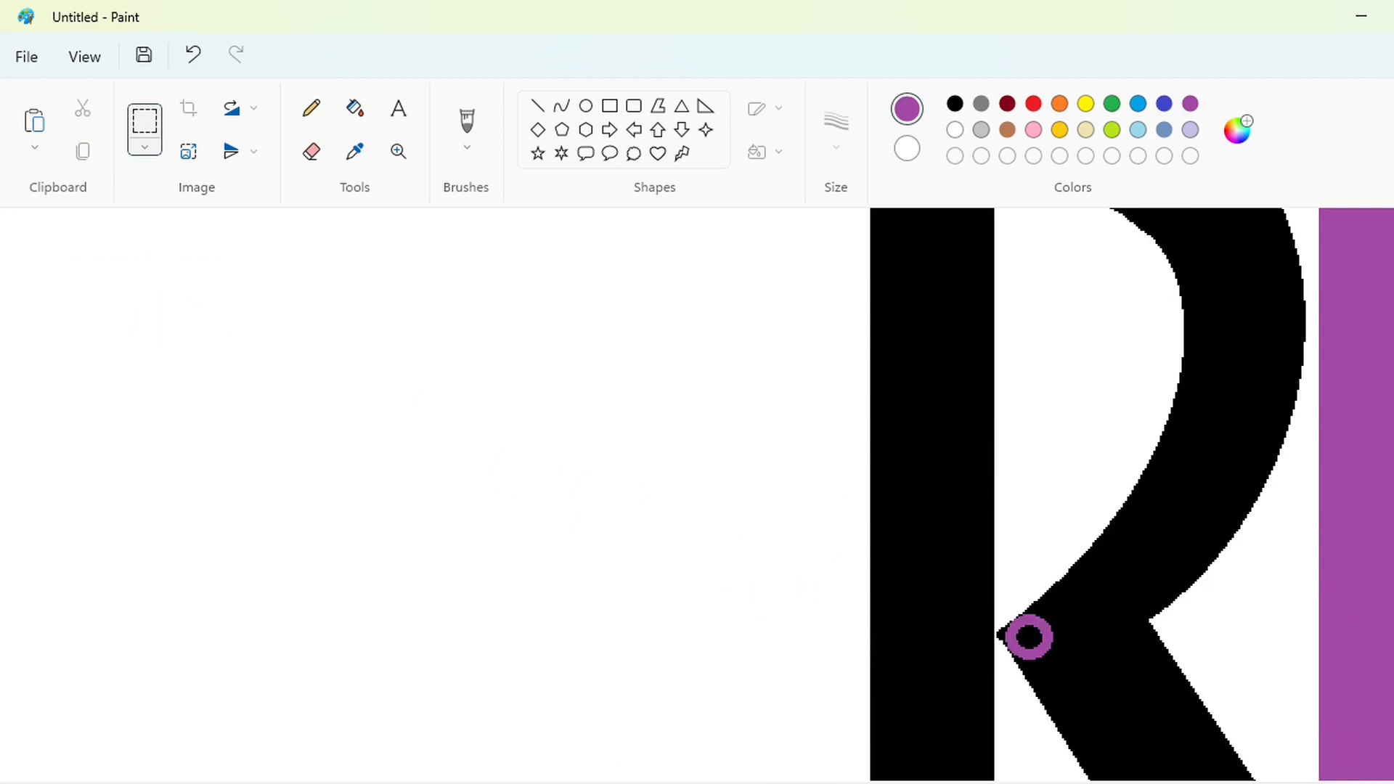
{"action": "scroll", "coordinate": [871, 435], "scroll_direction": "right", "scroll_amount": 10}
{"action": "left_click", "coordinate": [355, 108]}
{"action": "left_click", "coordinate": [310, 628]}
{"action": "scroll", "coordinate": [1092, 734], "scroll_direction": "down", "scroll_amount": 3}
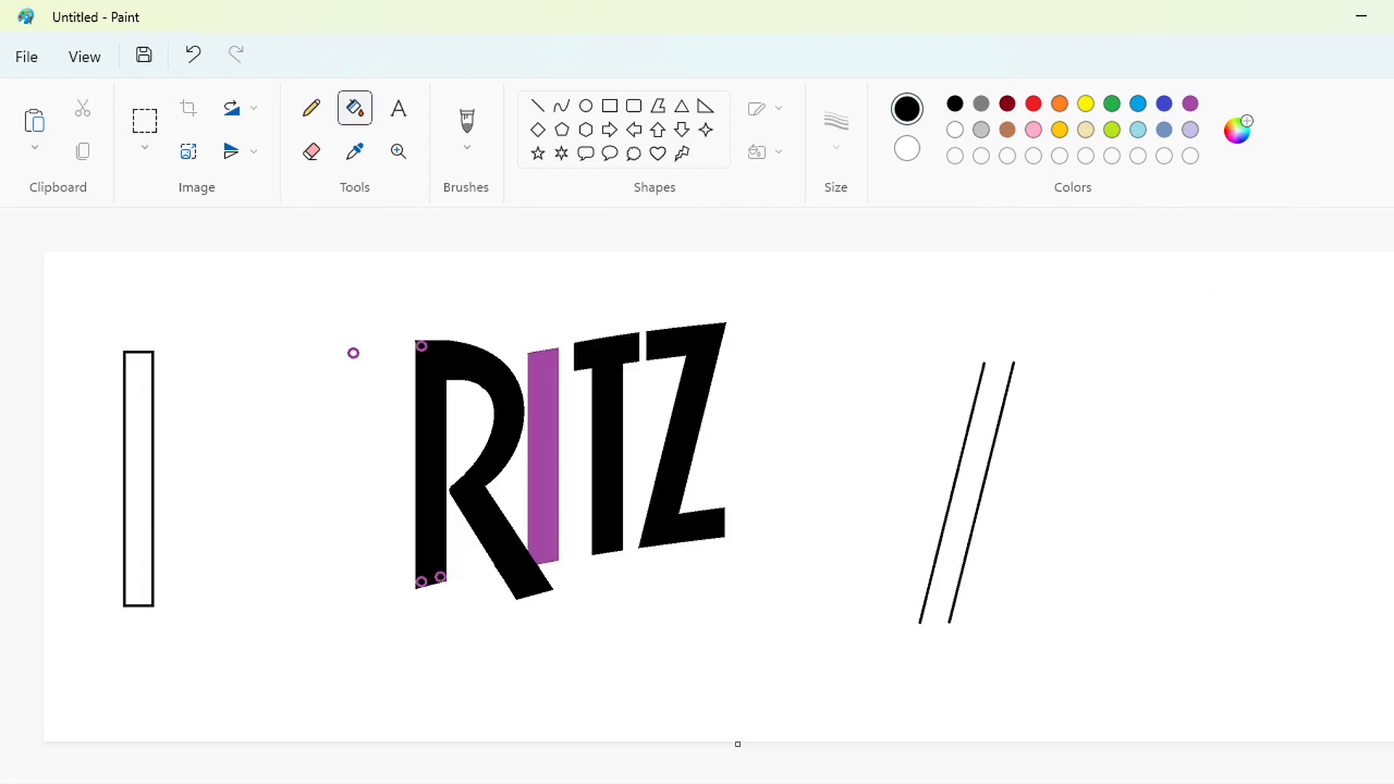
Place a copy of the purple ring at the lower-left corner of the R's leg and nudge it against the edges.
{"action": "scroll", "coordinate": [1093, 734], "scroll_direction": "up", "scroll_amount": 3}
{"action": "scroll", "coordinate": [1093, 733], "scroll_direction": "down", "scroll_amount": 3}
{"action": "scroll", "coordinate": [1093, 733], "scroll_direction": "right", "scroll_amount": 8}
{"action": "scroll", "coordinate": [724, 741], "scroll_direction": "down", "scroll_amount": 3}
{"action": "key", "text": "ctrl+v"}
{"action": "left_click_drag", "start_coordinate": [167, 321], "coordinate": [616, 660]}
{"action": "scroll", "coordinate": [615, 660], "scroll_direction": "down", "scroll_amount": 2}
{"action": "left_click_drag", "start_coordinate": [616, 518], "coordinate": [600, 616]}
{"action": "key", "text": "Right"}
{"action": "key", "text": "Down"}
{"action": "key", "text": "Down"}
{"action": "key", "text": "Down"}
{"action": "key", "text": "Down"}
{"action": "key", "text": "Down"}
{"action": "key", "text": "Down"}
{"action": "key", "text": "Left"}
Place another ring copy at the lower-right corner of the R's leg and nudge it against the edges.
{"action": "key", "text": "ctrl+v"}
{"action": "left_click_drag", "start_coordinate": [167, 321], "coordinate": [680, 598]}
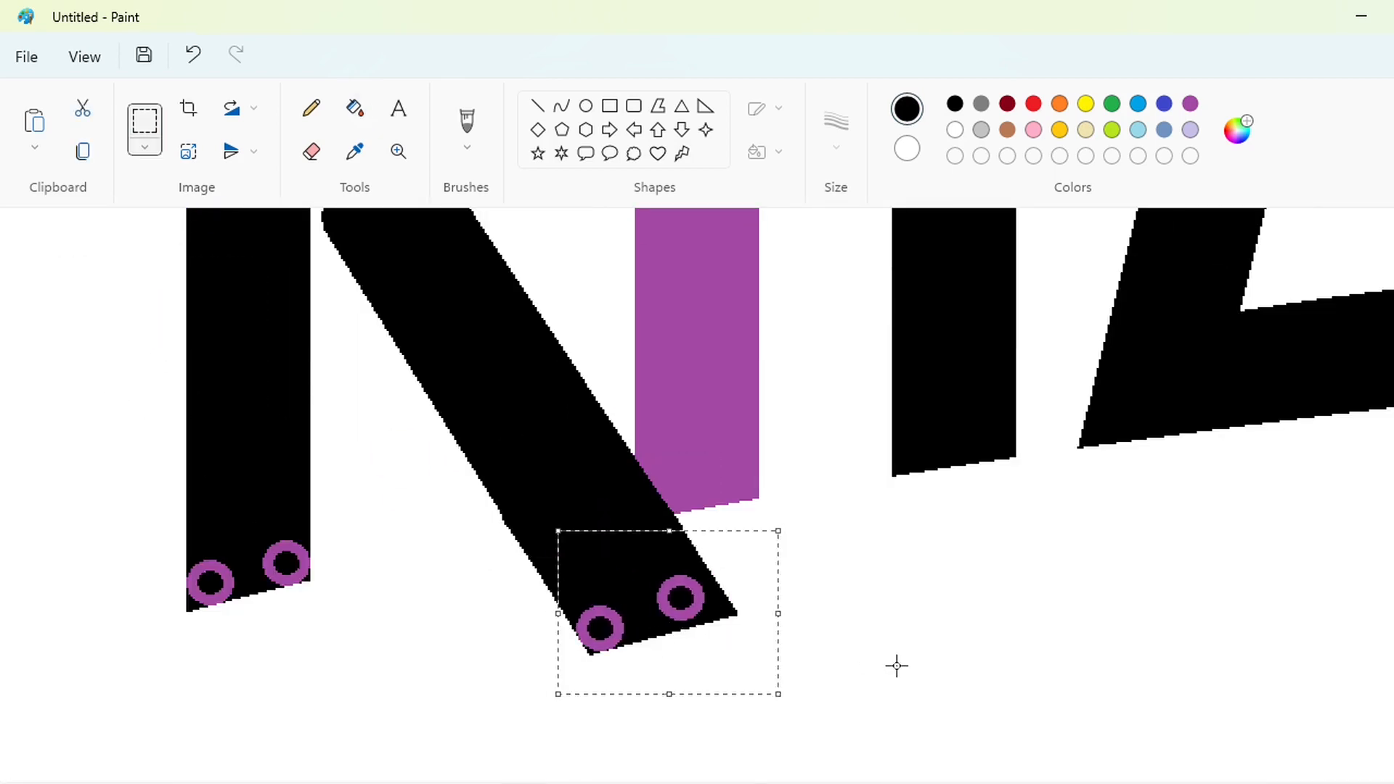
{"action": "key", "text": "Right"}
{"action": "key", "text": "Right"}
{"action": "key", "text": "Right"}
{"action": "key", "text": "Right"}
{"action": "key", "text": "Right"}
{"action": "key", "text": "Right"}
{"action": "key", "text": "Right"}
{"action": "key", "text": "Right"}
{"action": "left_click", "coordinate": [896, 666]}
Place a ring copy inside the lower-left corner of the T's stem and nudge it against the edges.
{"action": "key", "text": "ctrl+v"}
{"action": "left_click_drag", "start_coordinate": [167, 321], "coordinate": [946, 432]}
{"action": "key", "text": "Left"}
{"action": "key", "text": "Left"}
{"action": "key", "text": "Left"}
{"action": "key", "text": "Left"}
{"action": "key", "text": "Left"}
{"action": "key", "text": "Left"}
{"action": "key", "text": "Down"}
{"action": "key", "text": "Down"}
{"action": "key", "text": "Down"}
{"action": "key", "text": "Down"}
{"action": "key", "text": "Down"}
Place a ring copy inside the lower-right corner of the T's stem and nudge it into position.
{"action": "key", "text": "ctrl+v"}
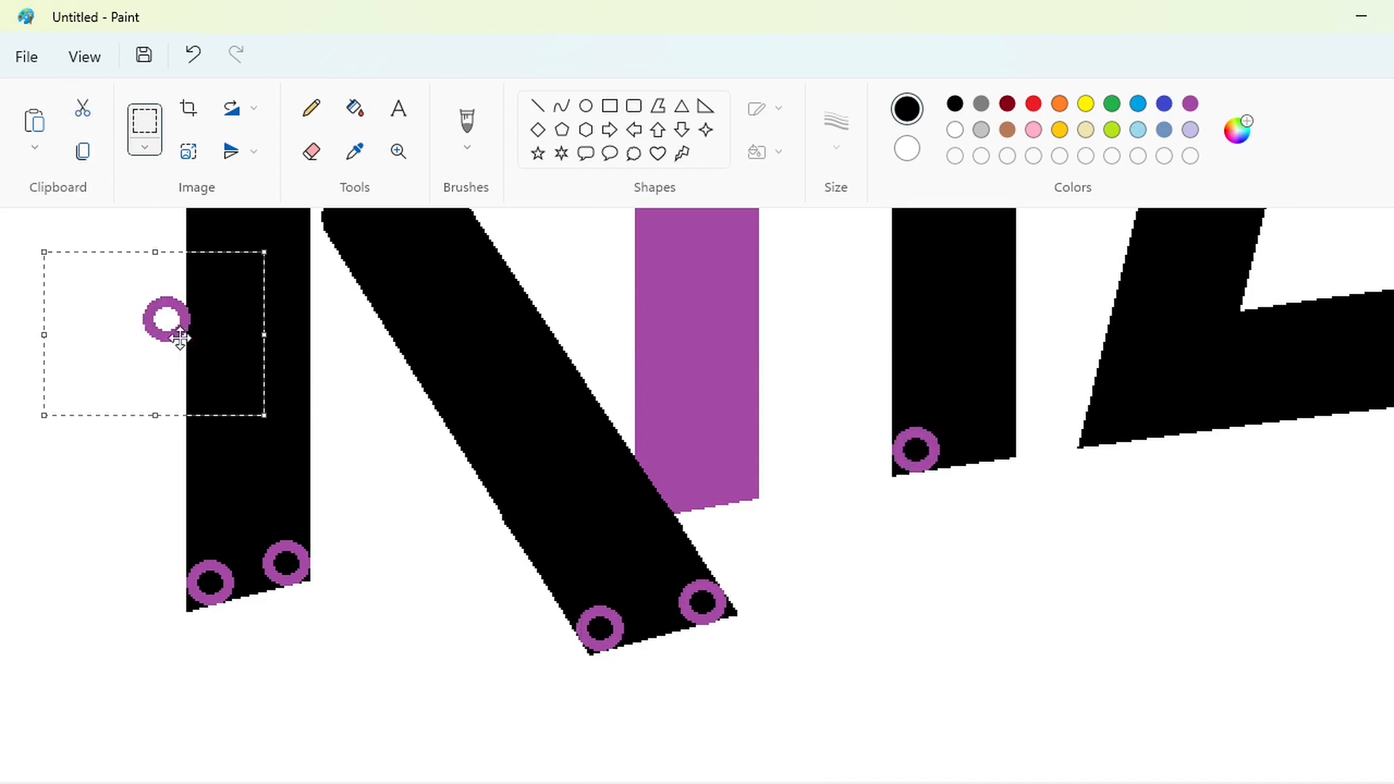
{"action": "left_click_drag", "start_coordinate": [165, 320], "coordinate": [983, 419]}
{"action": "key", "text": "Down"}
{"action": "key", "text": "Down"}
{"action": "key", "text": "Down"}
{"action": "left_click", "coordinate": [1075, 665]}
Place ring copies inside the upper and lower corners at the left end of the T's crossbar.
{"action": "scroll", "coordinate": [1075, 666], "scroll_direction": "up", "scroll_amount": 5}
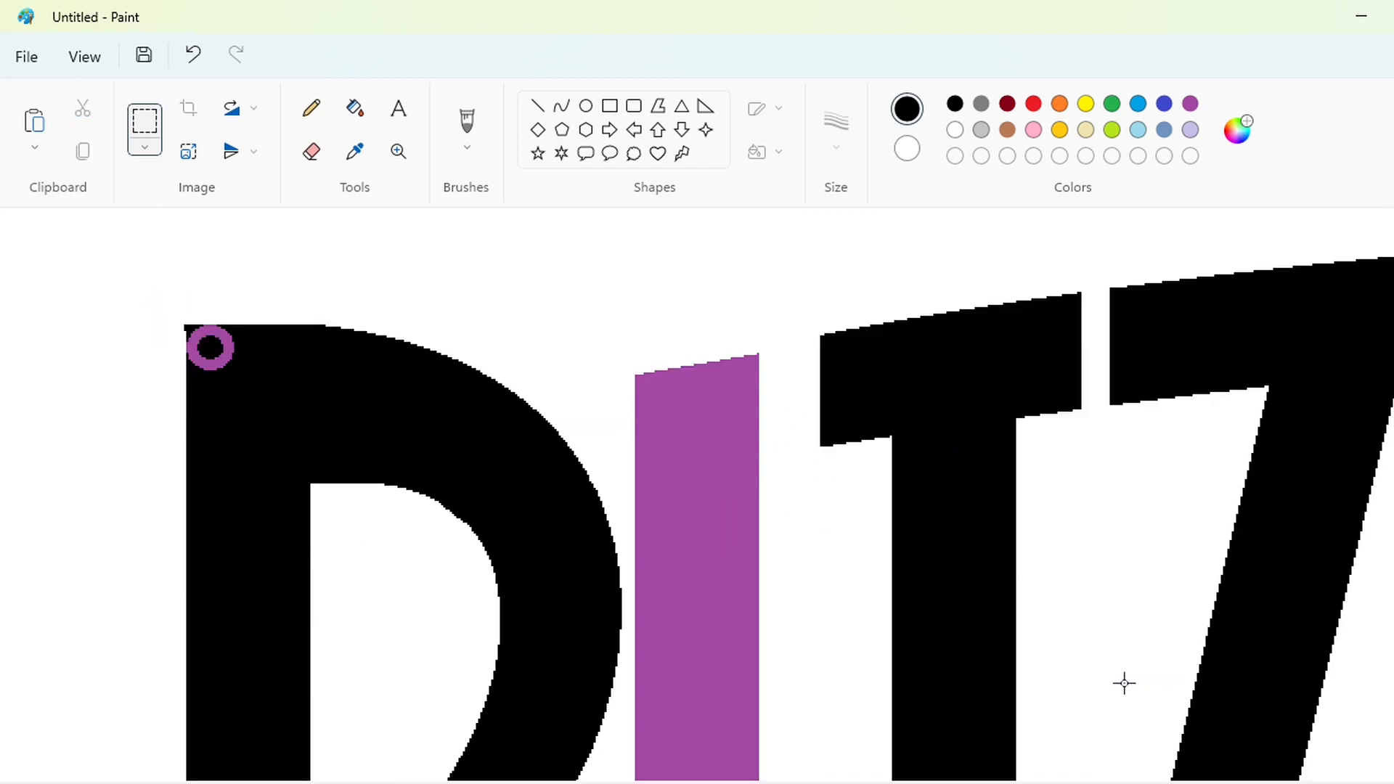
{"action": "key", "text": "ctrl+v"}
{"action": "left_click_drag", "start_coordinate": [165, 320], "coordinate": [844, 353]}
{"action": "key", "text": "ctrl+v"}
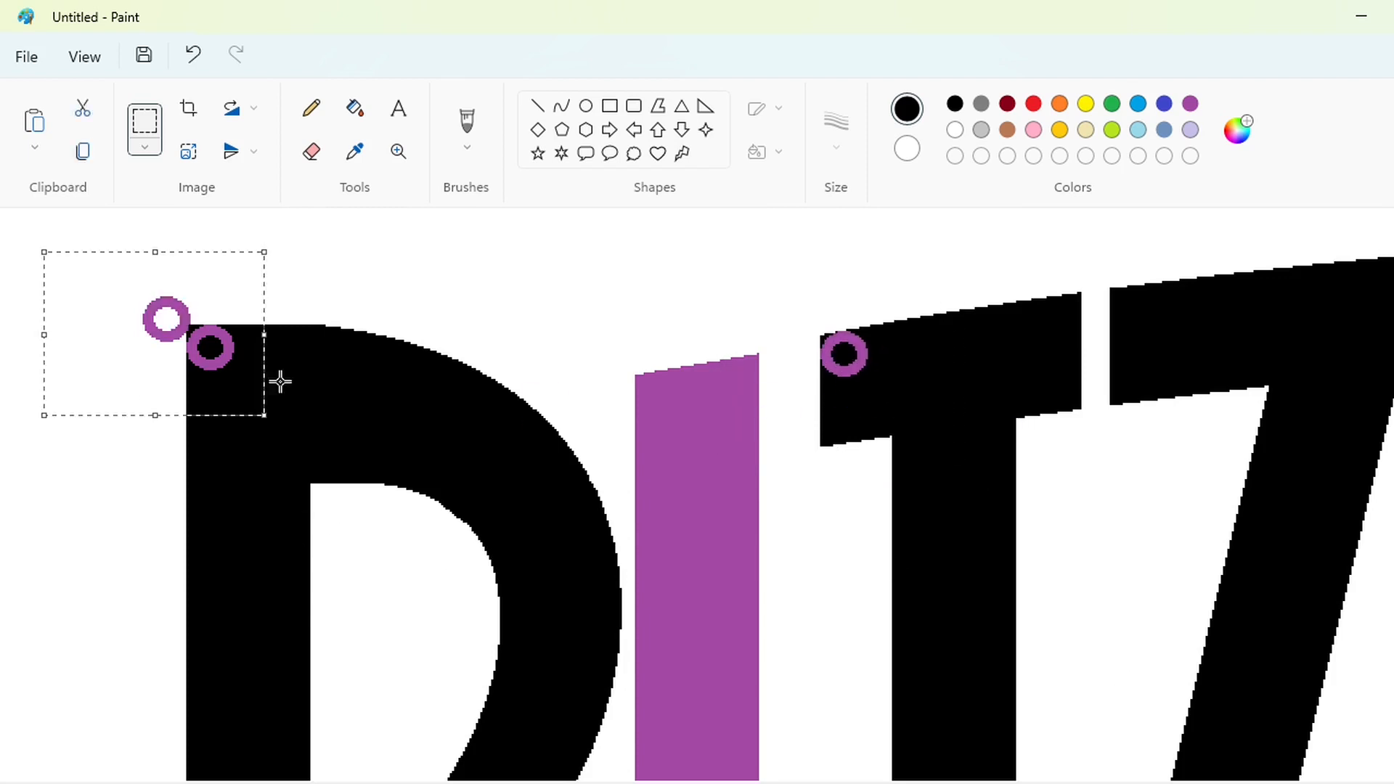
{"action": "left_click_drag", "start_coordinate": [165, 320], "coordinate": [844, 414]}
{"action": "key", "text": "Down"}
{"action": "key", "text": "Down"}
{"action": "key", "text": "Down"}
Place ring copies inside the upper and lower corners at the right end of the T's crossbar.
{"action": "key", "text": "ctrl+v"}
{"action": "left_click_drag", "start_coordinate": [482, 355], "coordinate": [1174, 374]}
{"action": "key", "text": "ctrl+v"}
{"action": "left_click_drag", "start_coordinate": [171, 323], "coordinate": [1061, 383]}
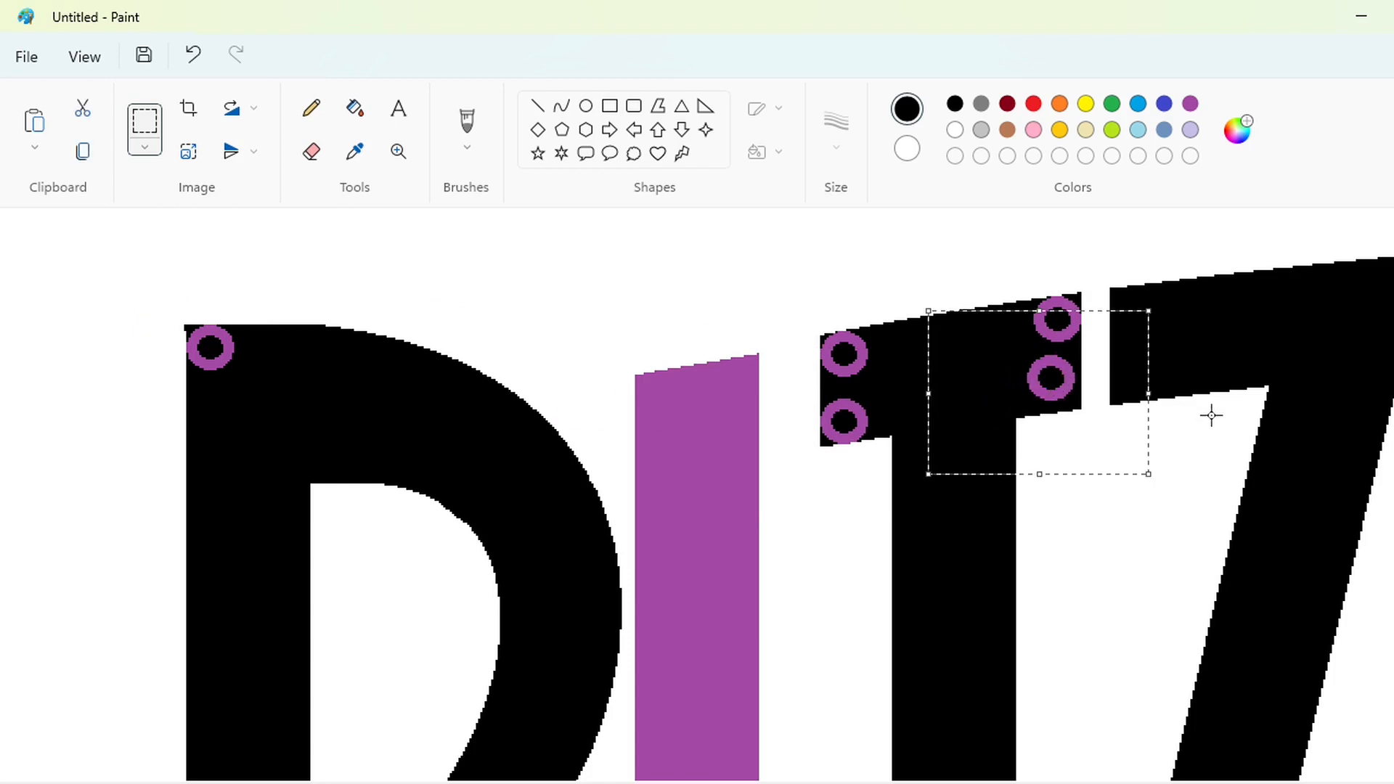
{"action": "key", "text": "Down"}
{"action": "key", "text": "Down"}
{"action": "key", "text": "Down"}
{"action": "left_click", "coordinate": [1205, 526]}
Place ring copies inside the upper and lower corners at the left end of the Z's top bar.
{"action": "key", "text": "ctrl+v"}
{"action": "left_click_drag", "start_coordinate": [171, 323], "coordinate": [1183, 311]}
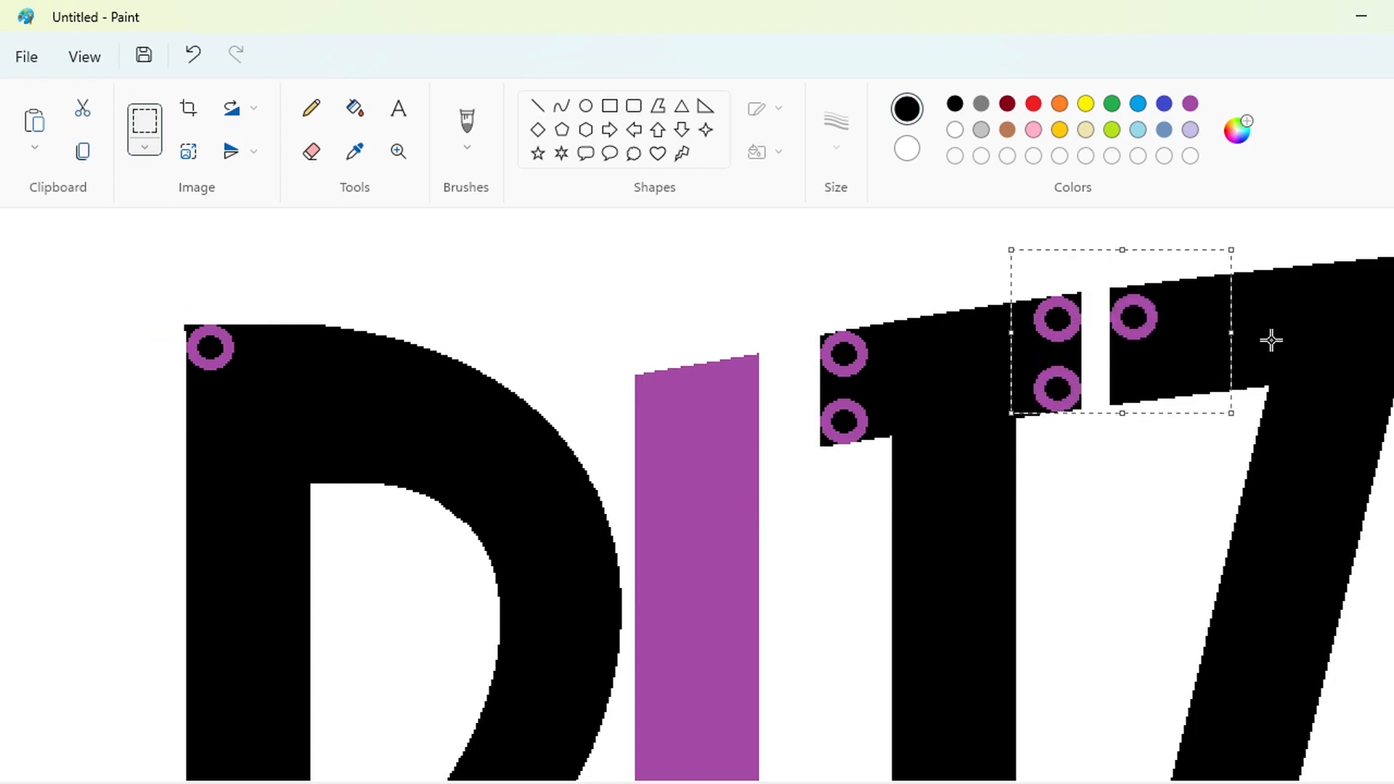
{"action": "left_click", "coordinate": [1270, 336]}
{"action": "key", "text": "ctrl+v"}
{"action": "left_click_drag", "start_coordinate": [171, 323], "coordinate": [1136, 376]}
{"action": "left_click", "coordinate": [1252, 373]}
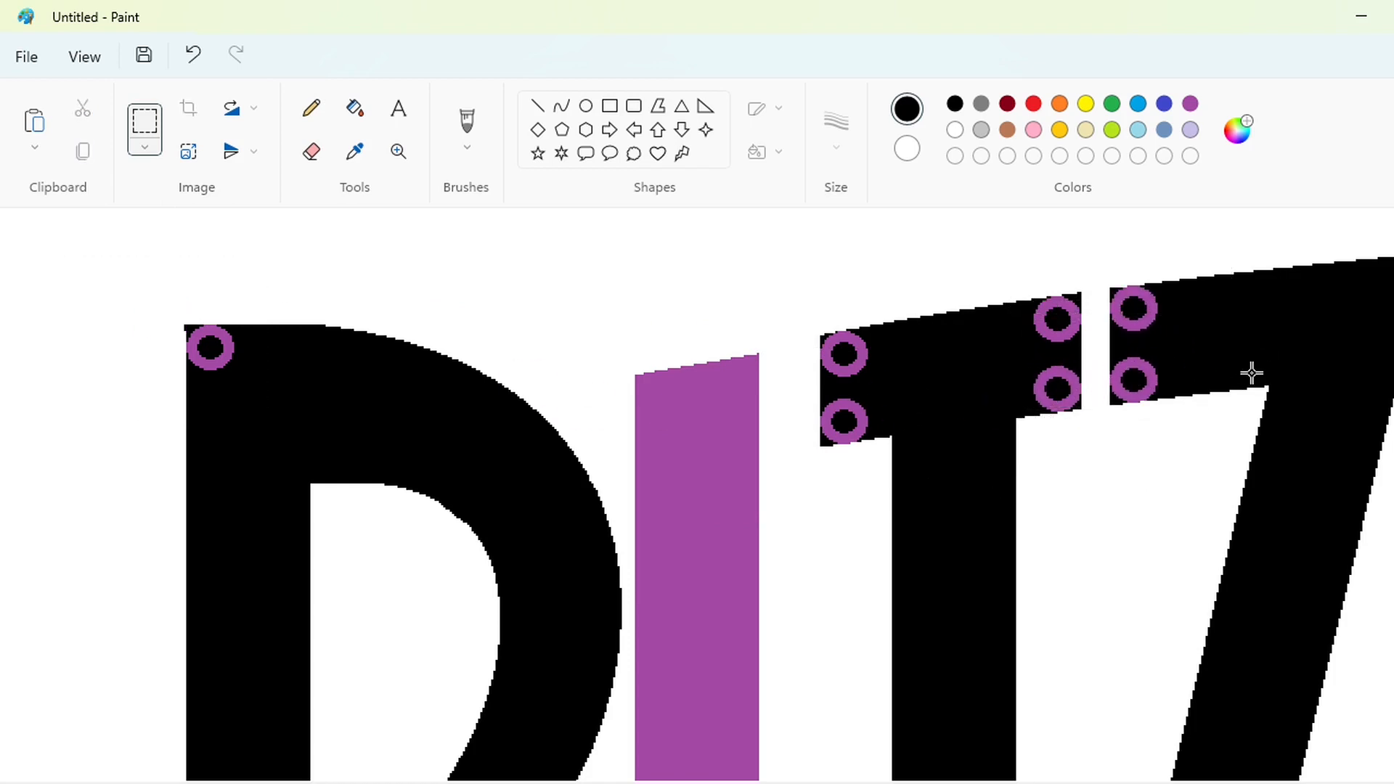
Place ring copies inside the Z's upper-right corner and its lower-left corner, nudging the lower one into position.
{"action": "key", "text": "ctrl+v"}
{"action": "left_click_drag", "start_coordinate": [171, 323], "coordinate": [1390, 283]}
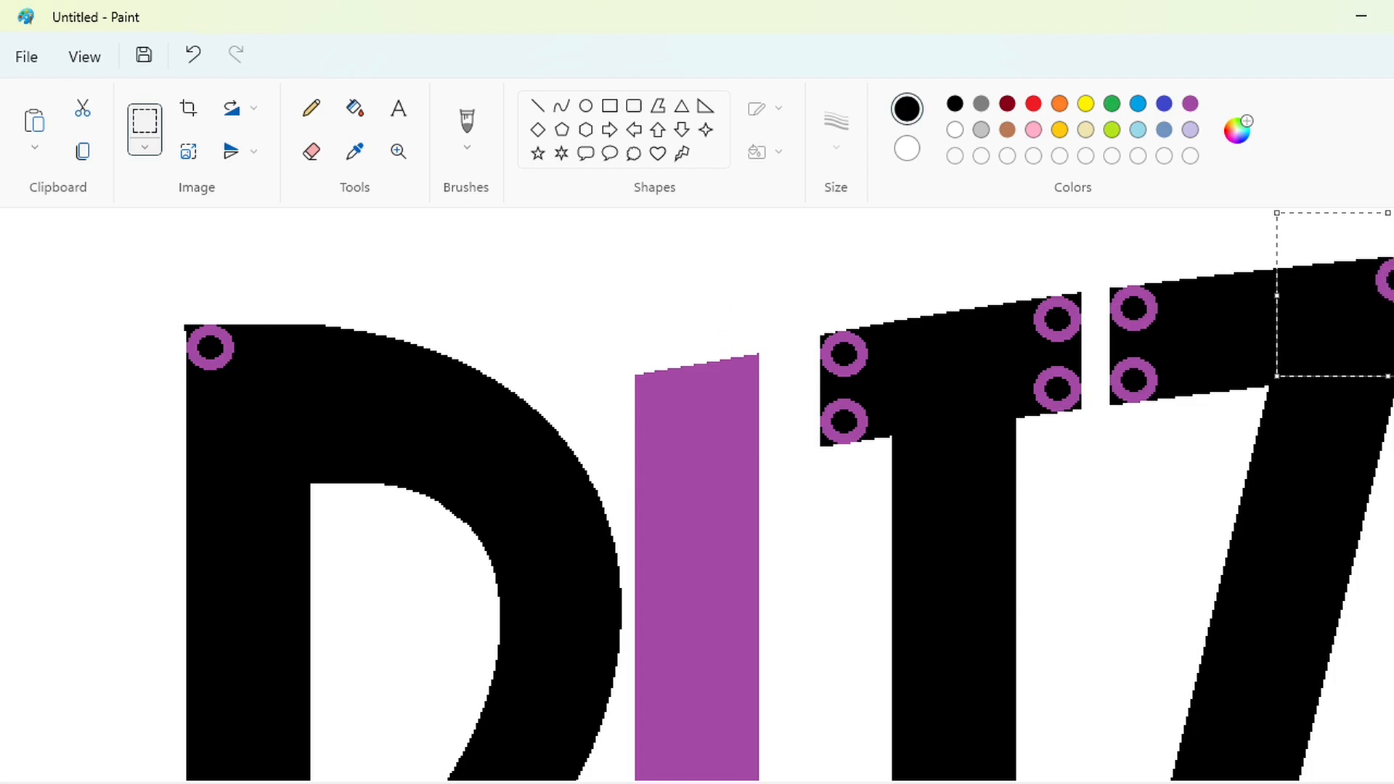
{"action": "scroll", "coordinate": [697, 494], "scroll_direction": "down", "scroll_amount": 10}
{"action": "key", "text": "ctrl+v"}
{"action": "left_click_drag", "start_coordinate": [171, 323], "coordinate": [1120, 553]}
{"action": "key", "text": "Down"}
{"action": "key", "text": "Down"}
{"action": "key", "text": "Down"}
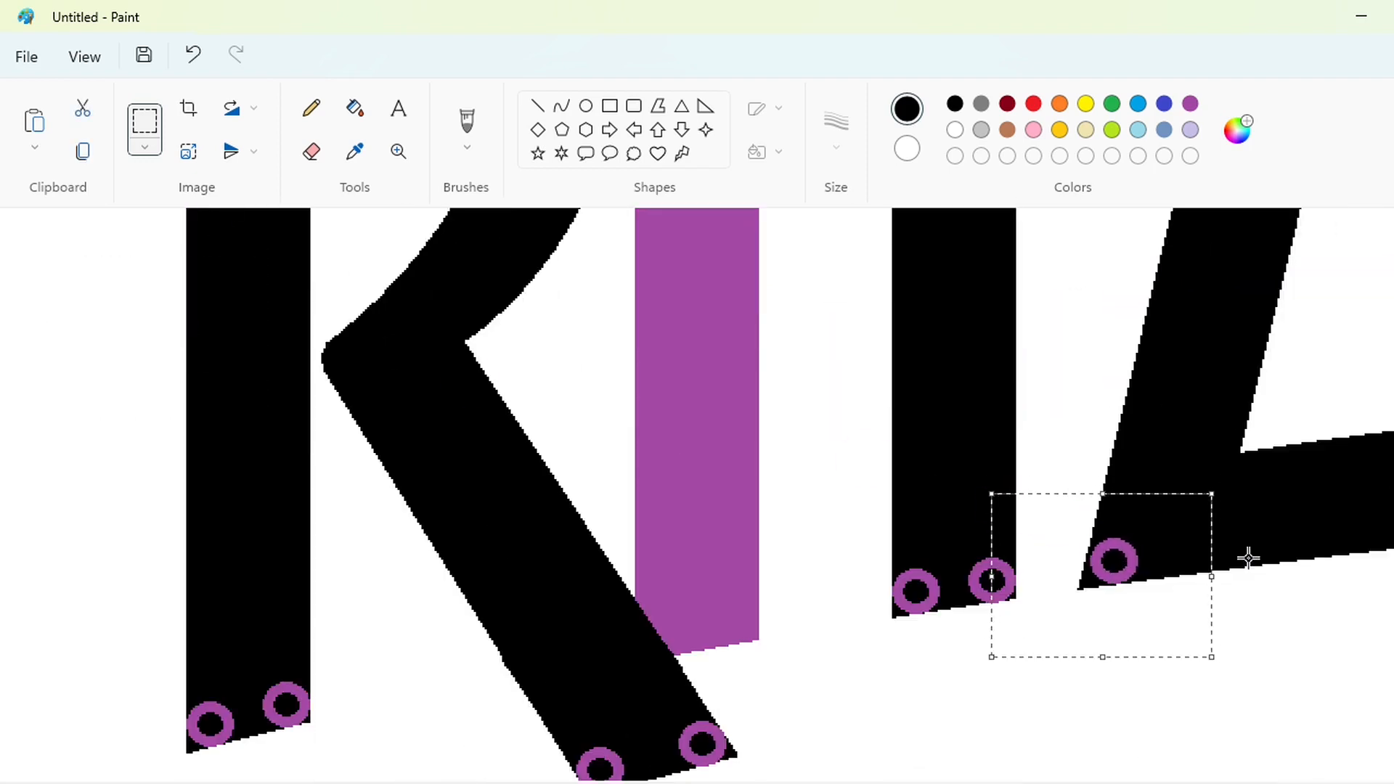
{"action": "left_click", "coordinate": [1243, 557]}
Place a ring copy inside the upper corner at the right end of the Z's bottom bar.
{"action": "key", "text": "ctrl+v"}
{"action": "left_click_drag", "start_coordinate": [131, 324], "coordinate": [1350, 492]}
{"action": "key", "text": "Up"}
{"action": "key", "text": "Up"}
{"action": "key", "text": "Up"}
{"action": "key", "text": "Up"}
{"action": "key", "text": "Up"}
{"action": "key", "text": "Up"}
{"action": "key", "text": "Up"}
{"action": "key", "text": "Up"}
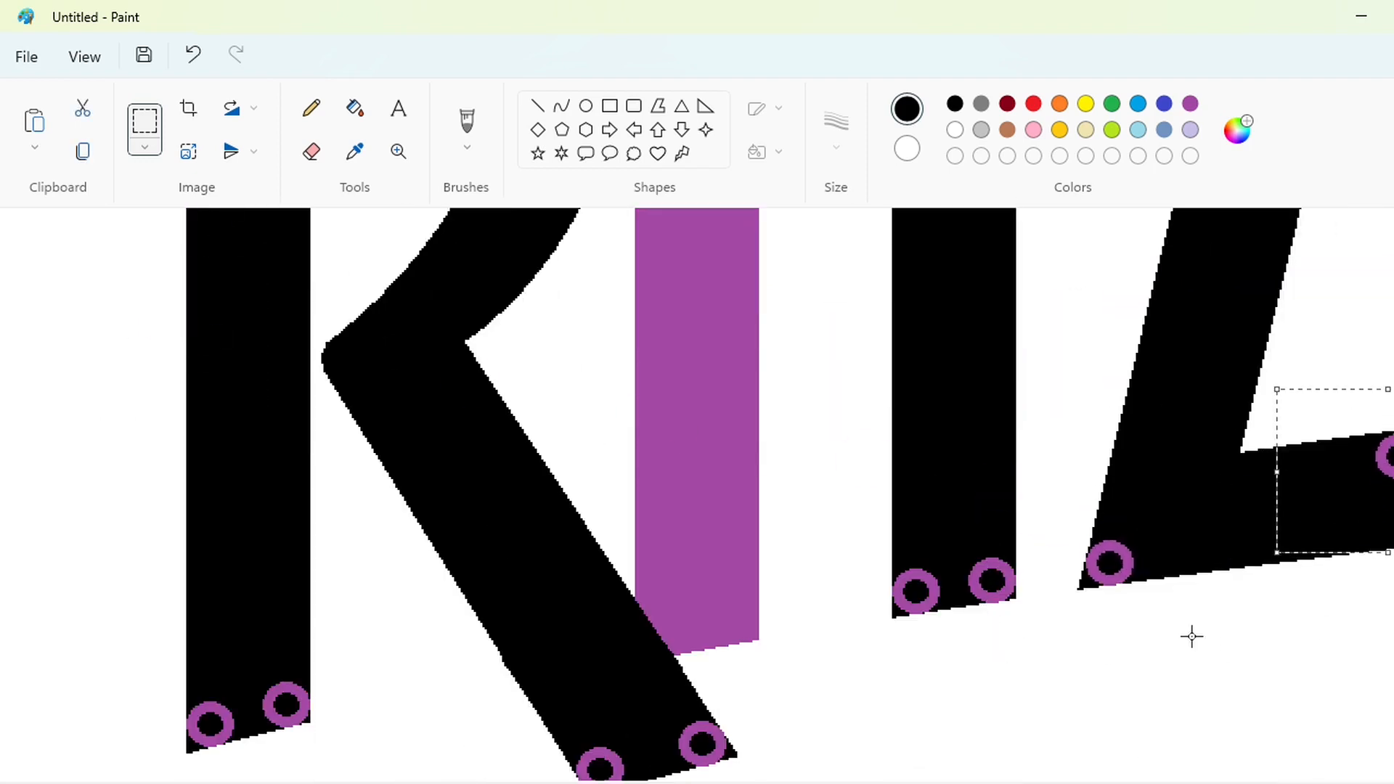
{"action": "left_click", "coordinate": [1191, 637]}
Place a ring copy inside the lower corner at the right end of the Z's bottom bar.
{"action": "key", "text": "ctrl+v"}
{"action": "left_click_drag", "start_coordinate": [167, 319], "coordinate": [1372, 519]}
{"action": "key", "text": "Down"}
{"action": "key", "text": "Down"}
{"action": "key", "text": "Down"}
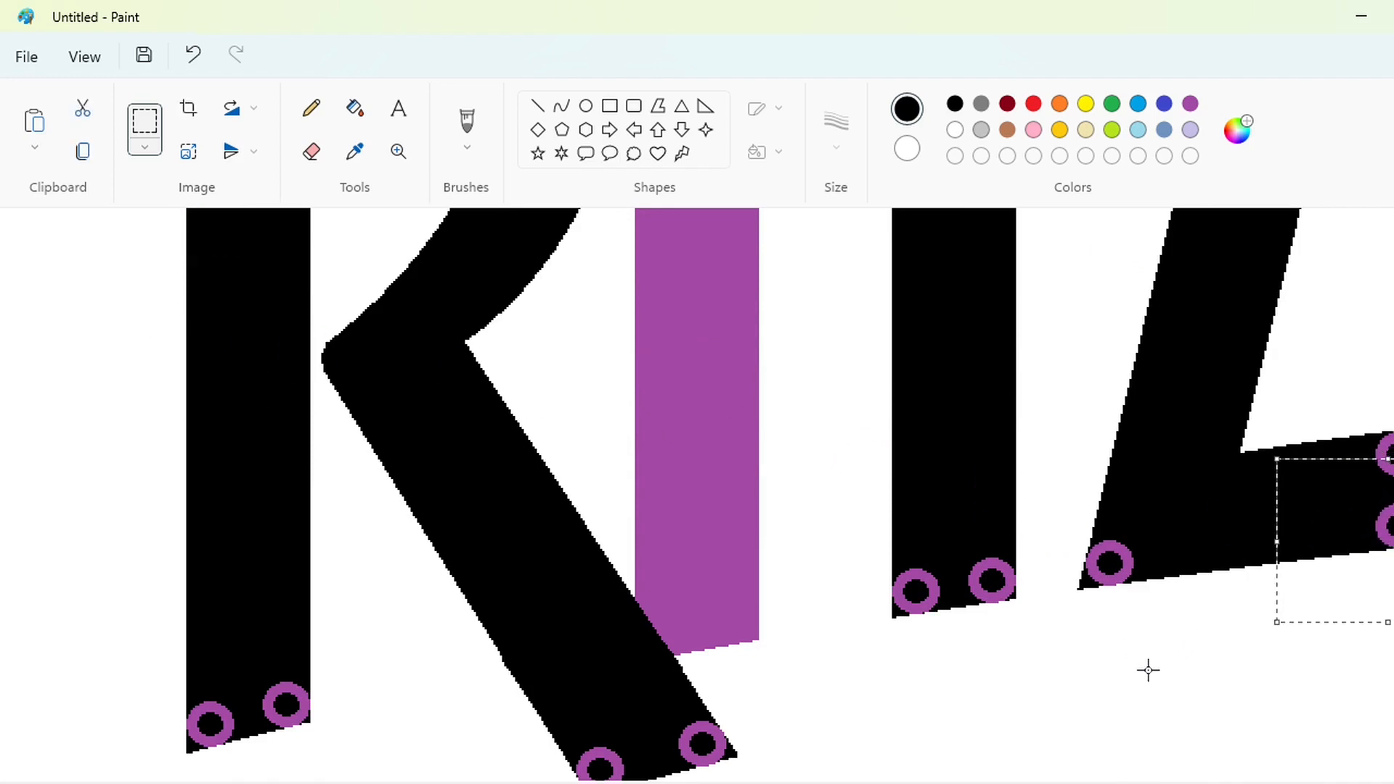
{"action": "left_click", "coordinate": [1148, 670]}
Fill the letter I with blue.
{"action": "key", "text": "ctrl+minus"}
{"action": "left_click", "coordinate": [355, 107]}
{"action": "left_click", "coordinate": [1190, 103]}
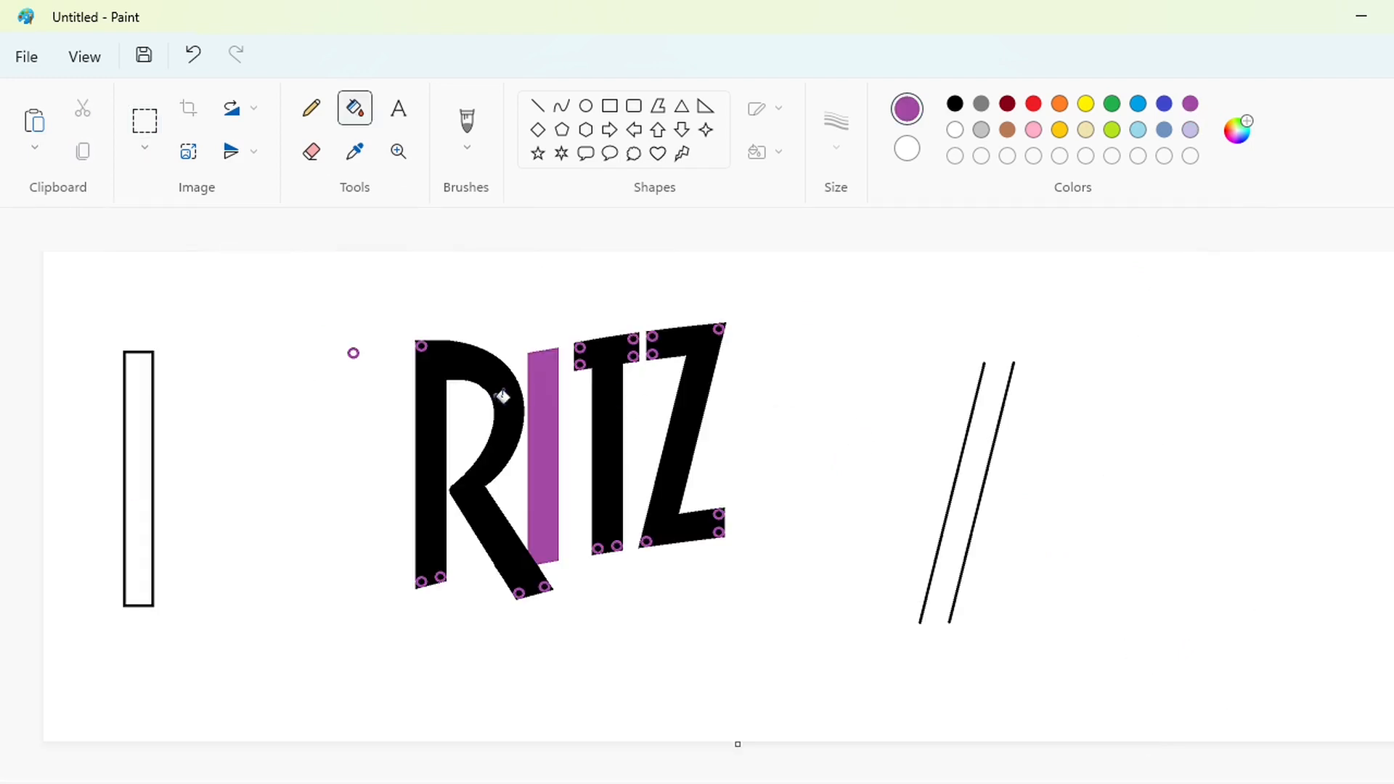
{"action": "left_click", "coordinate": [507, 398]}
{"action": "key", "text": "ctrl+z"}
{"action": "left_click", "coordinate": [1163, 104]}
{"action": "left_click", "coordinate": [543, 414]}
Fill the R, T and Z with purple so they merge with their corner rings.
{"action": "left_click", "coordinate": [1190, 103]}
{"action": "left_click", "coordinate": [430, 465]}
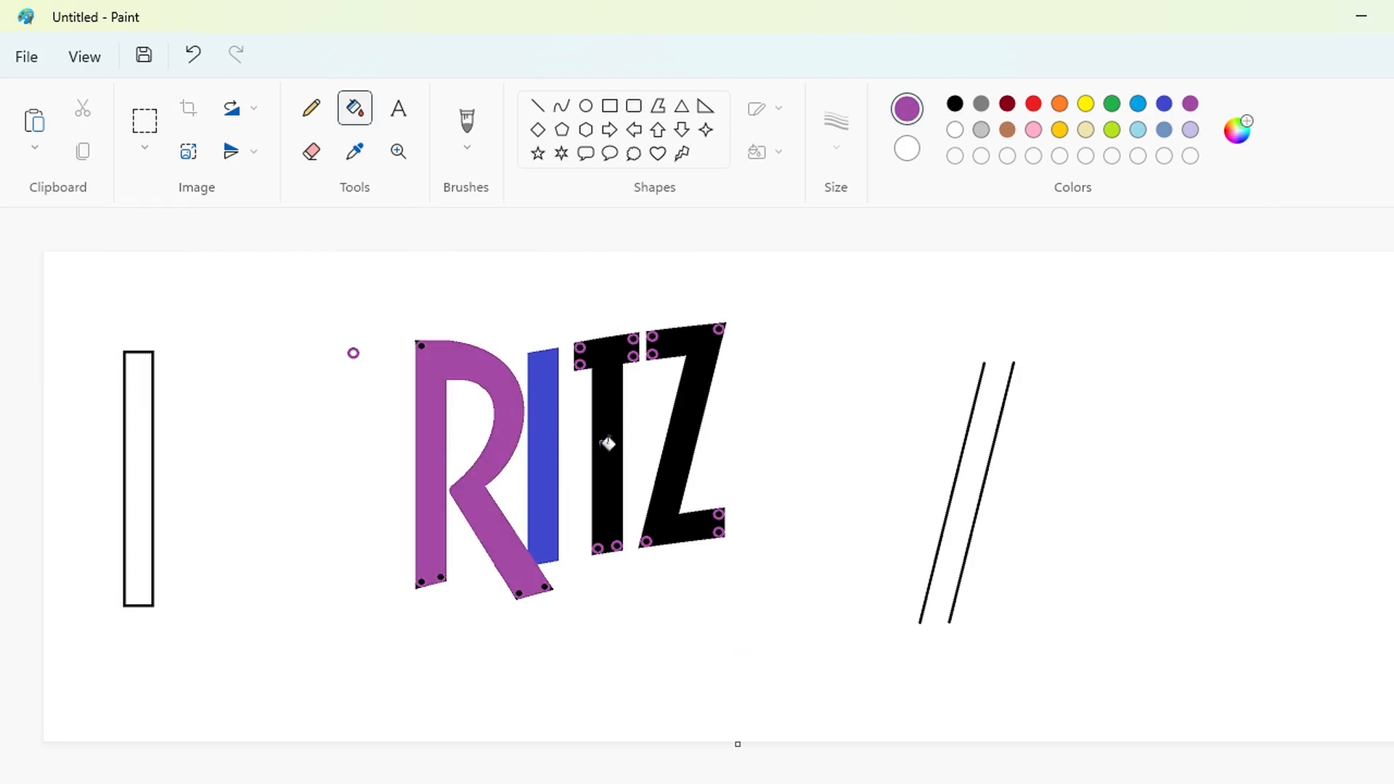
{"action": "left_click", "coordinate": [606, 443]}
{"action": "left_click", "coordinate": [682, 436]}
Fill the black remnants outside the rounded corners and the leftover rectangle and slanted lines with white.
{"action": "left_click", "coordinate": [955, 103]}
{"action": "left_click", "coordinate": [948, 261]}
{"action": "right_click", "coordinate": [840, 398]}
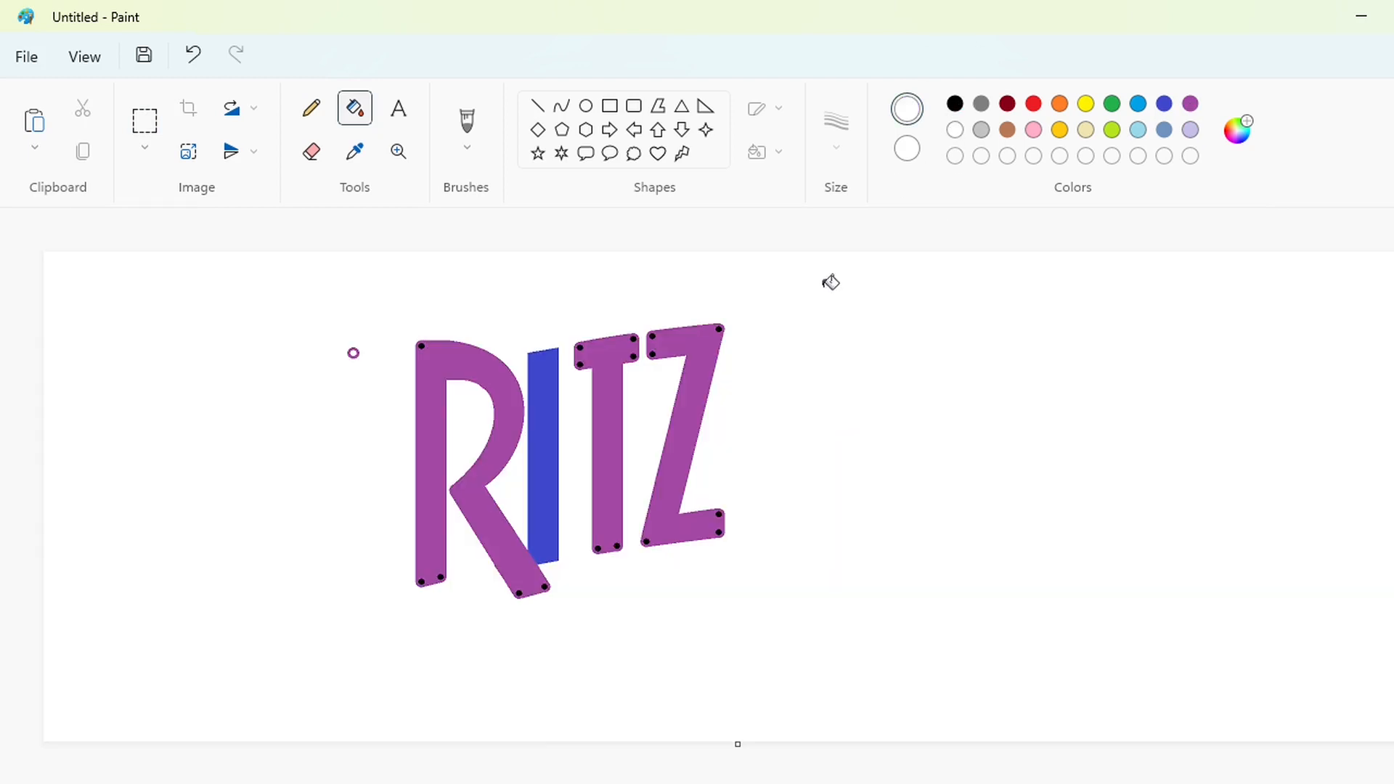
Fill the R, T and Z with black, including the ring centres.
{"action": "left_click", "coordinate": [508, 399]}
{"action": "left_click", "coordinate": [607, 443]}
{"action": "left_click", "coordinate": [660, 410]}
Copy the standalone purple ring and place a copy inside the I's upper-left corner.
{"action": "scroll", "coordinate": [613, 744], "scroll_direction": "up", "scroll_amount": 2}
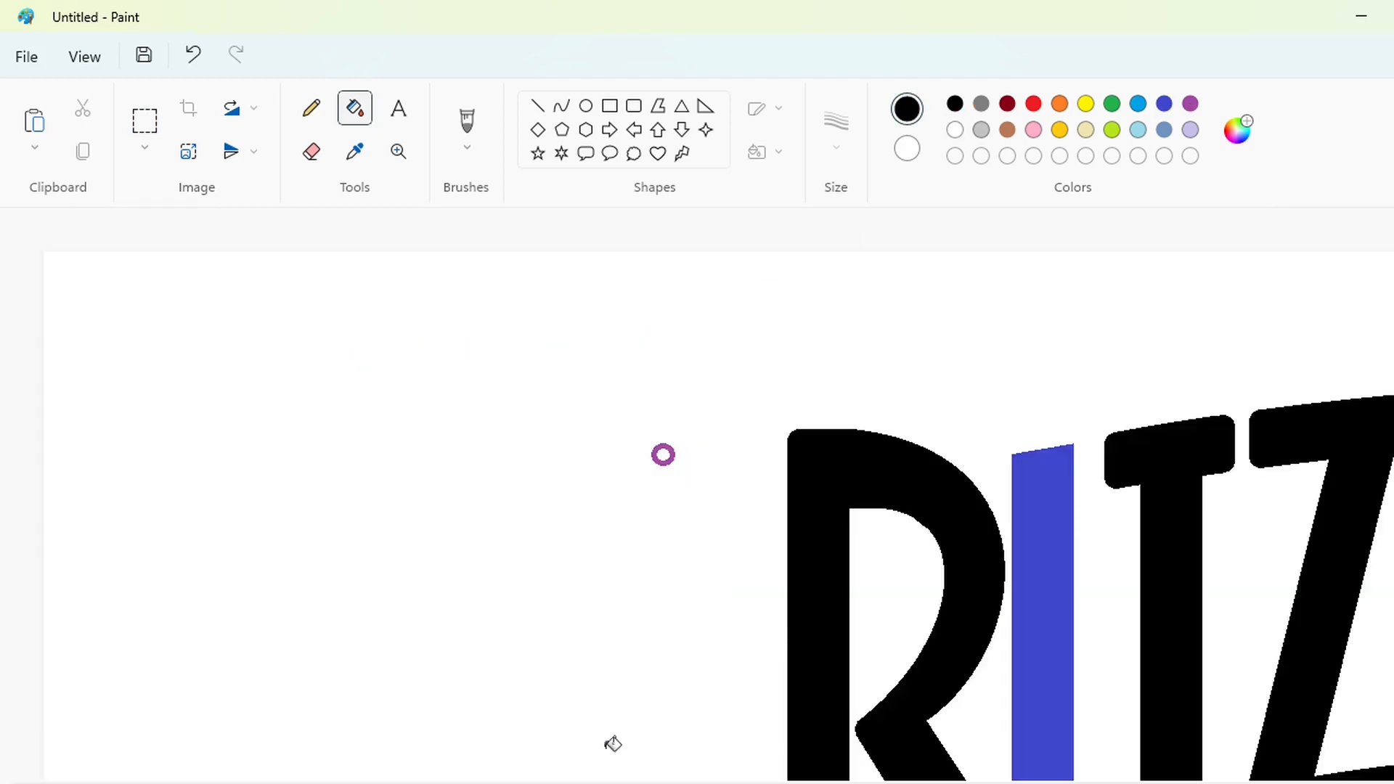
{"action": "left_click_drag", "start_coordinate": [341, 781], "coordinate": [431, 781]}
{"action": "scroll", "coordinate": [821, 668], "scroll_direction": "down", "scroll_amount": 3}
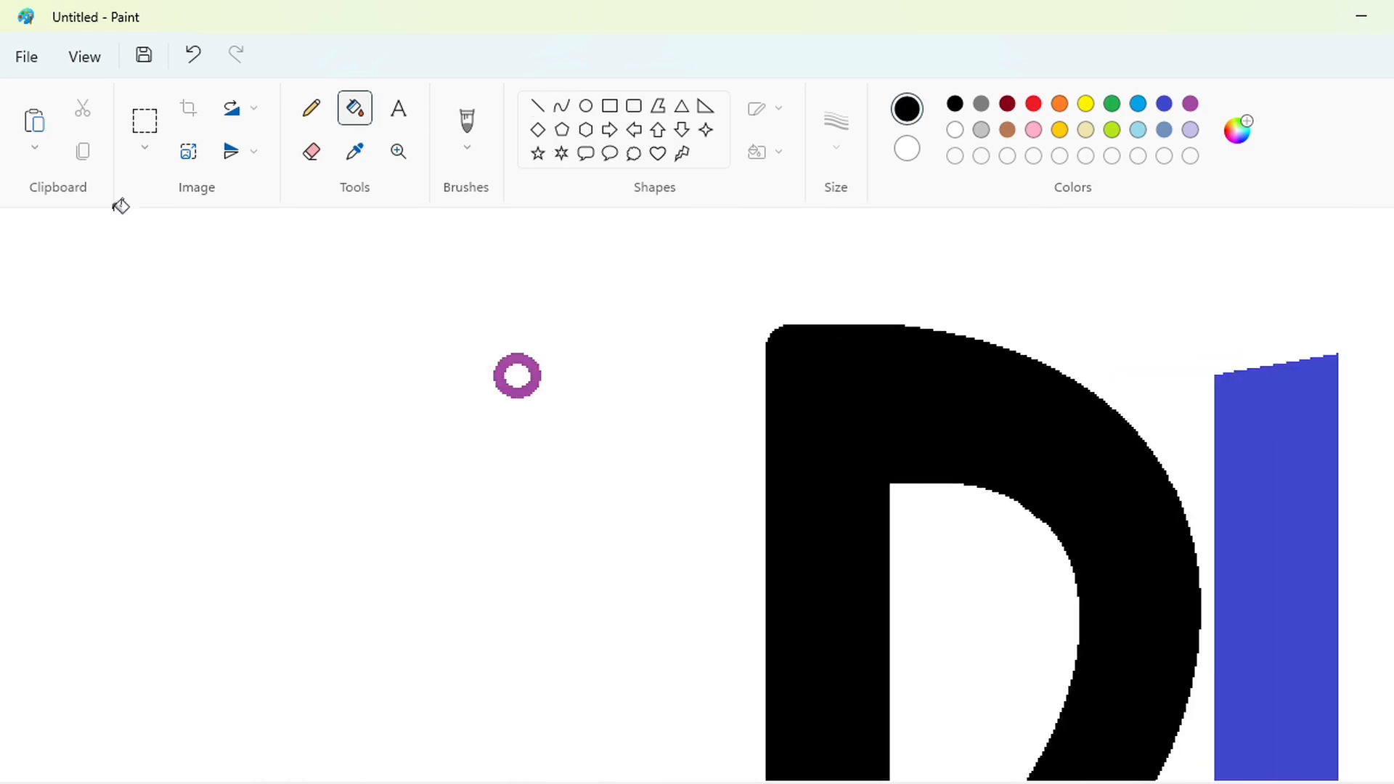
{"action": "left_click", "coordinate": [144, 120]}
{"action": "left_click_drag", "start_coordinate": [454, 318], "coordinate": [619, 476]}
{"action": "key", "text": "ctrl+c"}
{"action": "left_click_drag", "start_coordinate": [435, 781], "coordinate": [733, 781]}
{"action": "key", "text": "ctrl+v"}
{"action": "left_click_drag", "start_coordinate": [138, 326], "coordinate": [517, 424]}
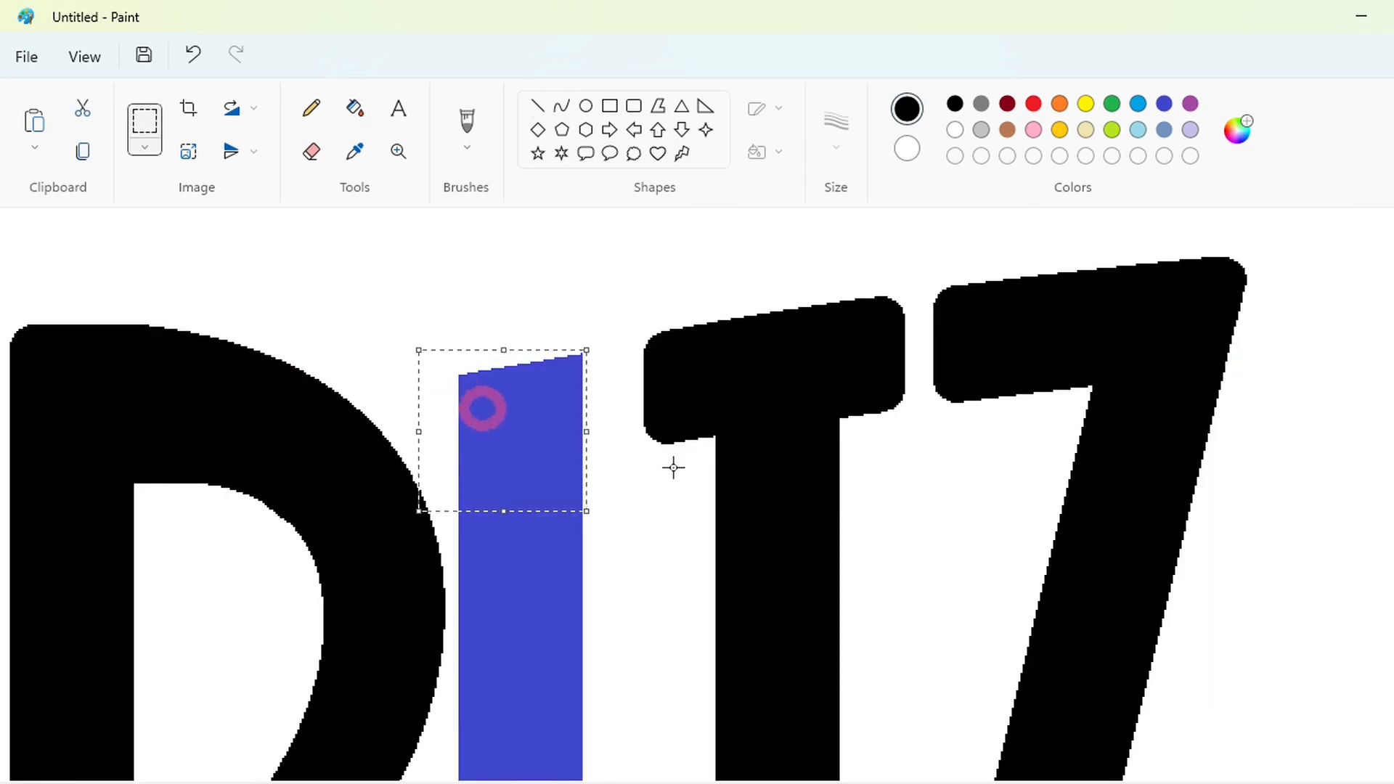
{"action": "key", "text": "Up"}
{"action": "key", "text": "Up"}
{"action": "key", "text": "Up"}
{"action": "key", "text": "Up"}
Place a ring copy inside the I's upper-right corner.
{"action": "key", "text": "ctrl+v"}
{"action": "left_click_drag", "start_coordinate": [138, 327], "coordinate": [595, 402]}
{"action": "key", "text": "Left"}
{"action": "key", "text": "Left"}
{"action": "key", "text": "Left"}
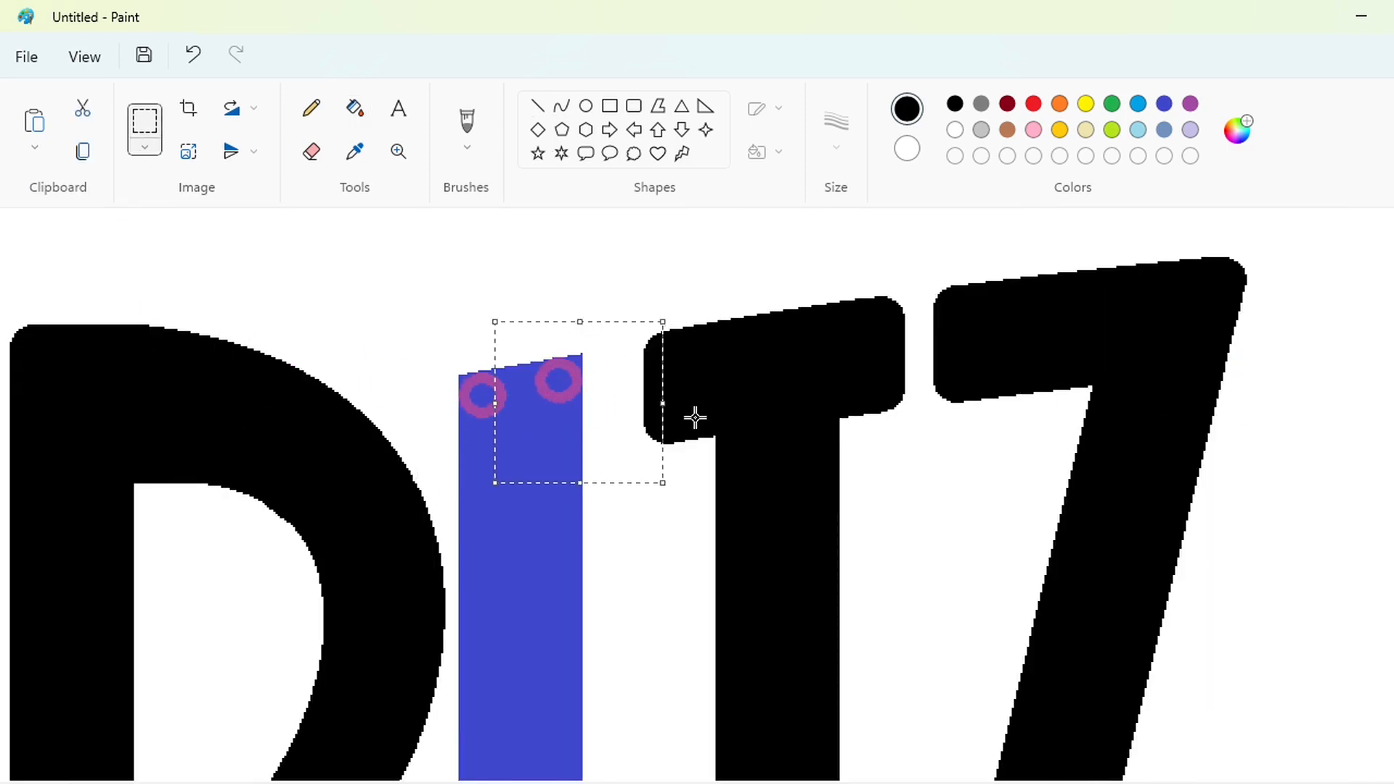
Place a ring copy inside the I's lower-right corner and nudge it down against the slanted bottom edge.
{"action": "scroll", "coordinate": [699, 450], "scroll_direction": "down", "scroll_amount": 3}
{"action": "key", "text": "ctrl+v"}
{"action": "left_click_drag", "start_coordinate": [129, 330], "coordinate": [574, 576]}
{"action": "key", "text": "Right"}
{"action": "key", "text": "Right"}
{"action": "key", "text": "Down"}
{"action": "key", "text": "Down"}
{"action": "key", "text": "Down"}
{"action": "key", "text": "Down"}
{"action": "key", "text": "Down"}
{"action": "key", "text": "Down"}
{"action": "key", "text": "Down"}
{"action": "key", "text": "Down"}
{"action": "key", "text": "Down"}
{"action": "key", "text": "Down"}
{"action": "key", "text": "Down"}
{"action": "key", "text": "Down"}
{"action": "key", "text": "Down"}
{"action": "key", "text": "Down"}
{"action": "key", "text": "Down"}
{"action": "key", "text": "Down"}
{"action": "key", "text": "Down"}
{"action": "key", "text": "Down"}
{"action": "key", "text": "Down"}
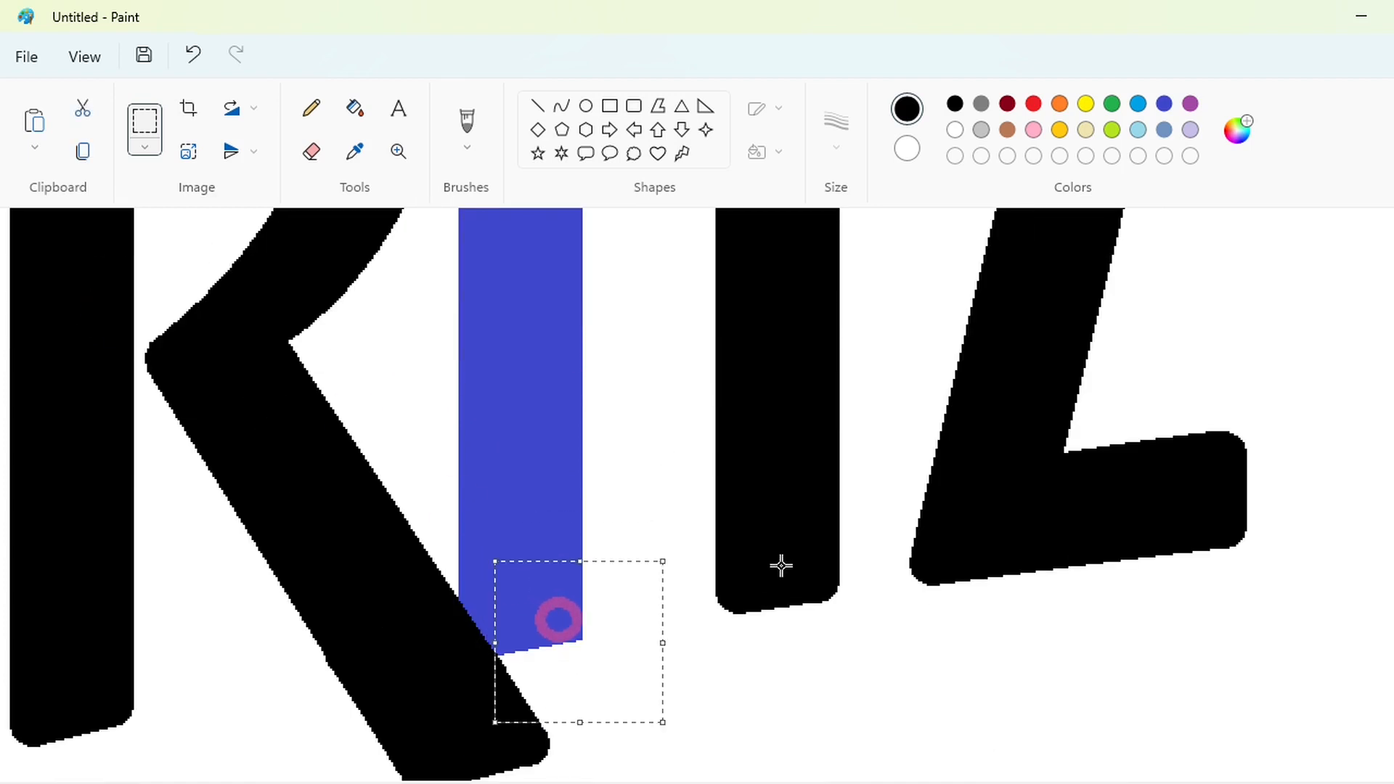
{"action": "left_click", "coordinate": [781, 566]}
Round the I's corners by filling it purple, whitening the remnants outside the rings, and refilling the letter blue.
{"action": "scroll", "coordinate": [1020, 696], "scroll_direction": "down", "scroll_amount": 3}
{"action": "left_click", "coordinate": [354, 107]}
{"action": "left_click", "coordinate": [1189, 103]}
{"action": "left_click", "coordinate": [546, 435]}
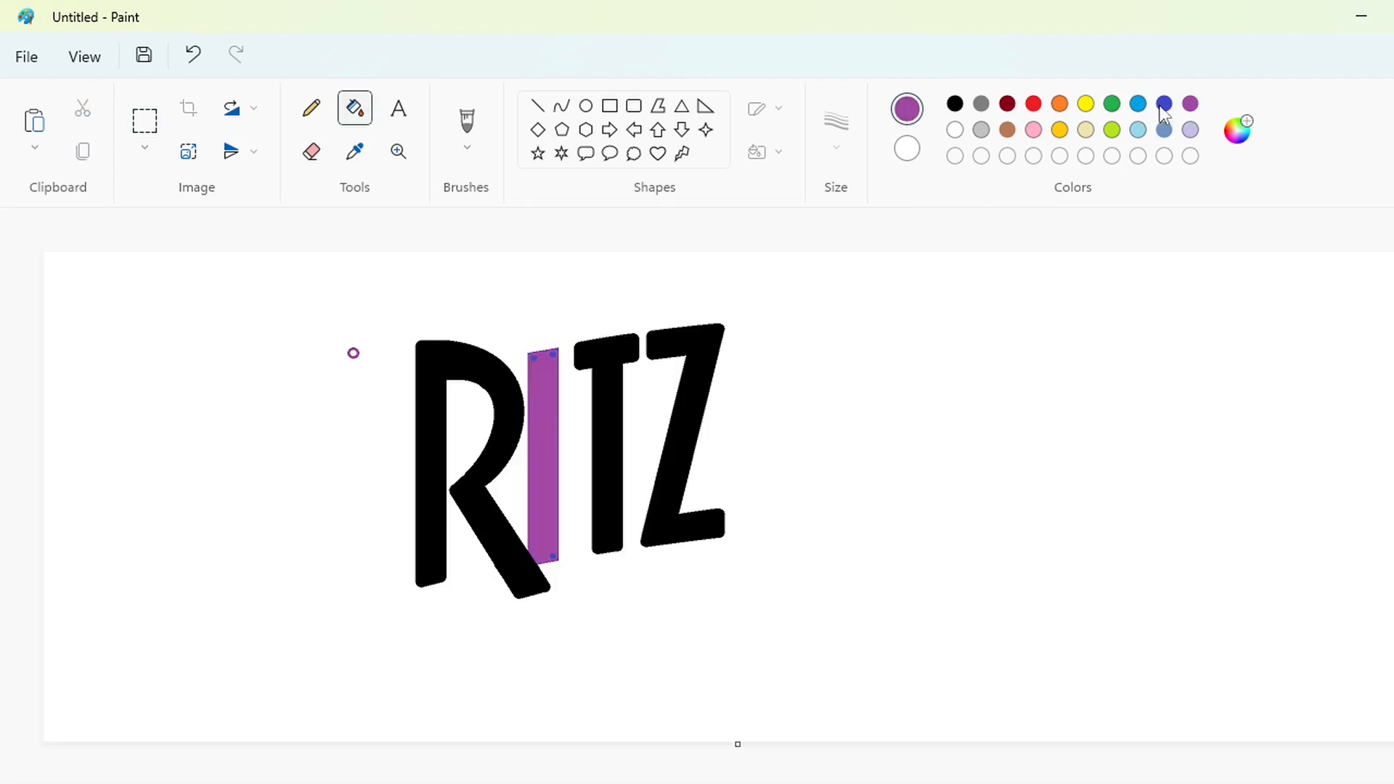
{"action": "left_click", "coordinate": [1163, 103]}
{"action": "left_click", "coordinate": [616, 435]}
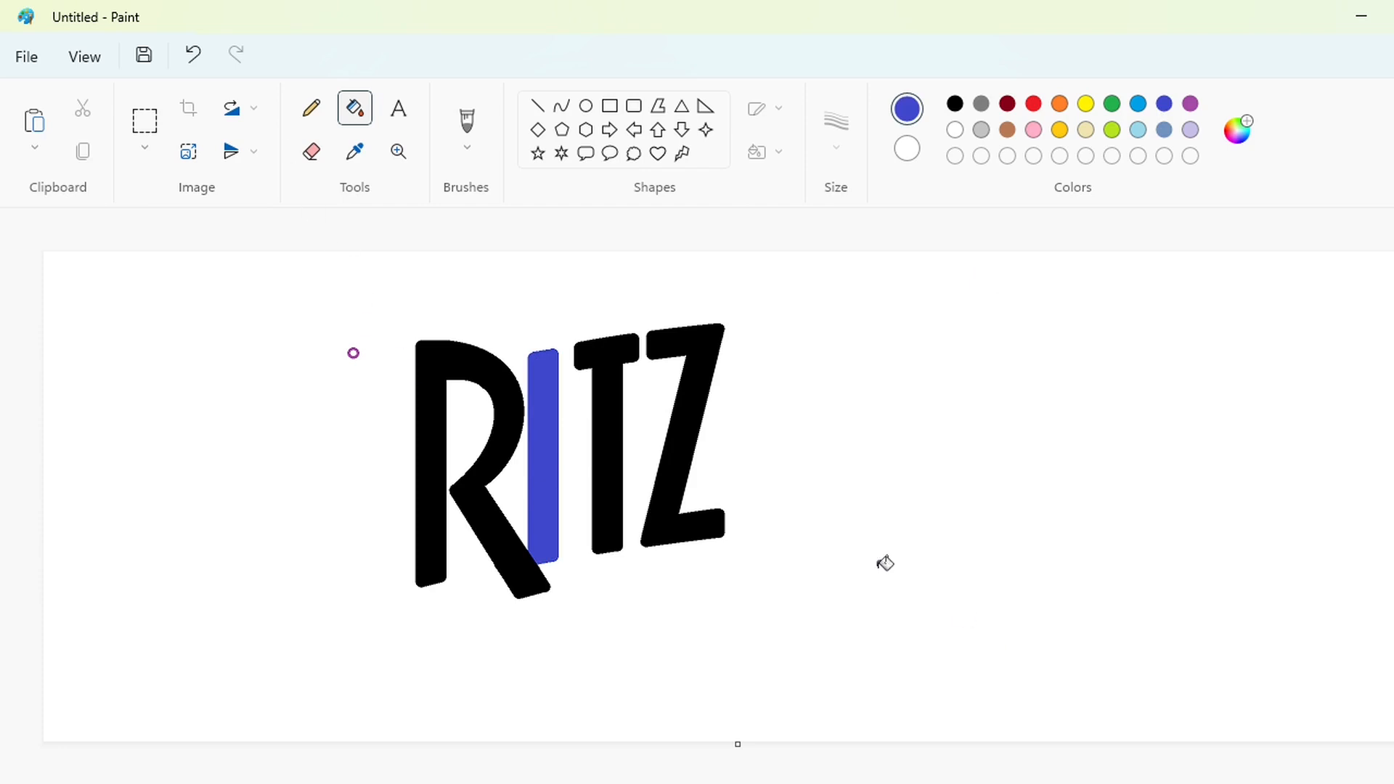
Draw purple guide lines just inside the bottom and right edges of the R's stem.
{"action": "scroll", "coordinate": [884, 563], "scroll_direction": "up", "scroll_amount": 2}
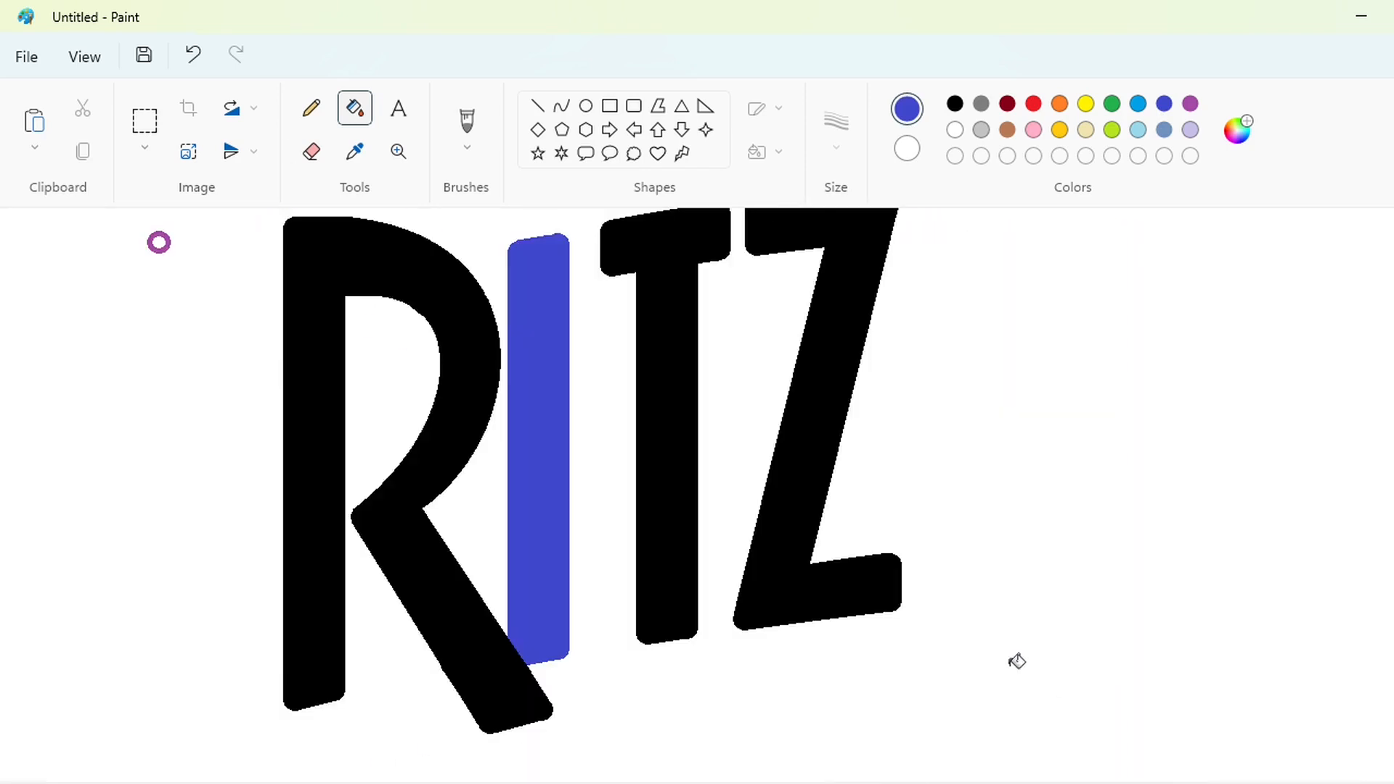
{"action": "left_click", "coordinate": [537, 105]}
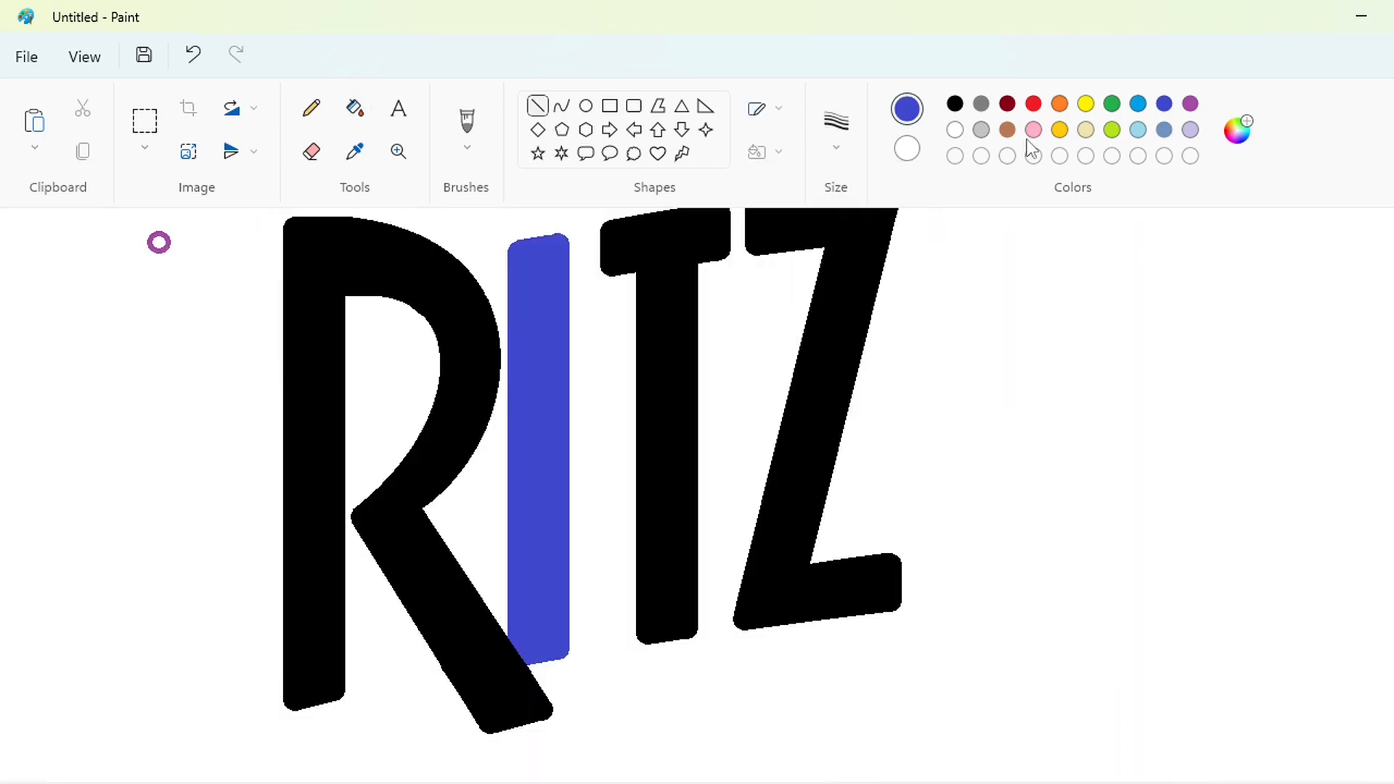
{"action": "left_click", "coordinate": [1189, 103]}
{"action": "mouse_move", "coordinate": [330, 684]}
{"action": "left_mouse_down"}
{"action": "mouse_move", "coordinate": [258, 702]}
{"action": "mouse_move", "coordinate": [332, 551]}
{"action": "mouse_move", "coordinate": [333, 289]}
{"action": "mouse_move", "coordinate": [403, 289]}
{"action": "mouse_move", "coordinate": [417, 305]}
{"action": "left_mouse_up"}
Draw a purple curve just above the upper edge of the R's inner opening.
{"action": "left_click", "coordinate": [561, 106]}
{"action": "left_click", "coordinate": [358, 284]}
{"action": "left_click", "coordinate": [380, 286]}
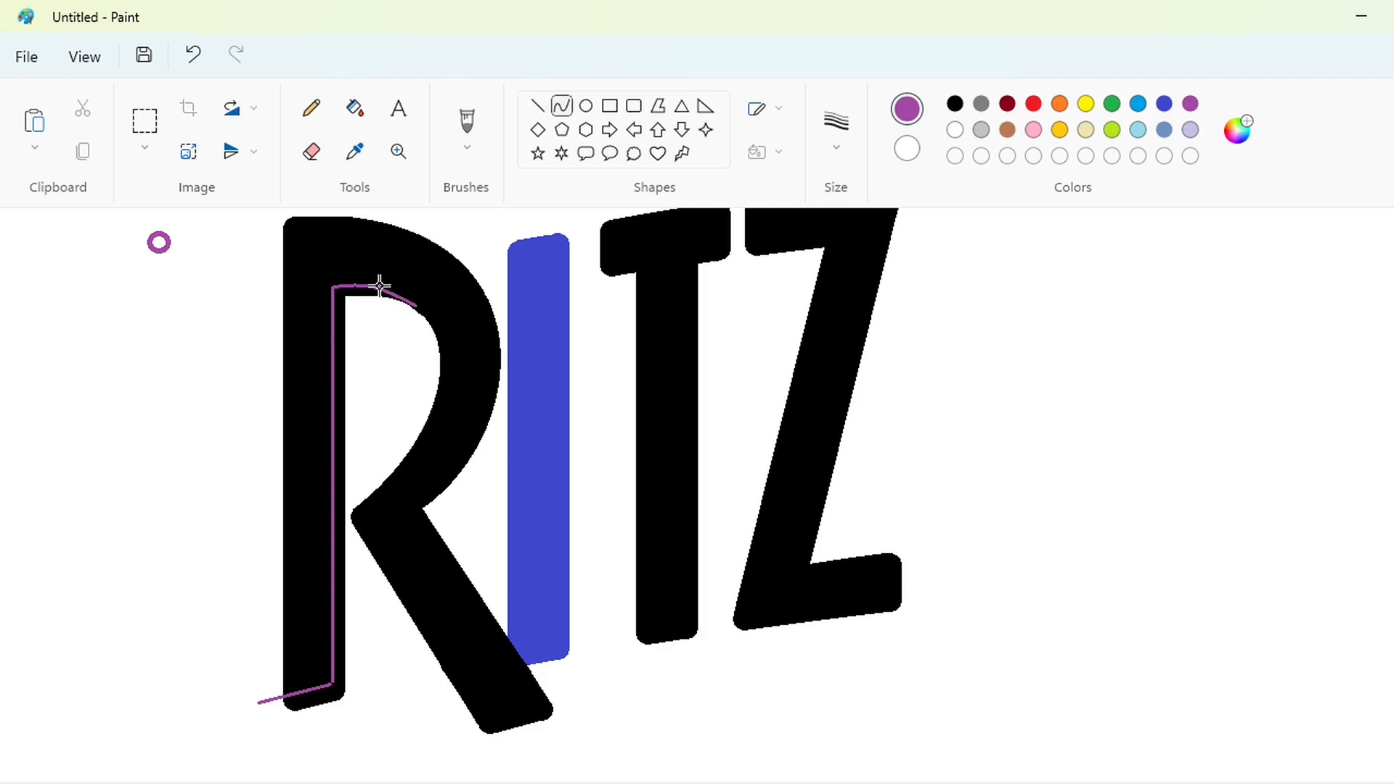
{"action": "left_click", "coordinate": [479, 293]}
Draw purple lines inside the bottom and right edges of the R's leg and a purple curve inside the bowl's outer edge.
{"action": "left_click", "coordinate": [538, 107]}
{"action": "mouse_move", "coordinate": [473, 728]}
{"action": "left_mouse_down"}
{"action": "mouse_move", "coordinate": [544, 707]}
{"action": "mouse_move", "coordinate": [410, 498]}
{"action": "left_mouse_up"}
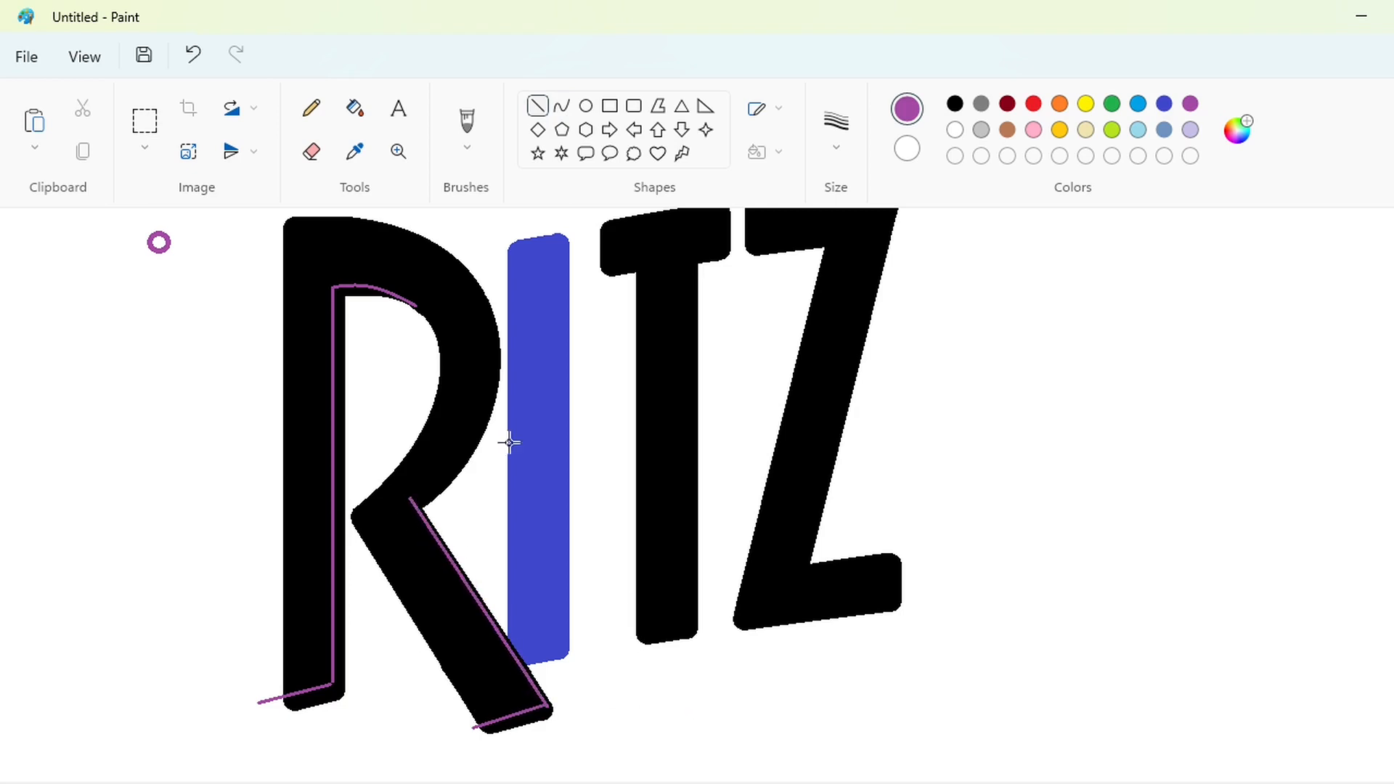
{"action": "left_click", "coordinate": [561, 106]}
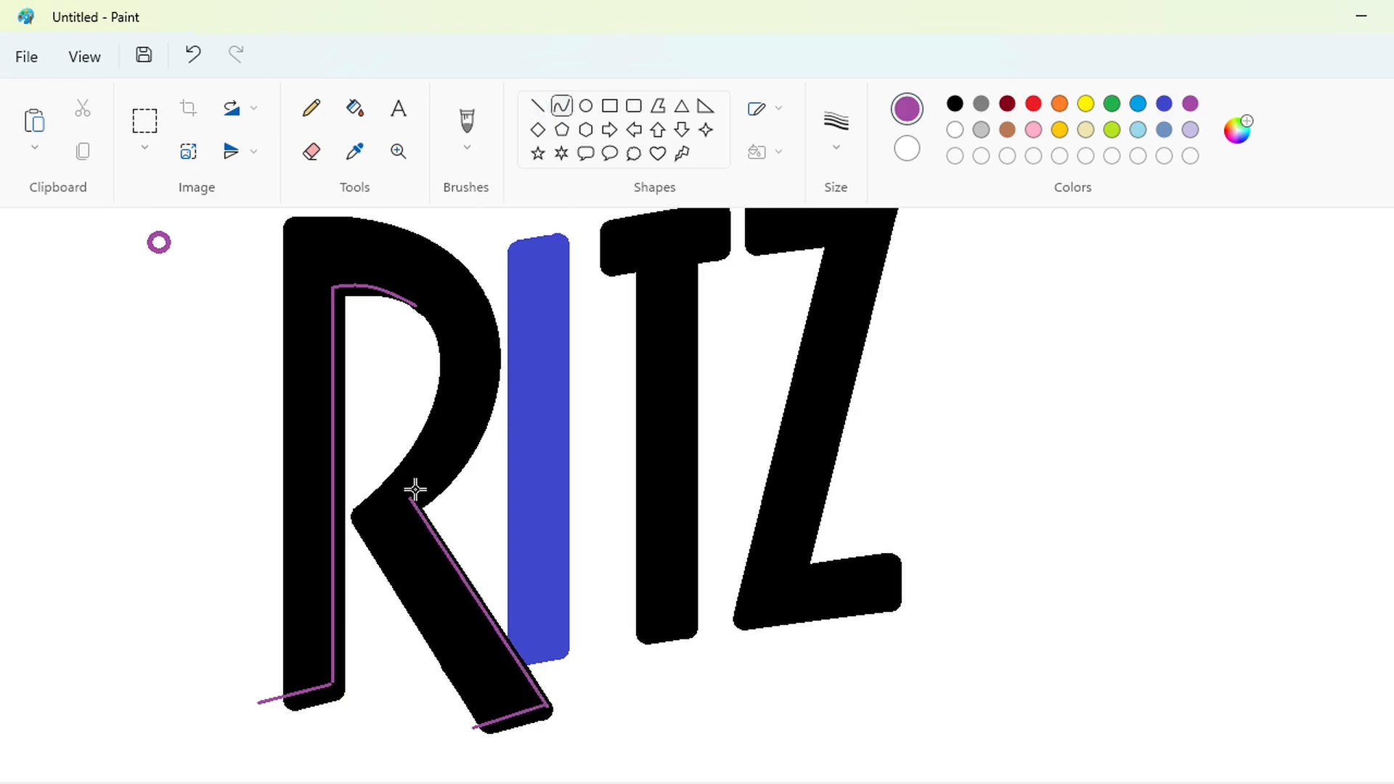
{"action": "left_click", "coordinate": [955, 103]}
{"action": "left_click", "coordinate": [1190, 103]}
{"action": "mouse_move", "coordinate": [412, 499]}
{"action": "left_mouse_down"}
{"action": "mouse_move", "coordinate": [460, 467]}
{"action": "mouse_move", "coordinate": [470, 272]}
{"action": "left_mouse_up"}
{"action": "mouse_move", "coordinate": [439, 377]}
{"action": "left_mouse_down"}
{"action": "mouse_move", "coordinate": [428, 414]}
{"action": "mouse_move", "coordinate": [473, 458]}
{"action": "mouse_move", "coordinate": [525, 379]}
{"action": "left_mouse_up"}
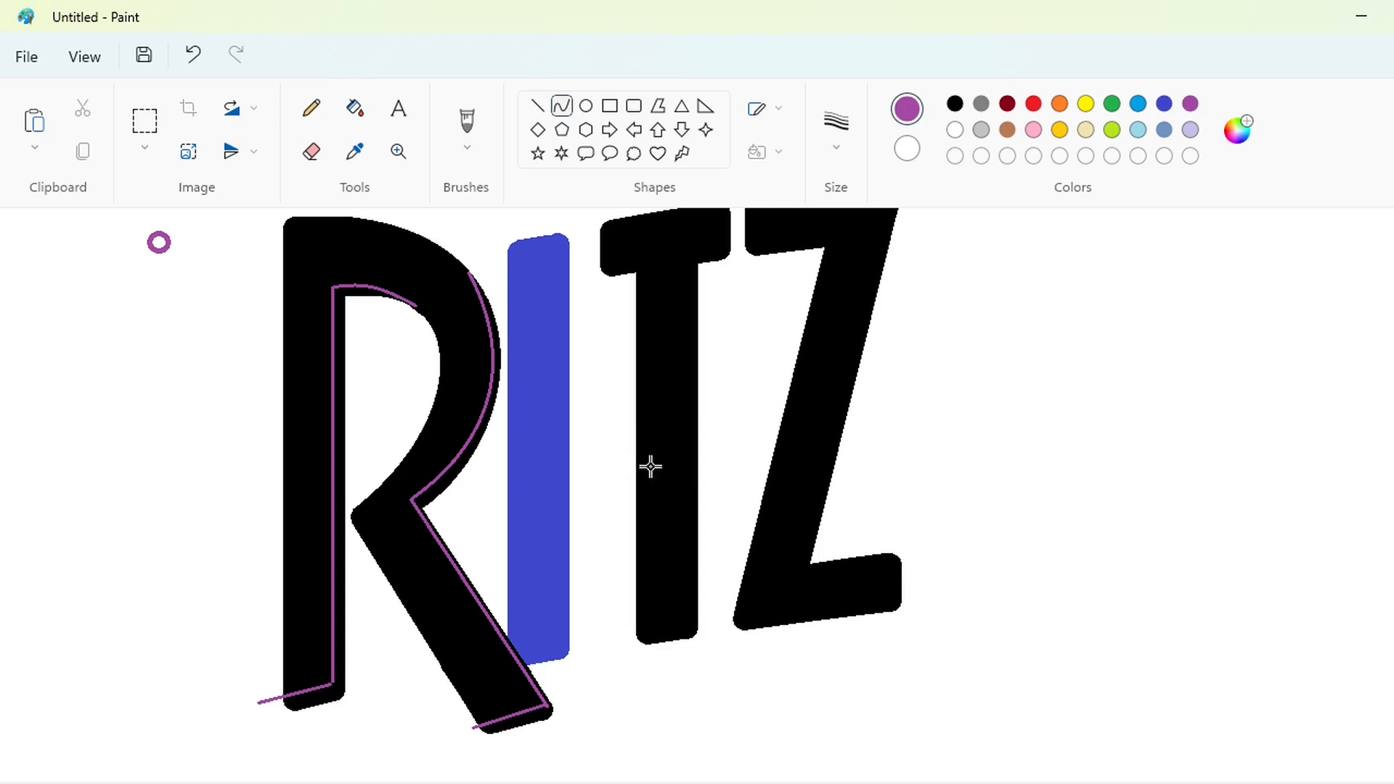
Draw a blue vertical line just inside the left edge of the R's stem.
{"action": "left_click", "coordinate": [1164, 103]}
{"action": "left_click", "coordinate": [538, 105]}
{"action": "left_click_drag", "start_coordinate": [292, 692], "coordinate": [291, 228]}
{"action": "key", "text": "Left"}
{"action": "key", "text": "Left"}
{"action": "key", "text": "Left"}
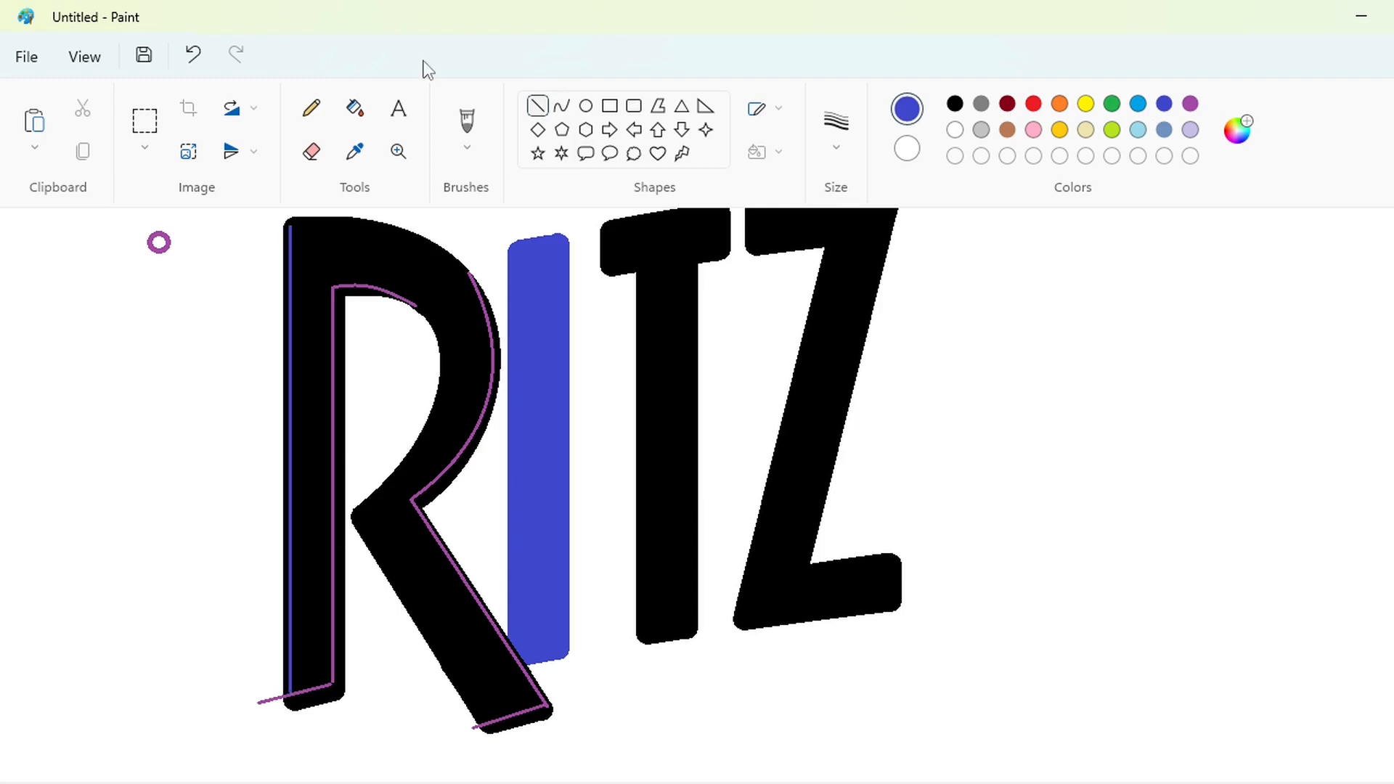
Draw a blue curve just inside the R's top edge, from the stem's corner to the bowl.
{"action": "left_click", "coordinate": [561, 105]}
{"action": "scroll", "coordinate": [358, 364], "scroll_direction": "up", "scroll_amount": 2}
{"action": "left_click_drag", "start_coordinate": [290, 370], "coordinate": [446, 394]}
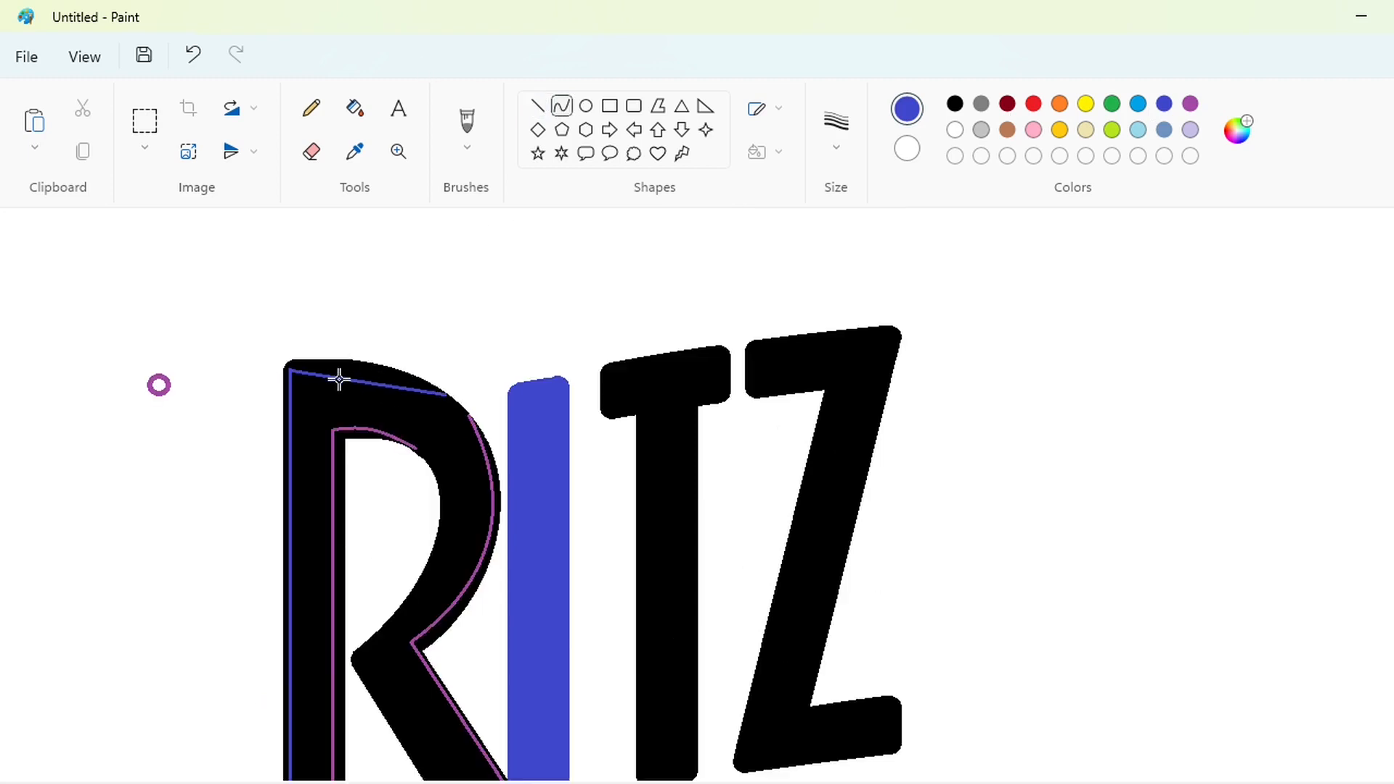
{"action": "left_click_drag", "start_coordinate": [339, 379], "coordinate": [388, 368]}
Draw a blue line along the left edge of the R's leg and a blue curve inside the bowl's inner edge.
{"action": "scroll", "coordinate": [522, 307], "scroll_direction": "down", "scroll_amount": 2}
{"action": "left_click", "coordinate": [537, 105]}
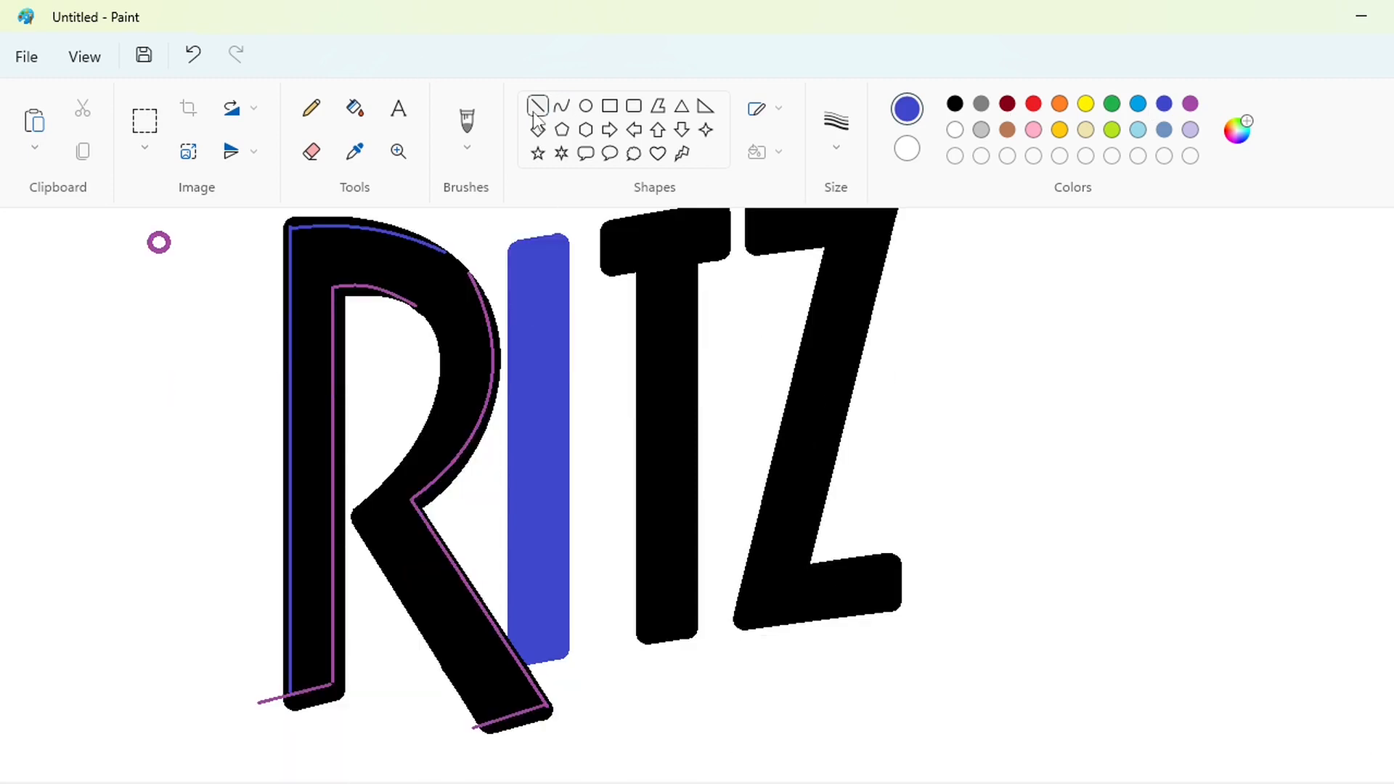
{"action": "mouse_move", "coordinate": [476, 725]}
{"action": "left_mouse_down"}
{"action": "mouse_move", "coordinate": [357, 526]}
{"action": "mouse_move", "coordinate": [451, 451]}
{"action": "mouse_move", "coordinate": [433, 329]}
{"action": "left_mouse_up"}
{"action": "left_click", "coordinate": [561, 106]}
{"action": "mouse_move", "coordinate": [395, 431]}
{"action": "left_mouse_down"}
{"action": "mouse_move", "coordinate": [385, 442]}
{"action": "mouse_move", "coordinate": [471, 371]}
{"action": "left_mouse_up"}
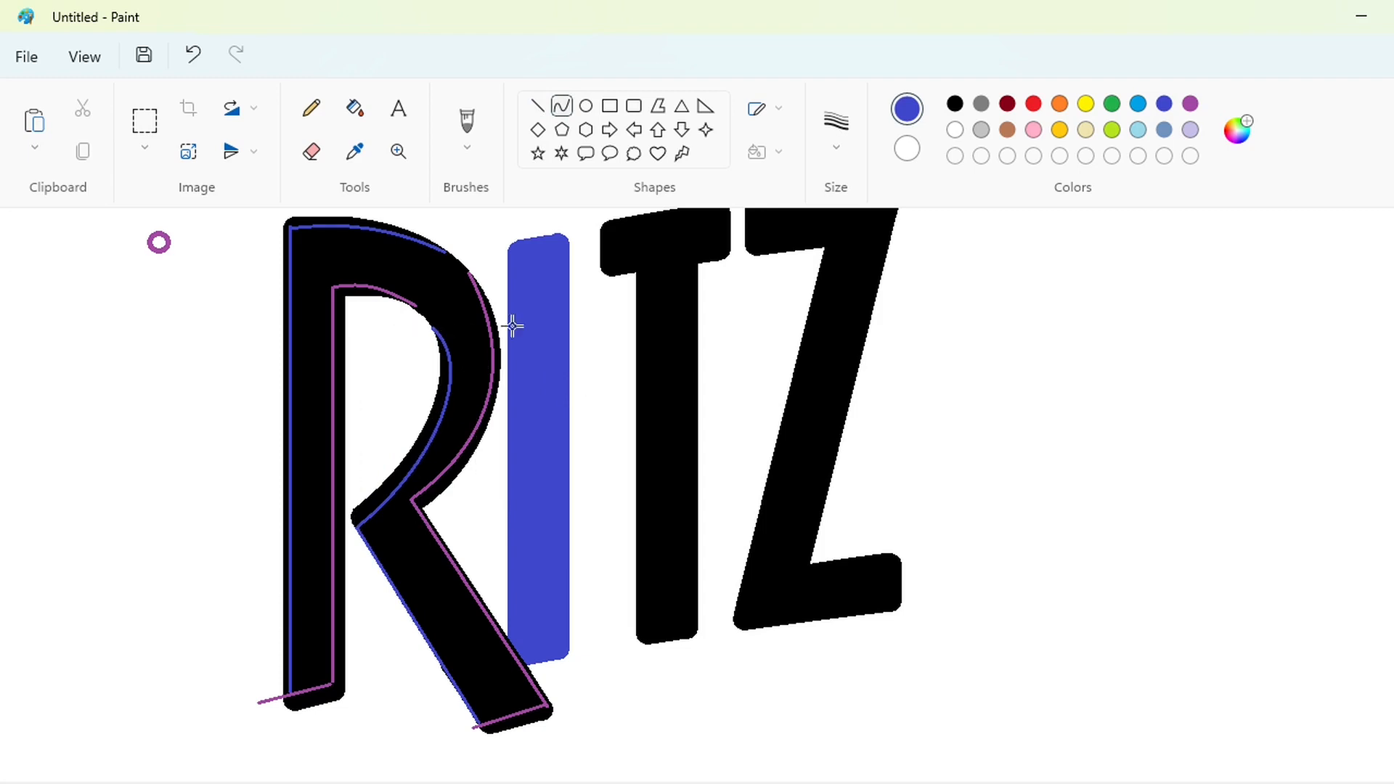
Fill the R's edge strips outside the blue guides with blue and those outside the purple guides with purple.
{"action": "left_click", "coordinate": [355, 108]}
{"action": "left_click", "coordinate": [355, 221]}
{"action": "left_click", "coordinate": [444, 378]}
{"action": "left_click", "coordinate": [355, 151]}
{"action": "left_click", "coordinate": [495, 326]}
{"action": "left_click", "coordinate": [498, 327]}
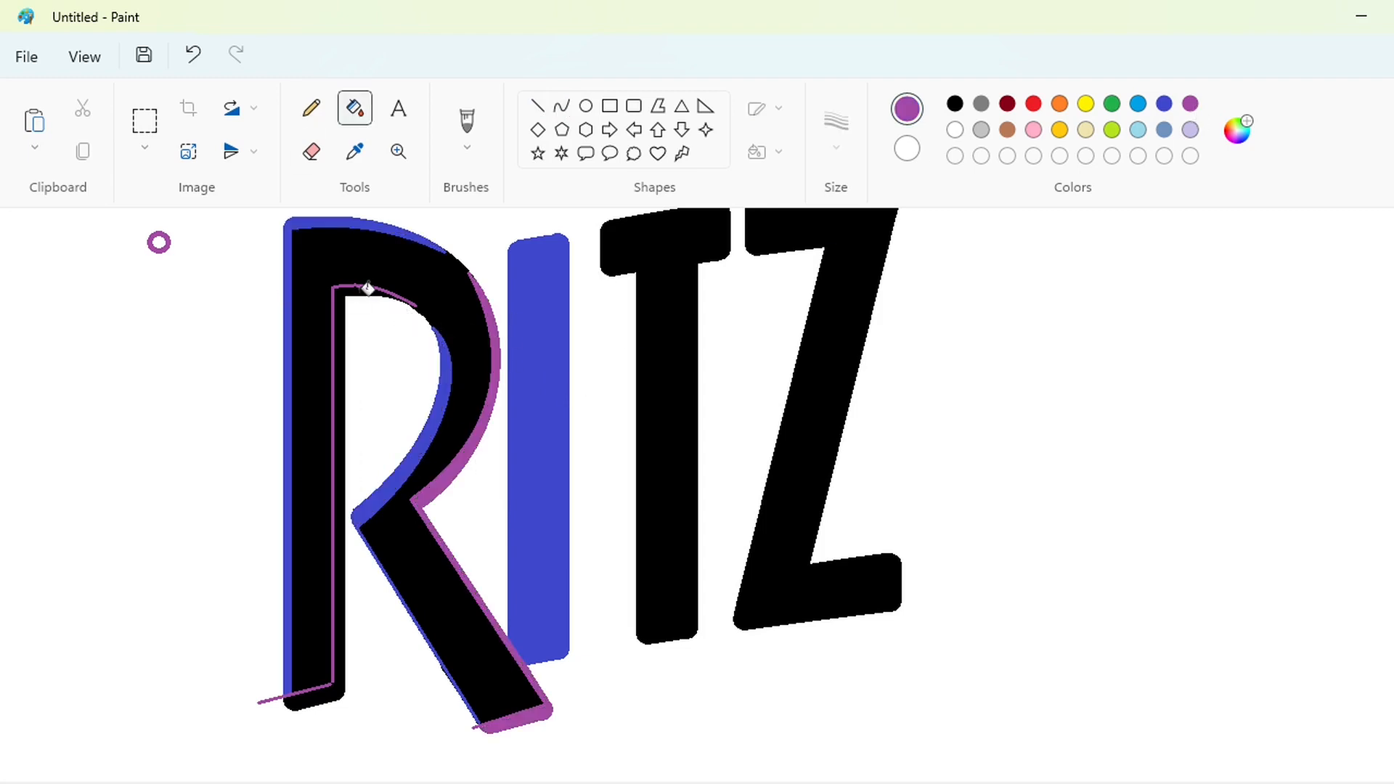
{"action": "left_click", "coordinate": [367, 289]}
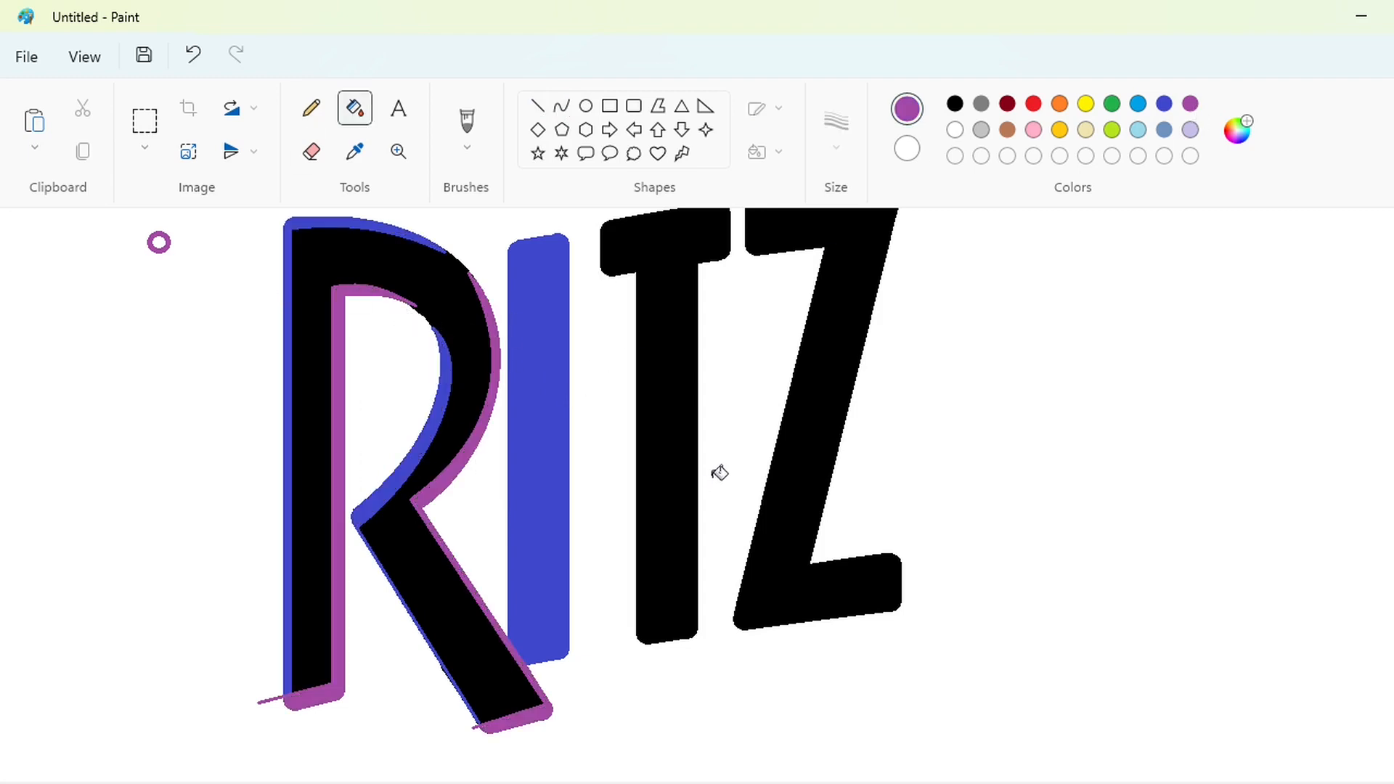
Undo the R's edge strip fills and redo them.
{"action": "key", "text": "ctrl+z"}
{"action": "key", "text": "ctrl+z"}
{"action": "key", "text": "ctrl+z"}
{"action": "key", "text": "ctrl+z"}
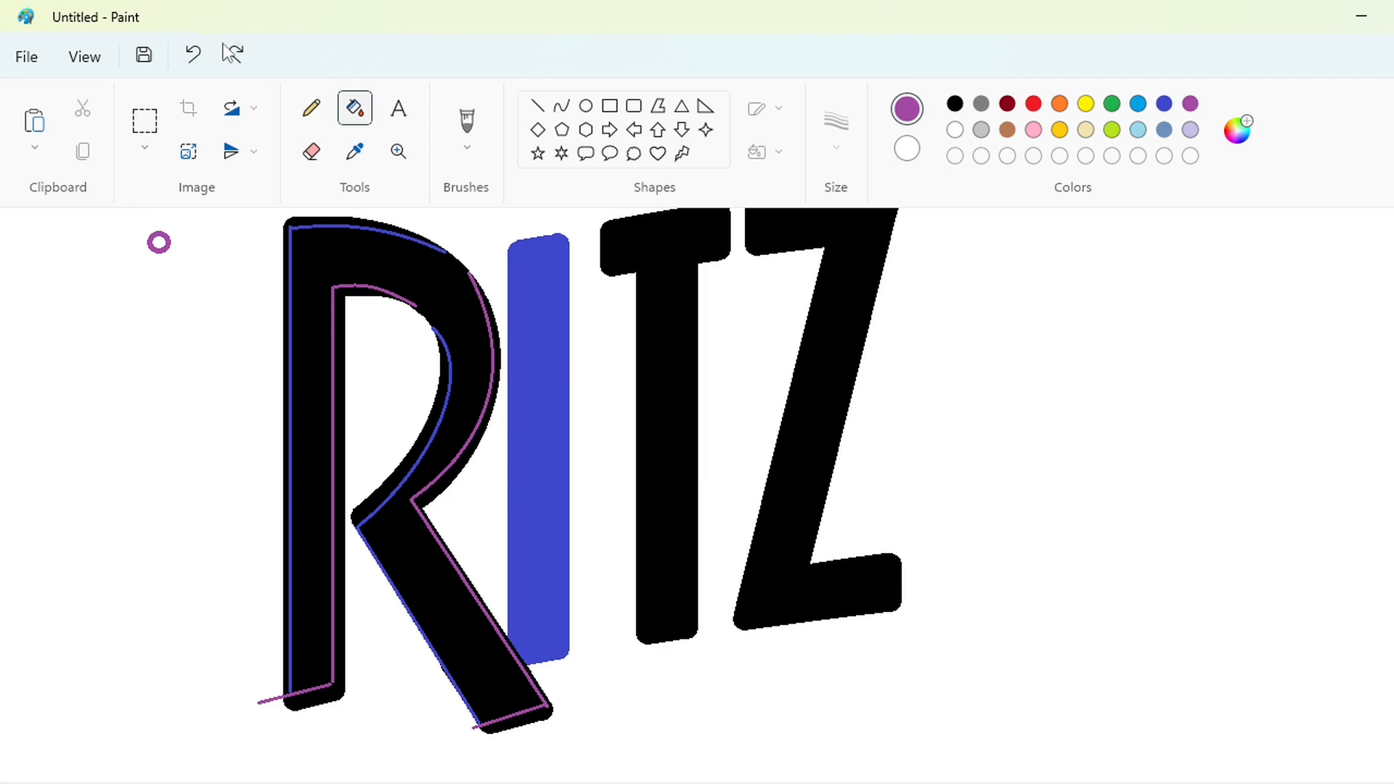
{"action": "left_click", "coordinate": [226, 49]}
{"action": "left_click", "coordinate": [226, 49]}
{"action": "left_click", "coordinate": [225, 49]}
{"action": "left_click", "coordinate": [226, 48]}
Erase the purple overshoot beside the R's stem base and cover the one at the leg's base with a white line.
{"action": "scroll", "coordinate": [914, 538], "scroll_direction": "up", "scroll_amount": 1}
{"action": "left_click", "coordinate": [312, 151]}
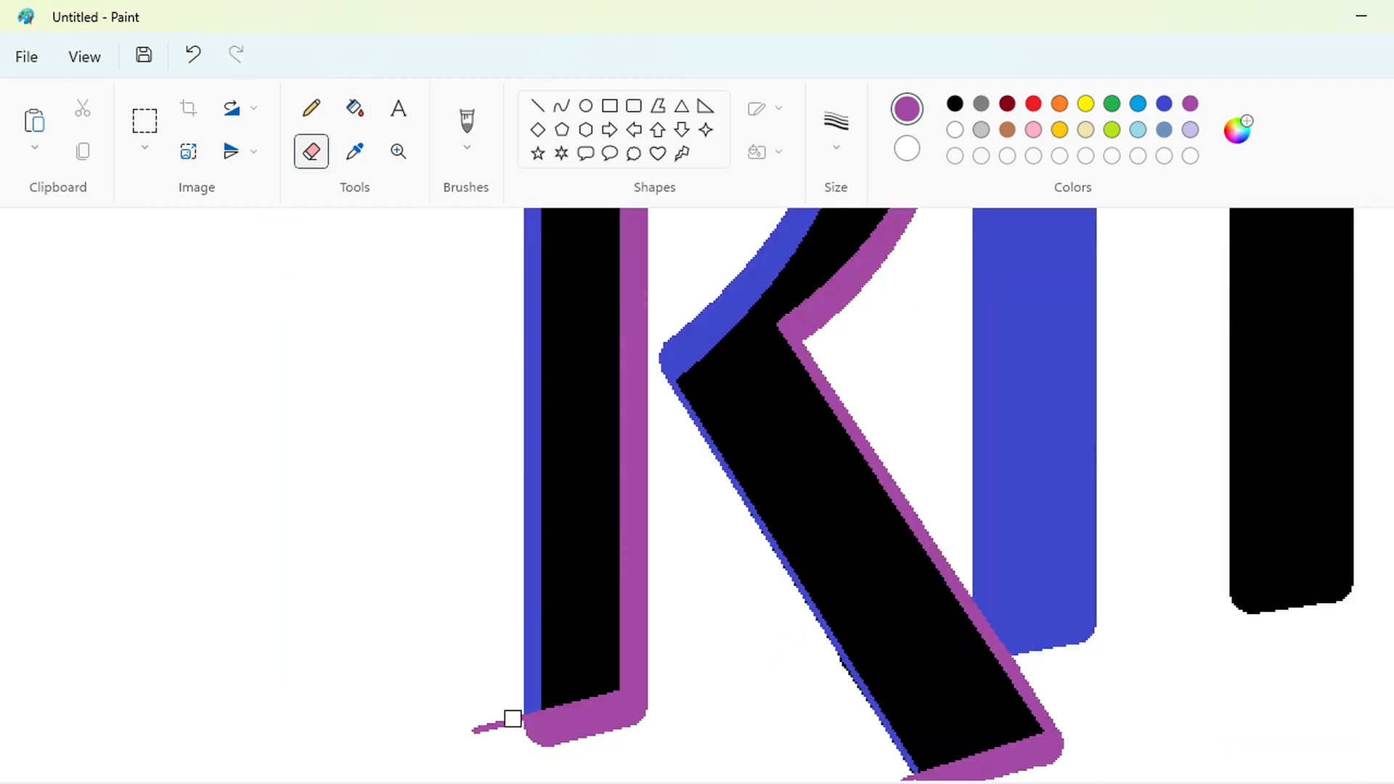
{"action": "left_click_drag", "start_coordinate": [513, 718], "coordinate": [473, 730]}
{"action": "scroll", "coordinate": [889, 756], "scroll_direction": "down", "scroll_amount": 2}
{"action": "left_click", "coordinate": [537, 105]}
{"action": "left_click", "coordinate": [955, 130]}
{"action": "left_click_drag", "start_coordinate": [903, 620], "coordinate": [931, 663]}
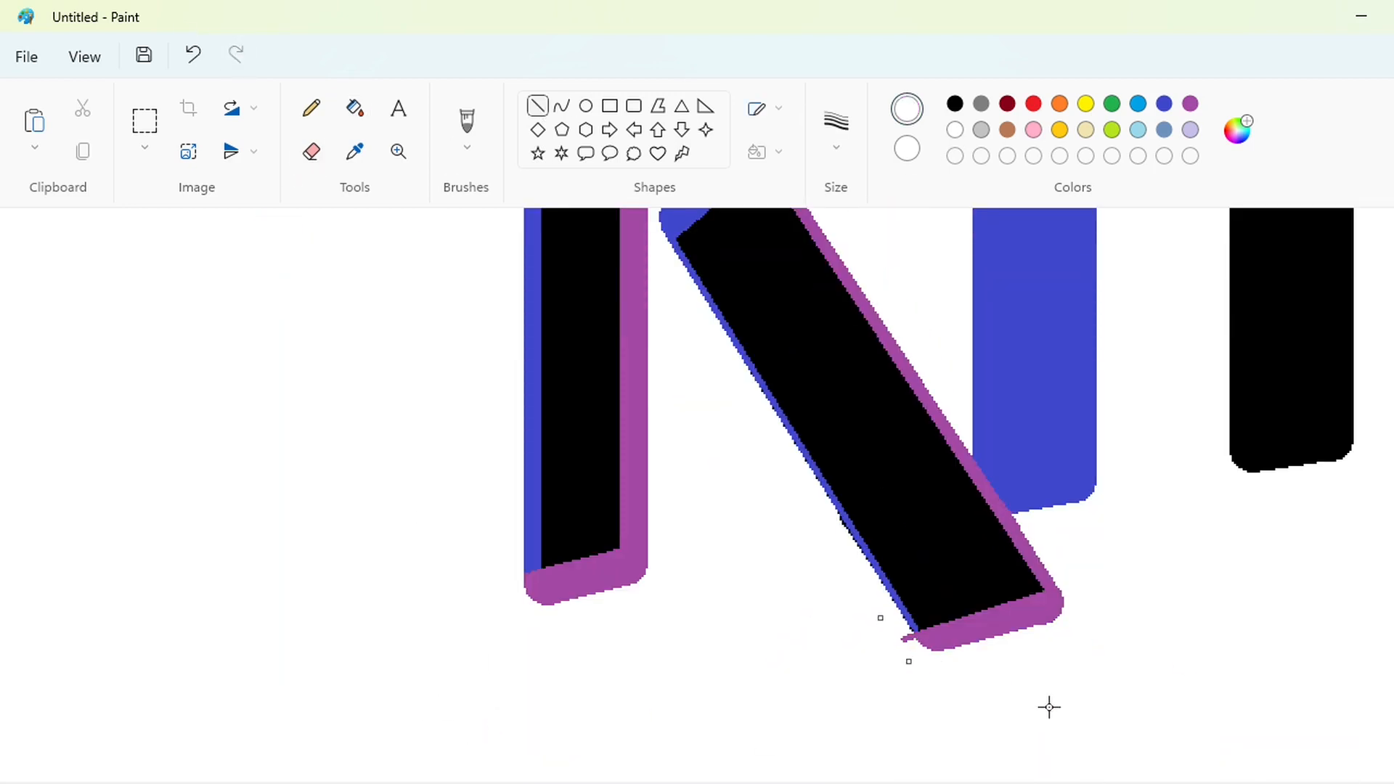
{"action": "left_click", "coordinate": [311, 150]}
Extend the purple edge at the right end of the R's inner opening with a short purple line.
{"action": "scroll", "coordinate": [1145, 707], "scroll_direction": "up", "scroll_amount": 5}
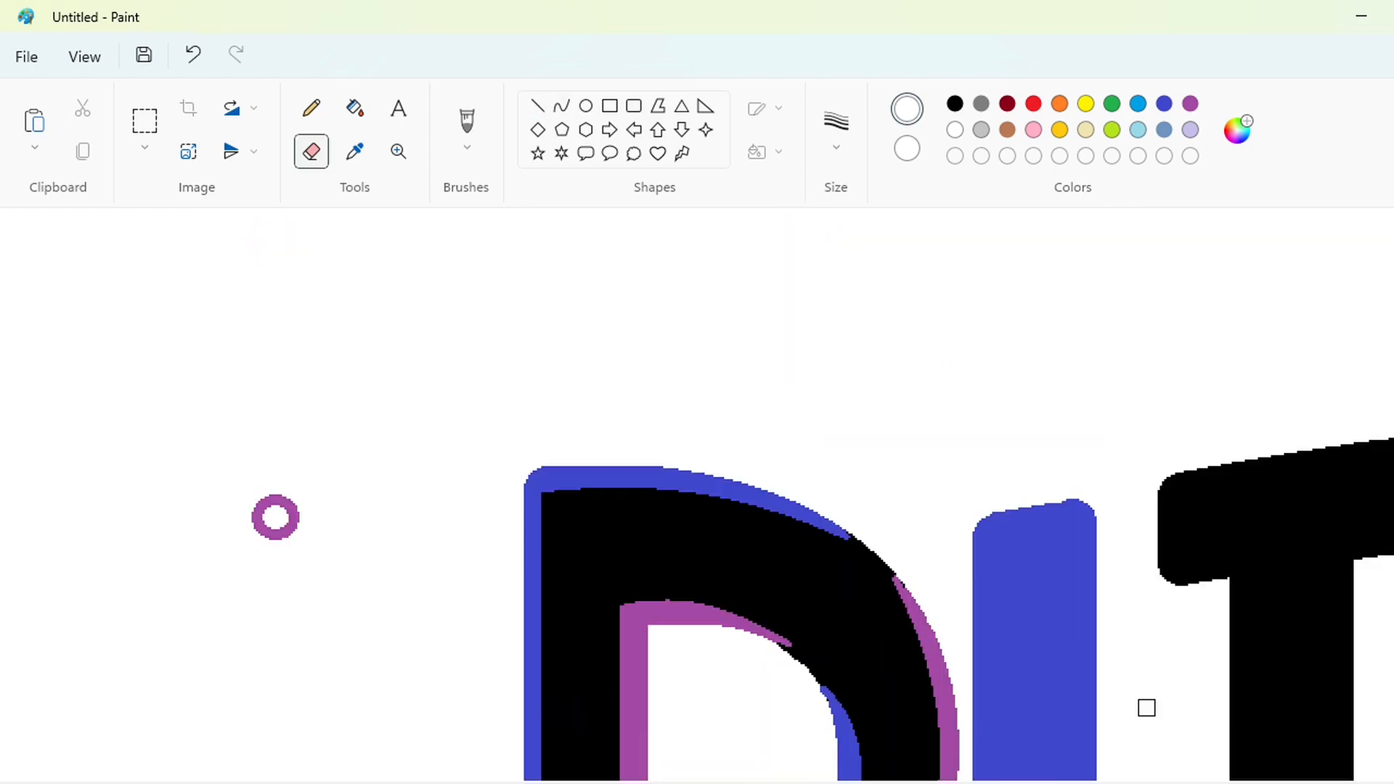
{"action": "left_click", "coordinate": [537, 105]}
{"action": "left_click", "coordinate": [1190, 103]}
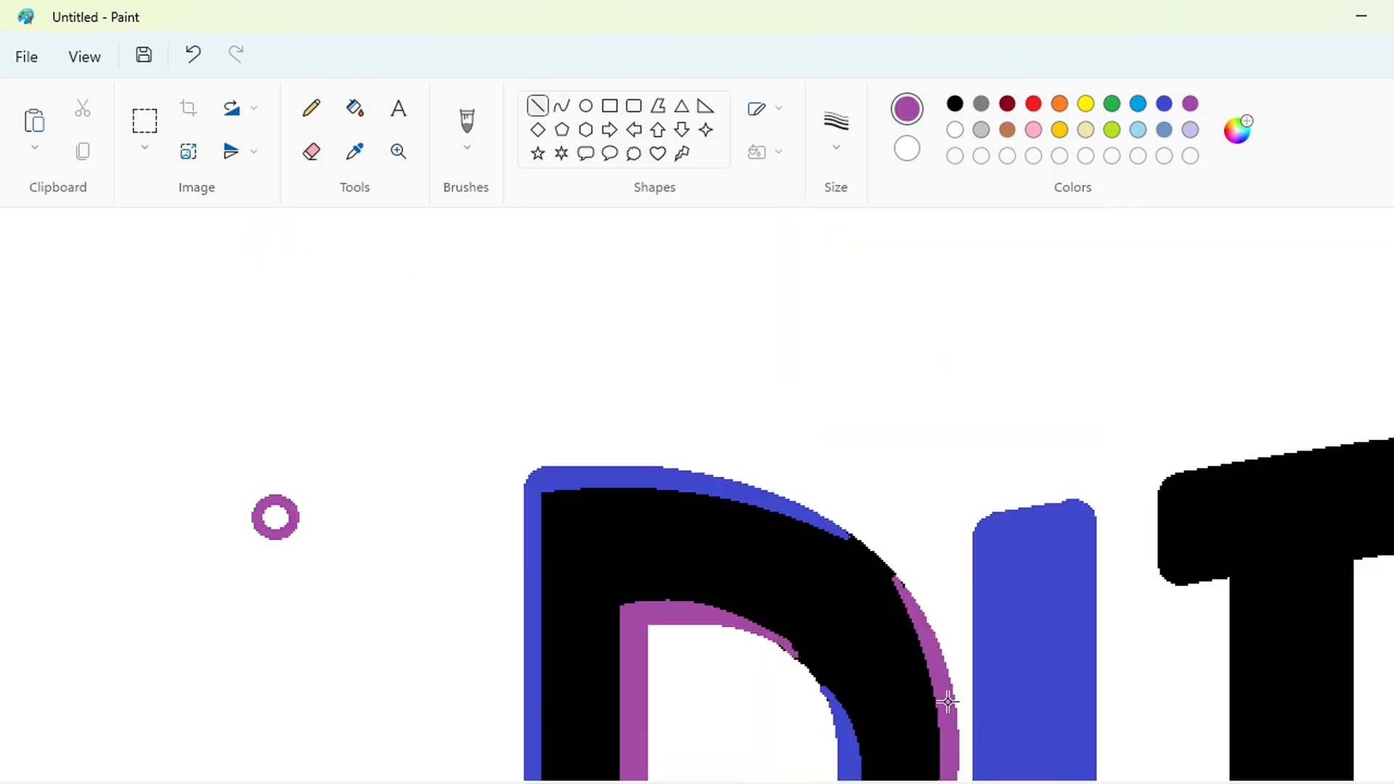
Draw black guide lines just inside the bottom and right edges of the I.
{"action": "scroll", "coordinate": [1089, 741], "scroll_direction": "down", "scroll_amount": 2}
{"action": "scroll", "coordinate": [353, 353], "scroll_direction": "down", "scroll_amount": 2}
{"action": "scroll", "coordinate": [716, 768], "scroll_direction": "up", "scroll_amount": 1}
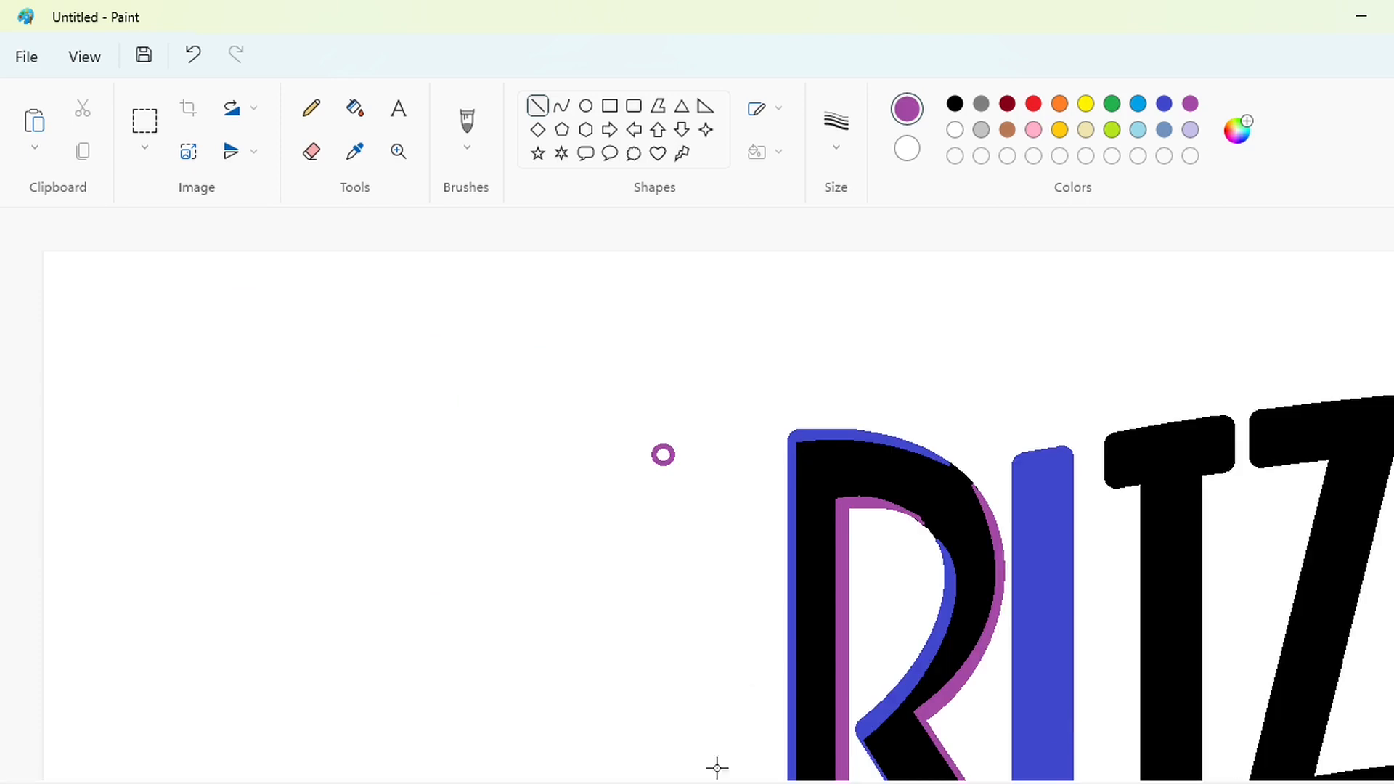
{"action": "scroll", "coordinate": [1246, 719], "scroll_direction": "down", "scroll_amount": 1}
{"action": "scroll", "coordinate": [837, 781], "scroll_direction": "right", "scroll_amount": 3}
{"action": "scroll", "coordinate": [886, 763], "scroll_direction": "down", "scroll_amount": 1}
{"action": "scroll", "coordinate": [887, 737], "scroll_direction": "up", "scroll_amount": 2}
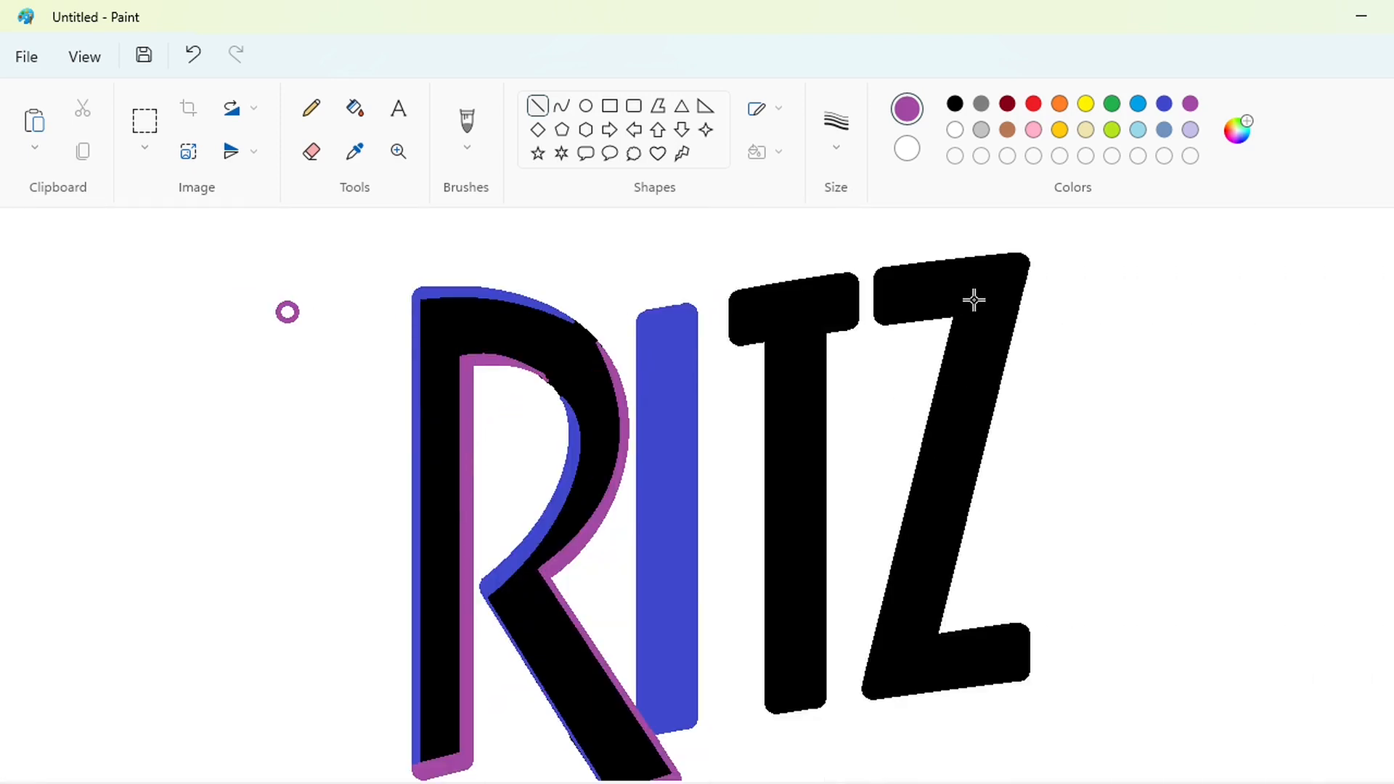
{"action": "left_click", "coordinate": [954, 106]}
{"action": "mouse_move", "coordinate": [659, 725]}
{"action": "left_mouse_down"}
{"action": "mouse_move", "coordinate": [670, 743]}
{"action": "mouse_move", "coordinate": [695, 717]}
{"action": "mouse_move", "coordinate": [692, 280]}
{"action": "left_mouse_up"}
{"action": "left_click", "coordinate": [732, 752]}
{"action": "left_click", "coordinate": [786, 753]}
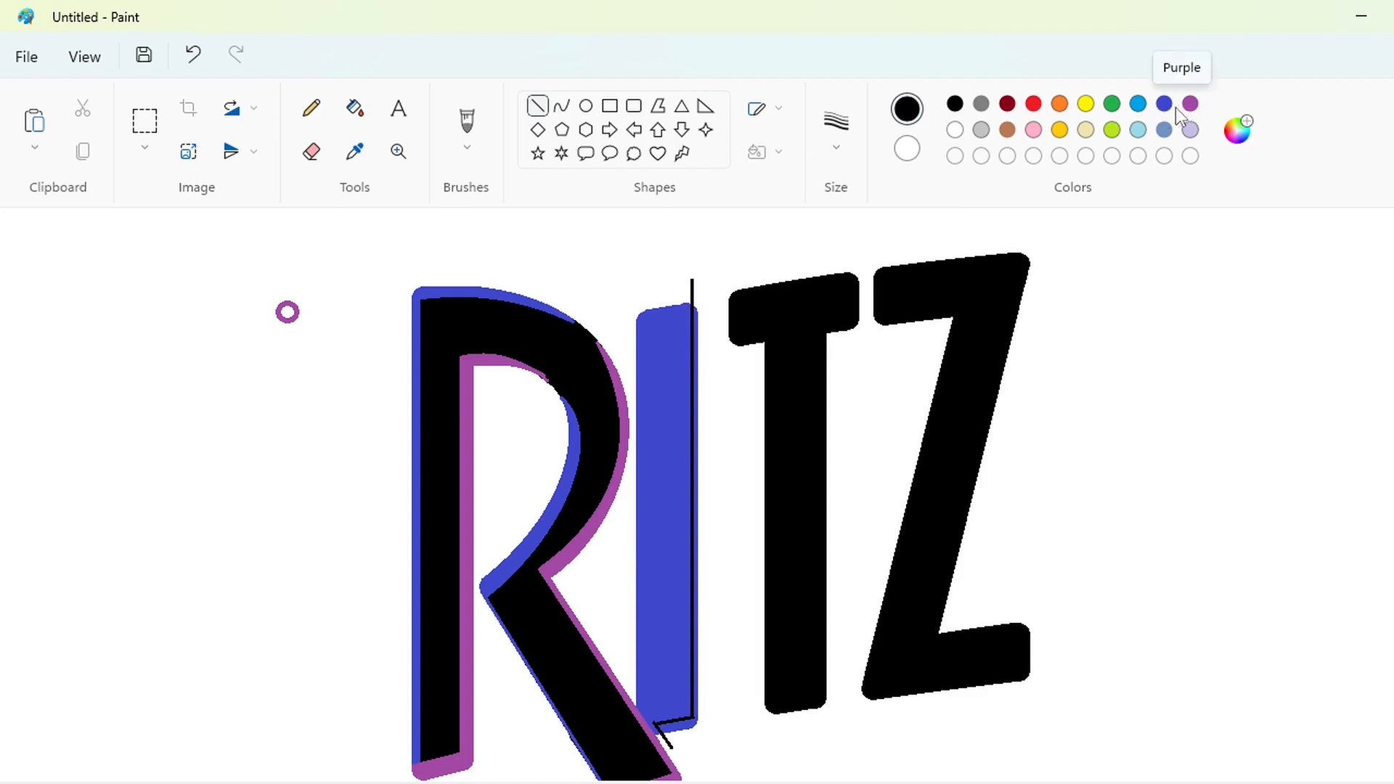
Draw dark red guide lines just inside the I's left and top edges and fill that strip dark red.
{"action": "left_click", "coordinate": [1009, 104]}
{"action": "mouse_move", "coordinate": [644, 703]}
{"action": "left_mouse_down"}
{"action": "mouse_move", "coordinate": [644, 353]}
{"action": "mouse_move", "coordinate": [691, 312]}
{"action": "left_mouse_up"}
{"action": "left_click", "coordinate": [355, 109]}
{"action": "left_click", "coordinate": [955, 103]}
{"action": "left_click", "coordinate": [642, 447]}
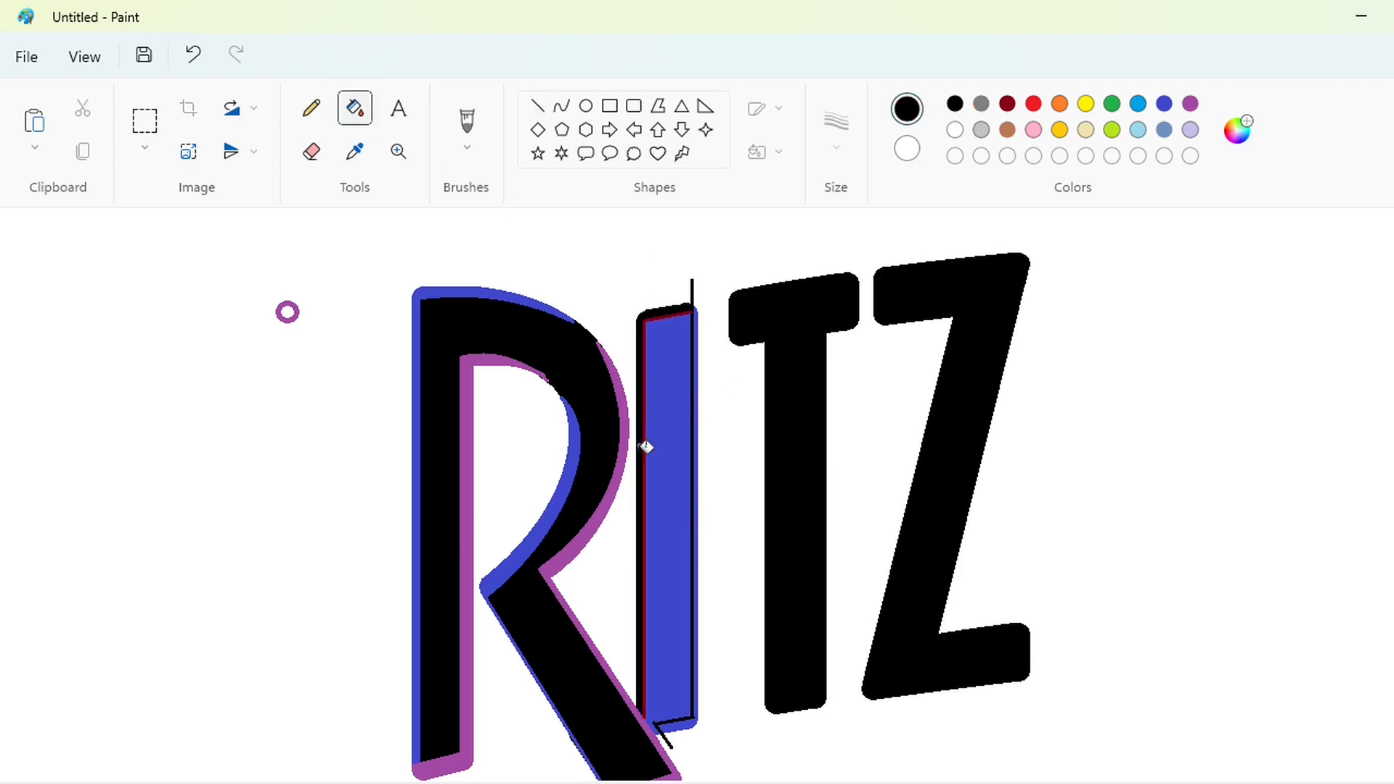
{"action": "key", "text": "ctrl+z"}
{"action": "left_click", "coordinate": [1007, 103]}
{"action": "left_click", "coordinate": [641, 466]}
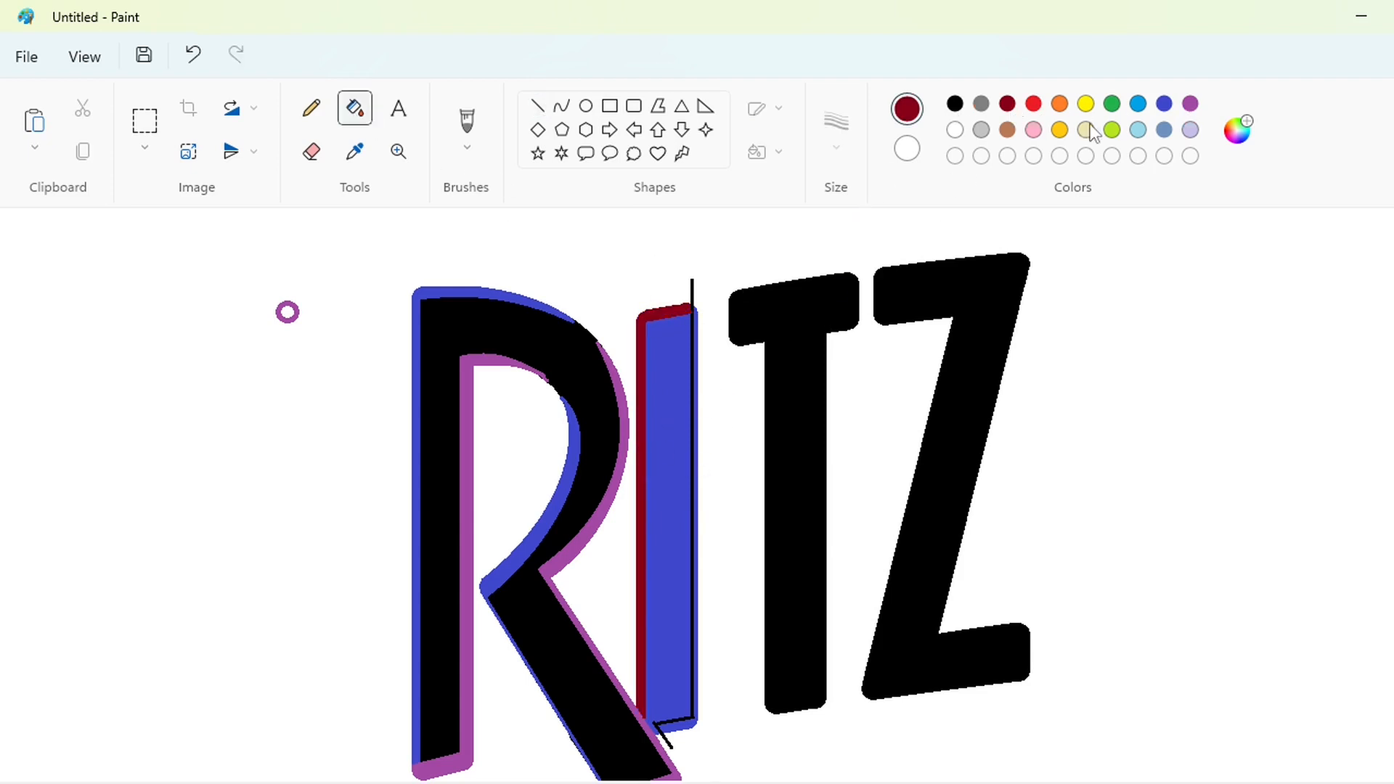
Fill the I's right and bottom edge strip black and erase the black line overshoot above its top.
{"action": "left_click", "coordinate": [955, 103]}
{"action": "left_click", "coordinate": [693, 603]}
{"action": "scroll", "coordinate": [1218, 712], "scroll_direction": "up", "scroll_amount": 3}
{"action": "scroll", "coordinate": [696, 508], "scroll_direction": "right", "scroll_amount": 5}
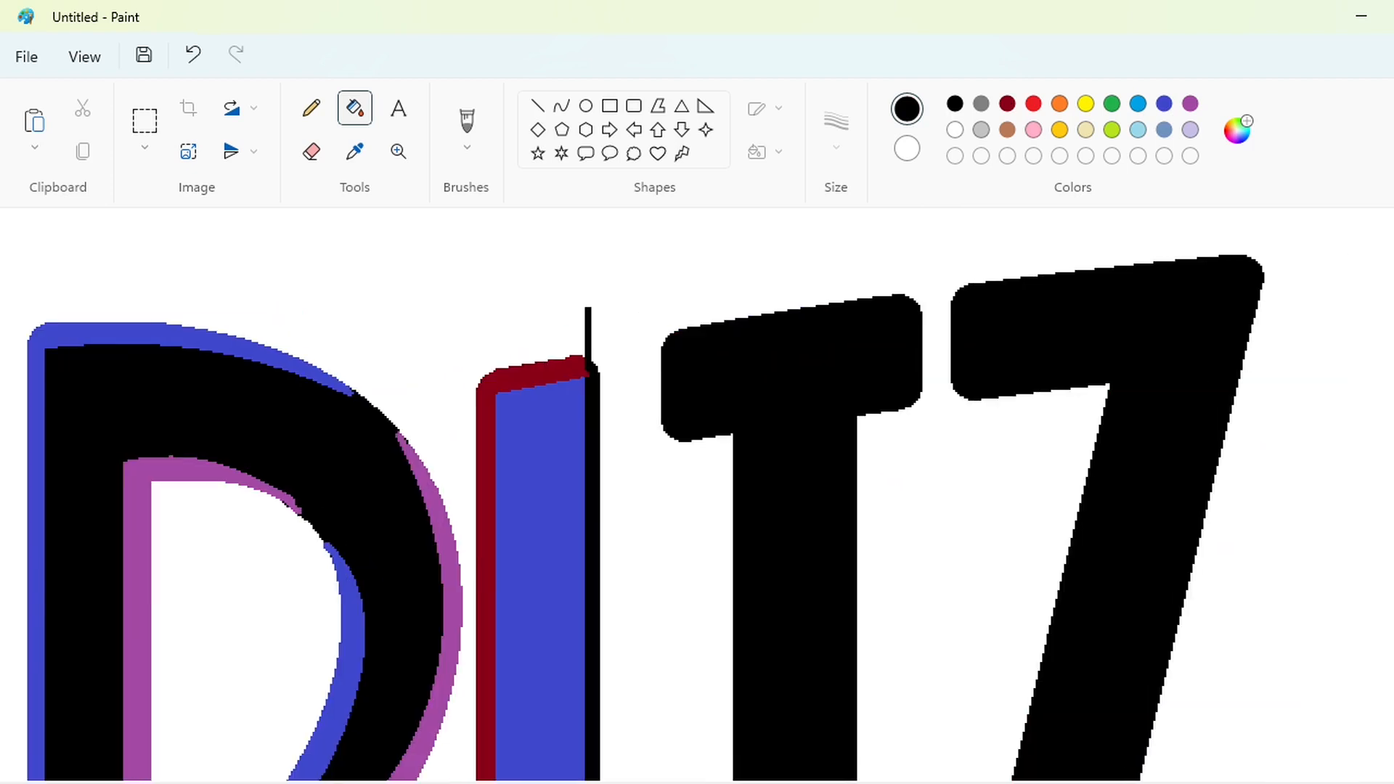
{"action": "left_click", "coordinate": [537, 106]}
{"action": "left_click", "coordinate": [955, 130]}
{"action": "left_click_drag", "start_coordinate": [593, 352], "coordinate": [574, 351]}
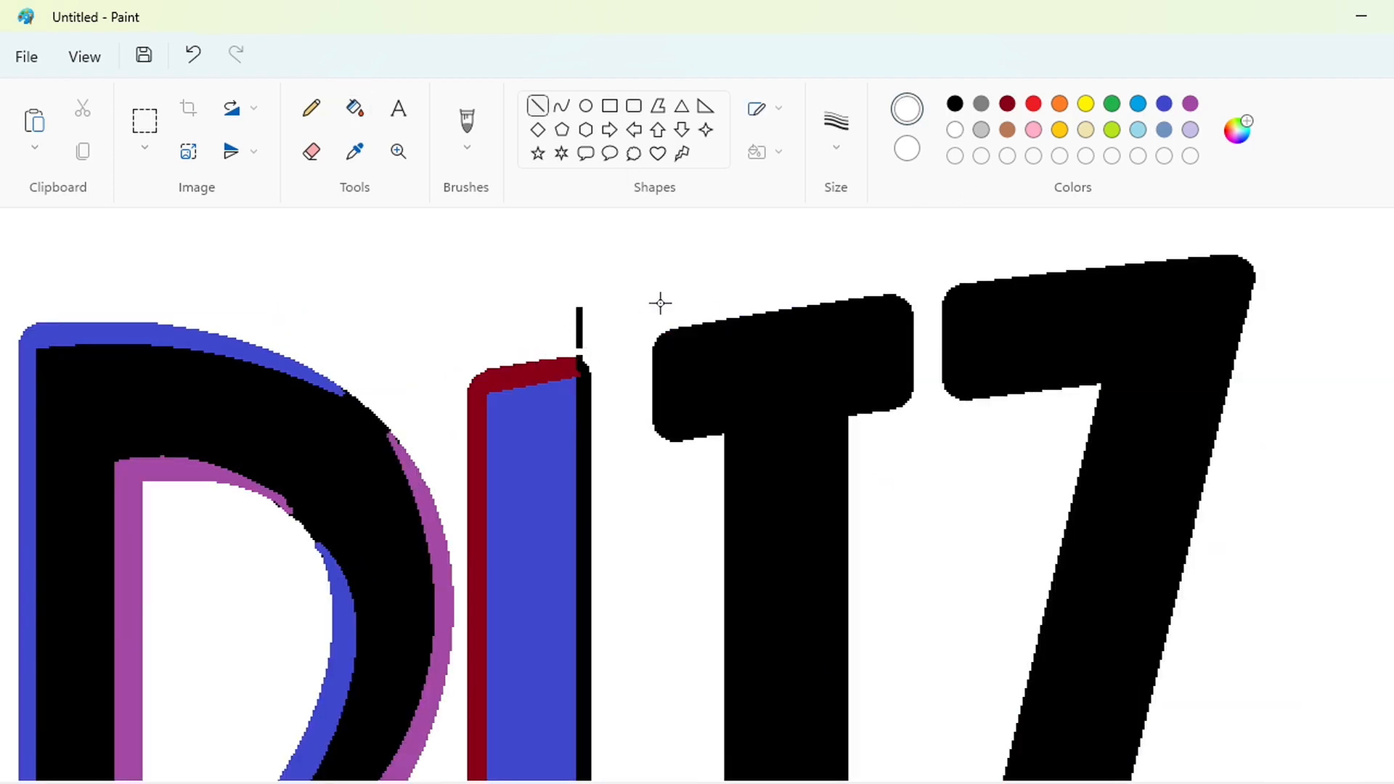
{"action": "left_click", "coordinate": [667, 339]}
{"action": "key", "text": "e"}
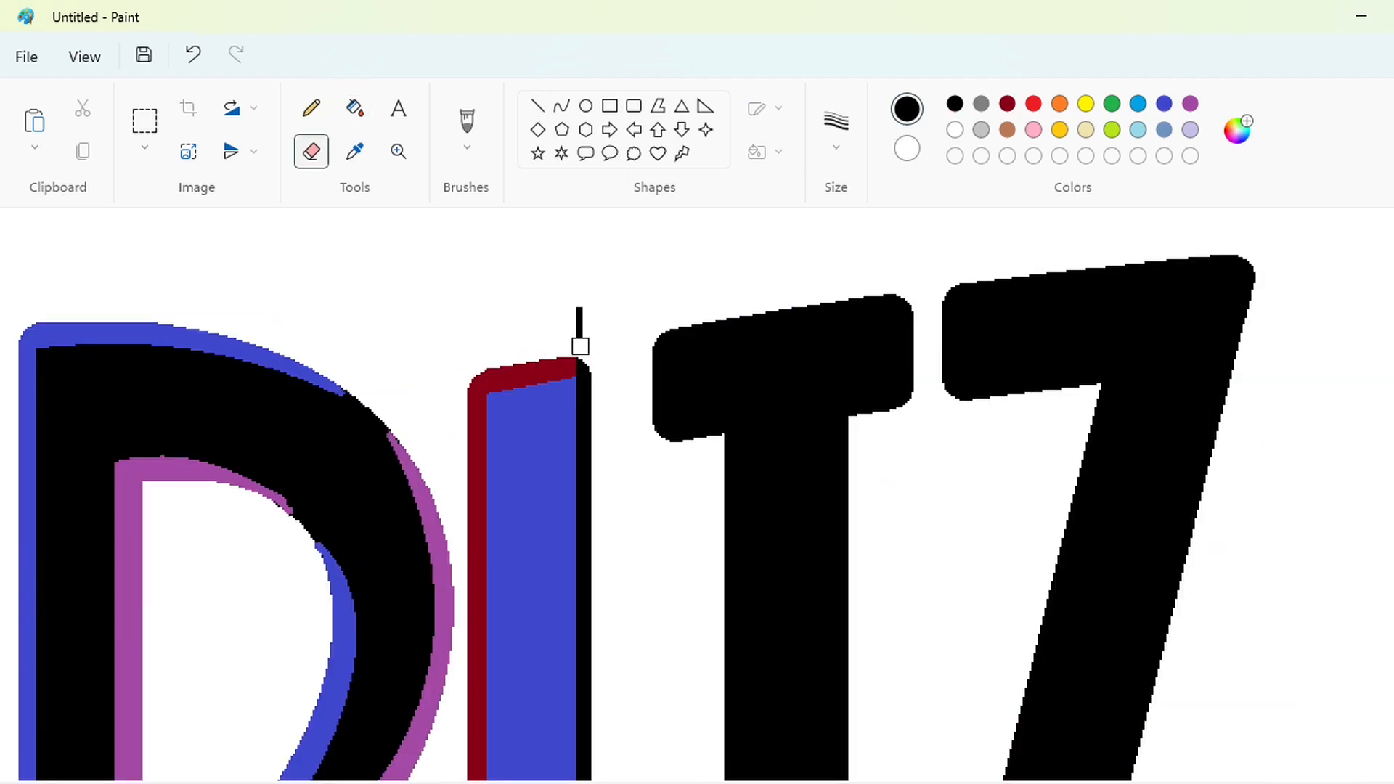
{"action": "left_click_drag", "start_coordinate": [579, 341], "coordinate": [579, 308]}
Cut the black line overshoot off the I's base with a white line and erase the leftover piece.
{"action": "scroll", "coordinate": [617, 371], "scroll_direction": "down", "scroll_amount": 5}
{"action": "left_click", "coordinate": [1164, 104]}
{"action": "left_click", "coordinate": [538, 106]}
{"action": "mouse_move", "coordinate": [537, 468]}
{"action": "left_mouse_down"}
{"action": "mouse_move", "coordinate": [501, 477]}
{"action": "mouse_move", "coordinate": [571, 501]}
{"action": "left_mouse_up"}
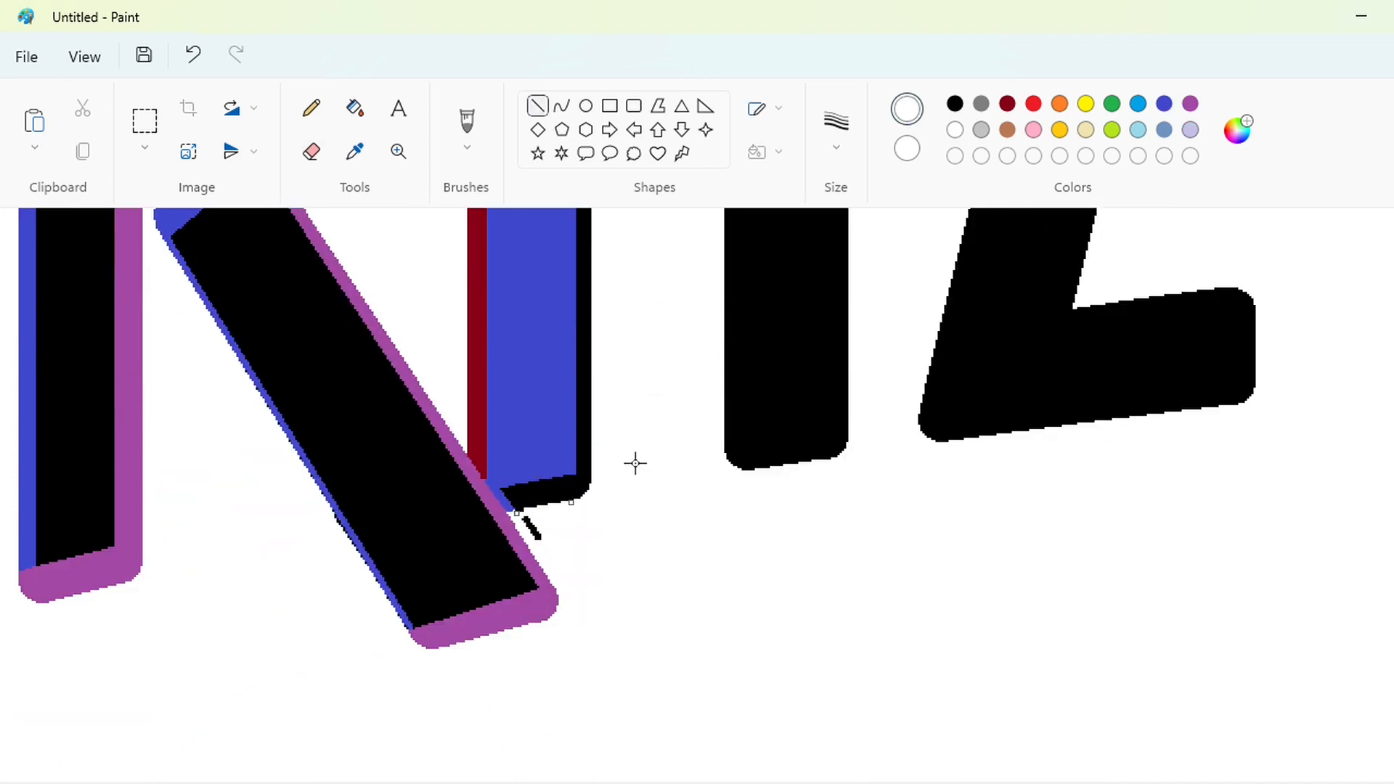
{"action": "left_click", "coordinate": [354, 107]}
{"action": "left_click", "coordinate": [311, 151]}
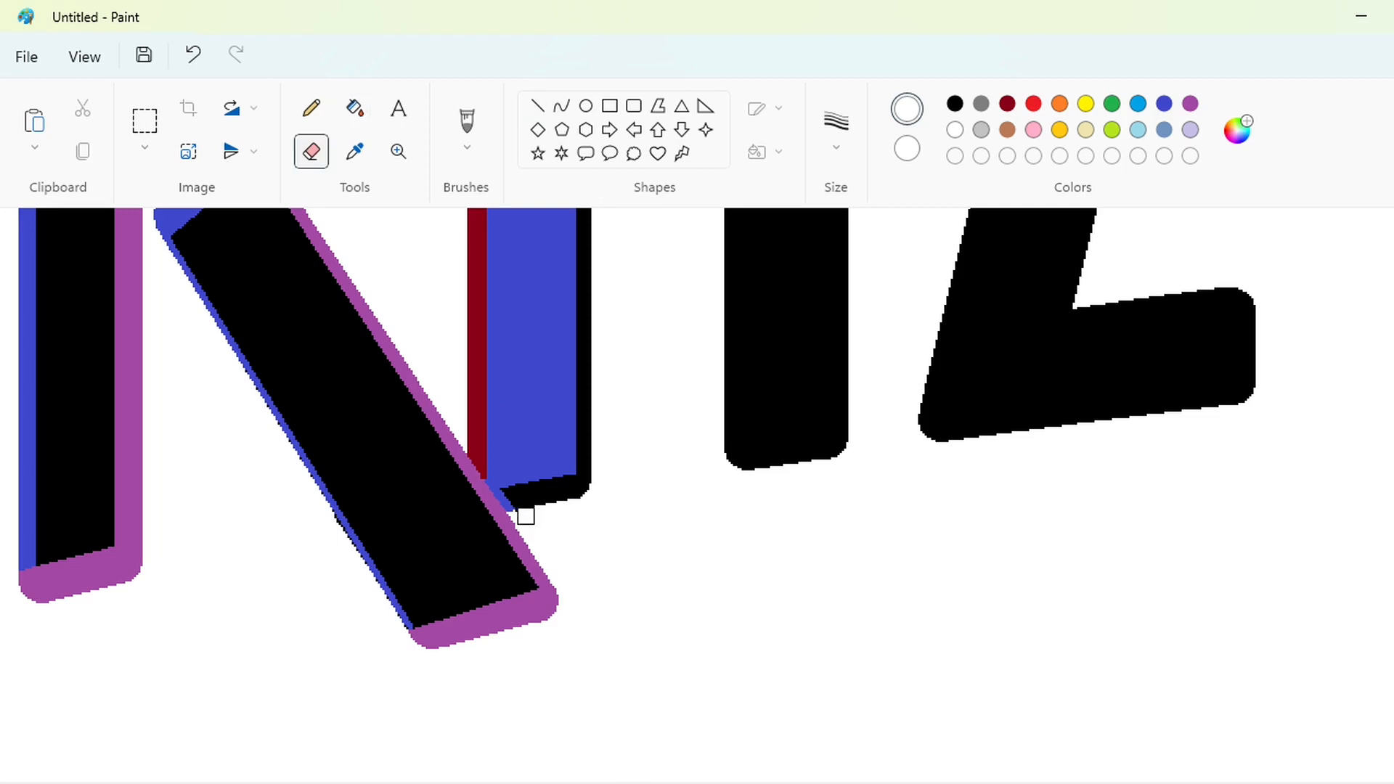
Draw purple guide lines just inside the T's right and bottom edges and fill the strips purple.
{"action": "scroll", "coordinate": [772, 610], "scroll_direction": "up", "scroll_amount": 2}
{"action": "scroll", "coordinate": [772, 610], "scroll_direction": "down", "scroll_amount": 2}
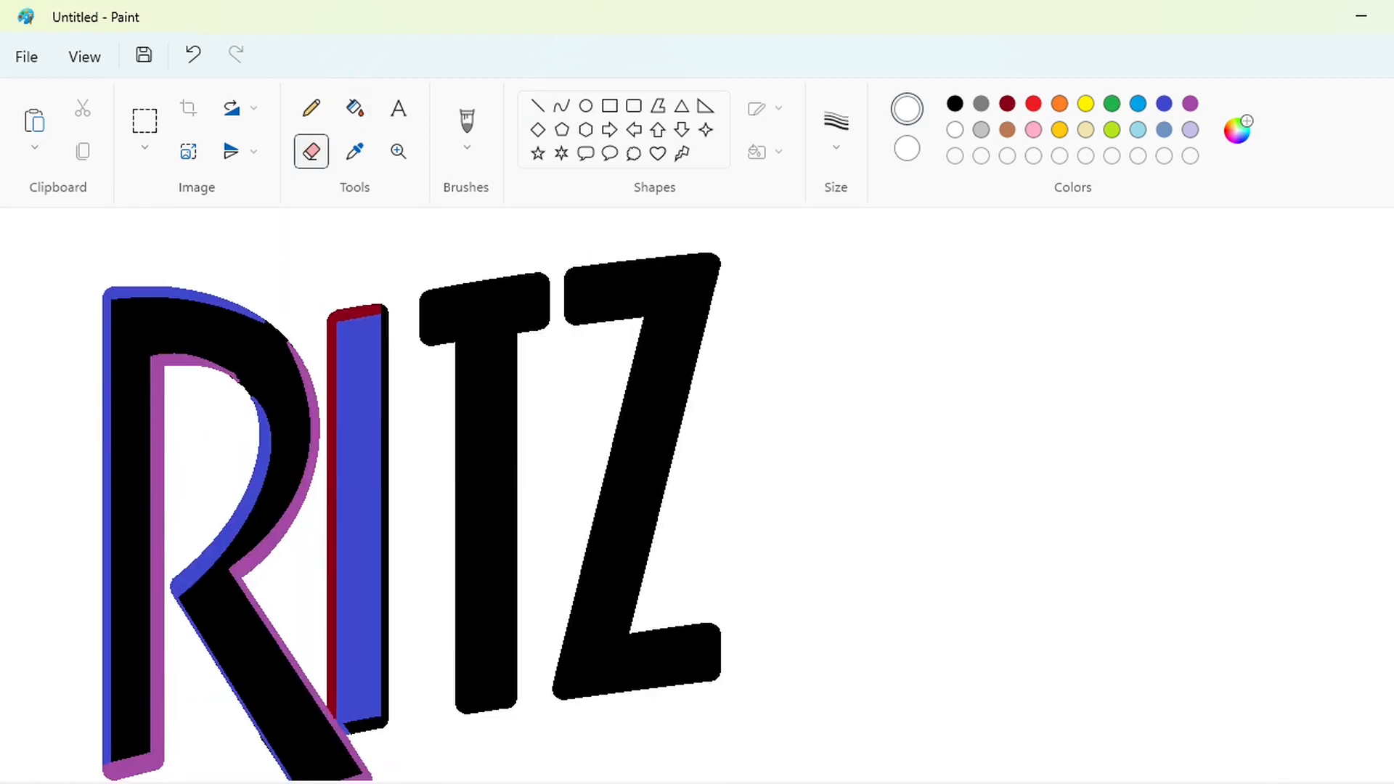
{"action": "scroll", "coordinate": [697, 493], "scroll_direction": "down", "scroll_amount": 2}
{"action": "scroll", "coordinate": [614, 309], "scroll_direction": "up", "scroll_amount": 2}
{"action": "left_click", "coordinate": [537, 106]}
{"action": "left_click", "coordinate": [1189, 103]}
{"action": "mouse_move", "coordinate": [448, 710]}
{"action": "left_mouse_down"}
{"action": "mouse_move", "coordinate": [510, 701]}
{"action": "mouse_move", "coordinate": [511, 326]}
{"action": "mouse_move", "coordinate": [543, 322]}
{"action": "mouse_move", "coordinate": [543, 263]}
{"action": "left_mouse_up"}
{"action": "left_click", "coordinate": [355, 108]}
{"action": "left_click", "coordinate": [552, 290]}
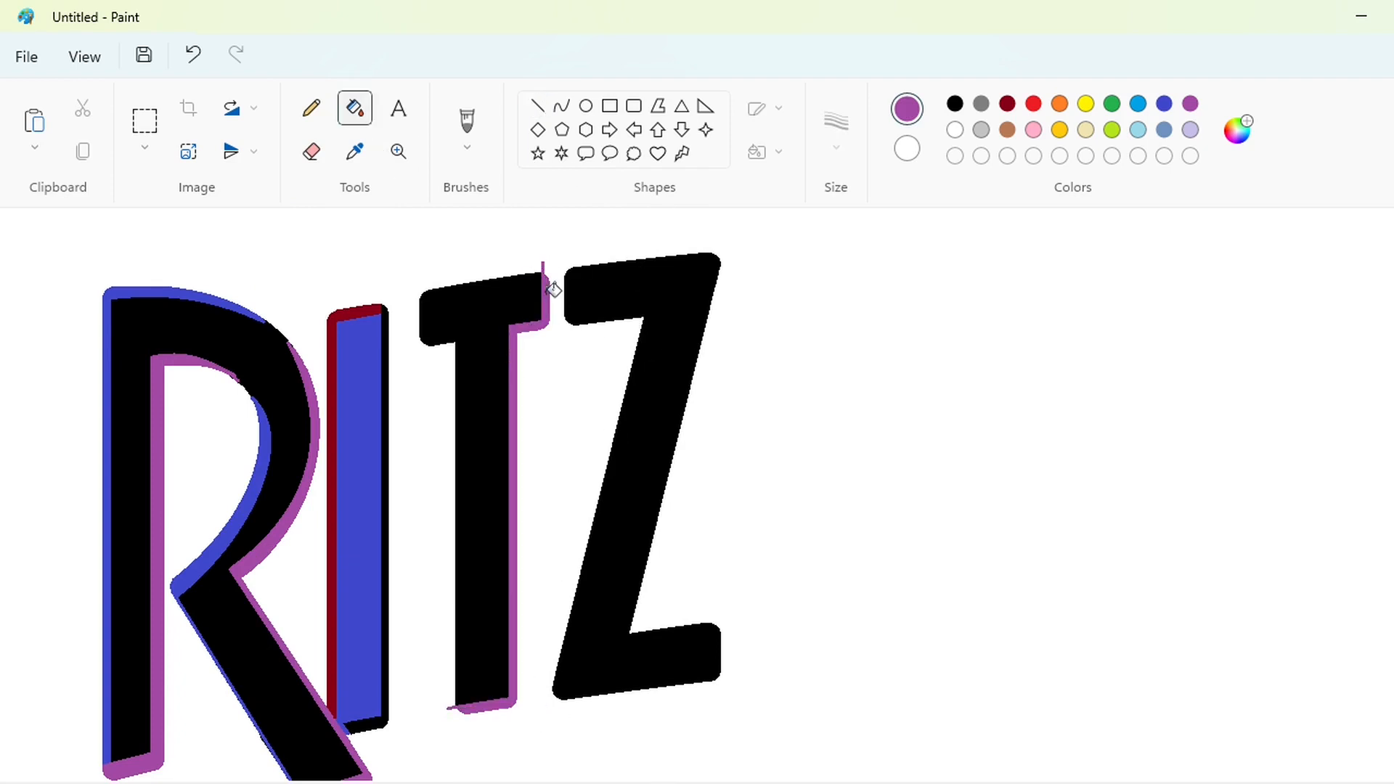
Add a purple edge strip along the underside of the T's left arm.
{"action": "left_click", "coordinate": [537, 105]}
{"action": "left_click_drag", "start_coordinate": [412, 341], "coordinate": [444, 339]}
{"action": "left_click", "coordinate": [363, 108]}
Draw blue guide lines inside the T's top and left edges and its stem's left edge, and fill these strips blue.
{"action": "left_click", "coordinate": [1164, 103]}
{"action": "left_click", "coordinate": [537, 105]}
{"action": "mouse_move", "coordinate": [426, 337]}
{"action": "left_mouse_down"}
{"action": "mouse_move", "coordinate": [426, 299]}
{"action": "mouse_move", "coordinate": [543, 280]}
{"action": "left_mouse_up"}
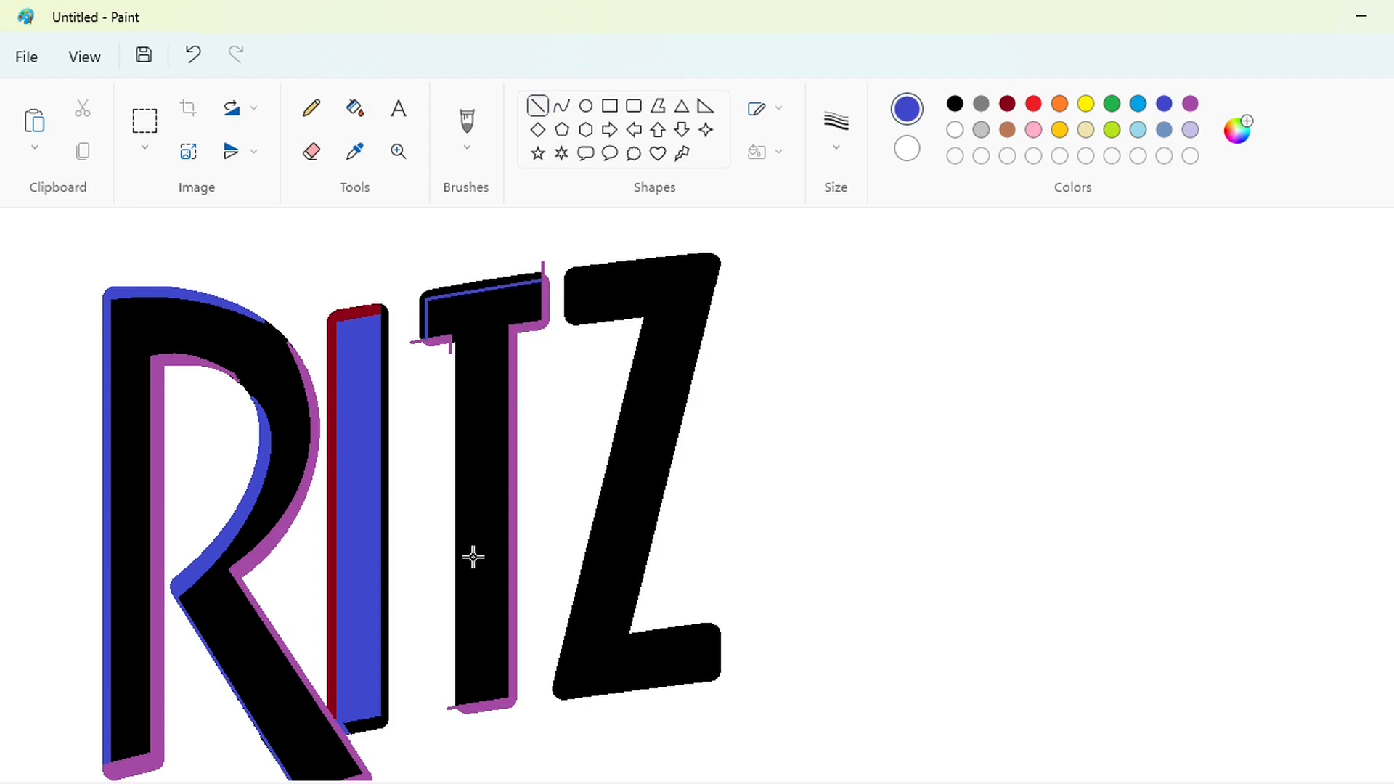
{"action": "left_click_drag", "start_coordinate": [467, 701], "coordinate": [467, 353]}
{"action": "left_click", "coordinate": [535, 353]}
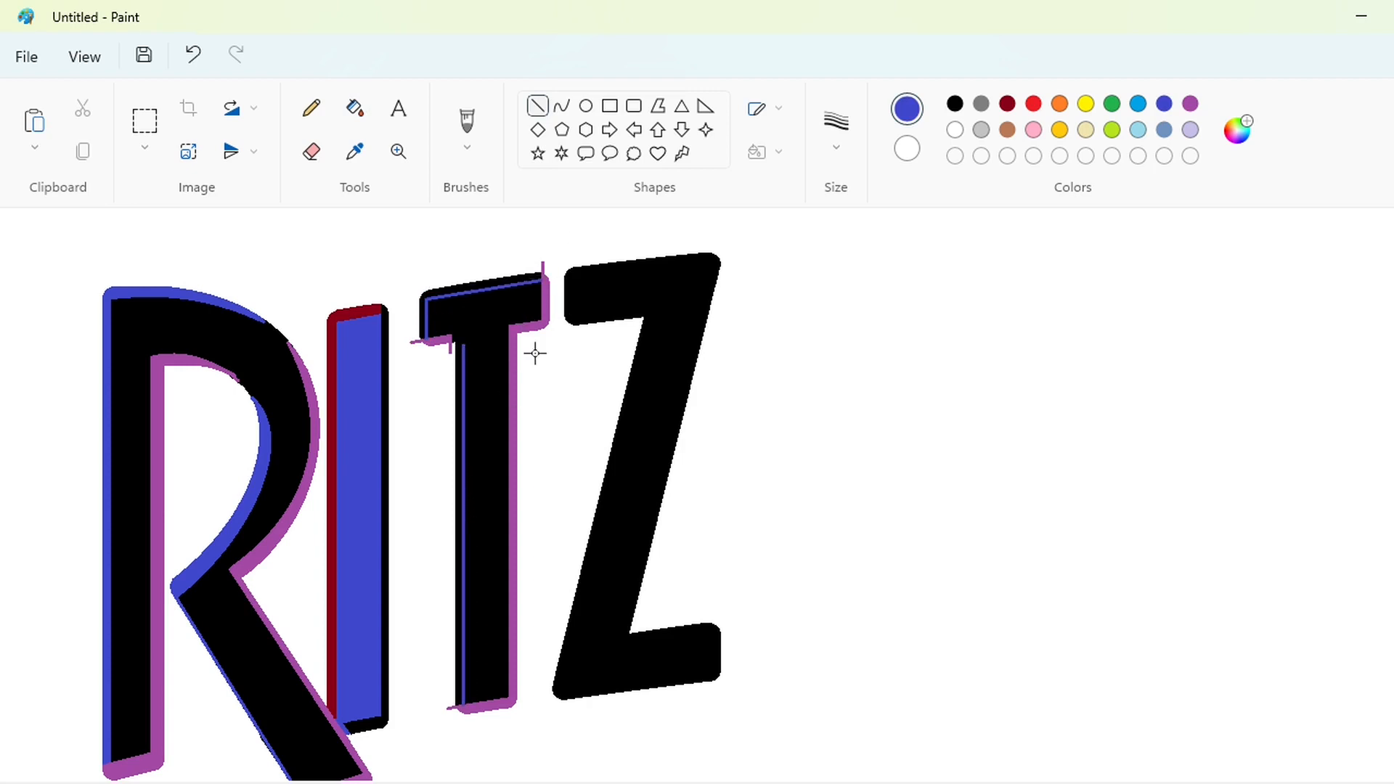
{"action": "left_click", "coordinate": [354, 107]}
{"action": "left_click", "coordinate": [460, 367]}
{"action": "left_click", "coordinate": [430, 301]}
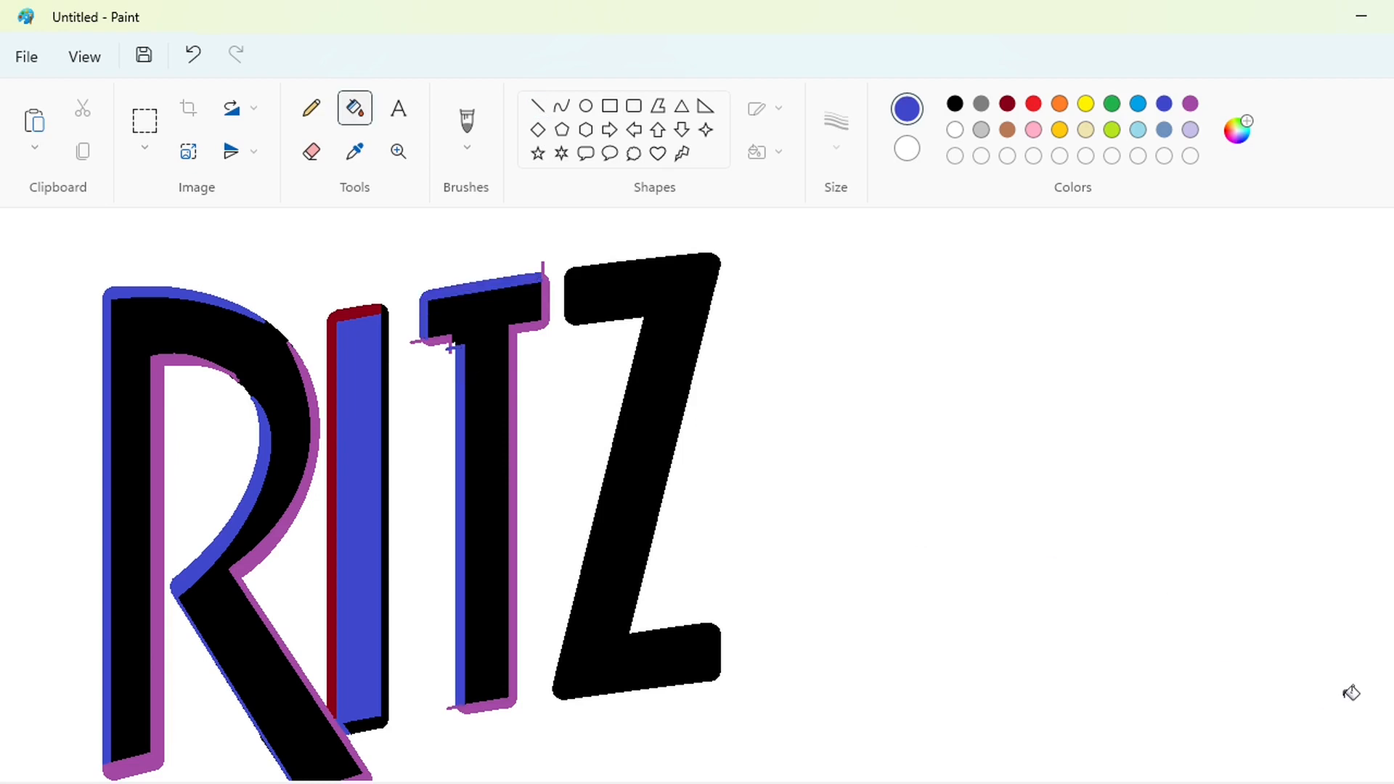
Remove the blue and purple line overshoots around the T with white lines, white fills and the eraser.
{"action": "key", "text": "ctrl+Page_Up"}
{"action": "left_click", "coordinate": [537, 106]}
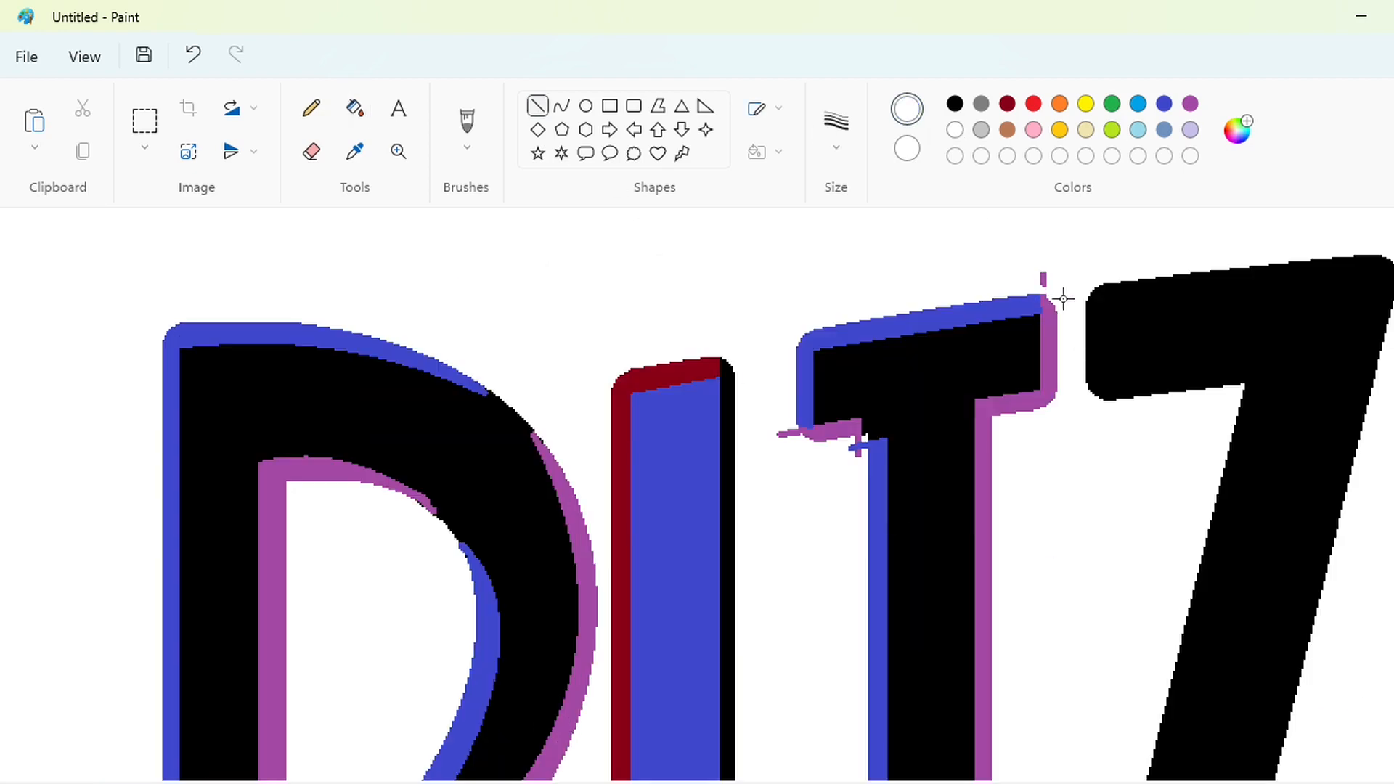
{"action": "left_click_drag", "start_coordinate": [833, 442], "coordinate": [864, 436]}
{"action": "scroll", "coordinate": [865, 607], "scroll_direction": "down", "scroll_amount": 5}
{"action": "left_click", "coordinate": [355, 108]}
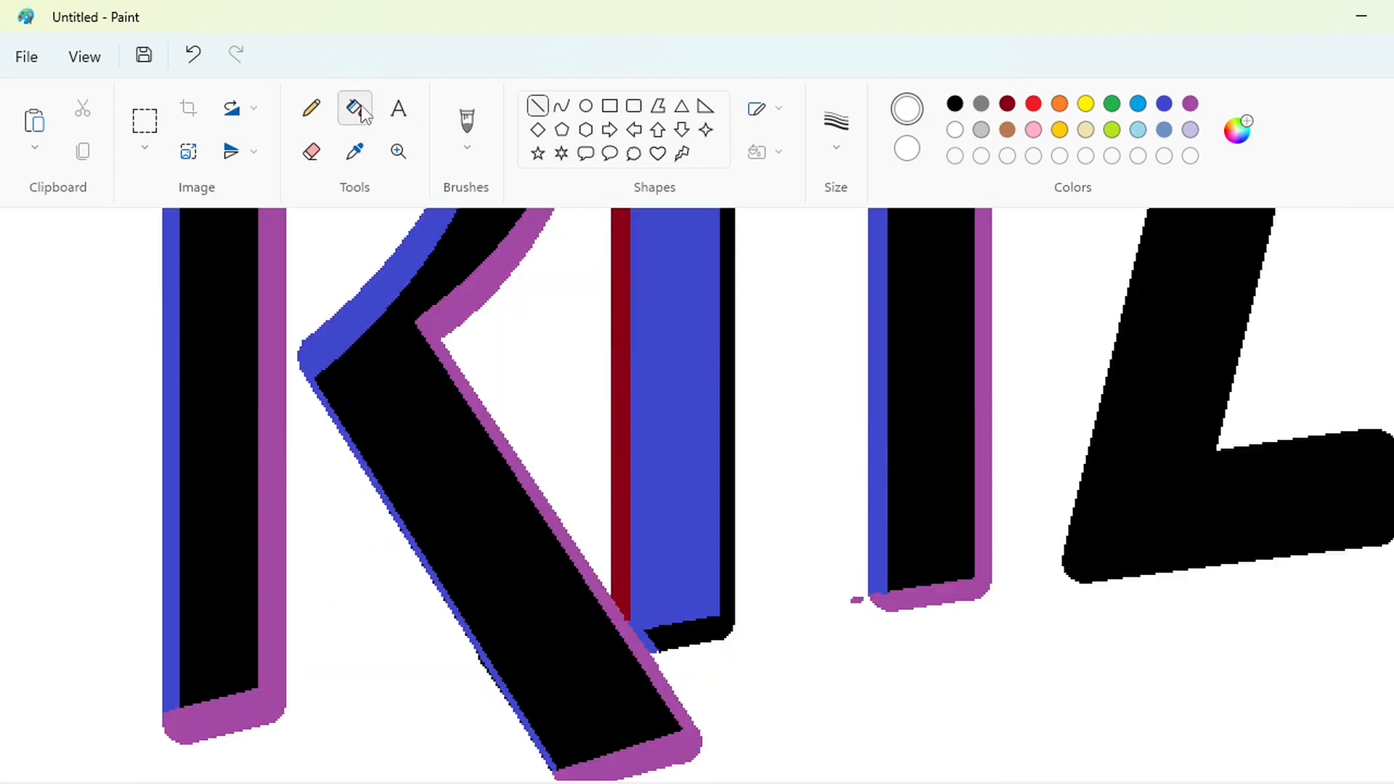
{"action": "scroll", "coordinate": [1032, 415], "scroll_direction": "up", "scroll_amount": 5}
{"action": "left_click", "coordinate": [855, 449]}
{"action": "left_click", "coordinate": [784, 434]}
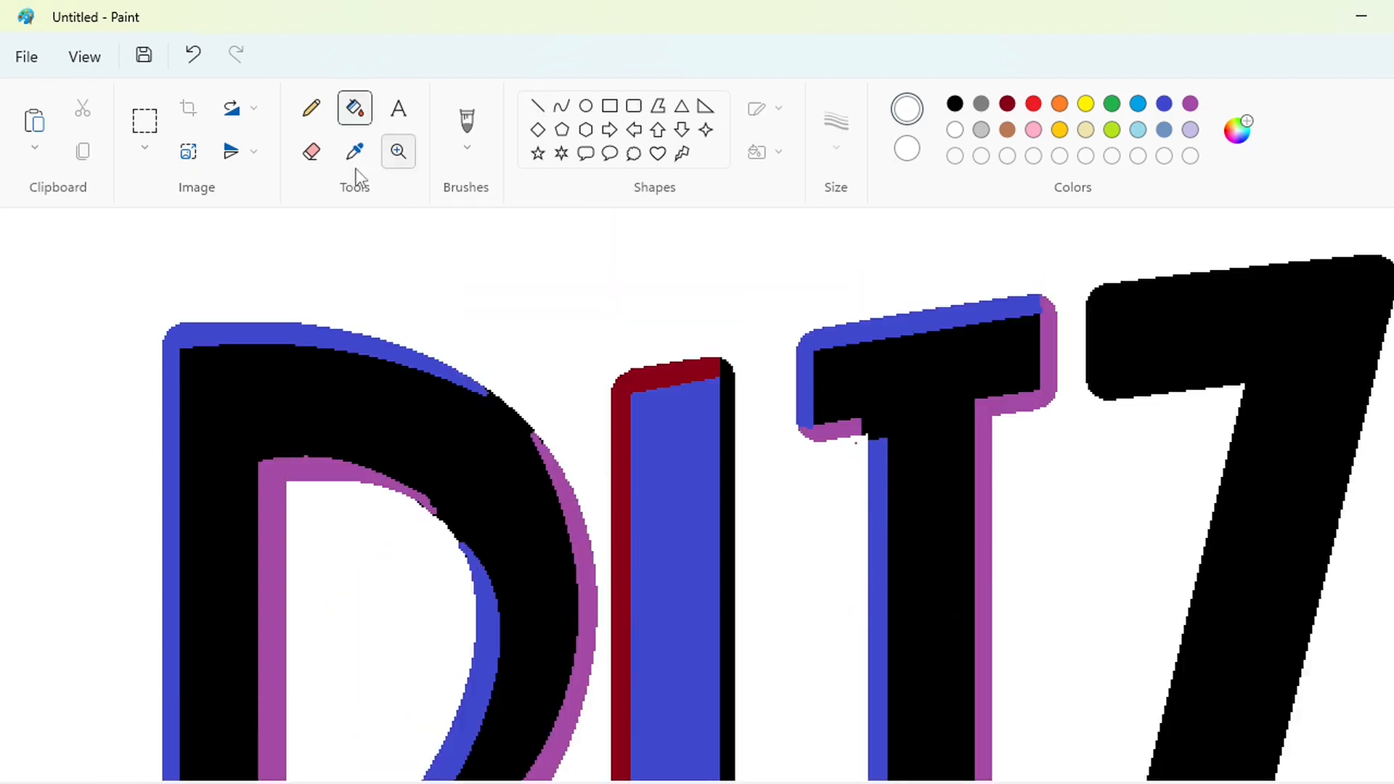
{"action": "left_click", "coordinate": [312, 151]}
{"action": "scroll", "coordinate": [1166, 668], "scroll_direction": "down", "scroll_amount": 2}
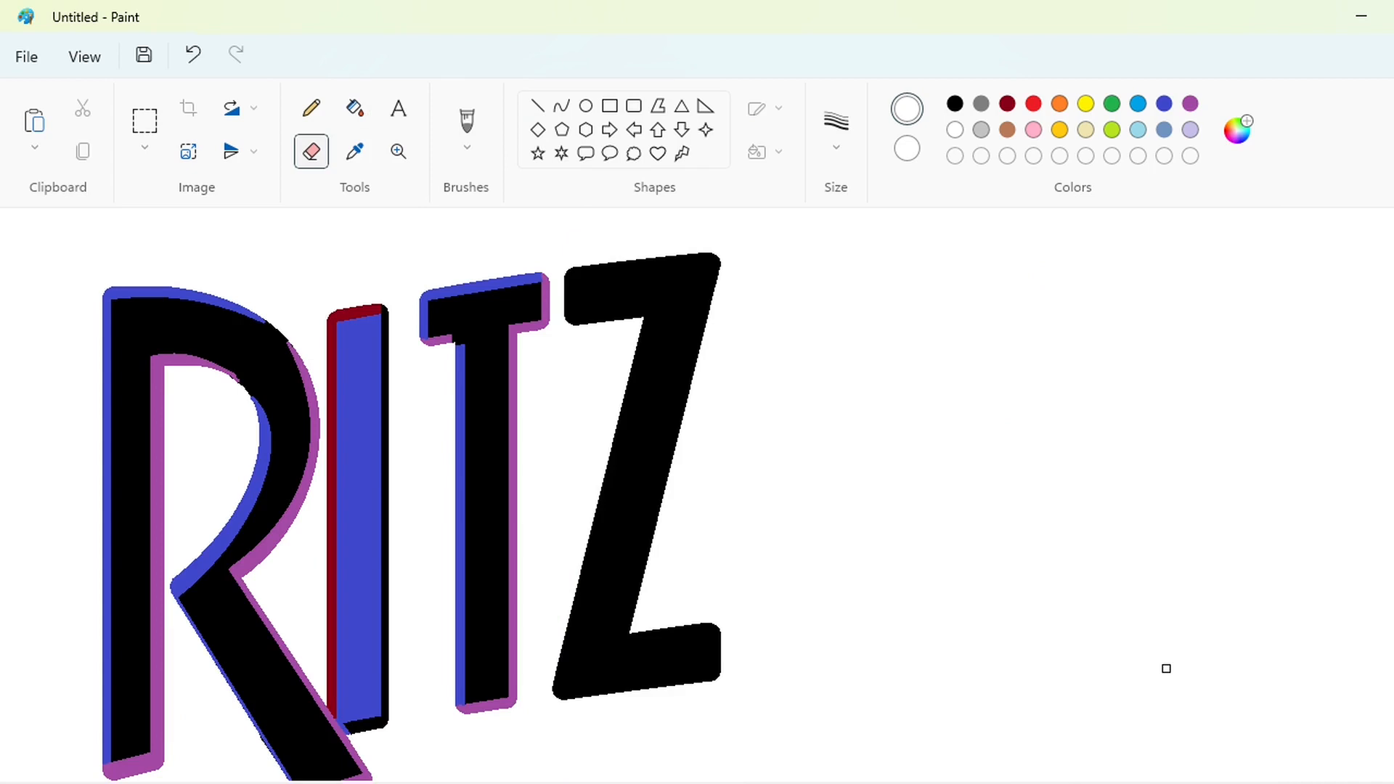
Draw purple guide lines inside the Z's right edges and the undersides of its bars, and fill the strips purple.
{"action": "left_click", "coordinate": [538, 105]}
{"action": "left_click", "coordinate": [1190, 103]}
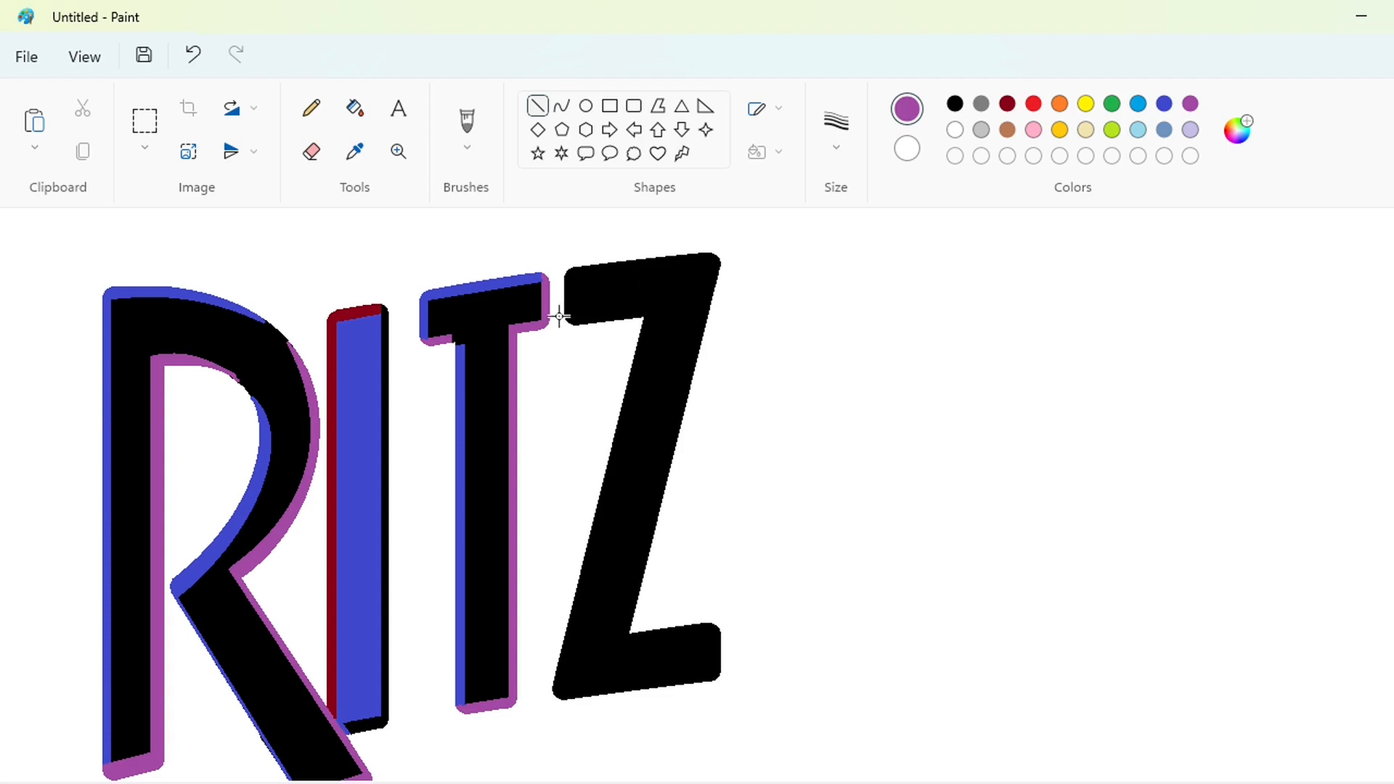
{"action": "left_click_drag", "start_coordinate": [559, 317], "coordinate": [633, 317]}
{"action": "mouse_move", "coordinate": [551, 691]}
{"action": "left_mouse_down"}
{"action": "mouse_move", "coordinate": [707, 671]}
{"action": "mouse_move", "coordinate": [711, 601]}
{"action": "left_mouse_up"}
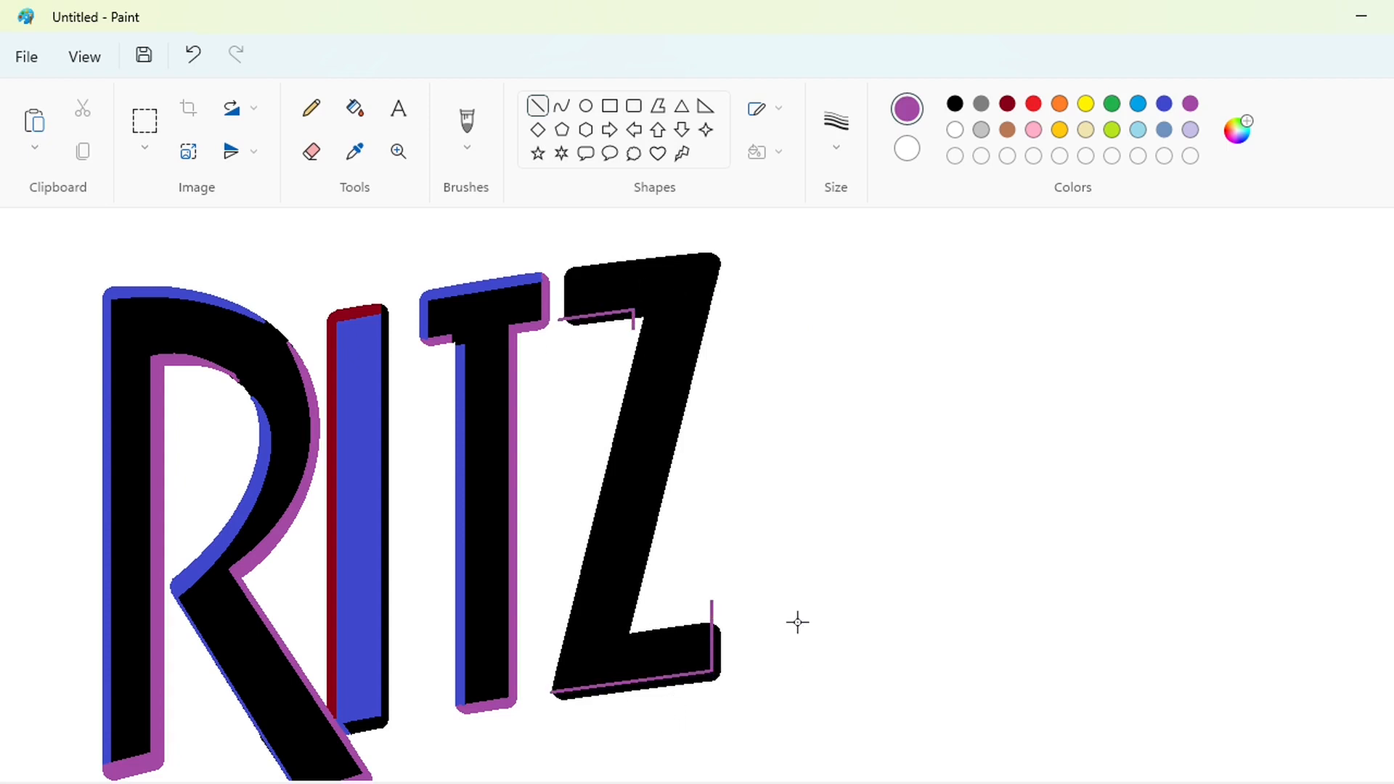
{"action": "left_click_drag", "start_coordinate": [717, 243], "coordinate": [622, 626]}
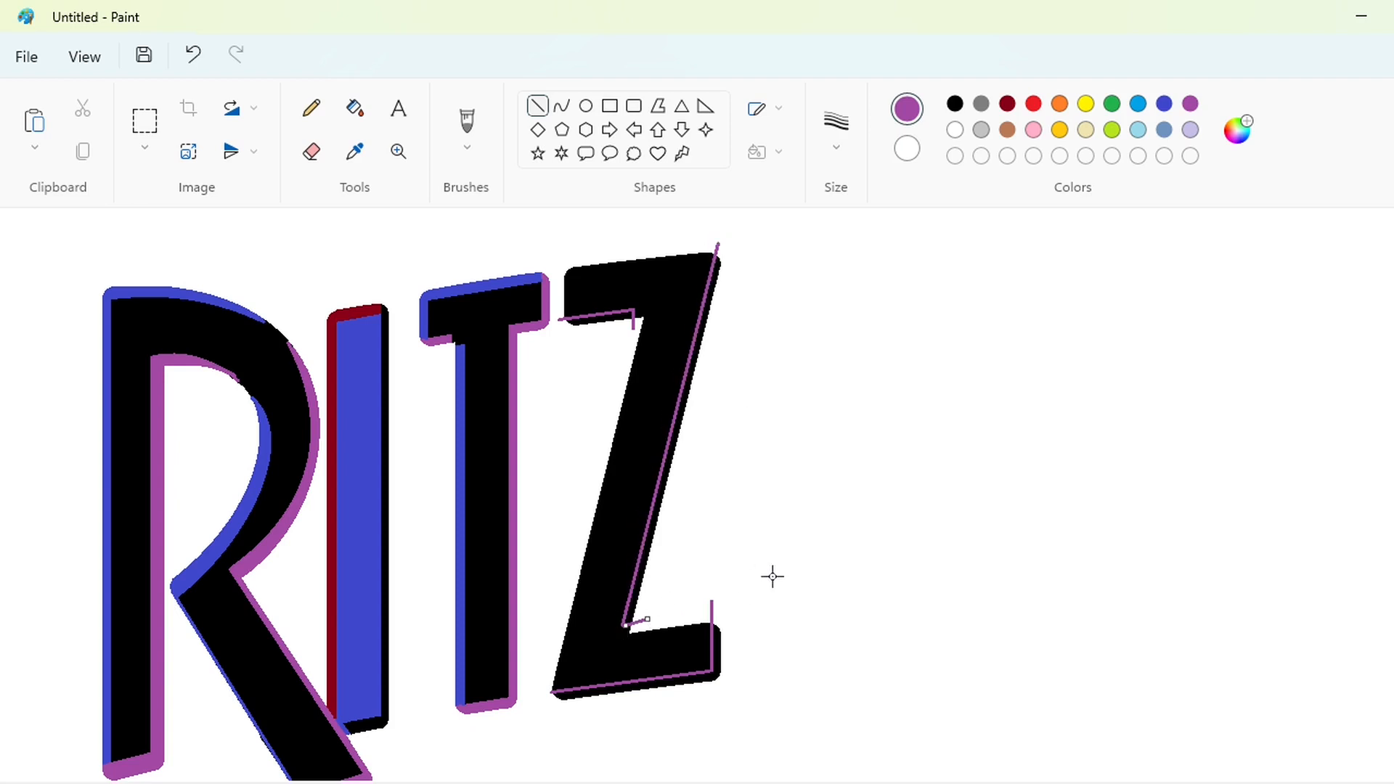
{"action": "left_click", "coordinate": [355, 107]}
{"action": "left_click", "coordinate": [701, 301]}
Draw blue guide lines inside the Z's top and left edges and atop its lower bar, and fill the strips blue.
{"action": "left_click", "coordinate": [1163, 104]}
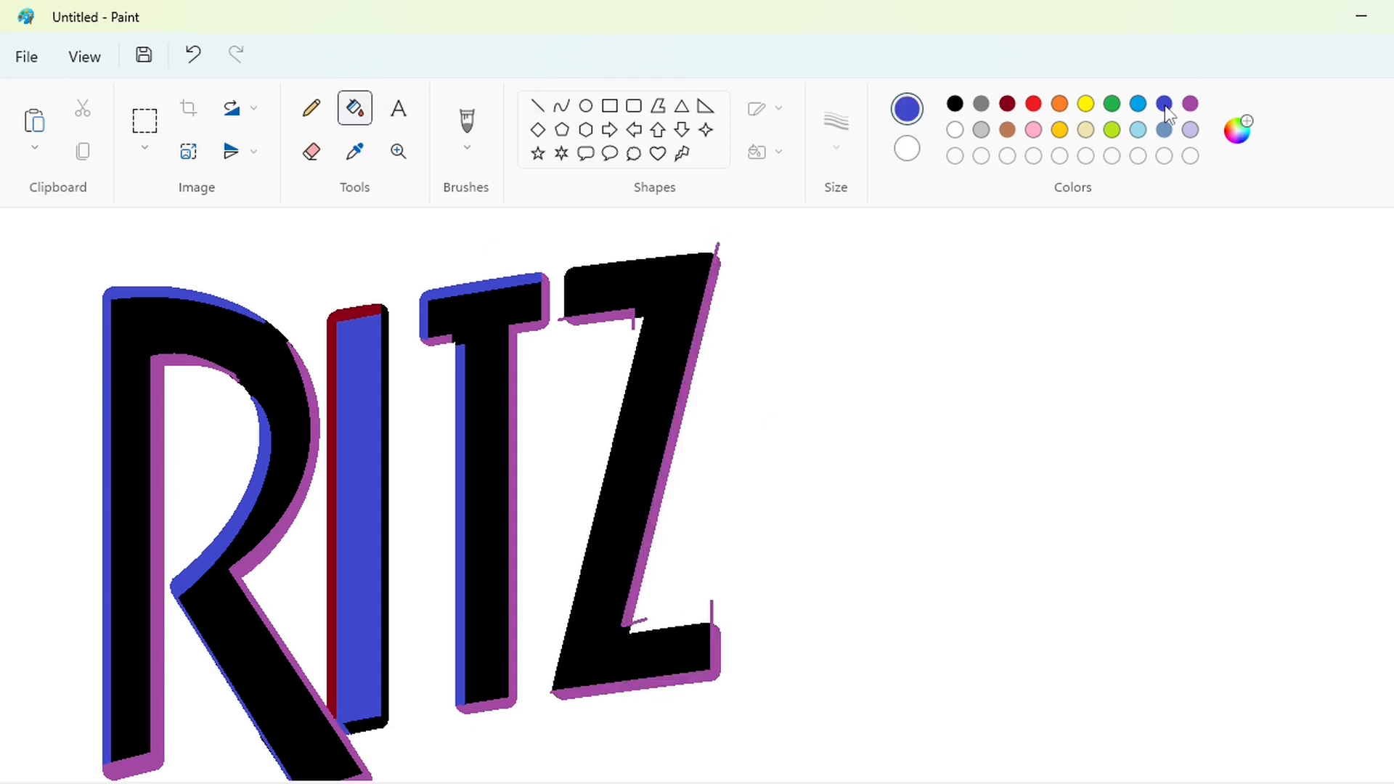
{"action": "left_click", "coordinate": [538, 105]}
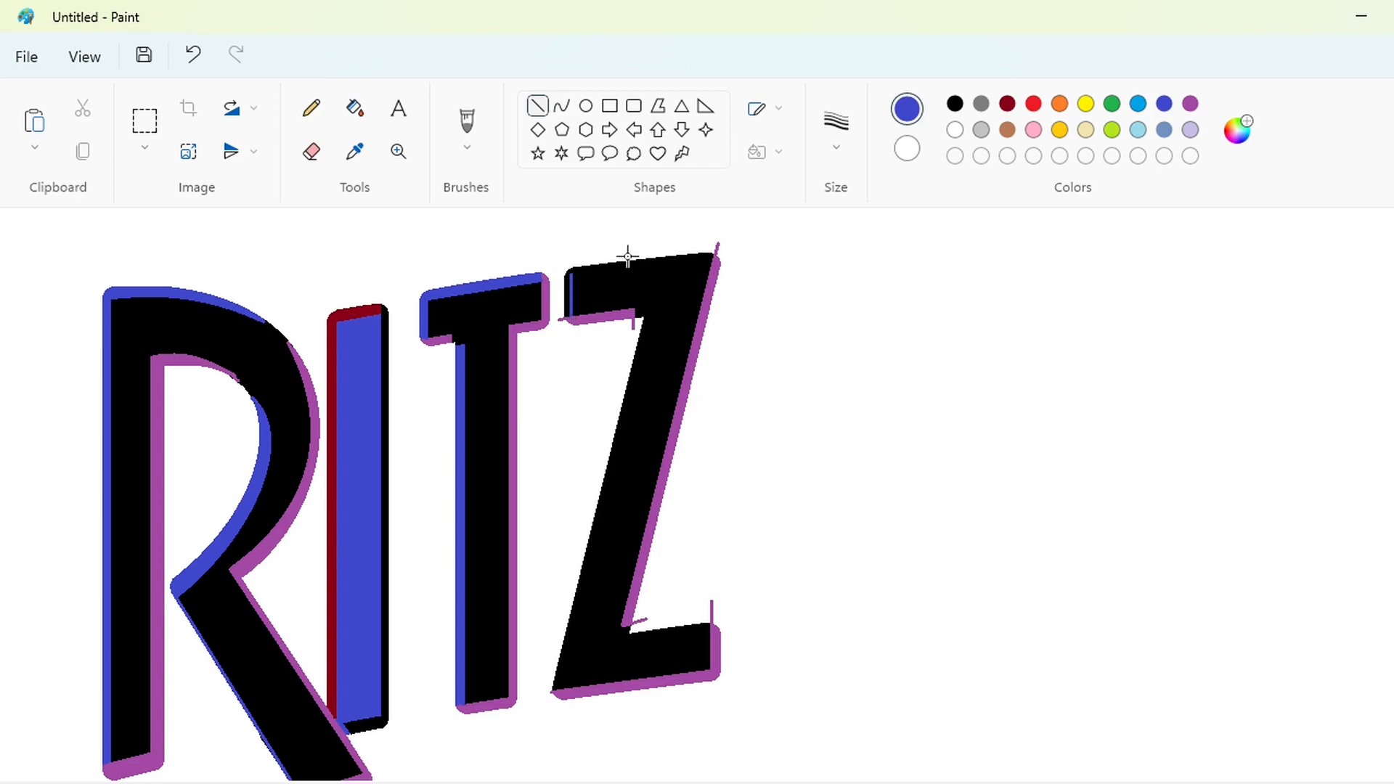
{"action": "left_click_drag", "start_coordinate": [570, 272], "coordinate": [714, 257]}
{"action": "left_click_drag", "start_coordinate": [559, 693], "coordinate": [647, 331]}
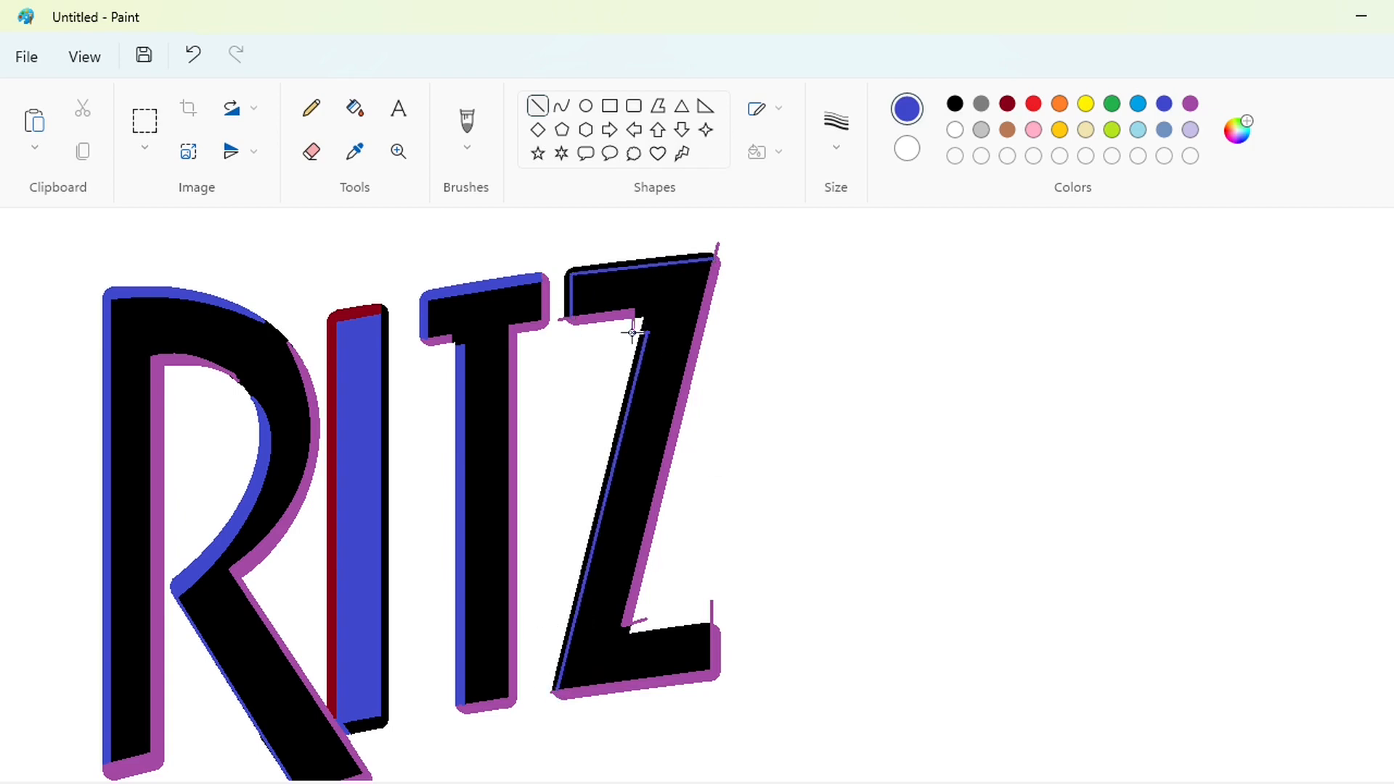
{"action": "left_click_drag", "start_coordinate": [644, 638], "coordinate": [711, 626]}
{"action": "left_click", "coordinate": [355, 108]}
{"action": "left_click", "coordinate": [574, 270]}
{"action": "left_click", "coordinate": [602, 471]}
{"action": "left_click", "coordinate": [675, 630]}
Separate the line overshoots around the Z's upper half with white lines and fill them white.
{"action": "scroll", "coordinate": [1115, 690], "scroll_direction": "up", "scroll_amount": 2}
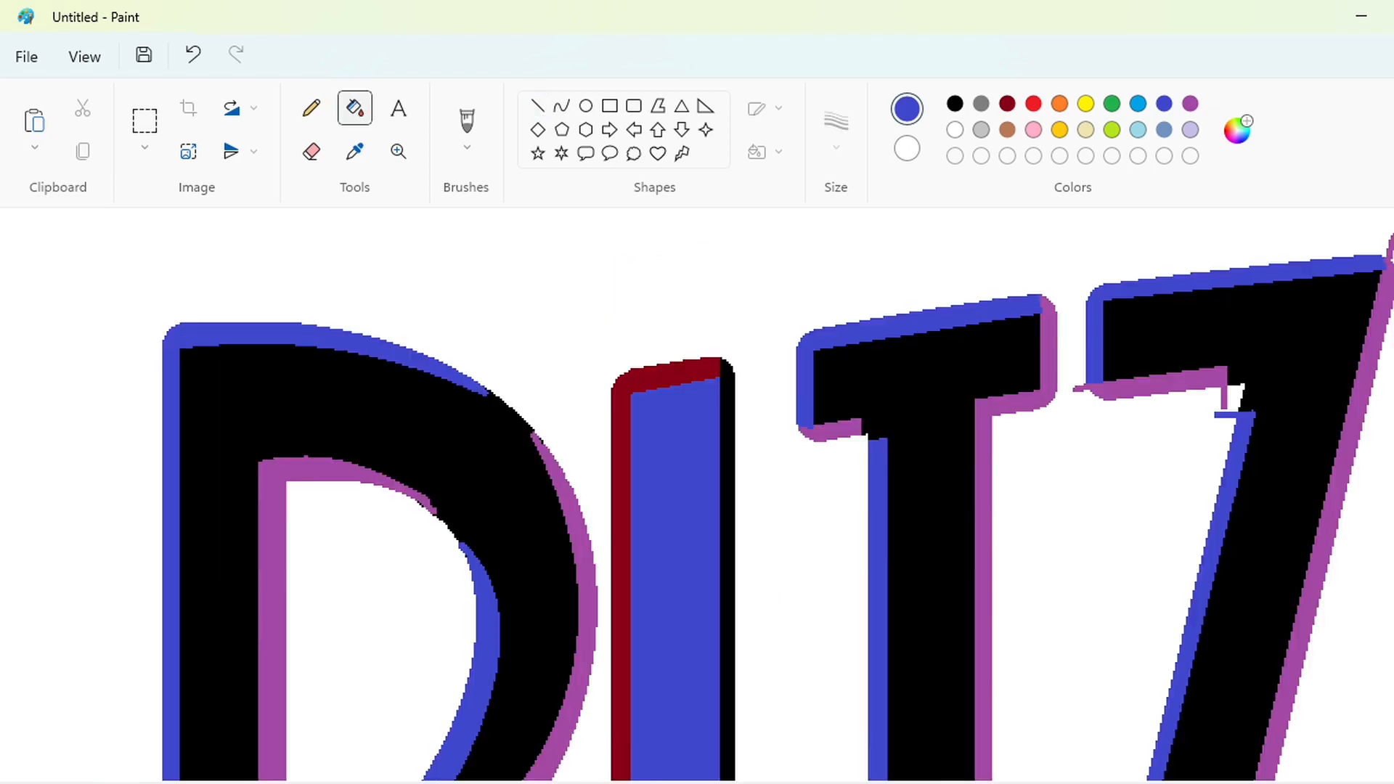
{"action": "scroll", "coordinate": [1115, 689], "scroll_direction": "right", "scroll_amount": 5}
{"action": "left_click", "coordinate": [537, 105]}
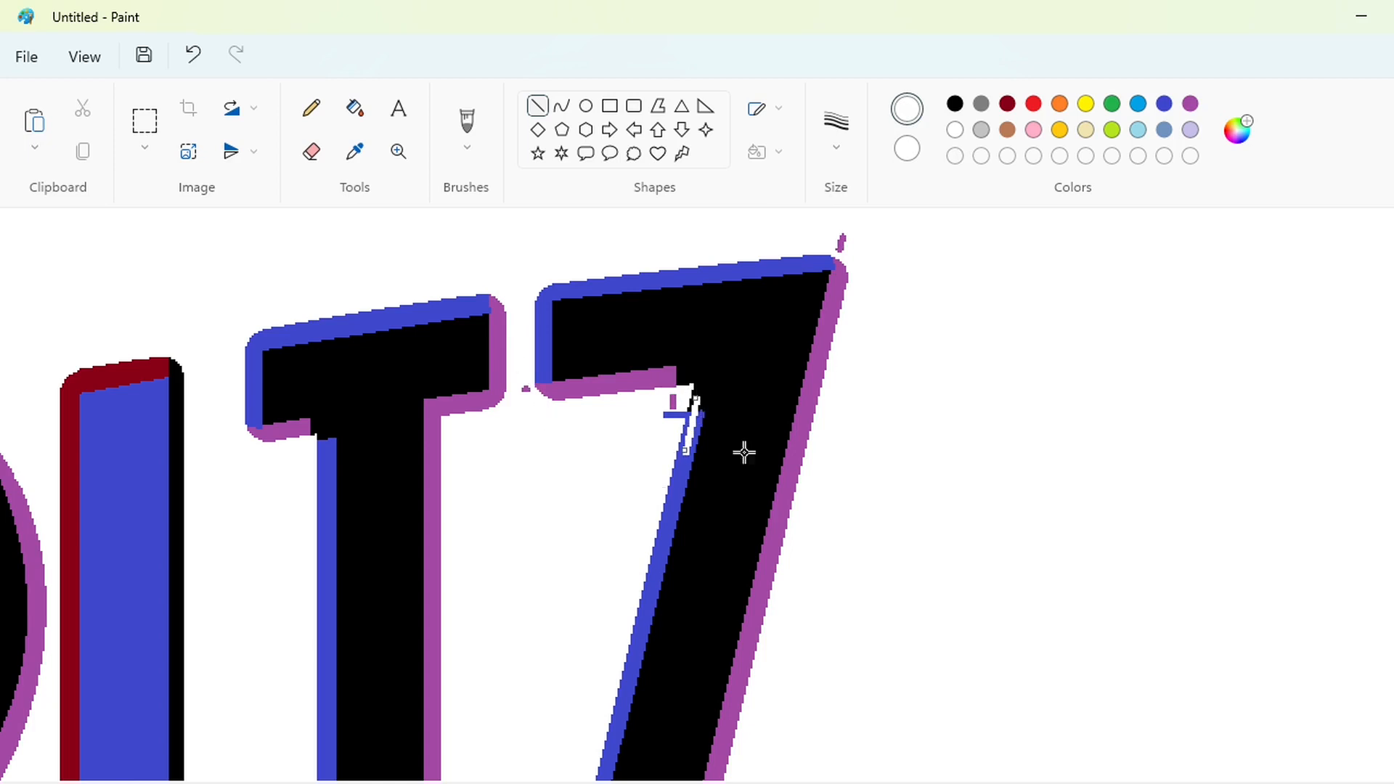
{"action": "left_click", "coordinate": [355, 109]}
{"action": "left_click", "coordinate": [675, 406]}
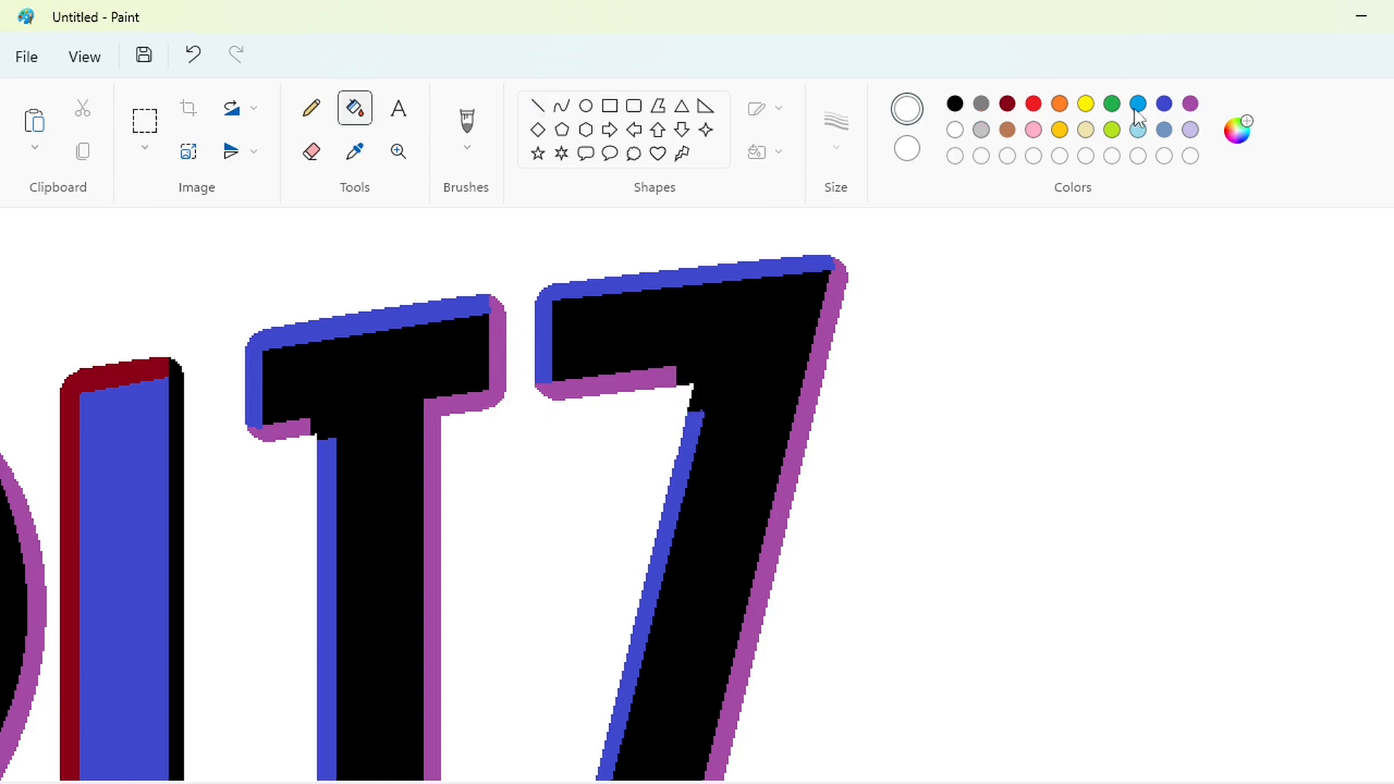
Remove the purple line overshoots around the Z's lower bar and bottom-left corner with white lines and white fills.
{"action": "left_click", "coordinate": [1190, 103]}
{"action": "left_click", "coordinate": [538, 105]}
{"action": "scroll", "coordinate": [911, 304], "scroll_direction": "down", "scroll_amount": 8}
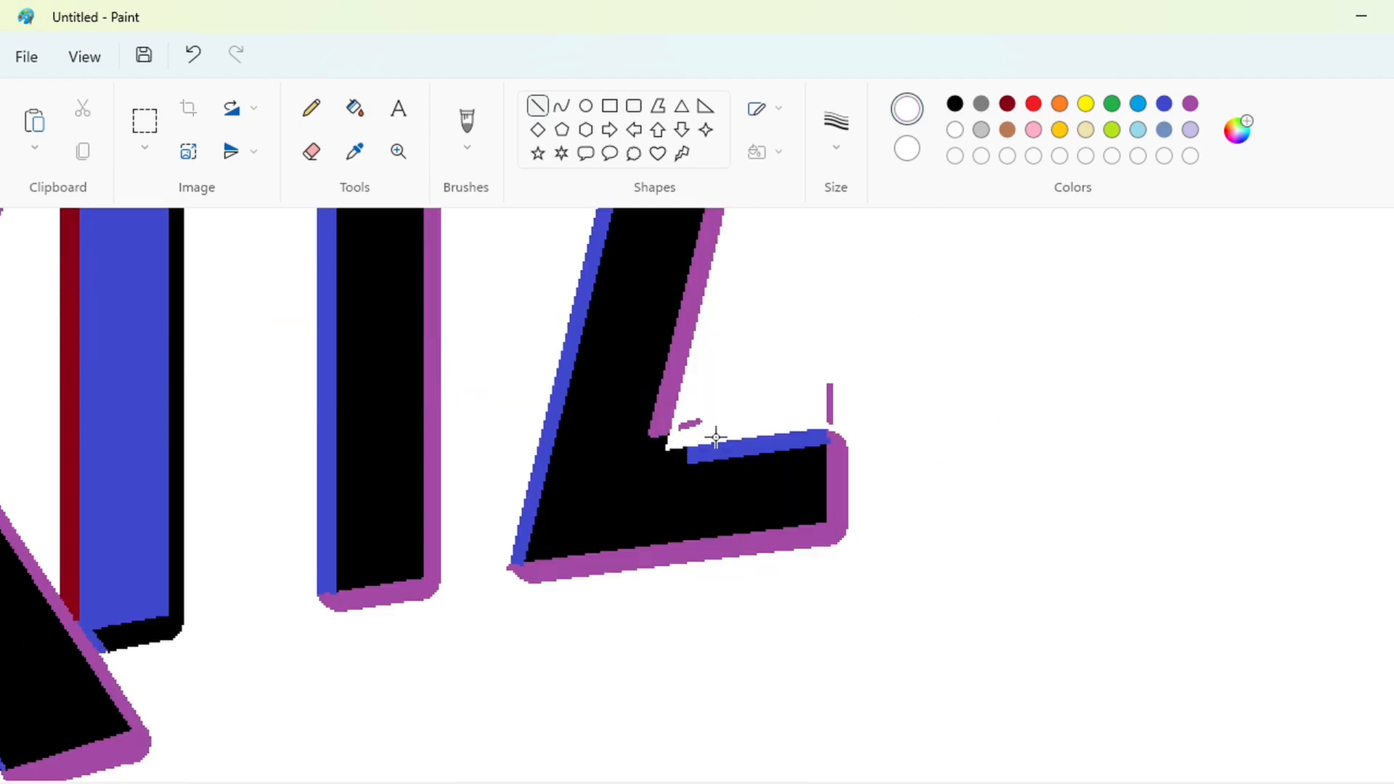
{"action": "left_click", "coordinate": [355, 108]}
{"action": "key", "text": "ctrl+z"}
{"action": "key", "text": "ctrl+z"}
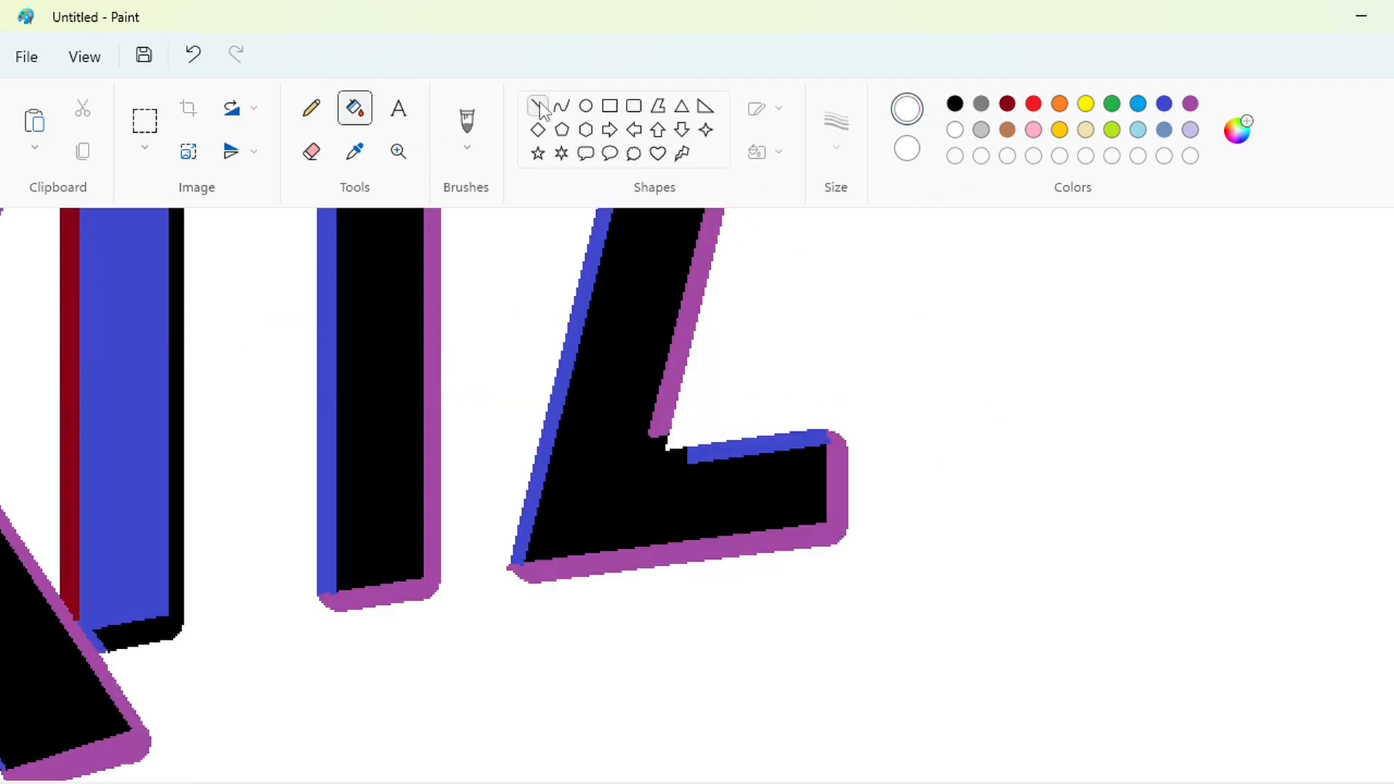
{"action": "left_click", "coordinate": [537, 105]}
{"action": "left_click", "coordinate": [1188, 106]}
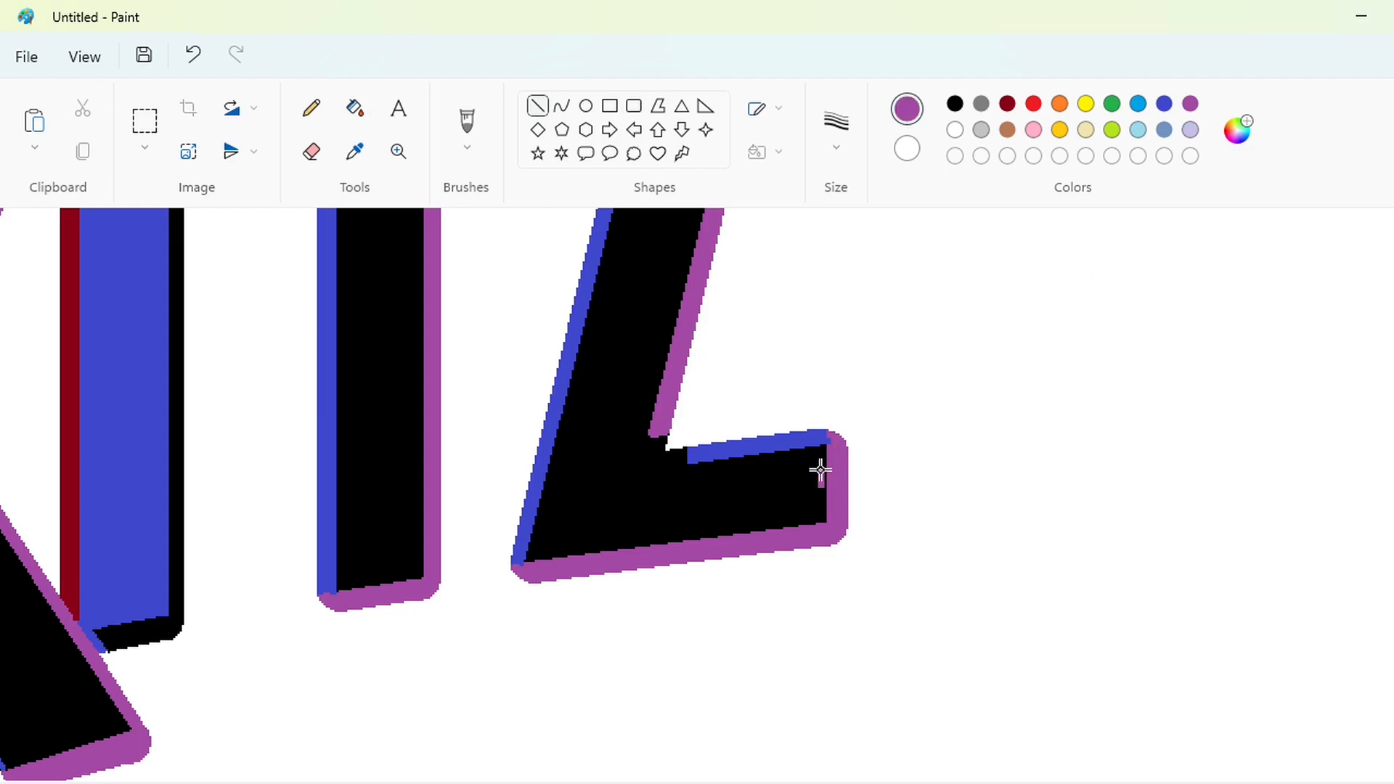
Copy the whole RITZ lettering and place the duplicate on the empty canvas right of the original.
{"action": "scroll", "coordinate": [920, 622], "scroll_direction": "down", "scroll_amount": 3}
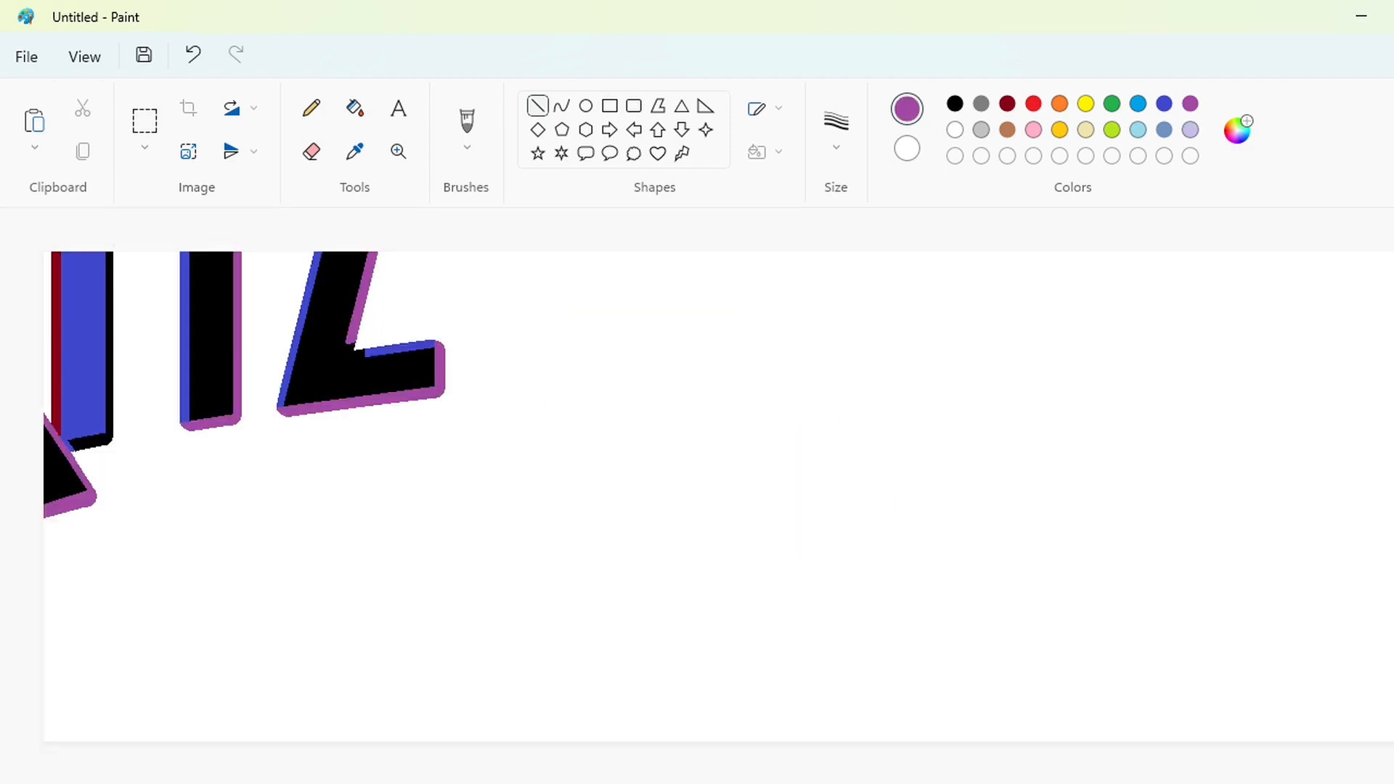
{"action": "left_click", "coordinate": [144, 120]}
{"action": "left_click_drag", "start_coordinate": [383, 283], "coordinate": [855, 684]}
{"action": "key", "text": "ctrl+c"}
{"action": "key", "text": "ctrl+v"}
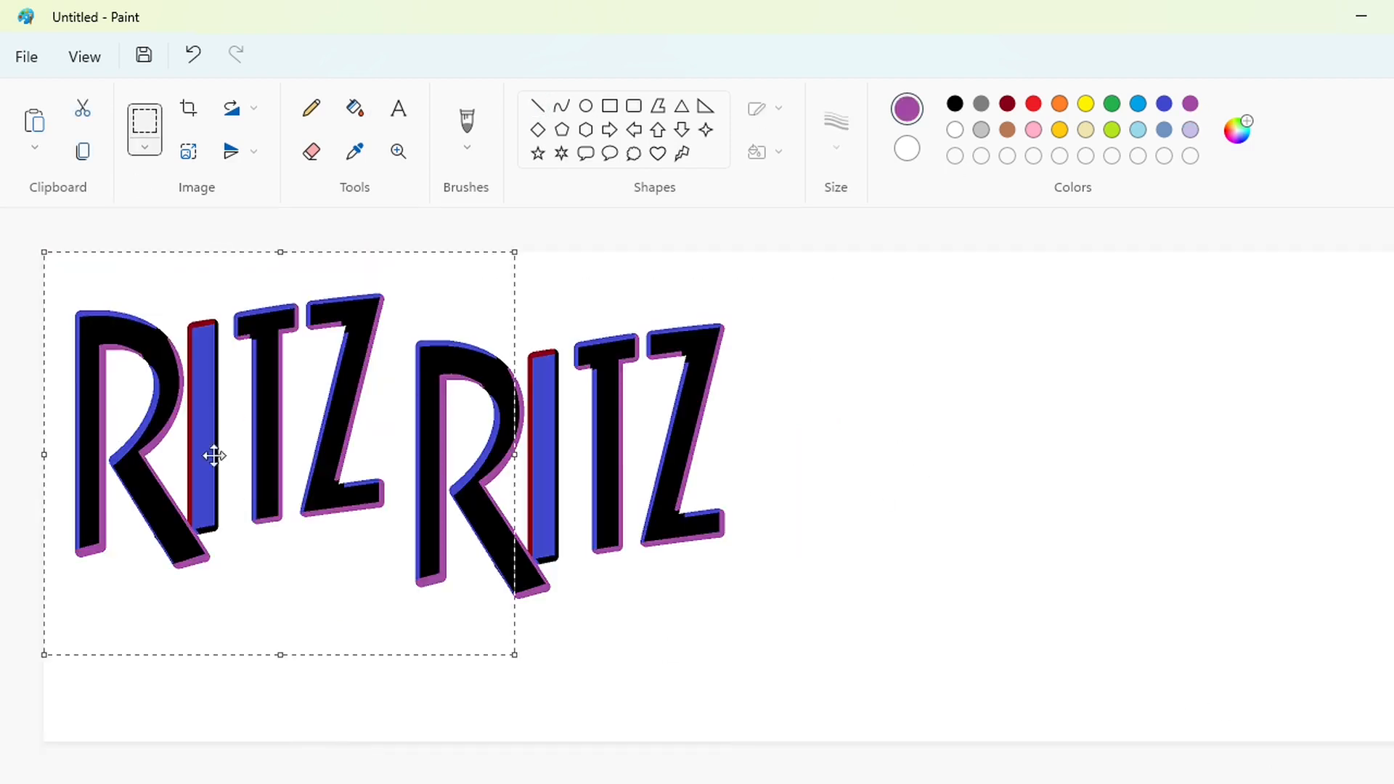
{"action": "left_click_drag", "start_coordinate": [215, 454], "coordinate": [1182, 494]}
Fill all colored areas of the R and I in the duplicate lettering black.
{"action": "scroll", "coordinate": [1191, 508], "scroll_direction": "up", "scroll_amount": 3}
{"action": "left_click", "coordinate": [354, 108]}
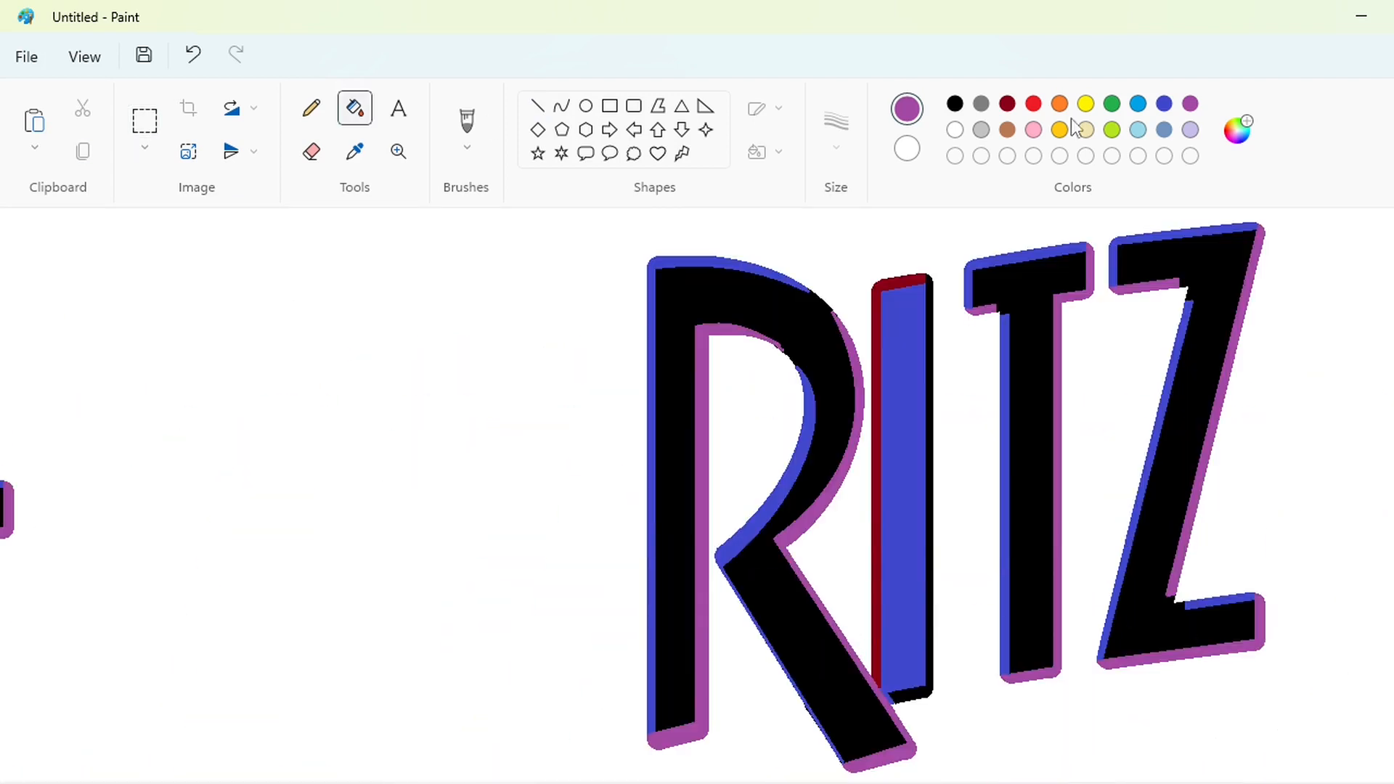
{"action": "left_click", "coordinate": [955, 103]}
{"action": "left_click", "coordinate": [690, 364]}
{"action": "left_click", "coordinate": [842, 494]}
{"action": "left_click", "coordinate": [876, 541]}
{"action": "left_click", "coordinate": [905, 547]}
Fill all blue and purple edge strips of the T and Z in the duplicate lettering black.
{"action": "left_click", "coordinate": [1005, 502]}
{"action": "left_click", "coordinate": [1057, 459]}
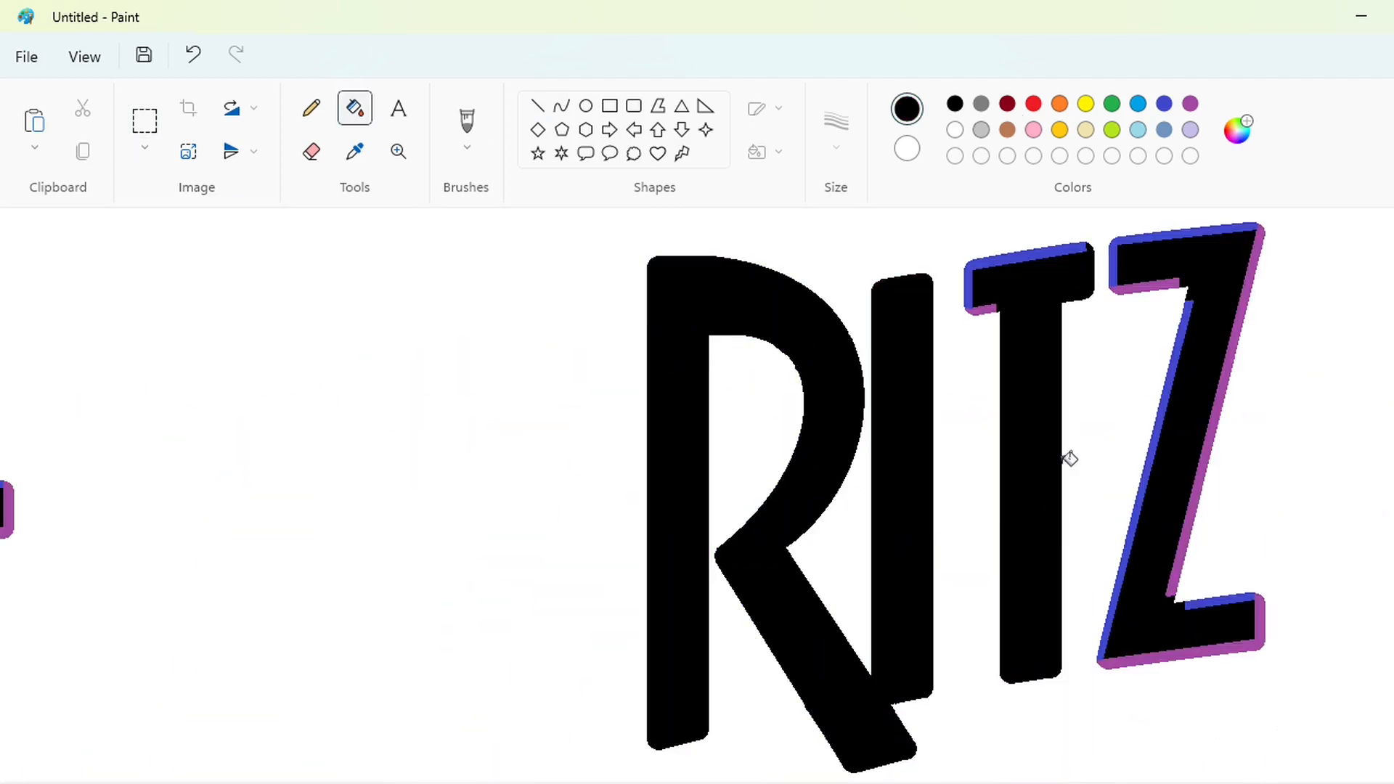
{"action": "left_click", "coordinate": [1031, 248]}
{"action": "left_click", "coordinate": [1148, 285]}
{"action": "left_click", "coordinate": [1161, 230]}
{"action": "left_click", "coordinate": [1179, 341]}
{"action": "left_click", "coordinate": [1237, 338]}
{"action": "left_click", "coordinate": [1219, 601]}
{"action": "left_click", "coordinate": [1180, 657]}
{"action": "scroll", "coordinate": [1171, 606], "scroll_direction": "down", "scroll_amount": 3}
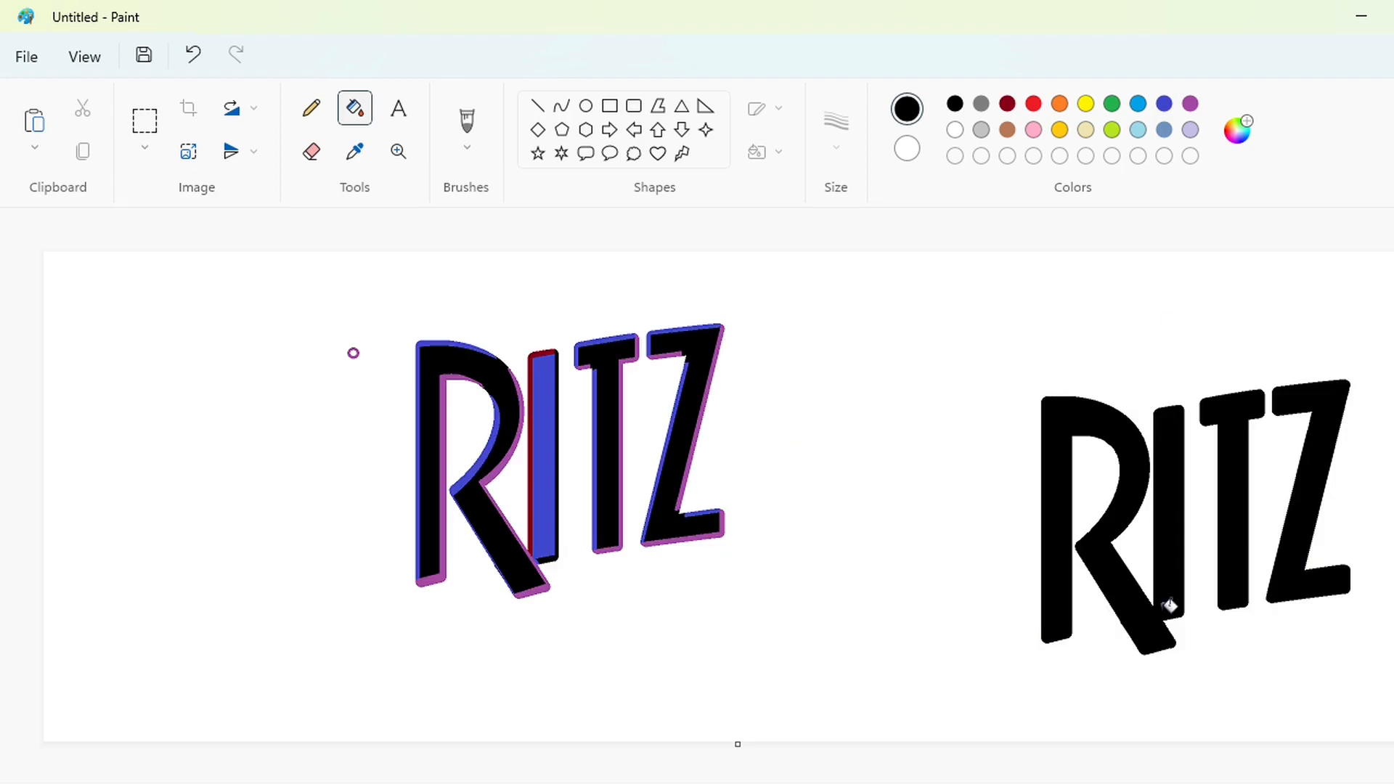
Erase the small purple ring left of the original lettering and cover its remains with a white rectangle.
{"action": "left_click", "coordinate": [311, 151]}
{"action": "left_click", "coordinate": [954, 129]}
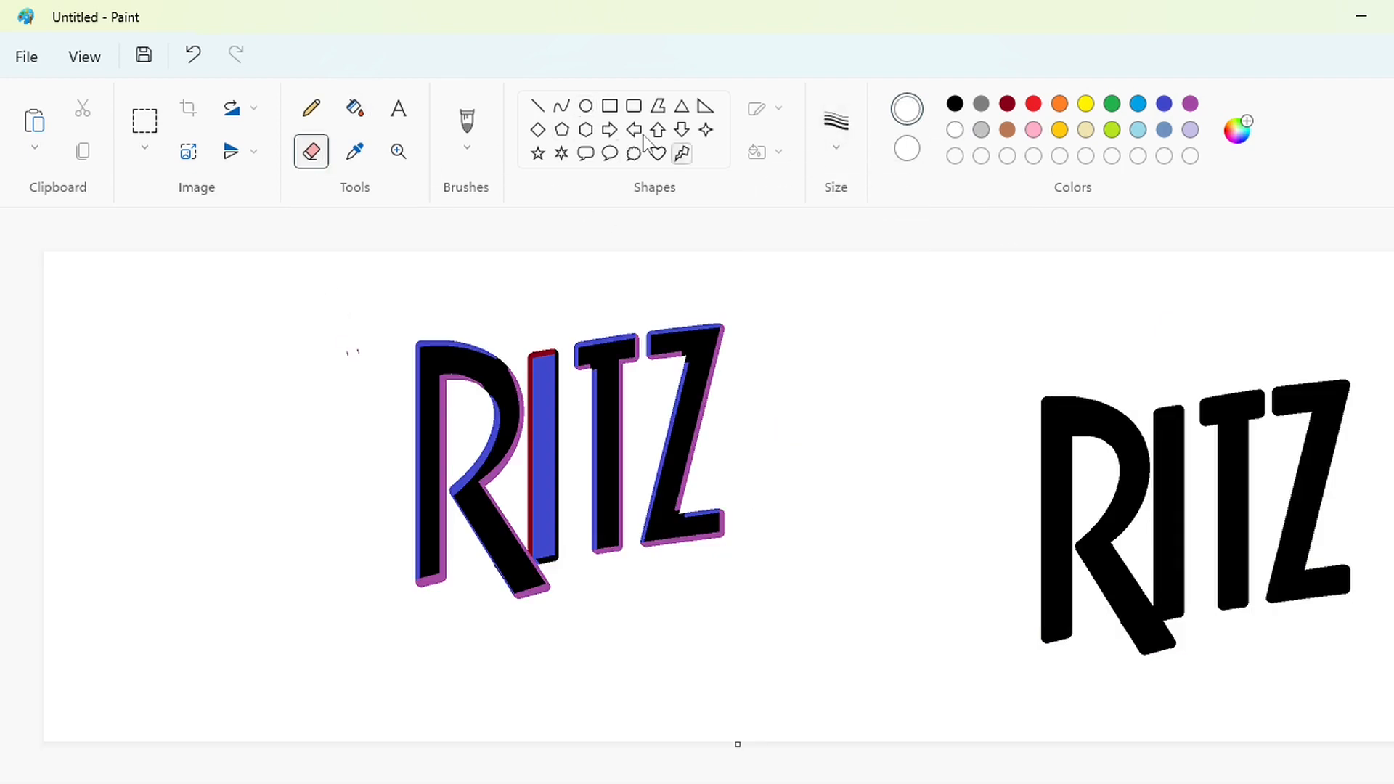
{"action": "left_click", "coordinate": [609, 106]}
{"action": "left_click_drag", "start_coordinate": [309, 327], "coordinate": [370, 398]}
{"action": "left_click", "coordinate": [458, 440]}
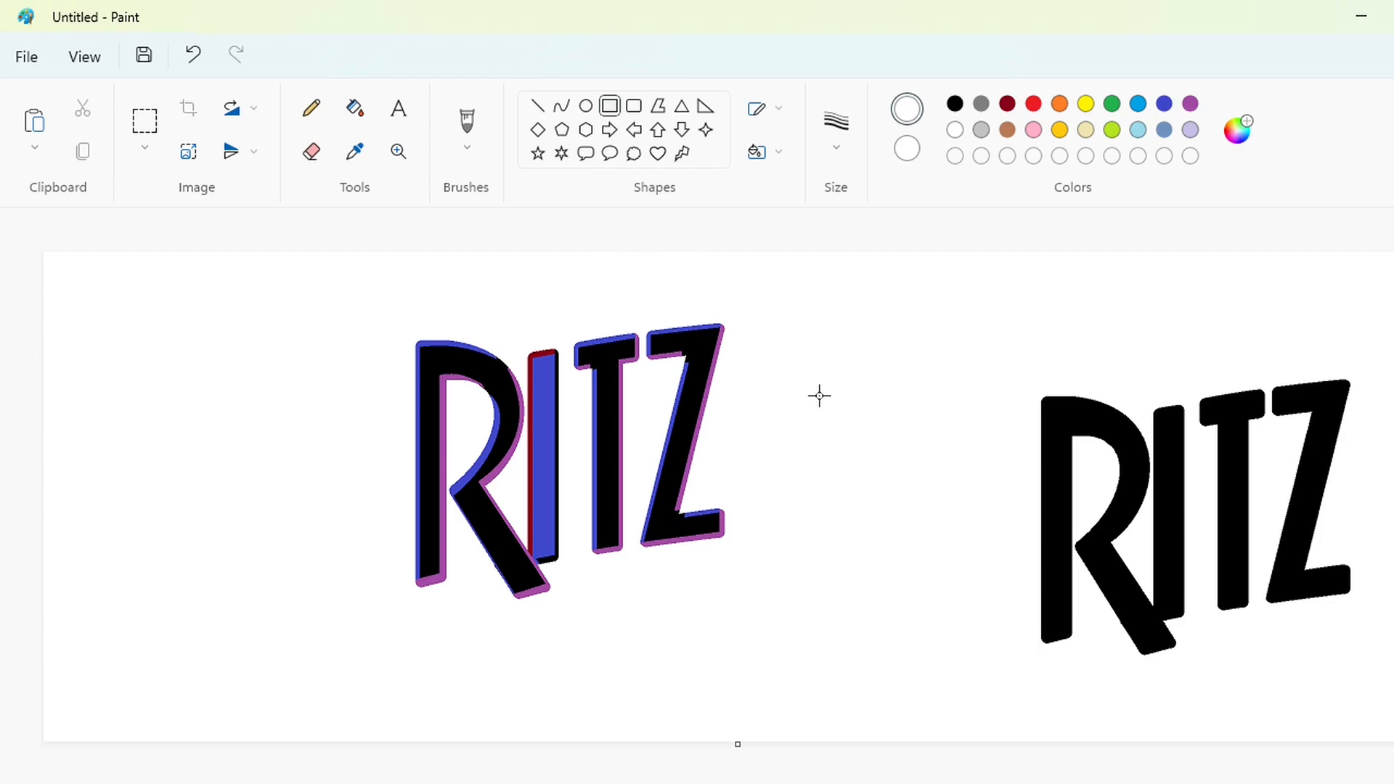
Add a very dark brown custom color to the palette and get ready to fill with it.
{"action": "left_click", "coordinate": [1007, 130]}
{"action": "left_click", "coordinate": [1237, 131]}
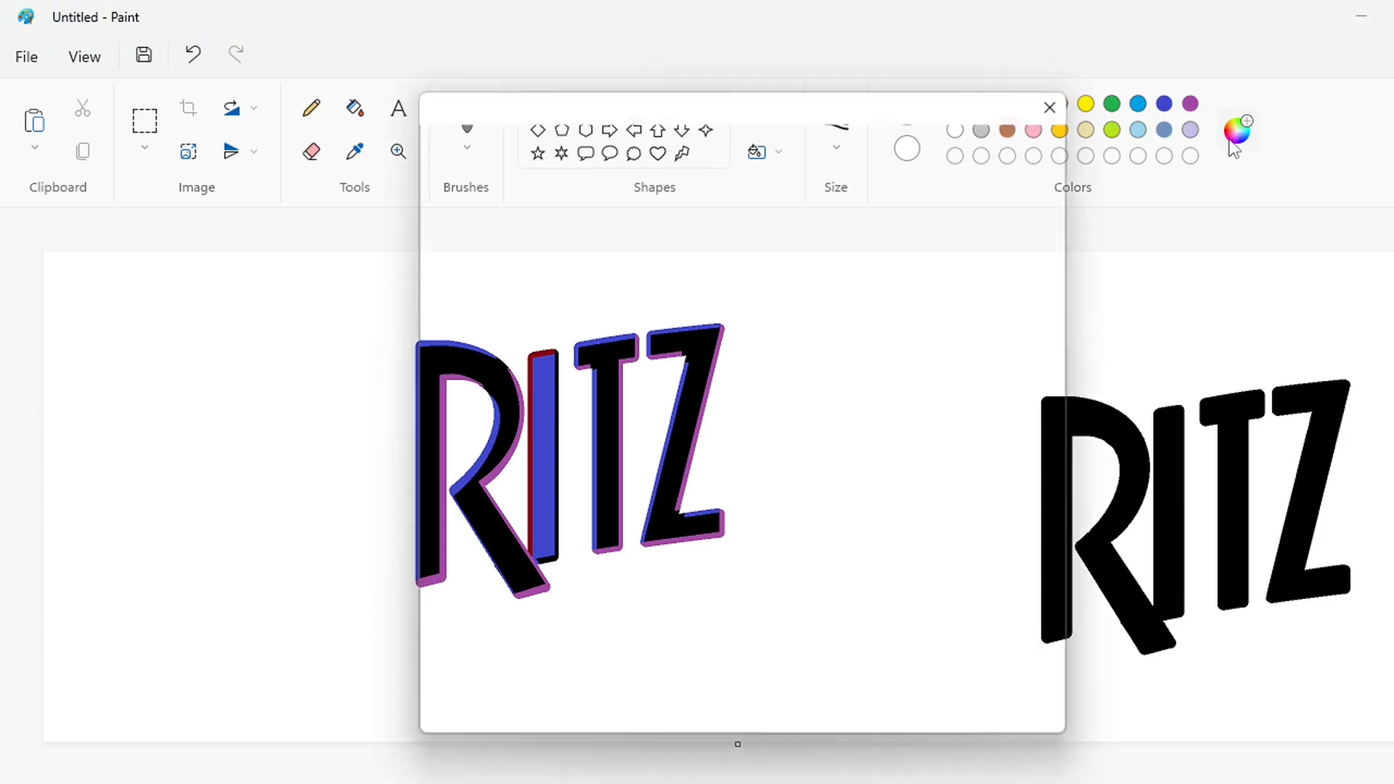
{"action": "left_click", "coordinate": [819, 390]}
{"action": "left_click", "coordinate": [590, 693]}
{"action": "left_click", "coordinate": [354, 108]}
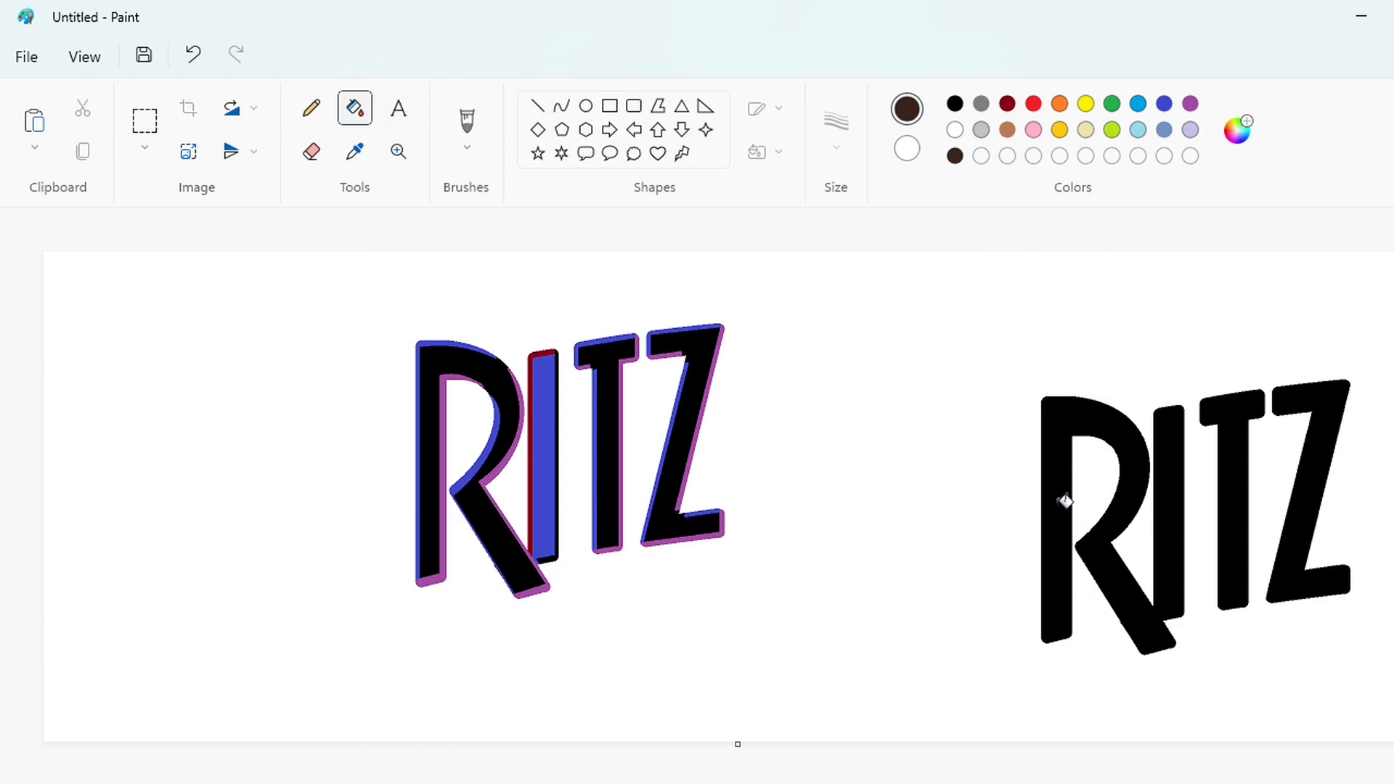
Copy the solid black RITZ lettering and place a second black duplicate on the empty canvas to its right.
{"action": "scroll", "coordinate": [1065, 501], "scroll_direction": "down", "scroll_amount": 1}
{"action": "left_click_drag", "start_coordinate": [740, 377], "coordinate": [1393, 376]}
{"action": "scroll", "coordinate": [773, 376], "scroll_direction": "up", "scroll_amount": 1}
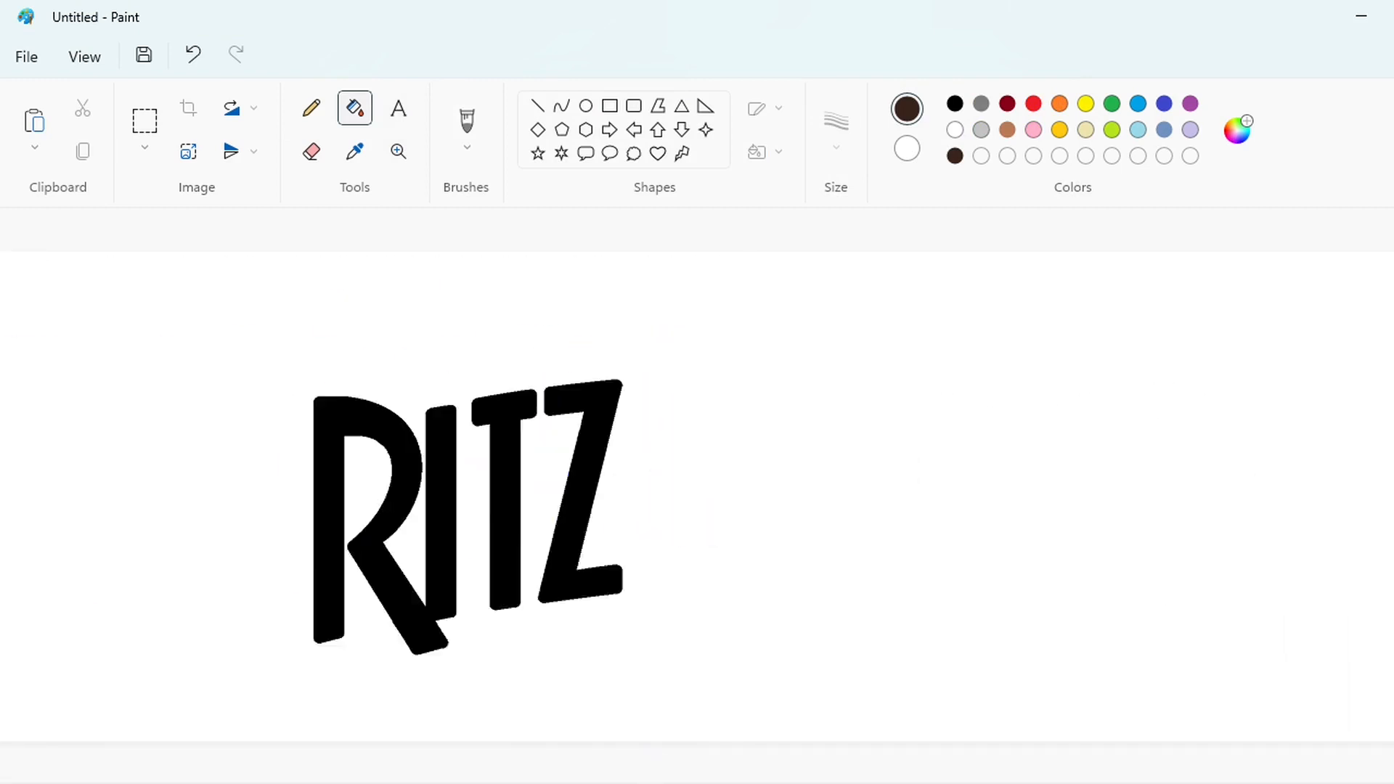
{"action": "left_click", "coordinate": [143, 125]}
{"action": "left_click_drag", "start_coordinate": [216, 312], "coordinate": [787, 716]}
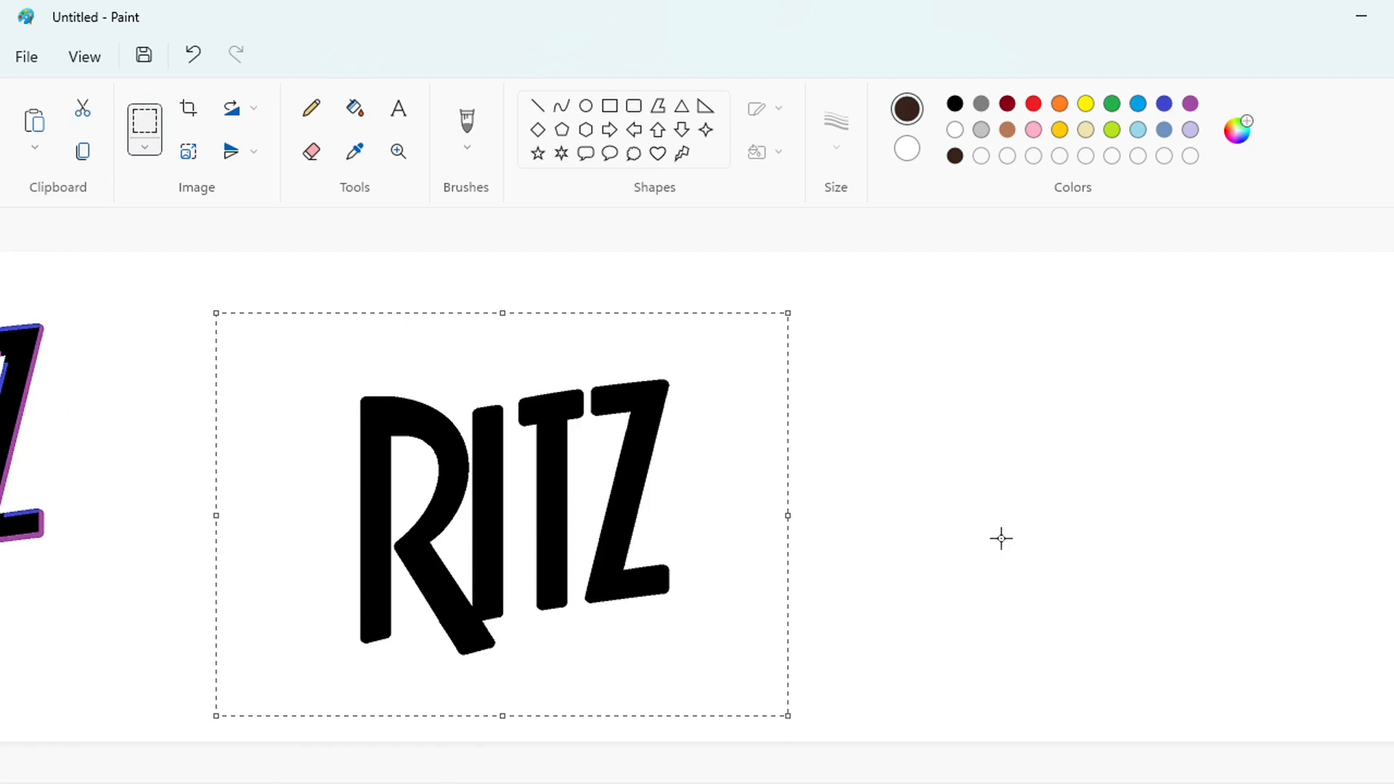
{"action": "left_click", "coordinate": [804, 425]}
{"action": "key", "text": "ctrl+v"}
{"action": "left_click_drag", "start_coordinate": [304, 442], "coordinate": [1067, 475]}
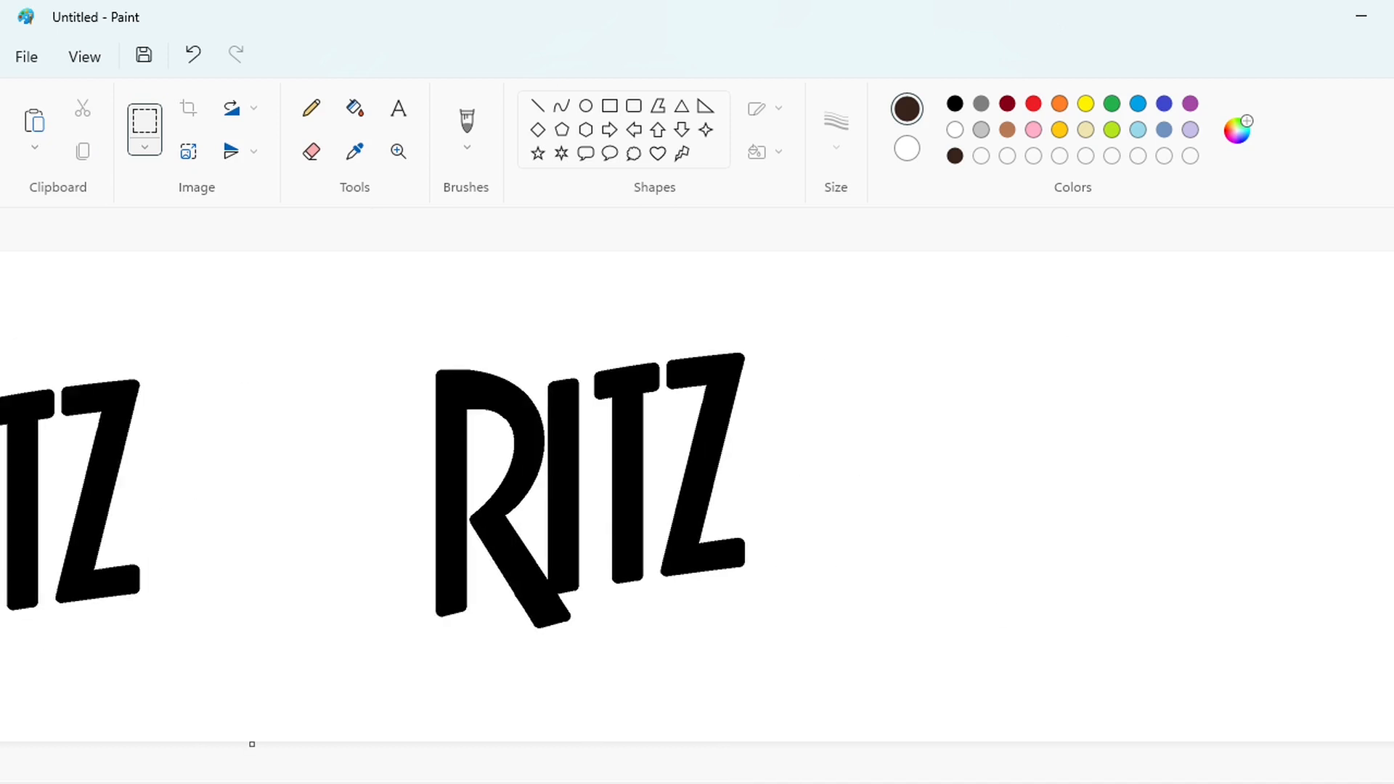
Draw an unfilled purple circle around the second black RITZ duplicate.
{"action": "left_click", "coordinate": [585, 105]}
{"action": "left_click", "coordinate": [1189, 103]}
{"action": "left_click", "coordinate": [764, 152]}
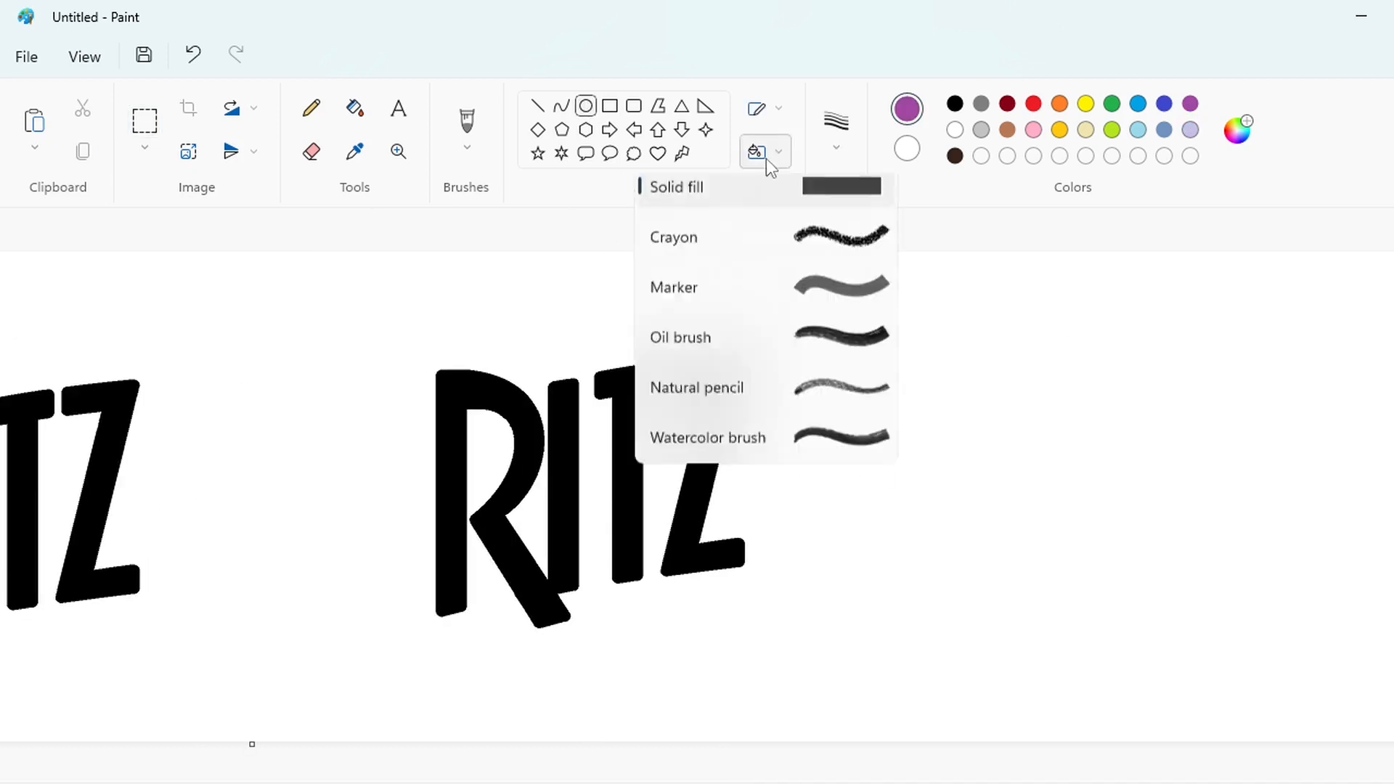
{"action": "left_click", "coordinate": [726, 186]}
{"action": "left_click_drag", "start_coordinate": [333, 317], "coordinate": [725, 710]}
{"action": "left_click_drag", "start_coordinate": [571, 615], "coordinate": [630, 559]}
{"action": "left_click_drag", "start_coordinate": [785, 457], "coordinate": [789, 458]}
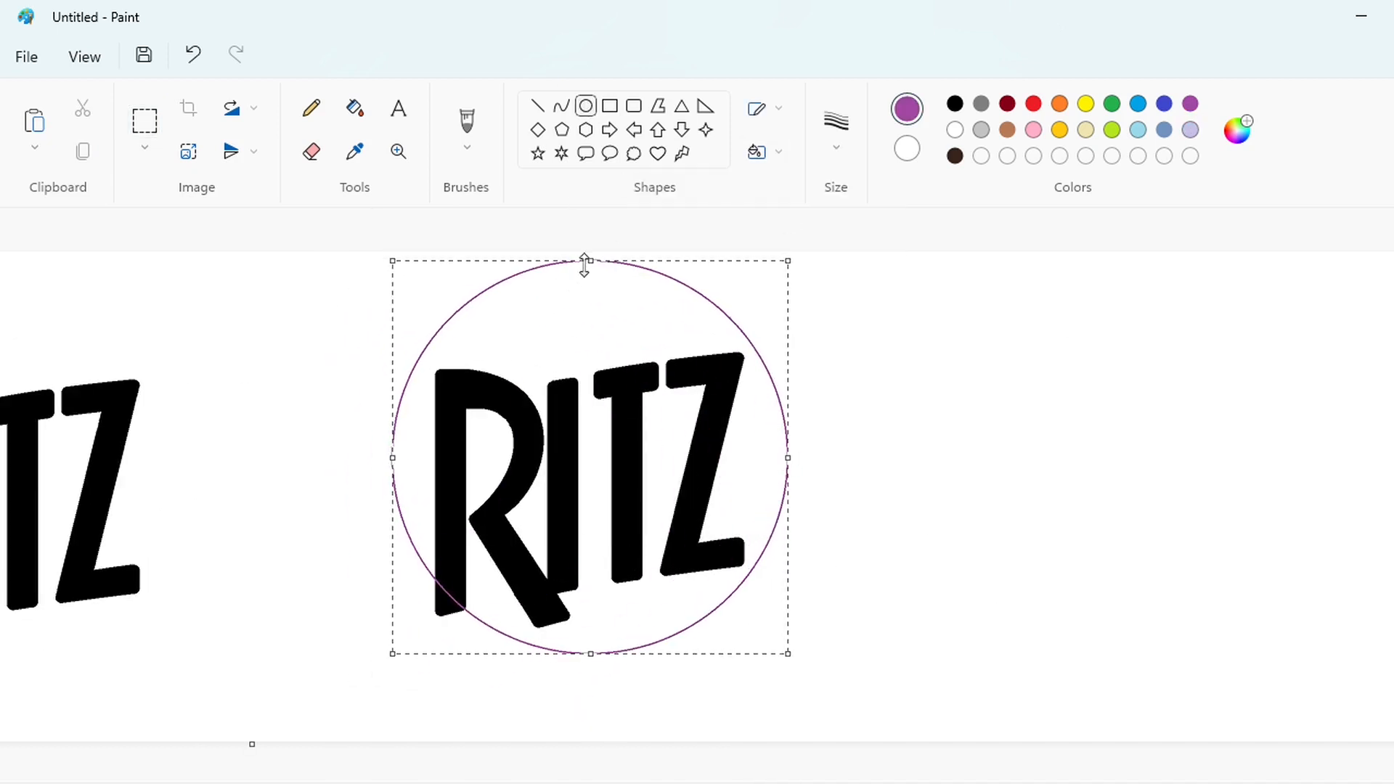
Resize and reposition the purple circle so it stays round and is centered on the black lettering.
{"action": "left_click_drag", "start_coordinate": [586, 431], "coordinate": [989, 477]}
{"action": "left_click_drag", "start_coordinate": [1191, 305], "coordinate": [1133, 364]}
{"action": "left_click_drag", "start_coordinate": [903, 560], "coordinate": [559, 535]}
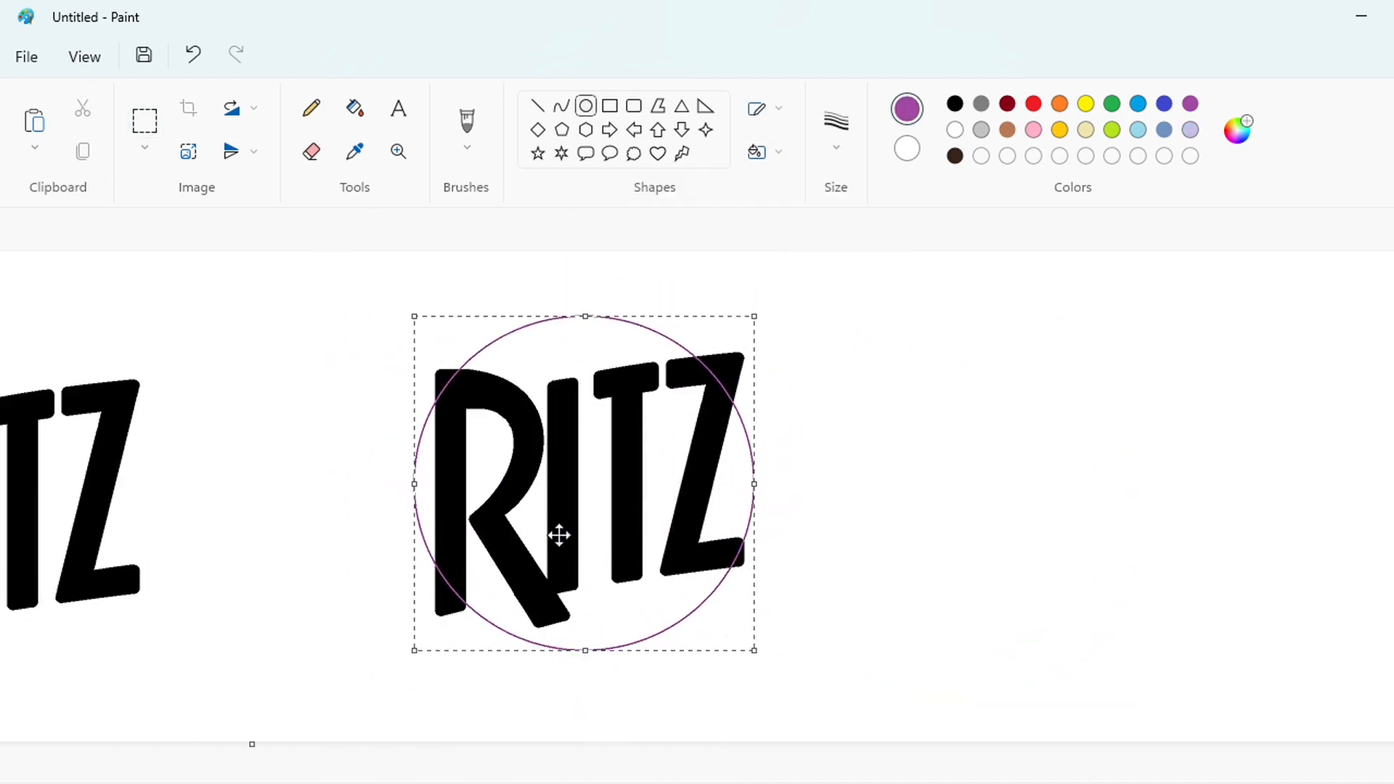
{"action": "left_click_drag", "start_coordinate": [754, 483], "coordinate": [778, 489]}
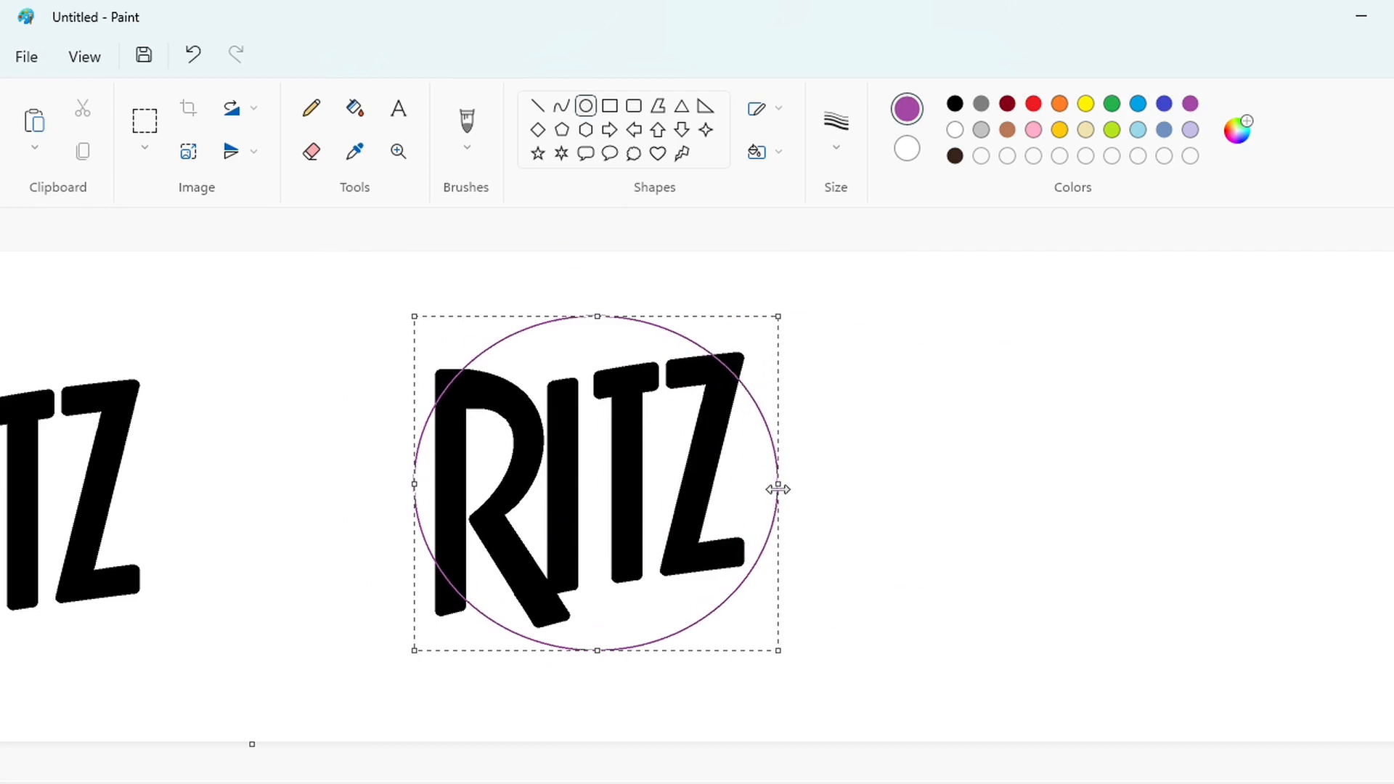
{"action": "left_click_drag", "start_coordinate": [600, 651], "coordinate": [601, 678]}
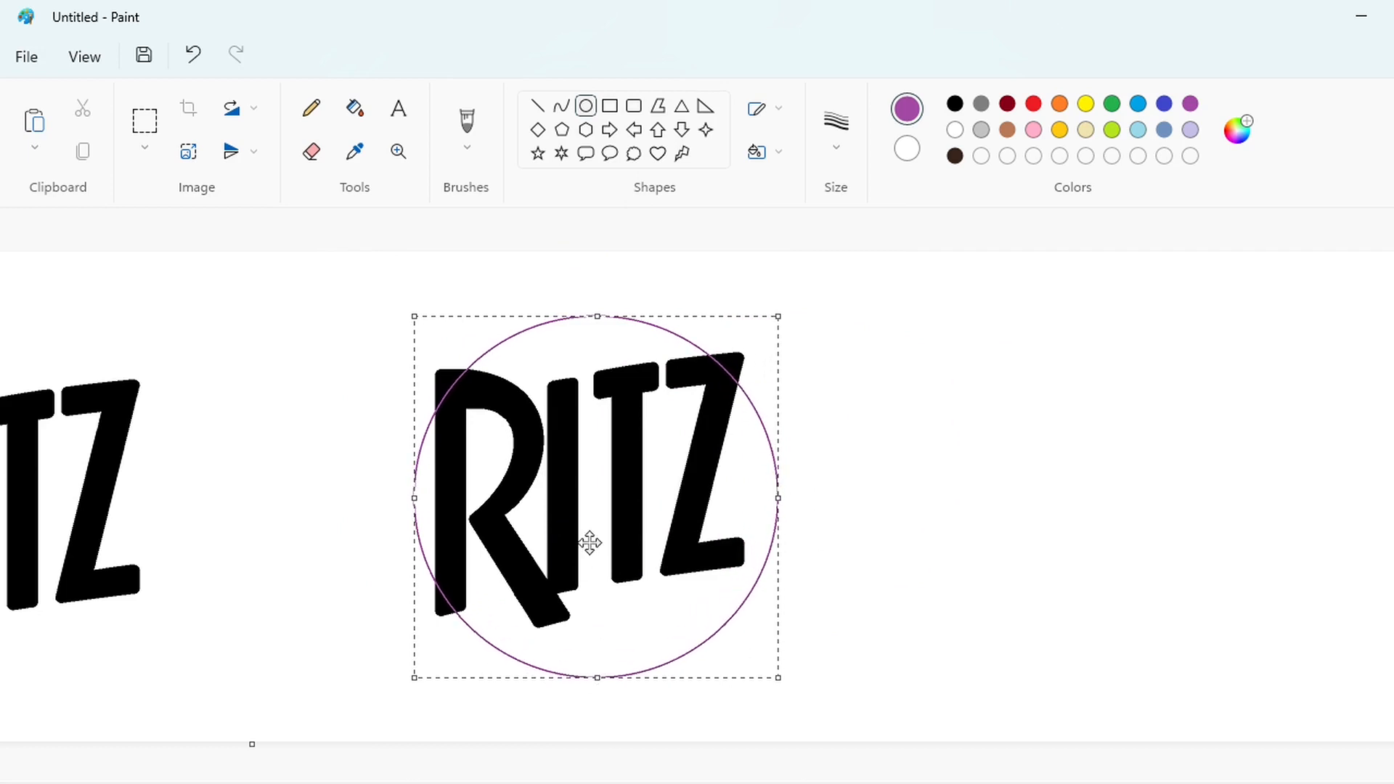
{"action": "left_click_drag", "start_coordinate": [602, 546], "coordinate": [598, 537]}
Thicken the purple circle's outline and move the circle to the empty area right of the lettering.
{"action": "key", "text": "ctrl+plus"}
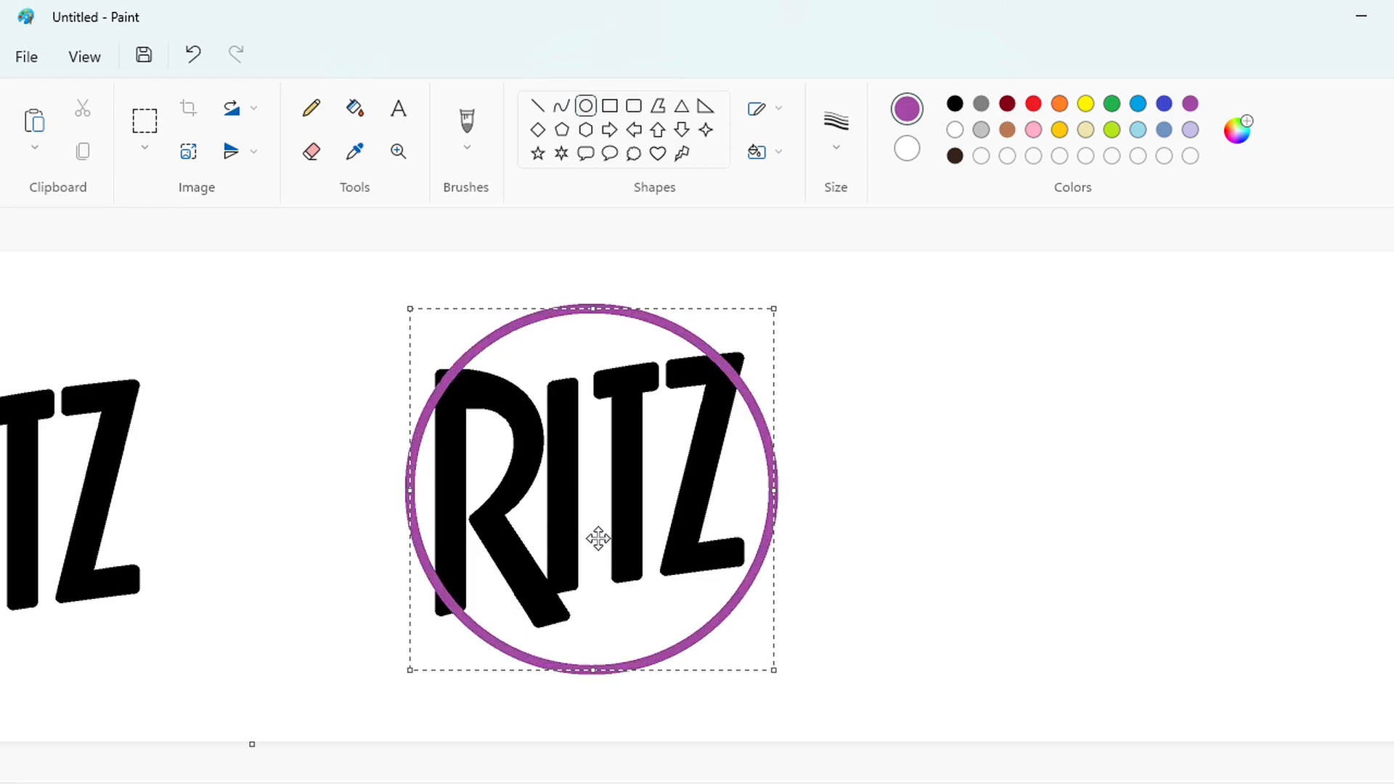
{"action": "key", "text": "ctrl+minus"}
{"action": "key", "text": "ctrl+minus"}
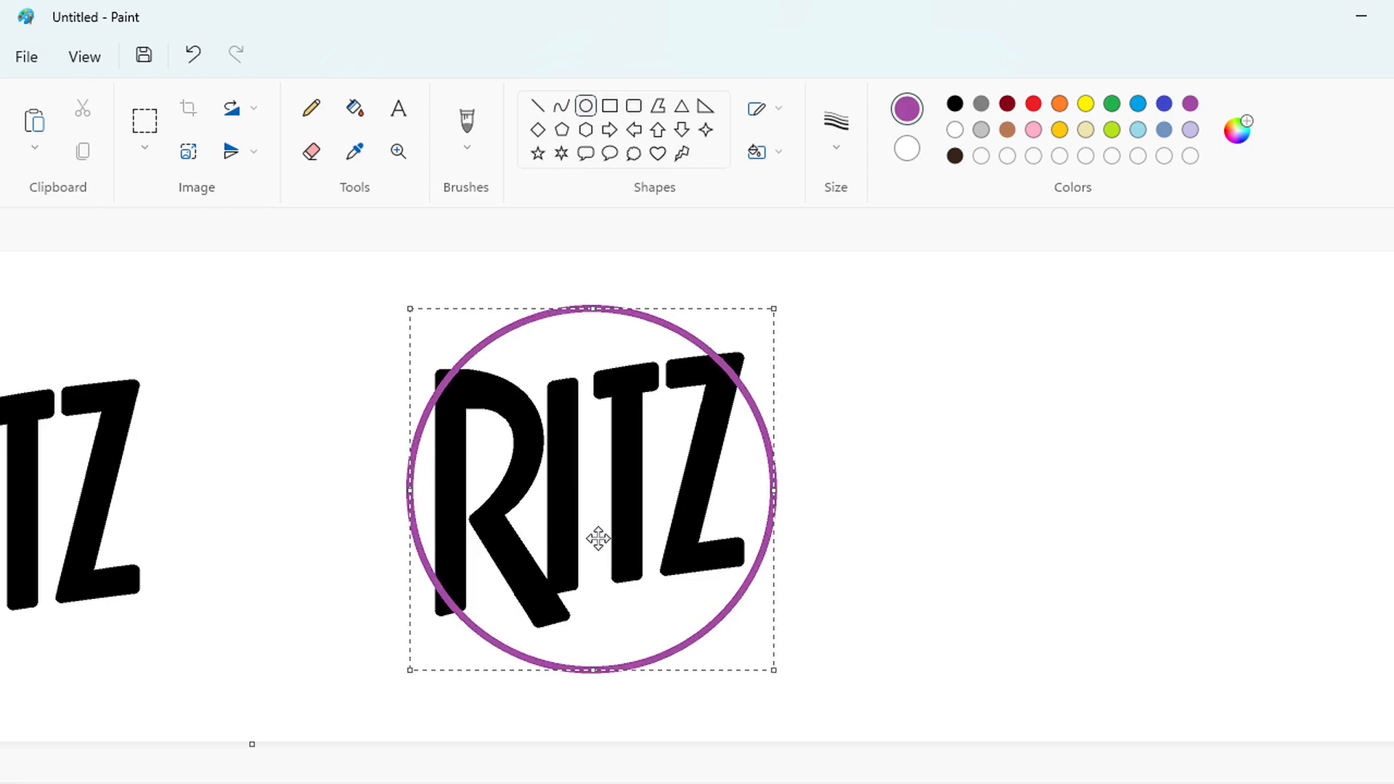
{"action": "left_click_drag", "start_coordinate": [598, 537], "coordinate": [1119, 553]}
{"action": "left_click", "coordinate": [883, 508]}
Fill the inside of the purple ring black, undoing the stray purple fill first.
{"action": "left_click", "coordinate": [354, 108]}
{"action": "left_click", "coordinate": [1253, 631]}
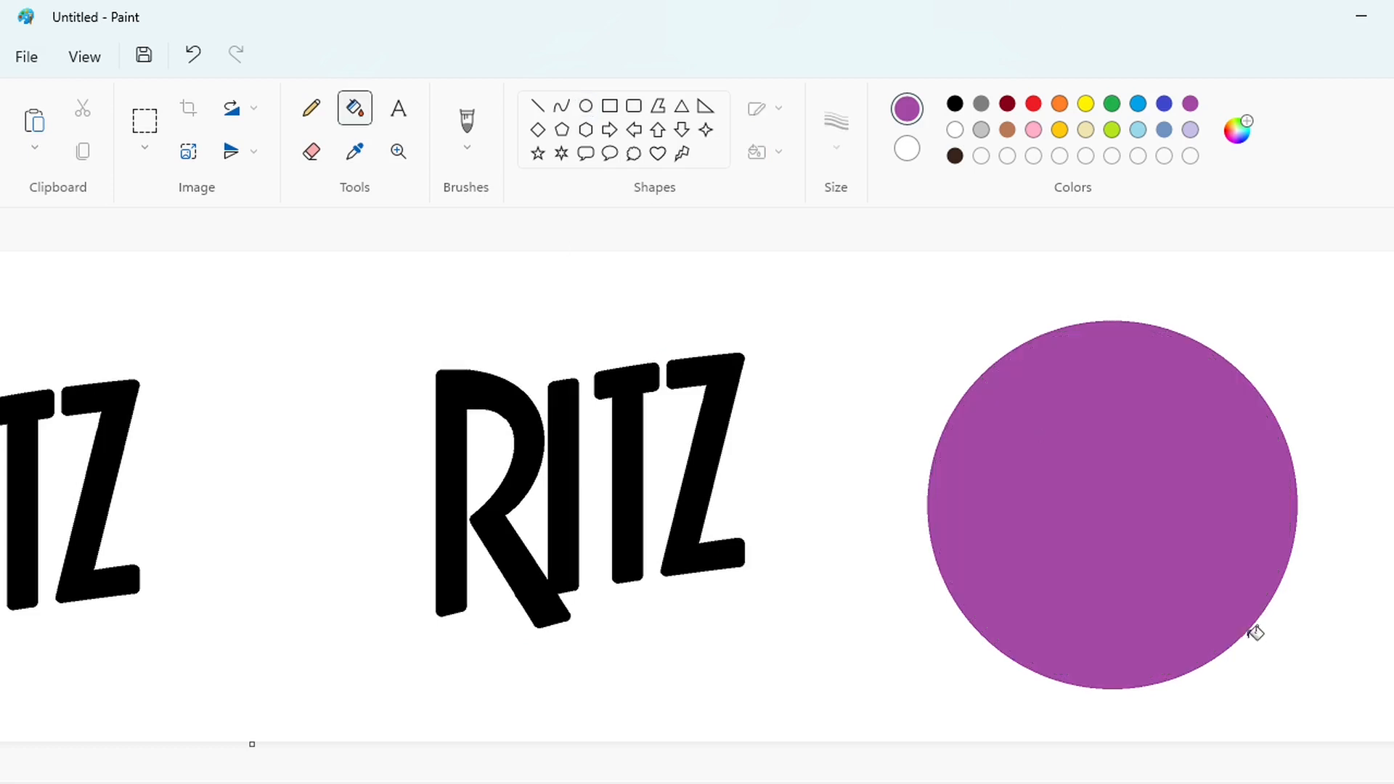
{"action": "key", "text": "ctrl+z"}
{"action": "left_click", "coordinate": [954, 103]}
{"action": "left_click", "coordinate": [1140, 508]}
{"action": "key", "text": "ctrl+Page_Up"}
{"action": "scroll", "coordinate": [1151, 690], "scroll_direction": "down", "scroll_amount": 3}
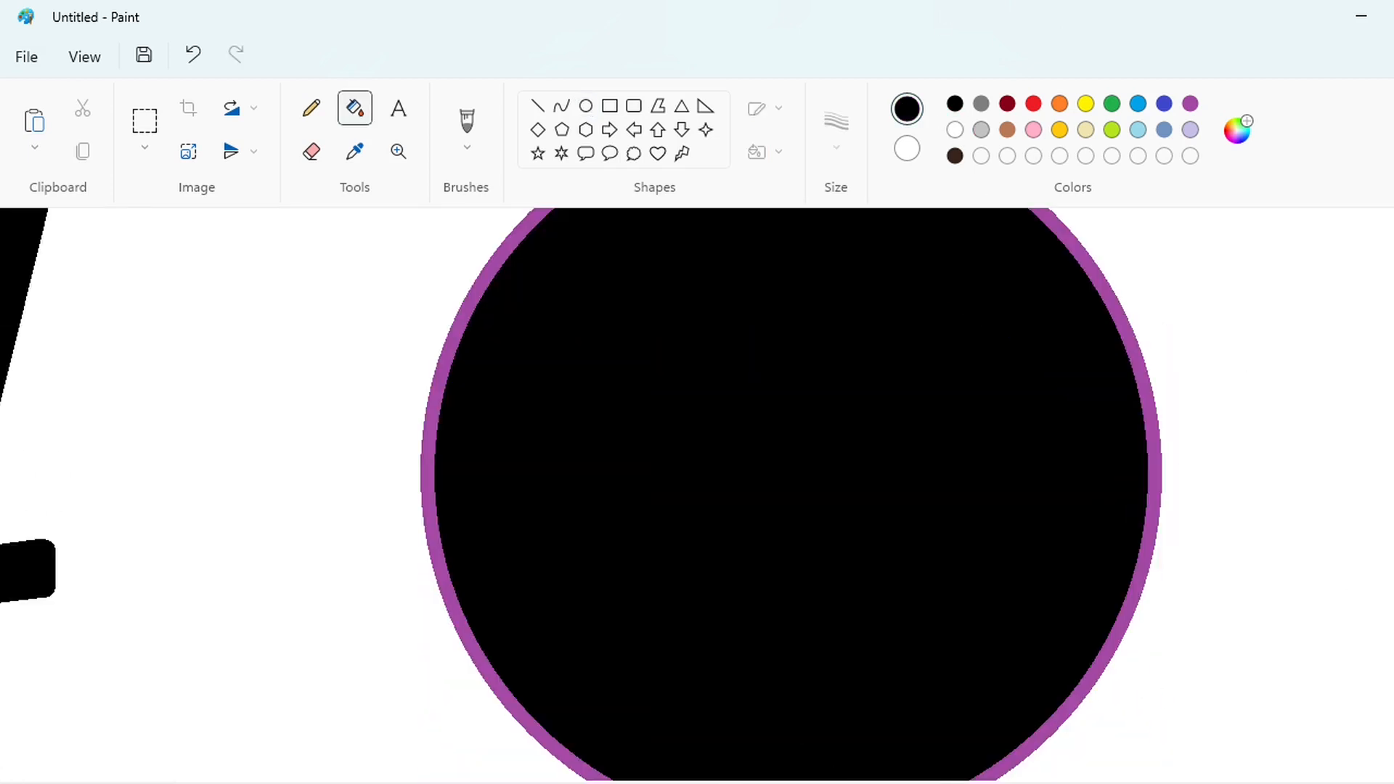
{"action": "scroll", "coordinate": [1229, 565], "scroll_direction": "down", "scroll_amount": 1}
Draw a thin blue ellipse over the black circle and roughly adjust its size and position.
{"action": "left_click", "coordinate": [585, 105]}
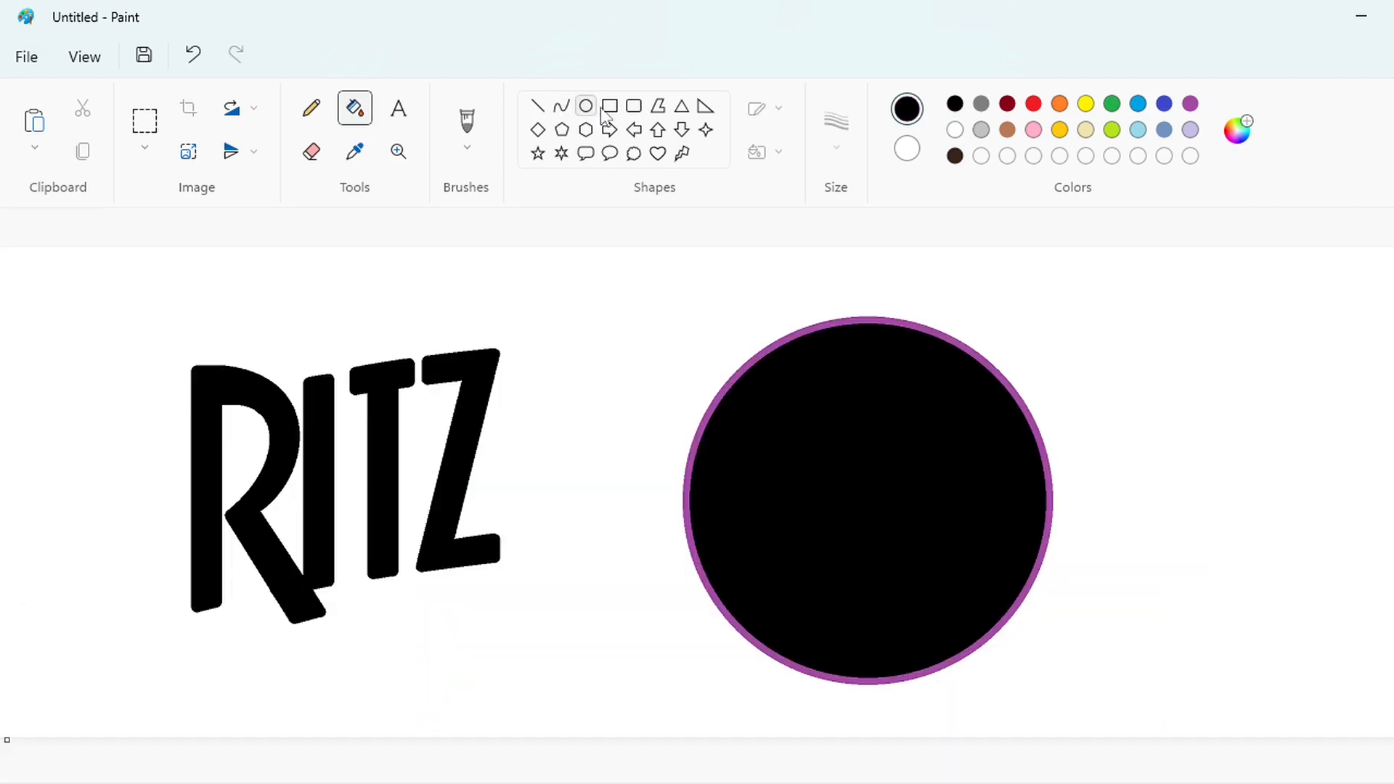
{"action": "left_click", "coordinate": [1163, 103]}
{"action": "mouse_move", "coordinate": [709, 611]}
{"action": "left_mouse_down"}
{"action": "mouse_move", "coordinate": [981, 309]}
{"action": "mouse_move", "coordinate": [1073, 282]}
{"action": "left_mouse_up"}
{"action": "left_click_drag", "start_coordinate": [951, 399], "coordinate": [927, 444]}
{"action": "left_click_drag", "start_coordinate": [867, 656], "coordinate": [870, 678]}
{"action": "left_click_drag", "start_coordinate": [860, 584], "coordinate": [842, 563]}
{"action": "left_click_drag", "start_coordinate": [666, 482], "coordinate": [731, 487]}
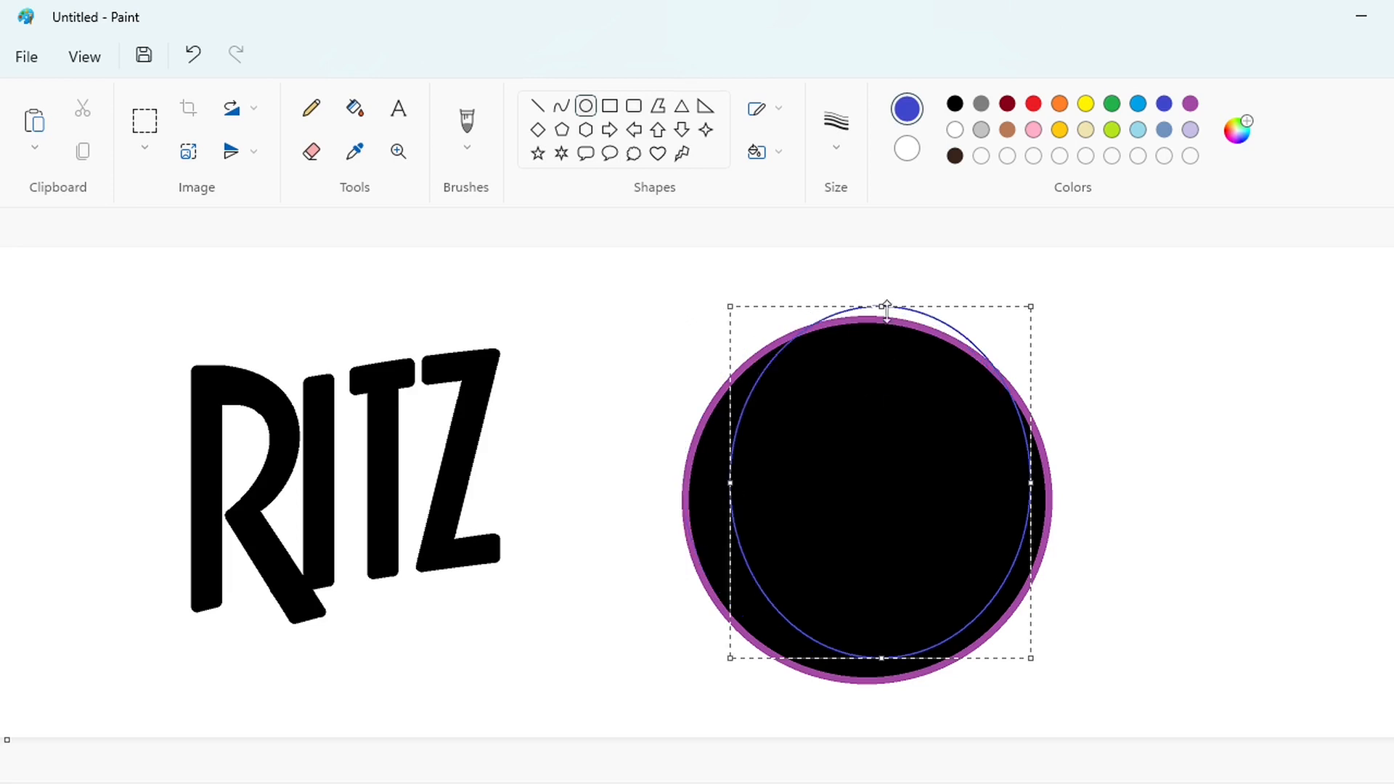
Stretch the blue ellipse to meet the ring's upper and left edges, leaving a crescent at the lower right.
{"action": "left_click_drag", "start_coordinate": [882, 307], "coordinate": [876, 336]}
{"action": "left_click_drag", "start_coordinate": [731, 501], "coordinate": [690, 513]}
{"action": "left_click_drag", "start_coordinate": [865, 345], "coordinate": [874, 330]}
{"action": "left_click_drag", "start_coordinate": [1032, 497], "coordinate": [1036, 497]}
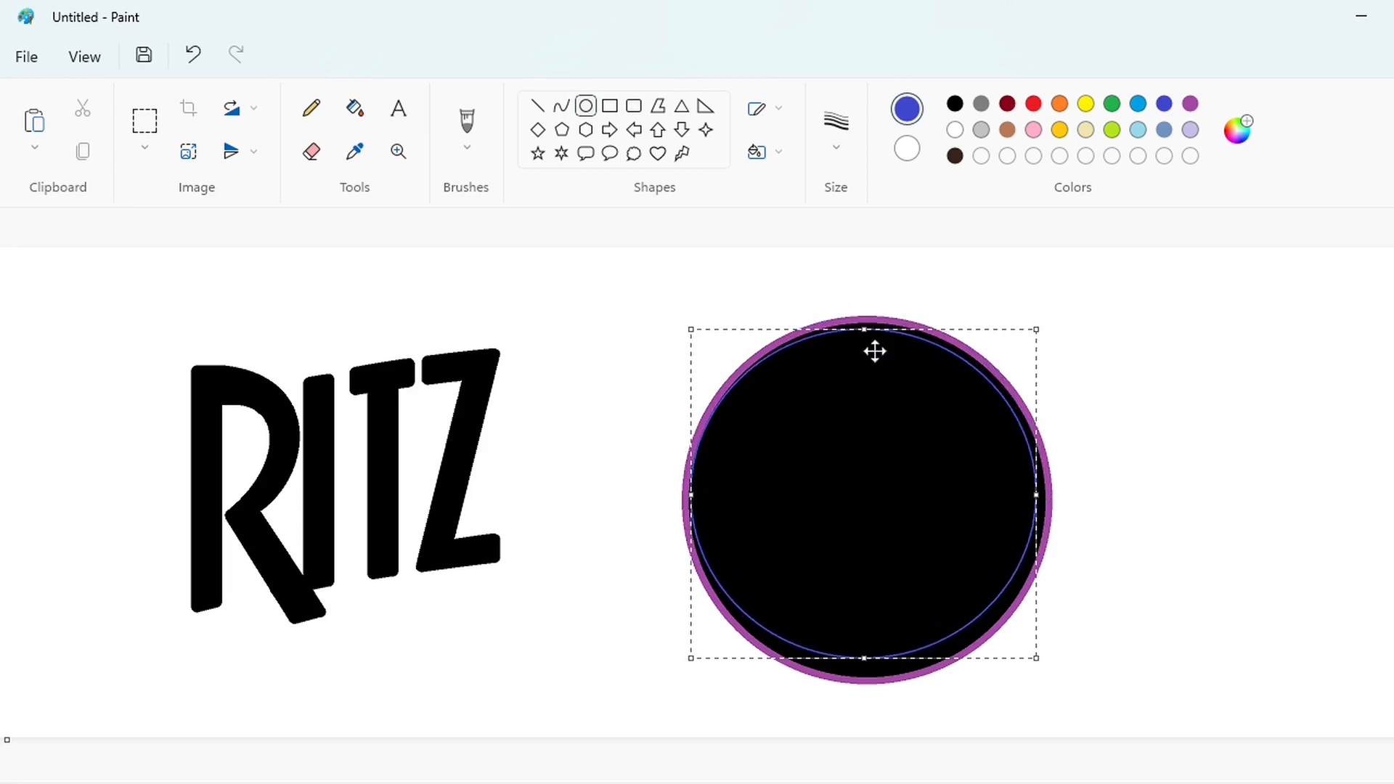
{"action": "left_click_drag", "start_coordinate": [868, 328], "coordinate": [868, 319]}
{"action": "left_click_drag", "start_coordinate": [701, 498], "coordinate": [686, 489]}
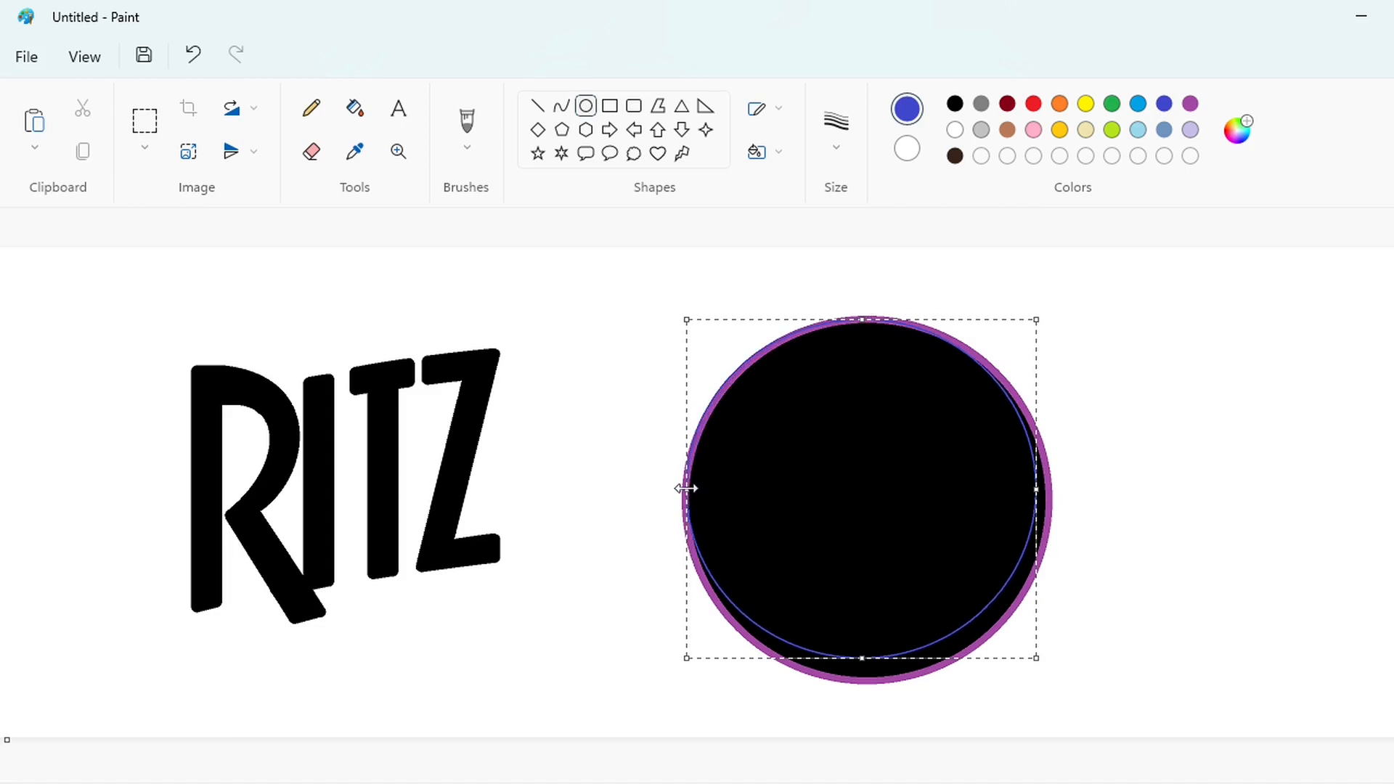
Try filling the crescent red and the purple ring dark red, then undo both fills.
{"action": "left_click", "coordinate": [354, 108]}
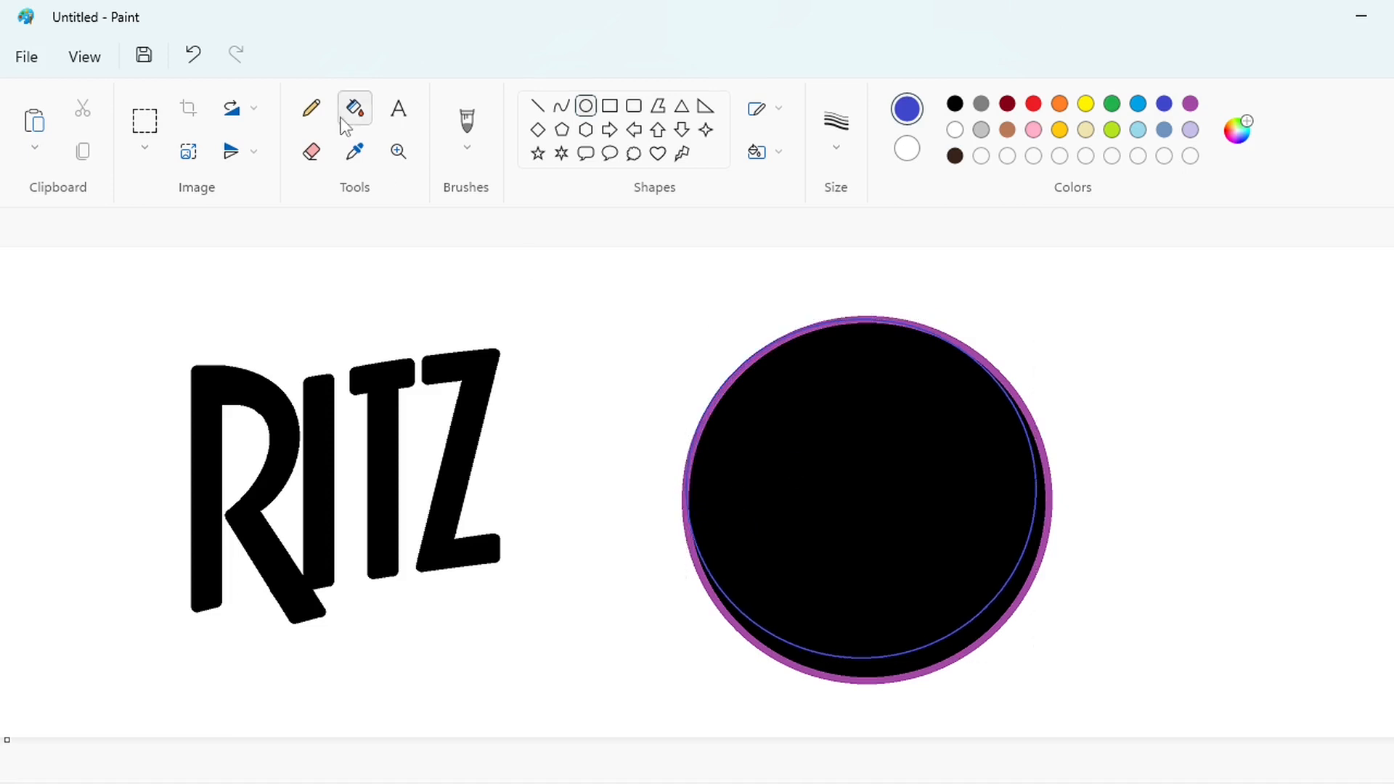
{"action": "left_click", "coordinate": [1033, 103]}
{"action": "left_click", "coordinate": [1031, 562]}
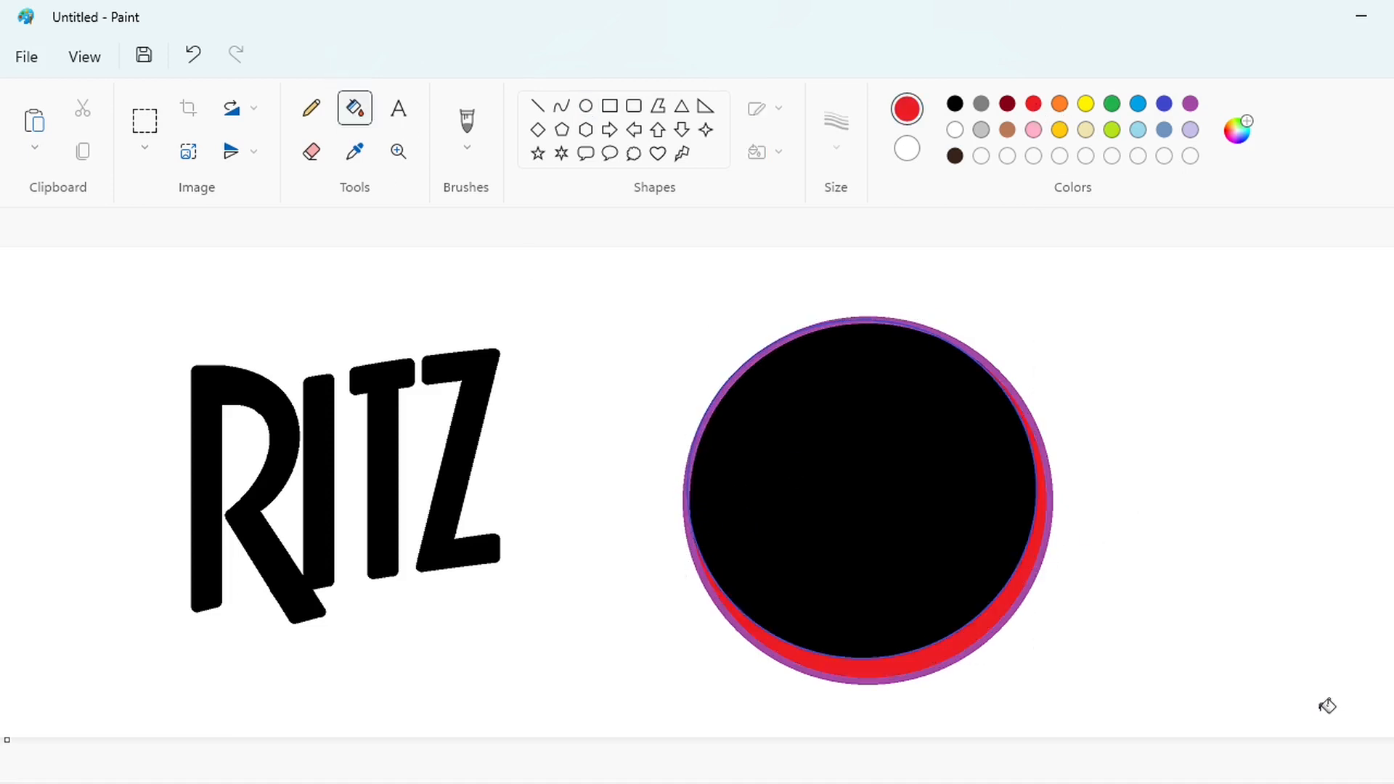
{"action": "left_click", "coordinate": [1007, 103]}
{"action": "left_click", "coordinate": [1050, 457]}
{"action": "key", "text": "ctrl+z"}
{"action": "key", "text": "ctrl+z"}
Fill the crescent between ellipse and ring light turquoise and recolor the blue ellipse outline black.
{"action": "left_click", "coordinate": [1137, 129]}
{"action": "left_click", "coordinate": [1043, 534]}
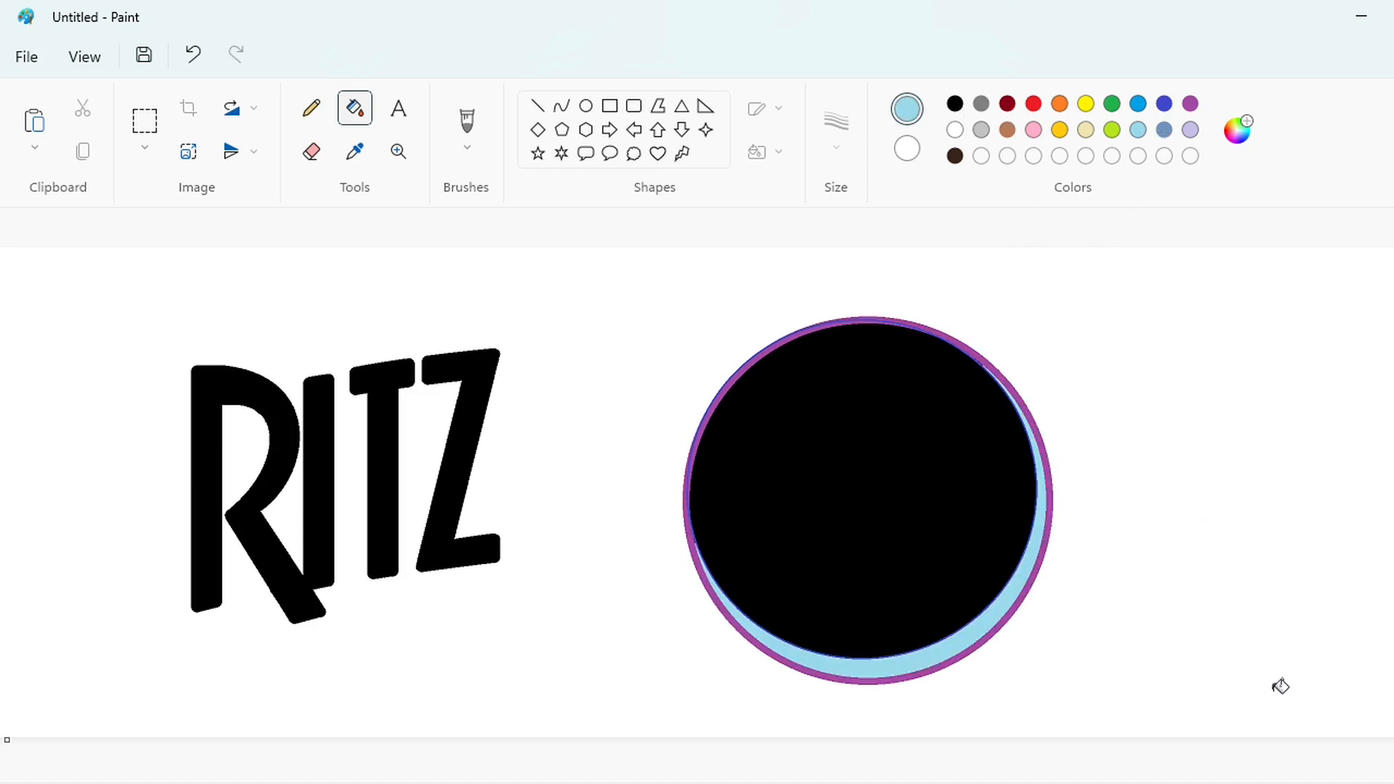
{"action": "left_click", "coordinate": [955, 106]}
{"action": "key", "text": "ctrl+Page_Up"}
{"action": "scroll", "coordinate": [992, 731], "scroll_direction": "right", "scroll_amount": 5}
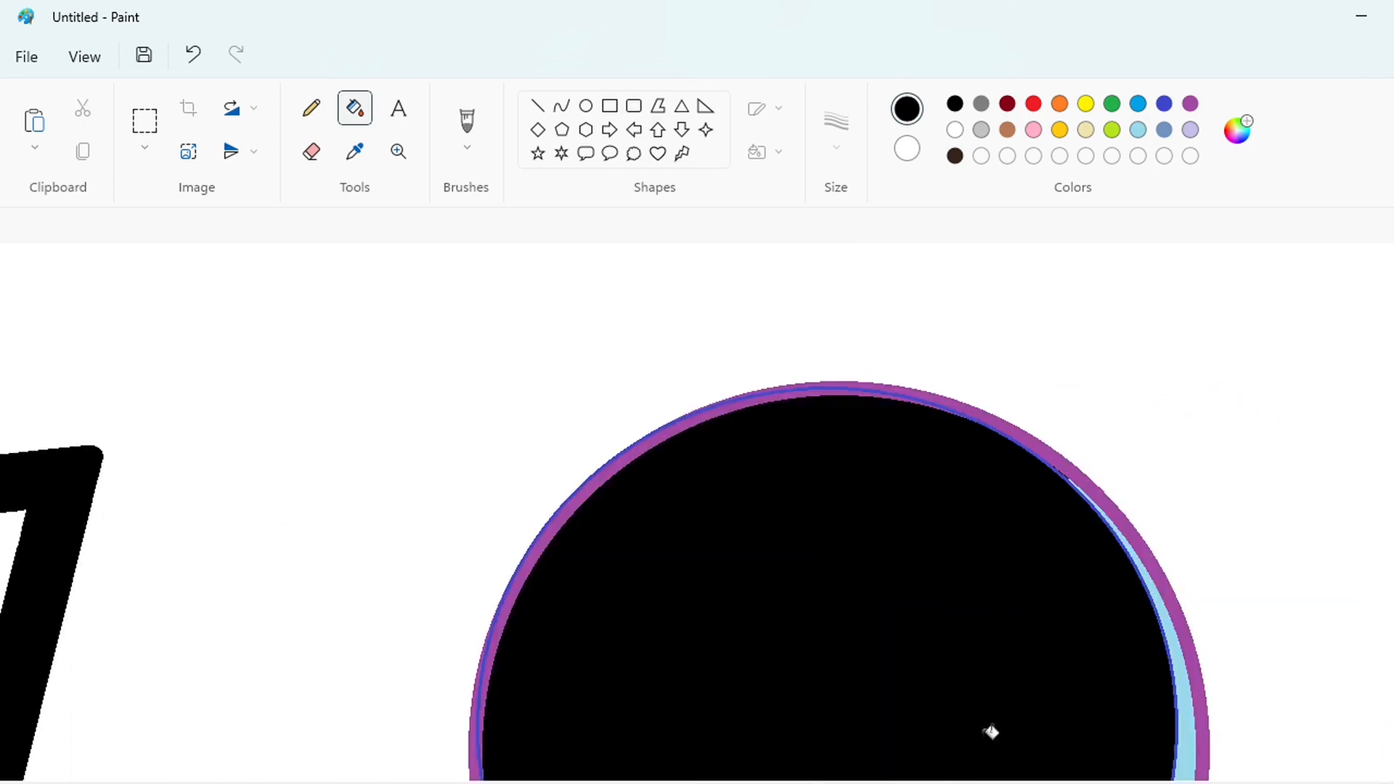
{"action": "scroll", "coordinate": [992, 731], "scroll_direction": "down", "scroll_amount": 3}
{"action": "left_click", "coordinate": [746, 626]}
{"action": "scroll", "coordinate": [1081, 630], "scroll_direction": "up", "scroll_amount": 3}
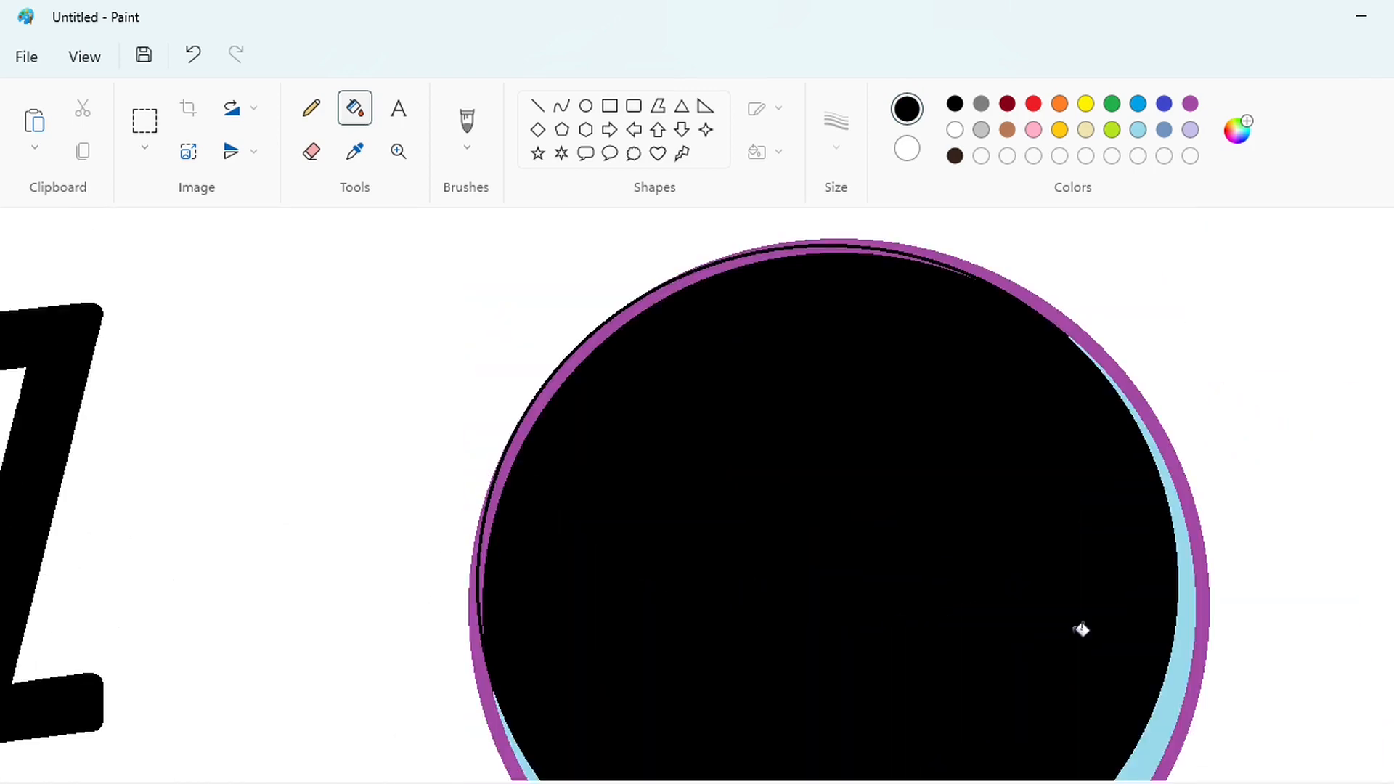
{"action": "scroll", "coordinate": [1081, 630], "scroll_direction": "down", "scroll_amount": 4}
{"action": "scroll", "coordinate": [1157, 650], "scroll_direction": "up", "scroll_amount": 2}
{"action": "scroll", "coordinate": [1291, 635], "scroll_direction": "down", "scroll_amount": 1}
Step back to the plain black circle with the purple ring, copy it, and redo the undone edits.
{"action": "key", "text": "ctrl+z"}
{"action": "key", "text": "ctrl+z"}
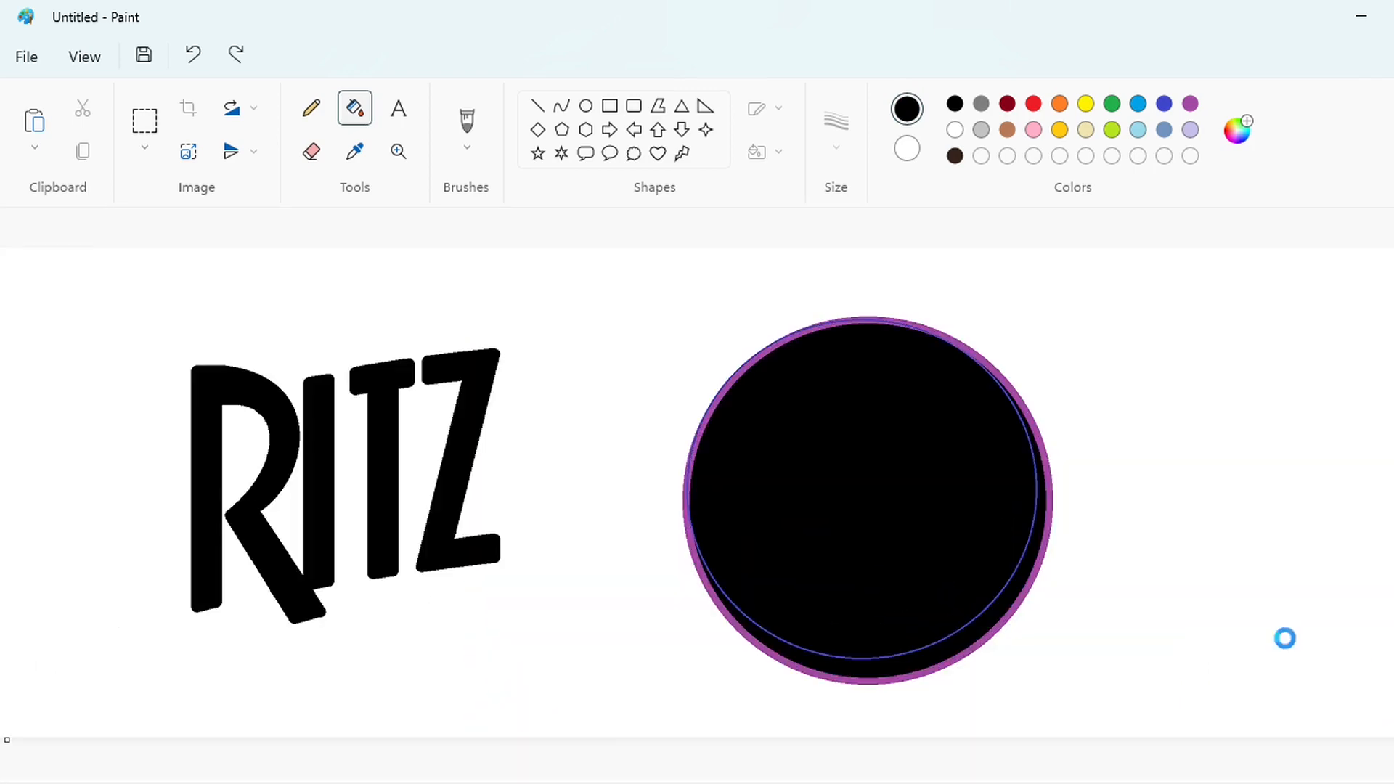
{"action": "left_click", "coordinate": [144, 120]}
{"action": "left_click_drag", "start_coordinate": [585, 271], "coordinate": [1140, 715]}
{"action": "left_click", "coordinate": [236, 58]}
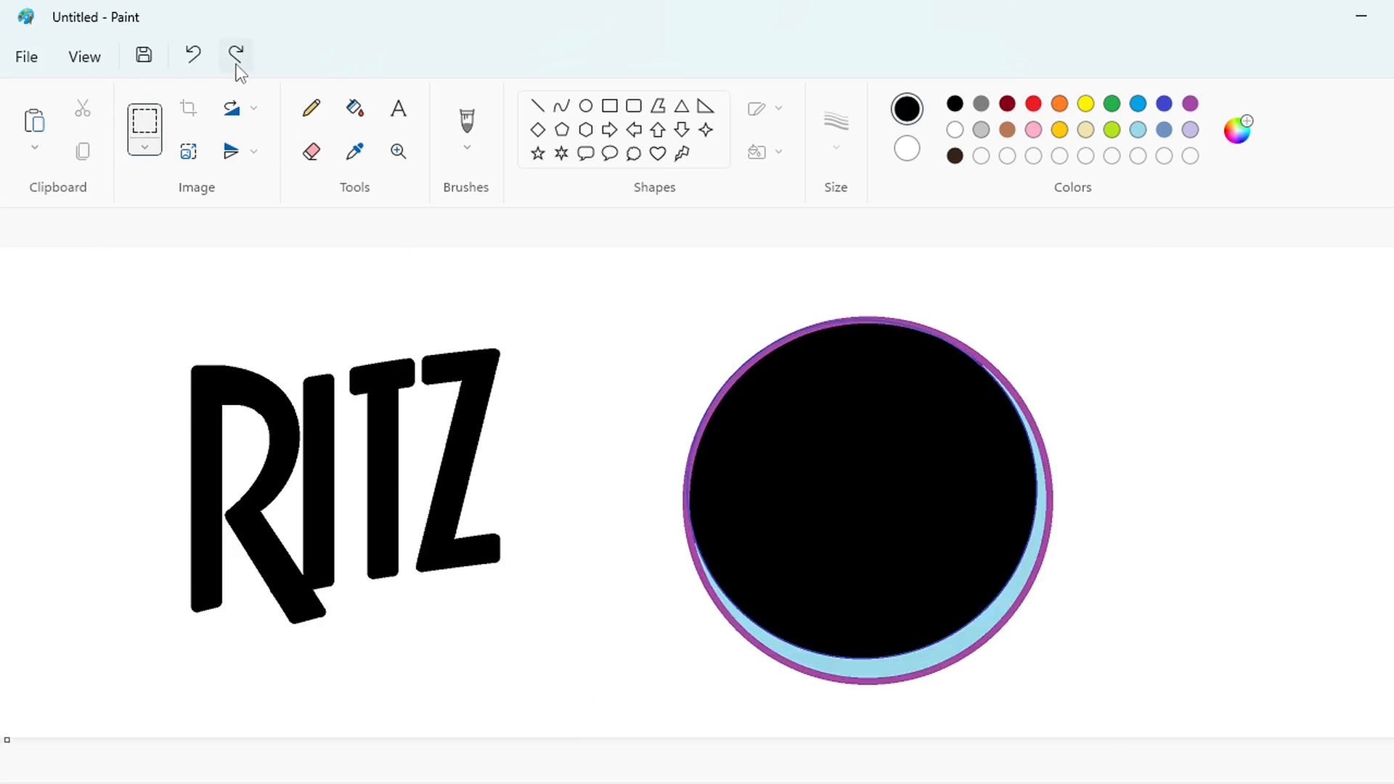
{"action": "left_click", "coordinate": [237, 58]}
Paste the copied plain circle onto the empty canvas below the original colored lettering.
{"action": "scroll", "coordinate": [736, 507], "scroll_direction": "down", "scroll_amount": 1}
{"action": "left_click_drag", "start_coordinate": [736, 507], "coordinate": [1013, 771]}
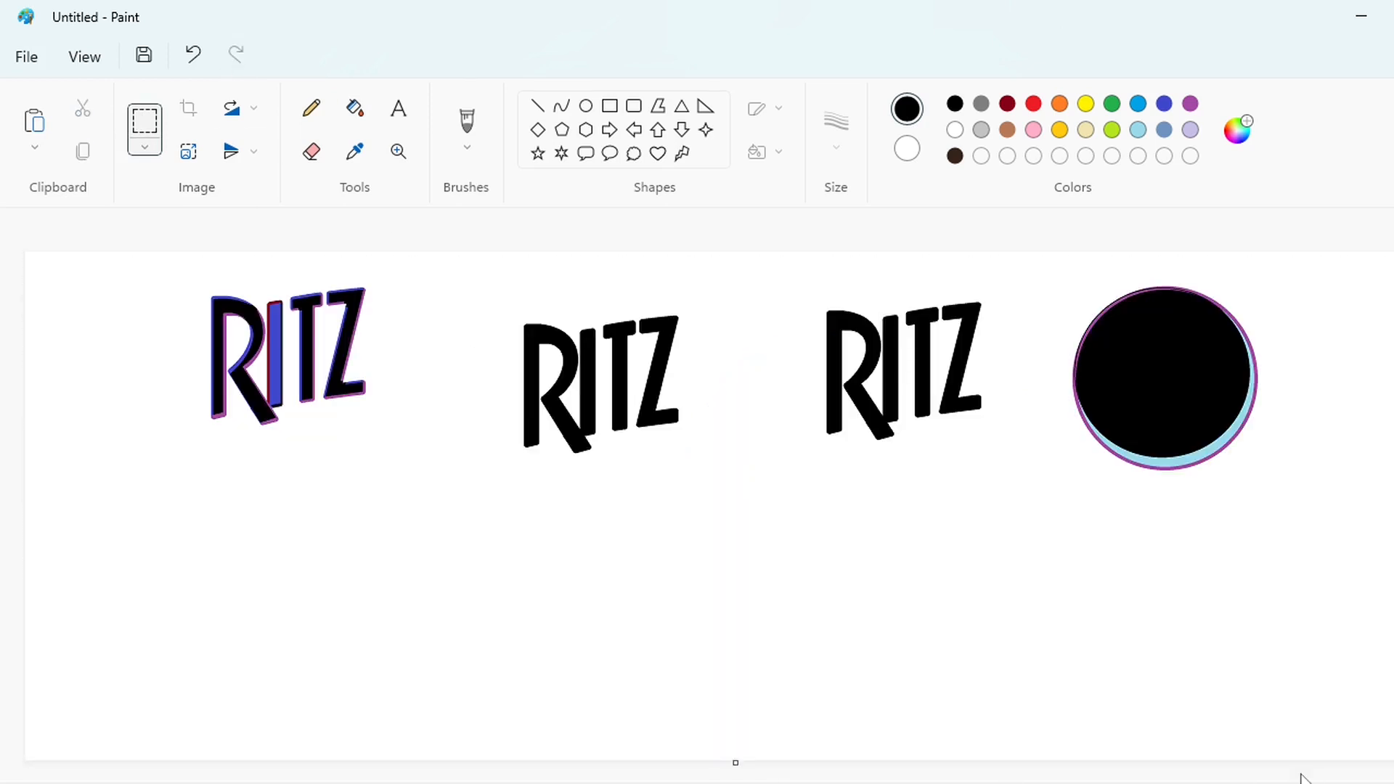
{"action": "key", "text": "ctrl+v"}
{"action": "left_click_drag", "start_coordinate": [152, 408], "coordinate": [116, 678]}
{"action": "left_click", "coordinate": [1161, 778]}
{"action": "scroll", "coordinate": [1161, 778], "scroll_direction": "up", "scroll_amount": 1}
Reposition the pasted circle and fill its black interior white so only the purple ring is left.
{"action": "left_click", "coordinate": [355, 109]}
{"action": "left_click", "coordinate": [954, 129]}
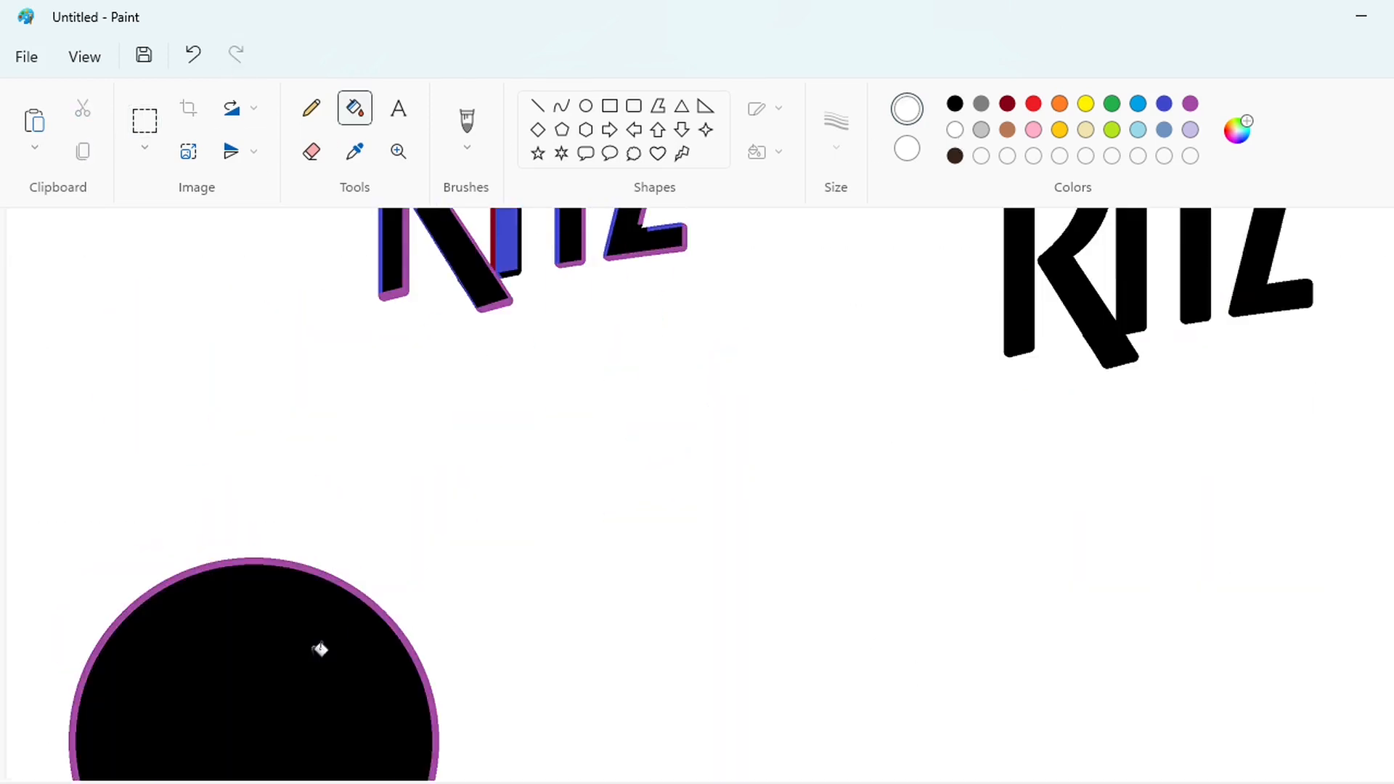
{"action": "left_click", "coordinate": [320, 647]}
{"action": "scroll", "coordinate": [397, 443], "scroll_direction": "down", "scroll_amount": 3}
{"action": "key", "text": "ctrl+z"}
{"action": "left_click", "coordinate": [144, 121]}
{"action": "mouse_move", "coordinate": [242, 576]}
{"action": "left_mouse_down"}
{"action": "mouse_move", "coordinate": [315, 564]}
{"action": "mouse_move", "coordinate": [664, 583]}
{"action": "left_mouse_up"}
{"action": "left_click", "coordinate": [354, 108]}
{"action": "left_click", "coordinate": [324, 380]}
Copy the empty purple ring and paste it over the circle with the turquoise crescent.
{"action": "left_click", "coordinate": [144, 121]}
{"action": "left_click_drag", "start_coordinate": [25, 236], "coordinate": [451, 719]}
{"action": "left_click", "coordinate": [800, 765]}
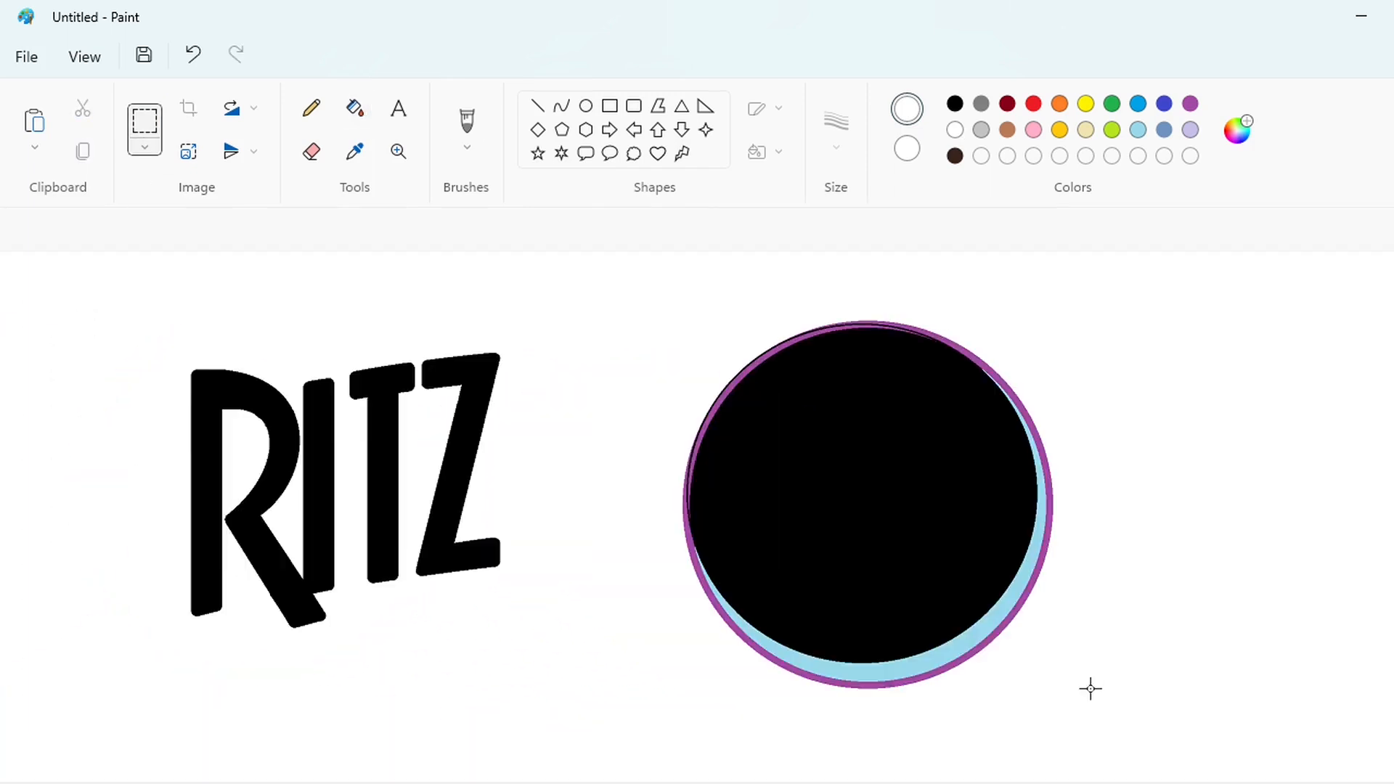
{"action": "scroll", "coordinate": [1089, 688], "scroll_direction": "up", "scroll_amount": 3}
{"action": "key", "text": "ctrl+v"}
{"action": "left_click_drag", "start_coordinate": [812, 661], "coordinate": [1195, 665]}
Nudge the pasted ring up and to the right until it covers the circle's original ring, and deselect it.
{"action": "key", "text": "Up"}
{"action": "key", "text": "Up"}
{"action": "key", "text": "Up"}
{"action": "key", "text": "Up"}
{"action": "key", "text": "Right"}
{"action": "key", "text": "Right"}
{"action": "scroll", "coordinate": [1382, 670], "scroll_direction": "down", "scroll_amount": 2}
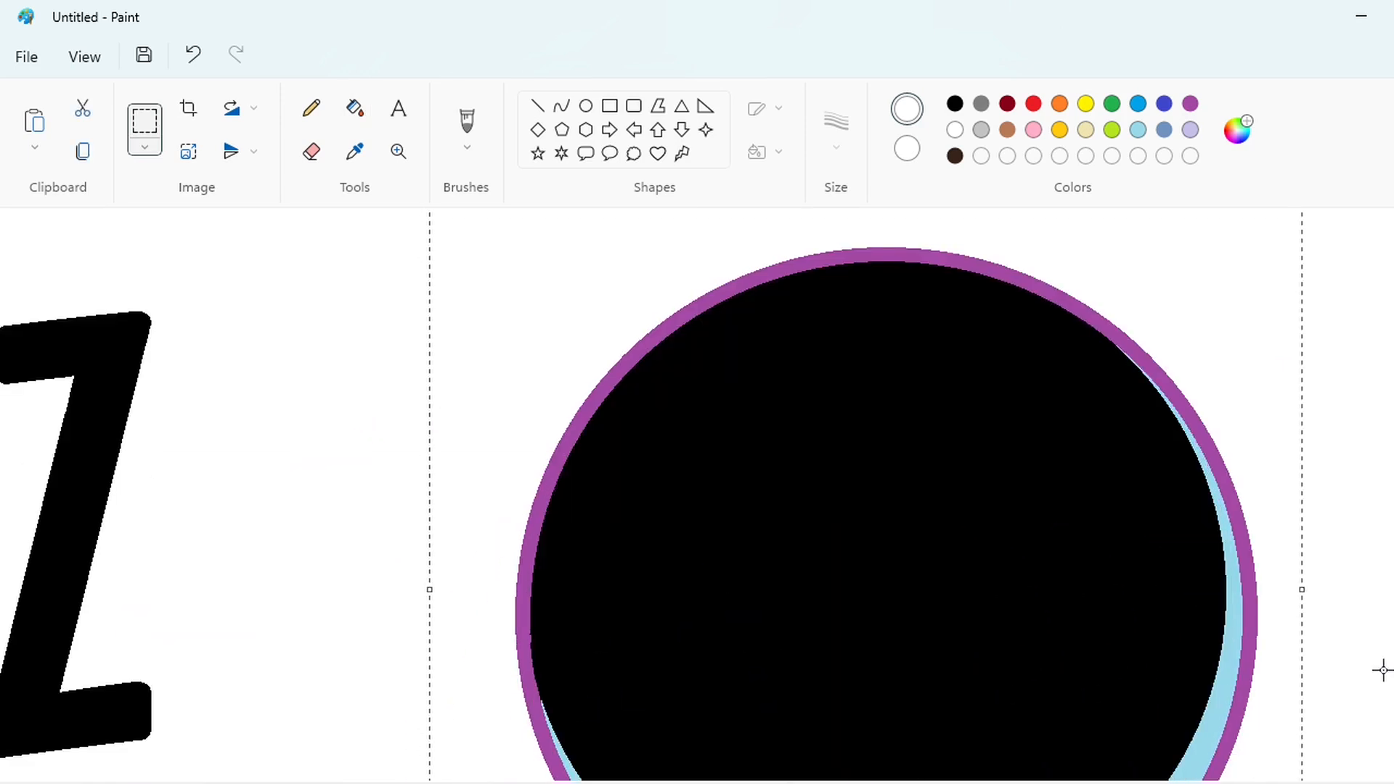
{"action": "left_click", "coordinate": [1381, 672]}
{"action": "scroll", "coordinate": [1379, 674], "scroll_direction": "down", "scroll_amount": 4}
{"action": "scroll", "coordinate": [1213, 681], "scroll_direction": "down", "scroll_amount": 1}
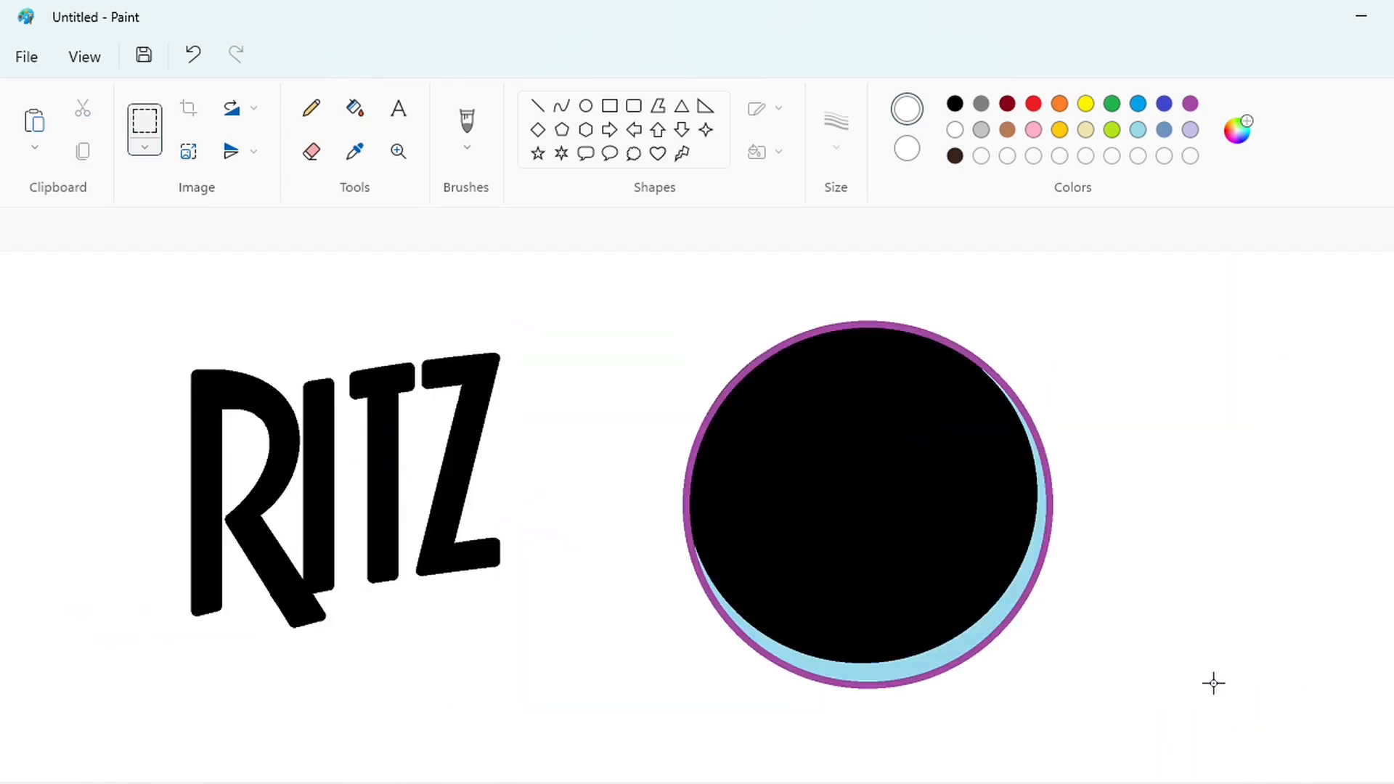
Copy the finished circle with the turquoise crescent and place the duplicate on the empty canvas below.
{"action": "left_click", "coordinate": [585, 106]}
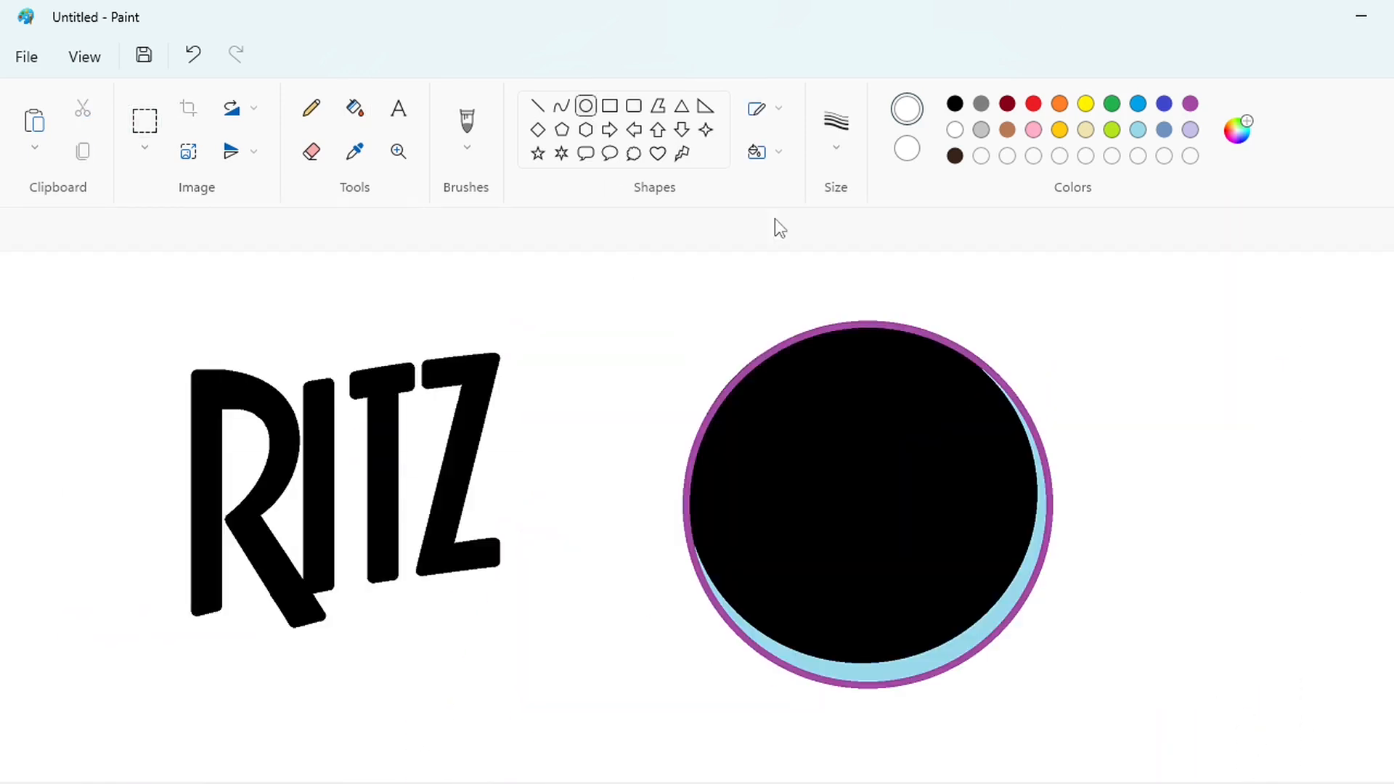
{"action": "left_click", "coordinate": [1162, 105]}
{"action": "left_click", "coordinate": [145, 121]}
{"action": "left_click_drag", "start_coordinate": [610, 278], "coordinate": [1178, 751]}
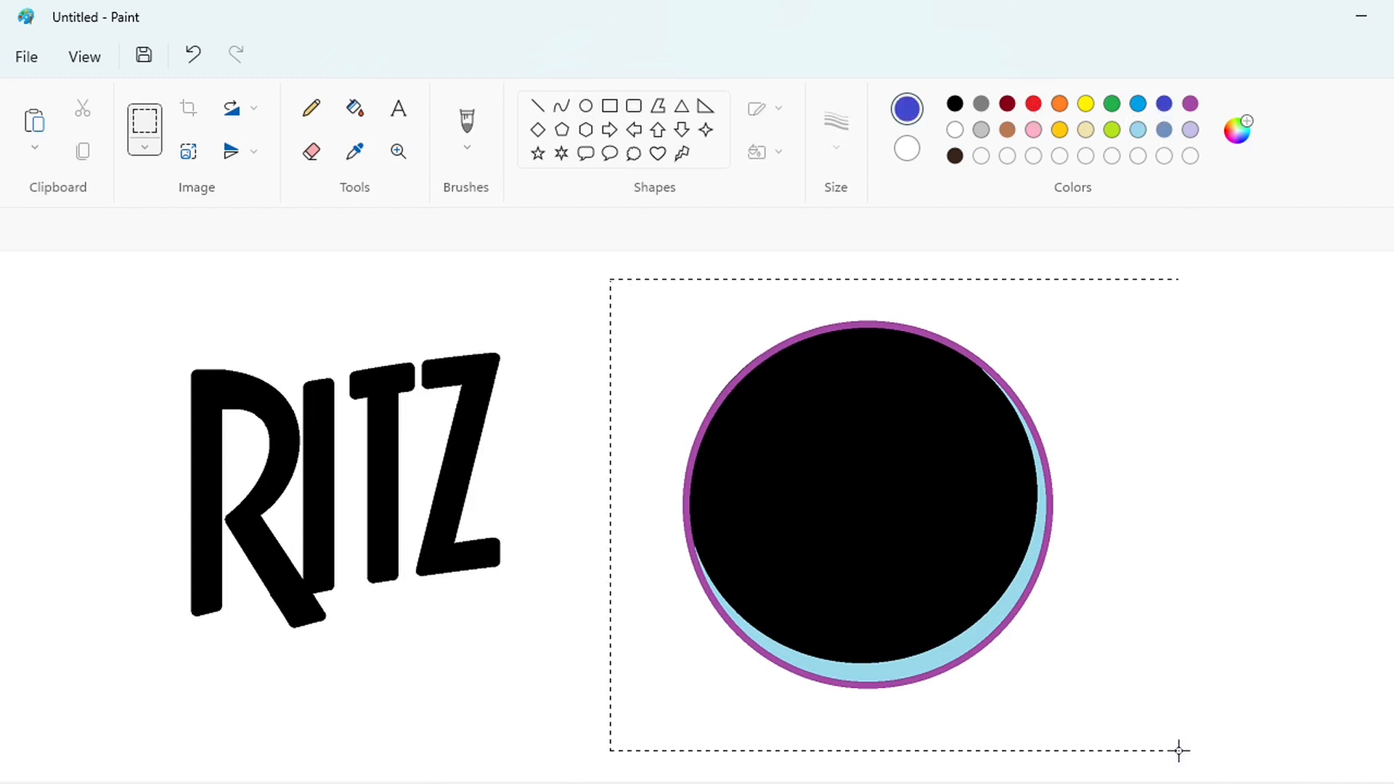
{"action": "key", "text": "ctrl+x"}
{"action": "scroll", "coordinate": [1260, 728], "scroll_direction": "down", "scroll_amount": 5}
{"action": "key", "text": "ctrl+v"}
{"action": "left_click_drag", "start_coordinate": [512, 466], "coordinate": [1179, 560]}
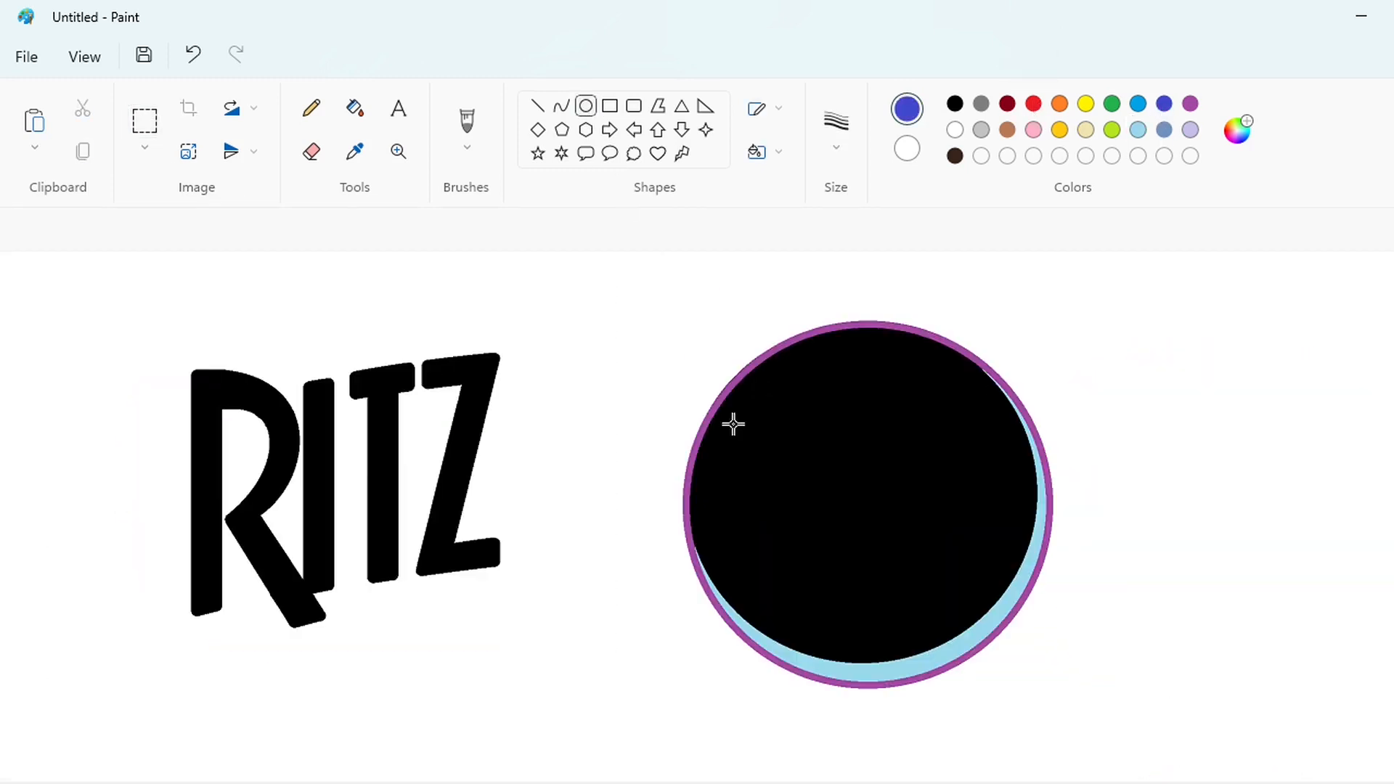
Draw a thin indigo ellipse over the black circle with the turquoise crescent and stretch it to roughly the black area's width.
{"action": "left_click_drag", "start_coordinate": [712, 368], "coordinate": [992, 627]}
{"action": "left_click_drag", "start_coordinate": [998, 498], "coordinate": [1038, 499]}
{"action": "left_click_drag", "start_coordinate": [709, 498], "coordinate": [701, 498]}
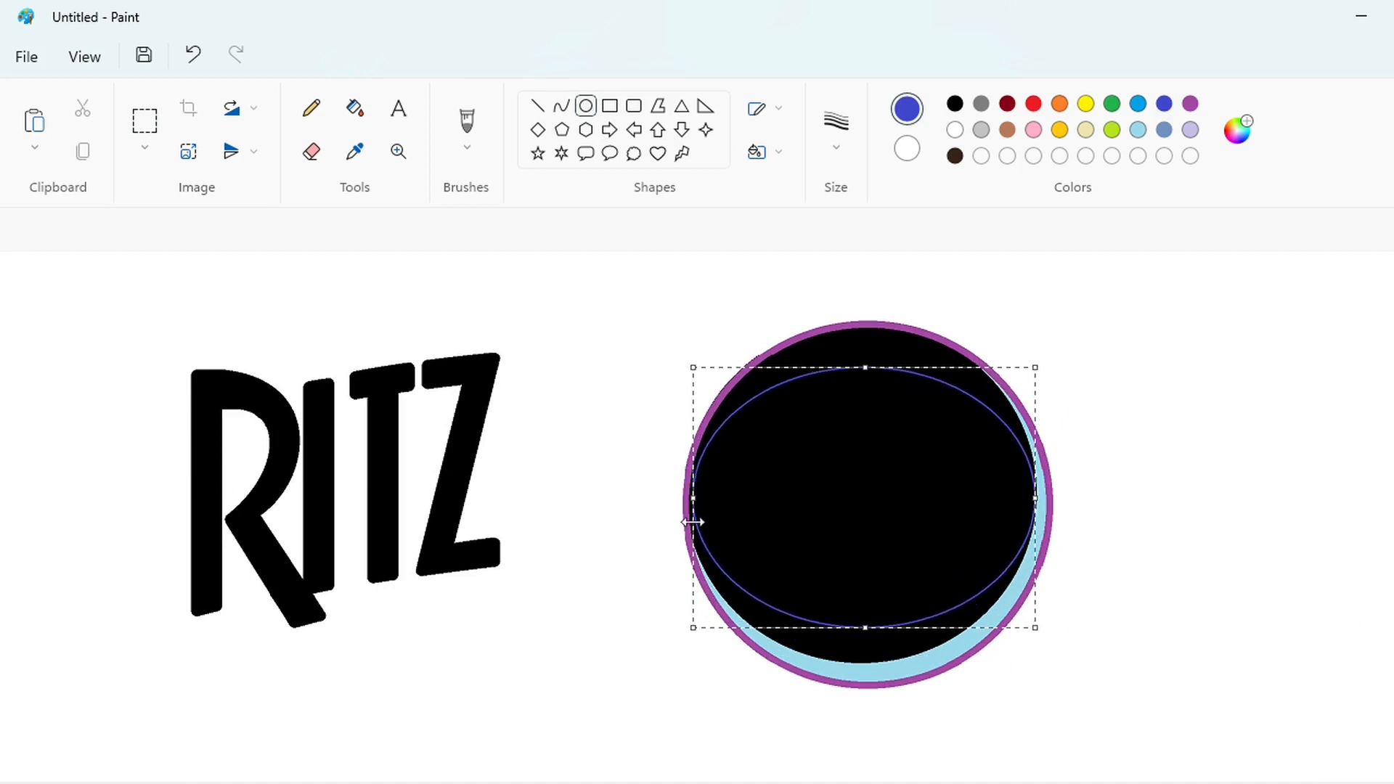
{"action": "left_click_drag", "start_coordinate": [863, 367], "coordinate": [867, 342]}
{"action": "left_click_drag", "start_coordinate": [863, 628], "coordinate": [861, 672]}
{"action": "left_click_drag", "start_coordinate": [703, 519], "coordinate": [690, 533]}
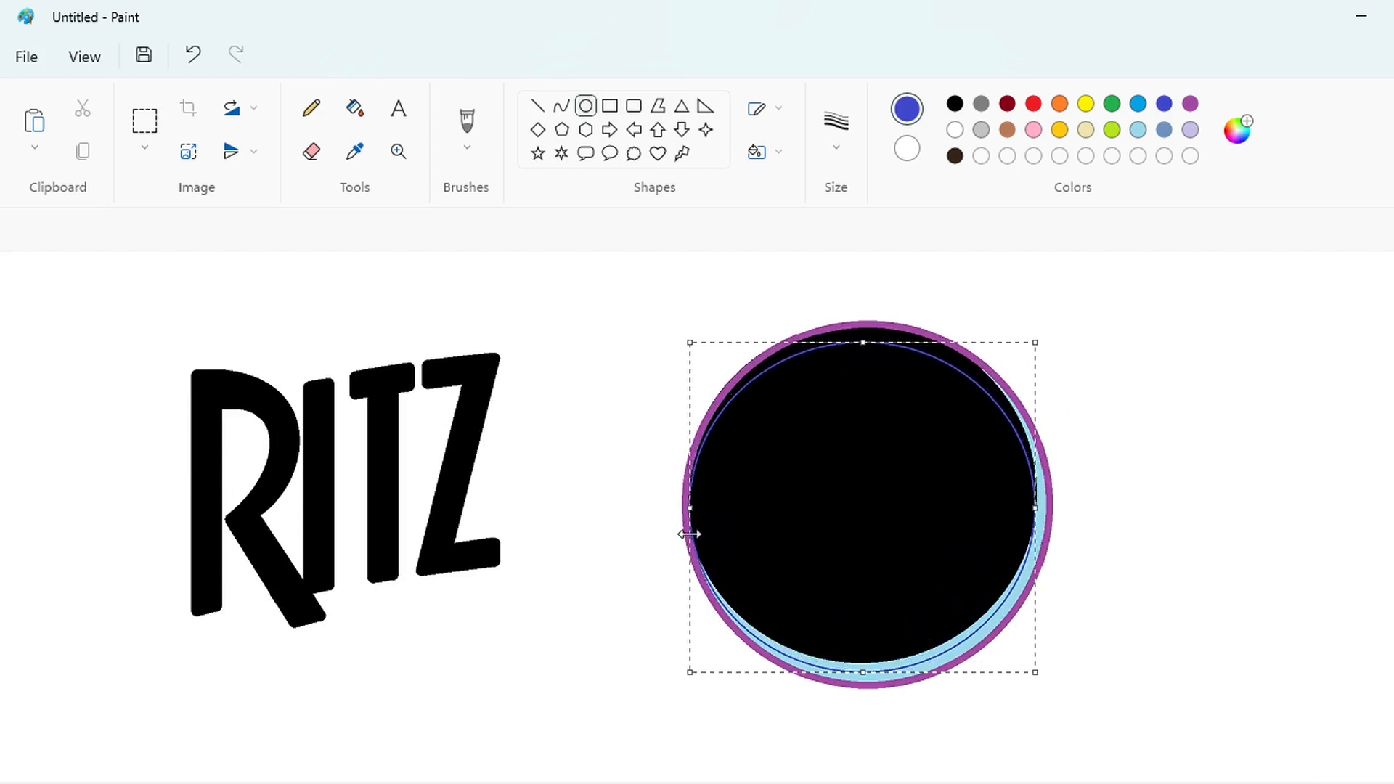
{"action": "mouse_move", "coordinate": [1036, 513]}
{"action": "left_mouse_down"}
{"action": "mouse_move", "coordinate": [1014, 513]}
{"action": "mouse_move", "coordinate": [1034, 513]}
{"action": "left_mouse_up"}
{"action": "left_click_drag", "start_coordinate": [862, 673], "coordinate": [863, 645]}
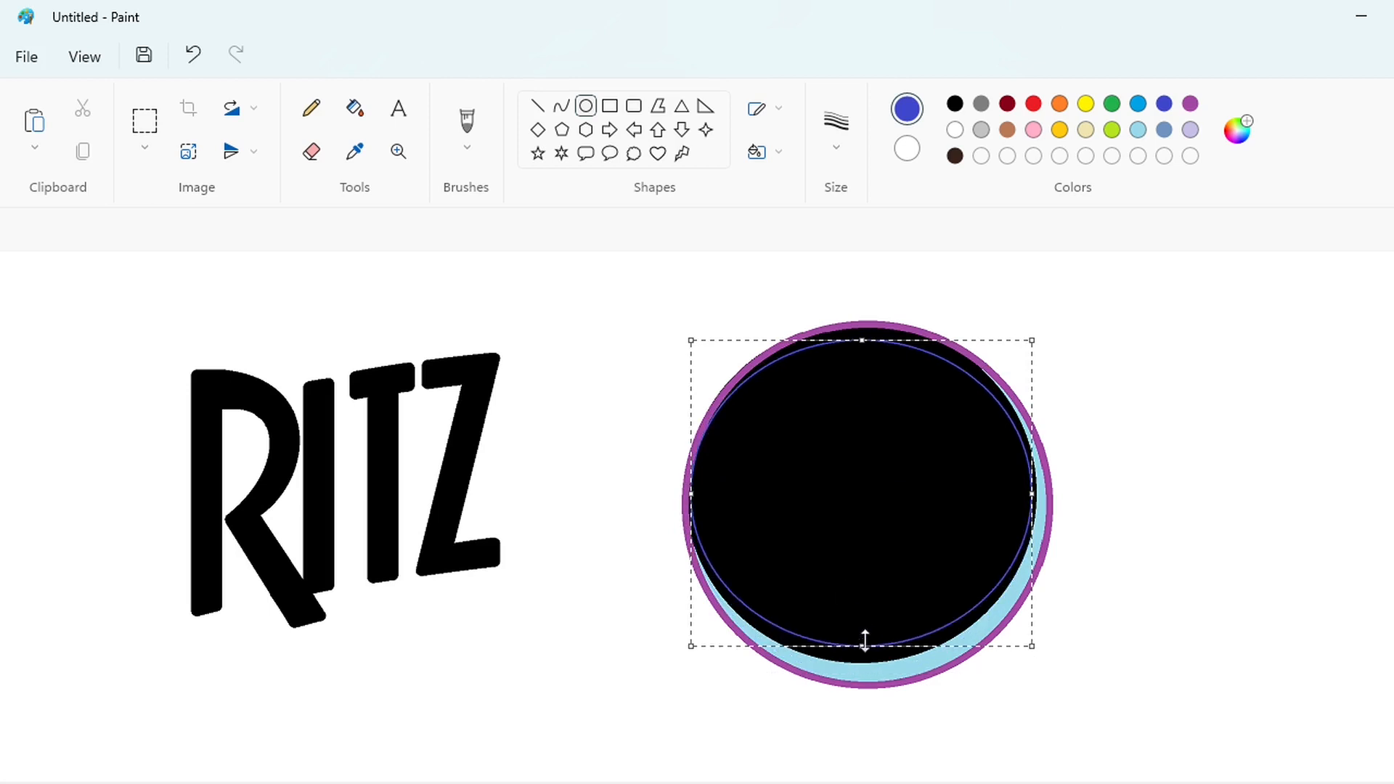
Adjust the indigo ellipse's size and position so a gap remains between it and the ring's upper edge.
{"action": "left_click_drag", "start_coordinate": [863, 342], "coordinate": [886, 324]}
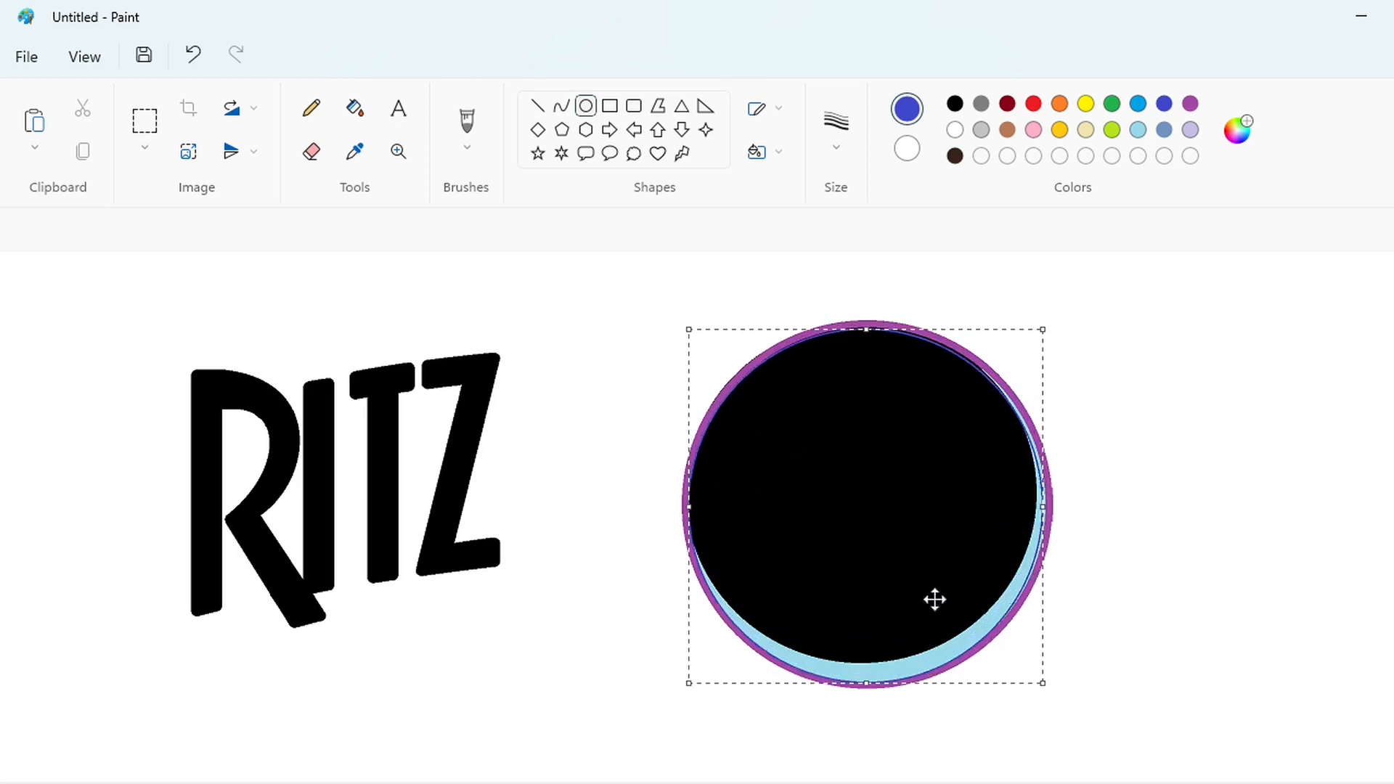
{"action": "left_click_drag", "start_coordinate": [866, 533], "coordinate": [871, 544]}
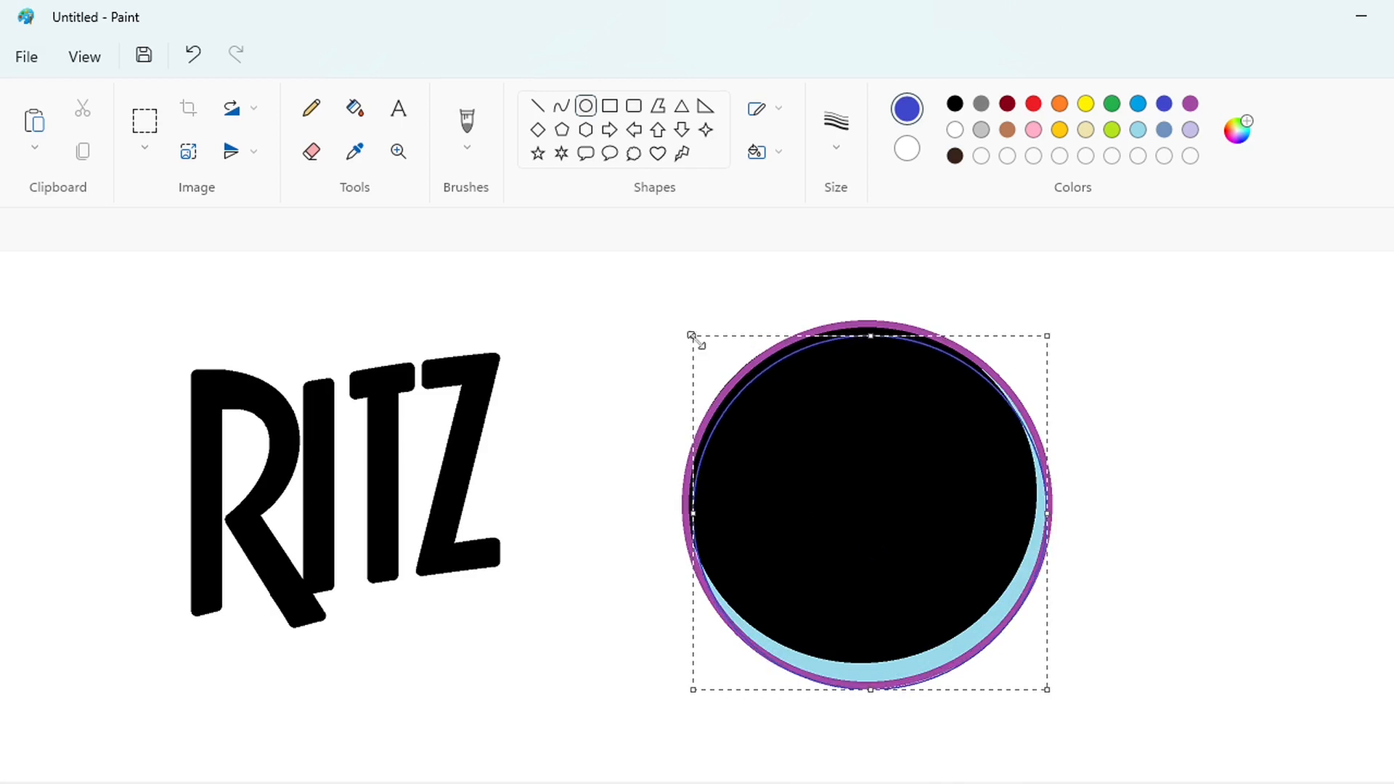
{"action": "left_click_drag", "start_coordinate": [699, 341], "coordinate": [713, 344]}
{"action": "left_click_drag", "start_coordinate": [809, 451], "coordinate": [802, 443]}
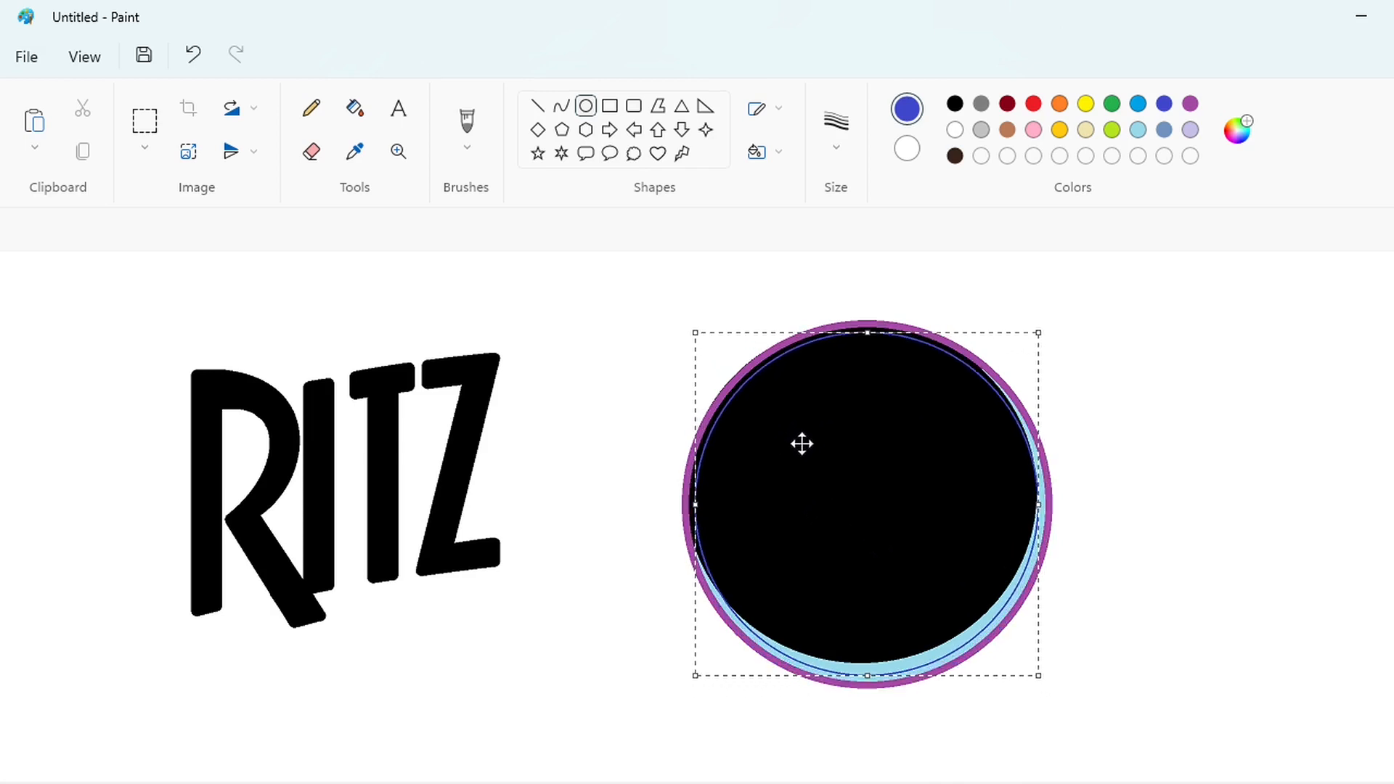
{"action": "left_click_drag", "start_coordinate": [868, 675], "coordinate": [871, 694]}
{"action": "left_click_drag", "start_coordinate": [694, 504], "coordinate": [694, 520]}
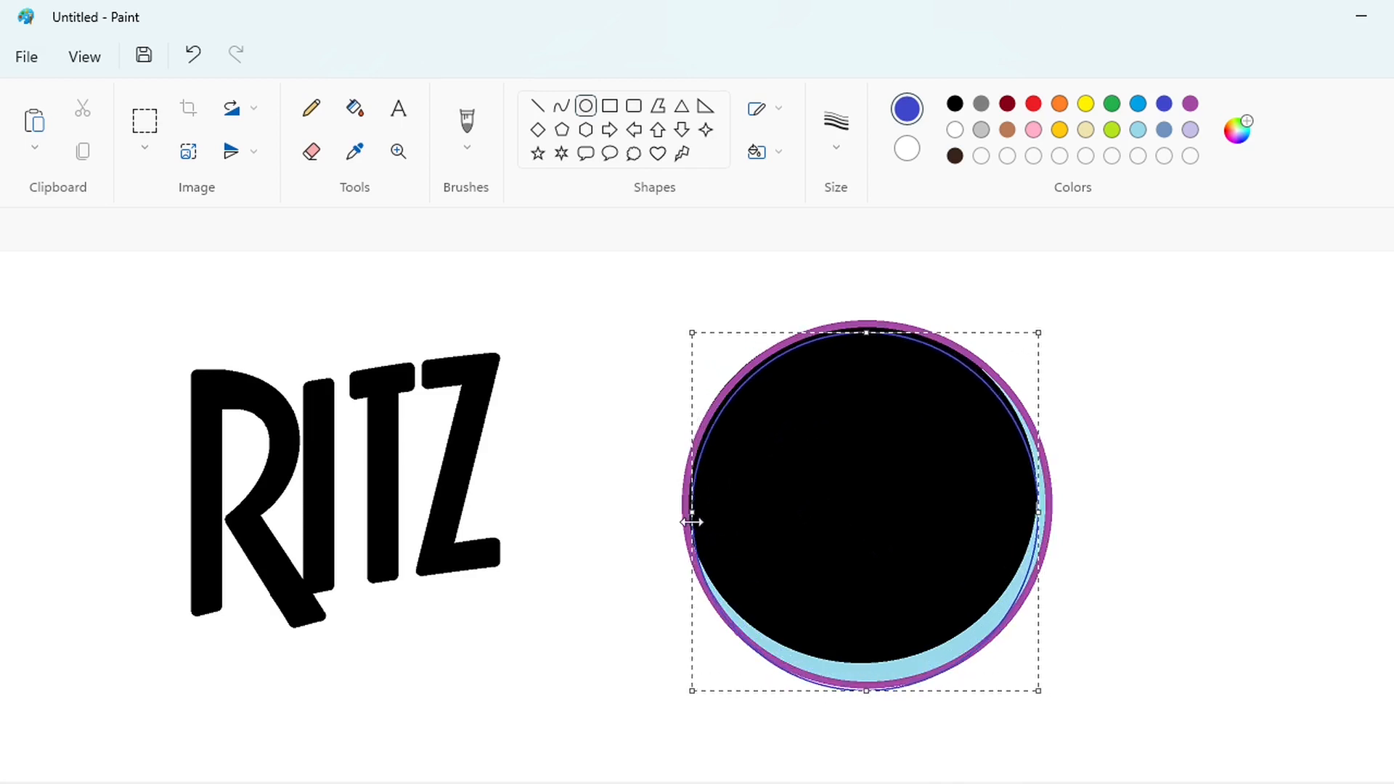
{"action": "left_click_drag", "start_coordinate": [867, 333], "coordinate": [861, 347]}
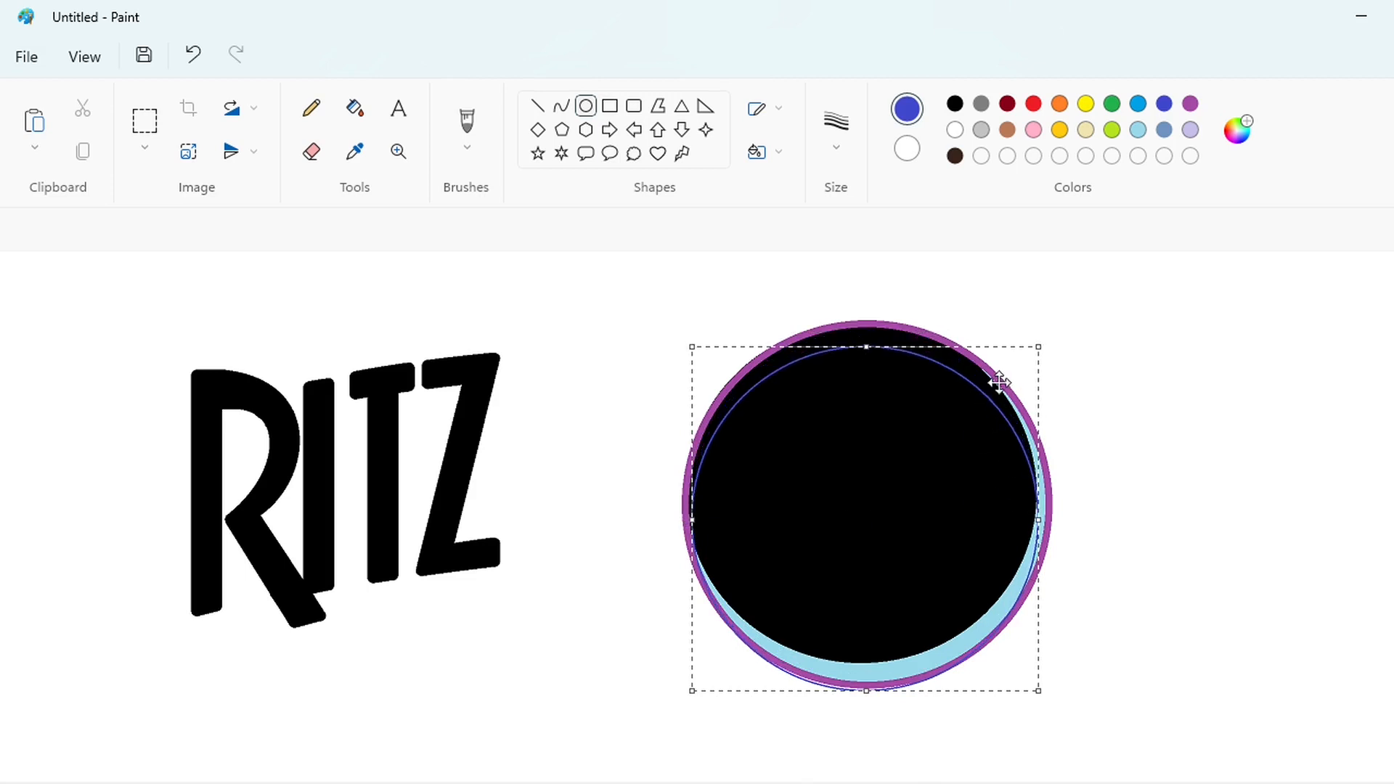
Shift the ellipse slightly, widen it beyond the ring's right edge to outline an upper-left crescent, and deselect it.
{"action": "left_click_drag", "start_coordinate": [855, 430], "coordinate": [843, 442]}
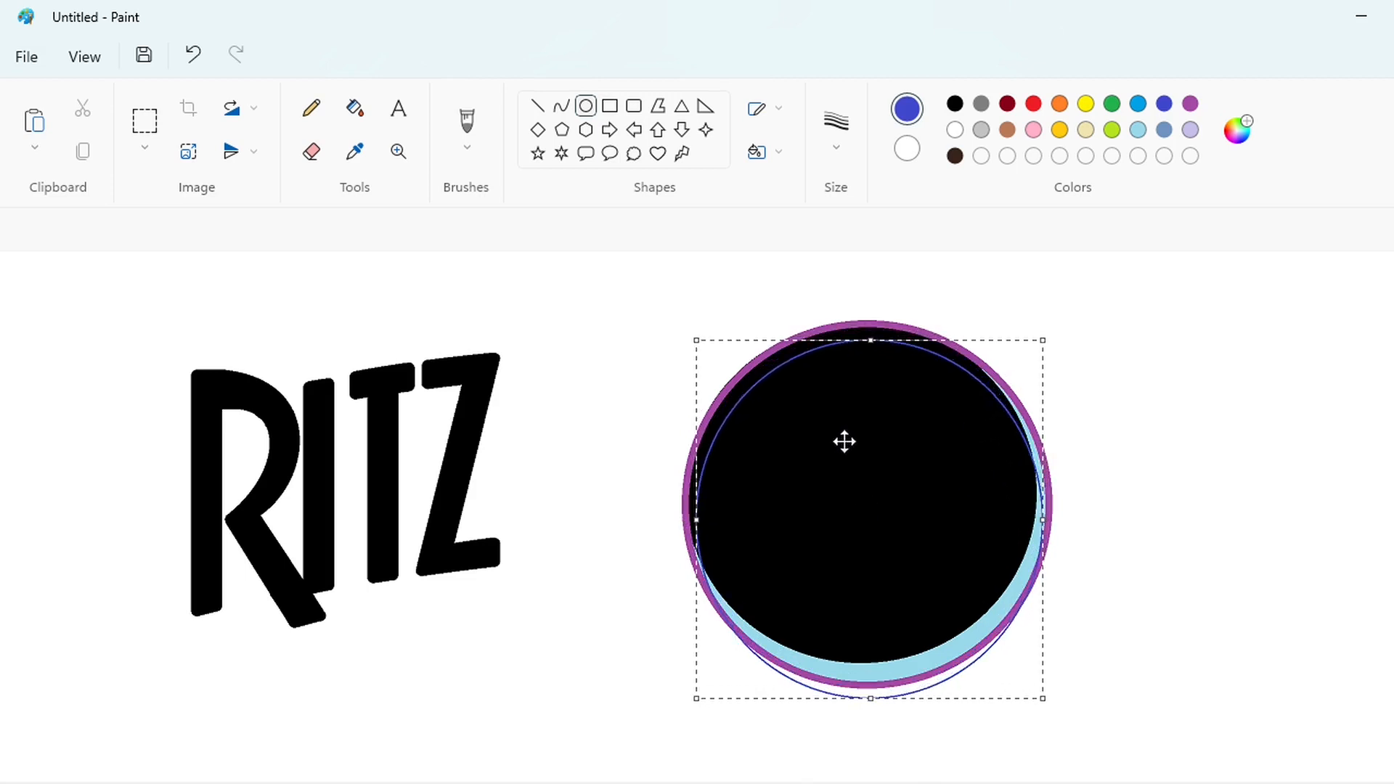
{"action": "left_click_drag", "start_coordinate": [1042, 519], "coordinate": [1051, 520]}
{"action": "left_click_drag", "start_coordinate": [936, 498], "coordinate": [933, 498]}
{"action": "left_click_drag", "start_coordinate": [875, 340], "coordinate": [871, 337]}
{"action": "mouse_move", "coordinate": [1050, 520]}
{"action": "left_mouse_down"}
{"action": "mouse_move", "coordinate": [1037, 522]}
{"action": "mouse_move", "coordinate": [1062, 517]}
{"action": "left_mouse_up"}
{"action": "left_click", "coordinate": [1232, 474]}
Fill the crescent between the ring and the indigo ellipse at the upper left with brown.
{"action": "left_click", "coordinate": [355, 107]}
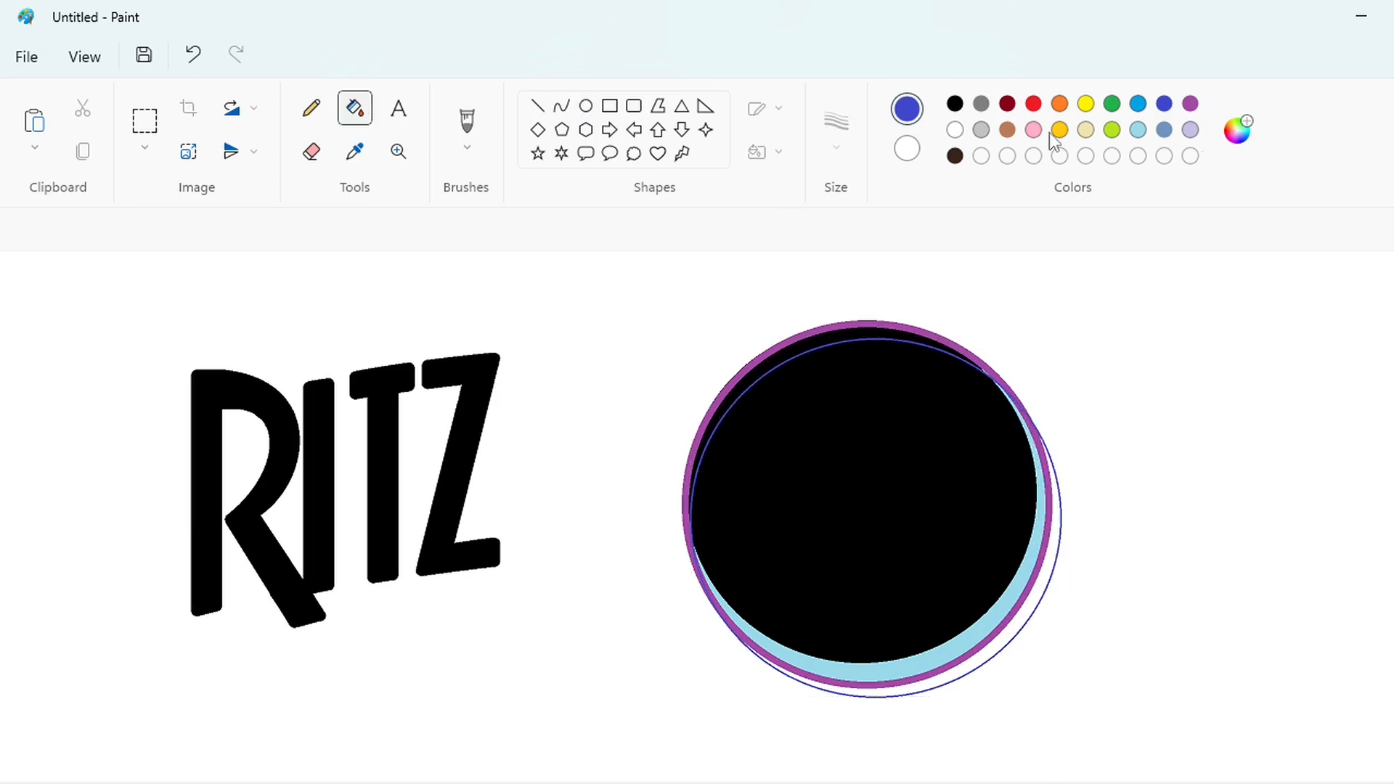
{"action": "left_click", "coordinate": [1007, 129]}
{"action": "left_click", "coordinate": [800, 348]}
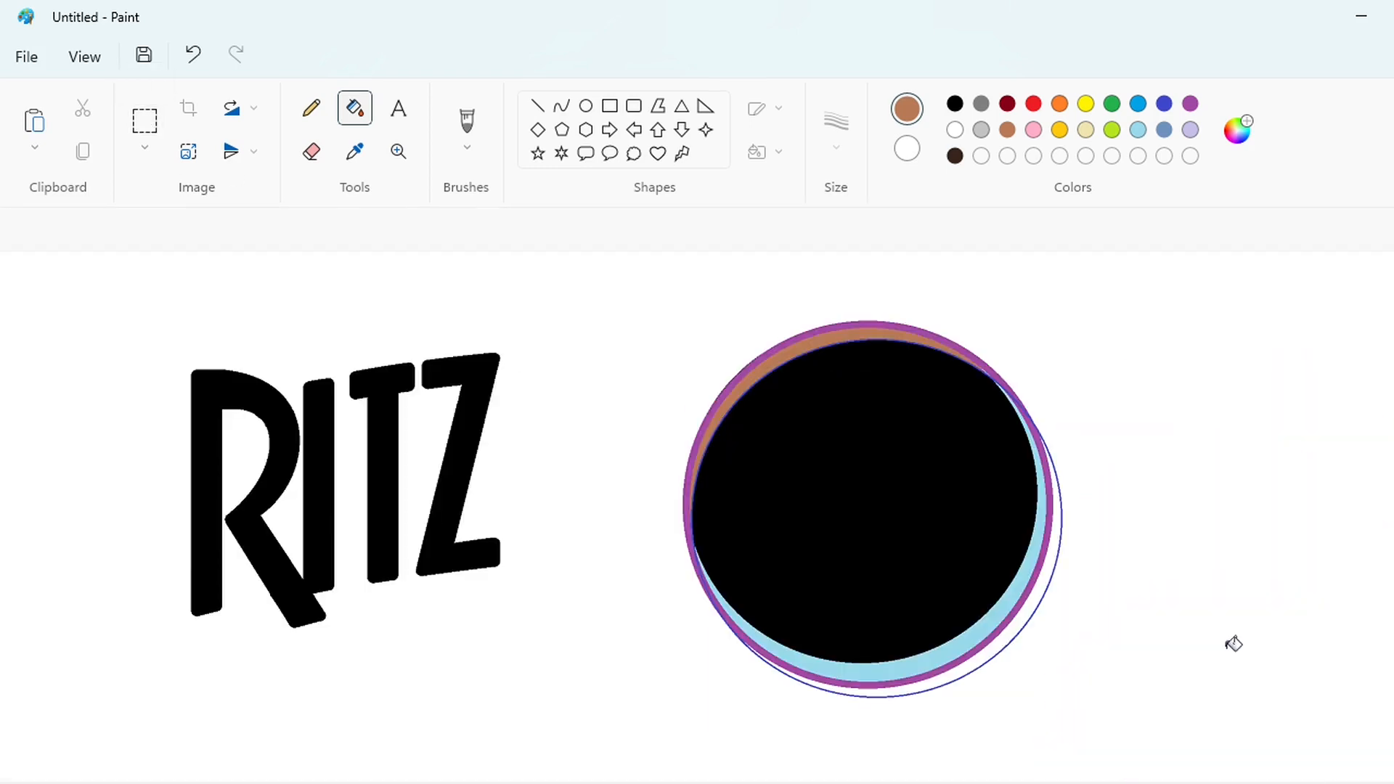
Fill the ring, ellipse outline, turquoise crescent and black interior white so only the brown crescent is left.
{"action": "scroll", "coordinate": [1110, 778], "scroll_direction": "up", "scroll_amount": 3}
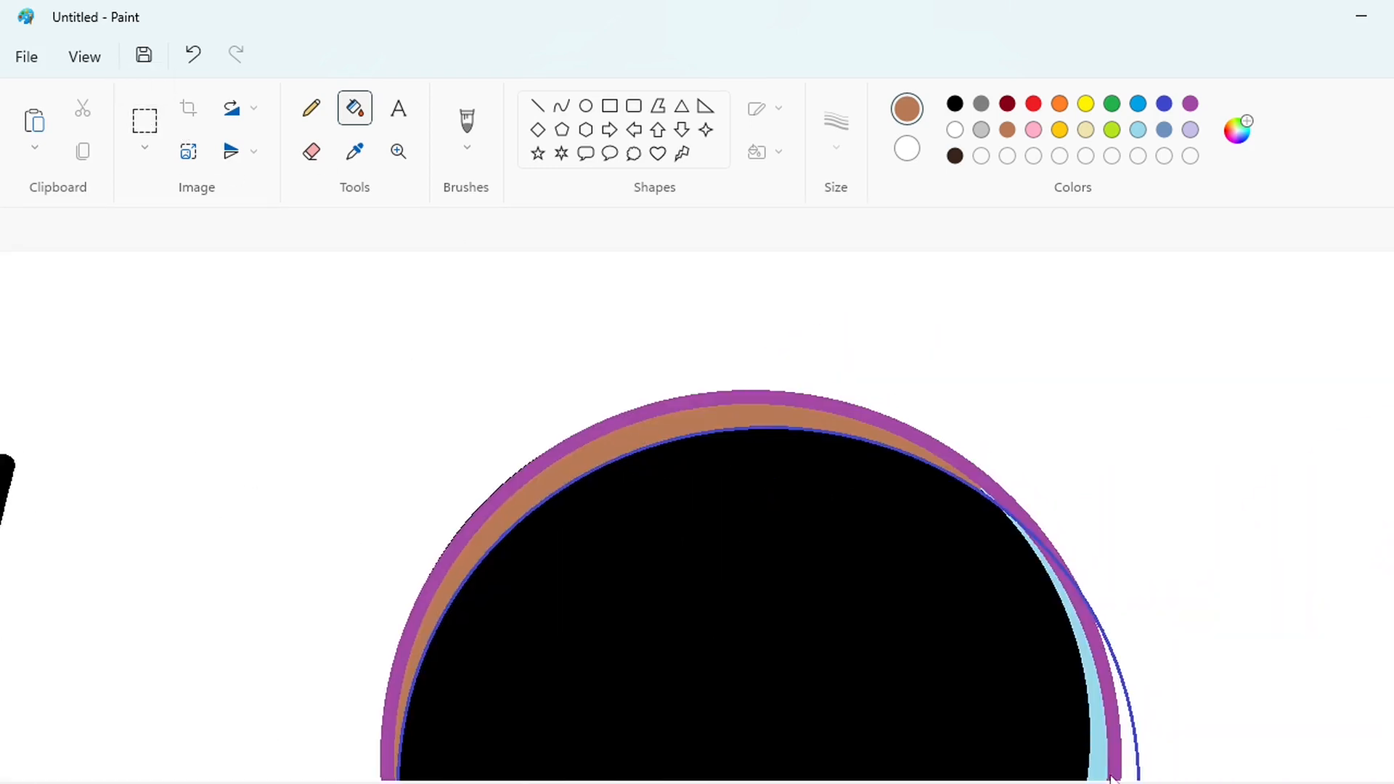
{"action": "left_click", "coordinate": [954, 129]}
{"action": "left_click", "coordinate": [860, 434]}
{"action": "left_click", "coordinate": [867, 420]}
{"action": "scroll", "coordinate": [1089, 454], "scroll_direction": "down", "scroll_amount": 3}
{"action": "left_click", "coordinate": [1105, 494]}
{"action": "left_click", "coordinate": [967, 464]}
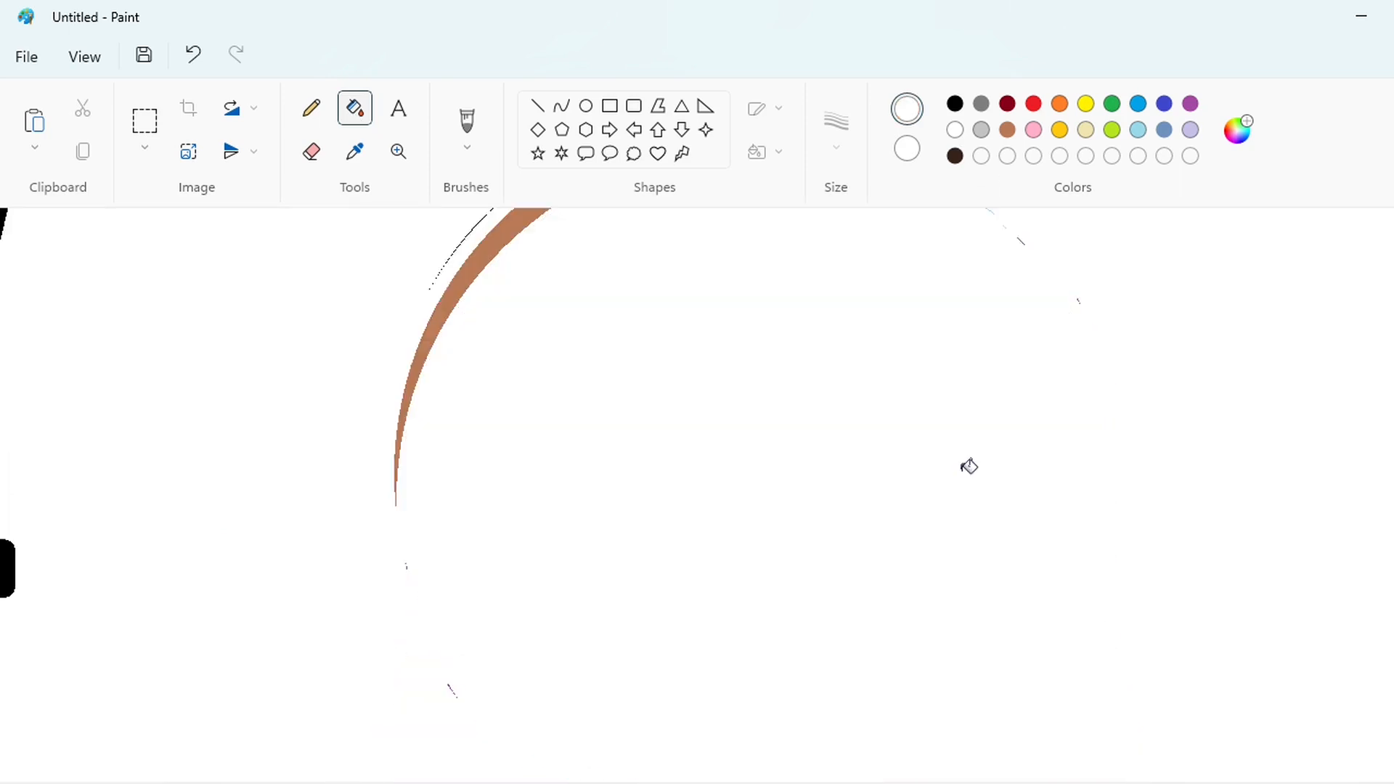
Erase the stray dark specks left around the brown crescent.
{"action": "scroll", "coordinate": [970, 466], "scroll_direction": "up", "scroll_amount": 2}
{"action": "left_click", "coordinate": [312, 153]}
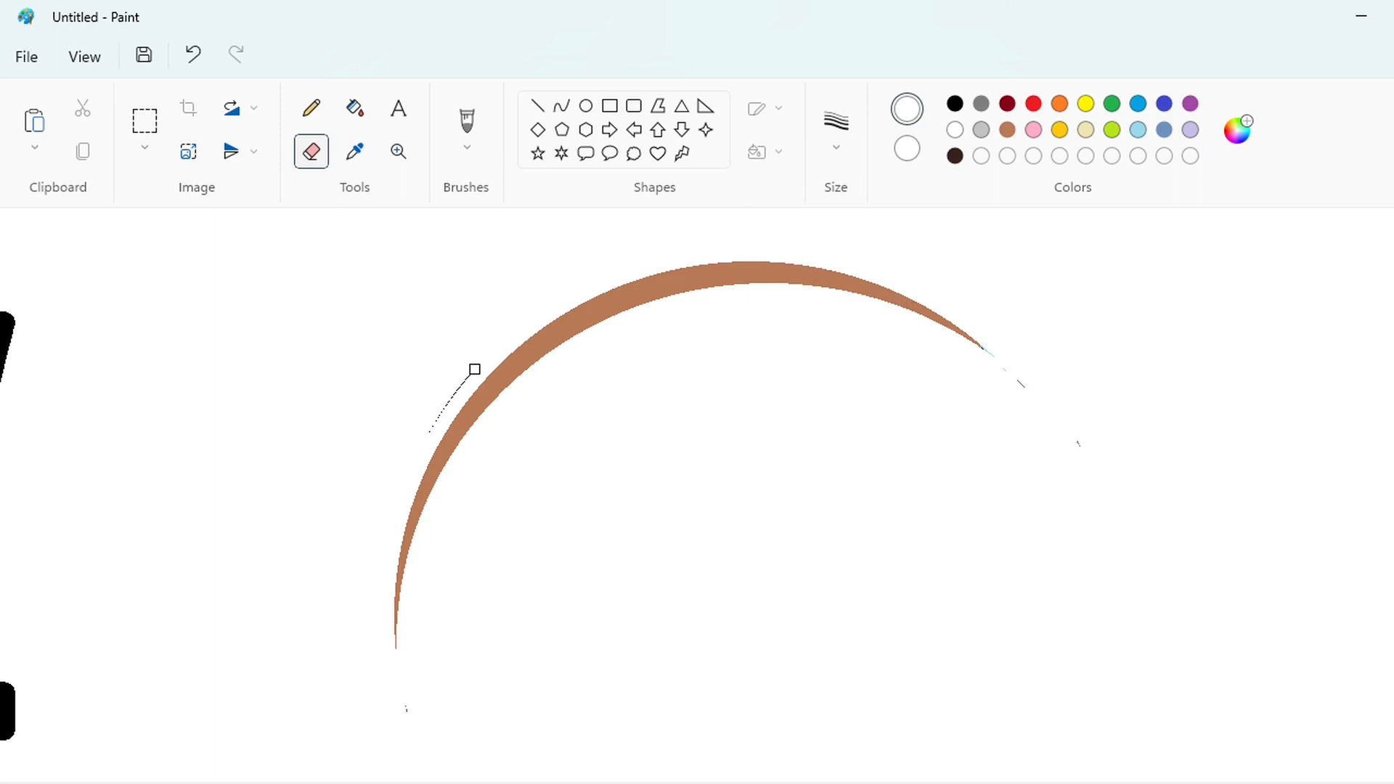
{"action": "scroll", "coordinate": [399, 559], "scroll_direction": "down", "scroll_amount": 4}
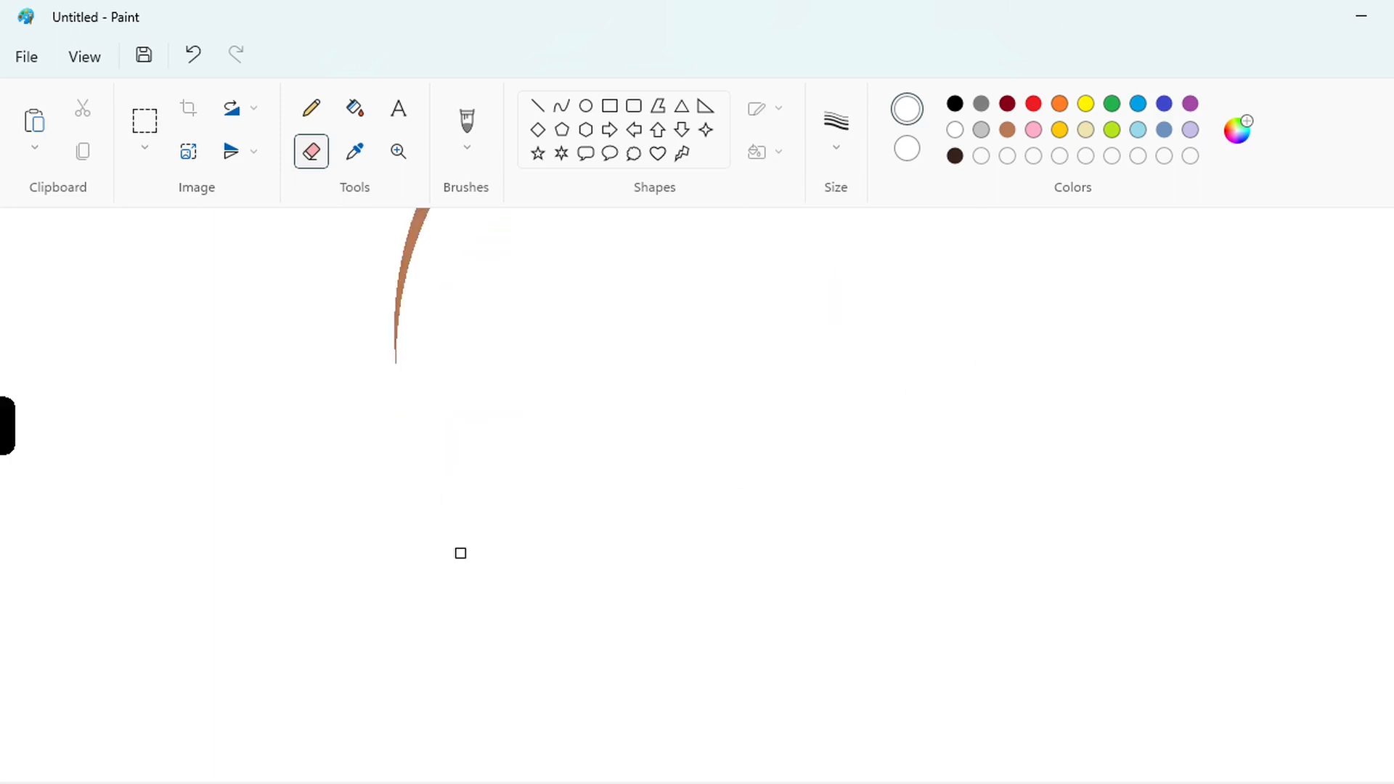
Duplicate the brown crescent onto the spare black circle, fitting it along the ring's upper-left inner edge opposite the turquoise crescent.
{"action": "scroll", "coordinate": [1036, 644], "scroll_direction": "down", "scroll_amount": 2}
{"action": "left_click", "coordinate": [145, 121]}
{"action": "left_click_drag", "start_coordinate": [606, 275], "coordinate": [1108, 636]}
{"action": "left_click", "coordinate": [1108, 637]}
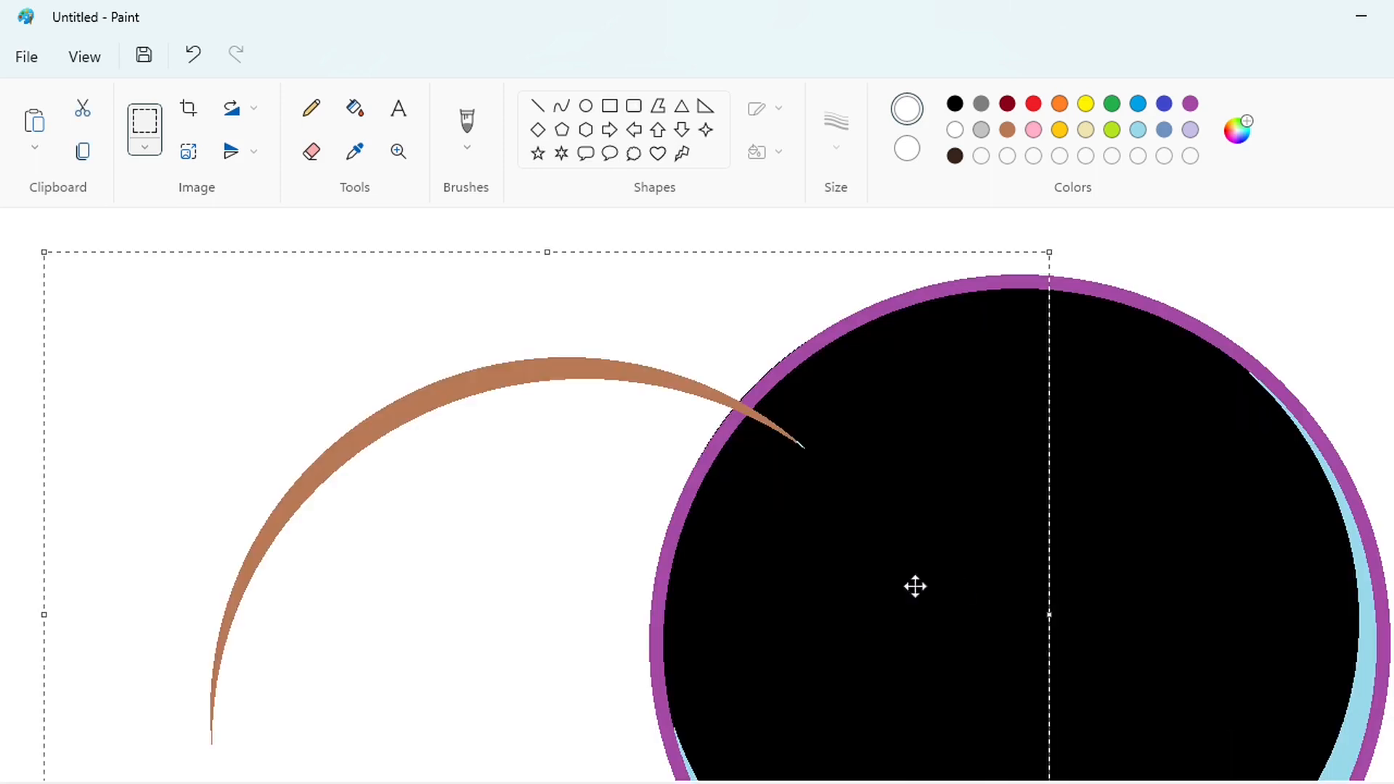
{"action": "left_click_drag", "start_coordinate": [384, 524], "coordinate": [856, 467]}
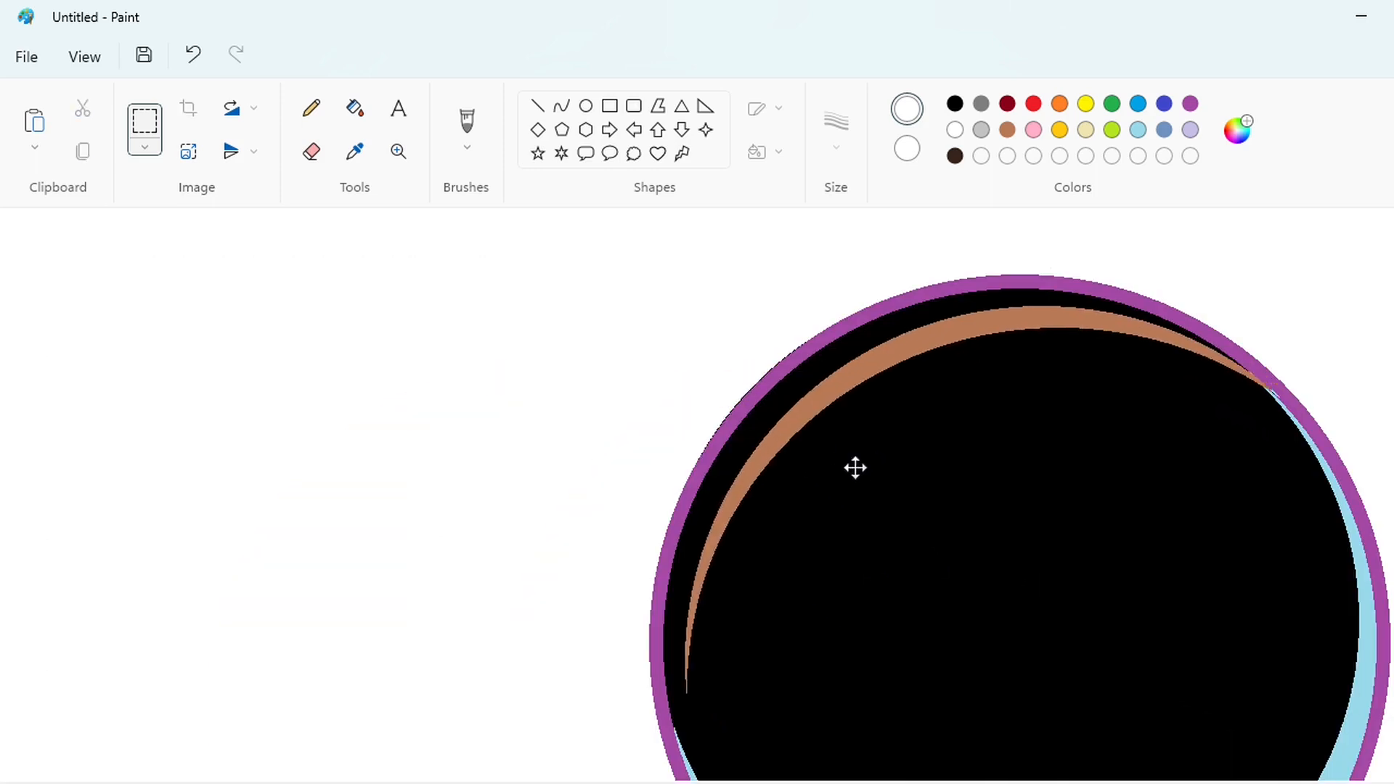
{"action": "left_click", "coordinate": [368, 466]}
Copy the circle with both crescents, place a duplicate on the empty canvas below the black lettering, and undo the paste.
{"action": "scroll", "coordinate": [367, 466], "scroll_direction": "down", "scroll_amount": 2}
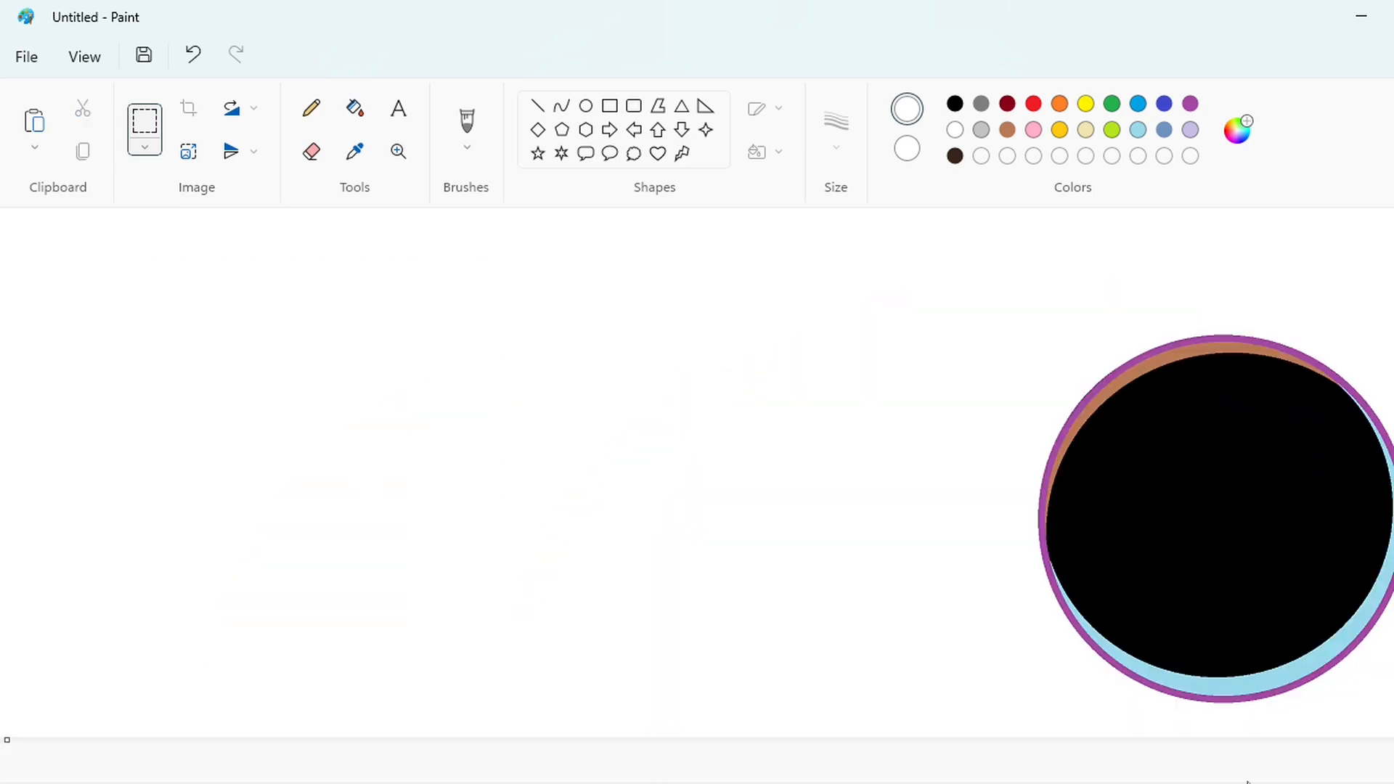
{"action": "left_click_drag", "start_coordinate": [899, 255], "coordinate": [1390, 751]}
{"action": "key", "text": "ctrl+c"}
{"action": "left_click", "coordinate": [904, 657]}
{"action": "scroll", "coordinate": [903, 657], "scroll_direction": "down", "scroll_amount": 2}
{"action": "key", "text": "ctrl+v"}
{"action": "left_click_drag", "start_coordinate": [179, 379], "coordinate": [1011, 529]}
{"action": "key", "text": "ctrl+z"}
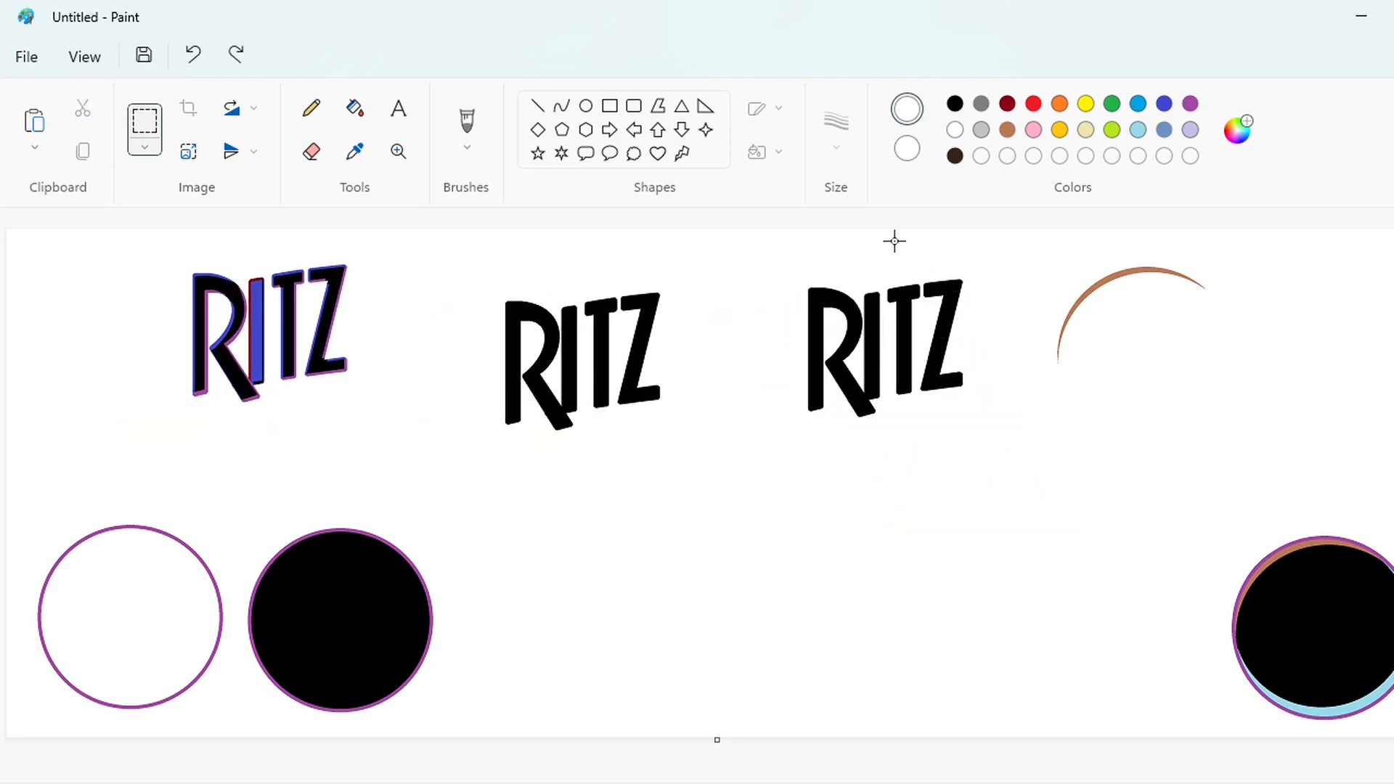
{"action": "scroll", "coordinate": [1325, 638], "scroll_direction": "up", "scroll_amount": 2}
{"action": "scroll", "coordinate": [1326, 638], "scroll_direction": "down", "scroll_amount": 5}
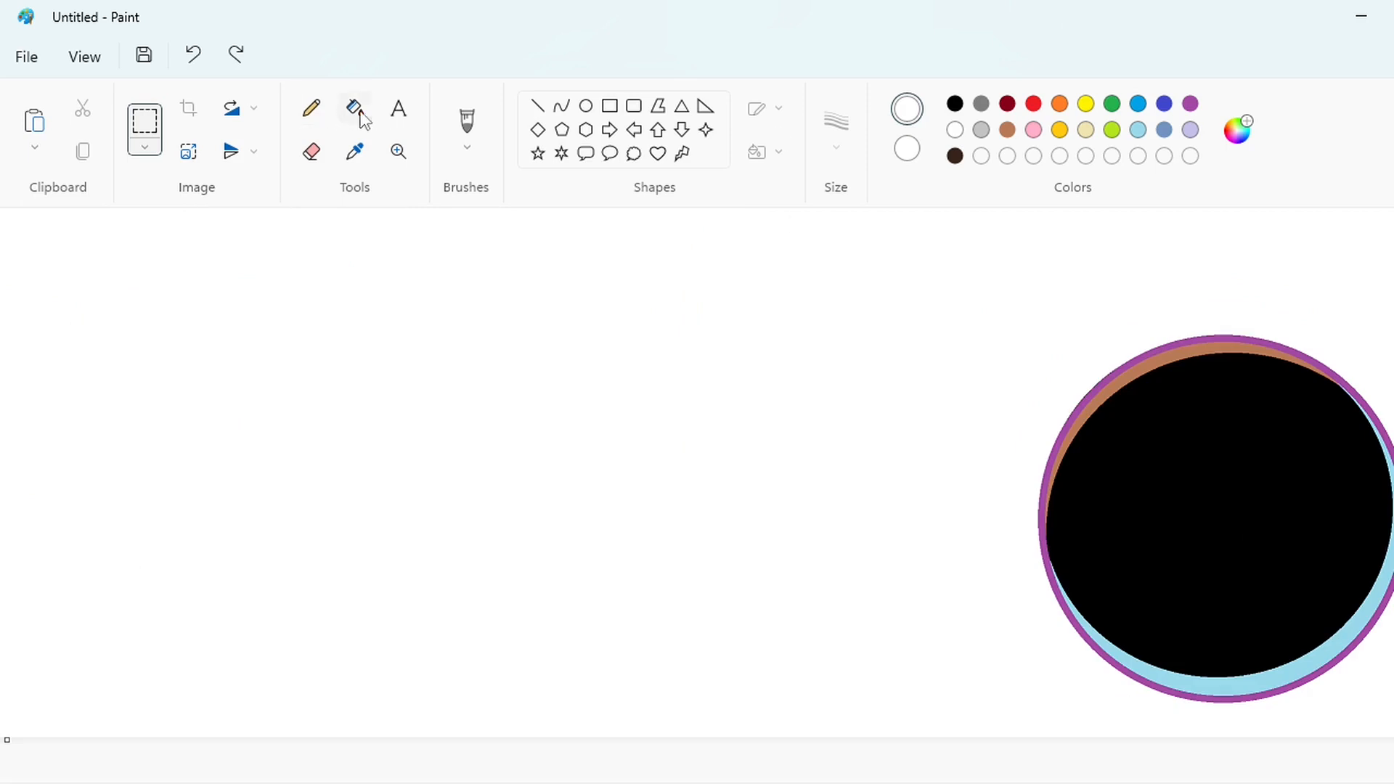
Recolor the circle with both crescents, filling its ring gray and its black interior pink.
{"action": "left_click", "coordinate": [355, 109]}
{"action": "left_click", "coordinate": [981, 103]}
{"action": "left_click", "coordinate": [1156, 670]}
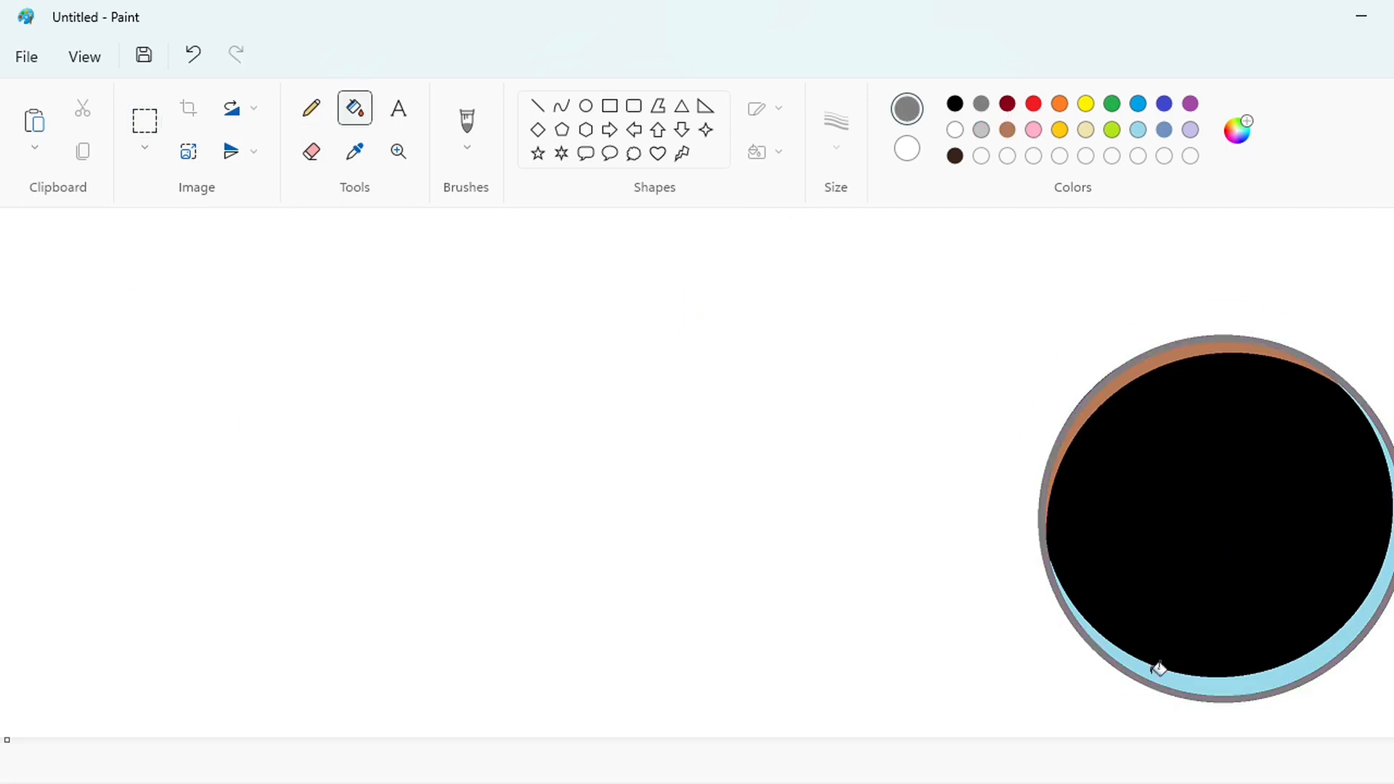
{"action": "left_click", "coordinate": [1033, 129]}
Copy the edge-striped RITZ lettering and paste it over the pink circle.
{"action": "scroll", "coordinate": [1322, 529], "scroll_direction": "left", "scroll_amount": 10}
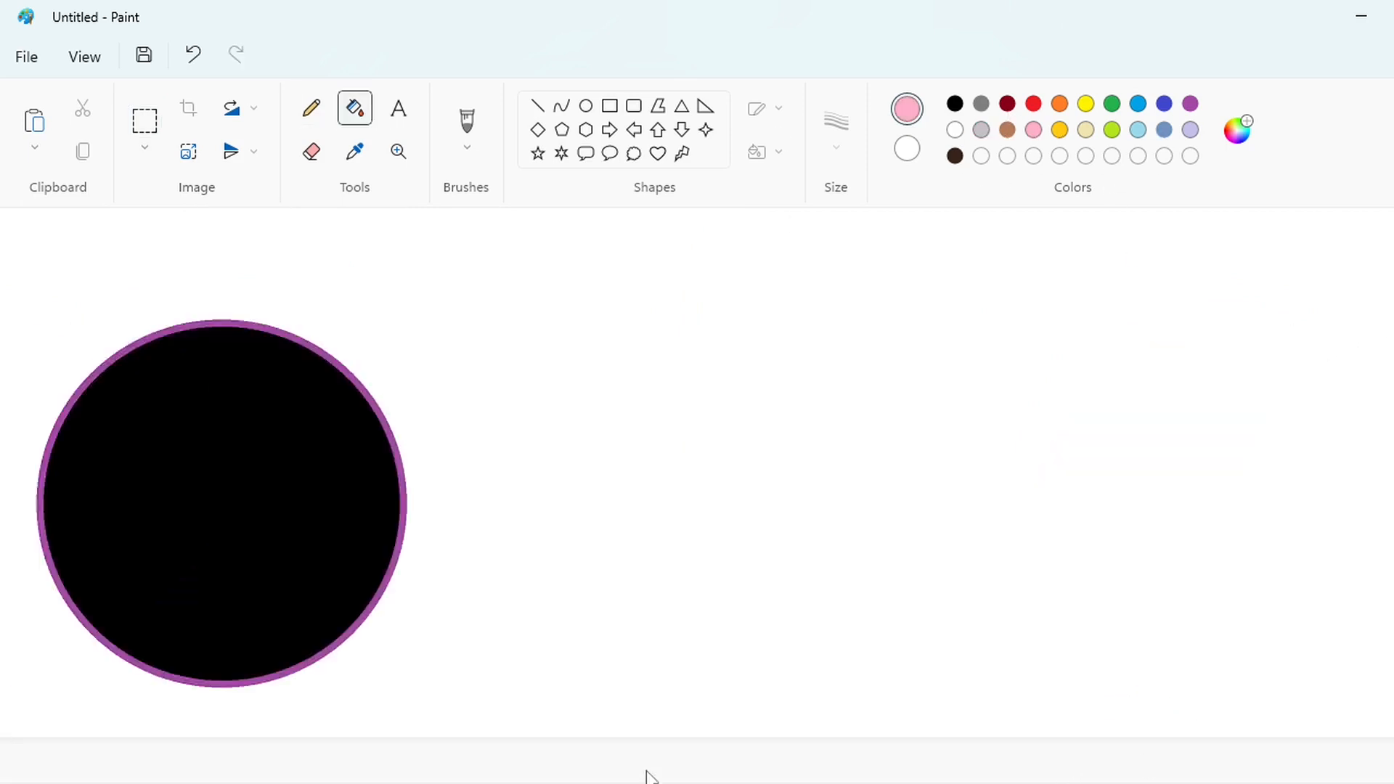
{"action": "scroll", "coordinate": [336, 485], "scroll_direction": "down", "scroll_amount": 2}
{"action": "scroll", "coordinate": [336, 486], "scroll_direction": "left", "scroll_amount": 4}
{"action": "left_click", "coordinate": [144, 121]}
{"action": "left_click_drag", "start_coordinate": [166, 265], "coordinate": [721, 717]}
{"action": "key", "text": "ctrl+c"}
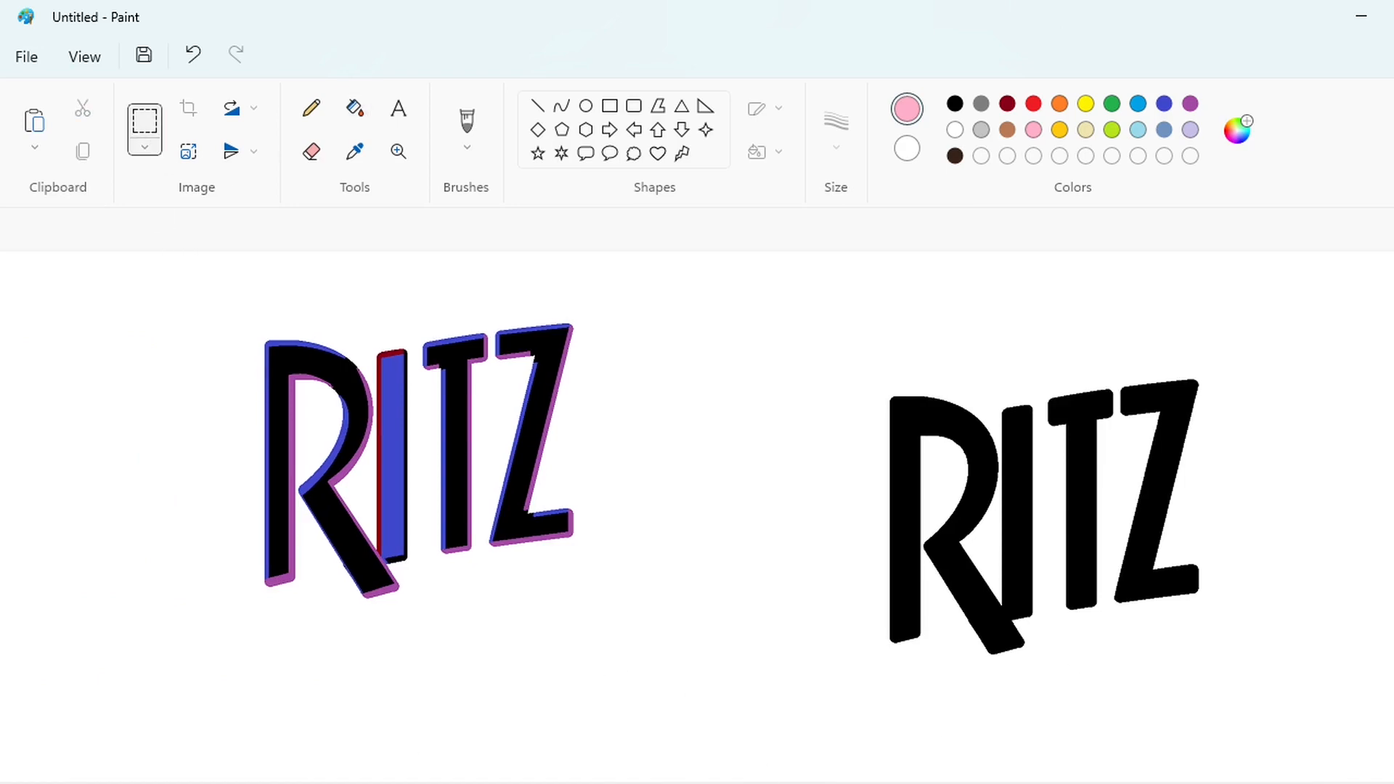
{"action": "scroll", "coordinate": [1384, 684], "scroll_direction": "right", "scroll_amount": 10}
{"action": "scroll", "coordinate": [1384, 685], "scroll_direction": "down", "scroll_amount": 3}
{"action": "key", "text": "ctrl+v"}
{"action": "left_click_drag", "start_coordinate": [225, 428], "coordinate": [1152, 502]}
{"action": "left_click", "coordinate": [765, 502]}
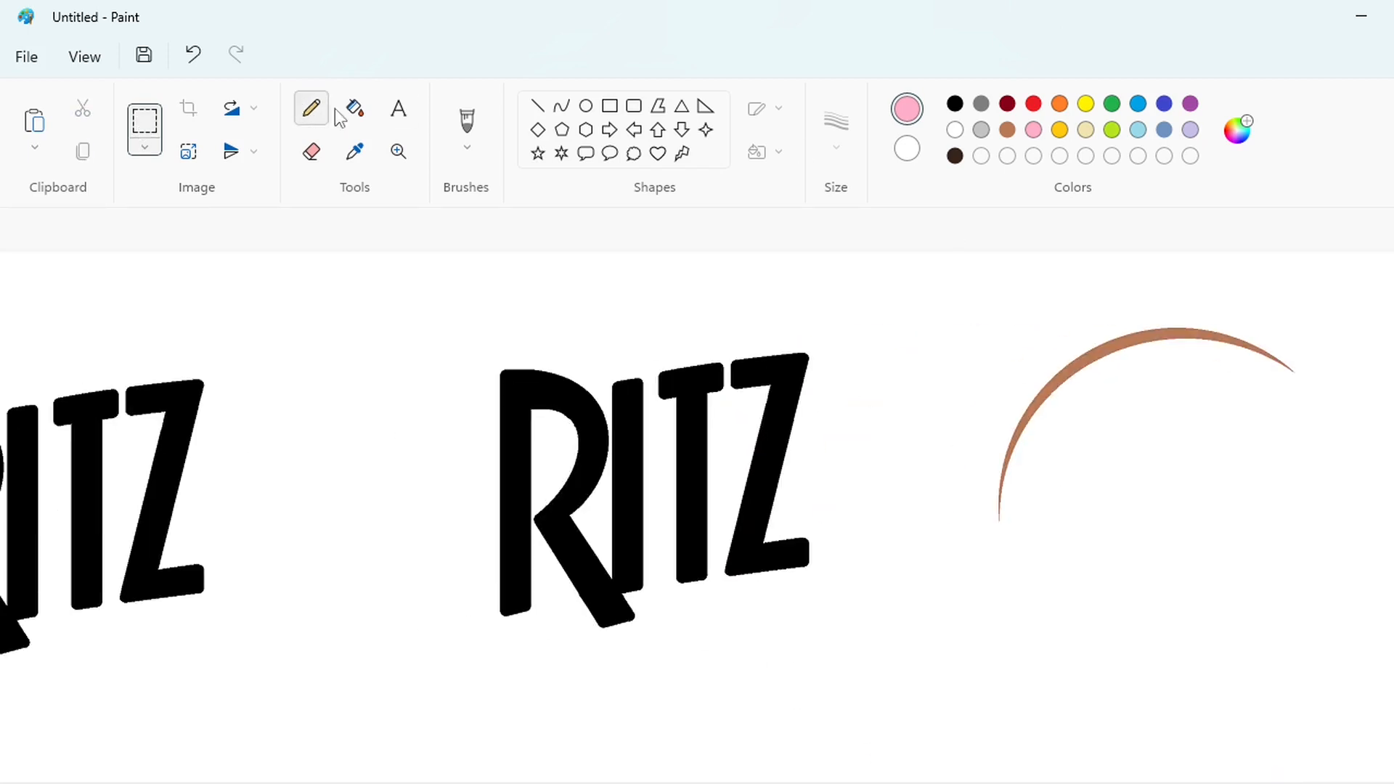
Fill the letters of the black RITZ duplicate nearest the brown crescent with green.
{"action": "left_click", "coordinate": [355, 108]}
{"action": "left_click", "coordinate": [1111, 103]}
{"action": "left_click", "coordinate": [585, 436]}
{"action": "left_click", "coordinate": [624, 479]}
{"action": "left_click", "coordinate": [690, 472]}
{"action": "left_click", "coordinate": [756, 439]}
Paste the lettered pink badge over the green RITZ letters as a drop shadow test and deselect it.
{"action": "key", "text": "ctrl+v"}
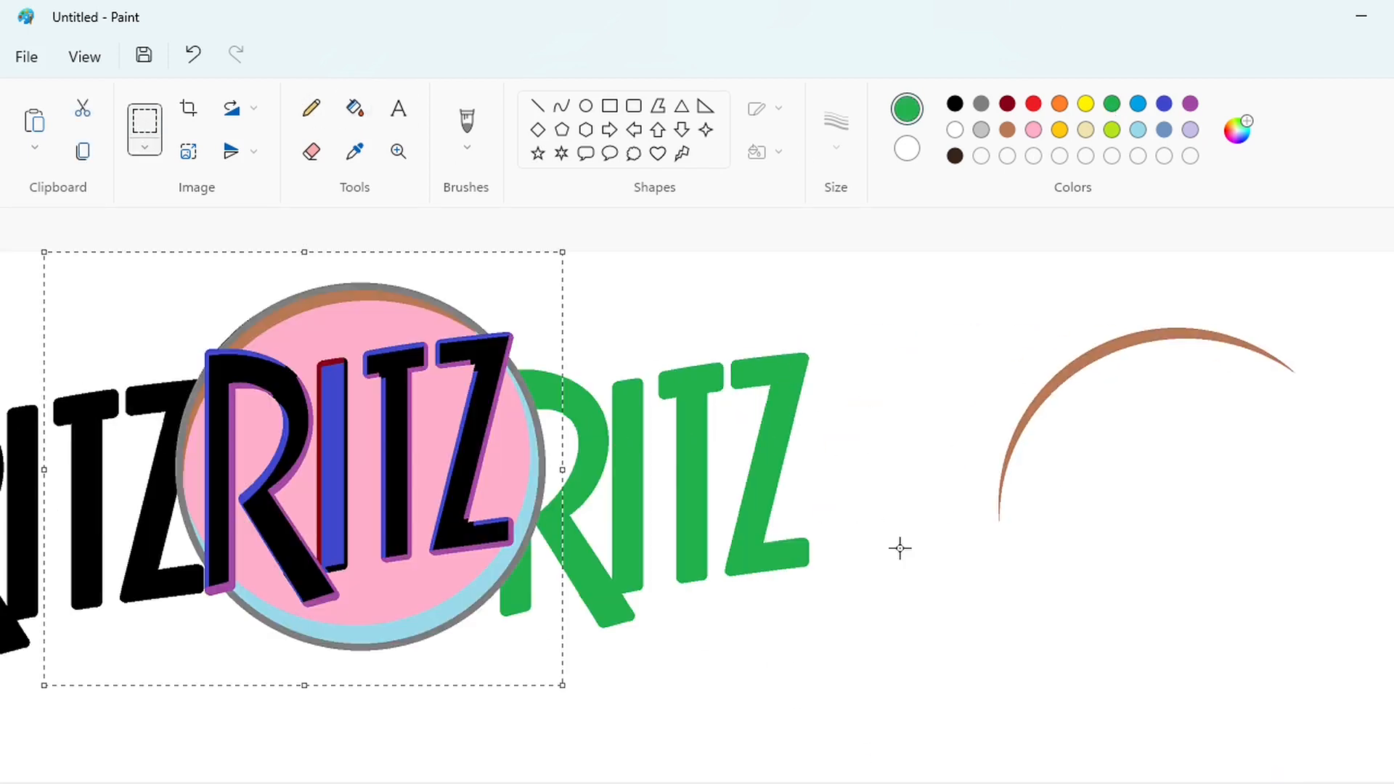
{"action": "left_click_drag", "start_coordinate": [279, 506], "coordinate": [567, 520]}
{"action": "left_click", "coordinate": [1220, 651]}
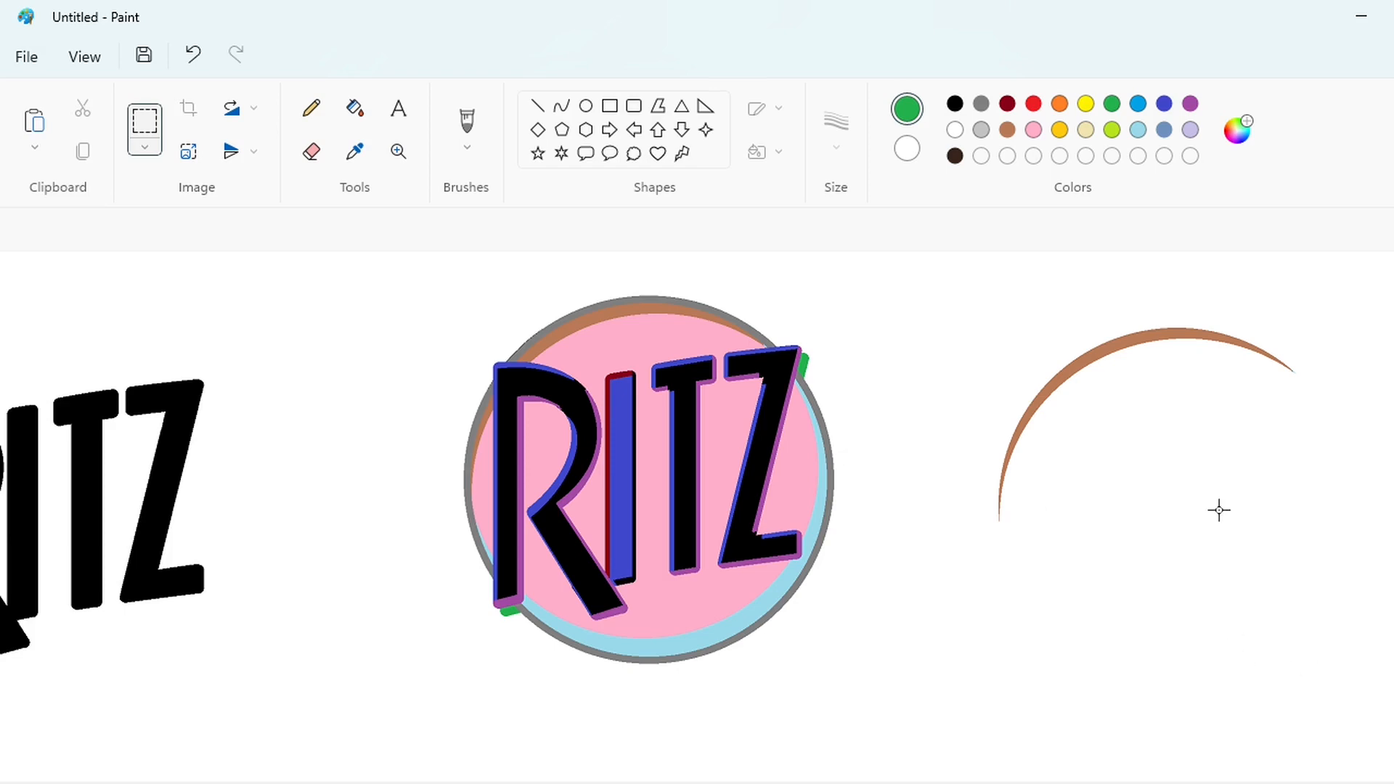
Undo the badge paste, the green letter fills and the lettering placed on the pink circle.
{"action": "left_click", "coordinate": [955, 155]}
{"action": "scroll", "coordinate": [900, 775], "scroll_direction": "up", "scroll_amount": 2}
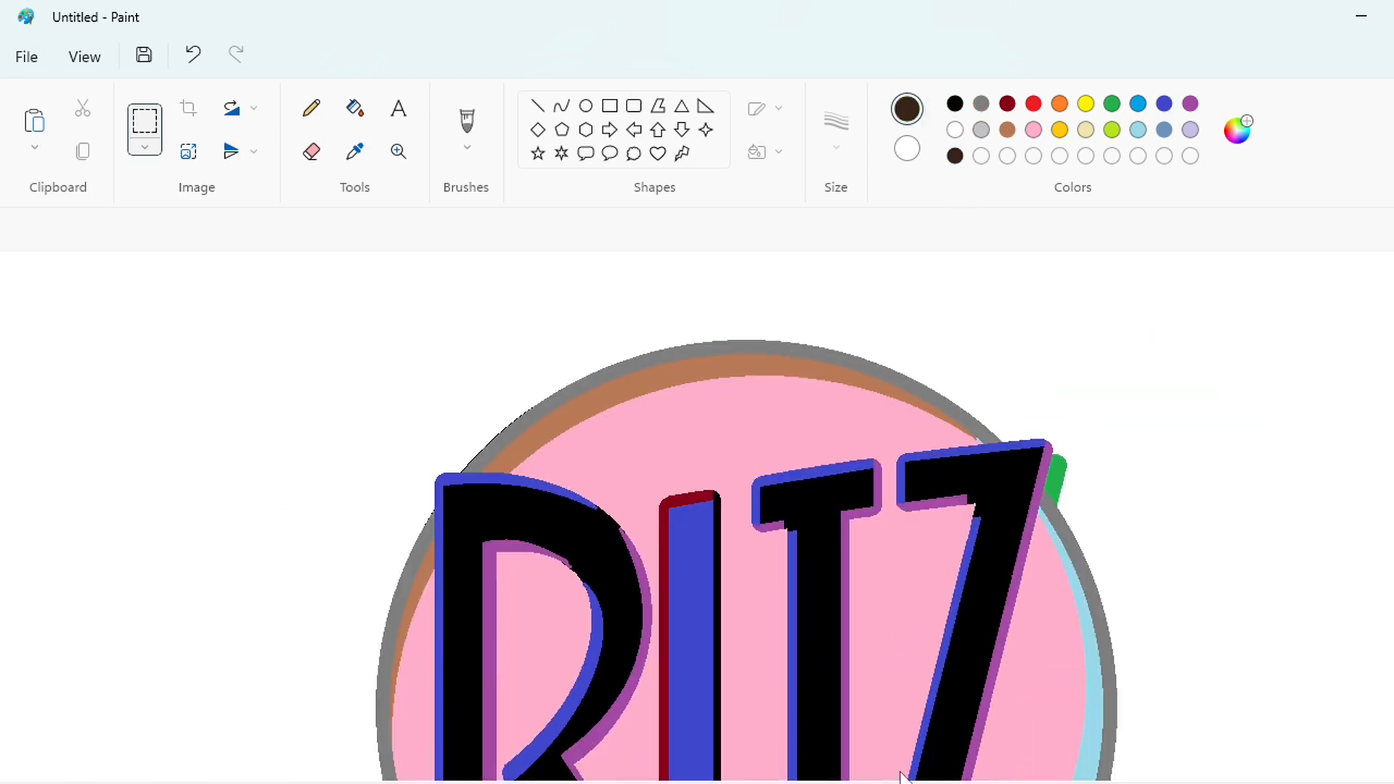
{"action": "scroll", "coordinate": [905, 616], "scroll_direction": "down", "scroll_amount": 3}
{"action": "scroll", "coordinate": [892, 571], "scroll_direction": "up", "scroll_amount": 2}
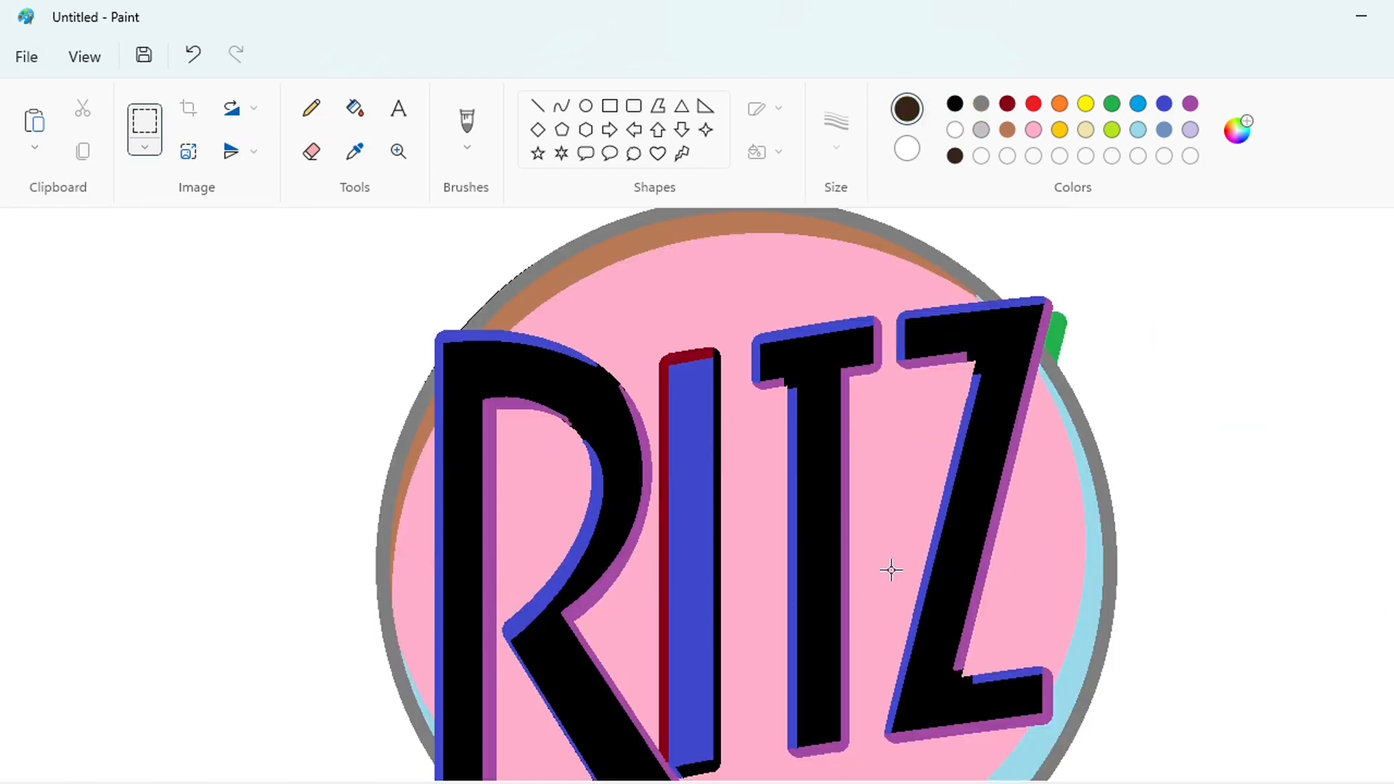
{"action": "scroll", "coordinate": [1356, 722], "scroll_direction": "right", "scroll_amount": 5}
{"action": "scroll", "coordinate": [1357, 722], "scroll_direction": "up", "scroll_amount": 2}
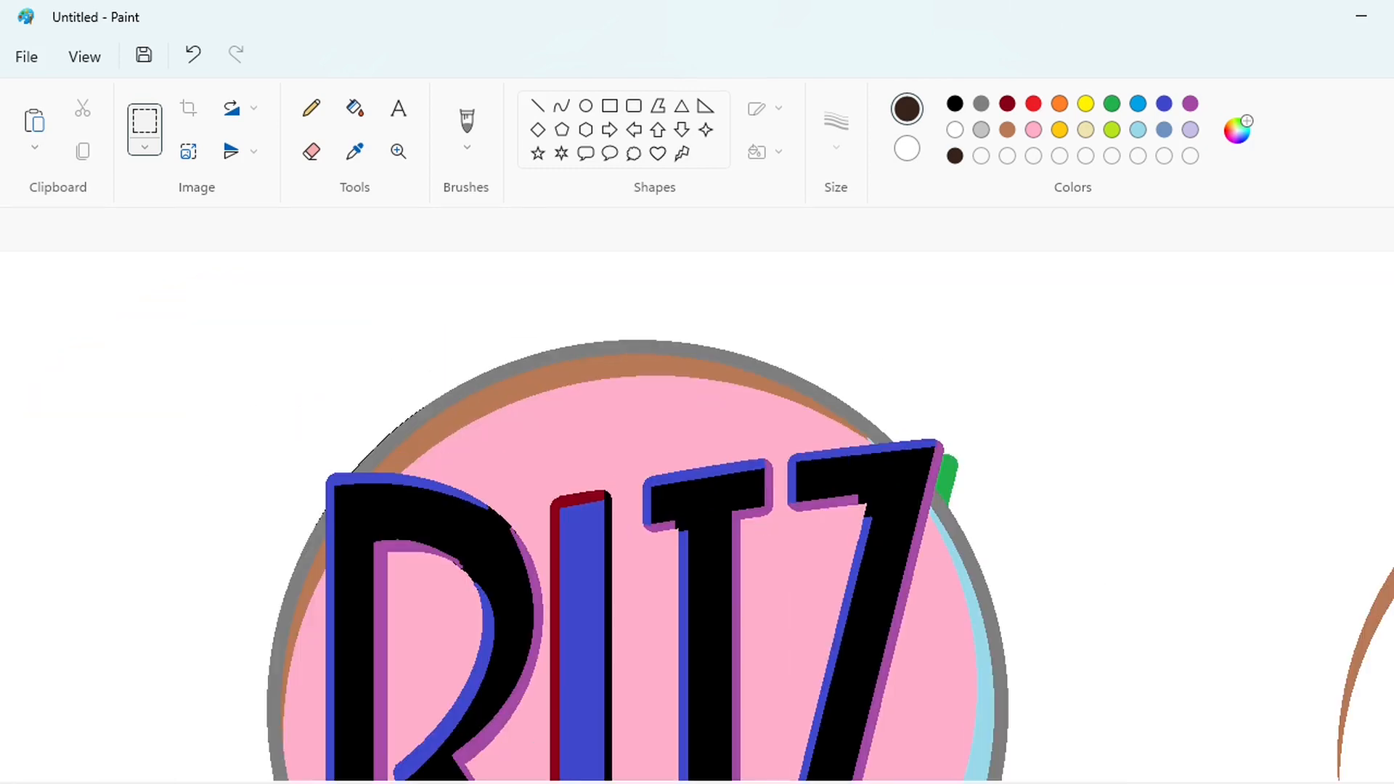
{"action": "scroll", "coordinate": [1248, 719], "scroll_direction": "down", "scroll_amount": 3}
{"action": "key", "text": "ctrl+z"}
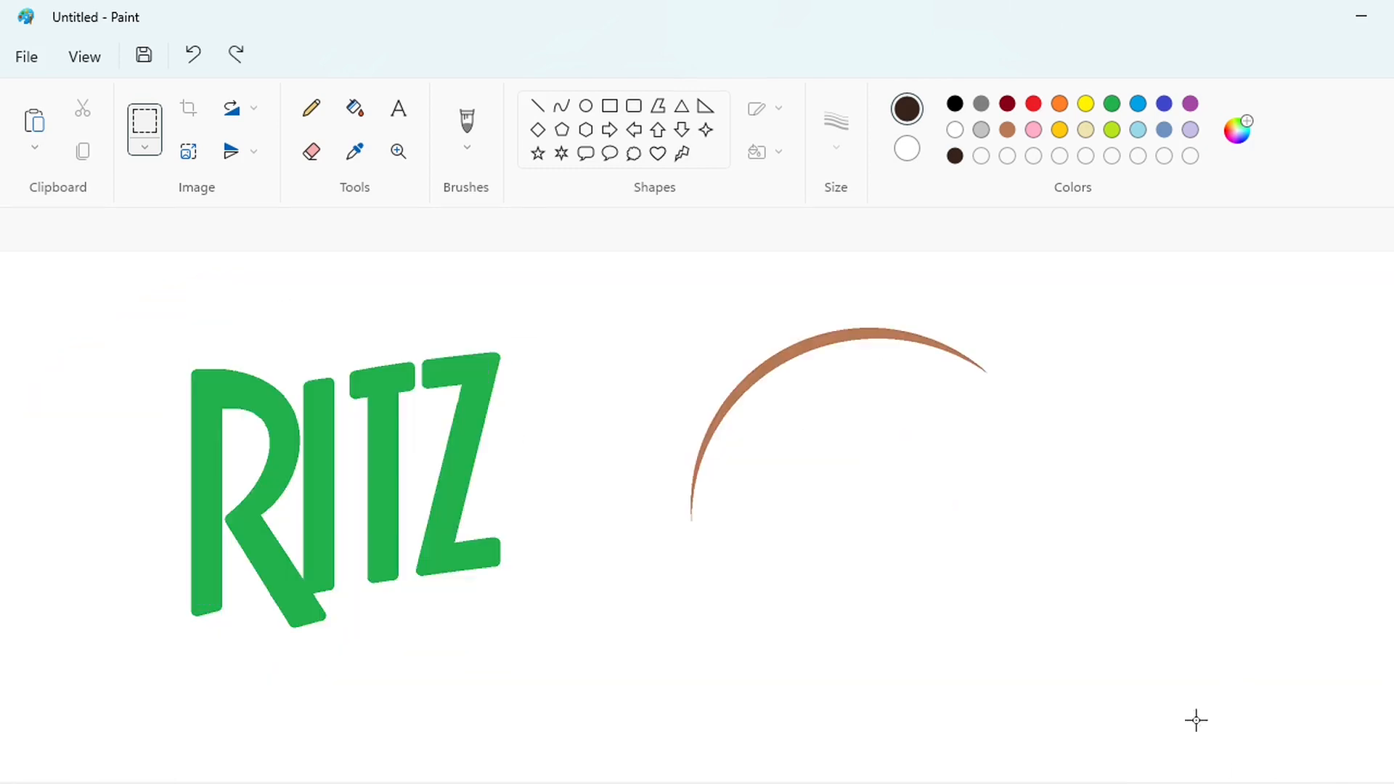
{"action": "scroll", "coordinate": [1195, 718], "scroll_direction": "down", "scroll_amount": 2}
{"action": "key", "text": "ctrl+z"}
{"action": "key", "text": "ctrl+z"}
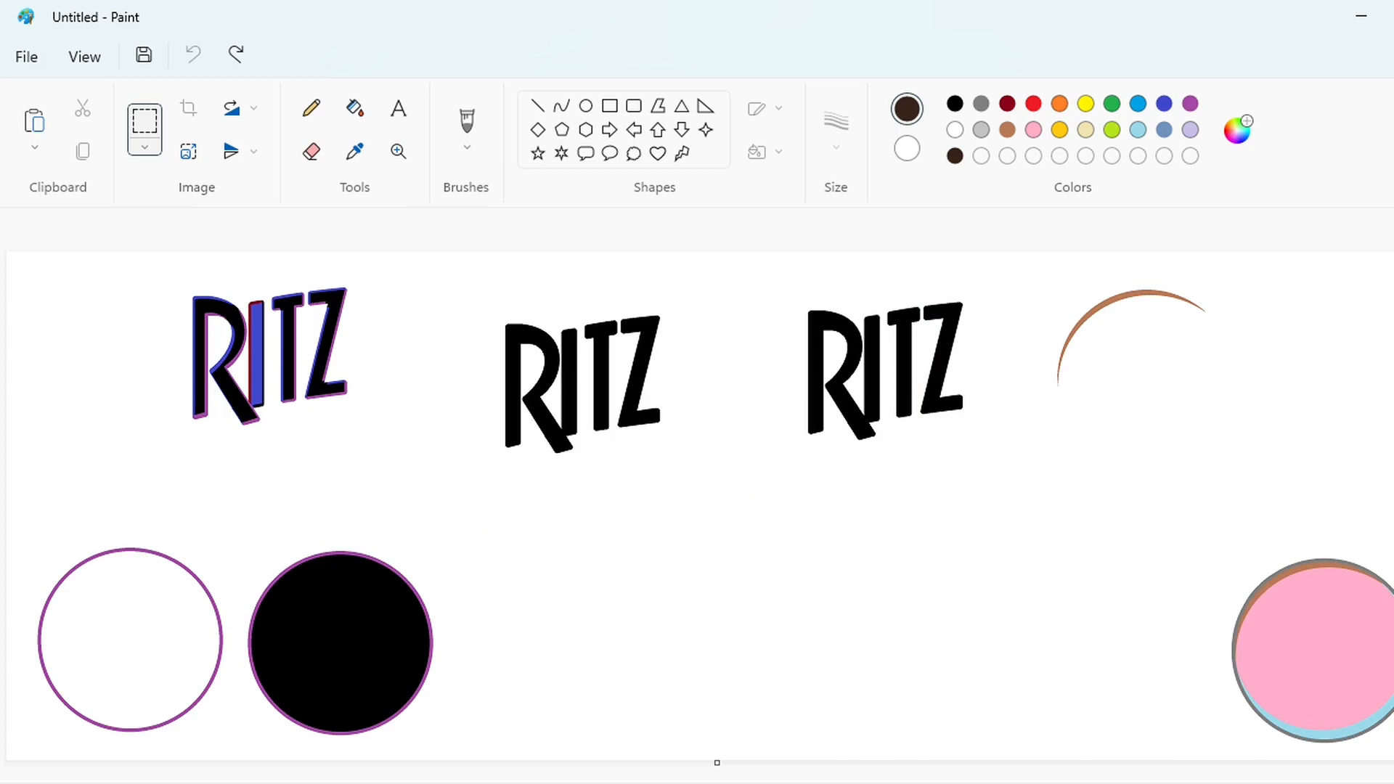
Draw a thin indigo ellipse outline inside the pink circle of the round badge.
{"action": "scroll", "coordinate": [1356, 715], "scroll_direction": "up", "scroll_amount": 5}
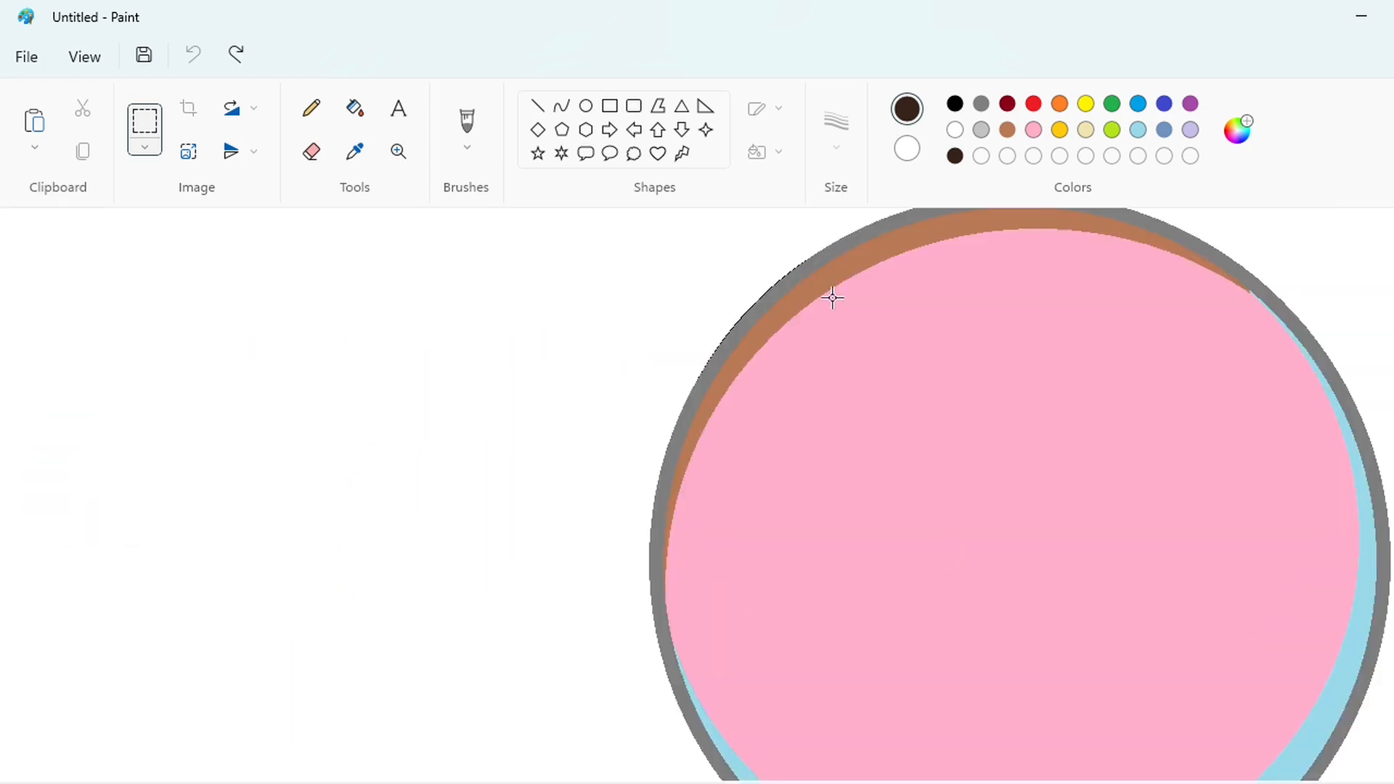
{"action": "scroll", "coordinate": [833, 298], "scroll_direction": "down", "scroll_amount": 1}
{"action": "scroll", "coordinate": [1163, 318], "scroll_direction": "up", "scroll_amount": 1}
{"action": "scroll", "coordinate": [1125, 225], "scroll_direction": "down", "scroll_amount": 2}
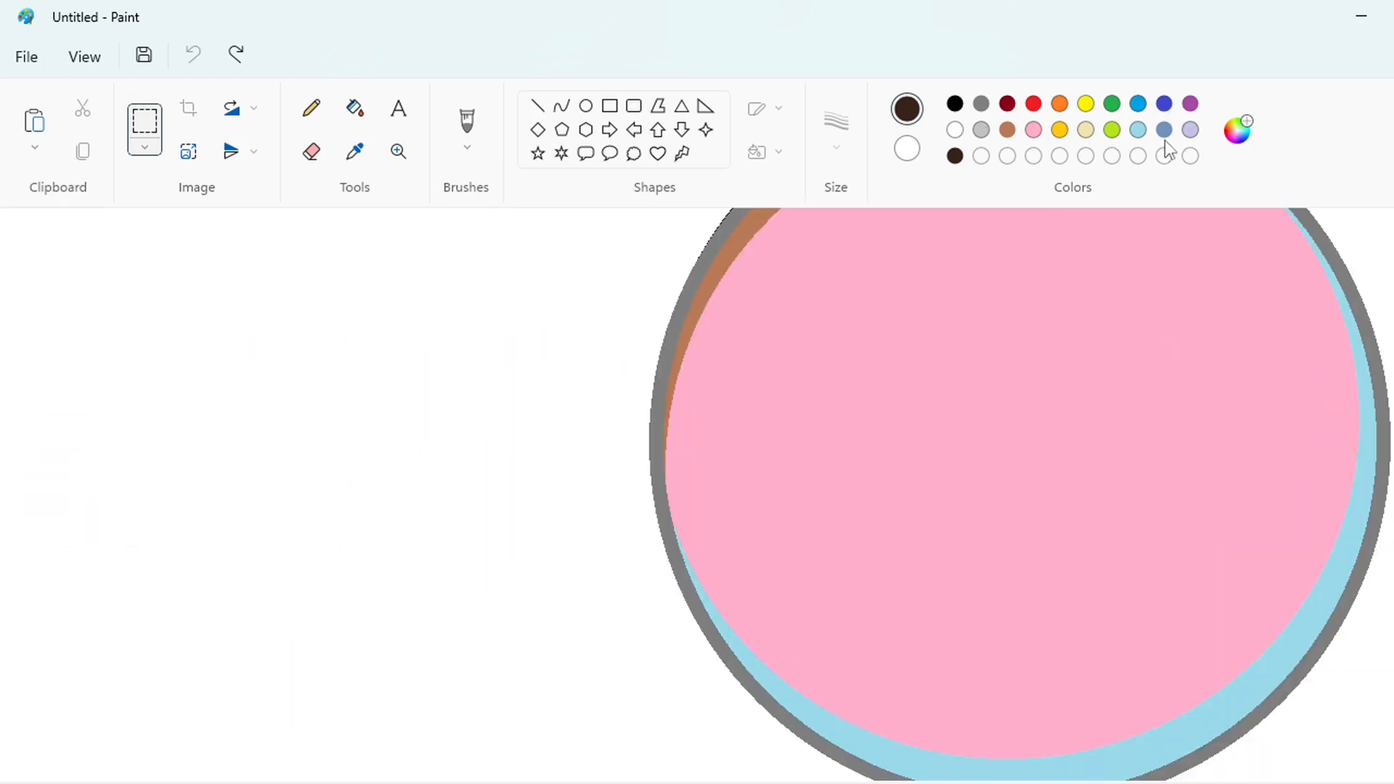
{"action": "left_click", "coordinate": [1163, 103]}
{"action": "left_click", "coordinate": [585, 105]}
{"action": "left_click", "coordinate": [836, 124]}
{"action": "left_click", "coordinate": [847, 239]}
{"action": "left_click_drag", "start_coordinate": [818, 303], "coordinate": [1059, 578]}
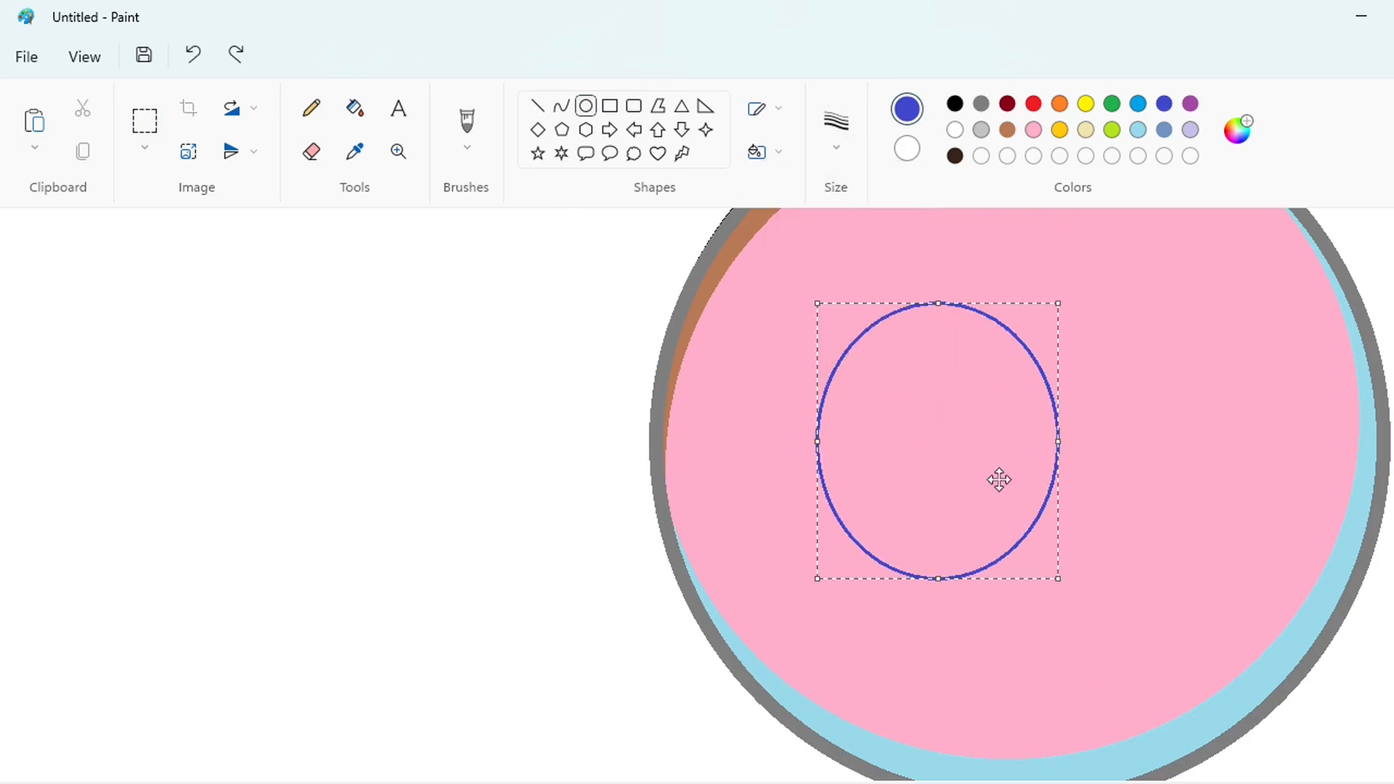
Stretch the indigo ellipse to trace the inner edge of the badge's gray ring and commit it.
{"action": "left_click_drag", "start_coordinate": [1059, 441], "coordinate": [1358, 462]}
{"action": "left_click_drag", "start_coordinate": [817, 441], "coordinate": [676, 442]}
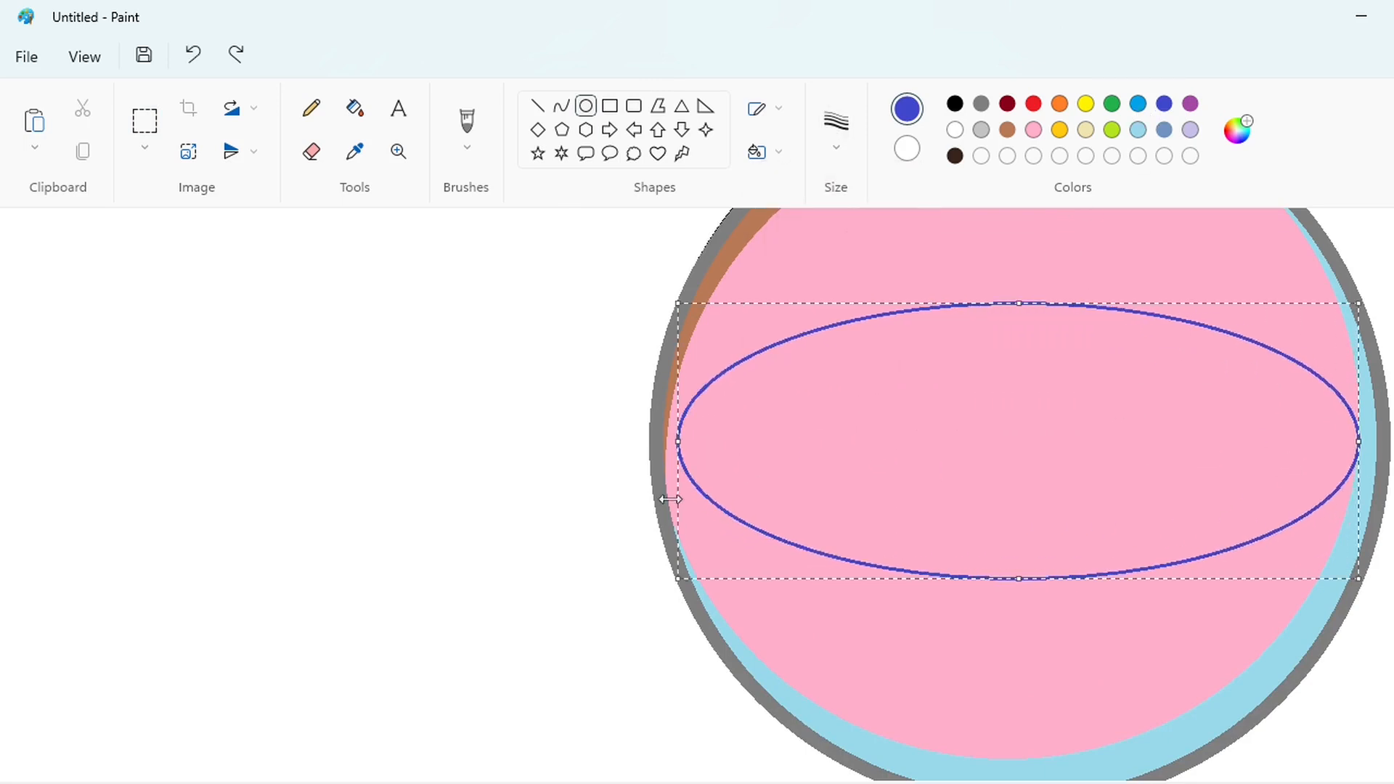
{"action": "scroll", "coordinate": [1002, 612], "scroll_direction": "up", "scroll_amount": 2}
{"action": "left_click_drag", "start_coordinate": [1019, 588], "coordinate": [1042, 389]}
{"action": "scroll", "coordinate": [1018, 436], "scroll_direction": "down", "scroll_amount": 3}
{"action": "left_click_drag", "start_coordinate": [1019, 436], "coordinate": [1027, 645]}
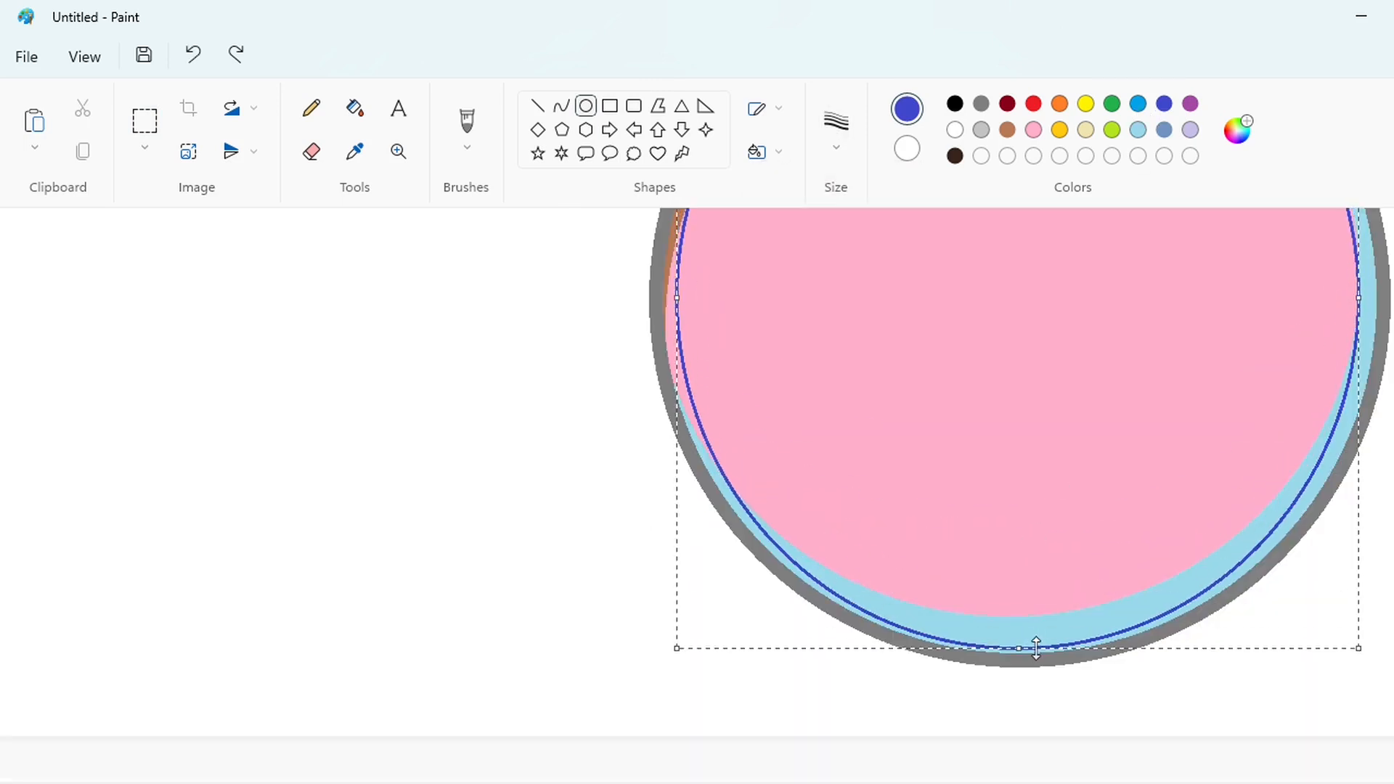
{"action": "scroll", "coordinate": [930, 575], "scroll_direction": "up", "scroll_amount": 3}
{"action": "left_click_drag", "start_coordinate": [677, 604], "coordinate": [664, 635]}
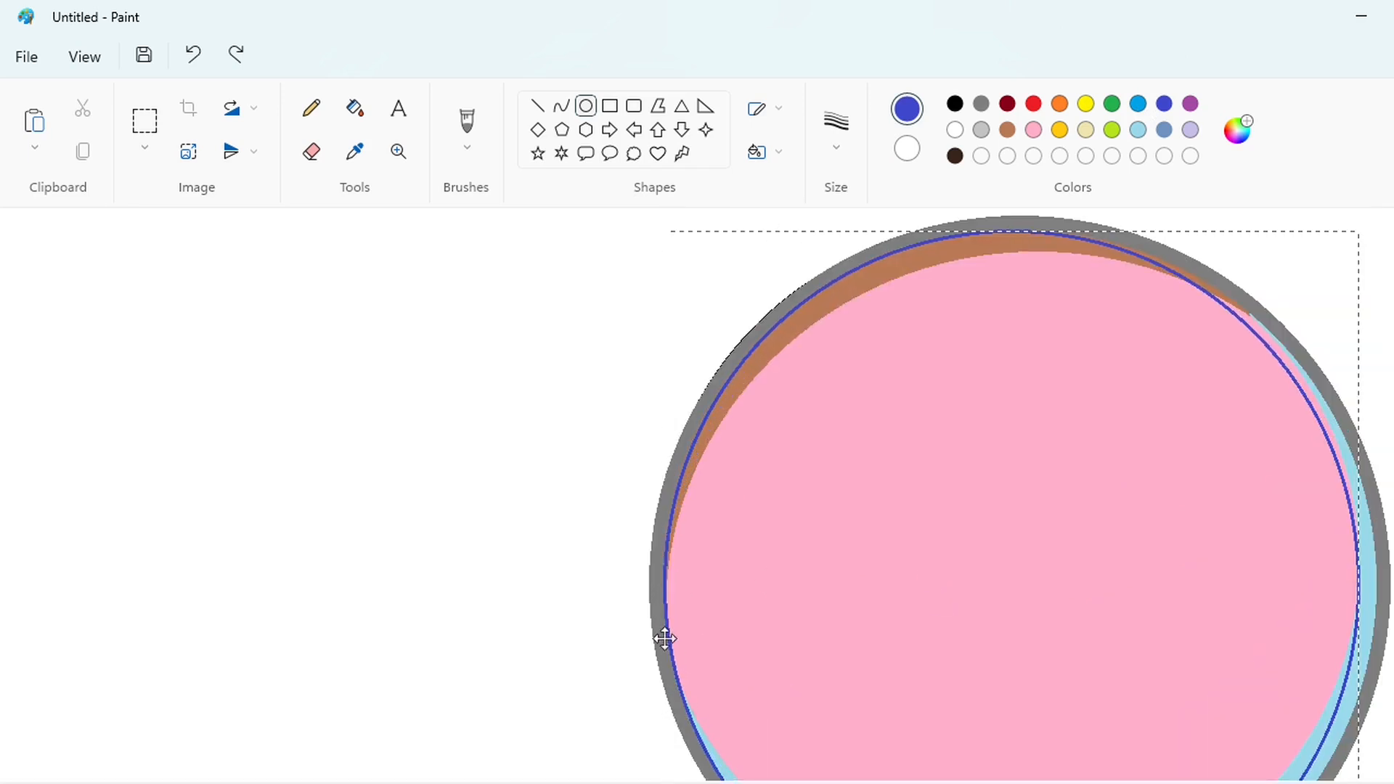
{"action": "left_click_drag", "start_coordinate": [1358, 585], "coordinate": [1374, 585]}
{"action": "scroll", "coordinate": [1086, 502], "scroll_direction": "down", "scroll_amount": 3}
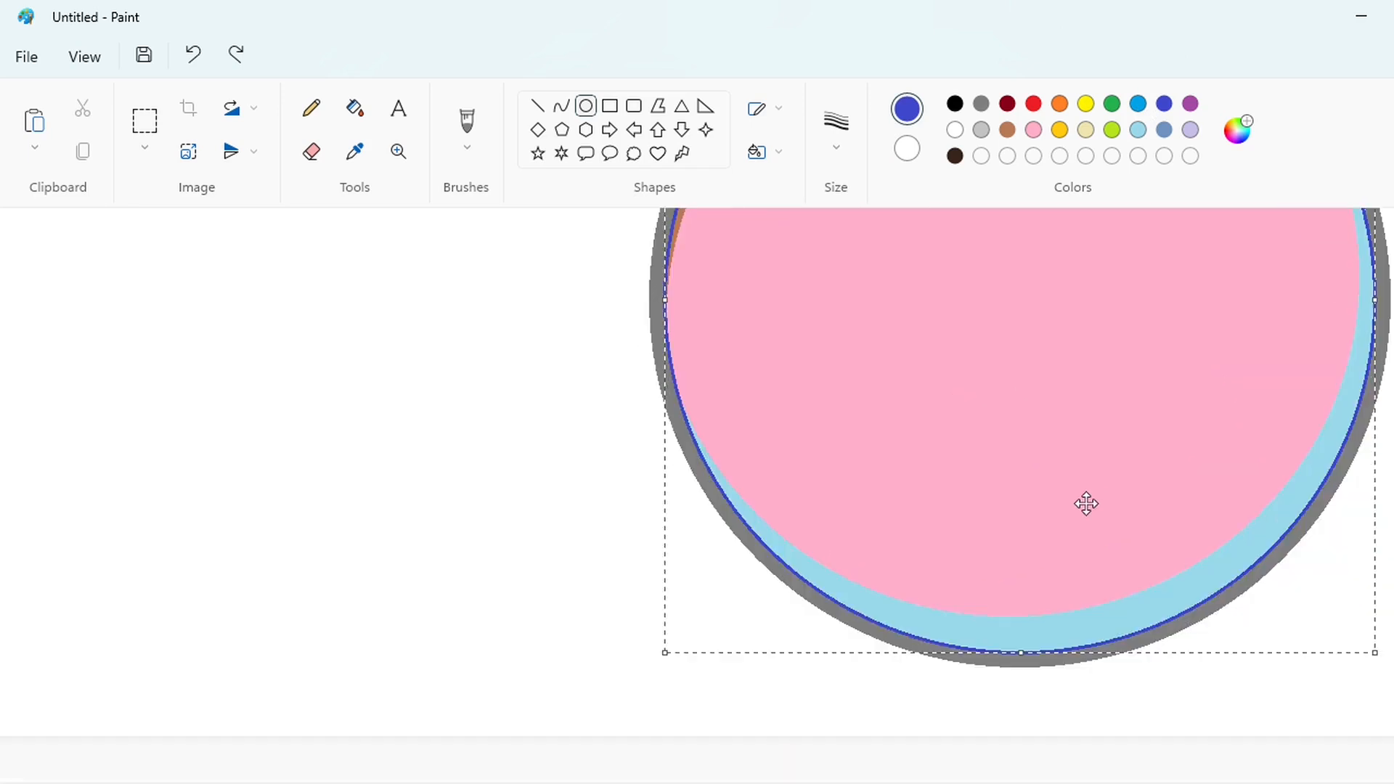
{"action": "scroll", "coordinate": [1086, 503], "scroll_direction": "up", "scroll_amount": 4}
{"action": "left_click", "coordinate": [430, 441]}
Copy the edge-striped RITZ lettering and paste it centered over the pink badge.
{"action": "scroll", "coordinate": [430, 440], "scroll_direction": "down", "scroll_amount": 1}
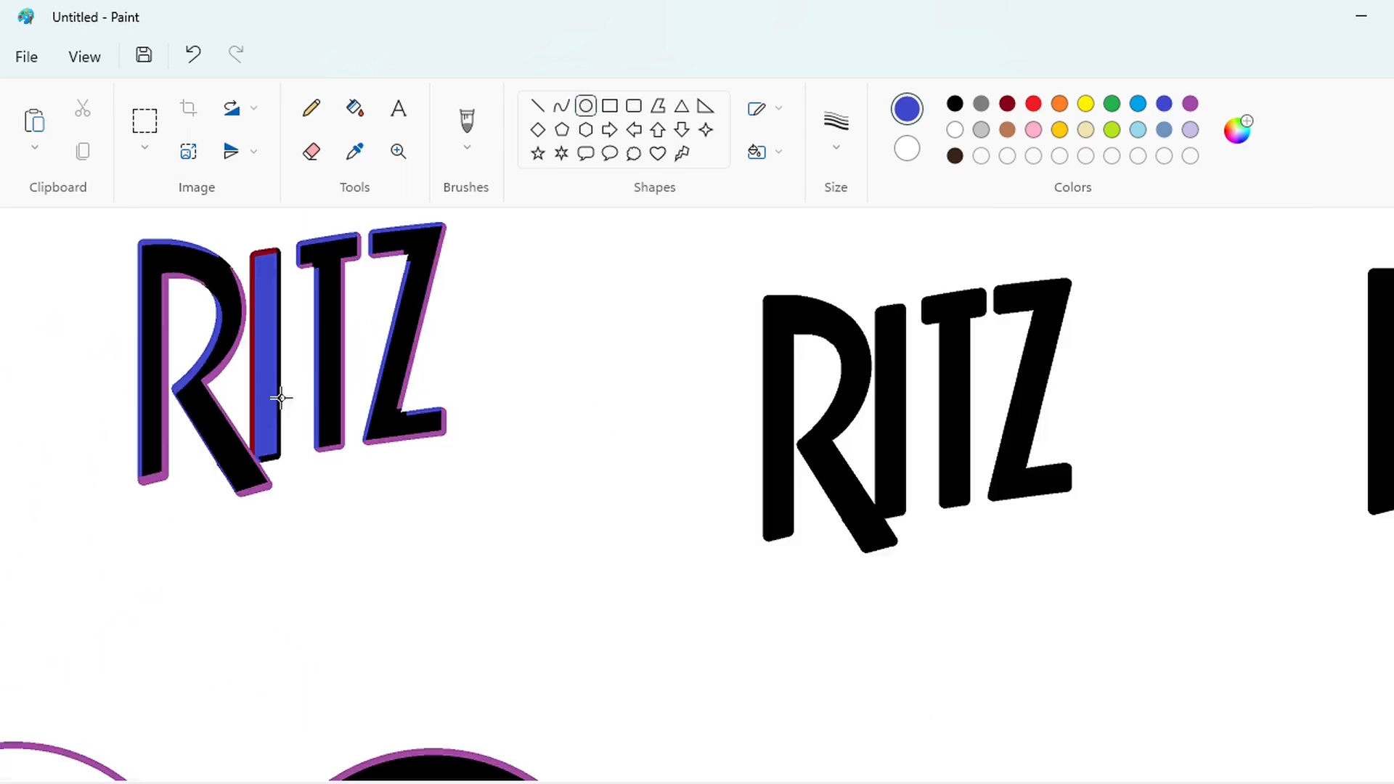
{"action": "left_click", "coordinate": [145, 120]}
{"action": "left_click_drag", "start_coordinate": [156, 208], "coordinate": [523, 563]}
{"action": "left_click", "coordinate": [591, 669]}
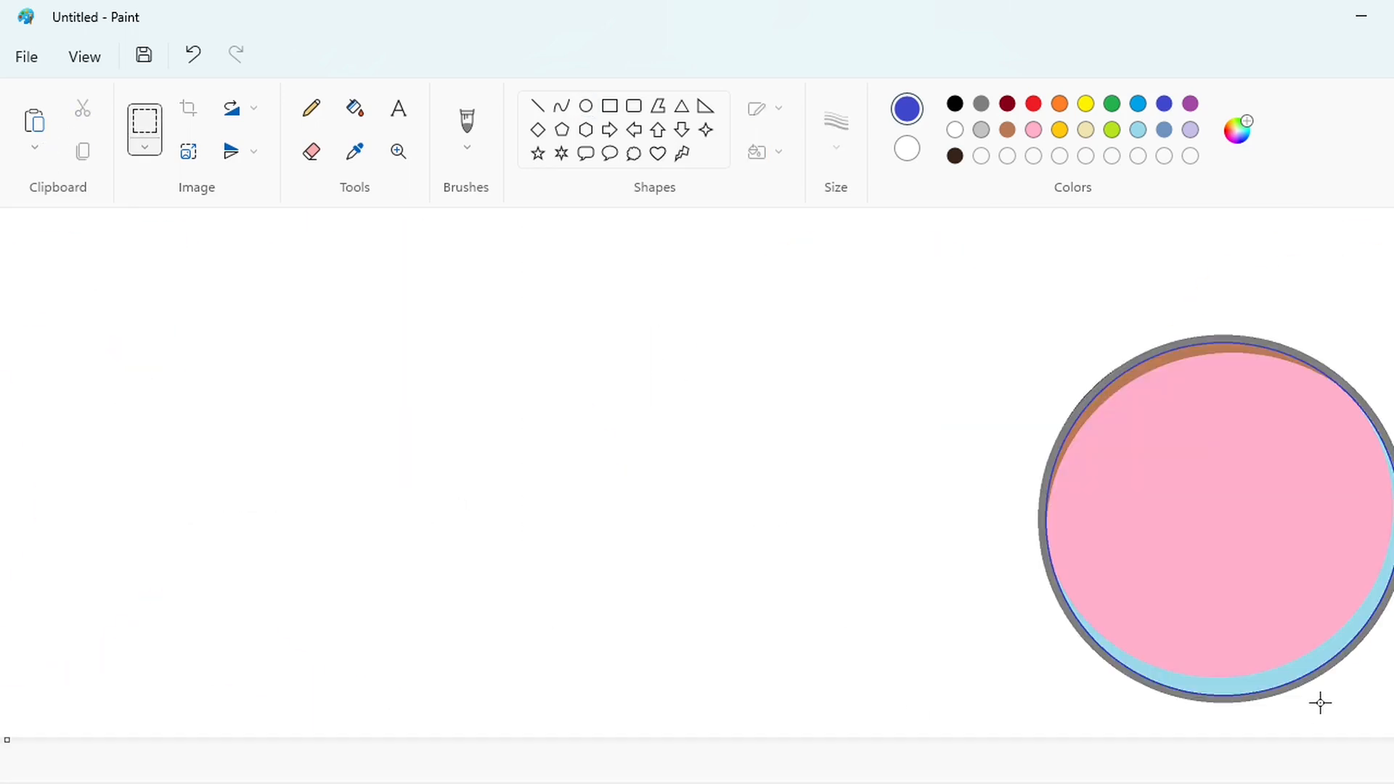
{"action": "key", "text": "ctrl+v"}
{"action": "left_click_drag", "start_coordinate": [246, 458], "coordinate": [1189, 507]}
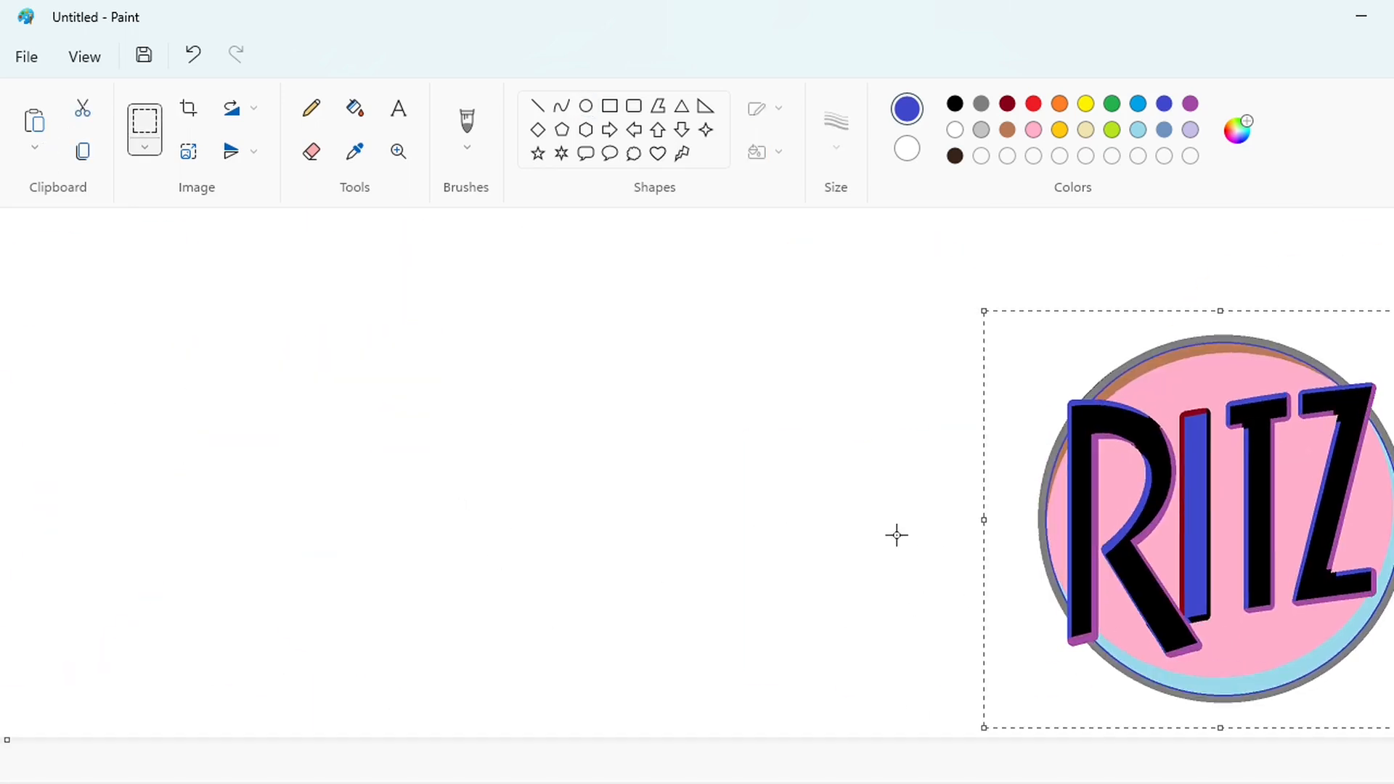
Copy the lettered badge and try placing it over the black RITZ duplicate nearest the brown crescent.
{"action": "left_click_drag", "start_coordinate": [886, 280], "coordinate": [1390, 734]}
{"action": "key", "text": "ctrl+c"}
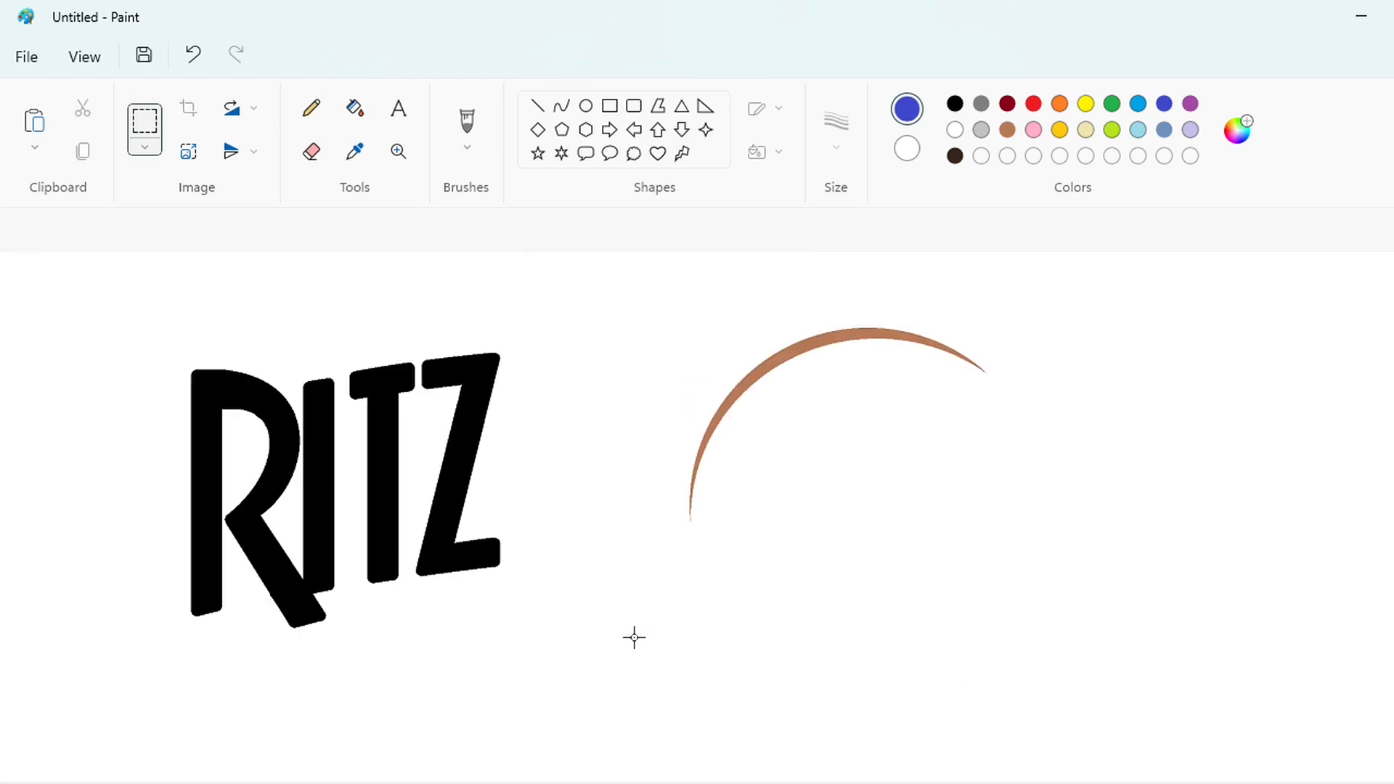
{"action": "key", "text": "ctrl+v"}
{"action": "left_click_drag", "start_coordinate": [354, 543], "coordinate": [314, 516]}
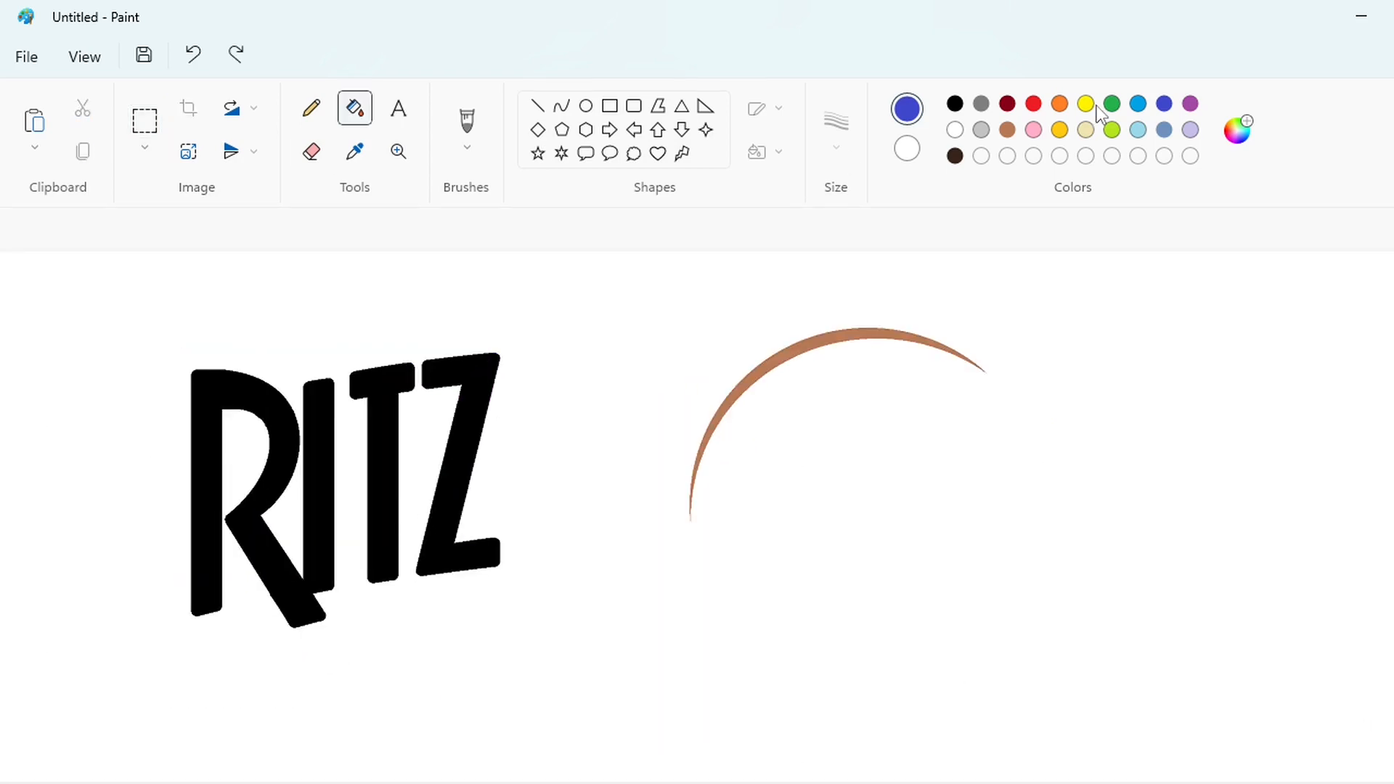
Fill the black RITZ duplicate's letters with green, place the lettered badge slightly offset over them, and deselect it.
{"action": "left_click", "coordinate": [1112, 103]}
{"action": "left_click", "coordinate": [508, 381]}
{"action": "left_click", "coordinate": [383, 472]}
{"action": "left_click", "coordinate": [323, 412]}
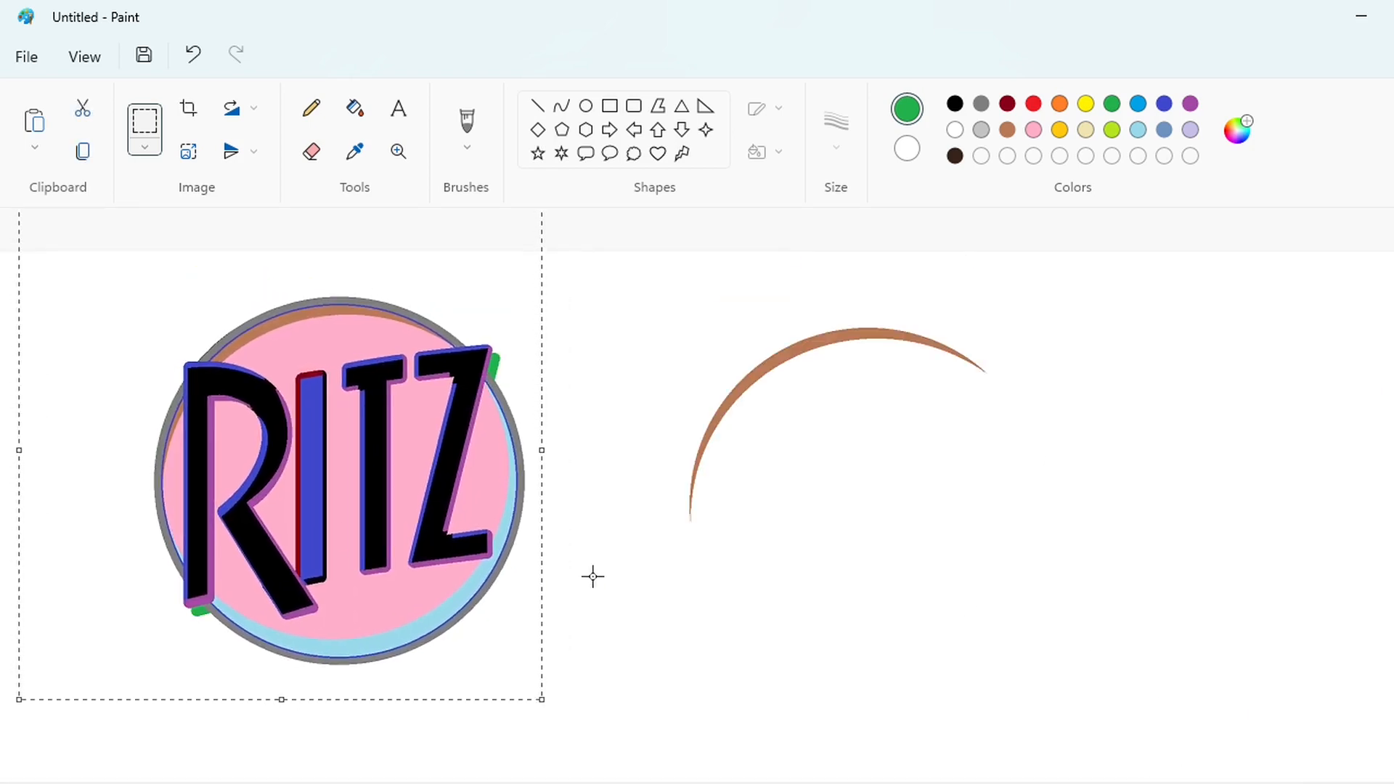
{"action": "left_click", "coordinate": [732, 619]}
Draw dark brown shadow guide lines on the badge: a vertical one beside the R's stem and a short slanted one at its foot.
{"action": "scroll", "coordinate": [994, 682], "scroll_direction": "up", "scroll_amount": 2}
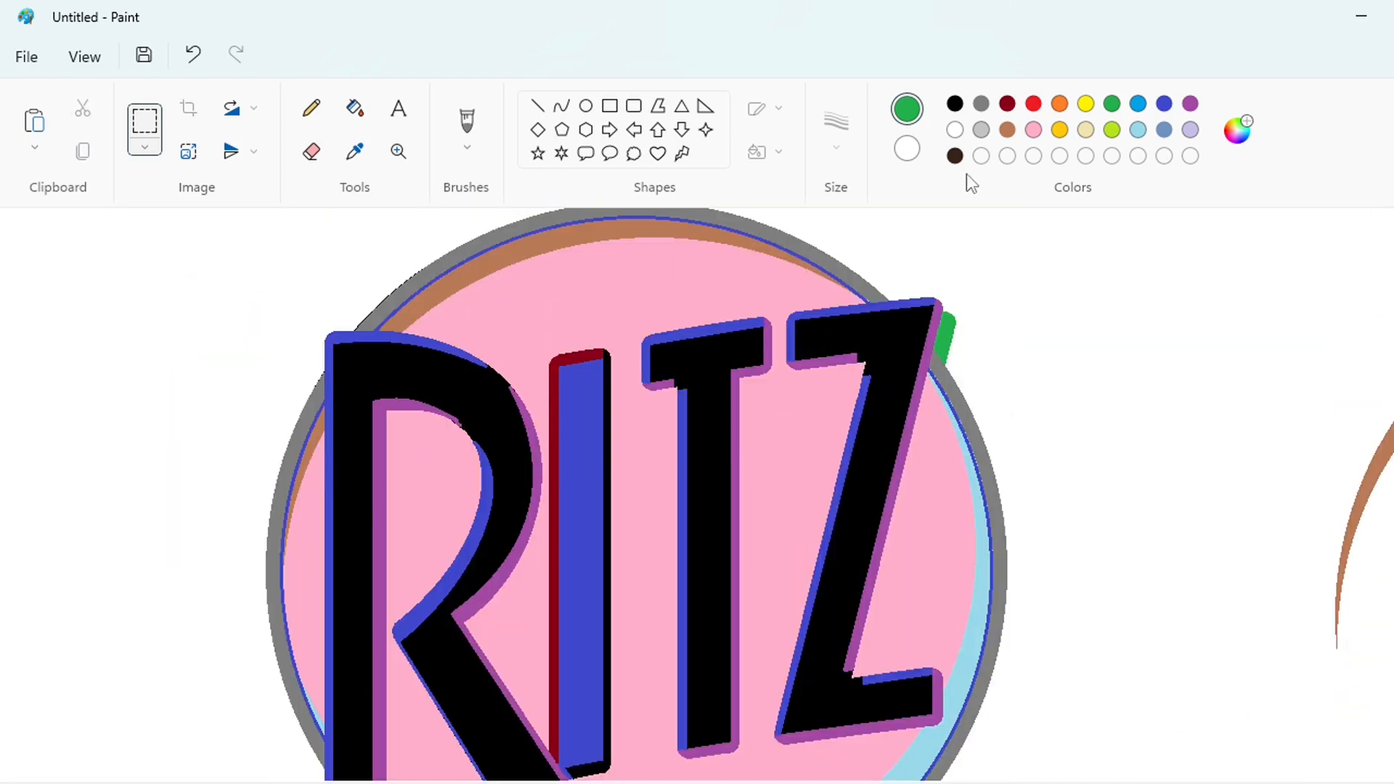
{"action": "left_click", "coordinate": [954, 155]}
{"action": "left_click", "coordinate": [537, 106]}
{"action": "left_click", "coordinate": [834, 153]}
{"action": "scroll", "coordinate": [683, 548], "scroll_direction": "down", "scroll_amount": 1}
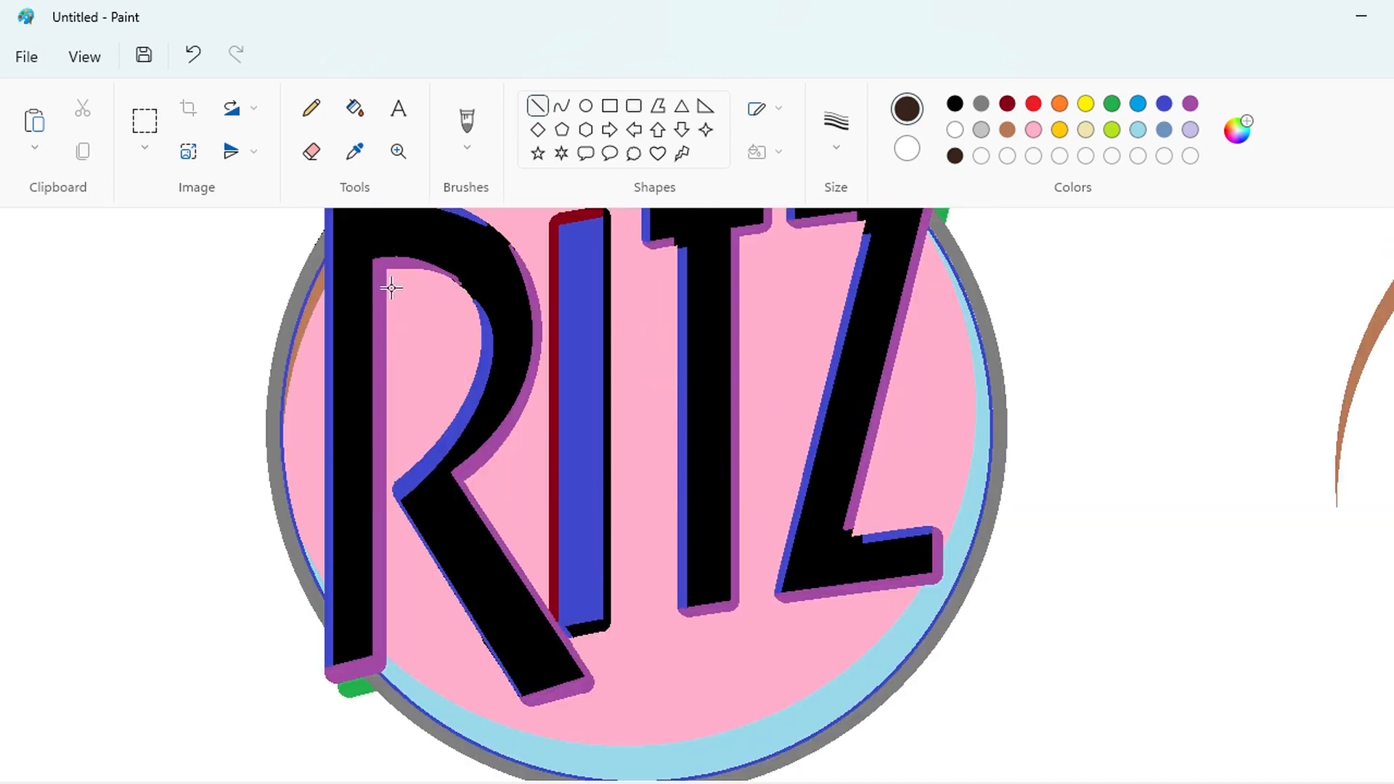
{"action": "left_click_drag", "start_coordinate": [397, 289], "coordinate": [398, 616]}
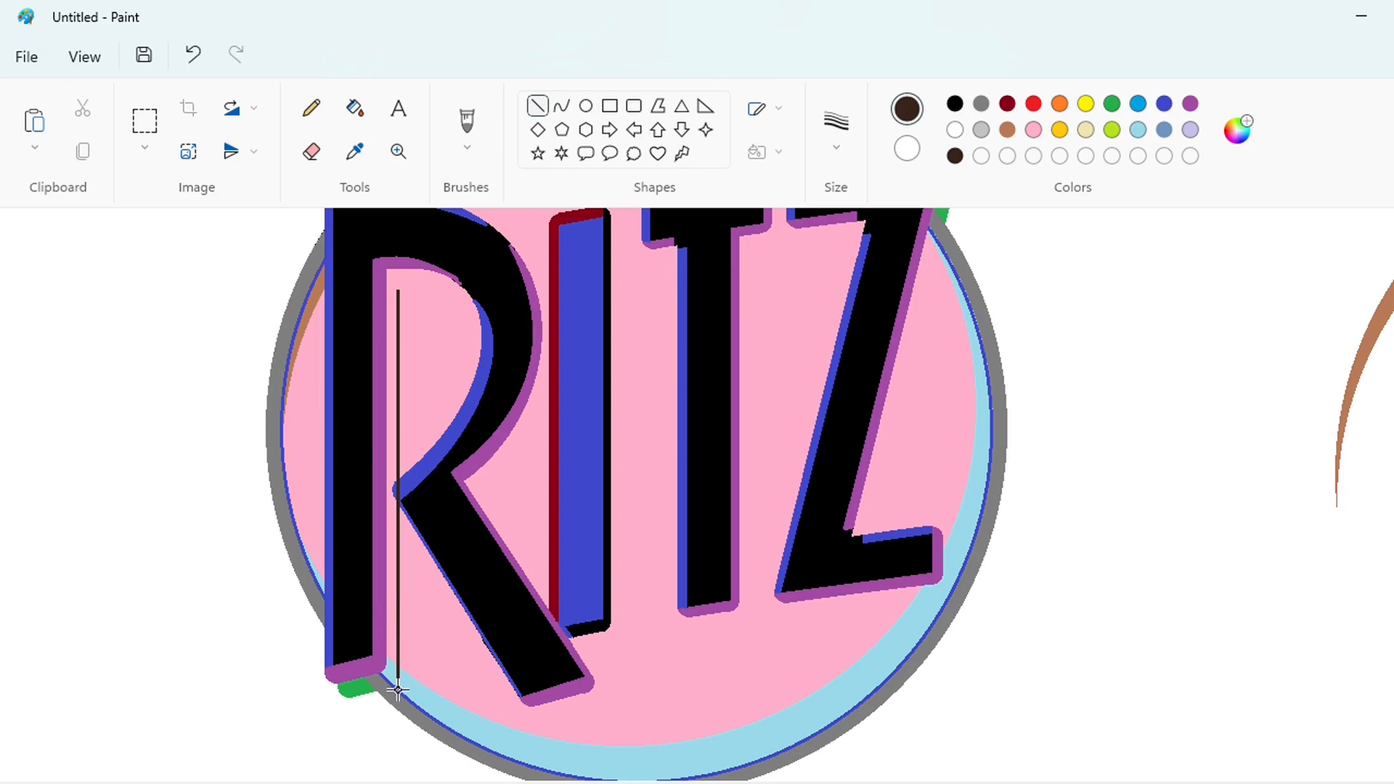
{"action": "key", "text": "ctrl+z"}
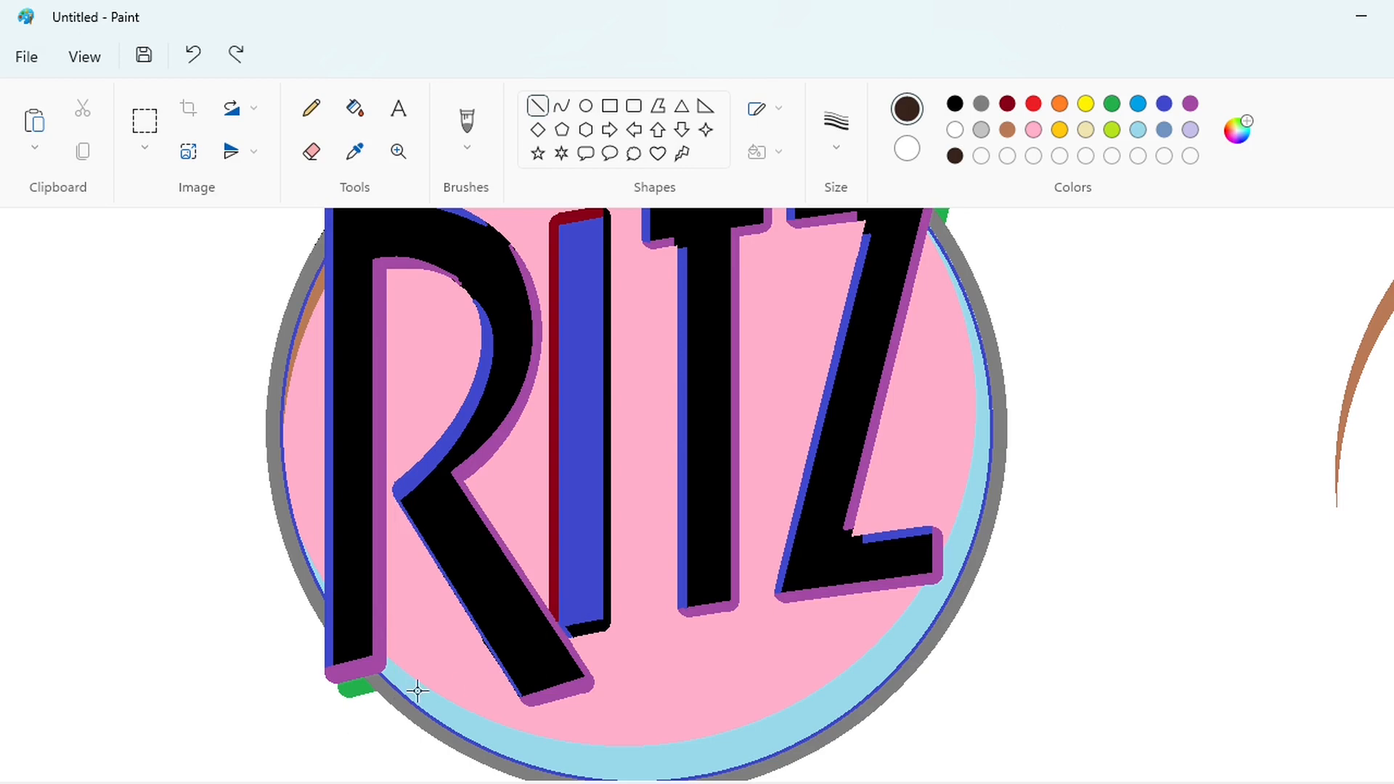
{"action": "left_click_drag", "start_coordinate": [404, 680], "coordinate": [412, 677]}
{"action": "left_click_drag", "start_coordinate": [398, 282], "coordinate": [399, 719]}
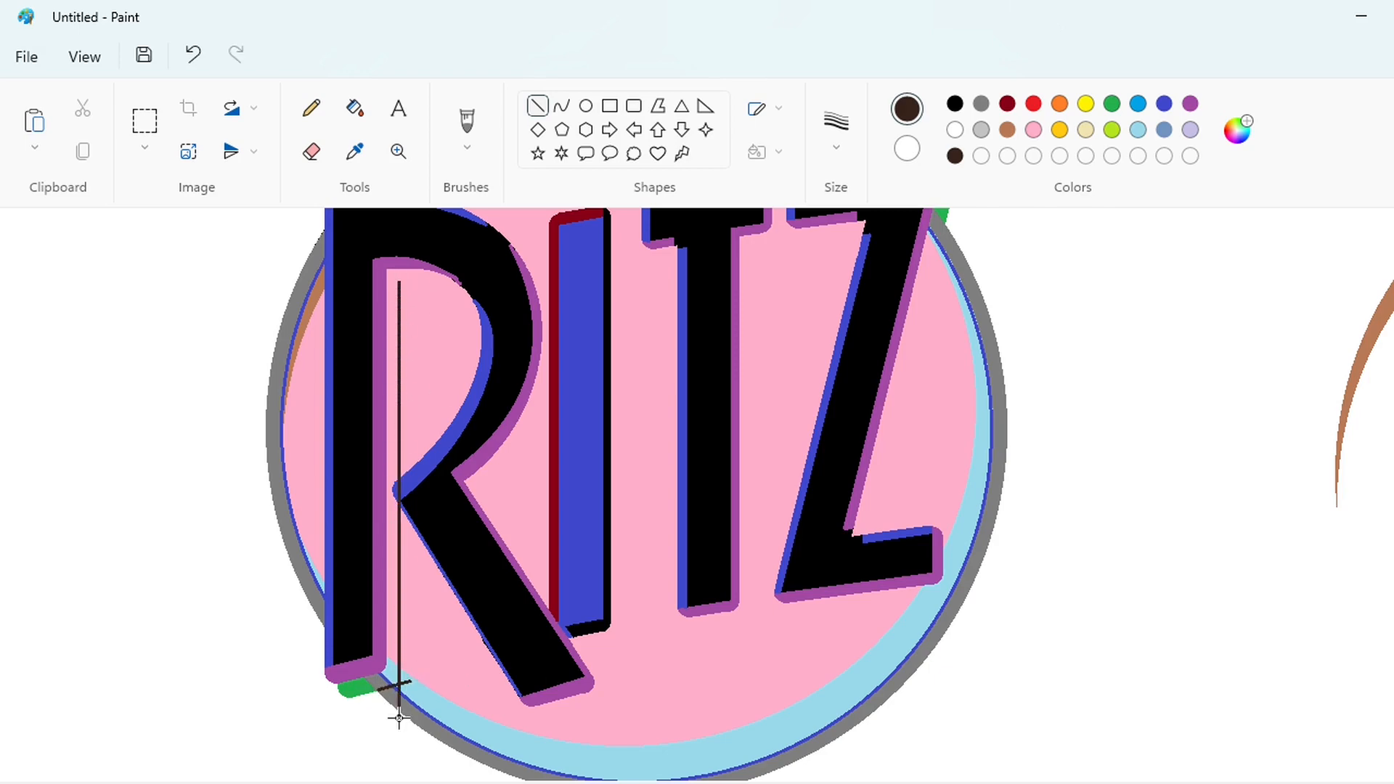
{"action": "key", "text": "Left"}
{"action": "key", "text": "Left"}
Draw a dark brown curve inside the R's bowl and fill the strips between the guides and the letter with dark brown.
{"action": "left_click", "coordinate": [561, 106]}
{"action": "mouse_move", "coordinate": [397, 283]}
{"action": "left_mouse_down"}
{"action": "mouse_move", "coordinate": [476, 299]}
{"action": "mouse_move", "coordinate": [428, 288]}
{"action": "left_mouse_up"}
{"action": "key", "text": "ctrl+z"}
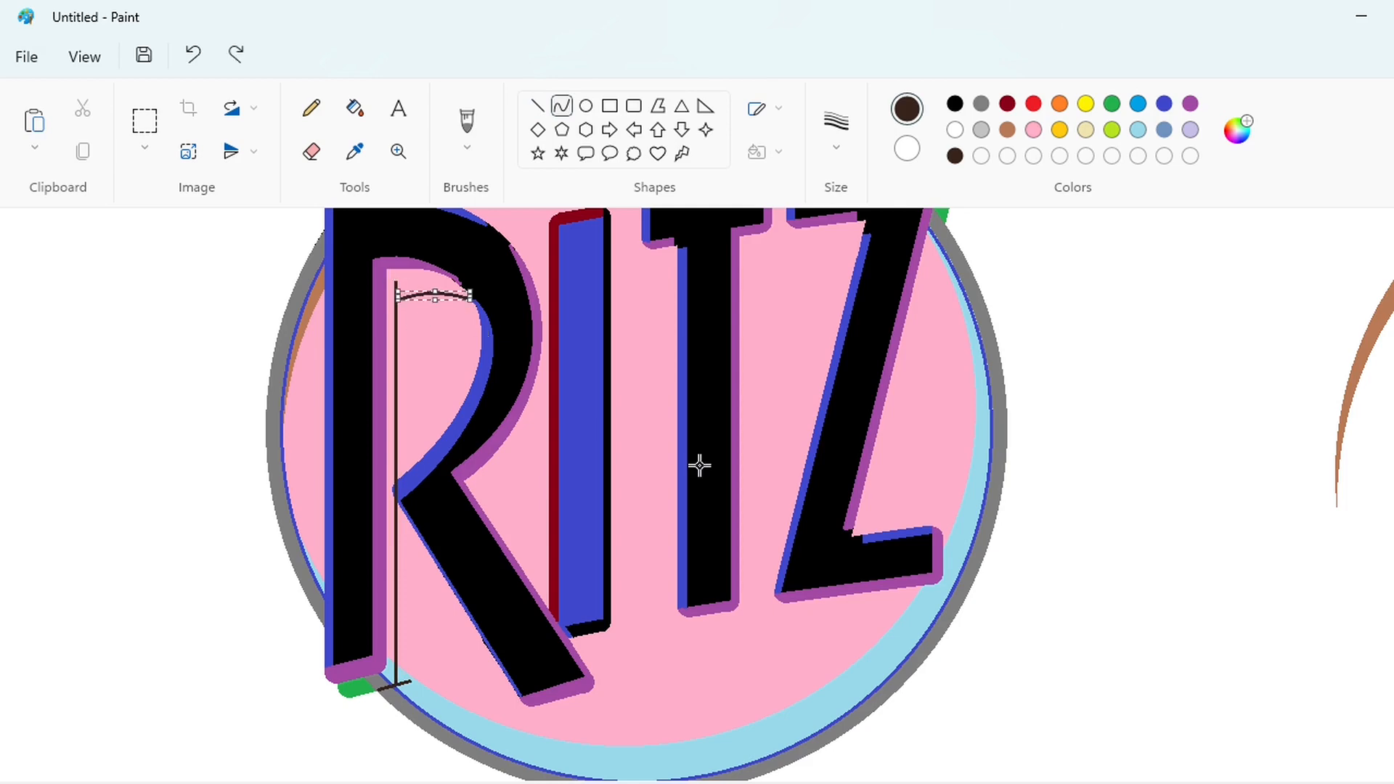
{"action": "left_click", "coordinate": [700, 465]}
{"action": "left_click", "coordinate": [354, 108]}
{"action": "left_click", "coordinate": [412, 292]}
{"action": "key", "text": "ctrl+Page_Up"}
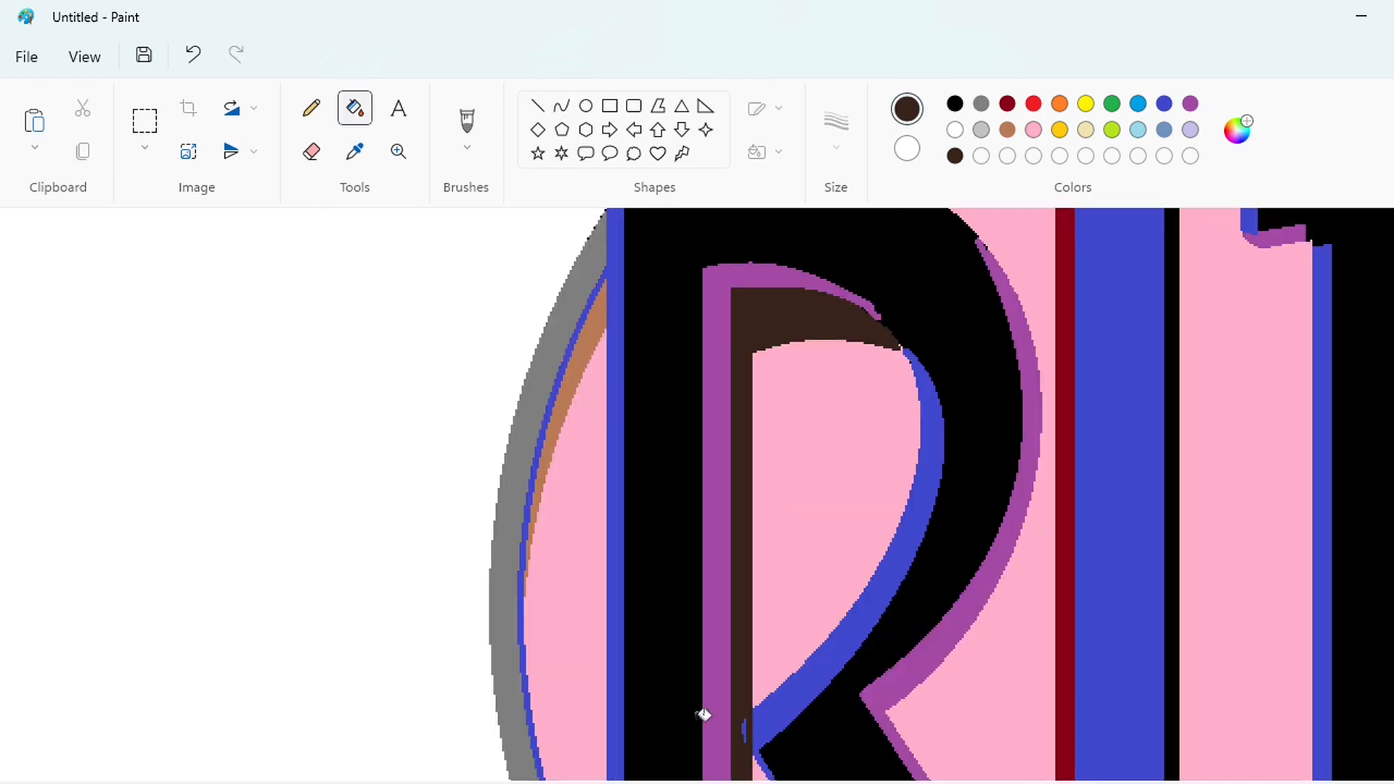
Patch the R's inner corner where bowl and leg meet the stem shadow with an indigo line and fill.
{"action": "left_click", "coordinate": [1163, 103]}
{"action": "scroll", "coordinate": [1022, 408], "scroll_direction": "down", "scroll_amount": 1}
{"action": "scroll", "coordinate": [782, 489], "scroll_direction": "up", "scroll_amount": 5}
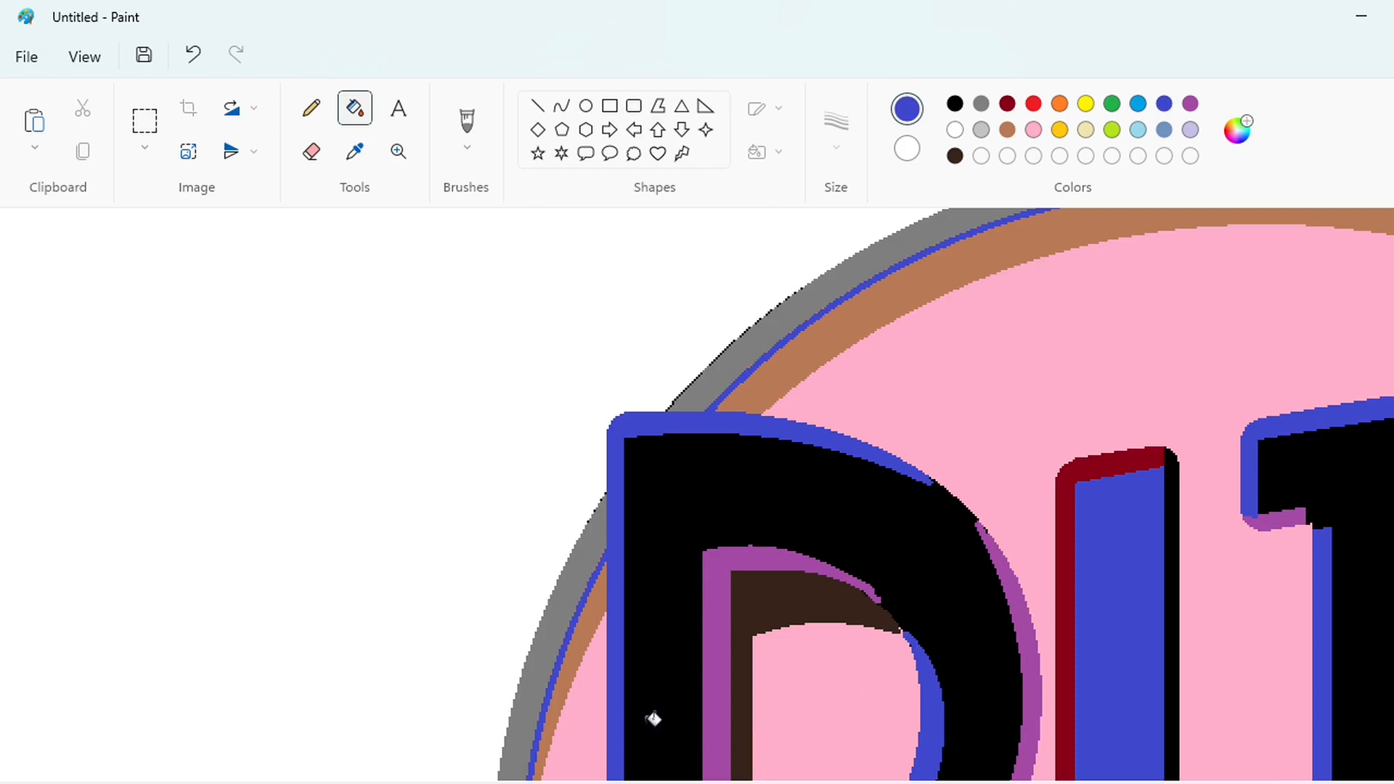
{"action": "scroll", "coordinate": [654, 718], "scroll_direction": "down", "scroll_amount": 5}
{"action": "scroll", "coordinate": [871, 768], "scroll_direction": "up", "scroll_amount": 5}
{"action": "scroll", "coordinate": [855, 672], "scroll_direction": "right", "scroll_amount": 10}
{"action": "scroll", "coordinate": [857, 672], "scroll_direction": "left", "scroll_amount": 8}
{"action": "scroll", "coordinate": [786, 665], "scroll_direction": "down", "scroll_amount": 1}
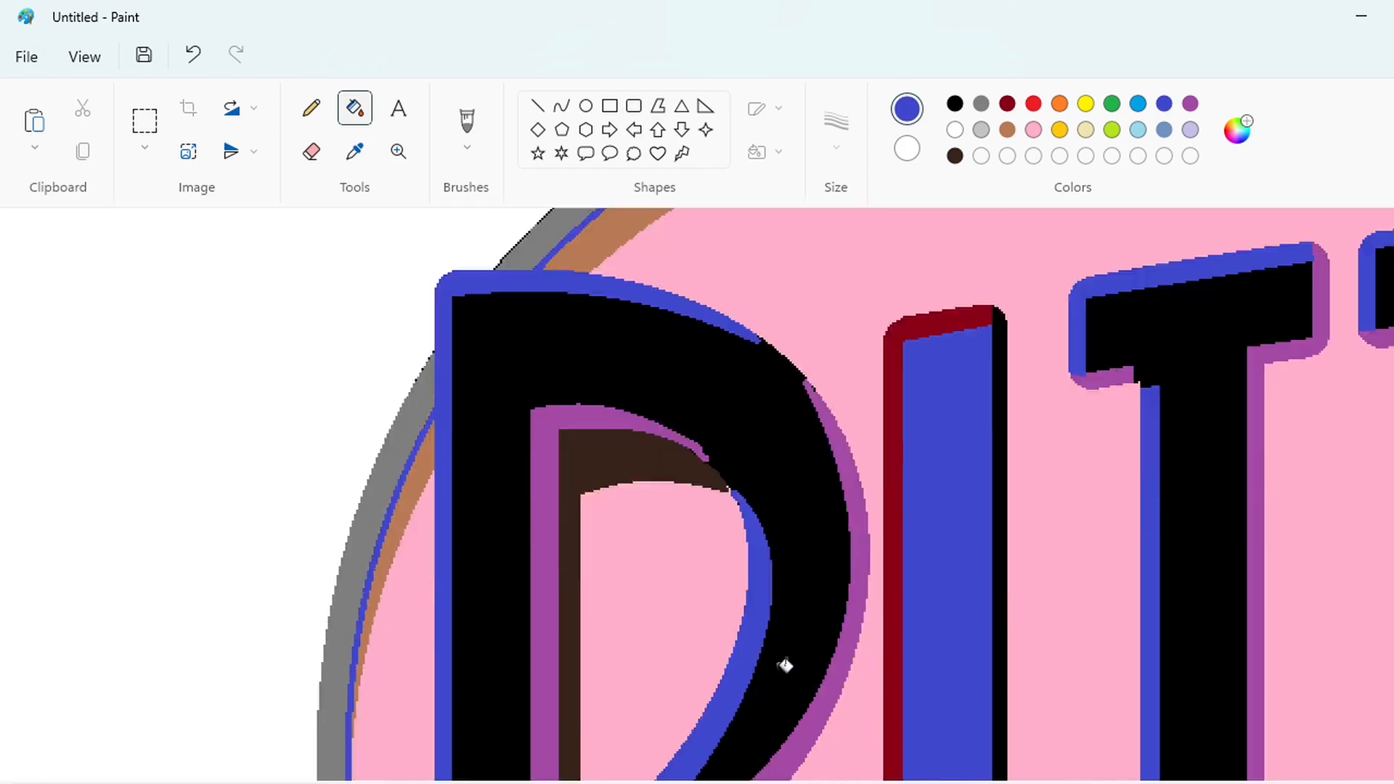
{"action": "scroll", "coordinate": [785, 665], "scroll_direction": "down", "scroll_amount": 5}
{"action": "left_click", "coordinate": [537, 105]}
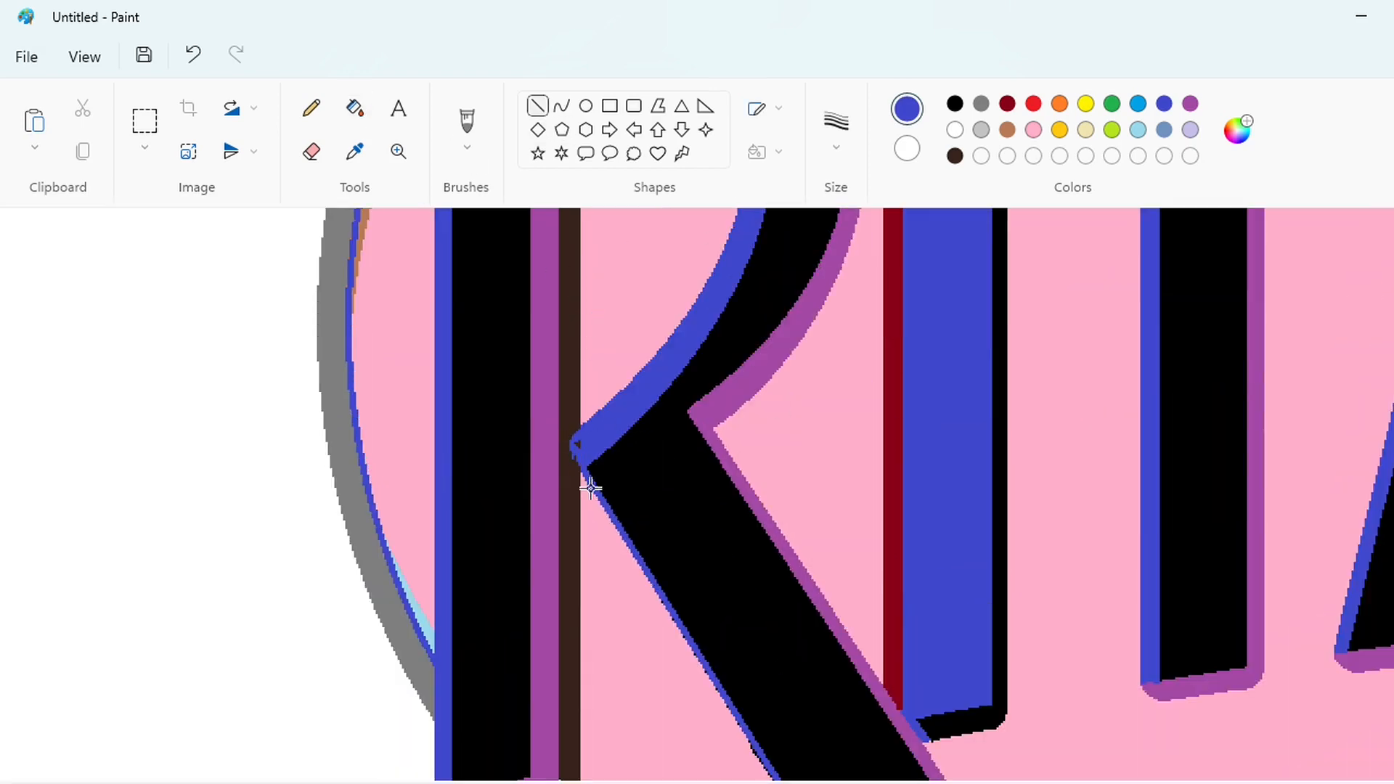
{"action": "left_click_drag", "start_coordinate": [591, 488], "coordinate": [573, 455]}
{"action": "left_click", "coordinate": [667, 473]}
{"action": "left_click", "coordinate": [355, 108]}
{"action": "left_click", "coordinate": [575, 448]}
Close off the light blue crescent piece at the foot of the R's stem shadow with lime.
{"action": "scroll", "coordinate": [683, 464], "scroll_direction": "up", "scroll_amount": 5}
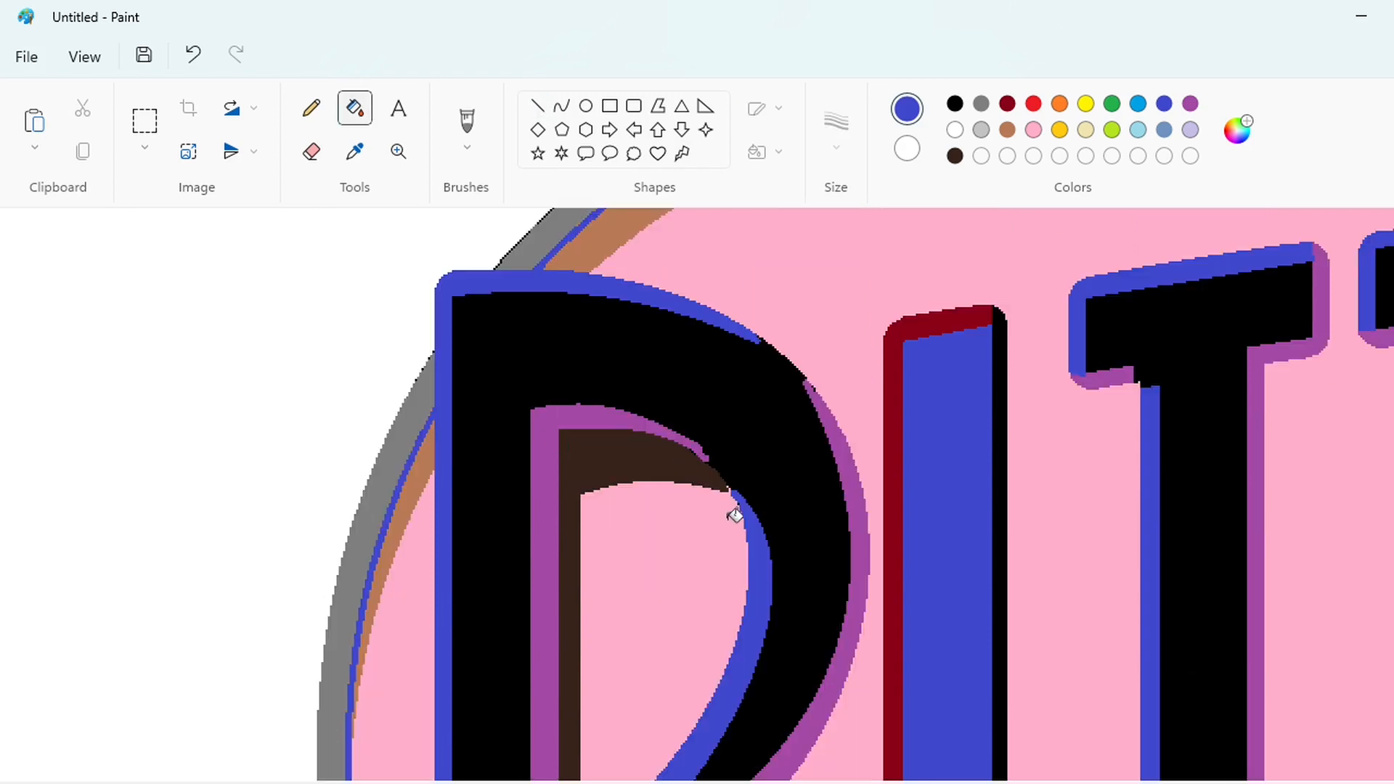
{"action": "scroll", "coordinate": [731, 515], "scroll_direction": "down", "scroll_amount": 8}
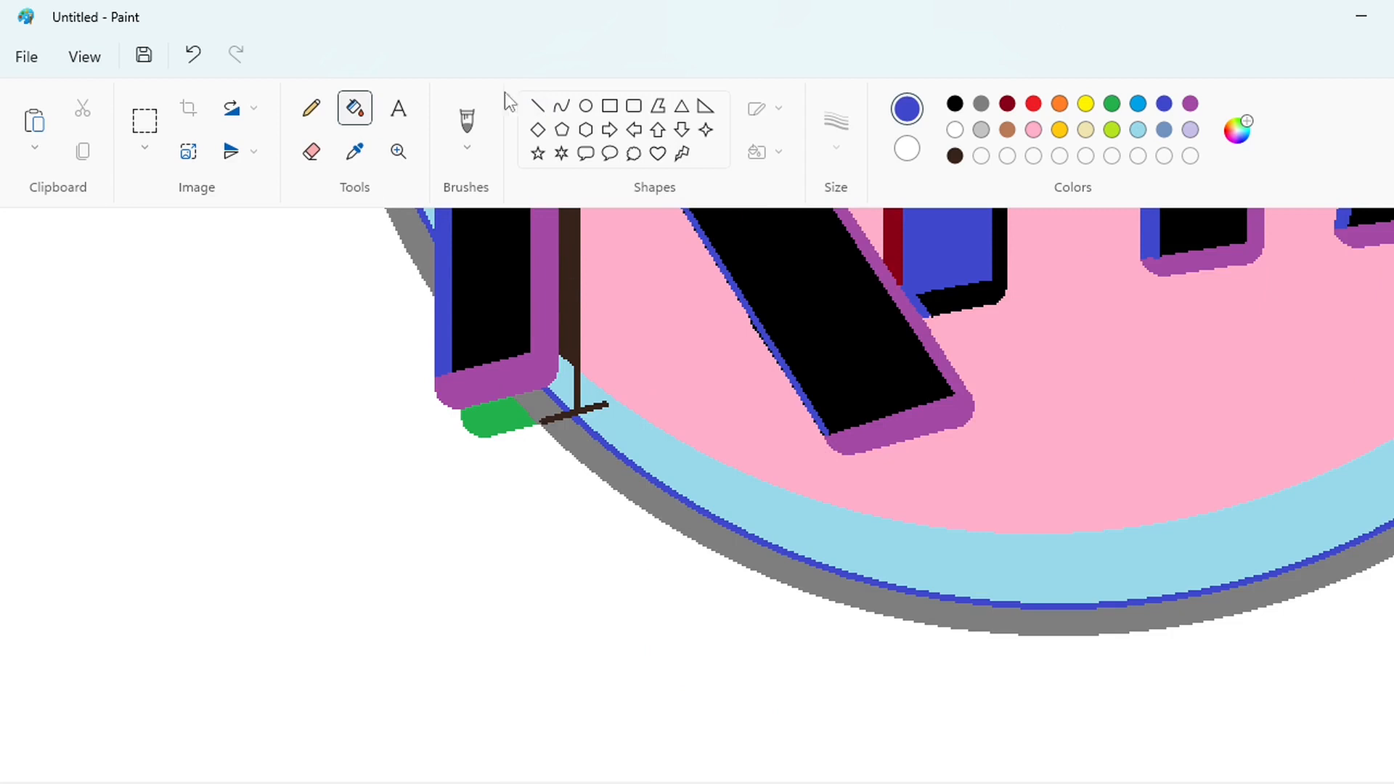
{"action": "left_click", "coordinate": [1111, 131]}
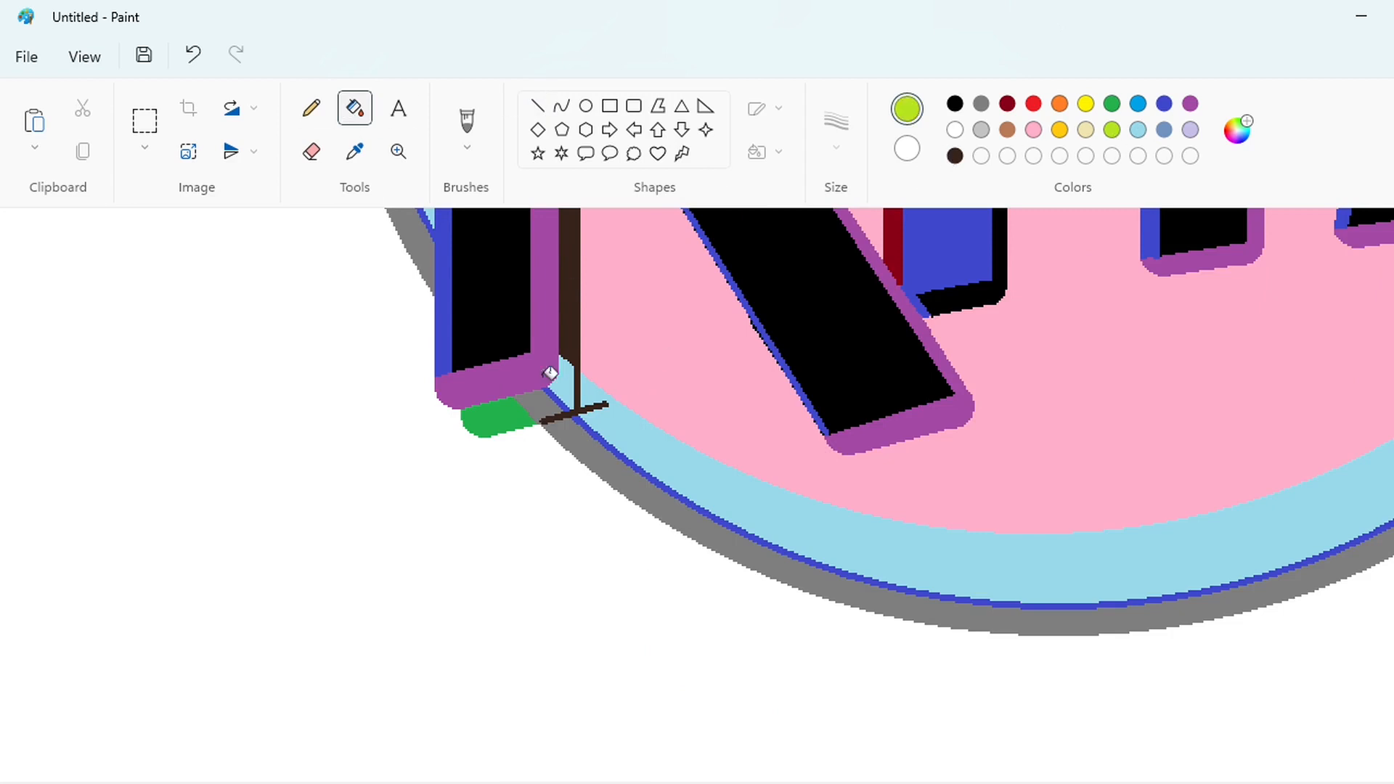
{"action": "left_click", "coordinate": [537, 106]}
{"action": "left_click_drag", "start_coordinate": [563, 365], "coordinate": [575, 374]}
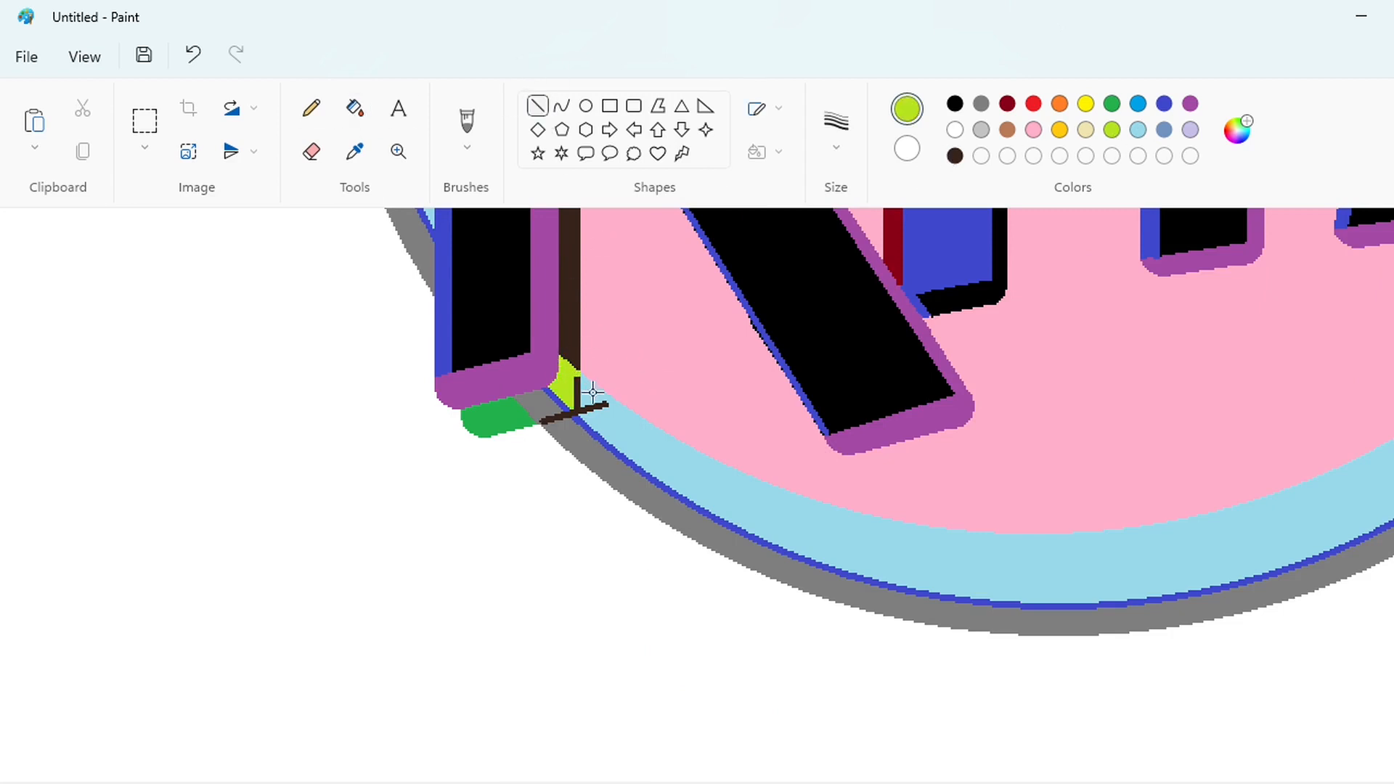
Fill the gray ring section inside the shadow at the R's foot with dark brown.
{"action": "left_click", "coordinate": [355, 107]}
{"action": "left_click", "coordinate": [954, 156]}
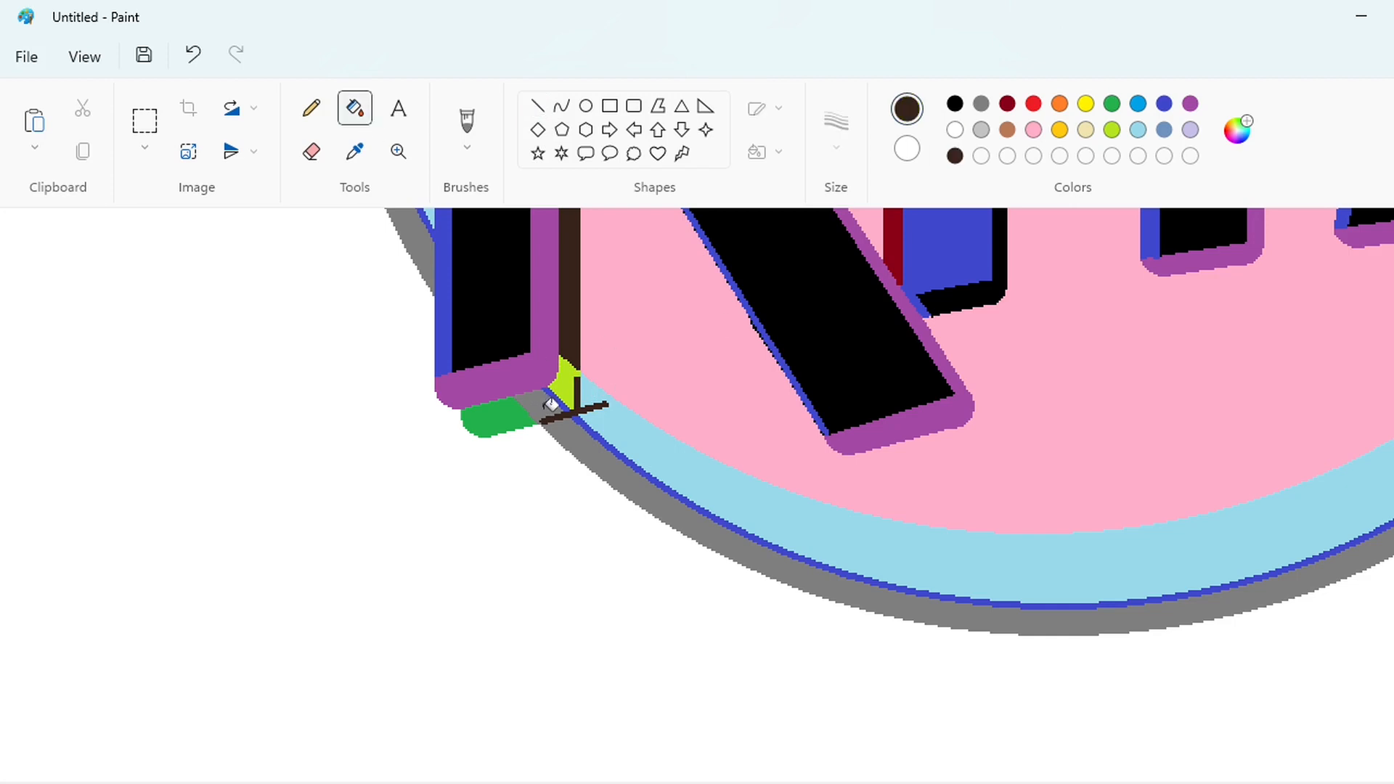
{"action": "left_click", "coordinate": [541, 407]}
Extend the lime patch over the shadow guide lines at the R's foot and fill the stray line end with light turquoise.
{"action": "left_click", "coordinate": [537, 106]}
{"action": "left_click", "coordinate": [1111, 130]}
{"action": "left_click_drag", "start_coordinate": [570, 402], "coordinate": [581, 410]}
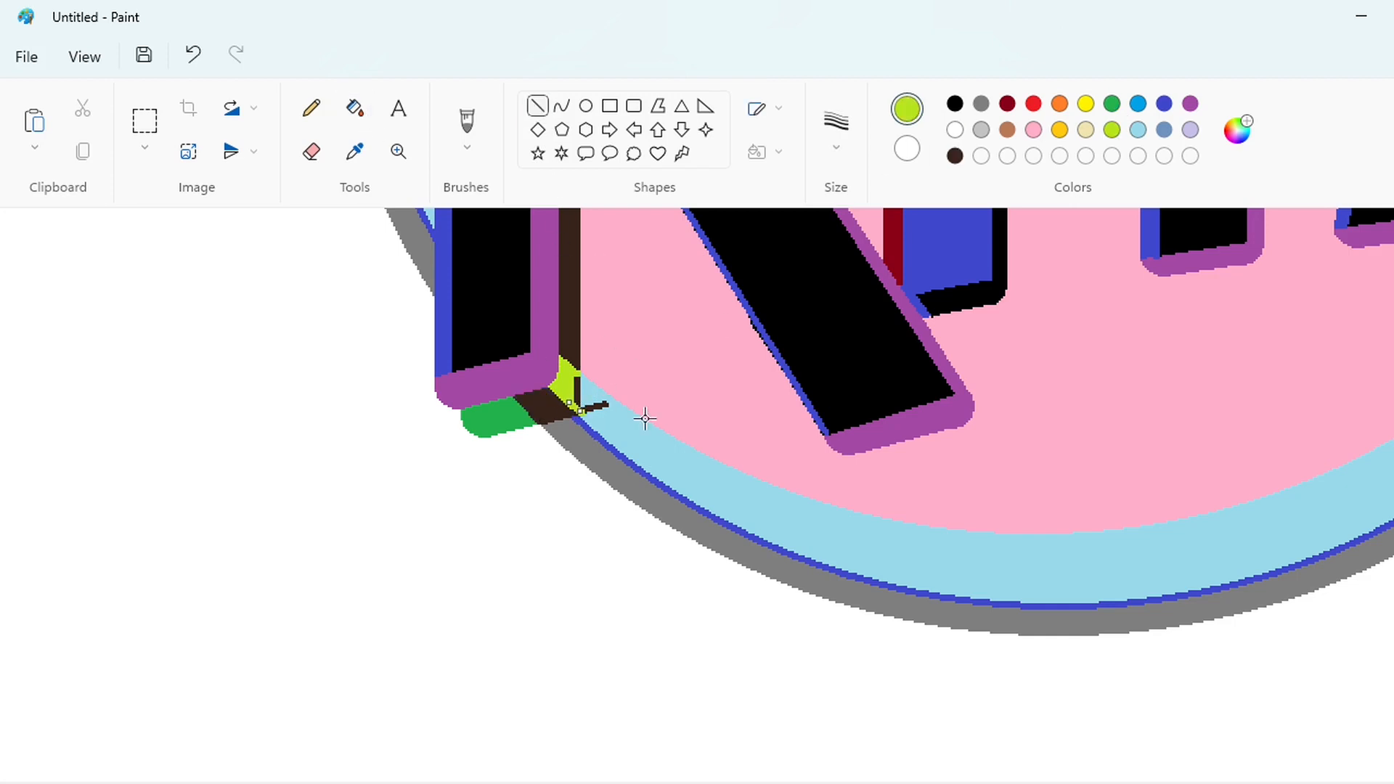
{"action": "left_click", "coordinate": [355, 107]}
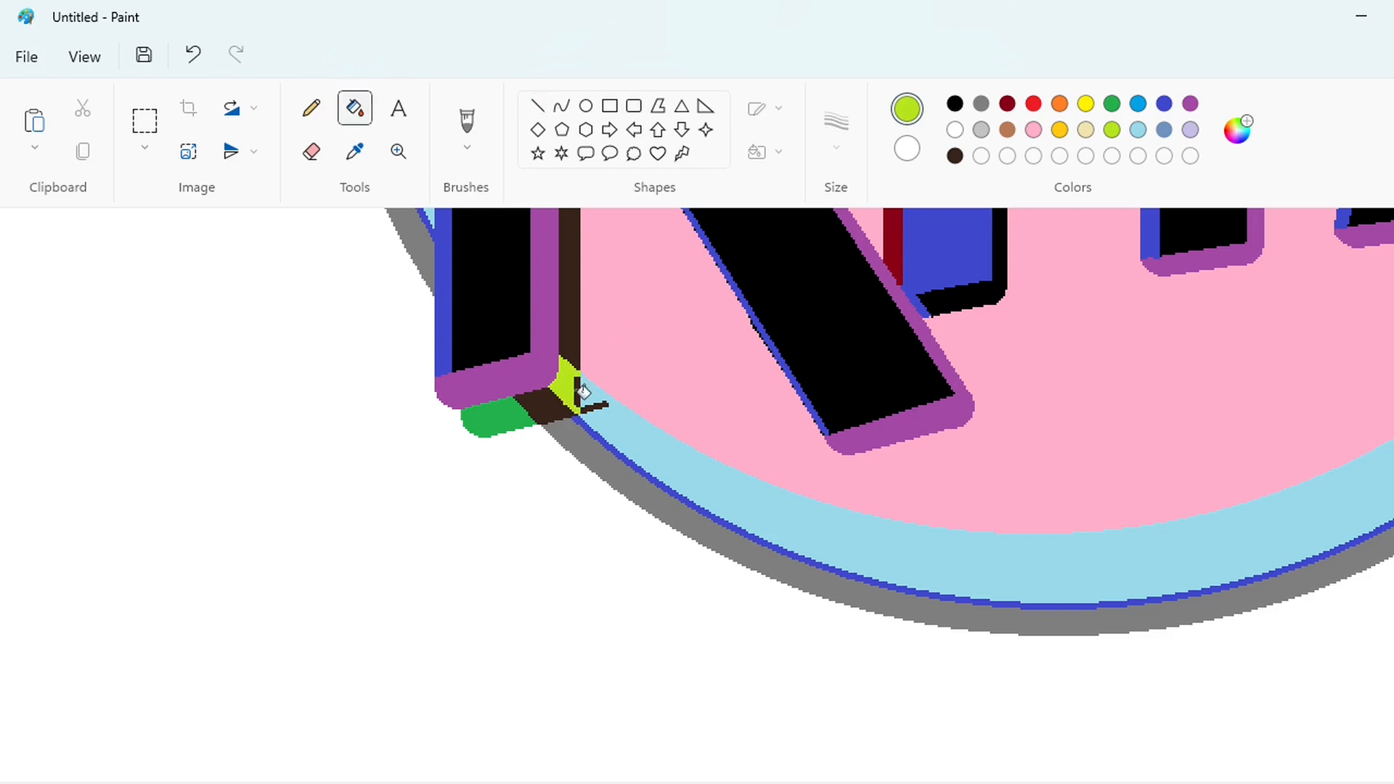
{"action": "left_click", "coordinate": [1138, 130]}
{"action": "left_click", "coordinate": [612, 400]}
Draw a thin dark brown curve parallel to the outer edge of the R's bowl, reaching the I's red edge.
{"action": "scroll", "coordinate": [999, 507], "scroll_direction": "up", "scroll_amount": 5}
{"action": "scroll", "coordinate": [999, 507], "scroll_direction": "down", "scroll_amount": 5}
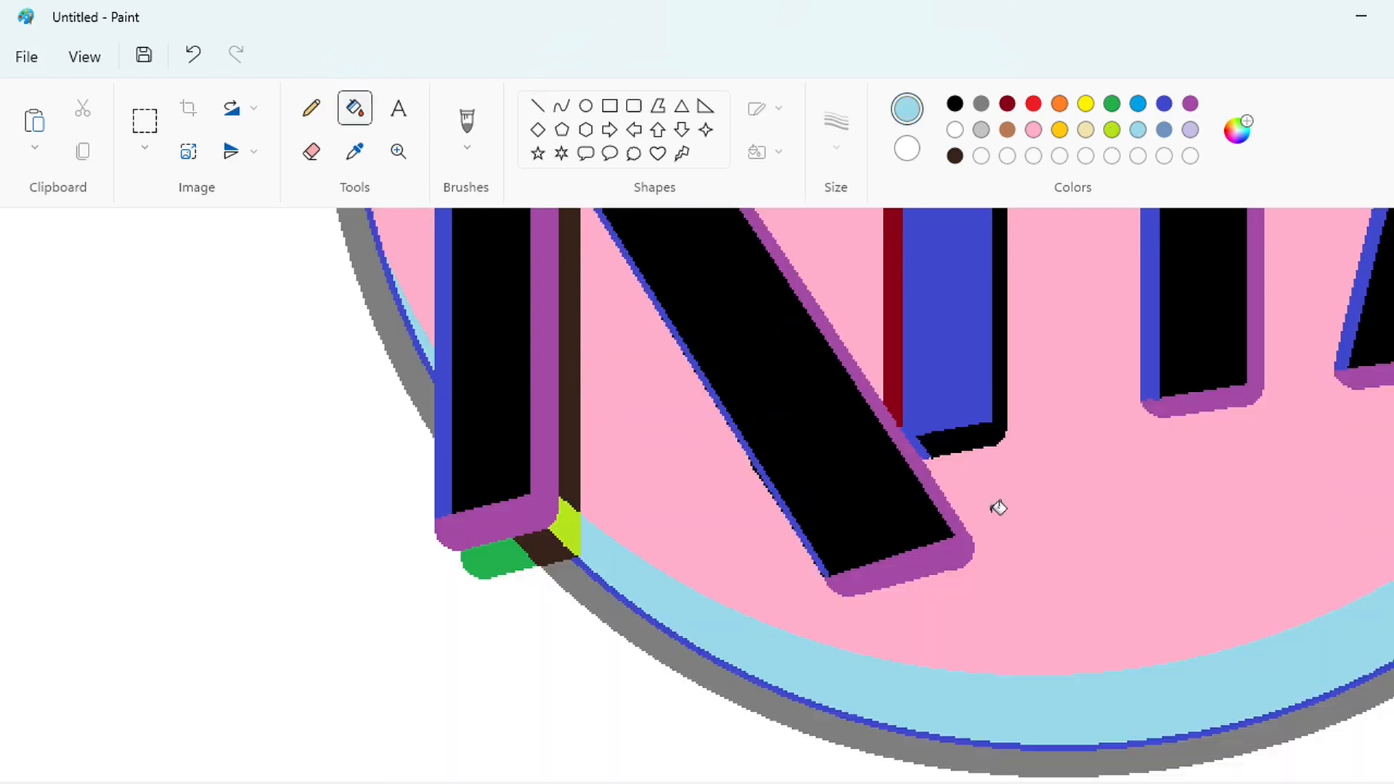
{"action": "scroll", "coordinate": [1020, 456], "scroll_direction": "up", "scroll_amount": 5}
{"action": "scroll", "coordinate": [998, 392], "scroll_direction": "down", "scroll_amount": 1}
{"action": "scroll", "coordinate": [997, 392], "scroll_direction": "up", "scroll_amount": 2}
{"action": "left_click", "coordinate": [561, 106]}
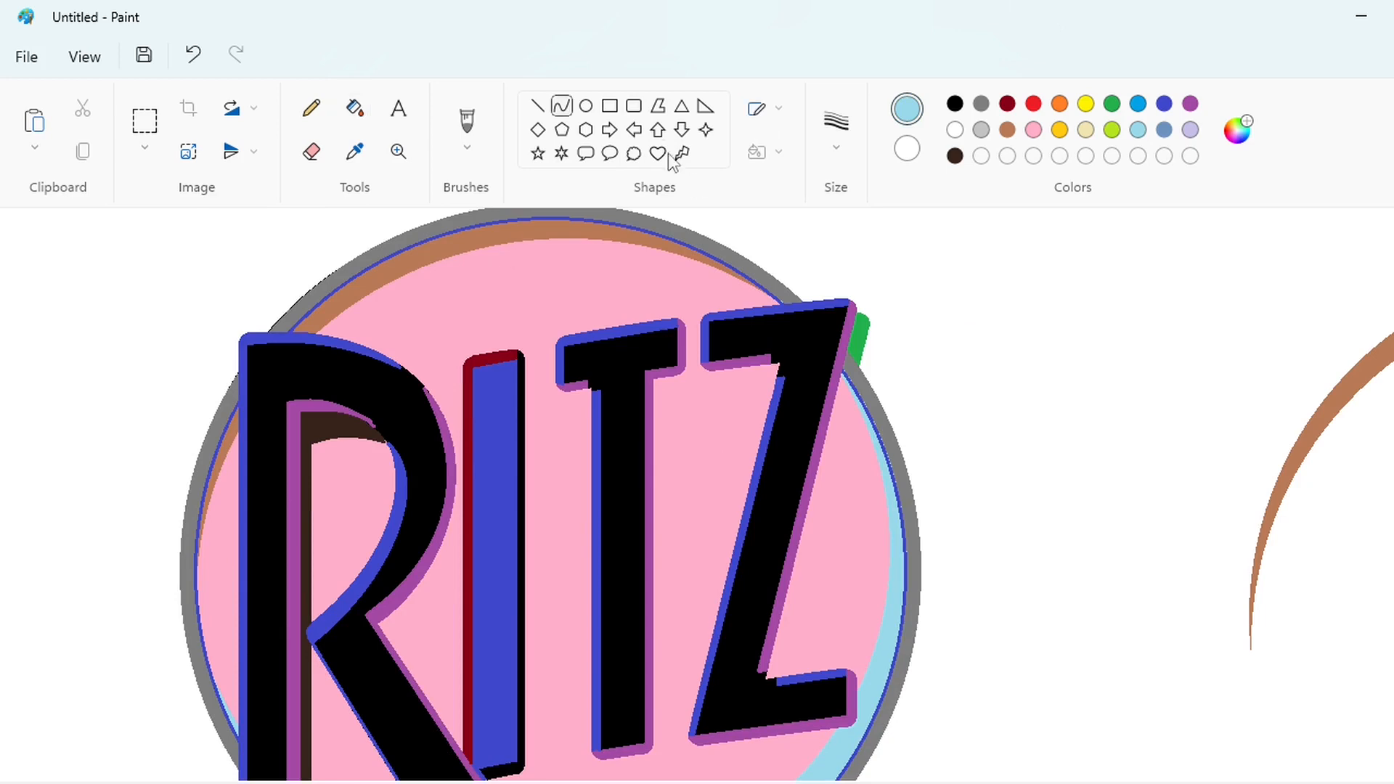
{"action": "left_click", "coordinate": [836, 122]}
{"action": "left_click", "coordinate": [849, 243]}
{"action": "left_click", "coordinate": [954, 155]}
{"action": "mouse_move", "coordinate": [426, 386]}
{"action": "left_mouse_down"}
{"action": "mouse_move", "coordinate": [460, 451]}
{"action": "mouse_move", "coordinate": [392, 639]}
{"action": "left_mouse_up"}
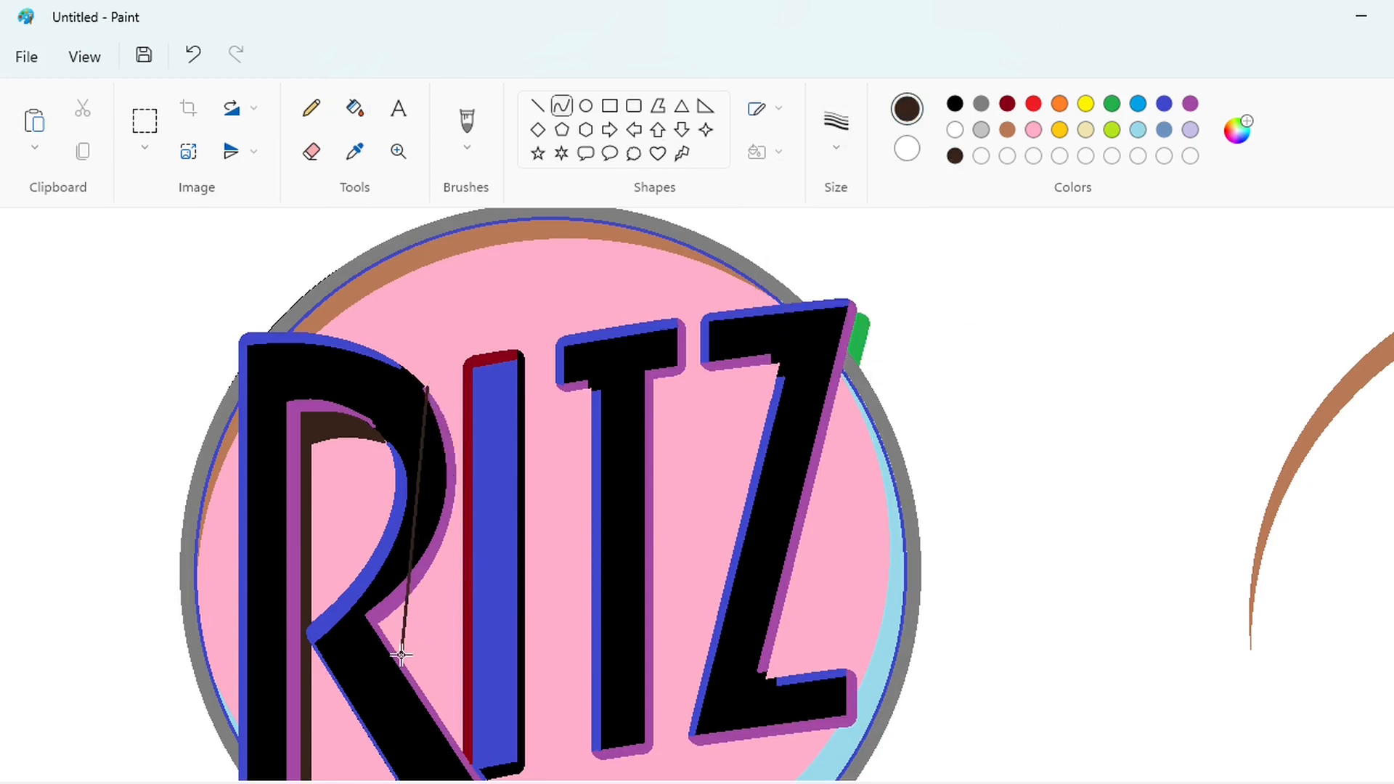
{"action": "left_click", "coordinate": [491, 462]}
{"action": "left_click_drag", "start_coordinate": [491, 461], "coordinate": [467, 579]}
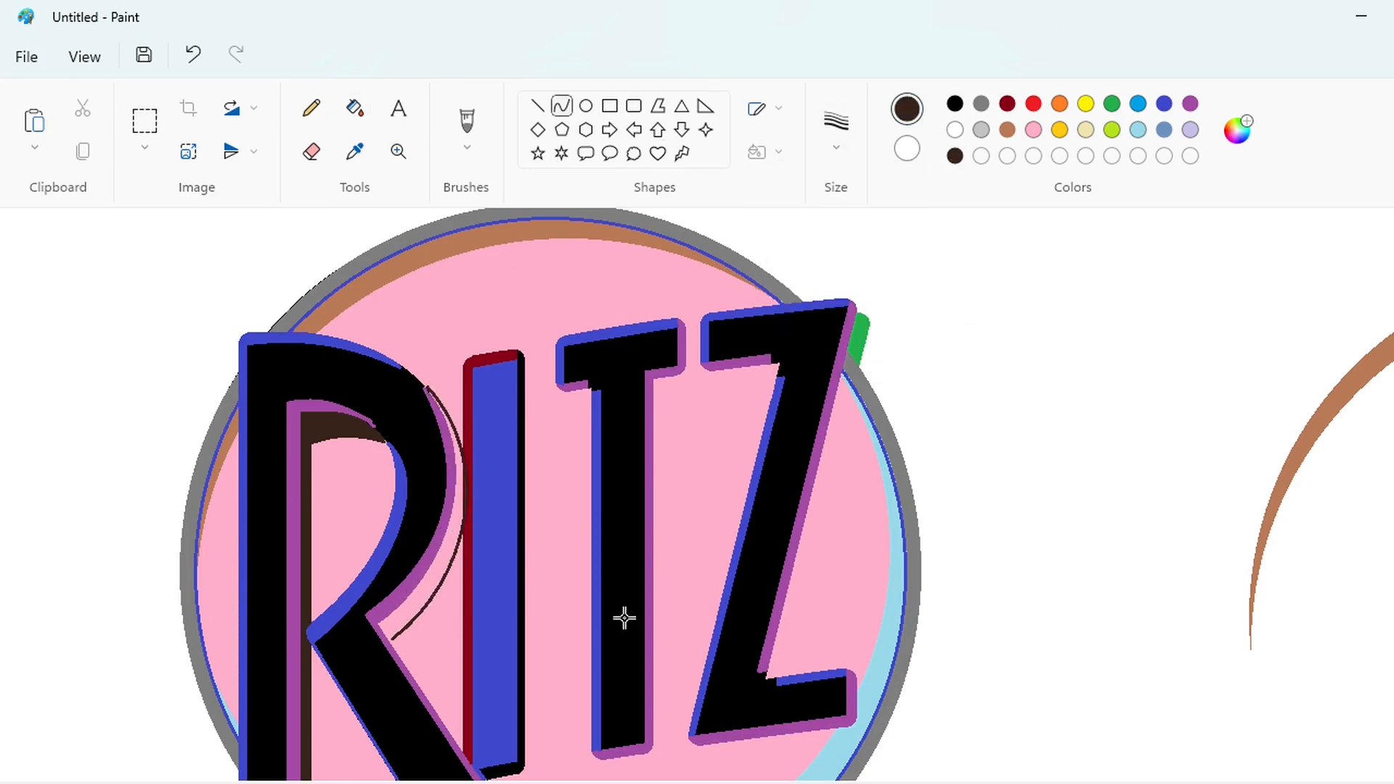
Try a dark brown line along the outer edge of the R's leg from the curve's end and undo it.
{"action": "scroll", "coordinate": [552, 554], "scroll_direction": "down", "scroll_amount": 2}
{"action": "scroll", "coordinate": [1152, 734], "scroll_direction": "up", "scroll_amount": 3}
{"action": "left_click_drag", "start_coordinate": [742, 320], "coordinate": [1017, 732]}
{"action": "left_click", "coordinate": [1154, 712]}
{"action": "scroll", "coordinate": [1154, 712], "scroll_direction": "down", "scroll_amount": 1}
{"action": "key", "text": "ctrl+z"}
{"action": "scroll", "coordinate": [1154, 712], "scroll_direction": "up", "scroll_amount": 3}
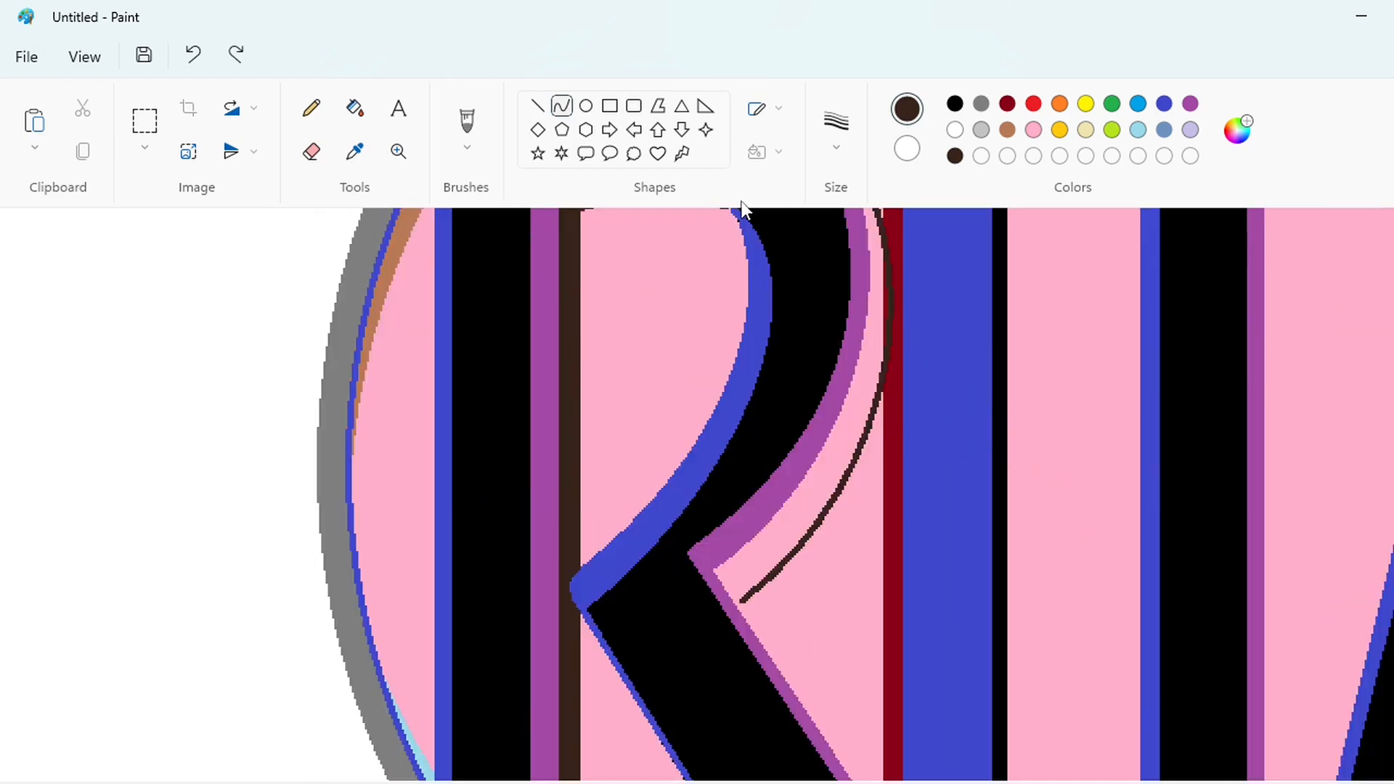
Draw a dark brown line parallel to the outer edge of the R's leg, from the bowl curve's lower end down past the foot.
{"action": "left_click", "coordinate": [537, 105]}
{"action": "scroll", "coordinate": [1008, 566], "scroll_direction": "down", "scroll_amount": 3}
{"action": "scroll", "coordinate": [1009, 566], "scroll_direction": "up", "scroll_amount": 1}
{"action": "left_click_drag", "start_coordinate": [742, 319], "coordinate": [1009, 724]}
{"action": "scroll", "coordinate": [1100, 720], "scroll_direction": "down", "scroll_amount": 2}
{"action": "left_click_drag", "start_coordinate": [1020, 593], "coordinate": [968, 513]}
Add dark brown lines below the R leg's foot, one continuing the leg's inner edge and one parallel to the foot, closing the shadow outline.
{"action": "mouse_move", "coordinate": [995, 553]}
{"action": "left_mouse_down"}
{"action": "mouse_move", "coordinate": [963, 549]}
{"action": "mouse_move", "coordinate": [867, 599]}
{"action": "left_mouse_up"}
{"action": "key", "text": "Down"}
{"action": "key", "text": "Down"}
{"action": "key", "text": "Down"}
{"action": "key", "text": "Down"}
{"action": "key", "text": "Down"}
{"action": "key", "text": "Down"}
{"action": "key", "text": "Down"}
{"action": "key", "text": "Down"}
{"action": "key", "text": "Down"}
{"action": "key", "text": "Down"}
{"action": "key", "text": "Down"}
{"action": "key", "text": "Down"}
{"action": "mouse_move", "coordinate": [894, 664]}
{"action": "left_mouse_down"}
{"action": "mouse_move", "coordinate": [883, 643]}
{"action": "mouse_move", "coordinate": [1030, 600]}
{"action": "mouse_move", "coordinate": [995, 581]}
{"action": "mouse_move", "coordinate": [1006, 577]}
{"action": "left_mouse_up"}
{"action": "key", "text": "Down"}
{"action": "key", "text": "Down"}
{"action": "key", "text": "Down"}
{"action": "key", "text": "Down"}
{"action": "key", "text": "Right"}
{"action": "key", "text": "Right"}
{"action": "key", "text": "Right"}
{"action": "key", "text": "Right"}
{"action": "key", "text": "Right"}
{"action": "key", "text": "Right"}
{"action": "key", "text": "Right"}
{"action": "key", "text": "Right"}
{"action": "key", "text": "Right"}
{"action": "key", "text": "Right"}
{"action": "key", "text": "Right"}
{"action": "key", "text": "Up"}
{"action": "key", "text": "Up"}
{"action": "key", "text": "Up"}
{"action": "key", "text": "Up"}
{"action": "key", "text": "Up"}
{"action": "key", "text": "Up"}
{"action": "key", "text": "Up"}
{"action": "key", "text": "Up"}
{"action": "key", "text": "Up"}
{"action": "key", "text": "Up"}
{"action": "key", "text": "Up"}
{"action": "key", "text": "Up"}
{"action": "key", "text": "Left"}
{"action": "key", "text": "Left"}
{"action": "key", "text": "Left"}
{"action": "key", "text": "Left"}
{"action": "key", "text": "Left"}
{"action": "key", "text": "Left"}
{"action": "key", "text": "Left"}
{"action": "left_click", "coordinate": [1073, 562]}
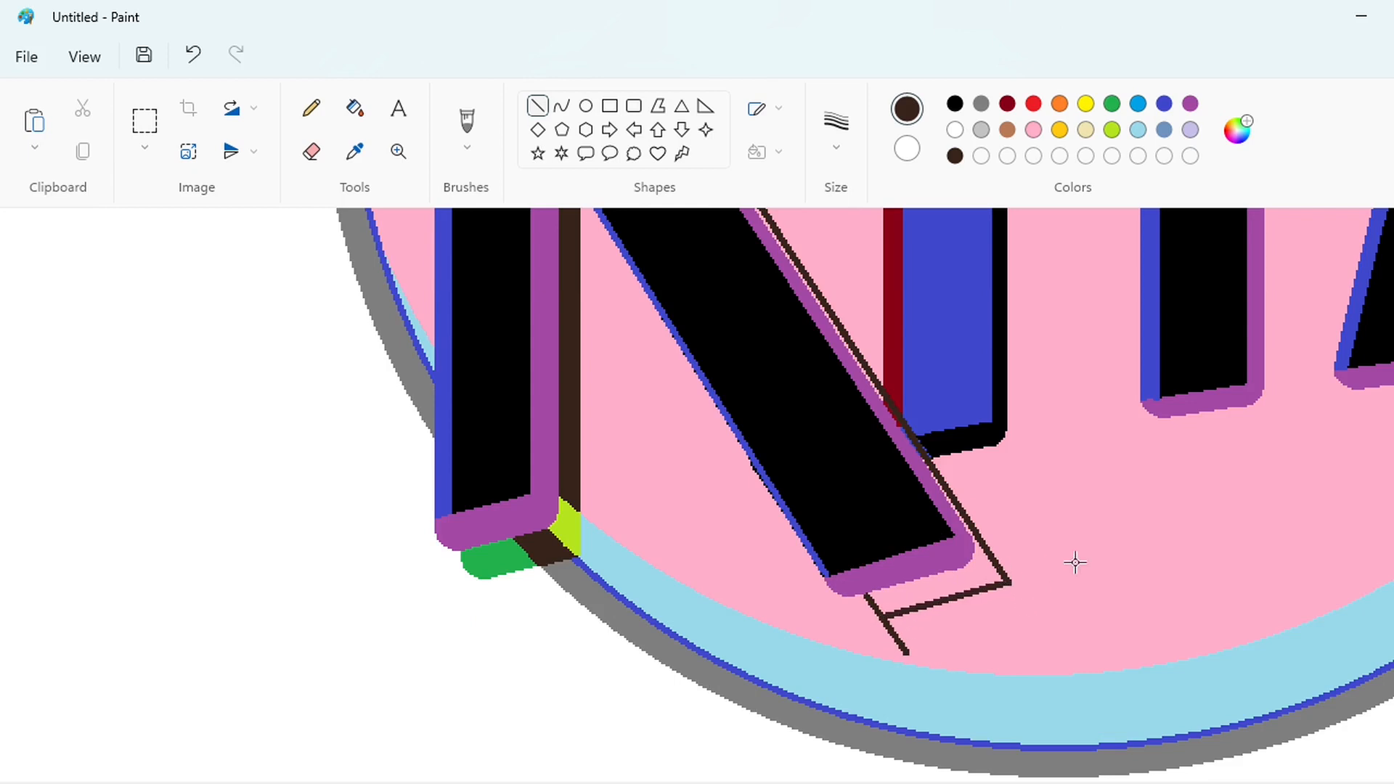
Fill the outlined shadow areas beside the R's leg and bowl with dark brown.
{"action": "left_click", "coordinate": [357, 110]}
{"action": "left_click", "coordinate": [984, 561]}
{"action": "scroll", "coordinate": [790, 434], "scroll_direction": "up", "scroll_amount": 3}
{"action": "left_click", "coordinate": [785, 437]}
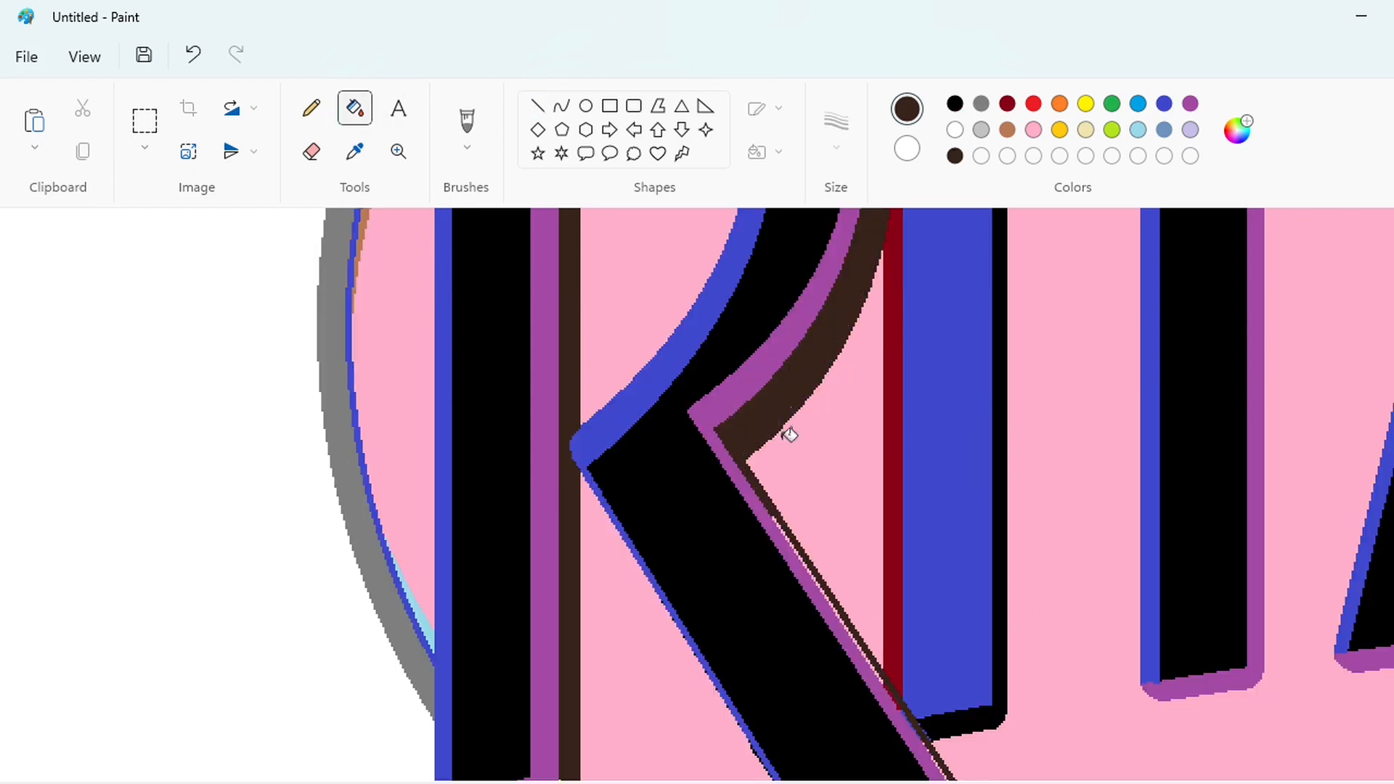
Cover the leftover pink gap between the R leg's purple edge and its shadow with dark brown lines.
{"action": "left_click", "coordinate": [536, 109]}
{"action": "scroll", "coordinate": [959, 660], "scroll_direction": "down", "scroll_amount": 3}
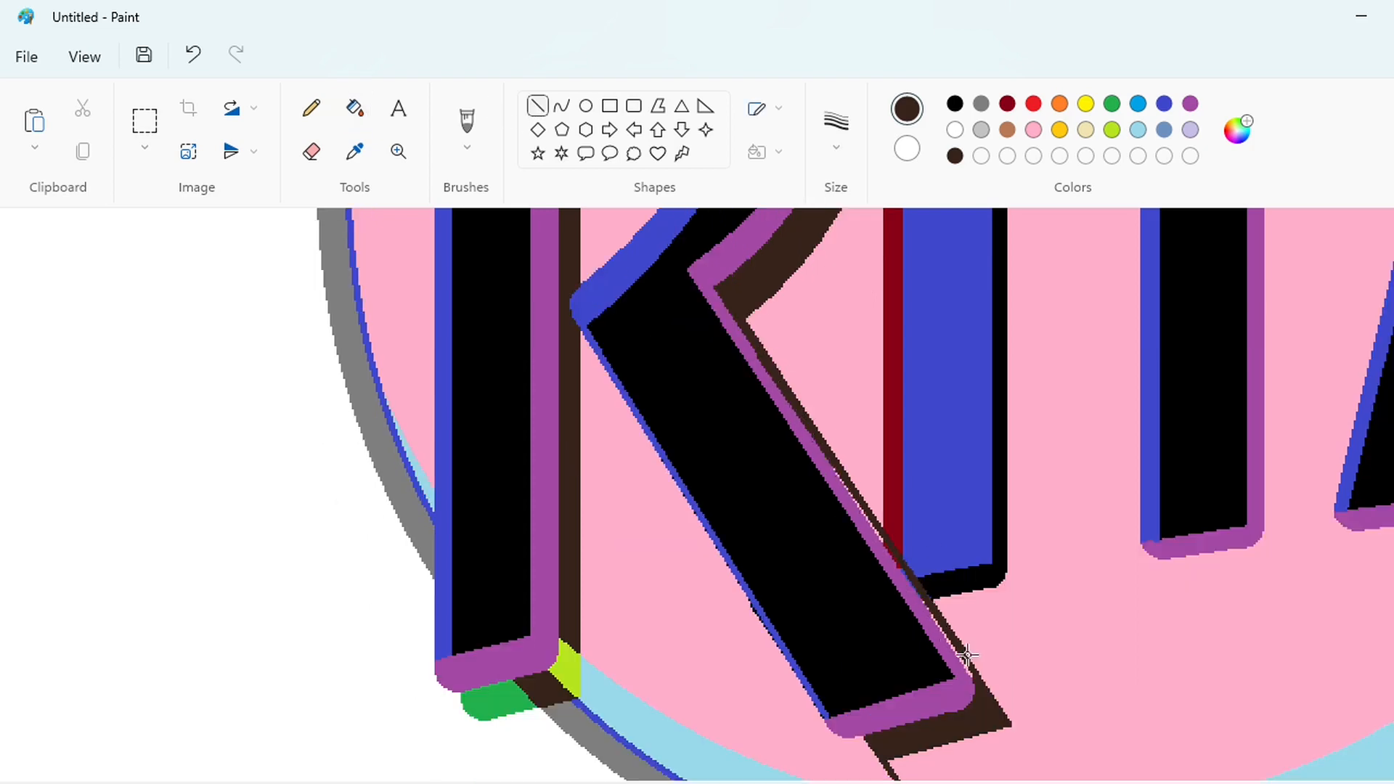
{"action": "left_click_drag", "start_coordinate": [989, 699], "coordinate": [990, 703]}
{"action": "scroll", "coordinate": [1086, 678], "scroll_direction": "down", "scroll_amount": 2}
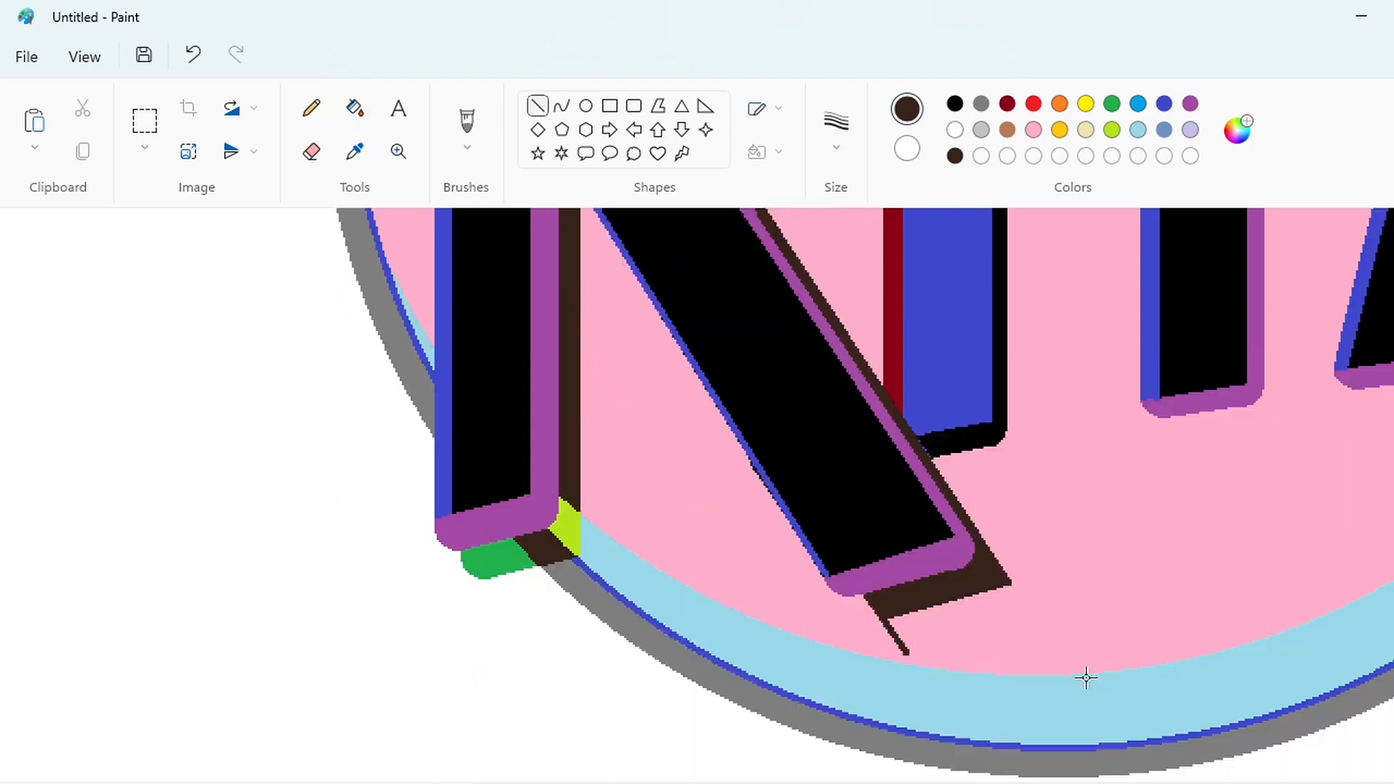
Trim the shadow corners at the R leg's foot with pink lines and fill the stray guide line below with pink.
{"action": "left_click", "coordinate": [956, 132]}
{"action": "left_click", "coordinate": [1033, 129]}
{"action": "mouse_move", "coordinate": [872, 483]}
{"action": "left_mouse_down"}
{"action": "mouse_move", "coordinate": [929, 456]}
{"action": "mouse_move", "coordinate": [926, 467]}
{"action": "mouse_move", "coordinate": [1014, 406]}
{"action": "left_mouse_up"}
{"action": "left_click", "coordinate": [355, 107]}
{"action": "left_click", "coordinate": [898, 499]}
Repaint the I's left edge dark red where the R bowl's shadow overlaps it.
{"action": "left_click", "coordinate": [537, 106]}
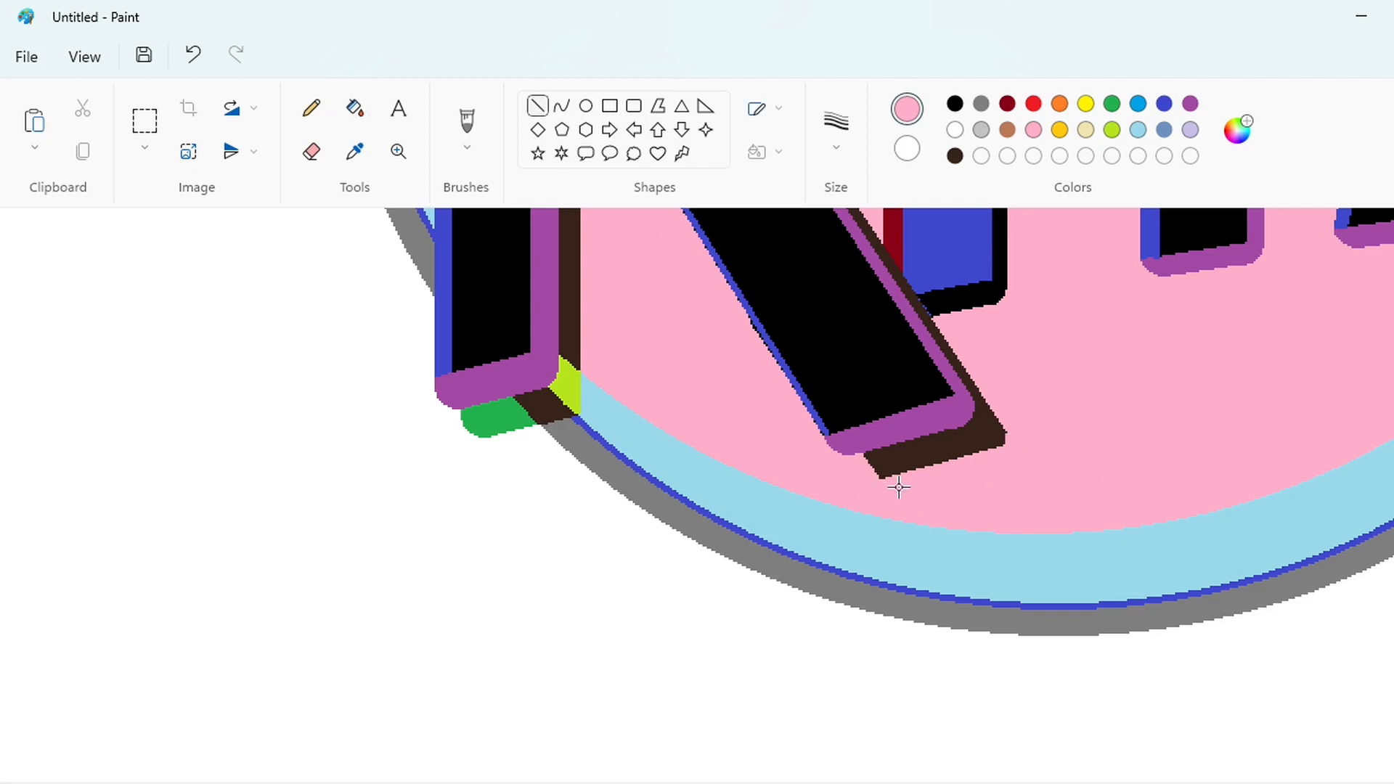
{"action": "scroll", "coordinate": [1046, 486], "scroll_direction": "up", "scroll_amount": 5}
{"action": "left_click", "coordinate": [1007, 103]}
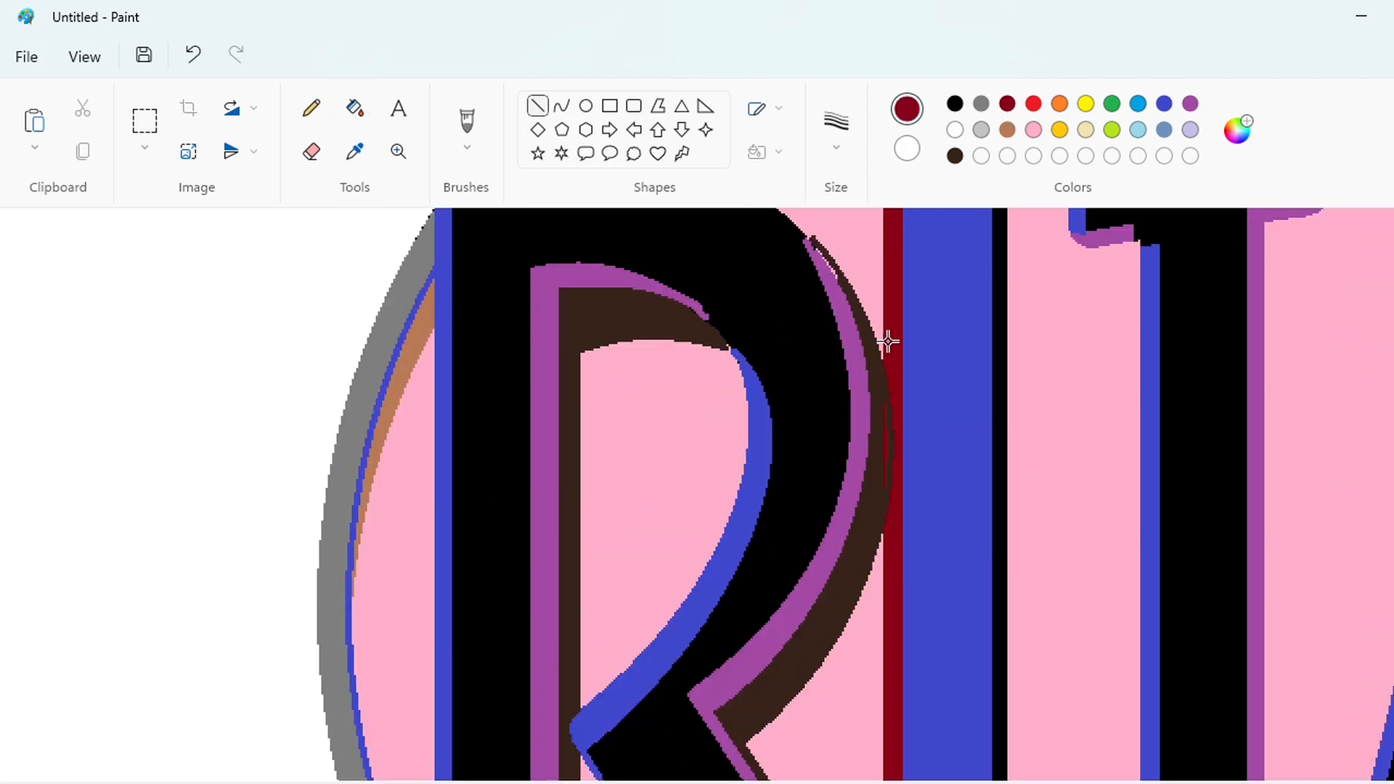
{"action": "left_click_drag", "start_coordinate": [890, 395], "coordinate": [891, 490]}
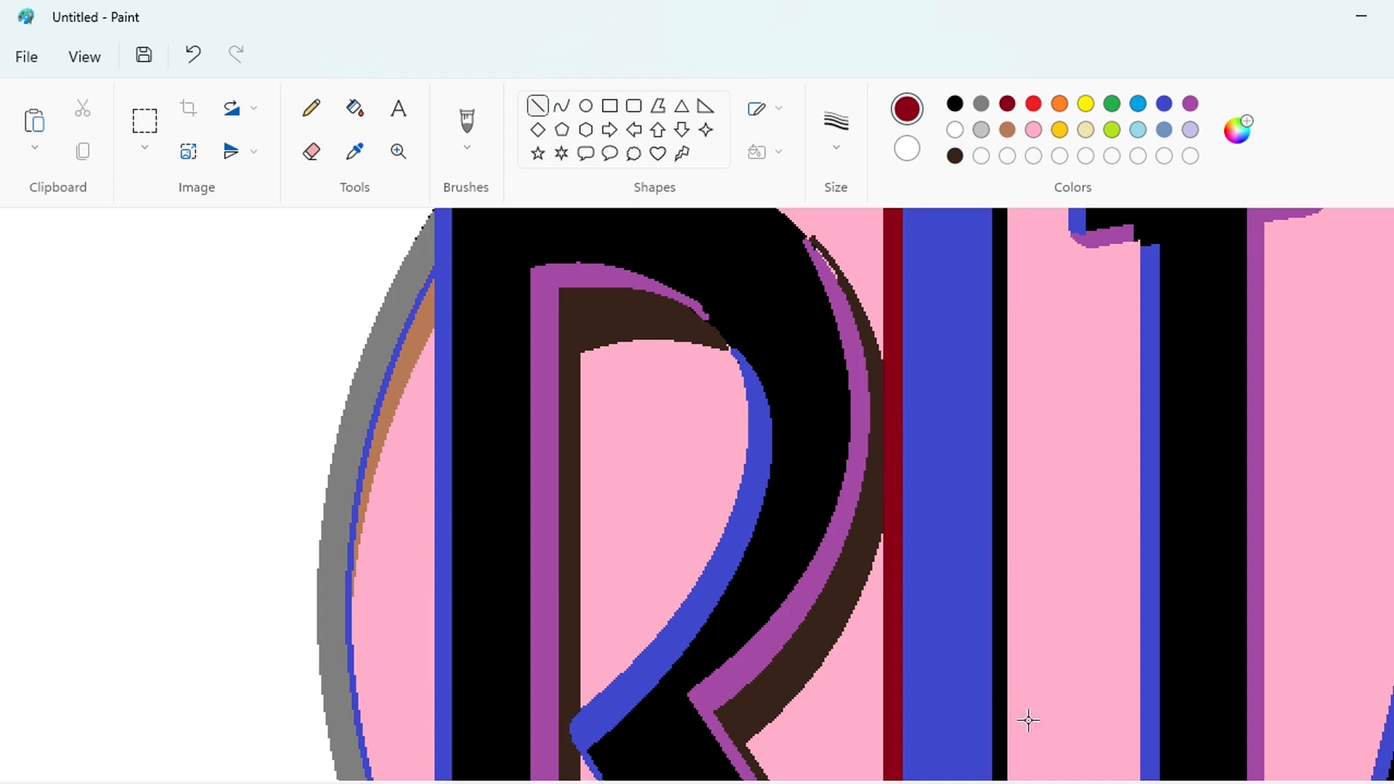
Outline a narrow drop shadow along the I's right side and beneath its foot with dark brown lines.
{"action": "scroll", "coordinate": [697, 494], "scroll_direction": "down", "scroll_amount": 3}
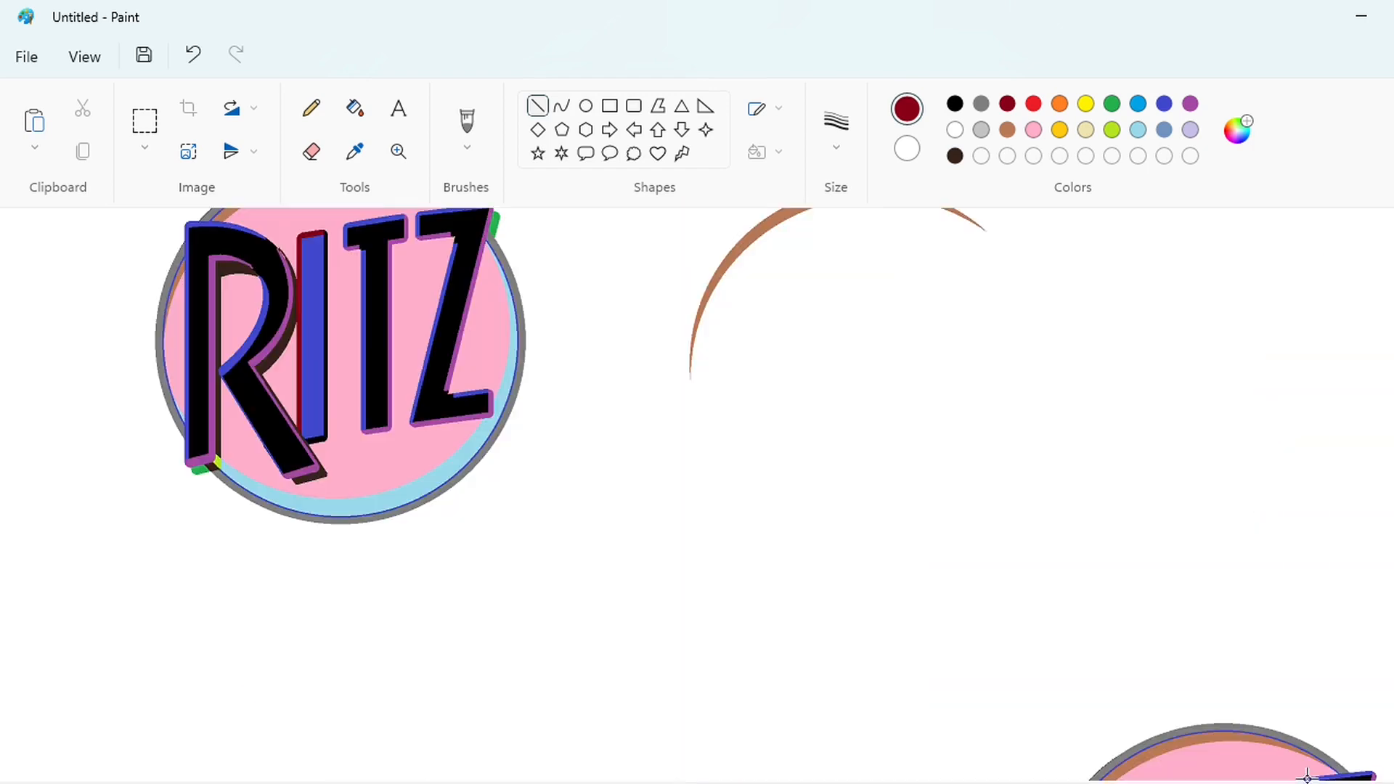
{"action": "scroll", "coordinate": [697, 493], "scroll_direction": "up", "scroll_amount": 3}
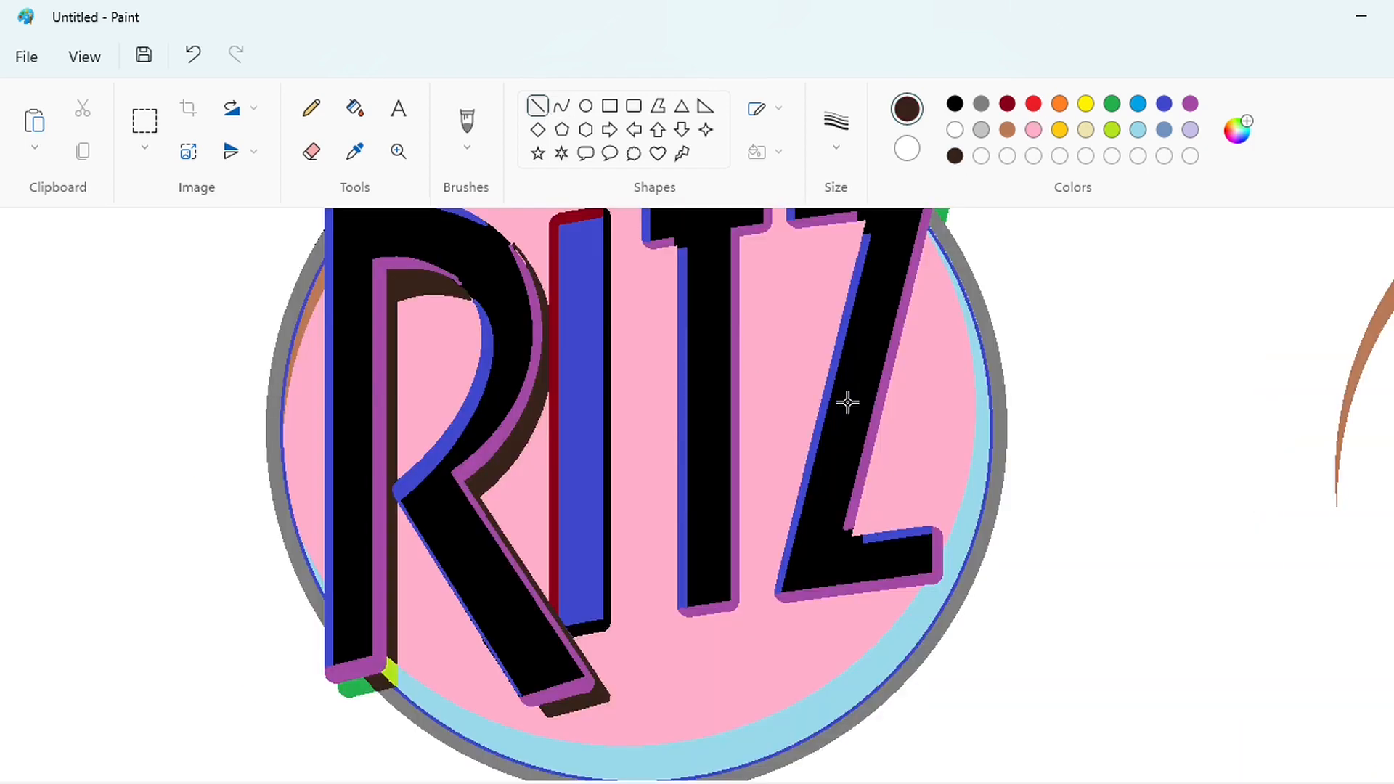
{"action": "scroll", "coordinate": [846, 401], "scroll_direction": "up", "scroll_amount": 2}
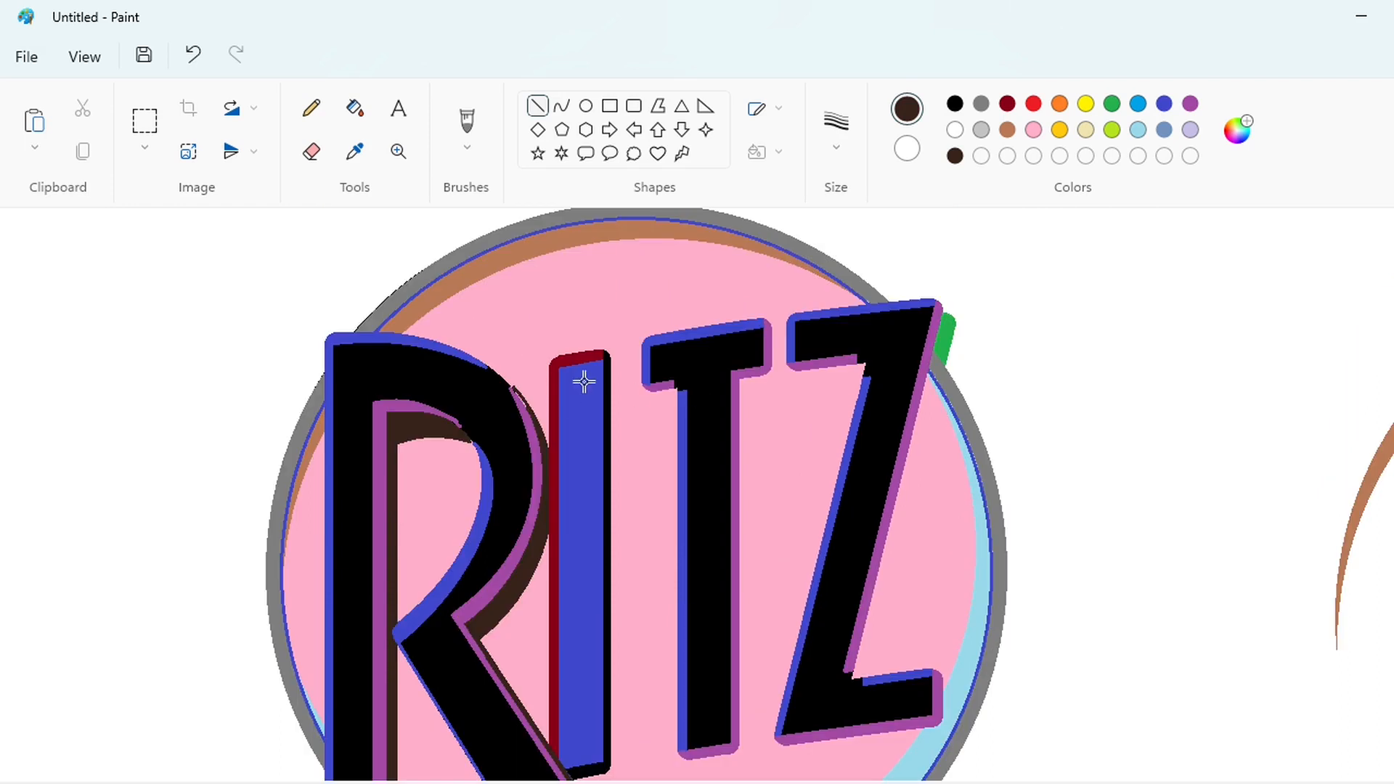
{"action": "left_click_drag", "start_coordinate": [625, 367], "coordinate": [626, 777]}
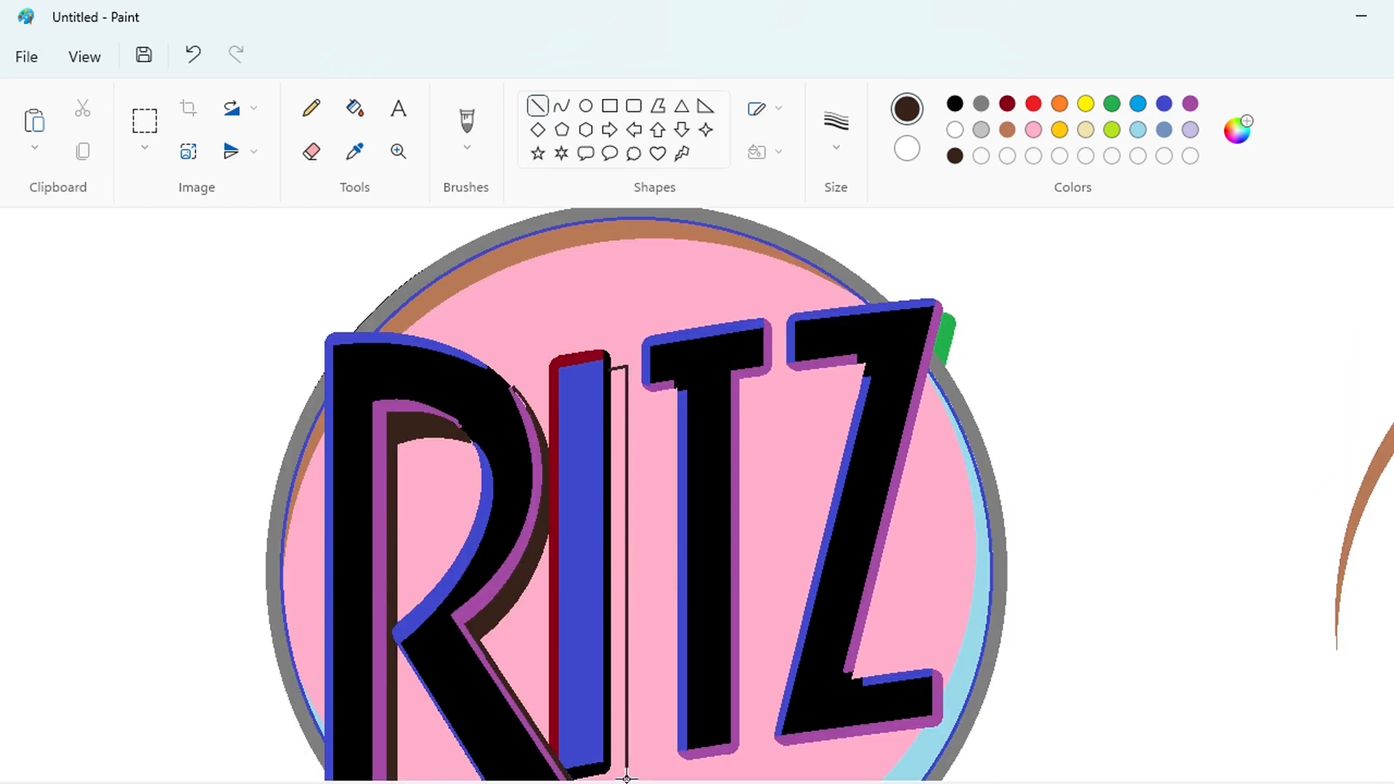
{"action": "scroll", "coordinate": [722, 722], "scroll_direction": "down", "scroll_amount": 2}
{"action": "left_click_drag", "start_coordinate": [627, 637], "coordinate": [575, 647]}
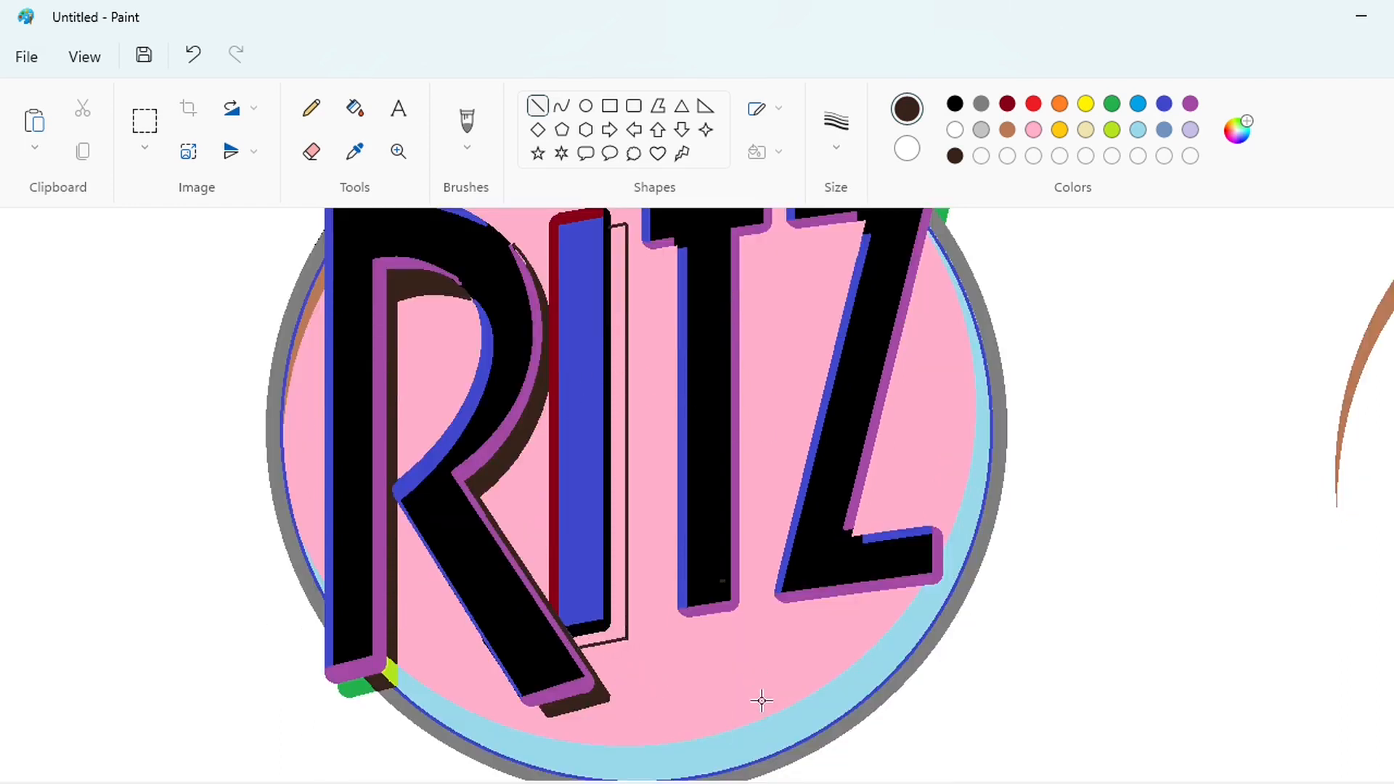
Fill the outlined shadow beside the I with dark brown.
{"action": "scroll", "coordinate": [762, 700], "scroll_direction": "up", "scroll_amount": 2}
{"action": "left_click", "coordinate": [355, 107]}
{"action": "left_click", "coordinate": [613, 575]}
Bevel the lower outer corner of the I's shadow with pink.
{"action": "left_click", "coordinate": [954, 103]}
{"action": "scroll", "coordinate": [735, 578], "scroll_direction": "down", "scroll_amount": 2}
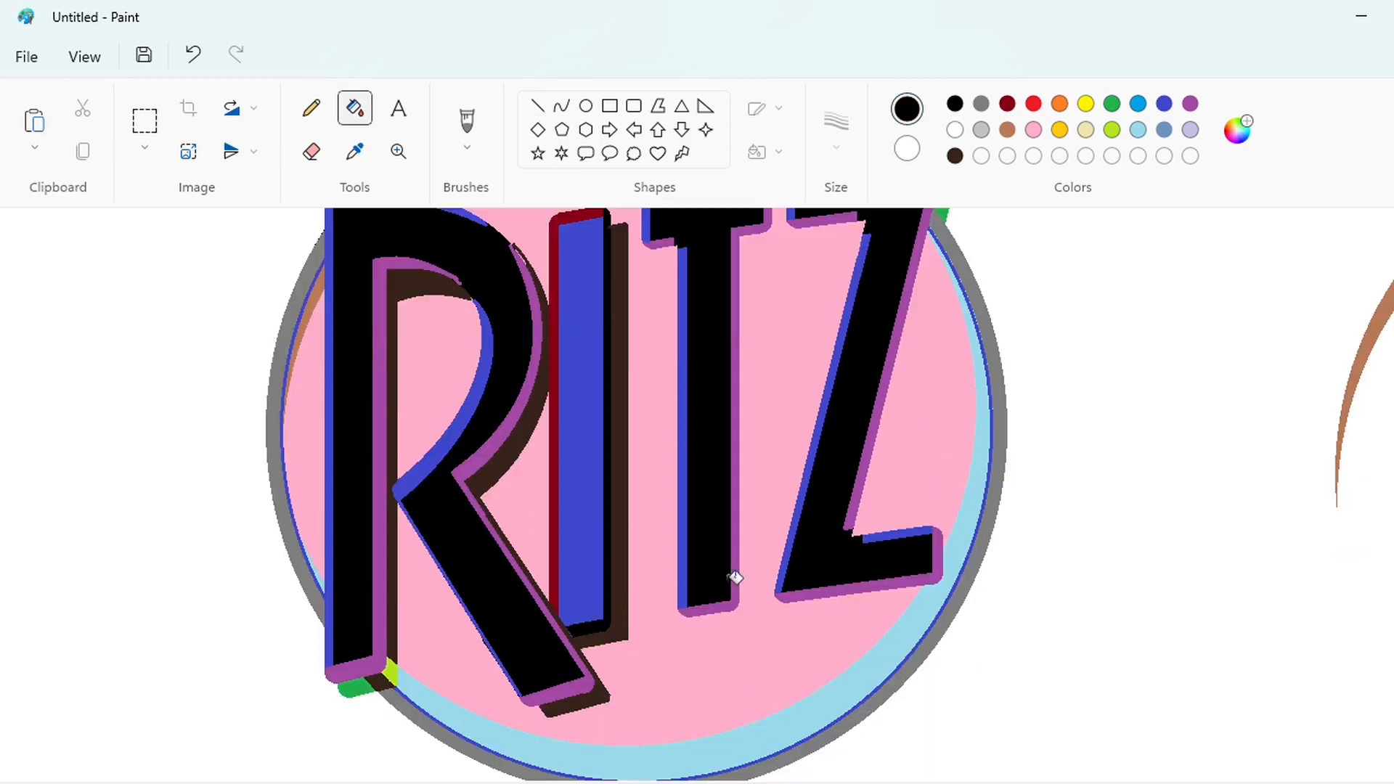
{"action": "left_click", "coordinate": [537, 106]}
{"action": "left_click", "coordinate": [1033, 130]}
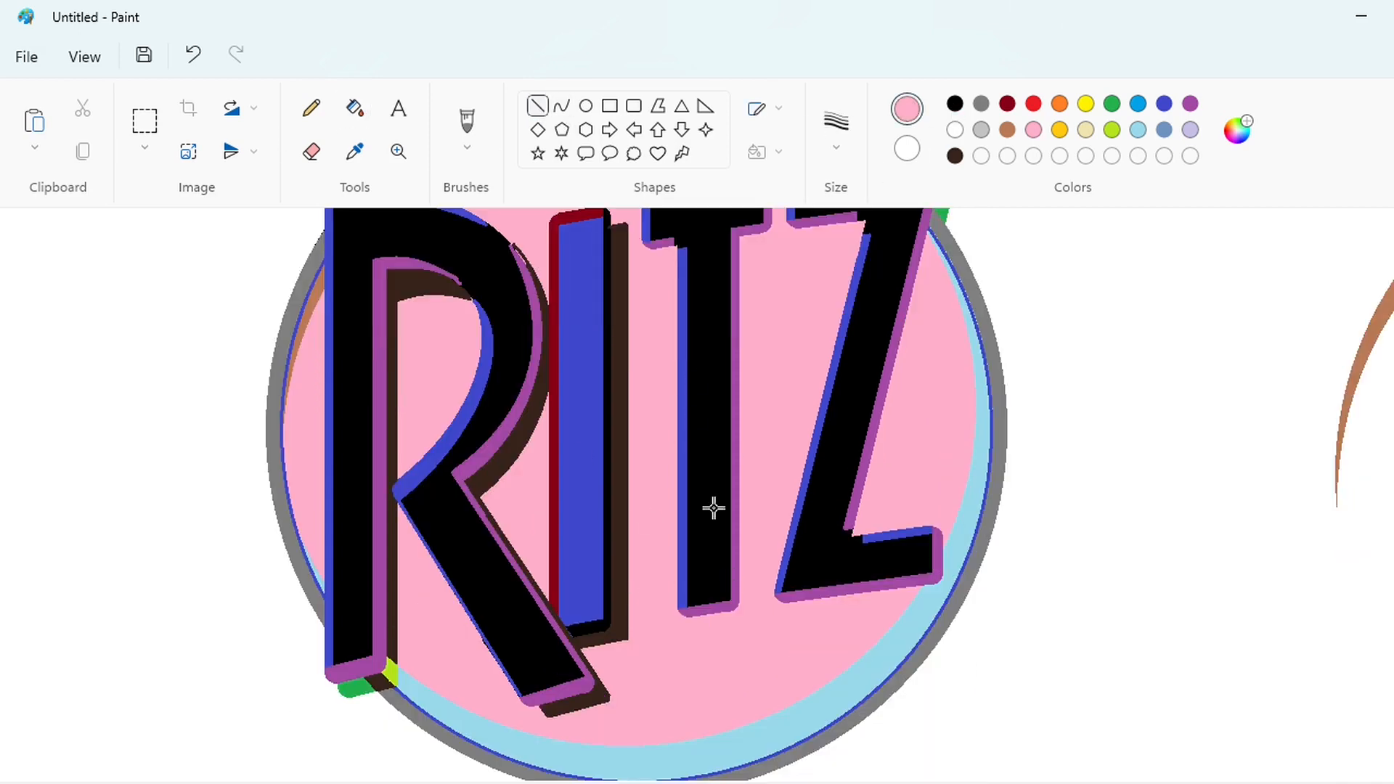
{"action": "left_click", "coordinate": [311, 108]}
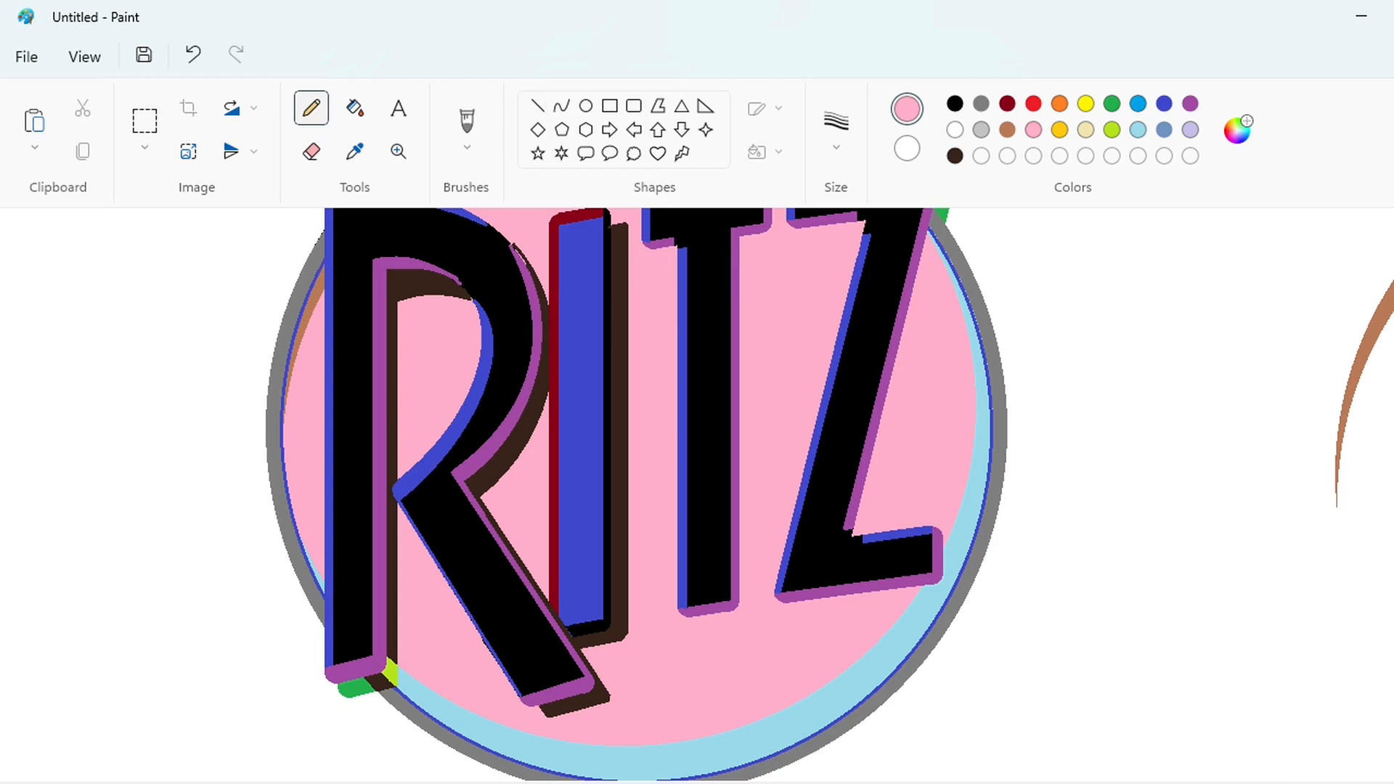
{"action": "scroll", "coordinate": [697, 494], "scroll_direction": "up", "scroll_amount": 2}
{"action": "scroll", "coordinate": [697, 494], "scroll_direction": "left", "scroll_amount": 3}
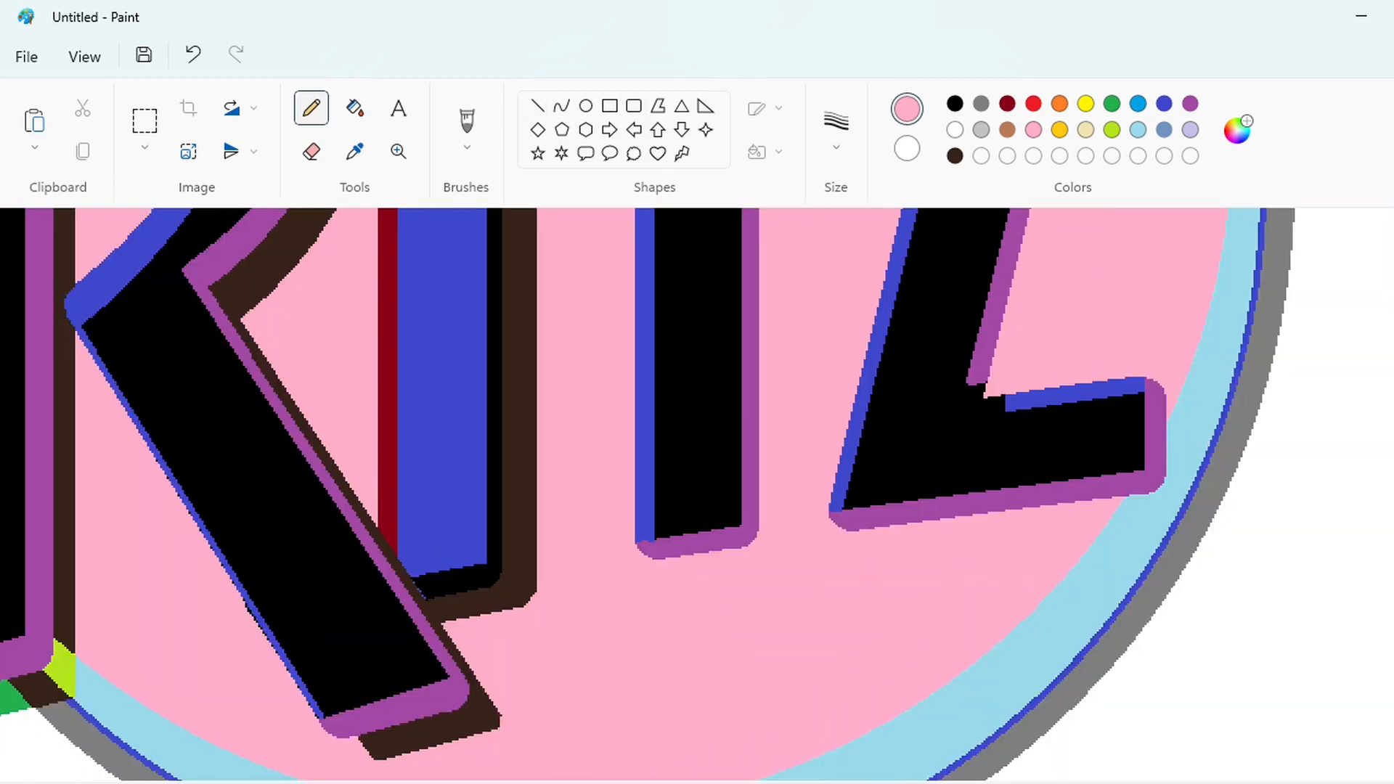
Extend the I's dark red left edge down over the R leg's shadow to the leg's purple edge.
{"action": "left_click", "coordinate": [1007, 103]}
{"action": "left_click", "coordinate": [537, 106]}
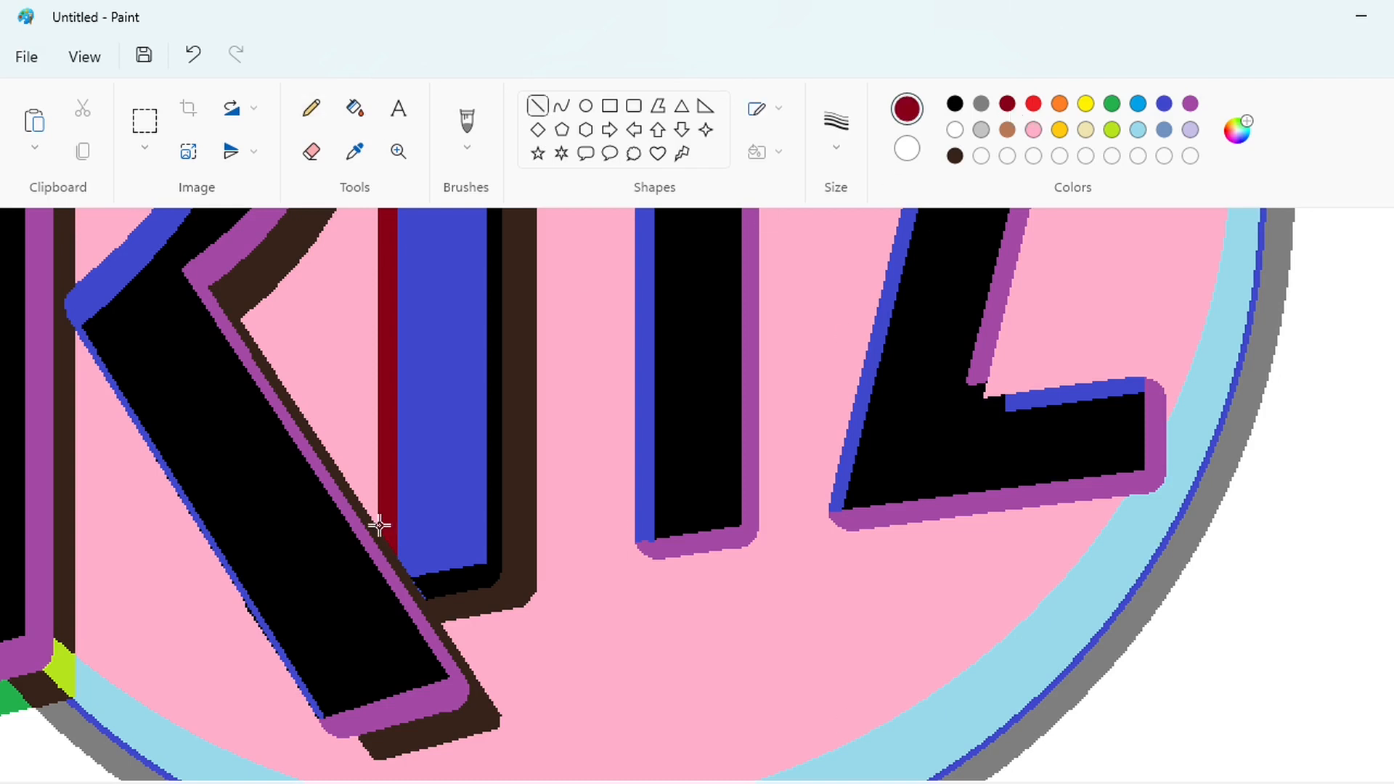
{"action": "scroll", "coordinate": [380, 529], "scroll_direction": "up", "scroll_amount": 1}
{"action": "left_click_drag", "start_coordinate": [532, 453], "coordinate": [567, 552]}
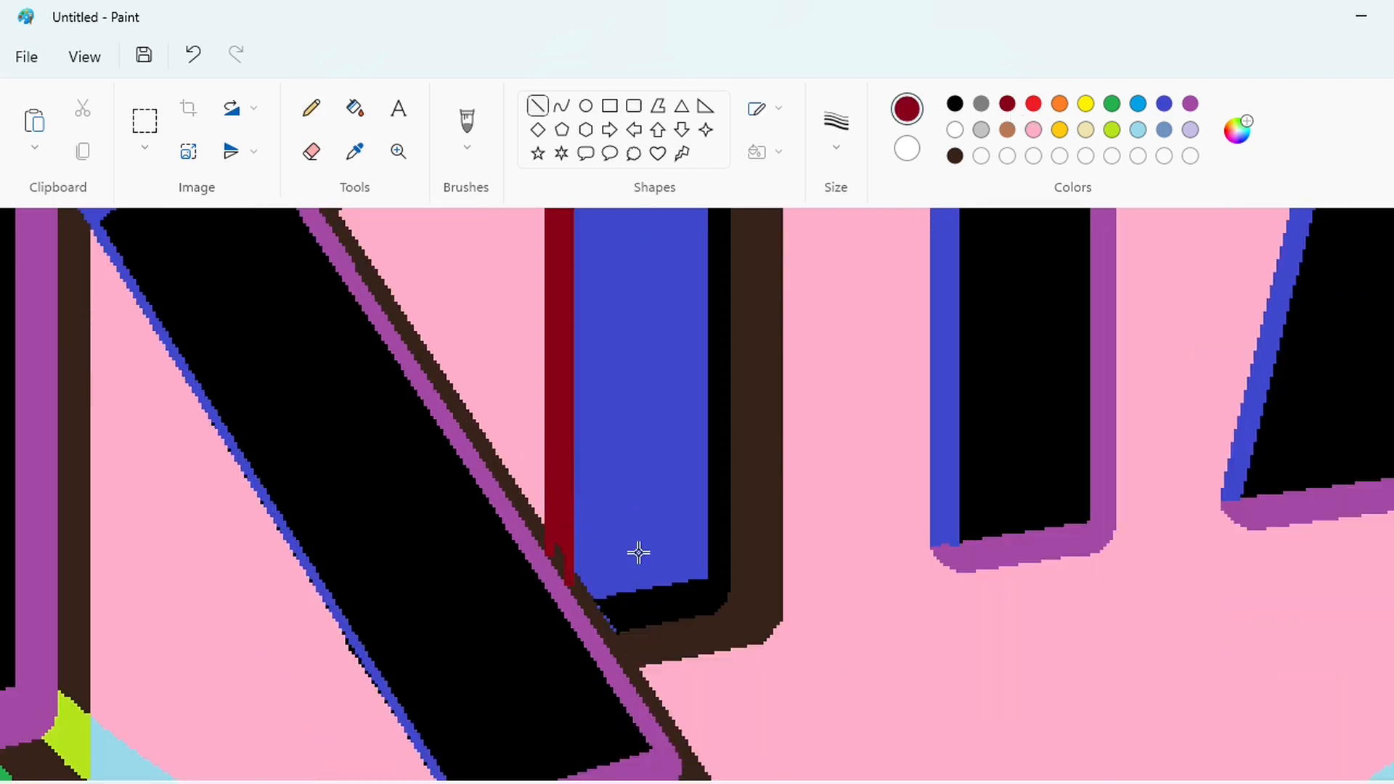
{"action": "left_click", "coordinate": [355, 108]}
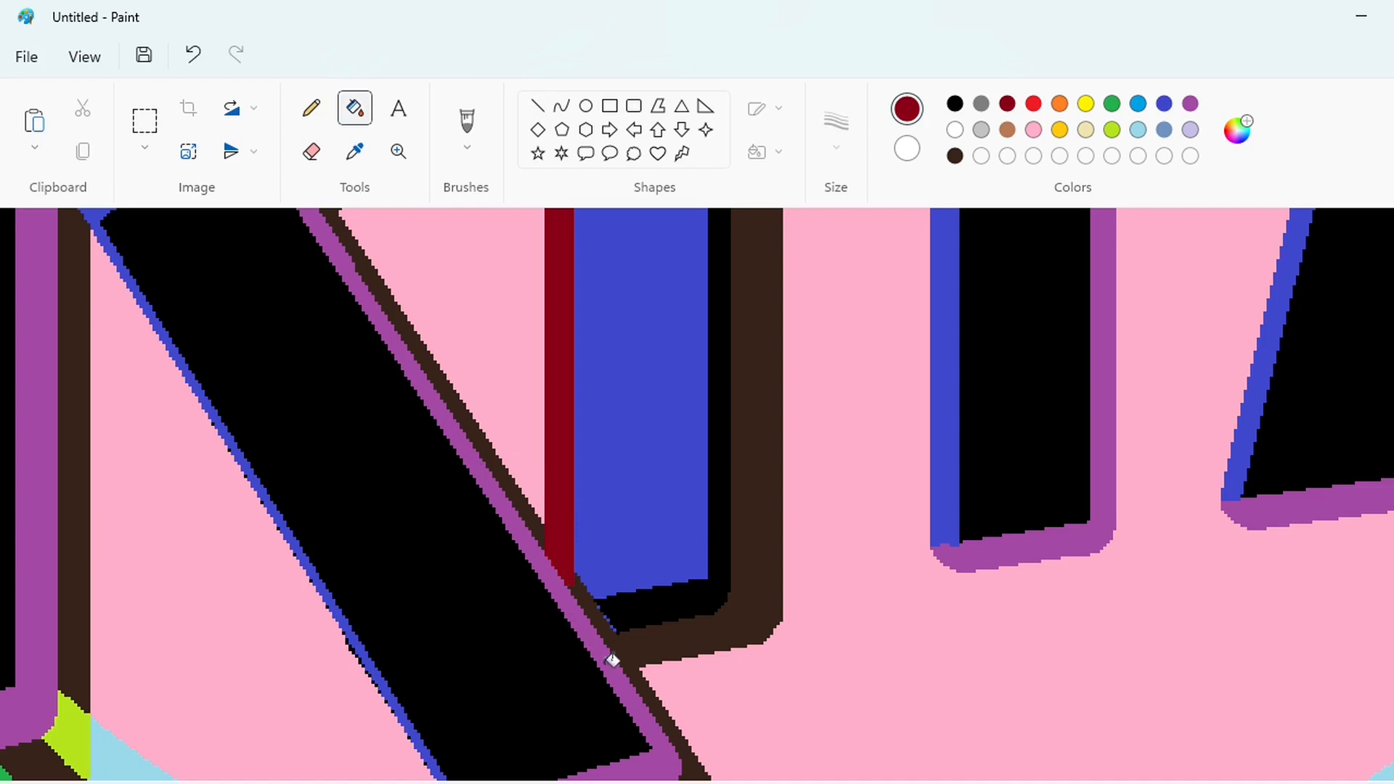
Paint the dark brown sliver between the I's foot and the R's leg blue, using 3px lines and a fill.
{"action": "left_click", "coordinate": [537, 106]}
{"action": "left_click", "coordinate": [1163, 103]}
{"action": "left_click", "coordinate": [836, 122]}
{"action": "left_click", "coordinate": [836, 239]}
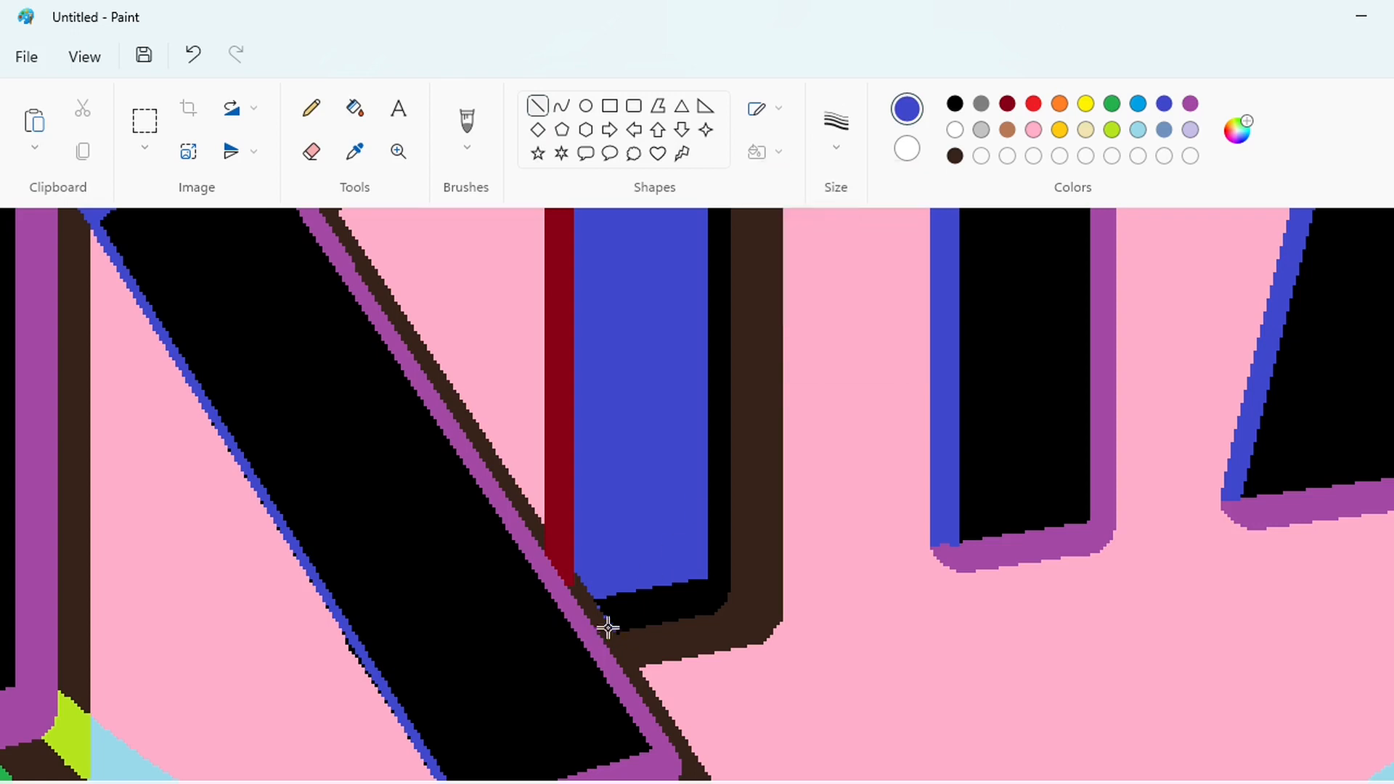
{"action": "left_click", "coordinate": [354, 107]}
{"action": "left_click", "coordinate": [590, 607]}
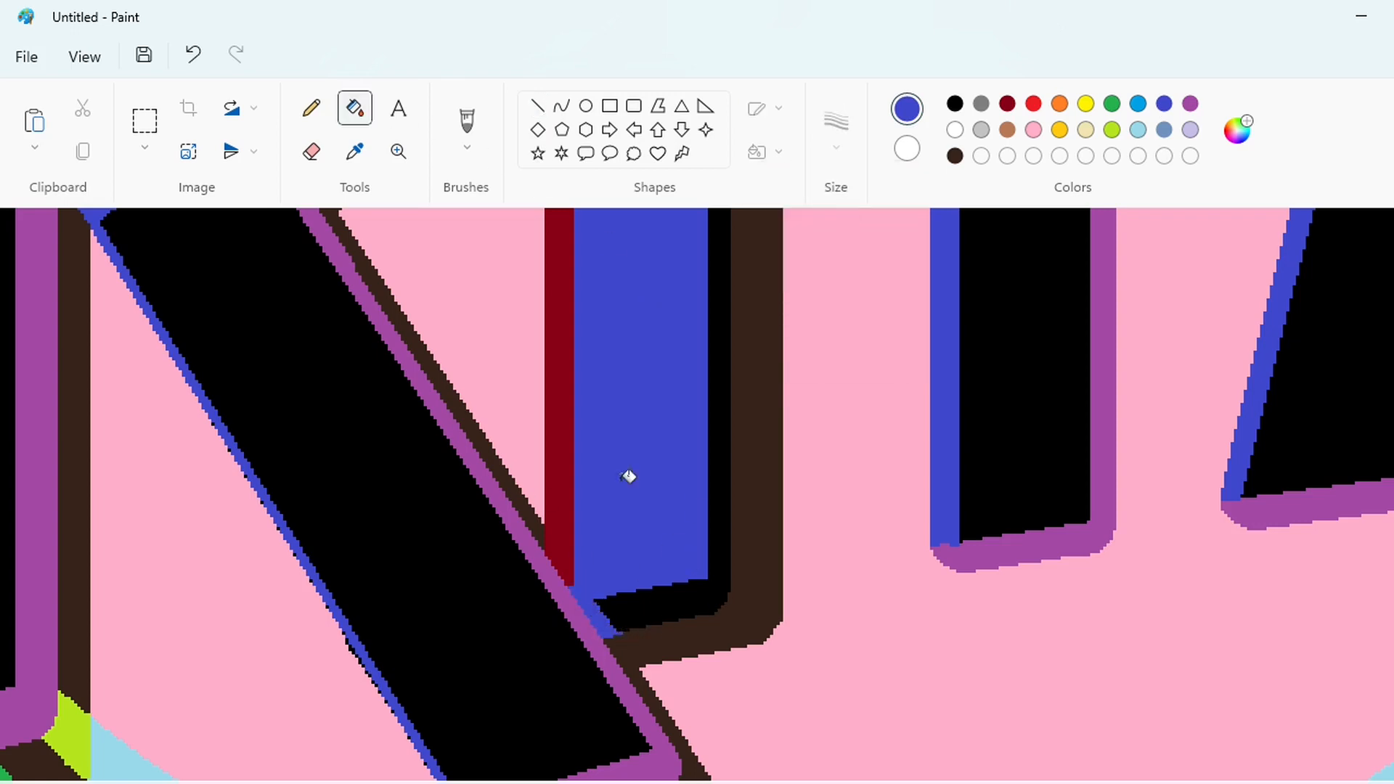
Outline the T's drop shadow with 3px dark brown lines under its left arm, along the stem and foot, and around its right arm.
{"action": "scroll", "coordinate": [1172, 678], "scroll_direction": "down", "scroll_amount": 5}
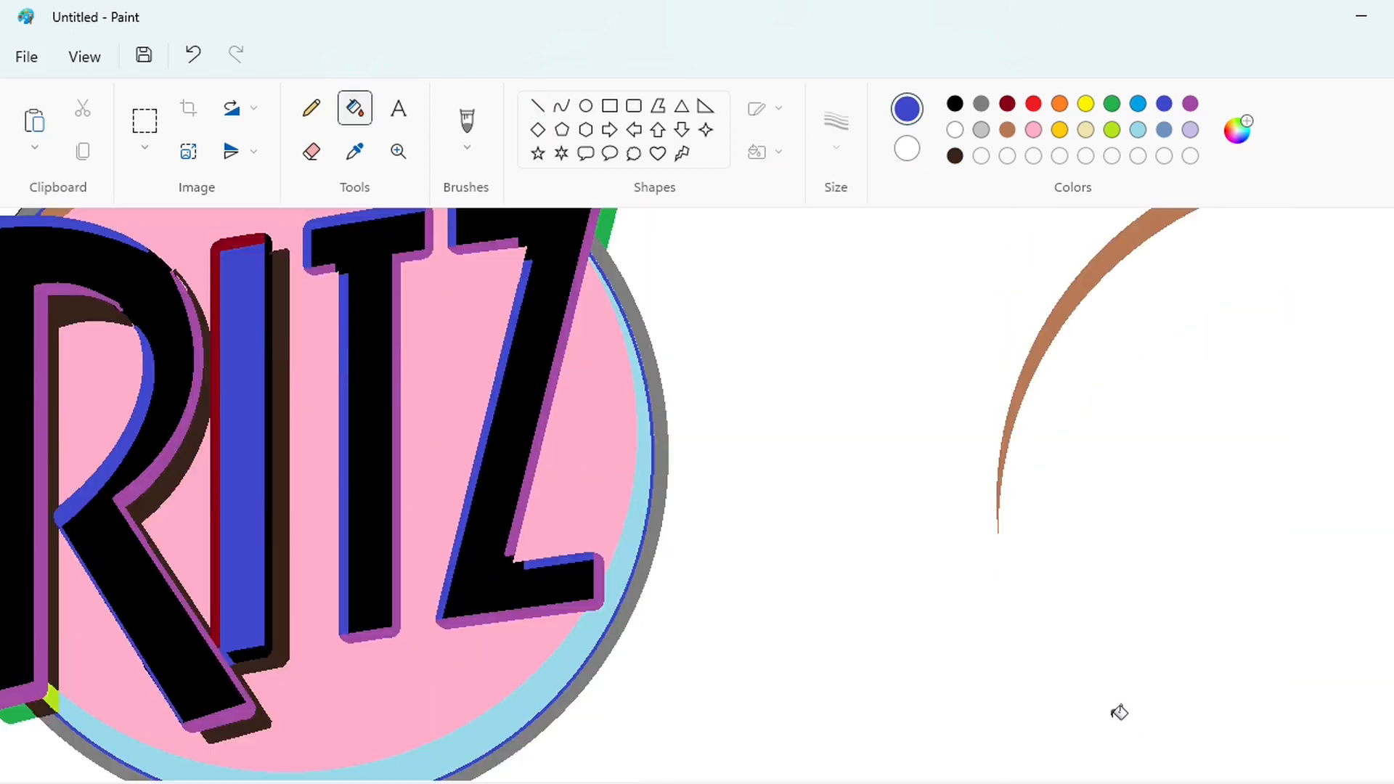
{"action": "scroll", "coordinate": [867, 778], "scroll_direction": "left", "scroll_amount": 5}
{"action": "scroll", "coordinate": [867, 779], "scroll_direction": "up", "scroll_amount": 5}
{"action": "left_click", "coordinate": [537, 106]}
{"action": "left_click", "coordinate": [836, 122]}
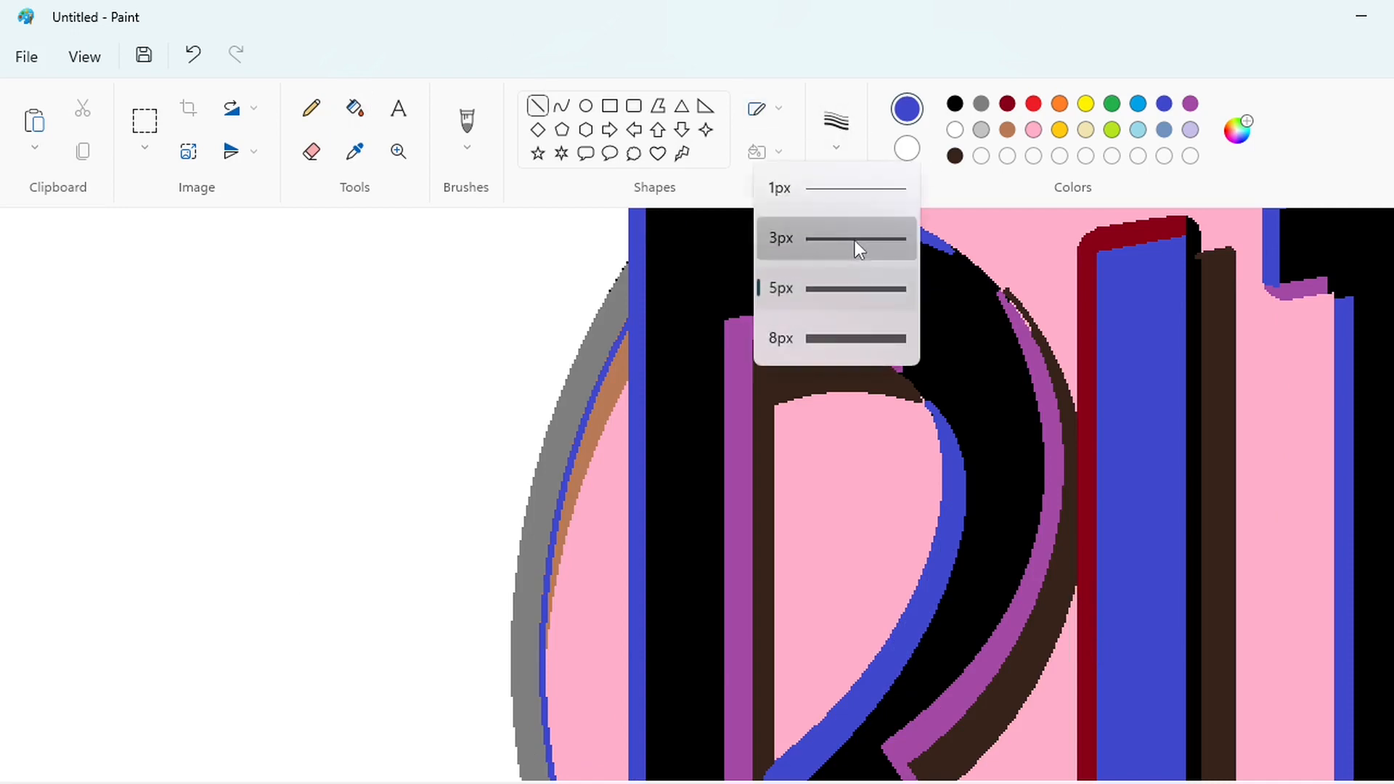
{"action": "left_click", "coordinate": [857, 245]}
{"action": "left_click", "coordinate": [955, 103]}
{"action": "scroll", "coordinate": [1226, 393], "scroll_direction": "down", "scroll_amount": 5}
{"action": "scroll", "coordinate": [1226, 393], "scroll_direction": "up", "scroll_amount": 5}
{"action": "left_click", "coordinate": [1007, 129]}
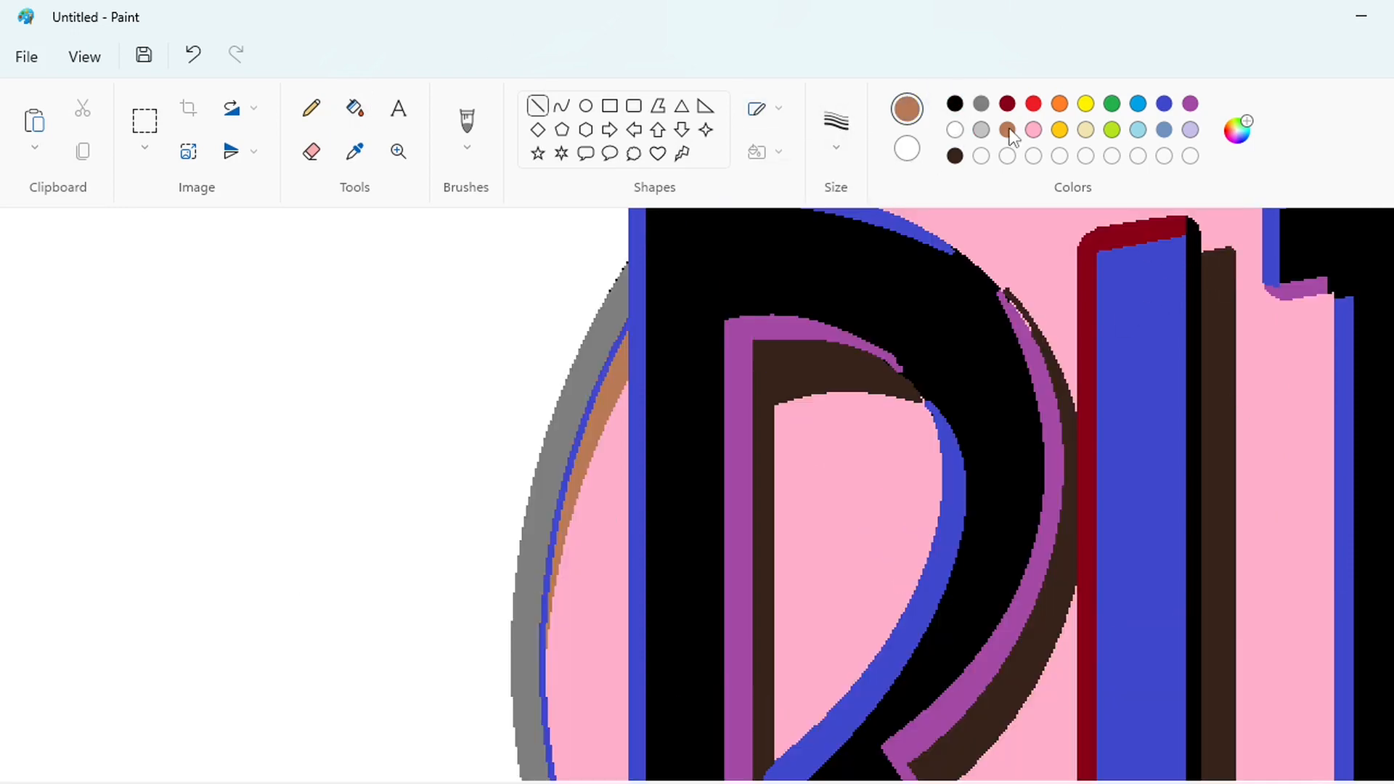
{"action": "left_click", "coordinate": [954, 155]}
{"action": "scroll", "coordinate": [1037, 644], "scroll_direction": "down", "scroll_amount": 5}
{"action": "scroll", "coordinate": [819, 705], "scroll_direction": "up", "scroll_amount": 4}
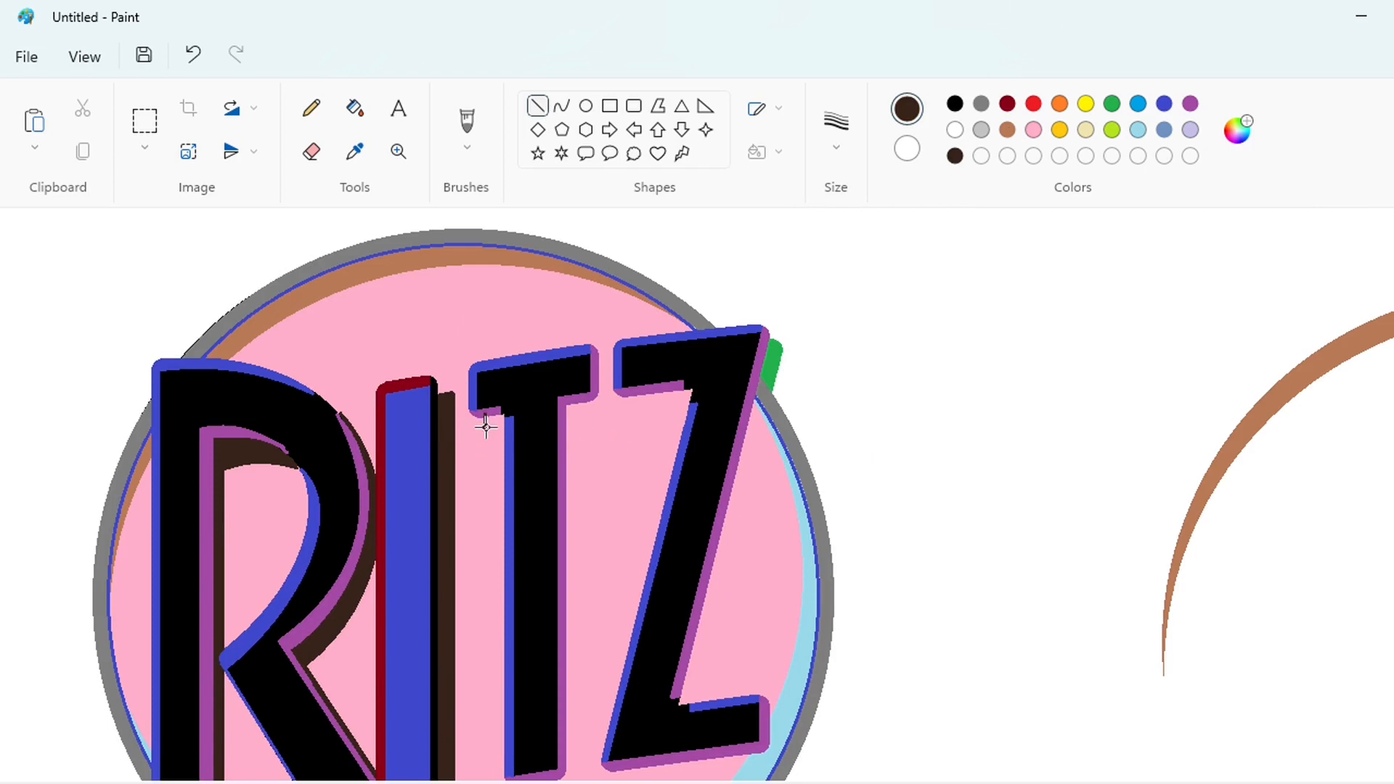
{"action": "left_click_drag", "start_coordinate": [486, 427], "coordinate": [510, 421]}
{"action": "scroll", "coordinate": [637, 434], "scroll_direction": "down", "scroll_amount": 2}
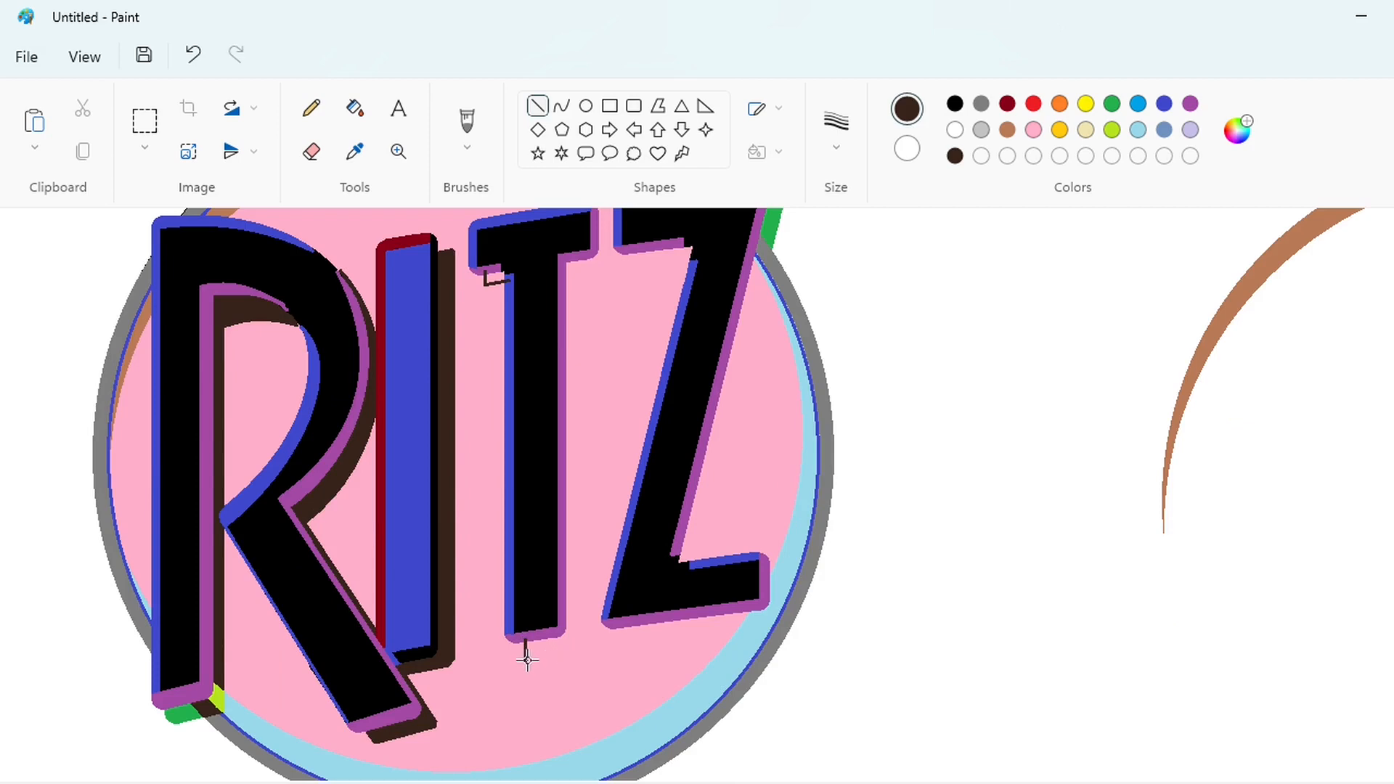
{"action": "mouse_move", "coordinate": [525, 660]}
{"action": "left_mouse_down"}
{"action": "mouse_move", "coordinate": [583, 651]}
{"action": "mouse_move", "coordinate": [583, 270]}
{"action": "mouse_move", "coordinate": [627, 247]}
{"action": "left_mouse_up"}
{"action": "scroll", "coordinate": [726, 276], "scroll_direction": "up", "scroll_amount": 2}
Fill the outlined shadow areas around the T with dark brown.
{"action": "left_click", "coordinate": [355, 107]}
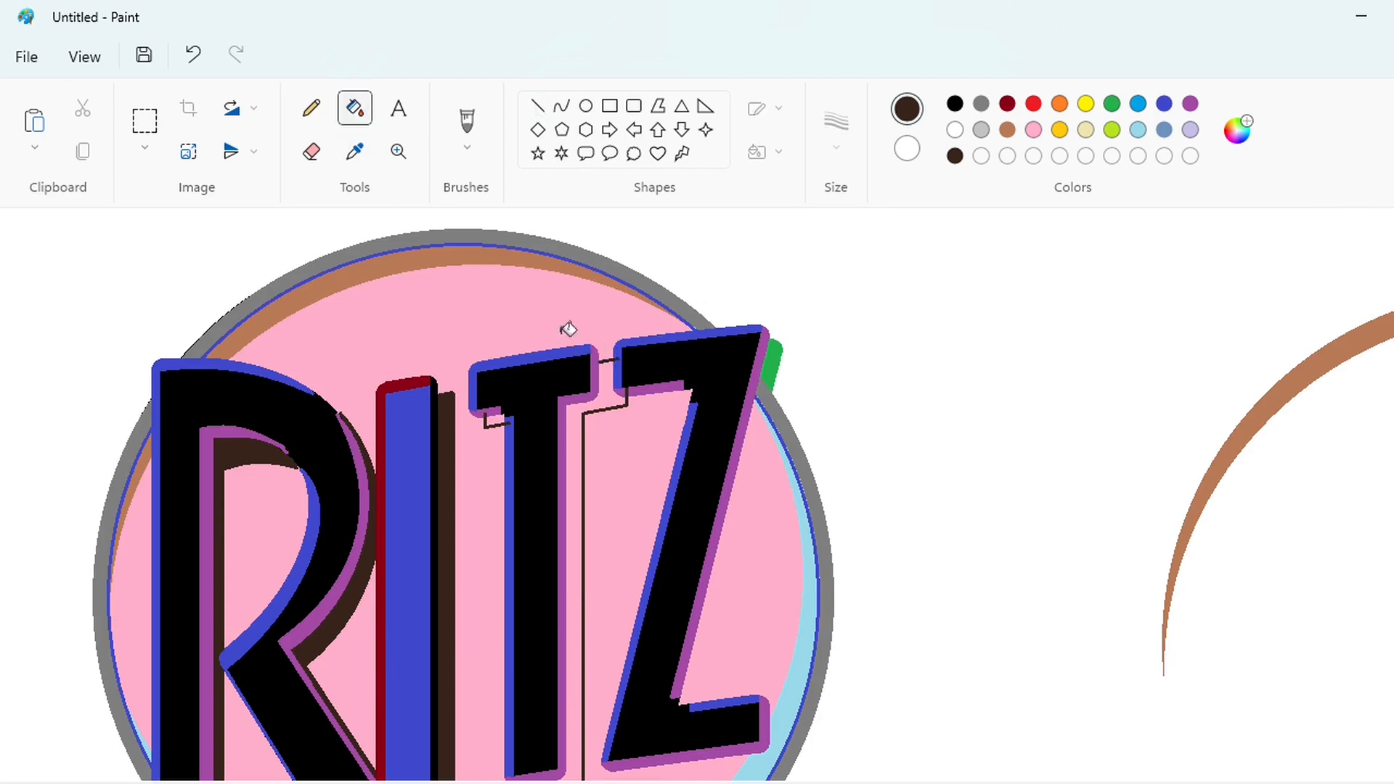
{"action": "left_click", "coordinate": [574, 436]}
{"action": "scroll", "coordinate": [563, 417], "scroll_direction": "up", "scroll_amount": 2}
{"action": "scroll", "coordinate": [726, 494], "scroll_direction": "up", "scroll_amount": 2}
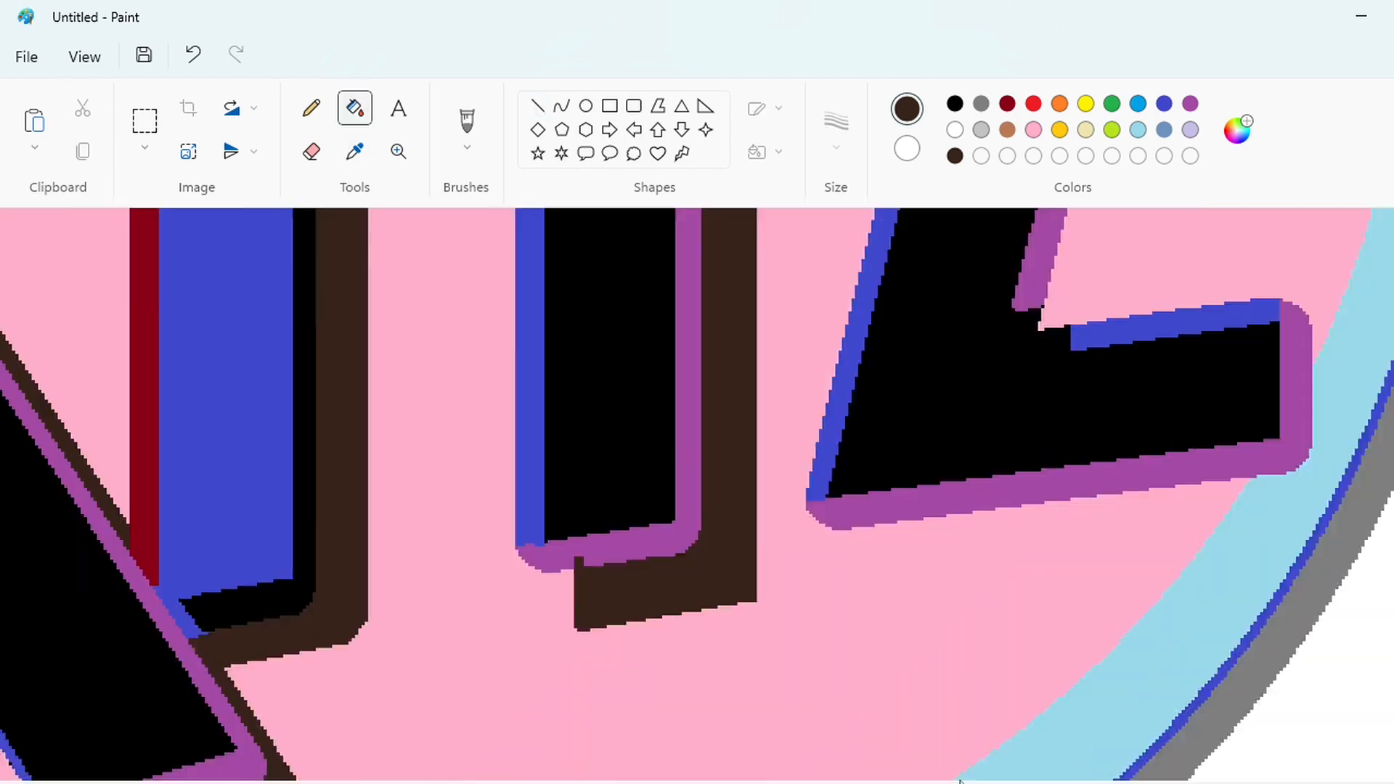
Restore the purple edges on the T's foot and the underside of the Z's upper bar where dark brown overlaps them.
{"action": "scroll", "coordinate": [726, 494], "scroll_direction": "left", "scroll_amount": 2}
{"action": "left_click", "coordinate": [537, 106]}
{"action": "left_click", "coordinate": [1190, 103]}
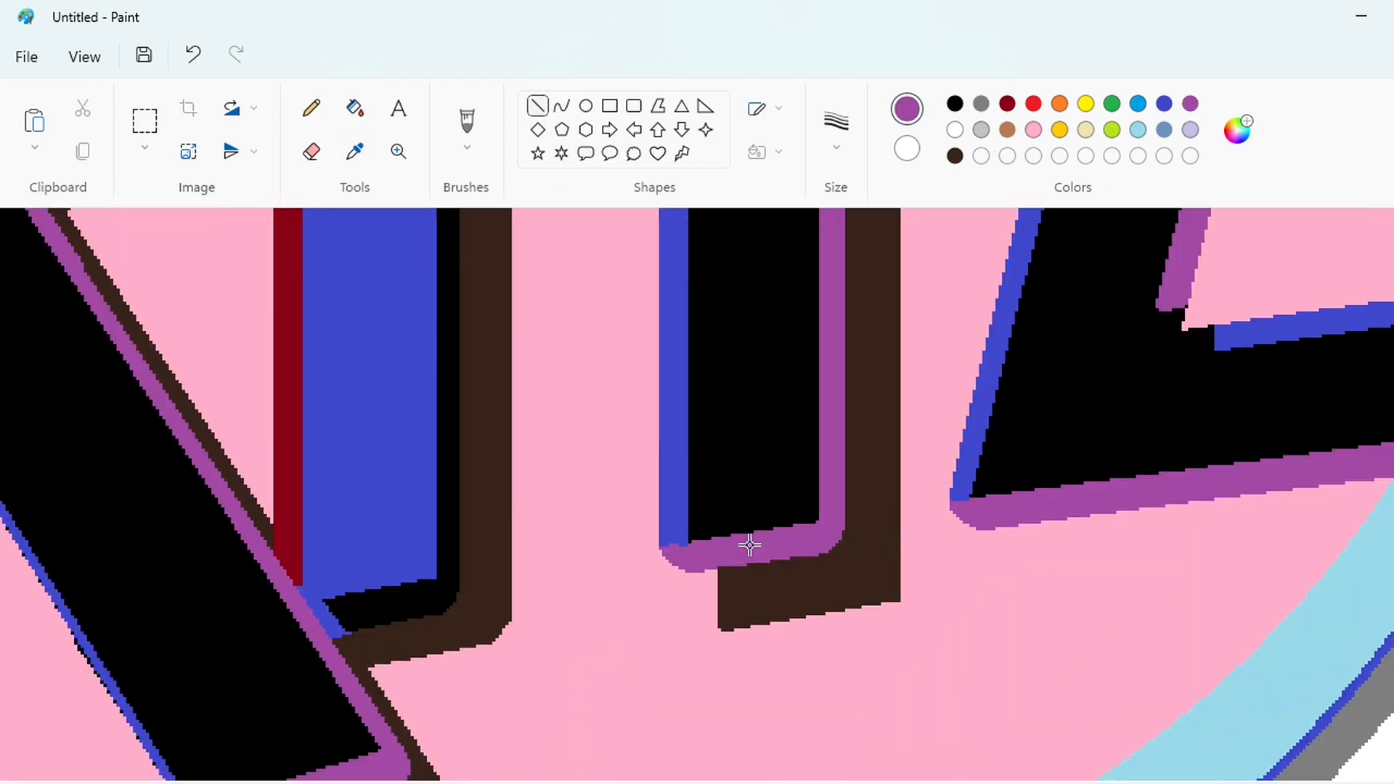
{"action": "left_click_drag", "start_coordinate": [710, 561], "coordinate": [726, 562]}
{"action": "scroll", "coordinate": [871, 581], "scroll_direction": "up", "scroll_amount": 4}
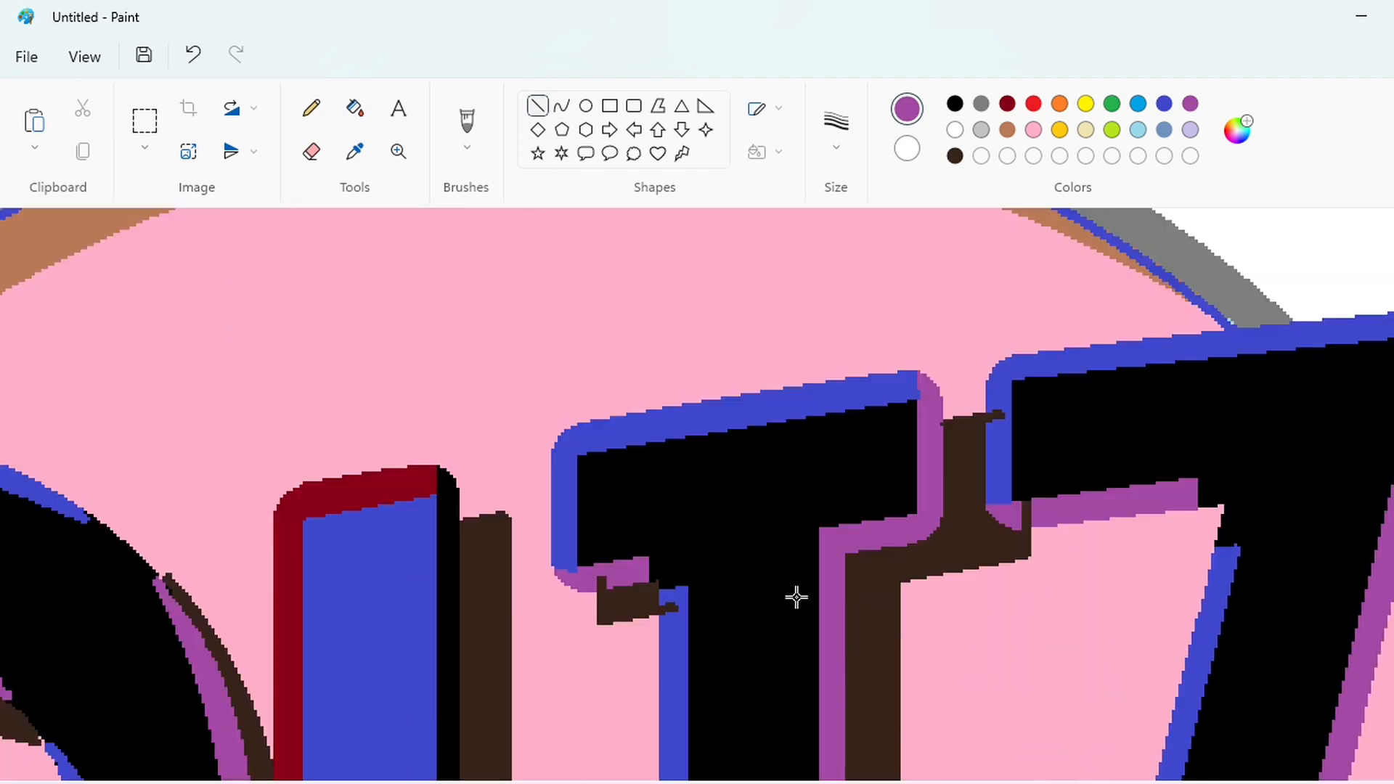
{"action": "left_click_drag", "start_coordinate": [1020, 523], "coordinate": [1040, 523]}
{"action": "left_click", "coordinate": [355, 107]}
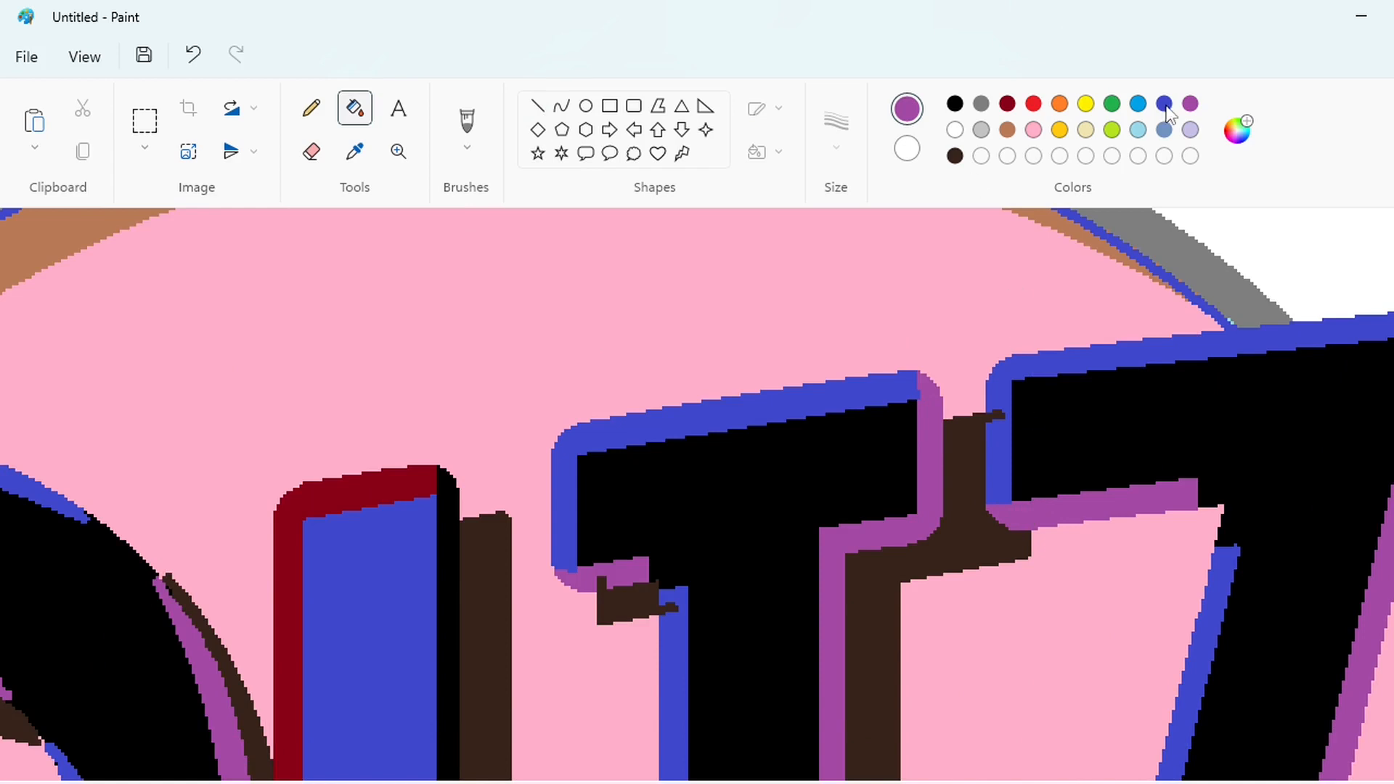
Restore the blue left edge of the Z's upper bar over the stray dark brown line end.
{"action": "left_click", "coordinate": [1163, 103]}
{"action": "left_click", "coordinate": [537, 106]}
{"action": "left_click_drag", "start_coordinate": [992, 398], "coordinate": [995, 429]}
{"action": "left_click", "coordinate": [366, 112]}
{"action": "left_click", "coordinate": [999, 415]}
Clean the stray dark brown off the T's purple left-arm underside and blue stem edge by repainting them in their own colors.
{"action": "left_click", "coordinate": [1186, 103]}
{"action": "left_click", "coordinate": [538, 106]}
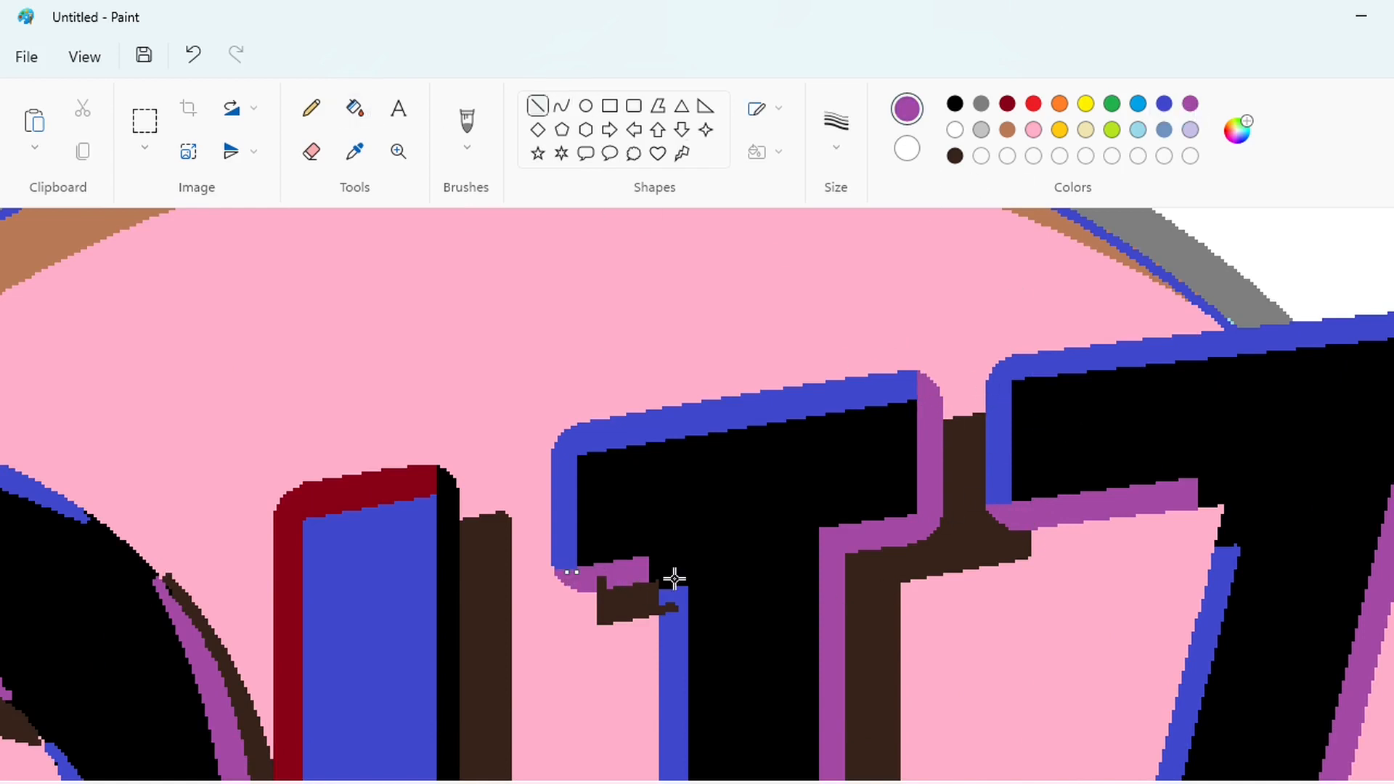
{"action": "left_click", "coordinate": [1164, 103]}
{"action": "left_click_drag", "start_coordinate": [587, 585], "coordinate": [630, 578]}
{"action": "left_click", "coordinate": [1190, 103]}
{"action": "left_click", "coordinate": [311, 108]}
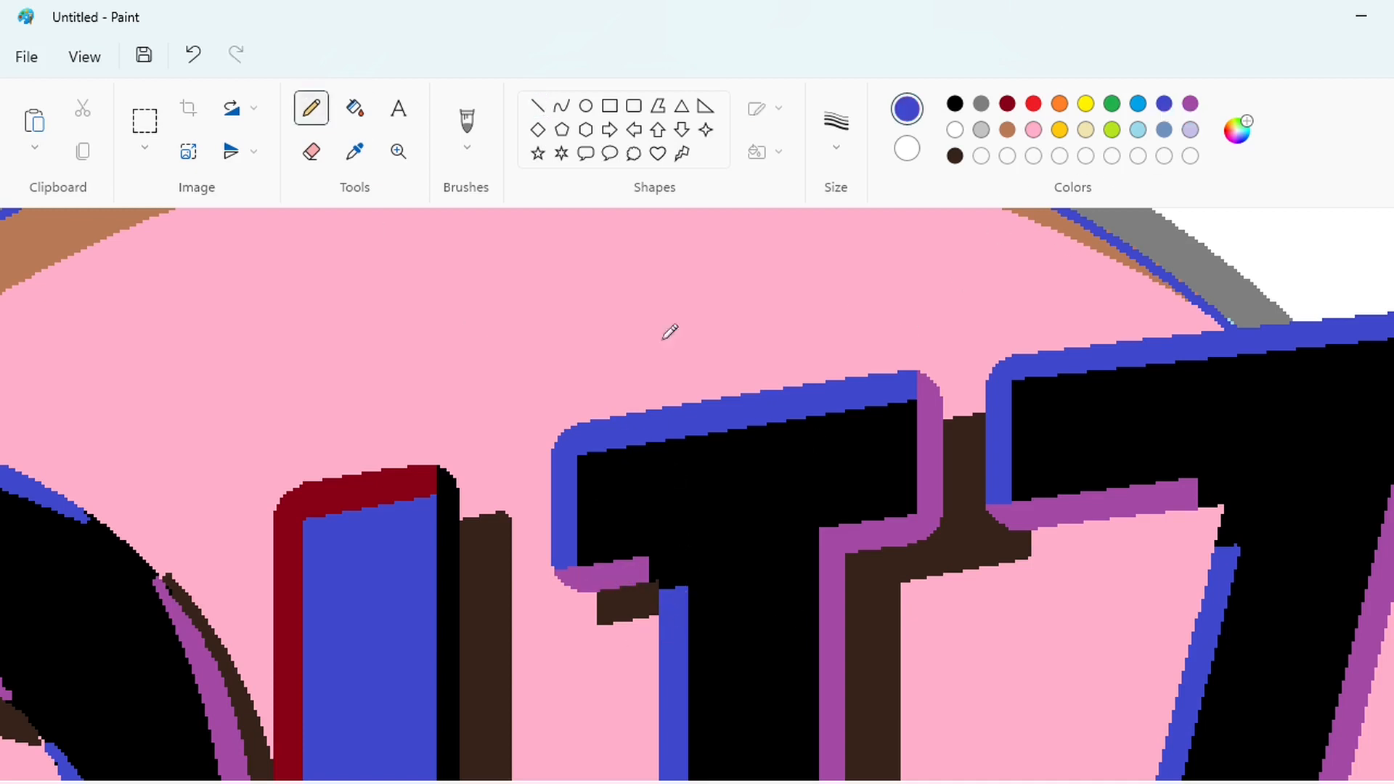
{"action": "left_click", "coordinate": [955, 103]}
Outline the Z's drop shadow with dark brown lines beneath its upper bar and around its foot.
{"action": "scroll", "coordinate": [1209, 648], "scroll_direction": "down", "scroll_amount": 4}
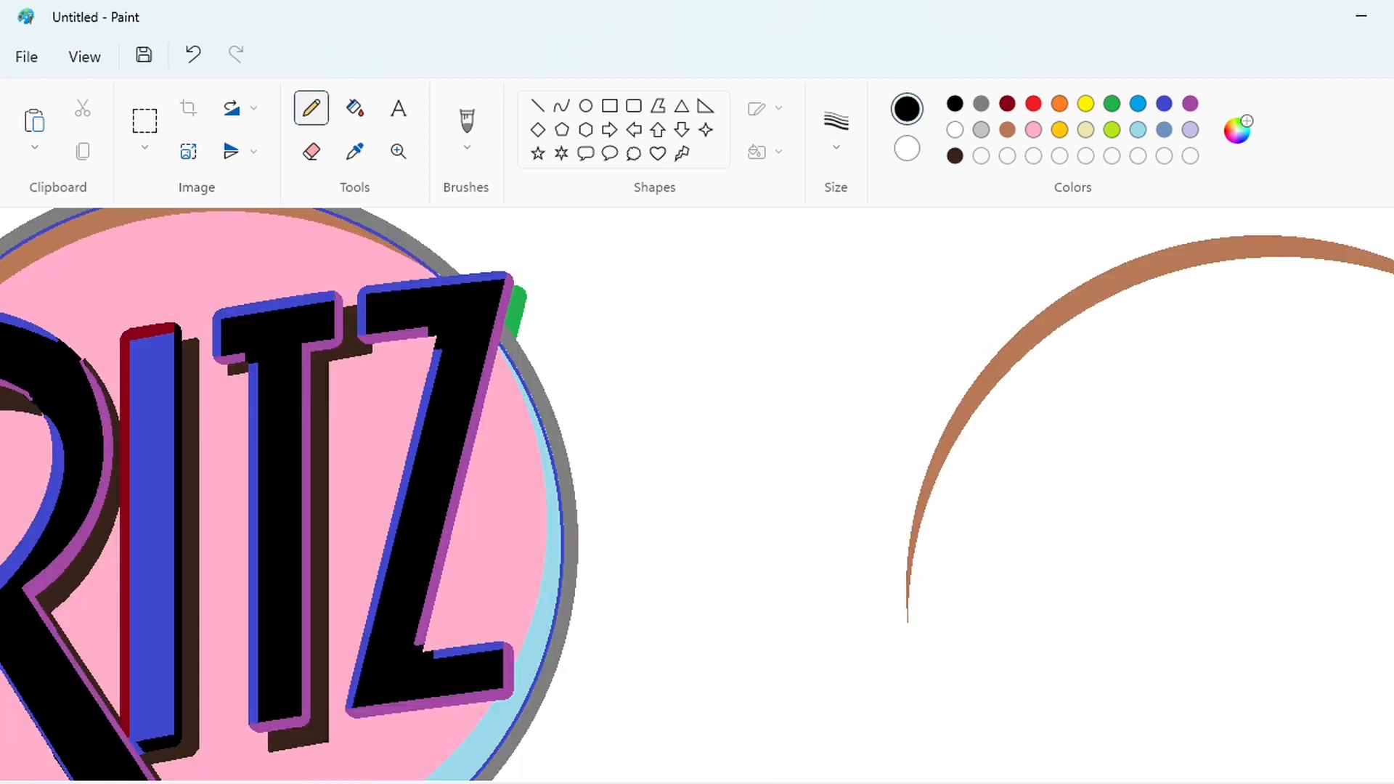
{"action": "left_click", "coordinate": [955, 155]}
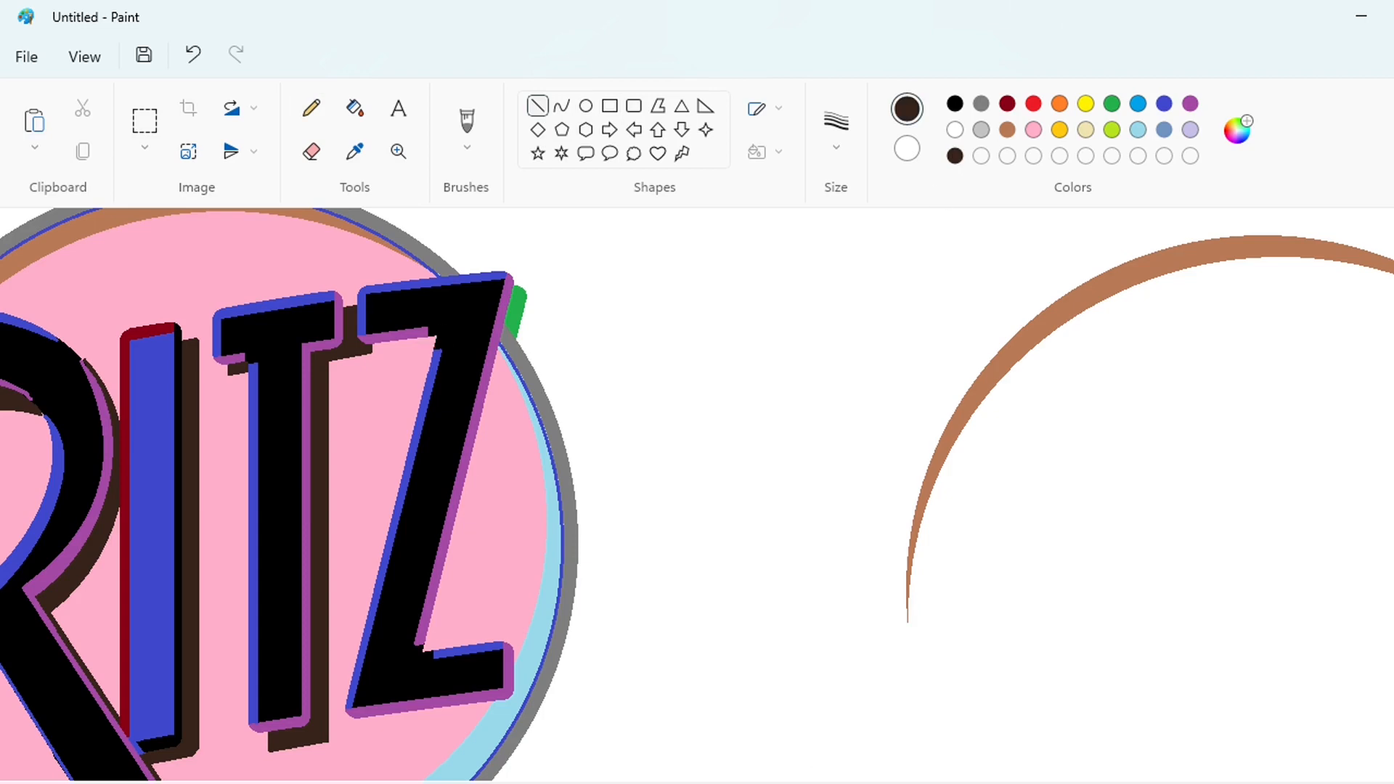
{"action": "scroll", "coordinate": [688, 386], "scroll_direction": "left", "scroll_amount": 4}
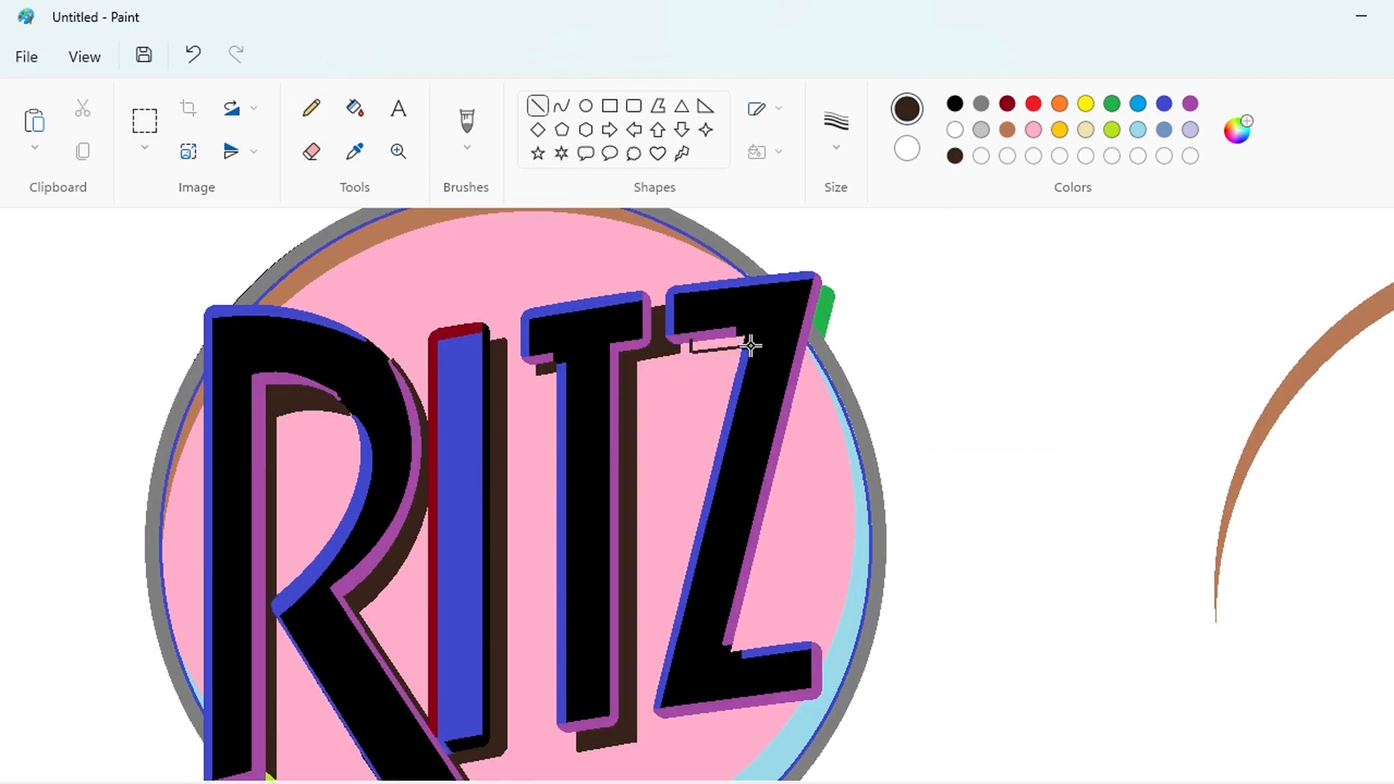
{"action": "scroll", "coordinate": [842, 487], "scroll_direction": "down", "scroll_amount": 2}
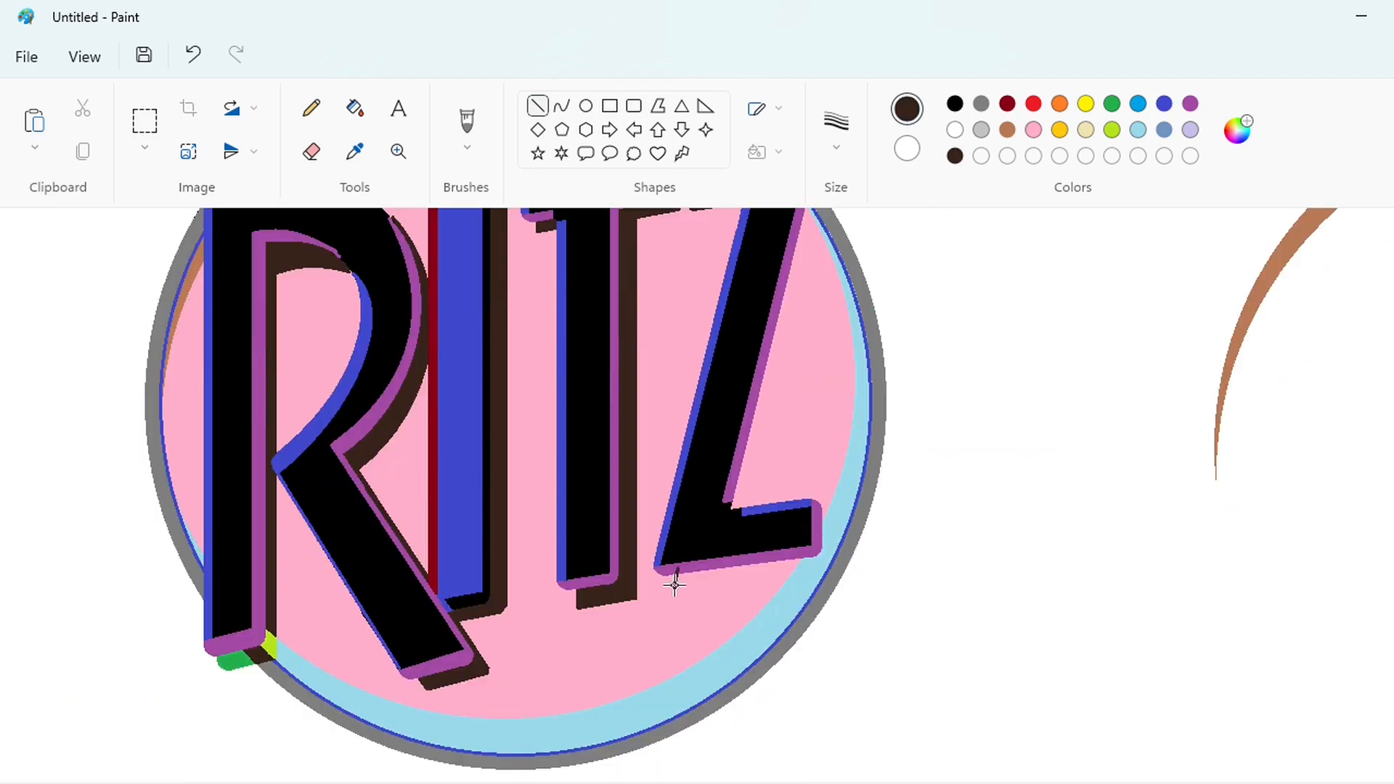
{"action": "left_click_drag", "start_coordinate": [675, 585], "coordinate": [806, 568]}
{"action": "key", "text": "ctrl+z"}
{"action": "mouse_move", "coordinate": [677, 591]}
{"action": "left_mouse_down"}
{"action": "mouse_move", "coordinate": [836, 571]}
{"action": "mouse_move", "coordinate": [838, 515]}
{"action": "left_mouse_up"}
Close the Z's shadow outline with a dark brown line parallel to the right side of its diagonal.
{"action": "scroll", "coordinate": [940, 509], "scroll_direction": "up", "scroll_amount": 3}
{"action": "mouse_move", "coordinate": [826, 341]}
{"action": "left_mouse_down"}
{"action": "mouse_move", "coordinate": [742, 622]}
{"action": "mouse_move", "coordinate": [755, 628]}
{"action": "mouse_move", "coordinate": [823, 336]}
{"action": "left_mouse_up"}
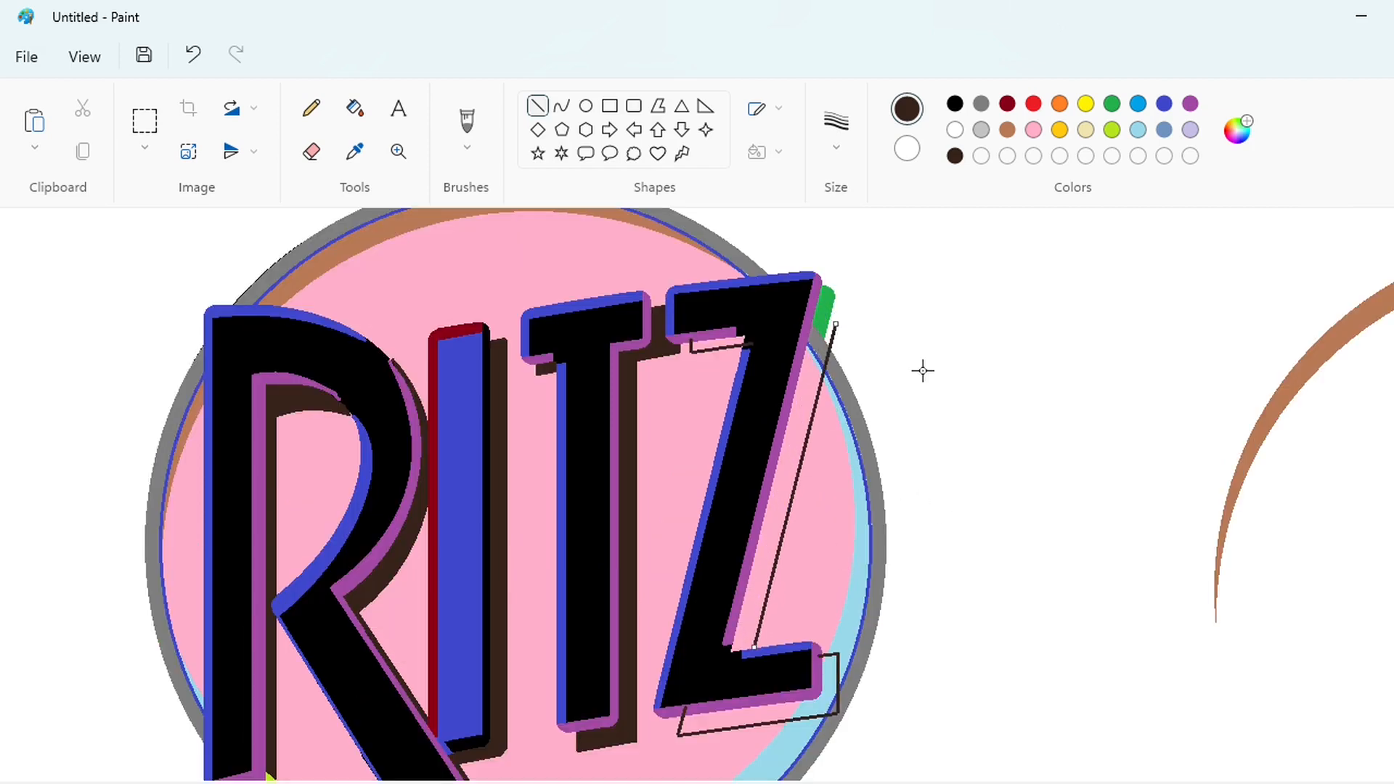
{"action": "left_click_drag", "start_coordinate": [755, 629], "coordinate": [740, 660]}
Fill the Z's outlined shadow areas along the diagonal, under the upper bar and under the foot with dark brown.
{"action": "left_click", "coordinate": [355, 108]}
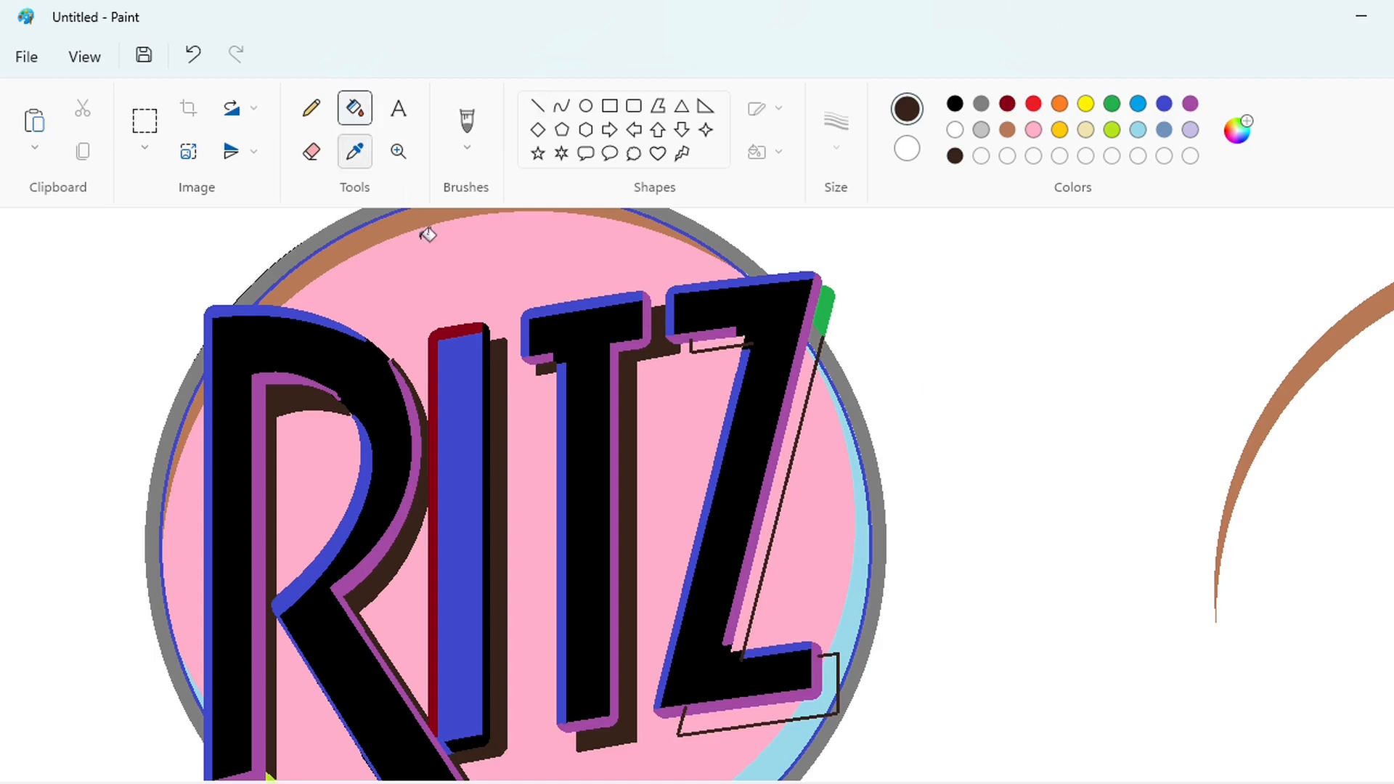
{"action": "left_click", "coordinate": [775, 508]}
{"action": "left_click", "coordinate": [715, 344]}
{"action": "left_click", "coordinate": [783, 709]}
Repaint the stray dark brown on the Z's upper bar, using purple on its underside and black inside the letter.
{"action": "scroll", "coordinate": [886, 672], "scroll_direction": "up", "scroll_amount": 3}
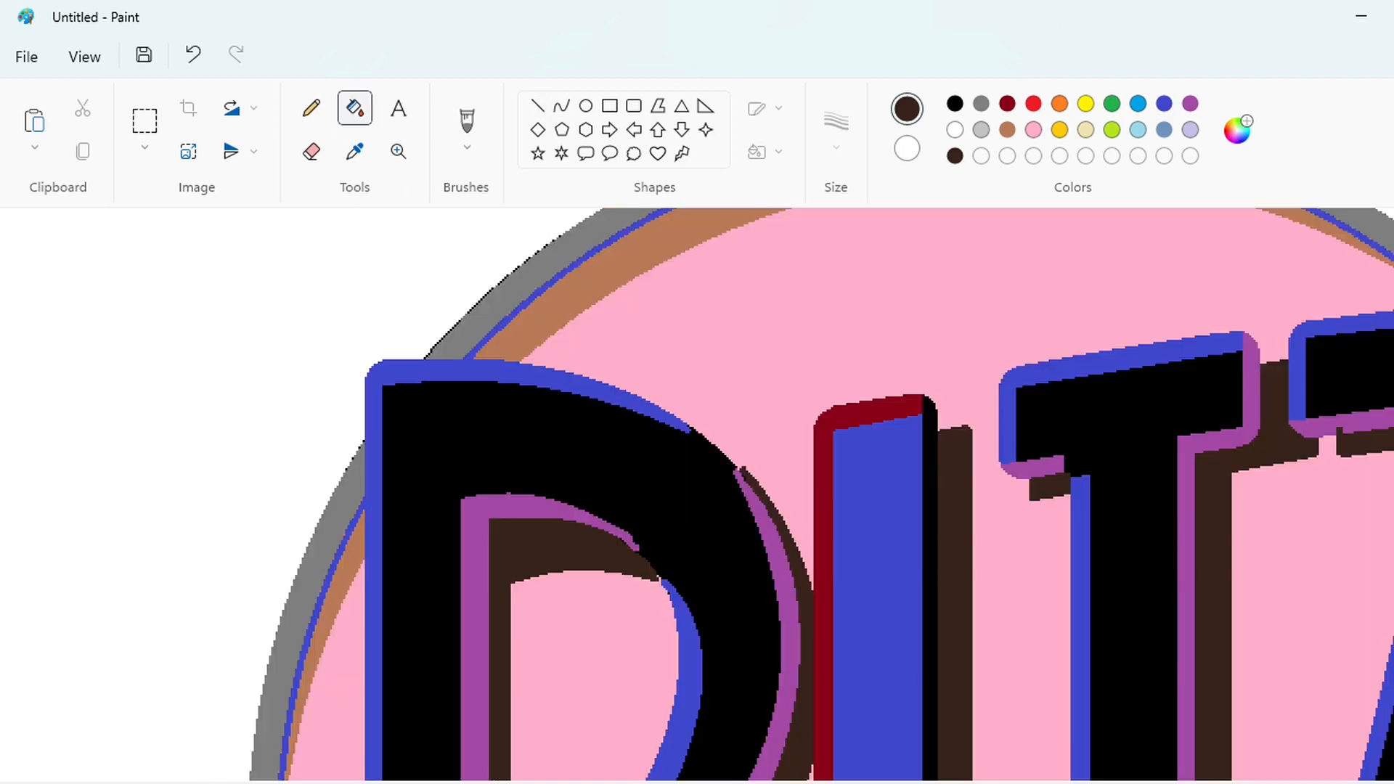
{"action": "scroll", "coordinate": [886, 672], "scroll_direction": "right", "scroll_amount": 5}
{"action": "left_click", "coordinate": [1188, 106]}
{"action": "left_click", "coordinate": [537, 106]}
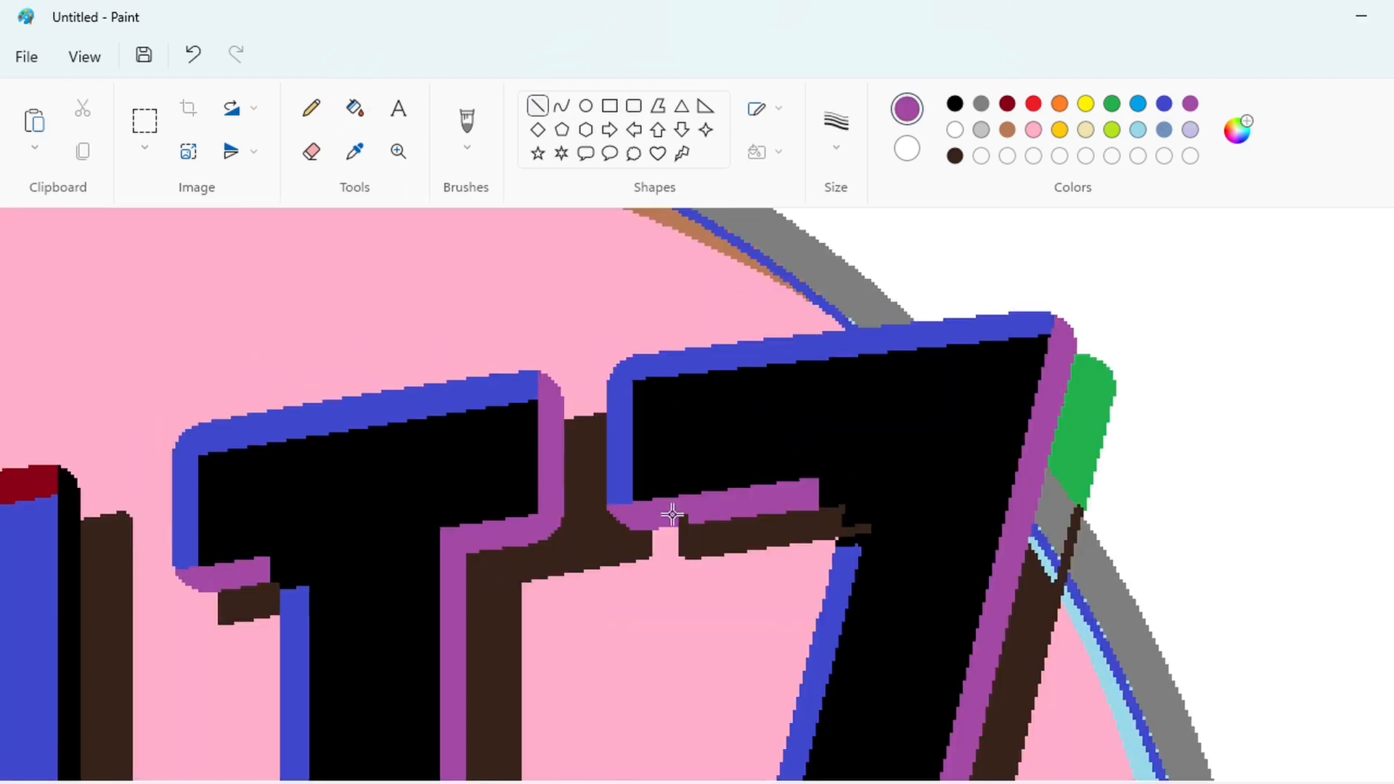
{"action": "left_click", "coordinate": [955, 103]}
{"action": "left_click", "coordinate": [355, 108]}
Restore the purple underside of the Z's foot over the stray dark brown line end.
{"action": "scroll", "coordinate": [719, 327], "scroll_direction": "down", "scroll_amount": 5}
{"action": "left_click", "coordinate": [1189, 103]}
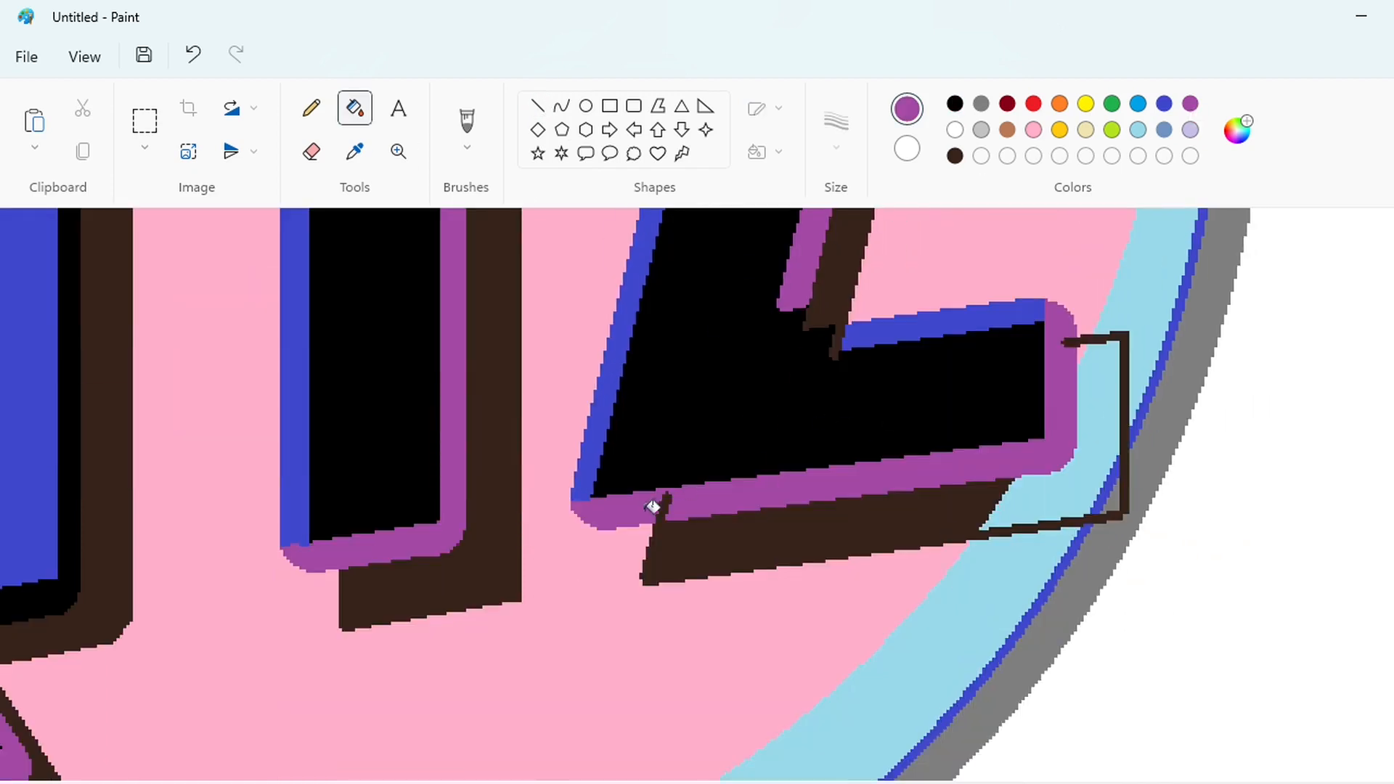
{"action": "left_click", "coordinate": [537, 106]}
{"action": "left_click", "coordinate": [354, 108]}
Cover the dark brown line end at the Z's lower inner corner with black.
{"action": "scroll", "coordinate": [879, 515], "scroll_direction": "up", "scroll_amount": 2}
{"action": "left_click", "coordinate": [538, 106]}
{"action": "left_click", "coordinate": [955, 103]}
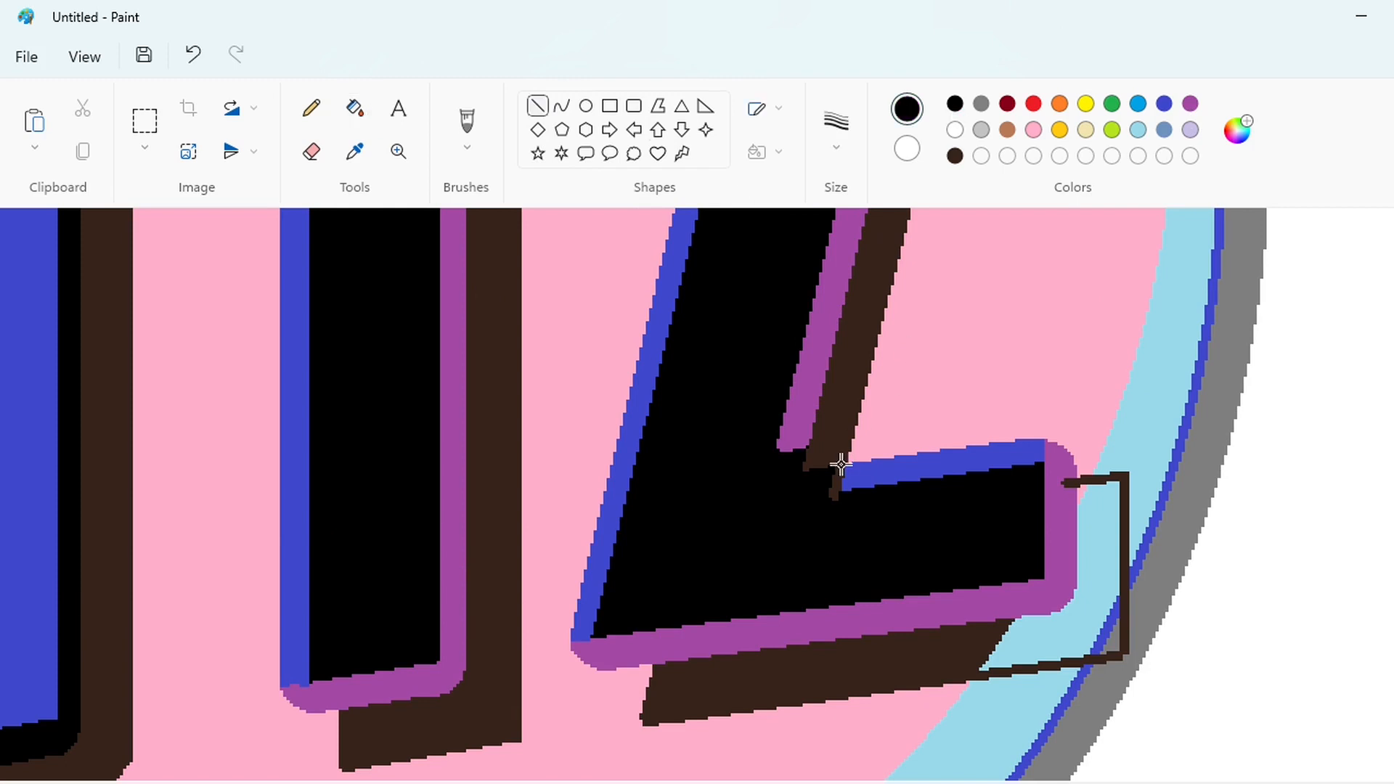
{"action": "left_click", "coordinate": [354, 116]}
Fill the gray ring patch crossed by the Z's upper shadow with gold.
{"action": "scroll", "coordinate": [1082, 542], "scroll_direction": "up", "scroll_amount": 10}
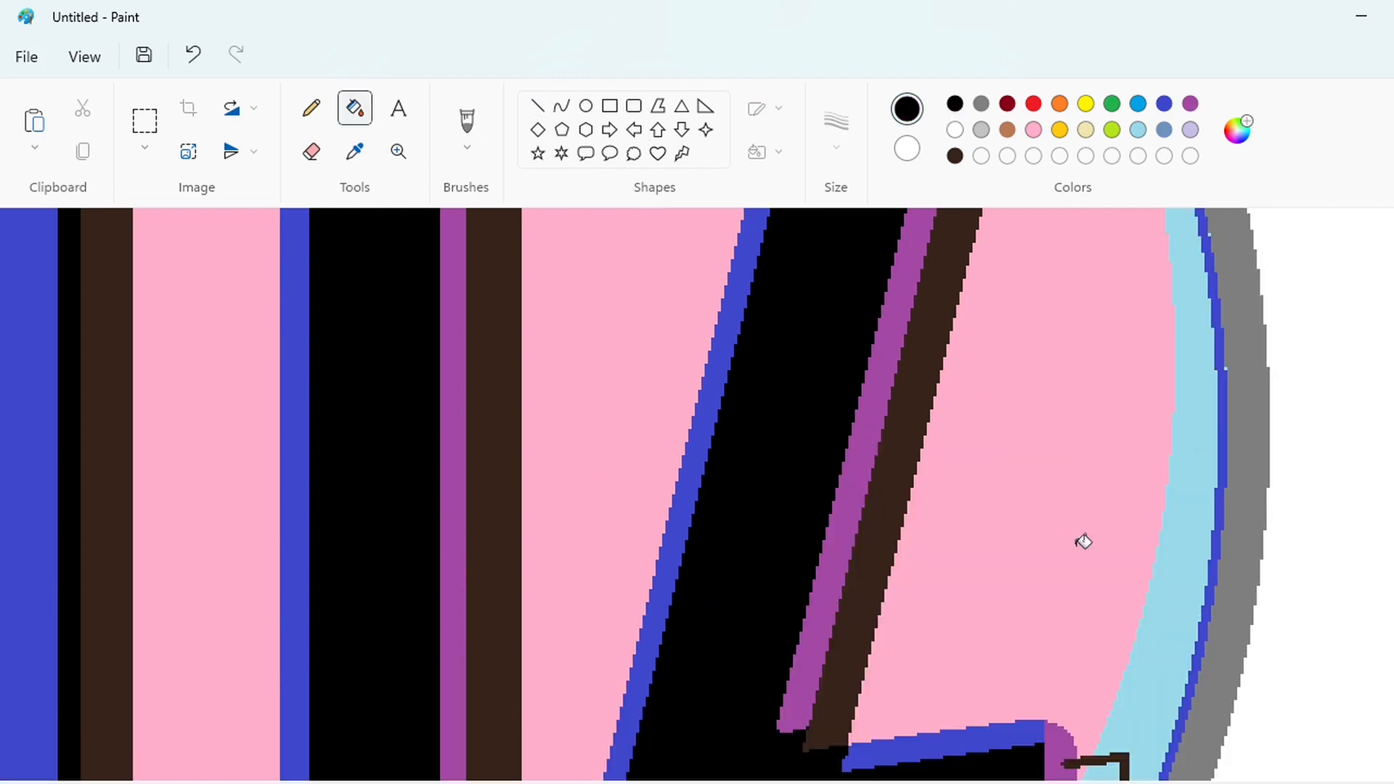
{"action": "scroll", "coordinate": [924, 760], "scroll_direction": "right", "scroll_amount": 3}
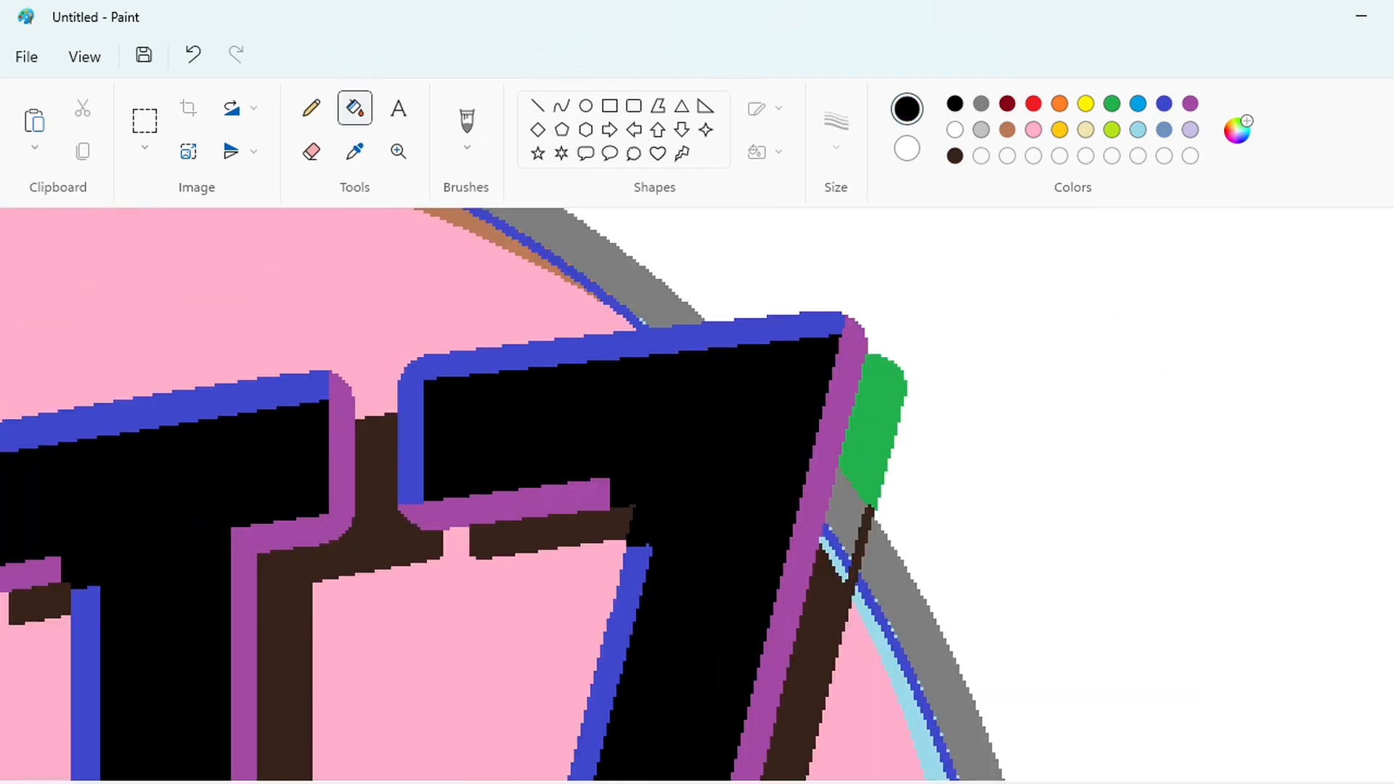
{"action": "left_click", "coordinate": [1059, 131]}
{"action": "left_click", "coordinate": [846, 508]}
{"action": "left_click", "coordinate": [537, 106]}
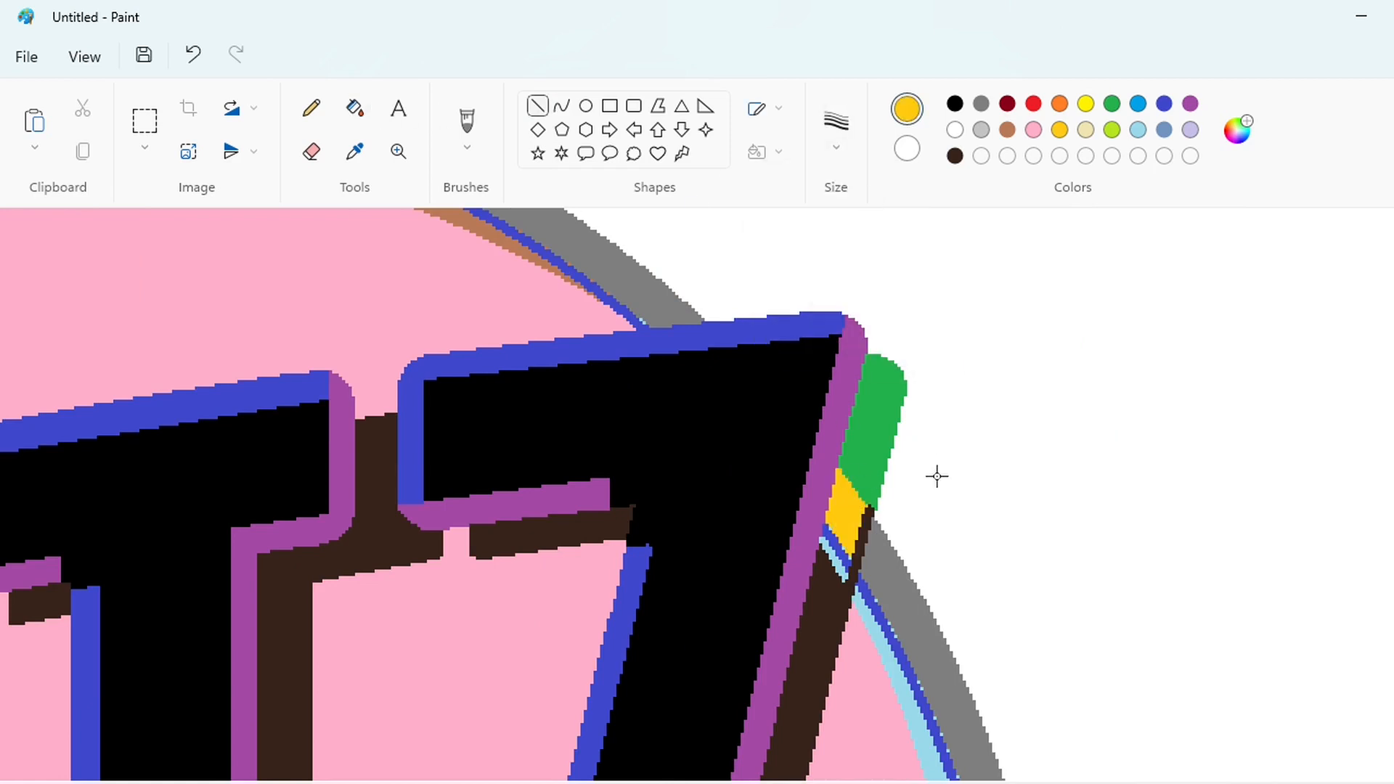
{"action": "left_click", "coordinate": [356, 111]}
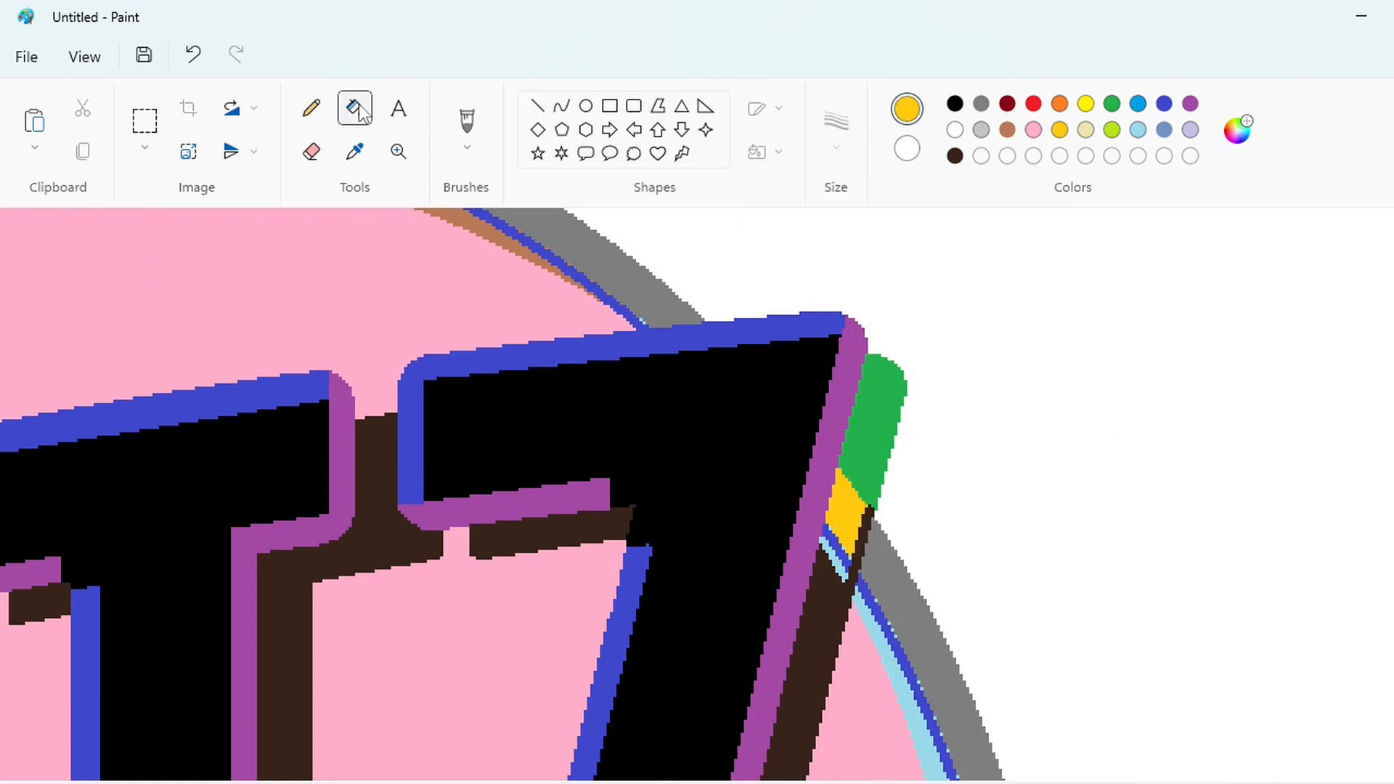
Recolor the ring patch beside the Z's upper diagonal orange, including the dark brown line along its edge.
{"action": "left_click", "coordinate": [1060, 104]}
{"action": "left_click", "coordinate": [845, 508]}
{"action": "left_click", "coordinate": [538, 106]}
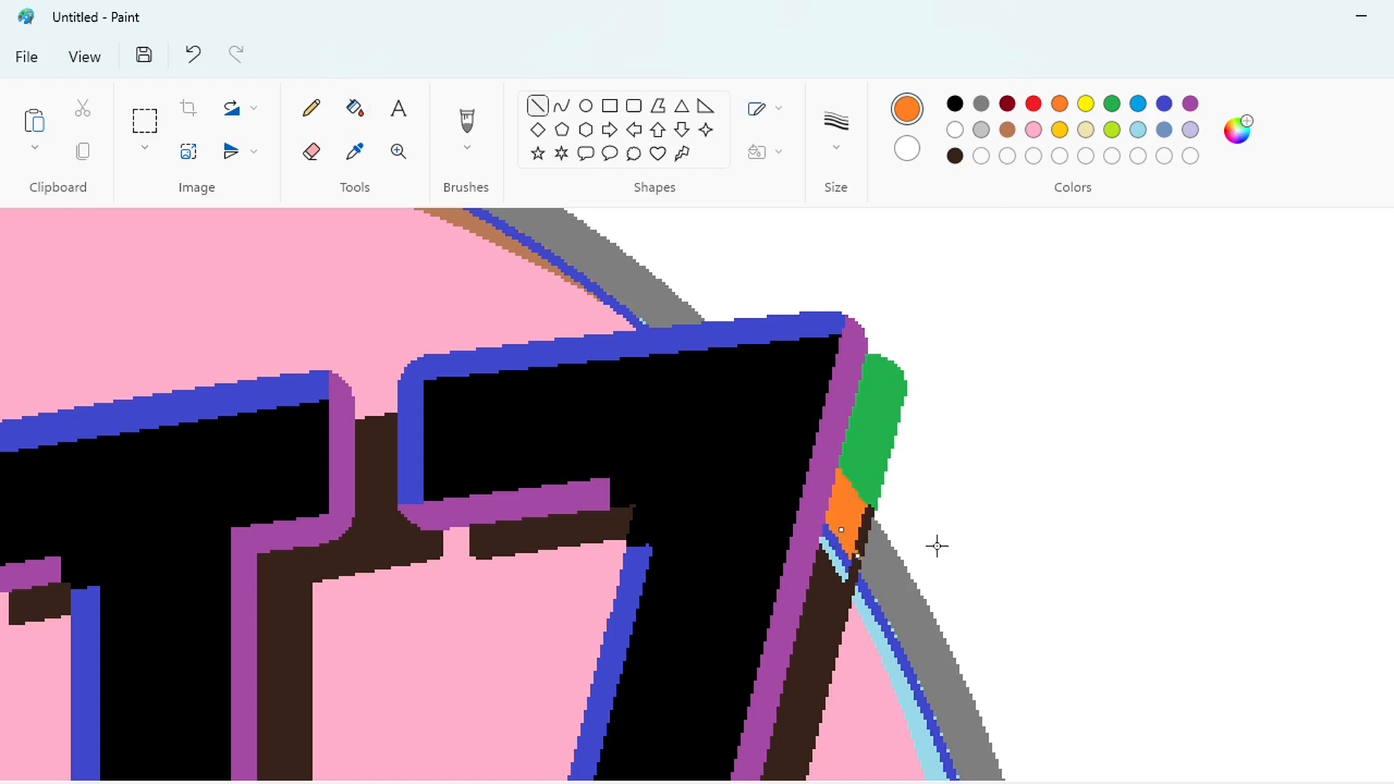
{"action": "left_click", "coordinate": [355, 108]}
Fill the light blue crescent sliver crossed by the Z's upper shadow with lime, including its dark brown edge.
{"action": "scroll", "coordinate": [1039, 557], "scroll_direction": "down", "scroll_amount": 2}
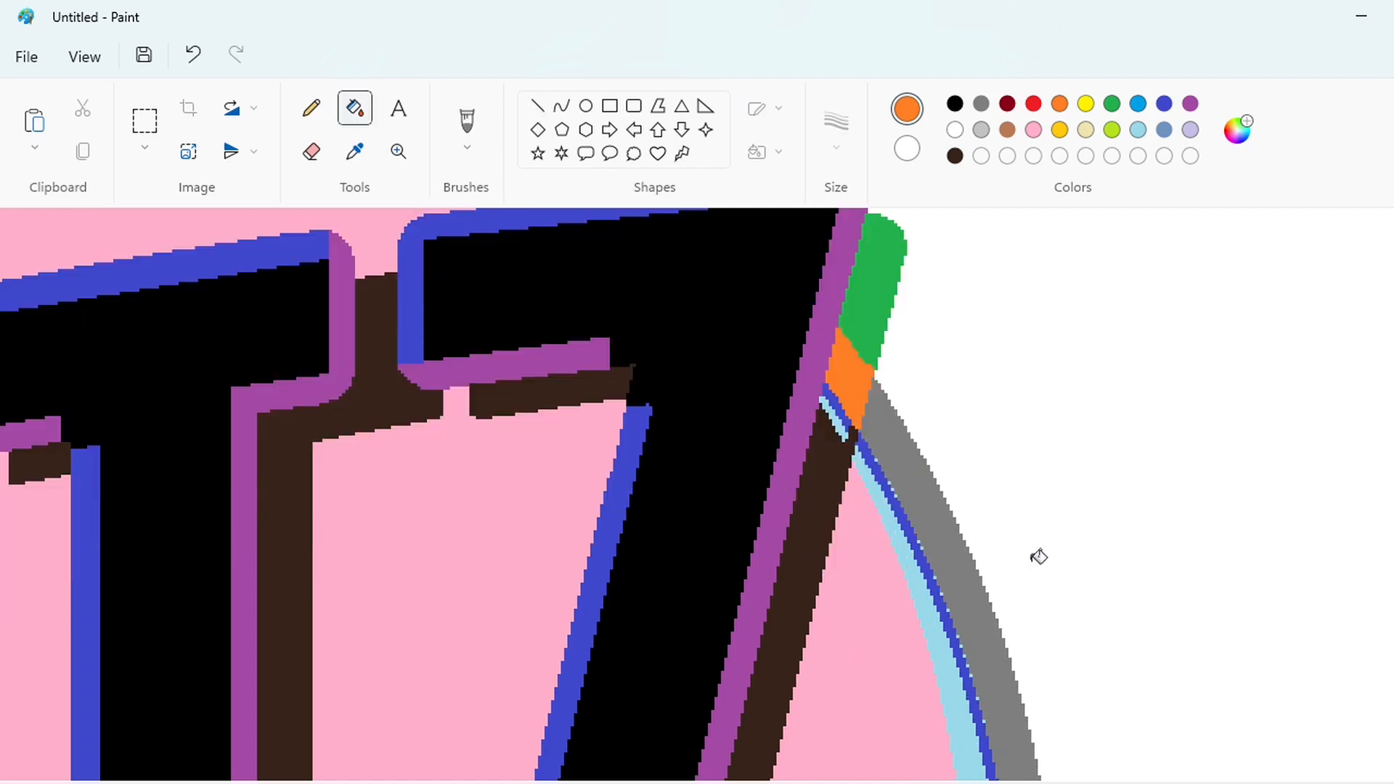
{"action": "left_click", "coordinate": [1111, 129]}
{"action": "left_click", "coordinate": [367, 124]}
{"action": "left_click", "coordinate": [853, 420]}
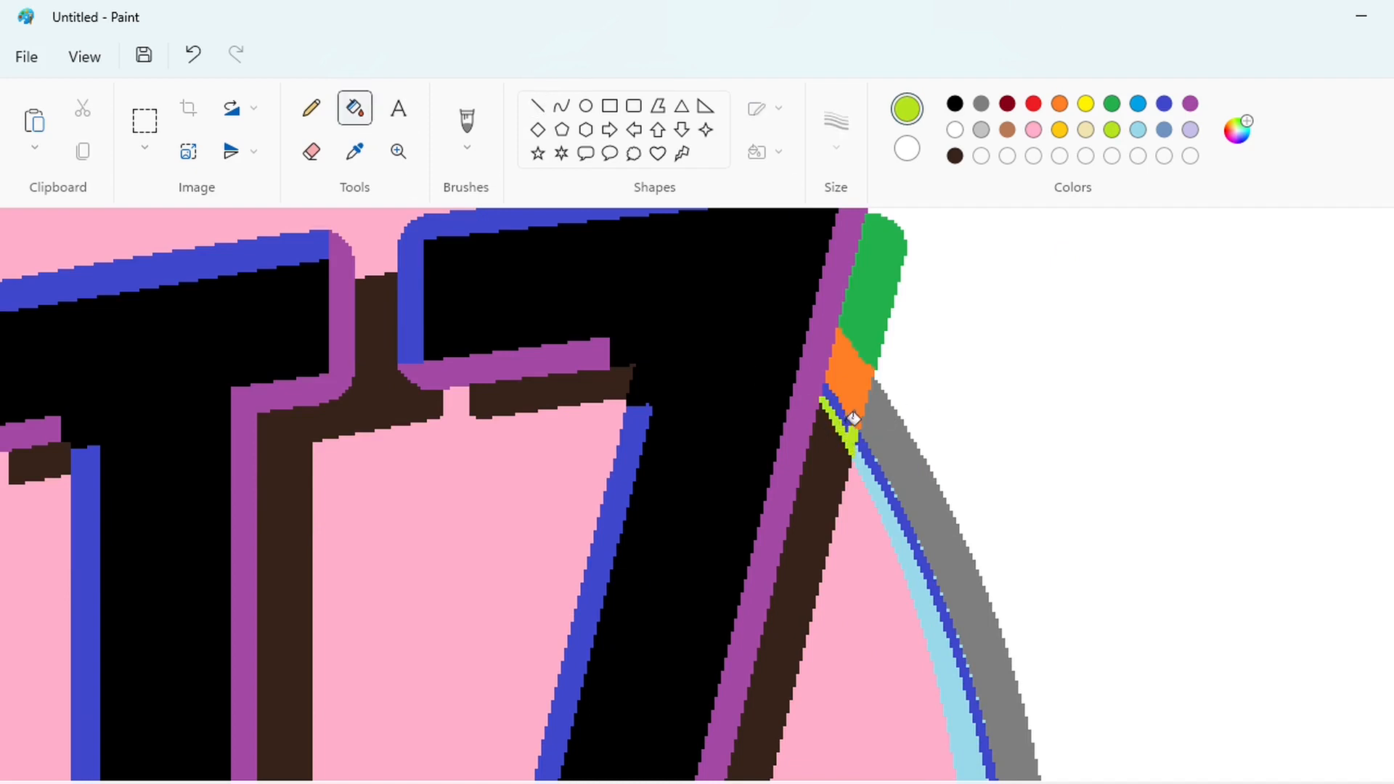
Restore the purple right edge of the Z's foot over the stray dark brown line end.
{"action": "scroll", "coordinate": [1186, 647], "scroll_direction": "down", "scroll_amount": 5}
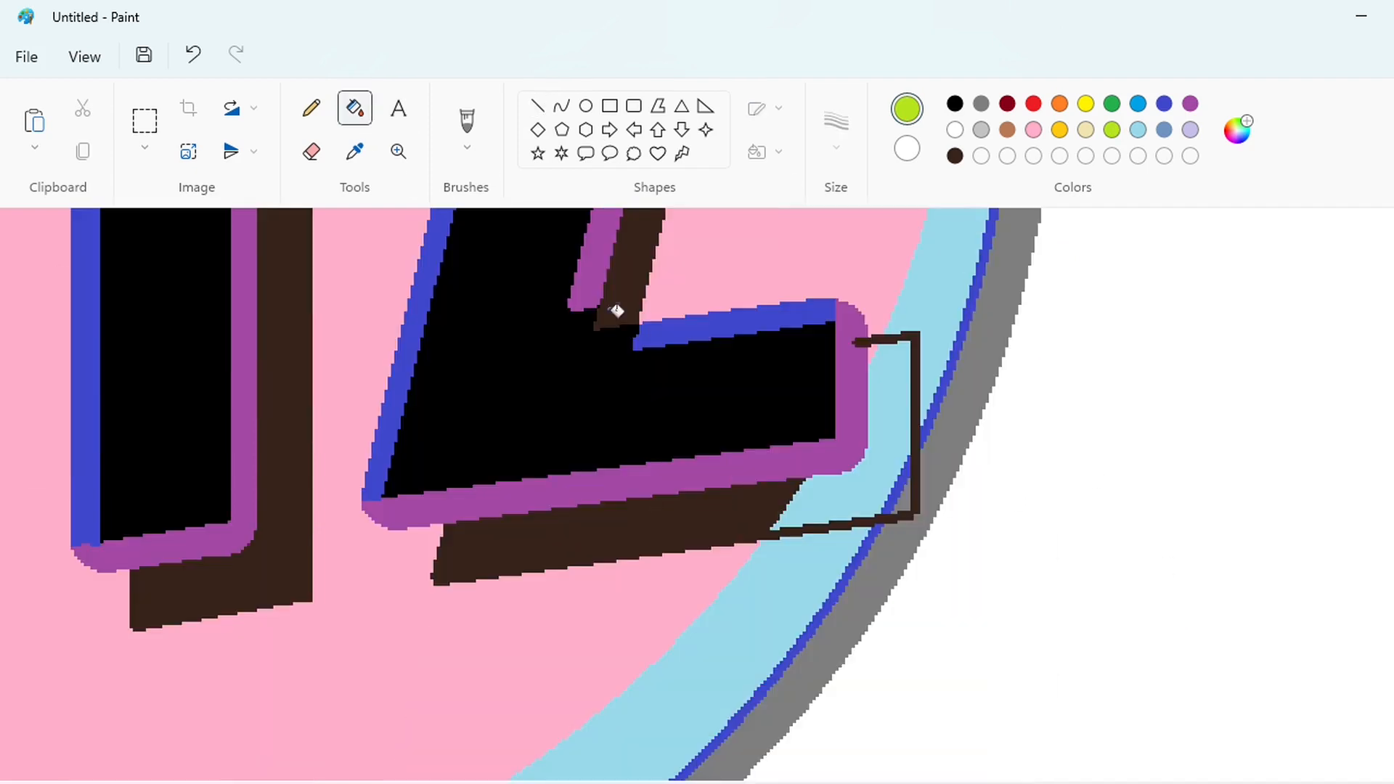
{"action": "left_click", "coordinate": [537, 106]}
{"action": "left_click", "coordinate": [1189, 104]}
{"action": "left_click", "coordinate": [355, 108]}
Redraw the thin blue ring line where the Z's foot shadow outline crosses it.
{"action": "left_click", "coordinate": [535, 106]}
{"action": "left_click", "coordinate": [1163, 103]}
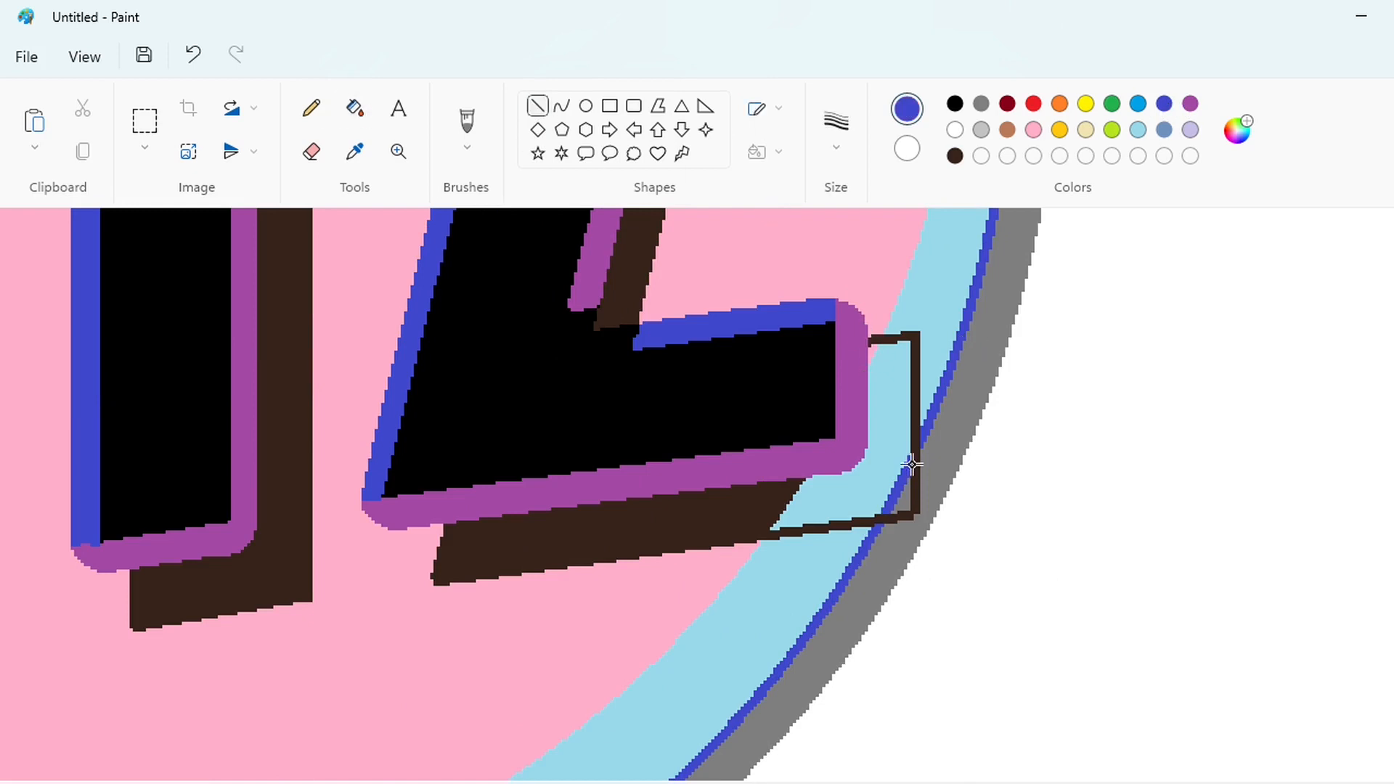
{"action": "left_click_drag", "start_coordinate": [911, 464], "coordinate": [923, 439]}
{"action": "left_click", "coordinate": [837, 153]}
{"action": "left_click", "coordinate": [805, 240]}
{"action": "left_click", "coordinate": [1054, 433]}
Fill the dark brown outline that extends onto the outer ring beside the Z's foot with gray.
{"action": "left_click", "coordinate": [355, 108]}
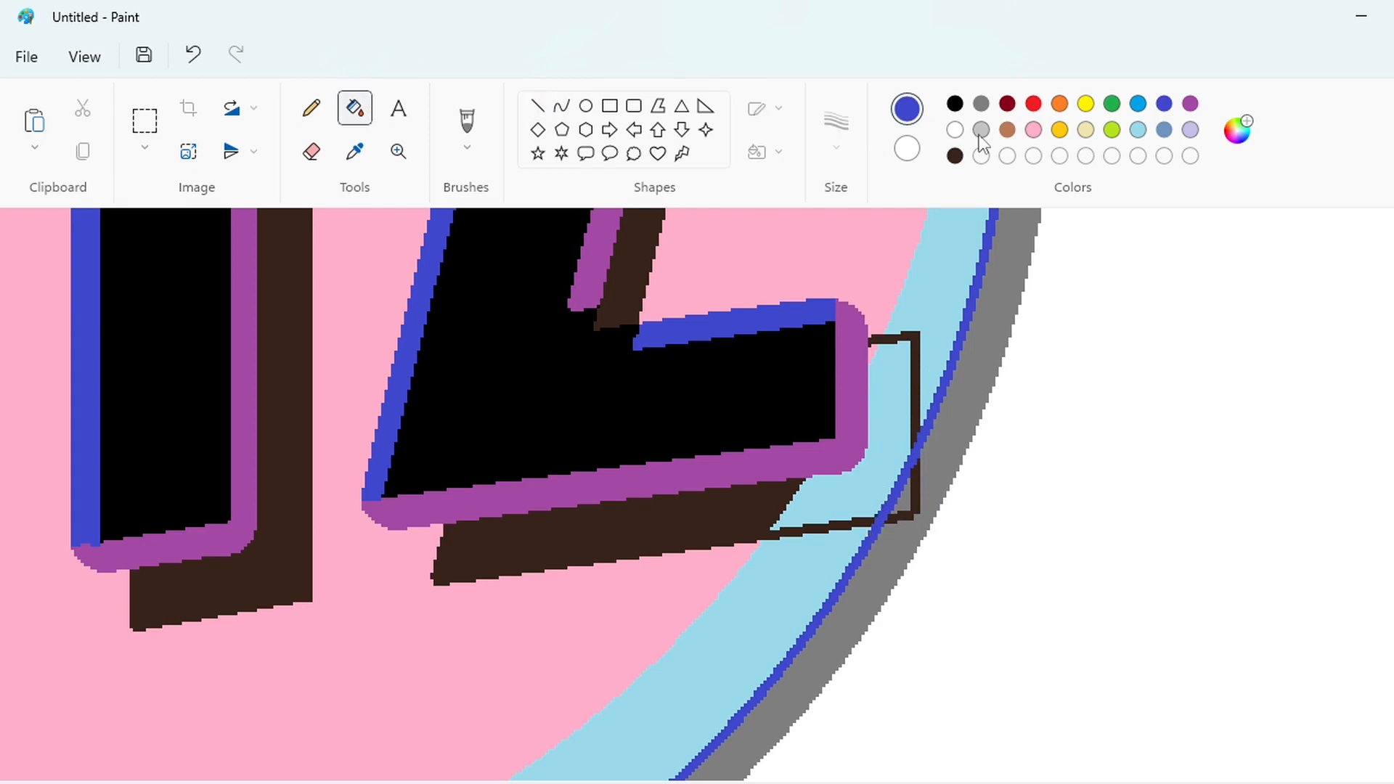
{"action": "left_click", "coordinate": [980, 129]}
{"action": "left_click", "coordinate": [981, 103]}
{"action": "left_click", "coordinate": [916, 493]}
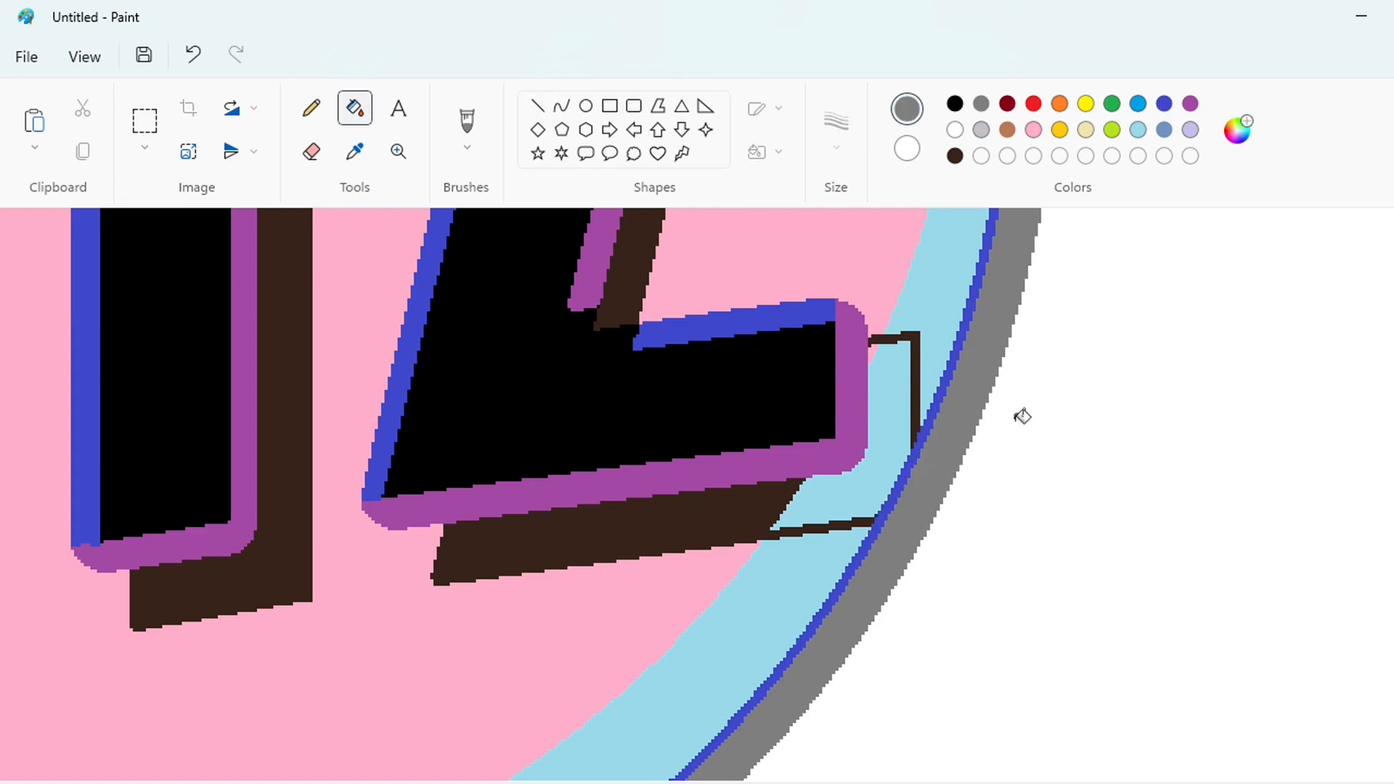
Fill the Z foot's shadow over the light blue crescent with lime and recolor its lower outline to match.
{"action": "left_click", "coordinate": [1112, 131]}
{"action": "left_click", "coordinate": [905, 420]}
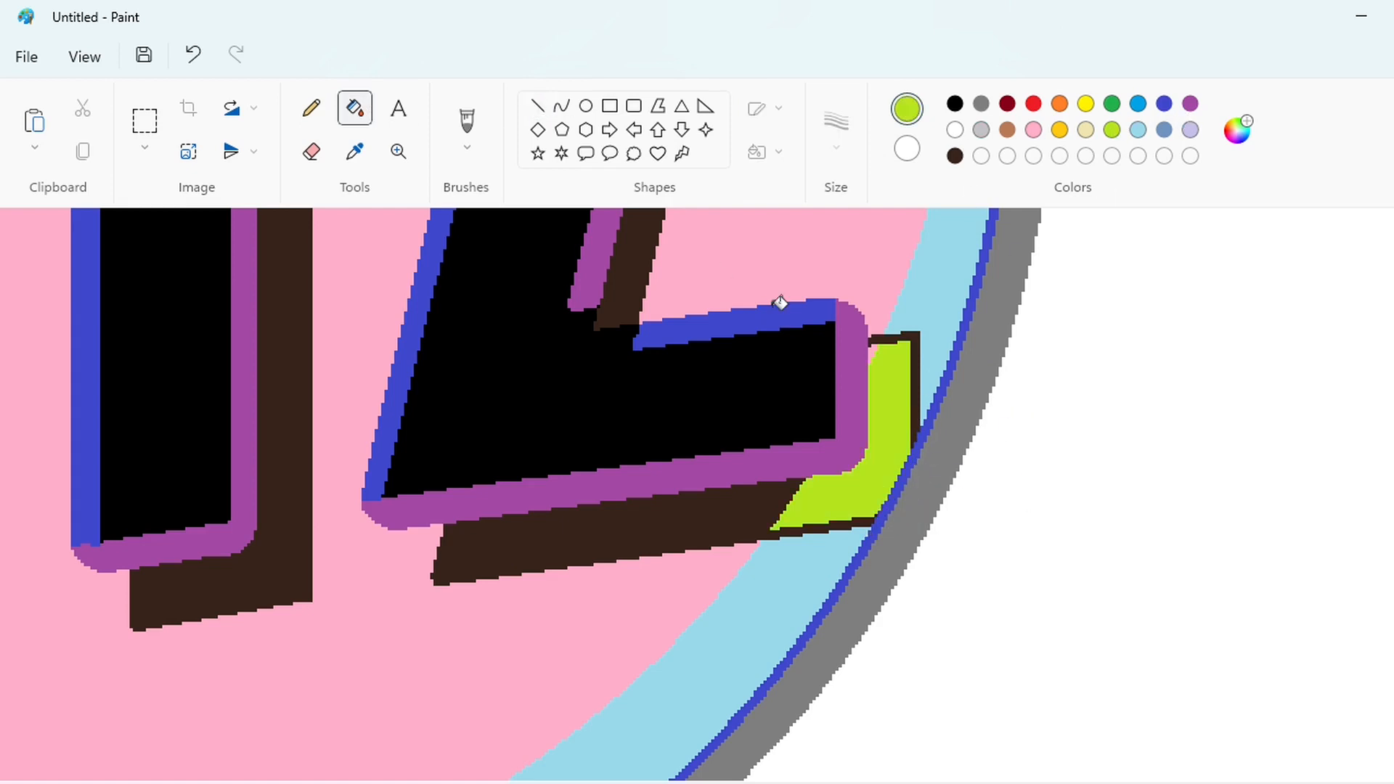
{"action": "left_click", "coordinate": [538, 107]}
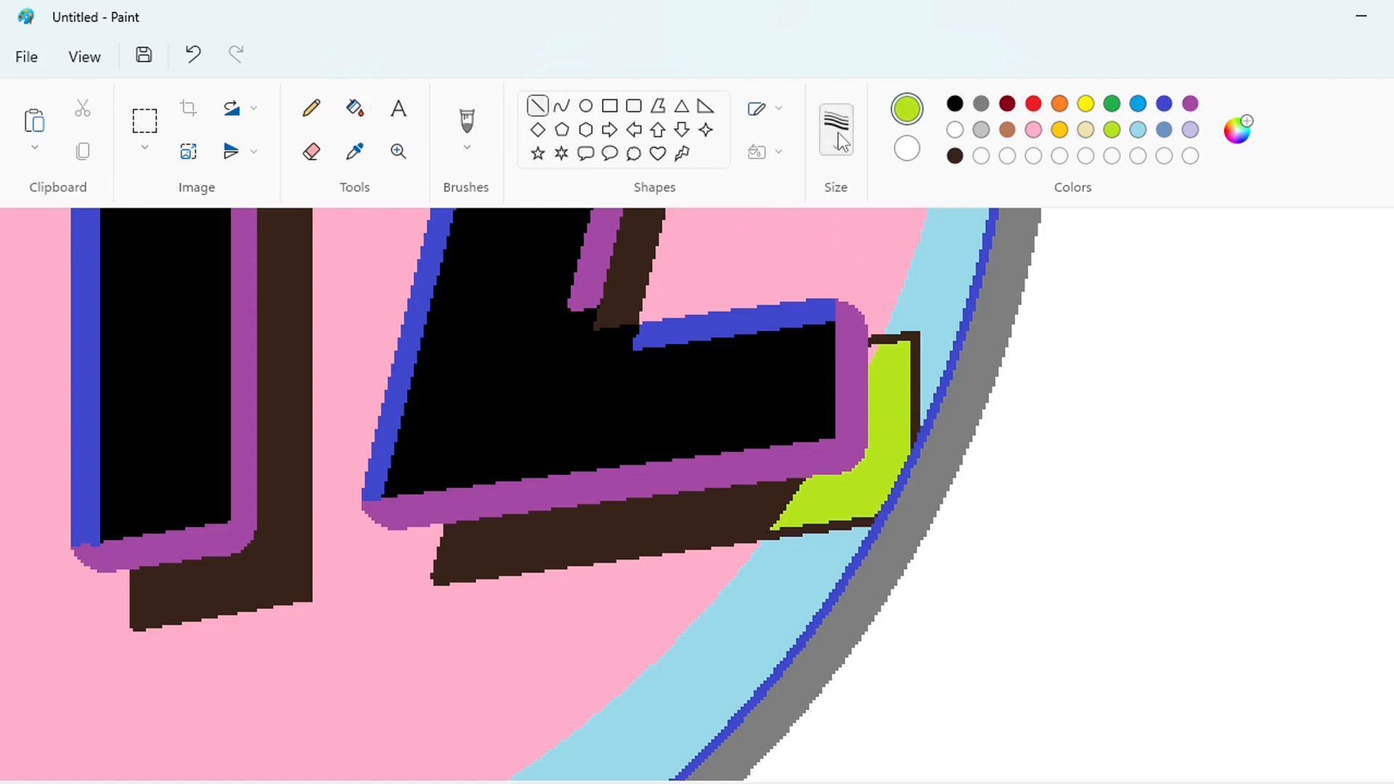
{"action": "mouse_move", "coordinate": [764, 539]}
{"action": "left_mouse_down"}
{"action": "mouse_move", "coordinate": [777, 507]}
{"action": "mouse_move", "coordinate": [825, 498]}
{"action": "mouse_move", "coordinate": [815, 479]}
{"action": "mouse_move", "coordinate": [893, 442]}
{"action": "left_mouse_up"}
{"action": "left_click", "coordinate": [354, 109]}
{"action": "left_click", "coordinate": [818, 524]}
{"action": "scroll", "coordinate": [969, 534], "scroll_direction": "up", "scroll_amount": 2}
{"action": "left_click", "coordinate": [1033, 129]}
{"action": "left_click", "coordinate": [537, 106]}
{"action": "left_click", "coordinate": [355, 109]}
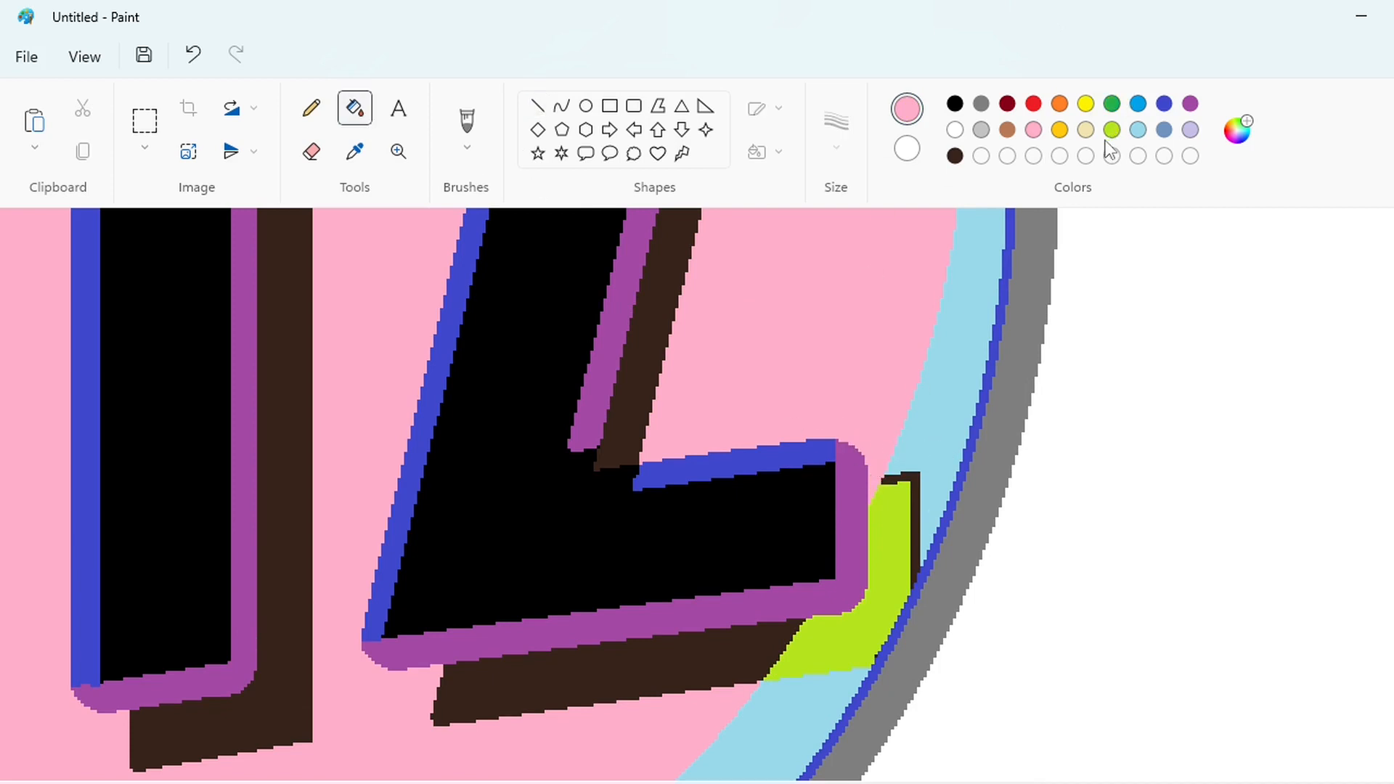
{"action": "key", "text": "ctrl+z"}
Fill the remaining dark brown outline beside the Z's foot with lime.
{"action": "left_click", "coordinate": [1112, 129]}
{"action": "left_click", "coordinate": [875, 479]}
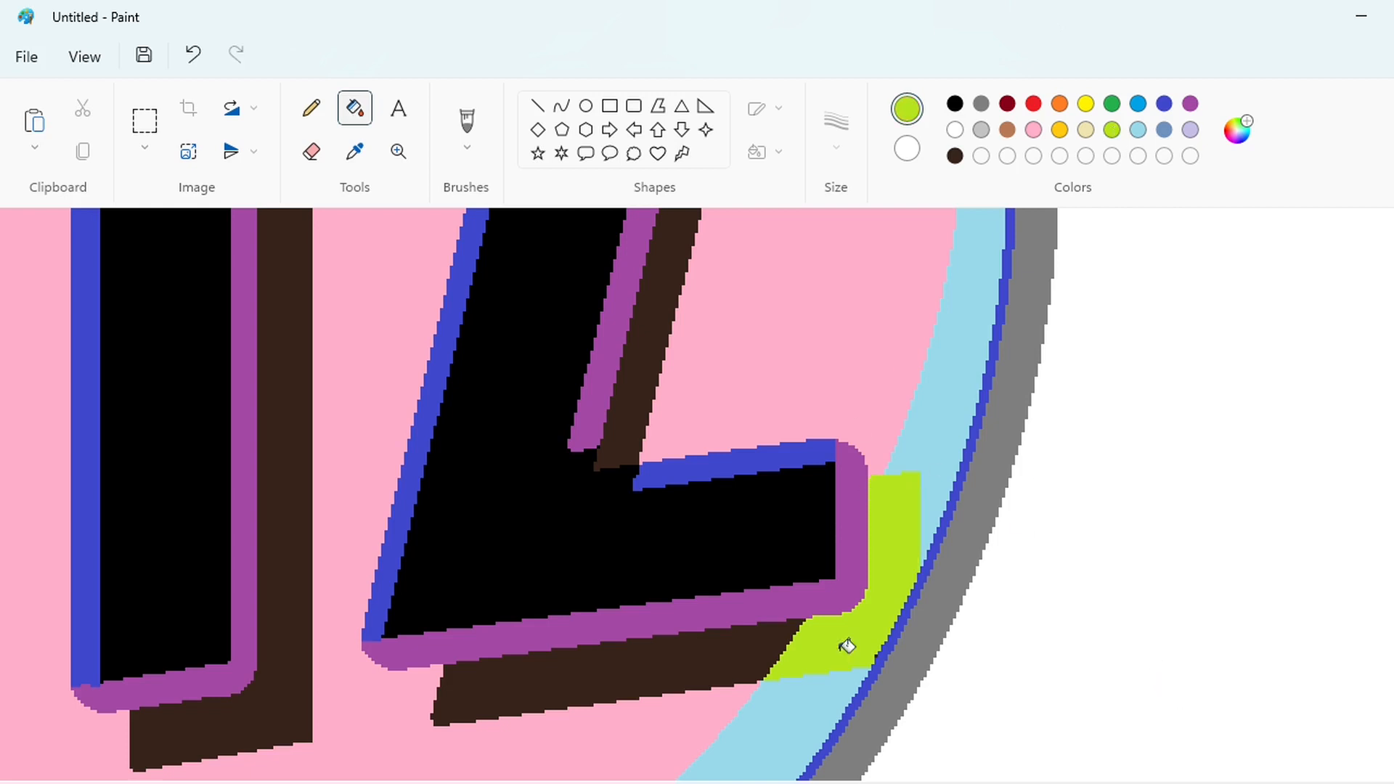
Trim the sharp lower-left corners of the Z's and T's dark brown shadows with pink lines.
{"action": "scroll", "coordinate": [847, 645], "scroll_direction": "down", "scroll_amount": 1}
{"action": "left_click", "coordinate": [1032, 129]}
{"action": "left_click", "coordinate": [537, 105]}
{"action": "left_click", "coordinate": [836, 130]}
{"action": "left_click", "coordinate": [861, 238]}
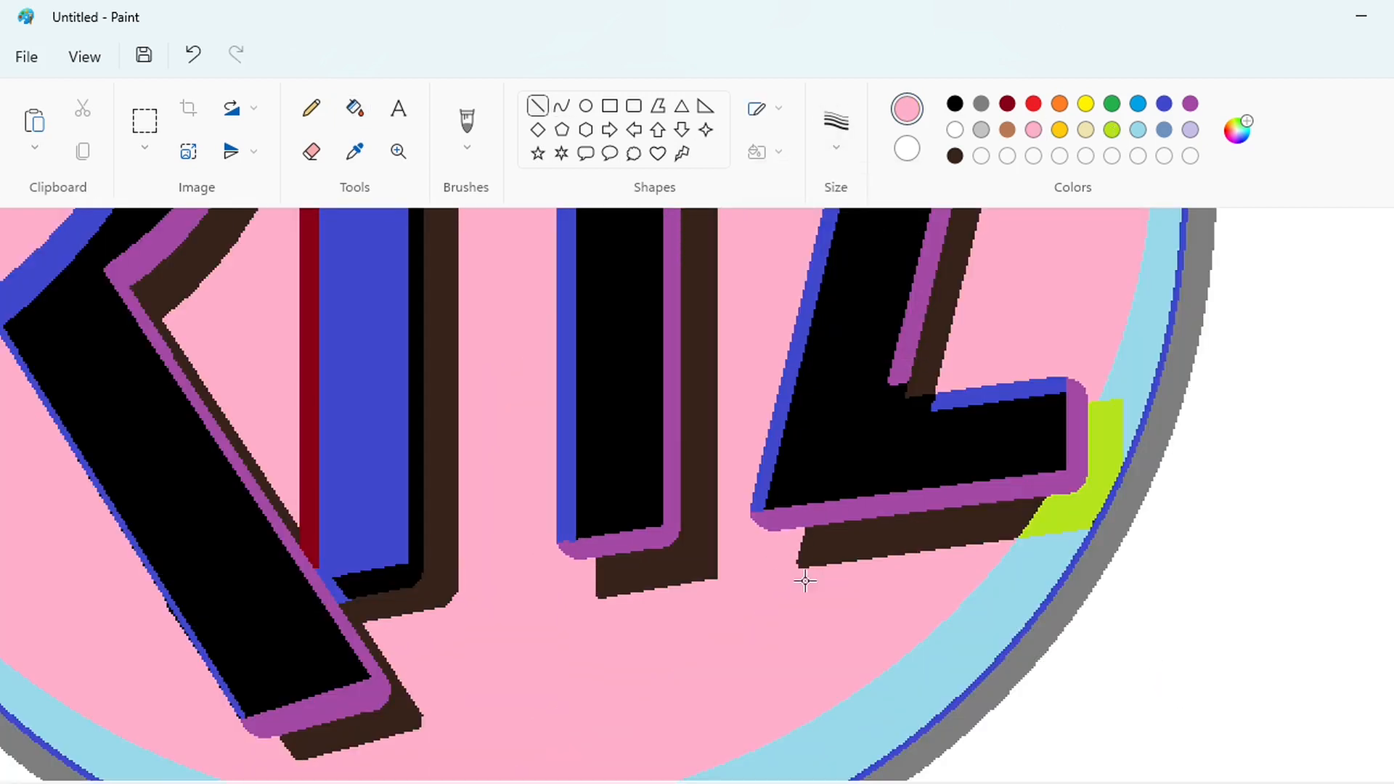
{"action": "left_click_drag", "start_coordinate": [780, 550], "coordinate": [832, 592]}
{"action": "scroll", "coordinate": [830, 524], "scroll_direction": "up", "scroll_amount": 5}
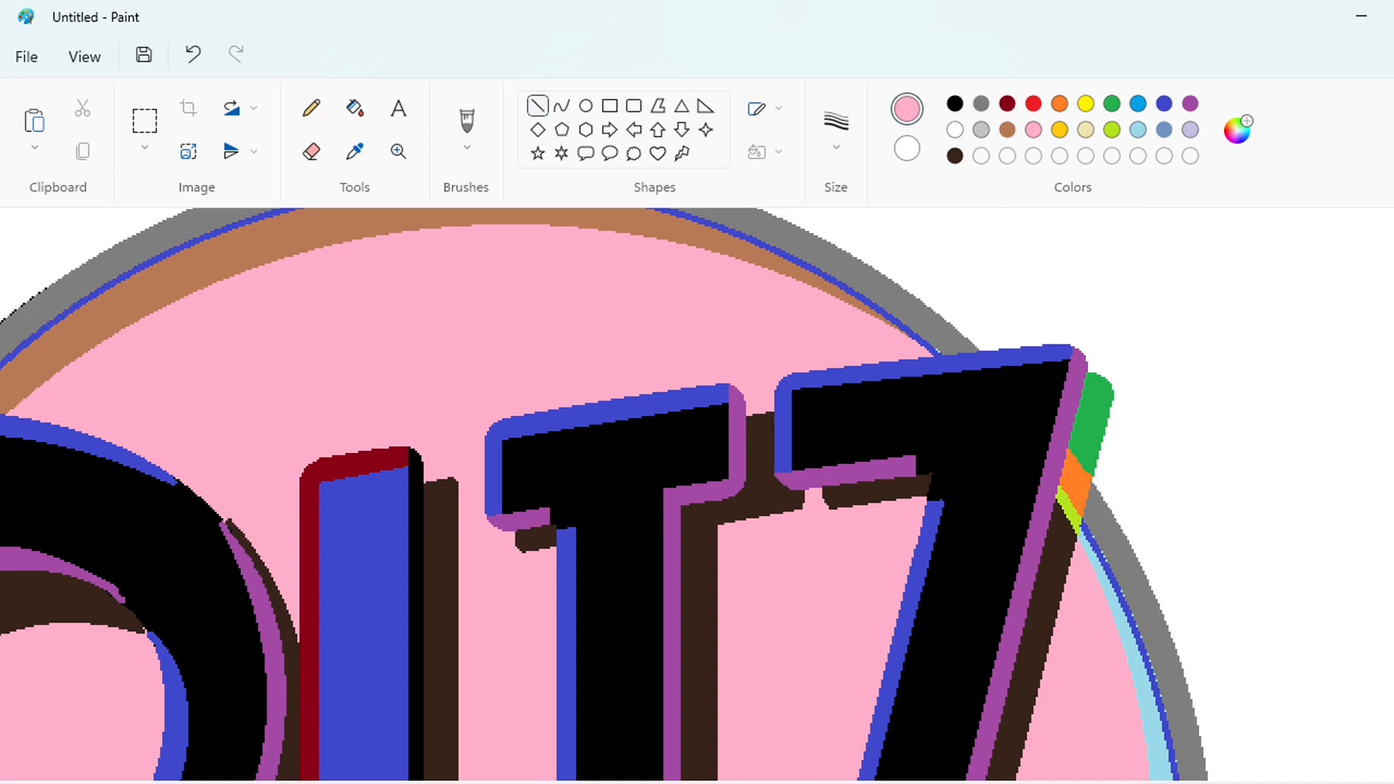
Select and copy the whole RITZ badge without the spare crescent, and start a new blank canvas.
{"action": "scroll", "coordinate": [1061, 466], "scroll_direction": "down", "scroll_amount": 3}
{"action": "scroll", "coordinate": [1048, 603], "scroll_direction": "up", "scroll_amount": 1}
{"action": "left_click", "coordinate": [144, 121]}
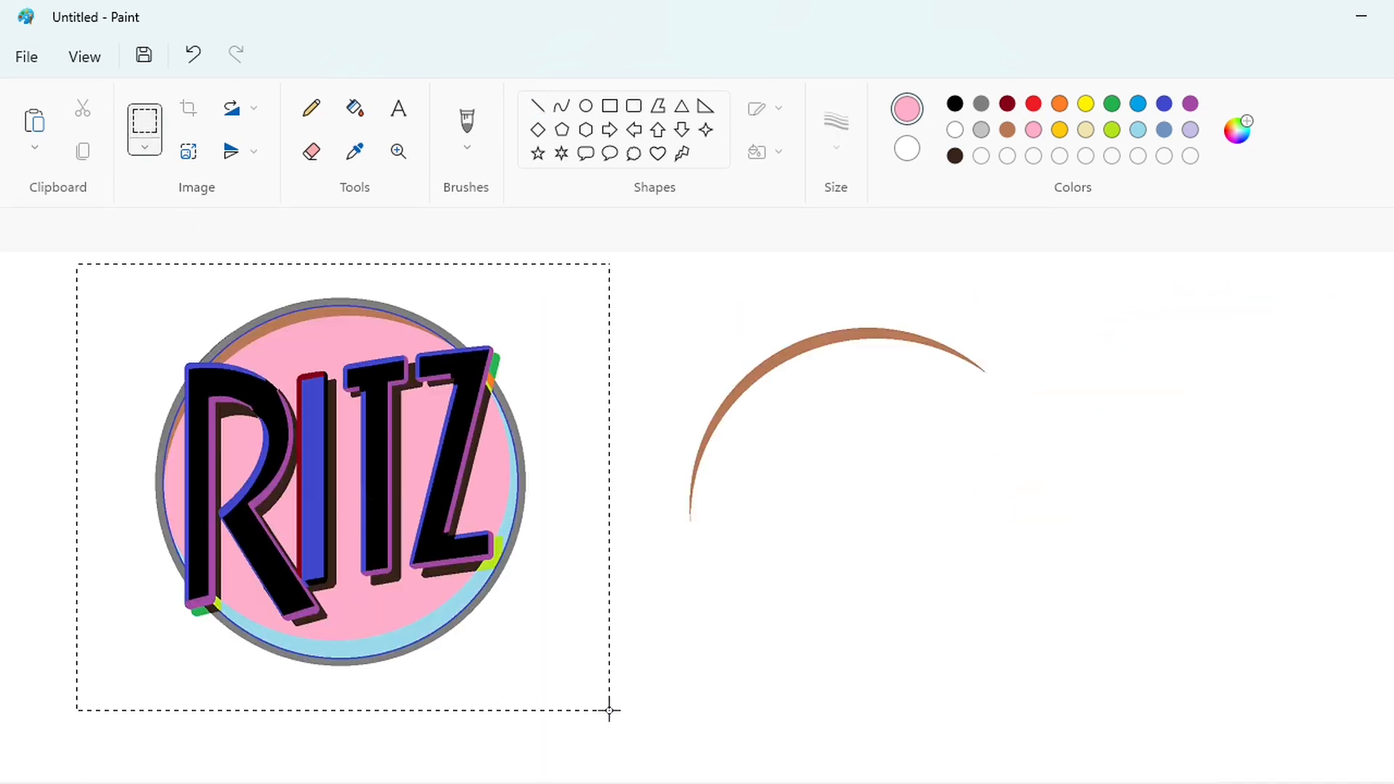
{"action": "scroll", "coordinate": [799, 564], "scroll_direction": "down", "scroll_amount": 3}
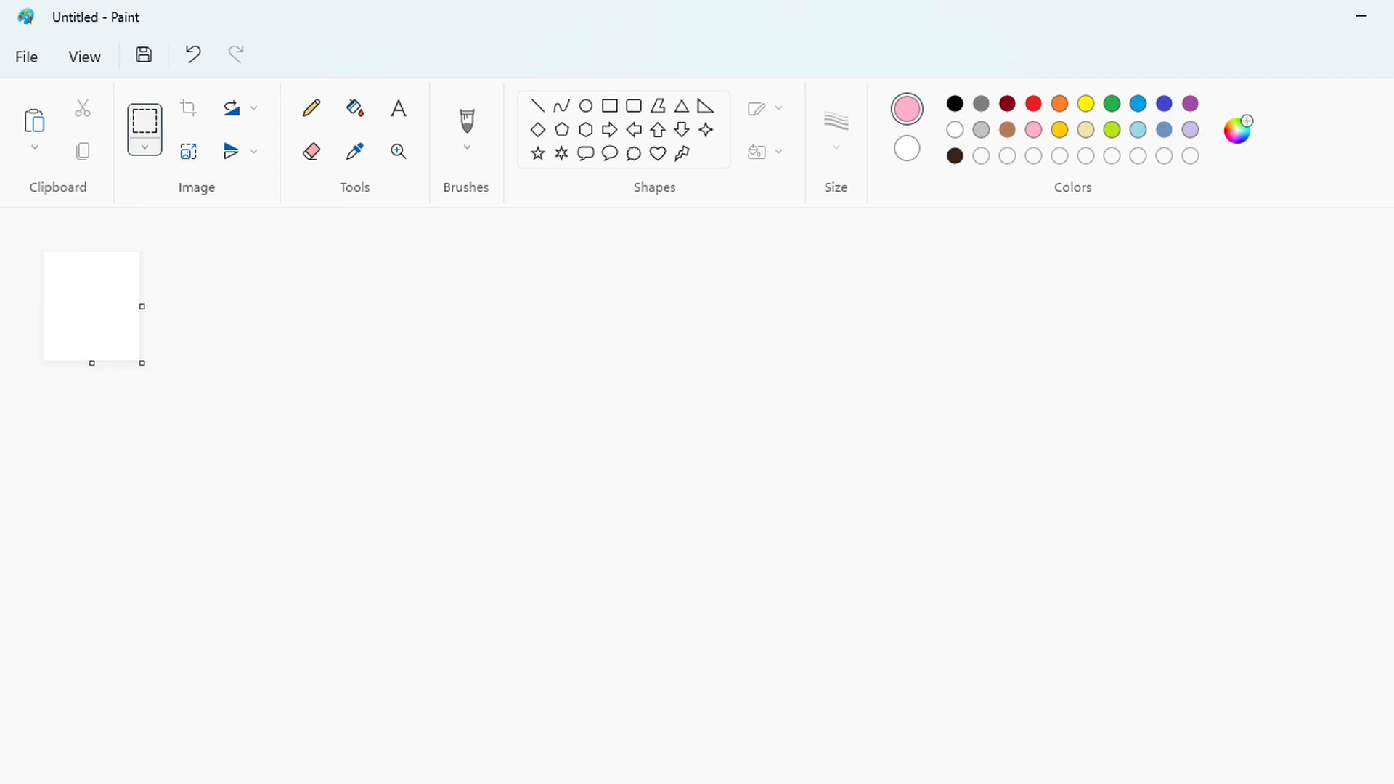
Enlarge the blank canvas, paste the copied badge and move it away from the left edge.
{"action": "left_click_drag", "start_coordinate": [143, 363], "coordinate": [1393, 747]}
{"action": "key", "text": "ctrl+v"}
{"action": "left_click_drag", "start_coordinate": [274, 470], "coordinate": [614, 494]}
{"action": "left_click", "coordinate": [1118, 579]}
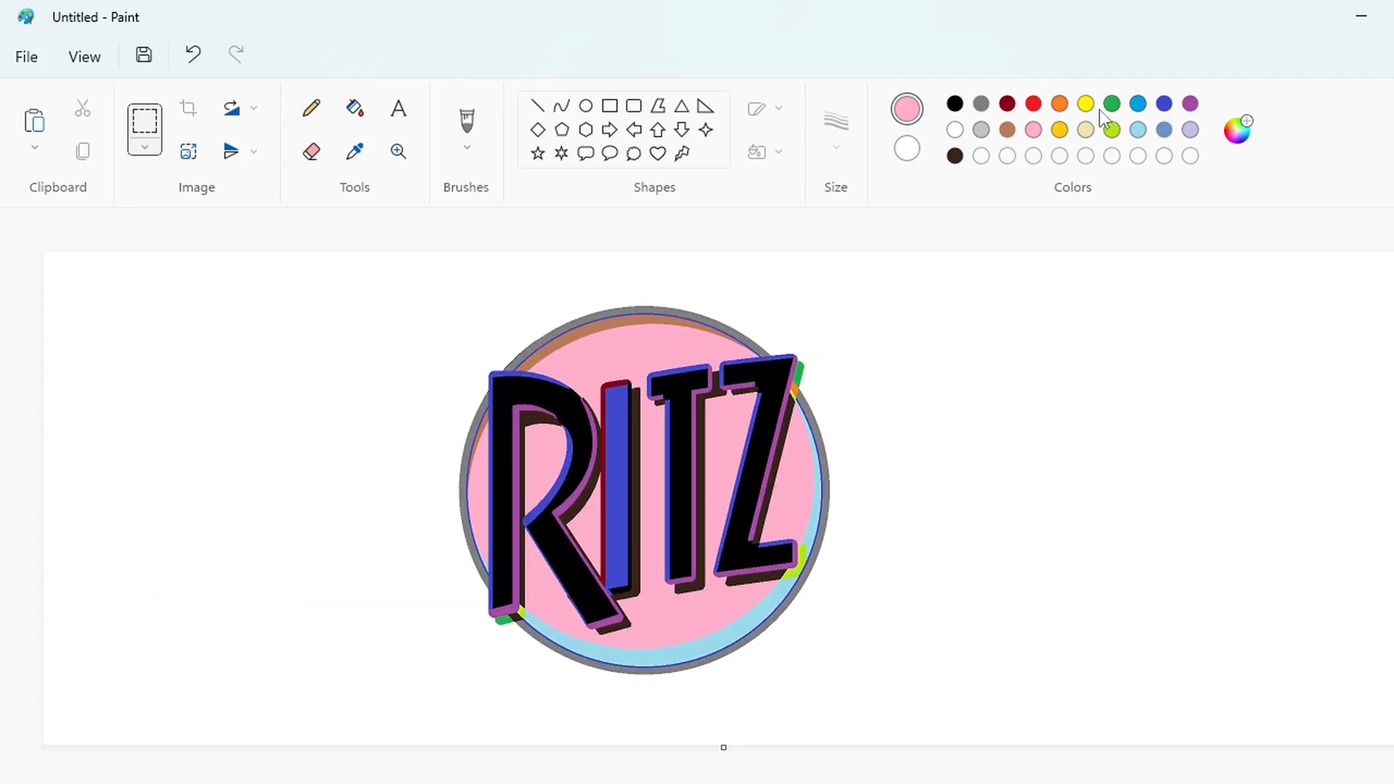
Mix a light orange custom color based on the palette orange.
{"action": "left_click", "coordinate": [1059, 103]}
{"action": "left_click", "coordinate": [1237, 130]}
{"action": "left_click", "coordinate": [468, 206]}
{"action": "left_click", "coordinate": [566, 686]}
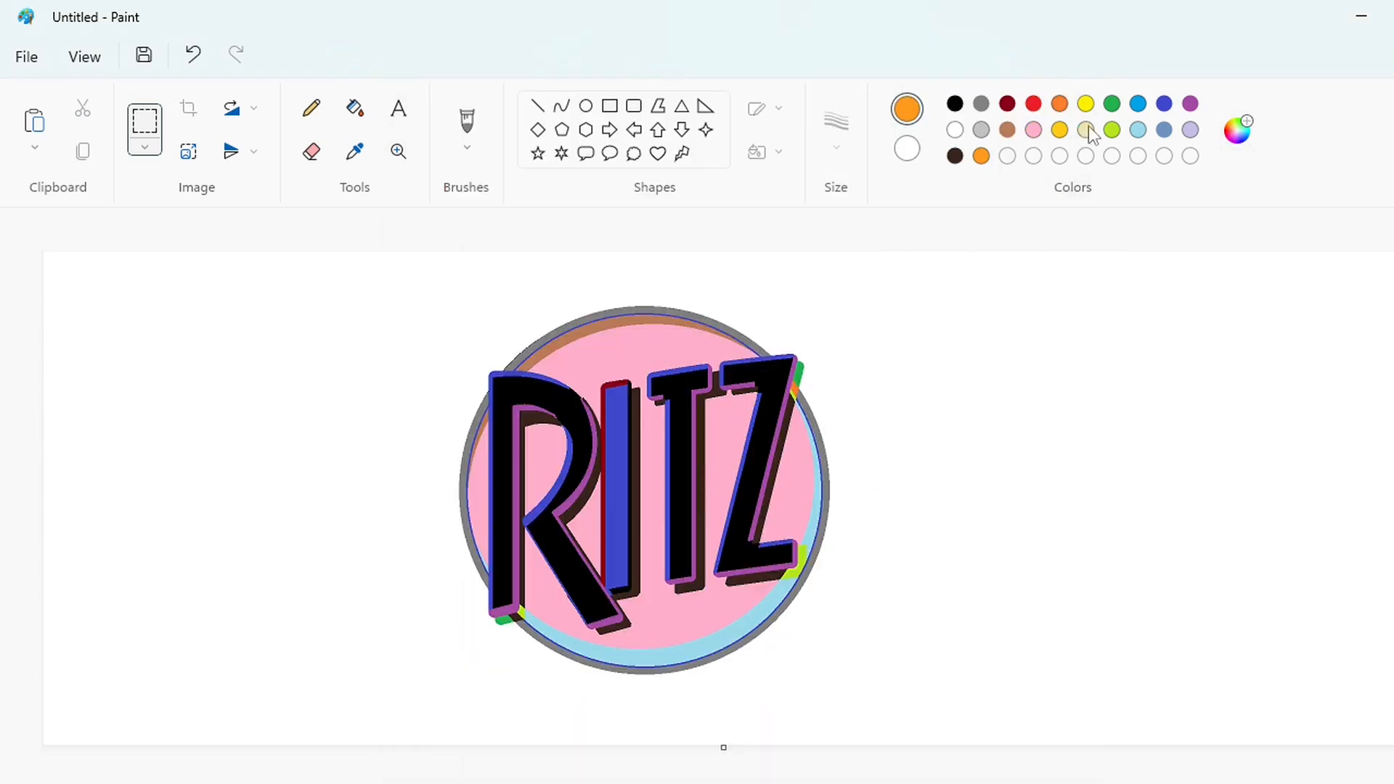
Mix a pale cream custom color based on the palette yellow.
{"action": "left_click", "coordinate": [1085, 103]}
{"action": "left_click", "coordinate": [1237, 129]}
{"action": "left_click_drag", "start_coordinate": [489, 190], "coordinate": [485, 408]}
{"action": "left_click", "coordinate": [589, 692]}
Mix a dark navy (#011C47) and a bright blue custom color.
{"action": "left_click", "coordinate": [1137, 103]}
{"action": "left_click", "coordinate": [1237, 129]}
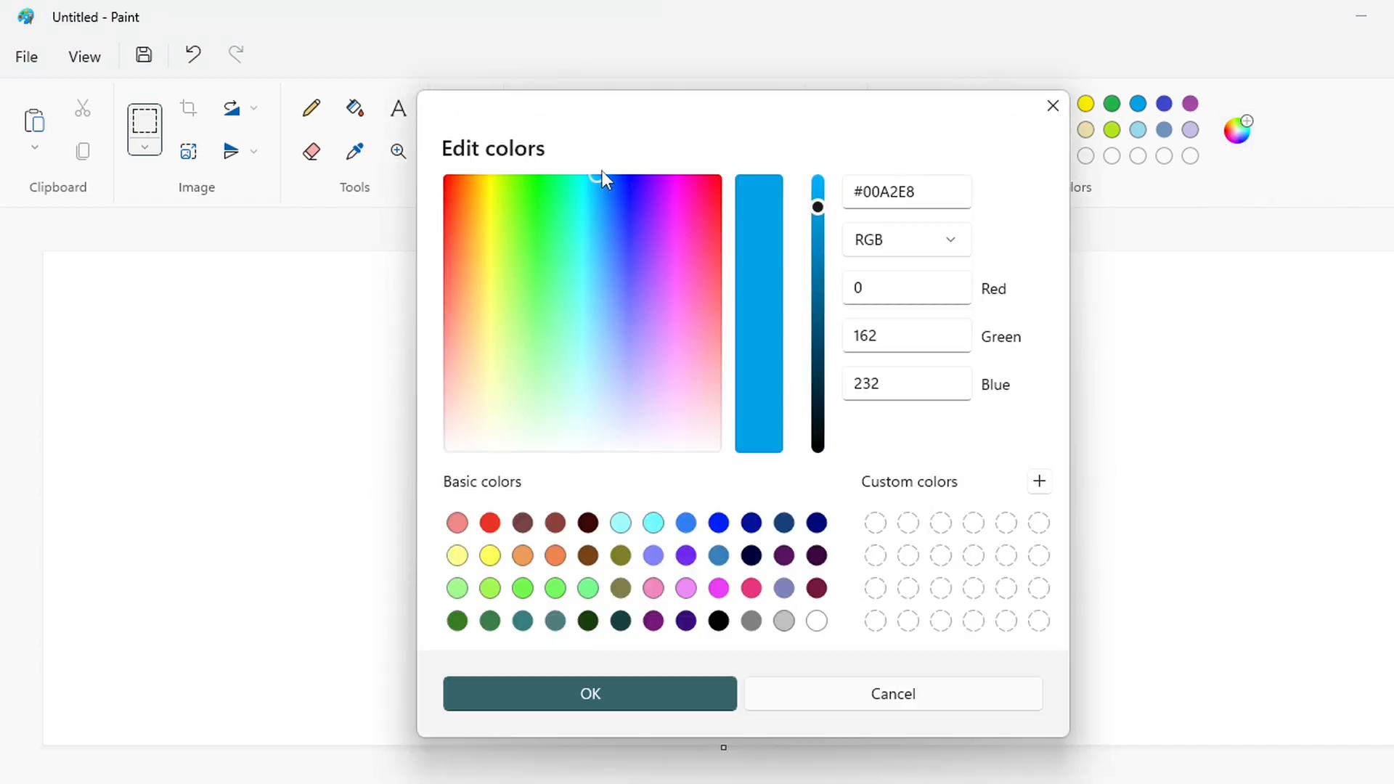
{"action": "left_click", "coordinate": [612, 180]}
{"action": "left_click_drag", "start_coordinate": [818, 207], "coordinate": [816, 373]}
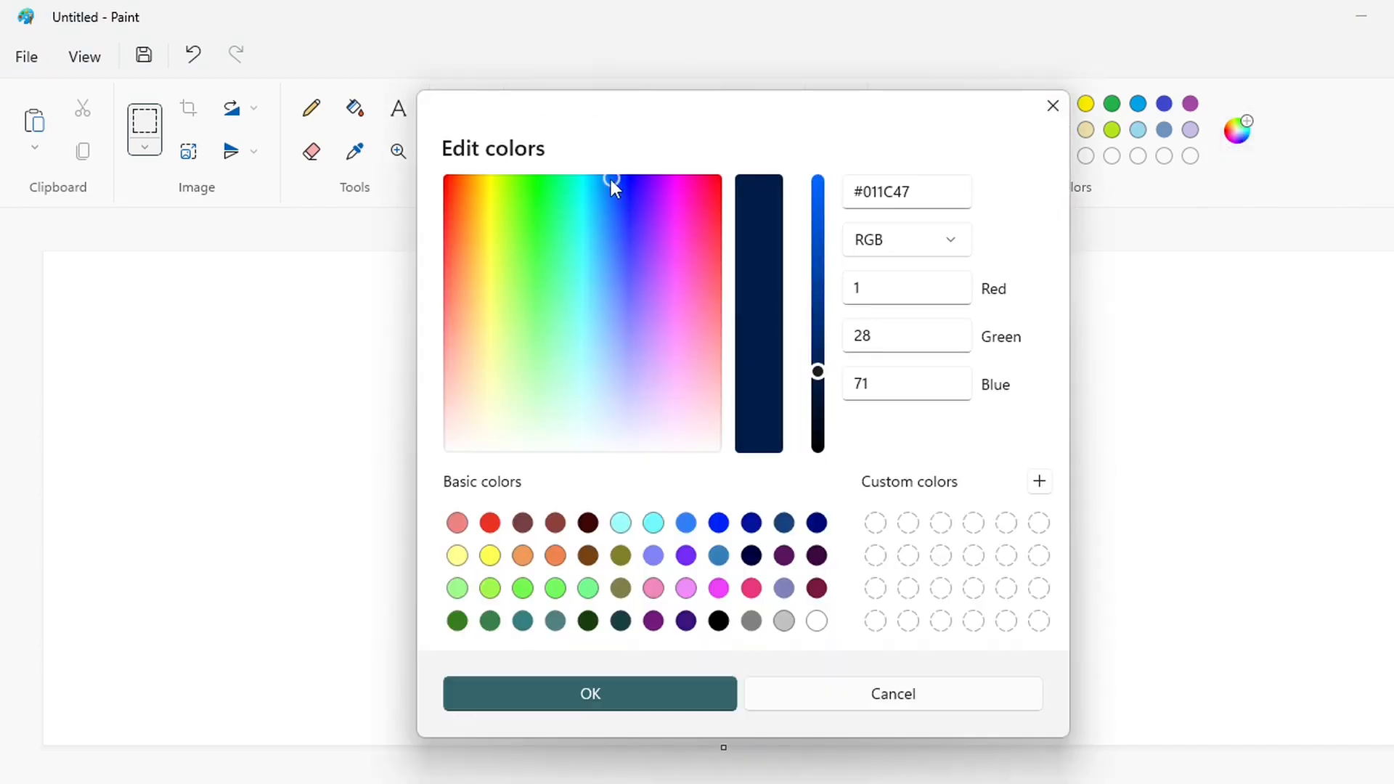
{"action": "left_click_drag", "start_coordinate": [815, 370], "coordinate": [815, 155]}
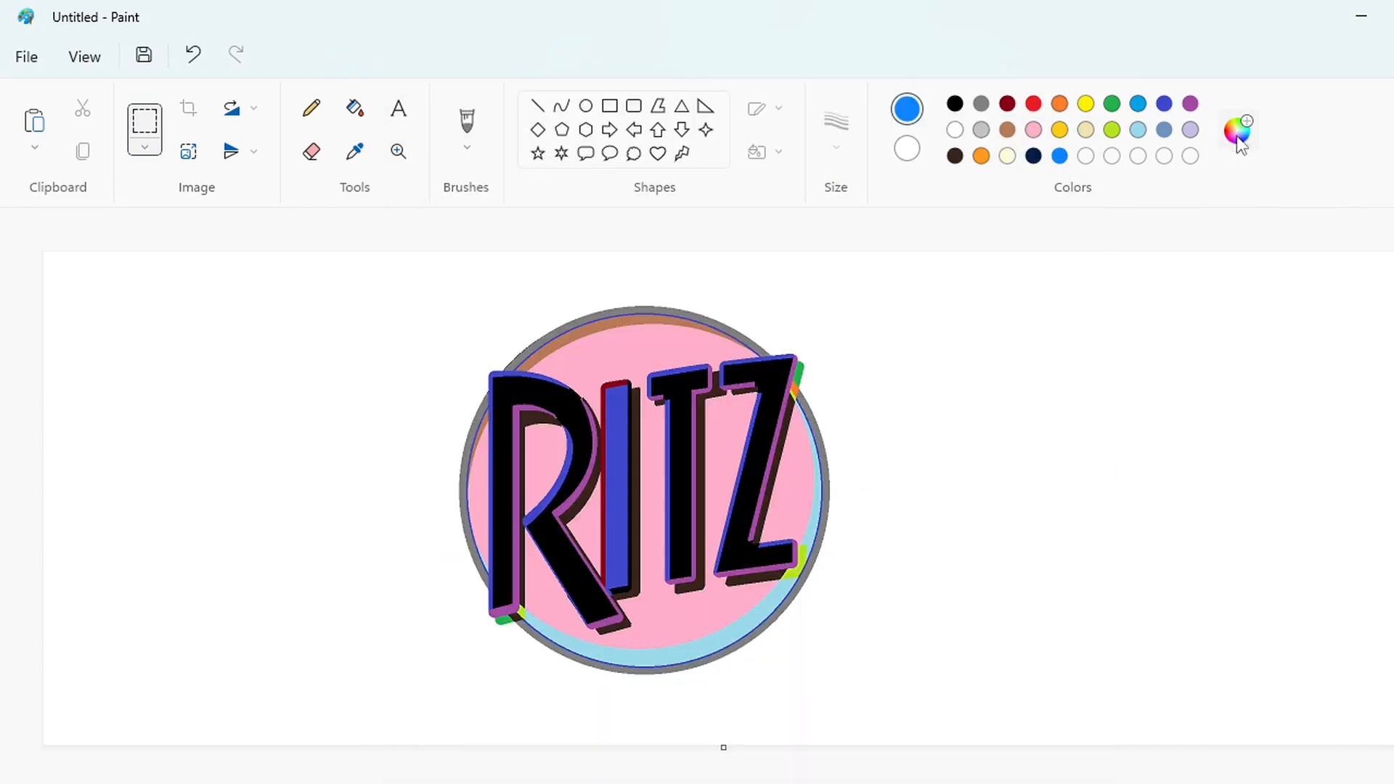
Mix a light sky blue custom color, and reselect the bright blue as the active color.
{"action": "left_click", "coordinate": [1239, 142]}
{"action": "left_click", "coordinate": [598, 214]}
{"action": "left_click", "coordinate": [595, 241]}
{"action": "left_click", "coordinate": [653, 695]}
{"action": "left_click", "coordinate": [1057, 156]}
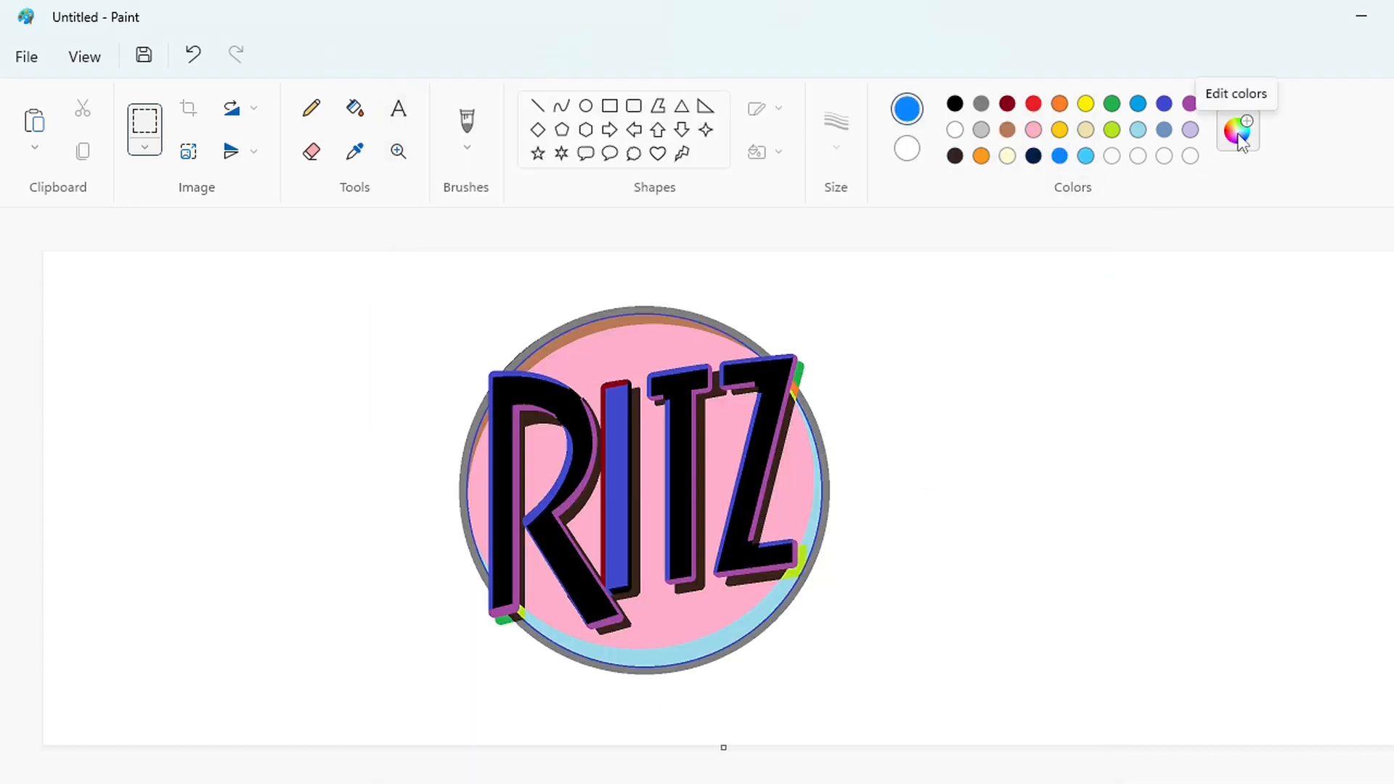
Mix a dark blue custom color (#023991) and a darker orange based on the custom light orange.
{"action": "left_click", "coordinate": [1239, 138]}
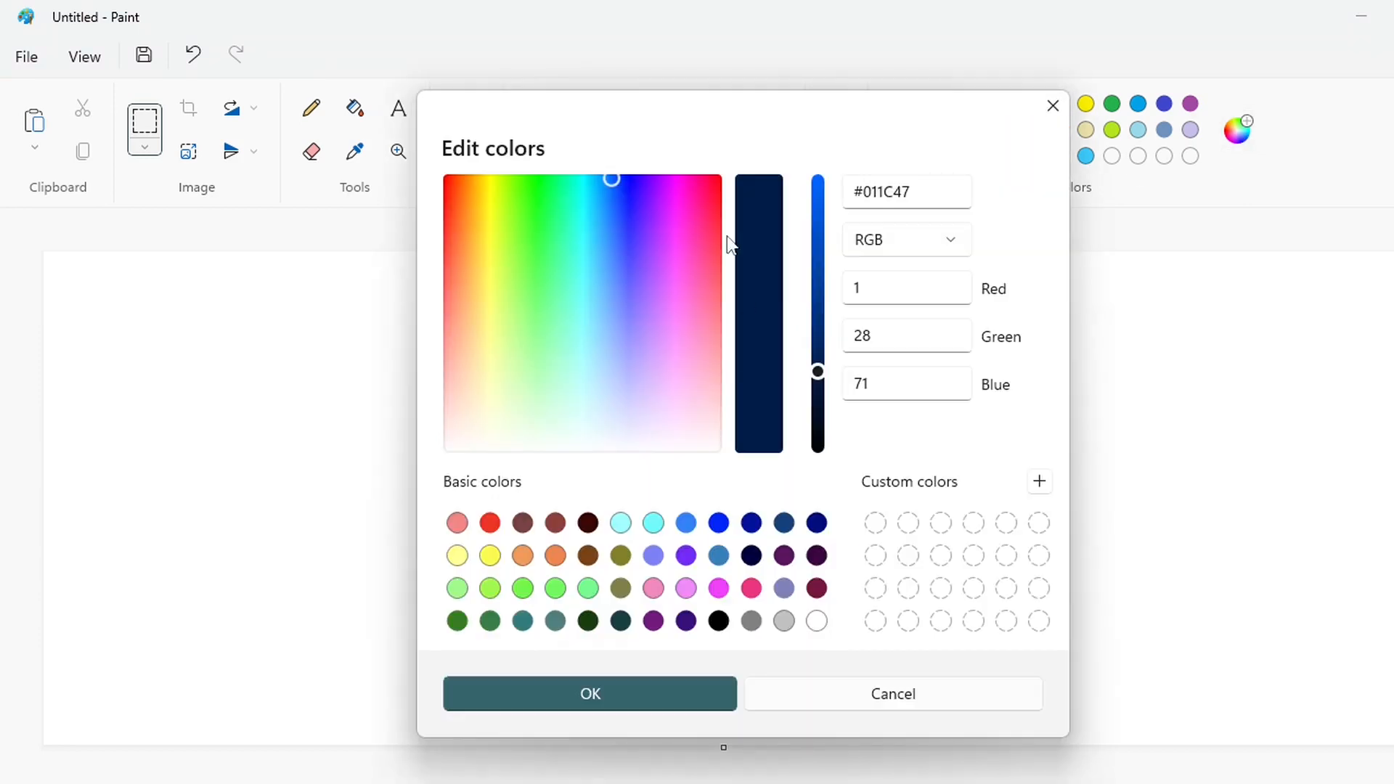
{"action": "left_click_drag", "start_coordinate": [815, 370], "coordinate": [818, 296]}
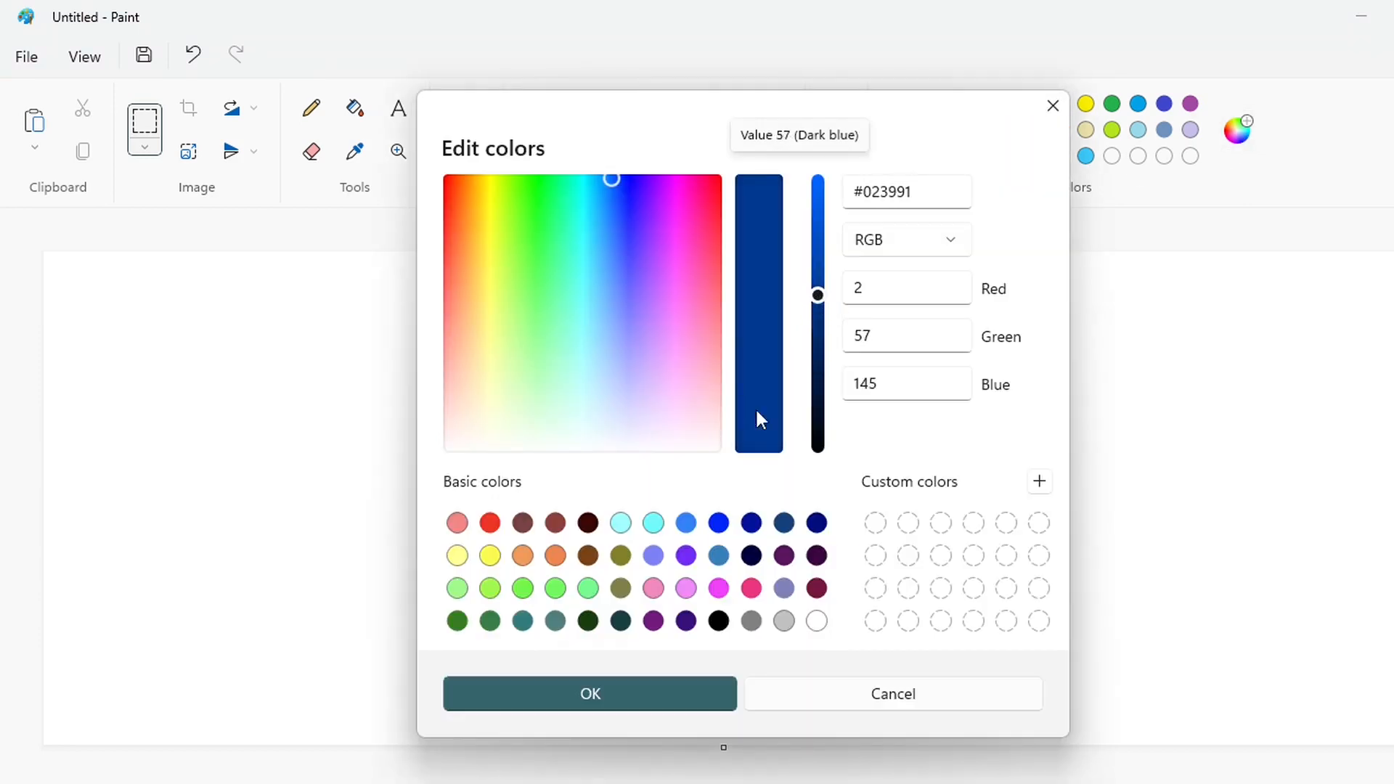
{"action": "left_click", "coordinate": [677, 689]}
{"action": "left_click", "coordinate": [981, 156]}
{"action": "left_click", "coordinate": [1239, 130]}
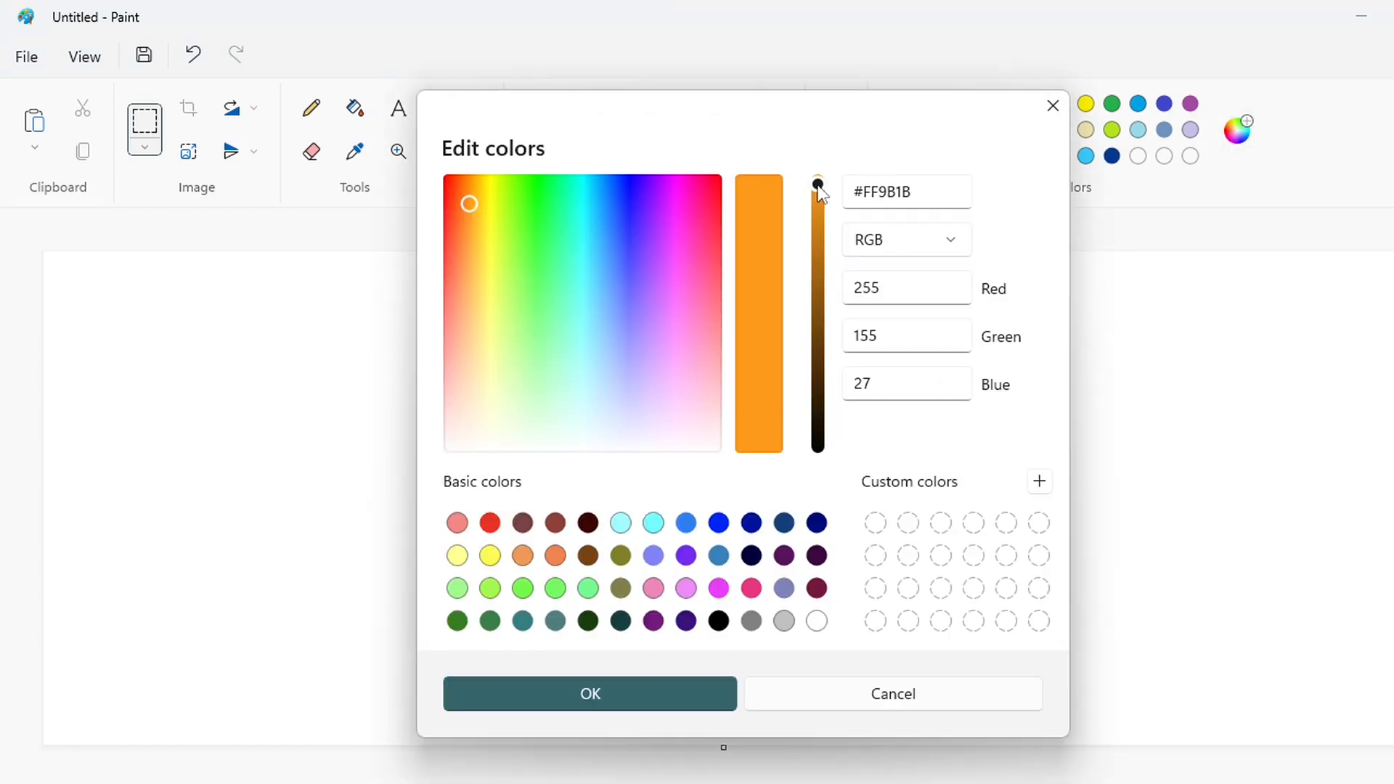
{"action": "left_click_drag", "start_coordinate": [818, 186], "coordinate": [817, 223]}
{"action": "left_click", "coordinate": [637, 689]}
Fill the faces of the letters R, I, T and Z with yellow.
{"action": "left_click", "coordinate": [355, 108]}
{"action": "left_click", "coordinate": [1085, 103]}
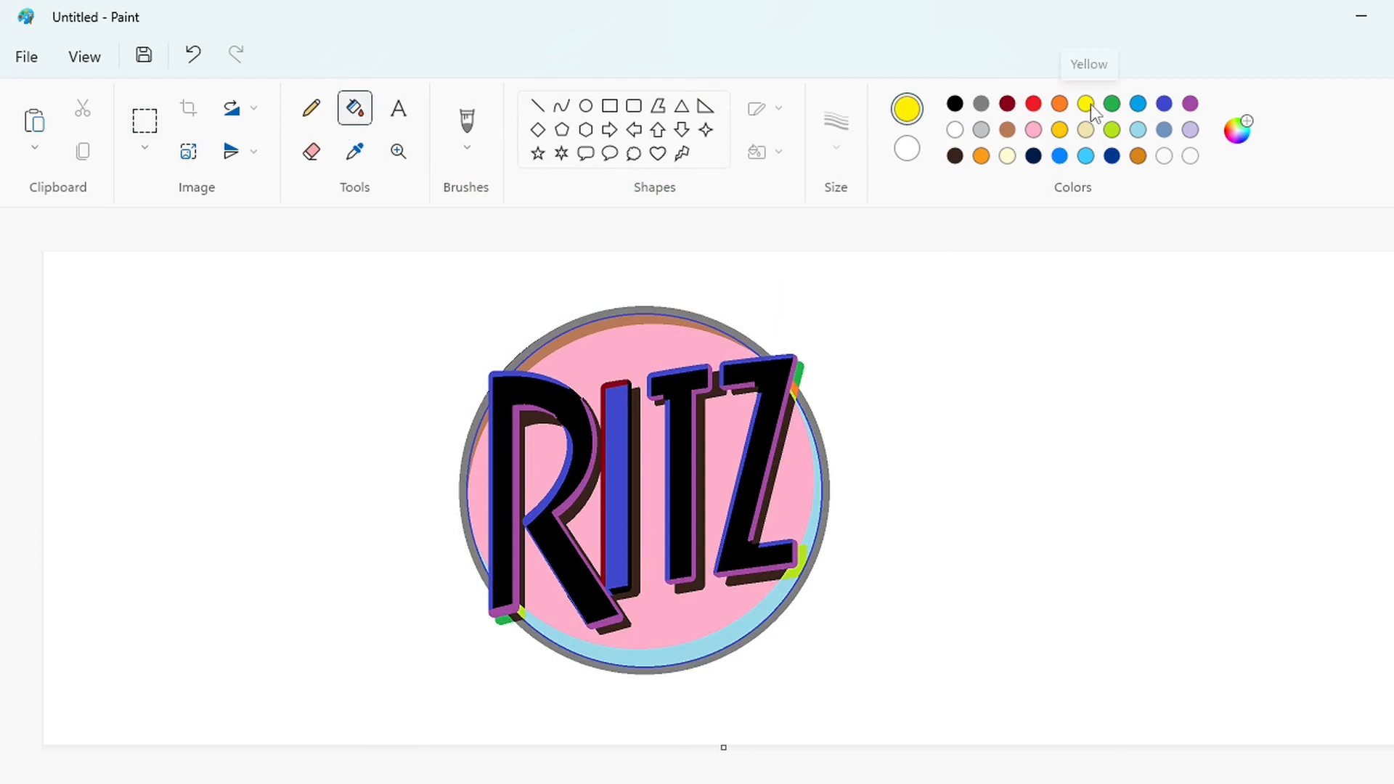
{"action": "left_click", "coordinate": [511, 414]}
{"action": "left_click", "coordinate": [618, 483]}
{"action": "left_click", "coordinate": [680, 479]}
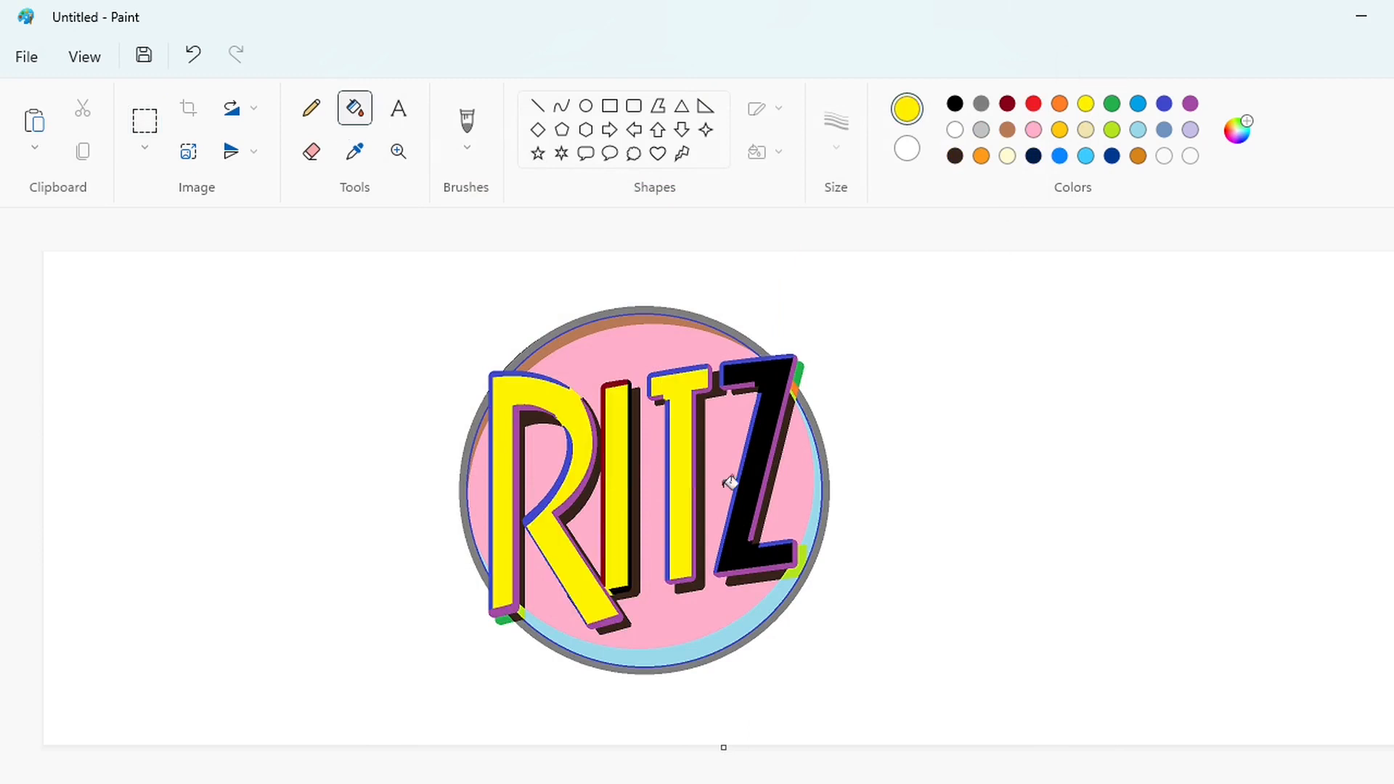
{"action": "left_click", "coordinate": [755, 490]}
Fill the purple lower and right-side edges of all four RITZ letters with the custom light orange.
{"action": "left_click", "coordinate": [980, 156]}
{"action": "left_click", "coordinate": [518, 440]}
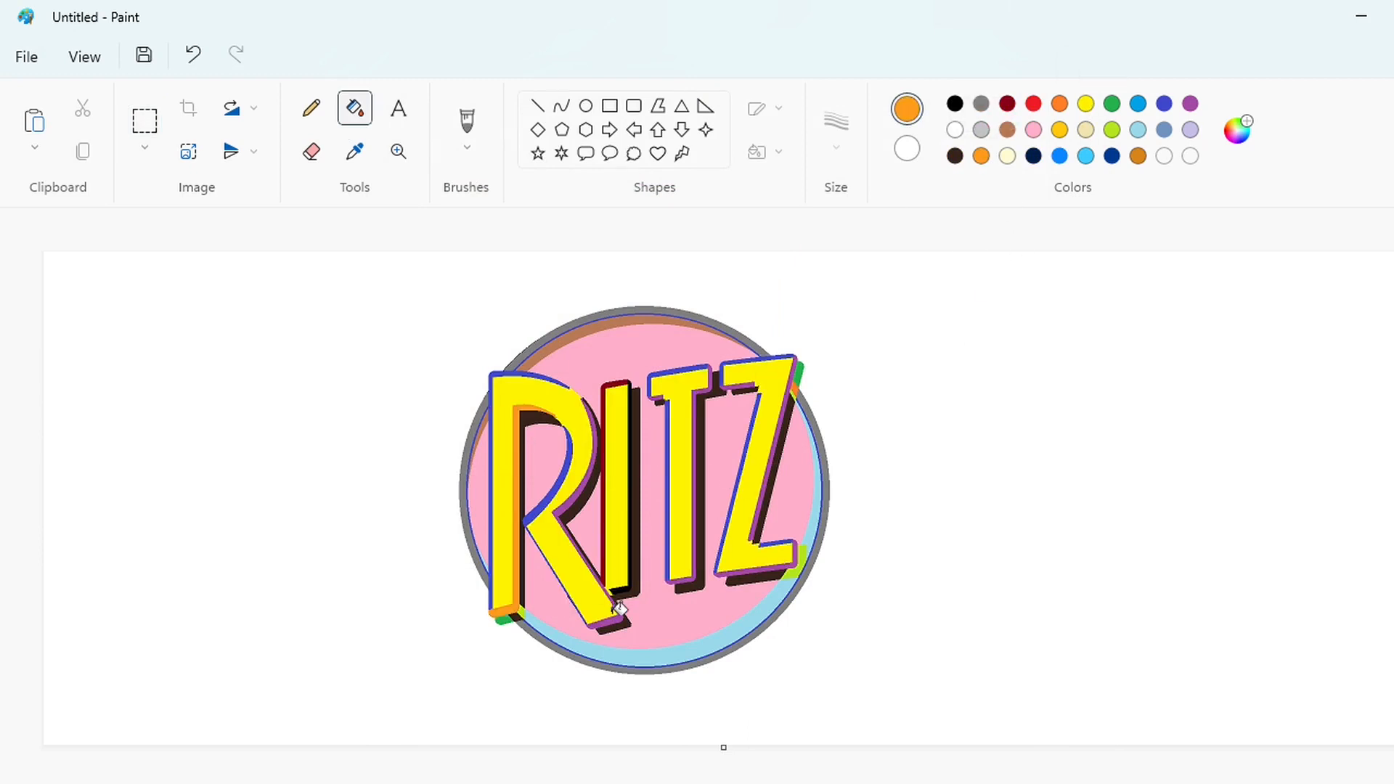
{"action": "left_click", "coordinate": [575, 495]}
{"action": "left_click", "coordinate": [617, 584]}
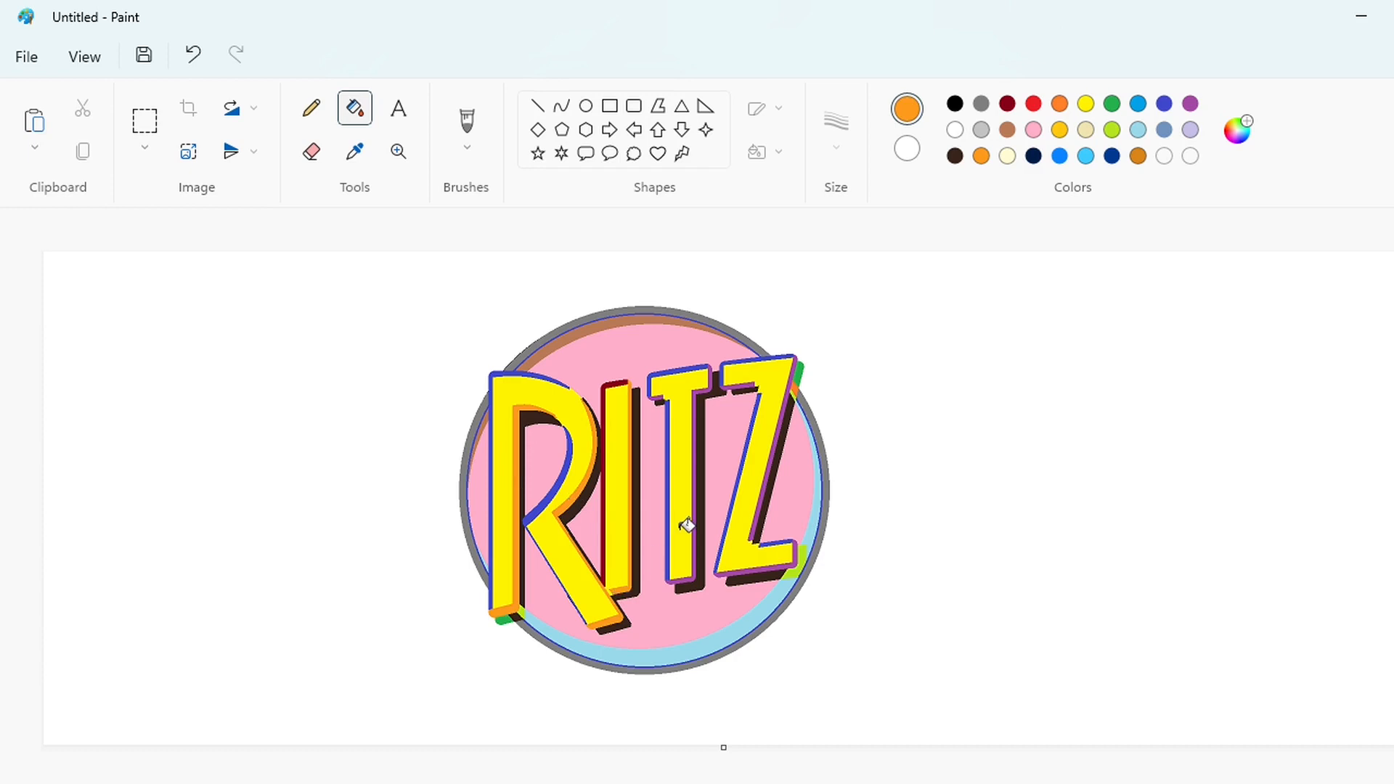
{"action": "left_click", "coordinate": [705, 409]}
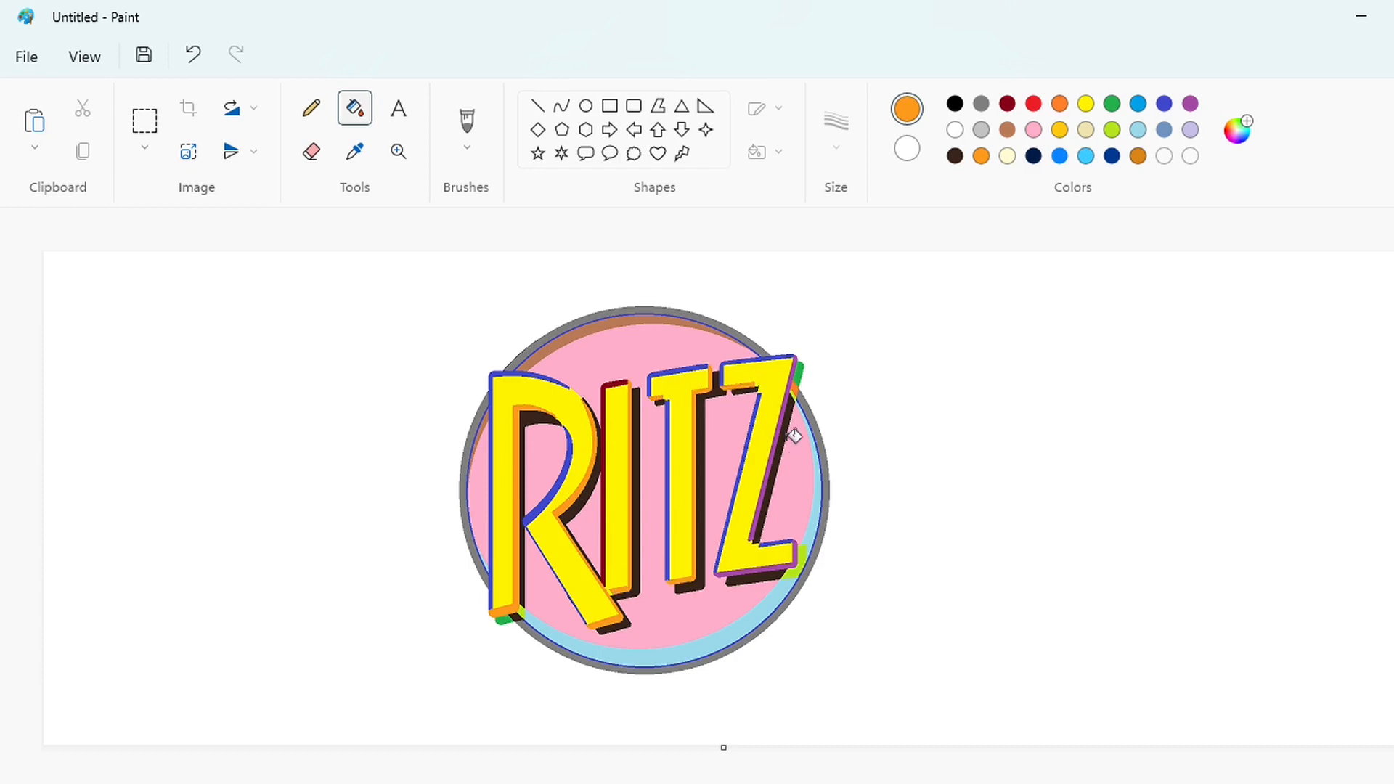
{"action": "left_click", "coordinate": [768, 501]}
{"action": "left_click", "coordinate": [800, 553]}
Fill the left and upper edges of the I and T and the left edge of the Z's diagonal with pale cream.
{"action": "left_click", "coordinate": [1006, 156]}
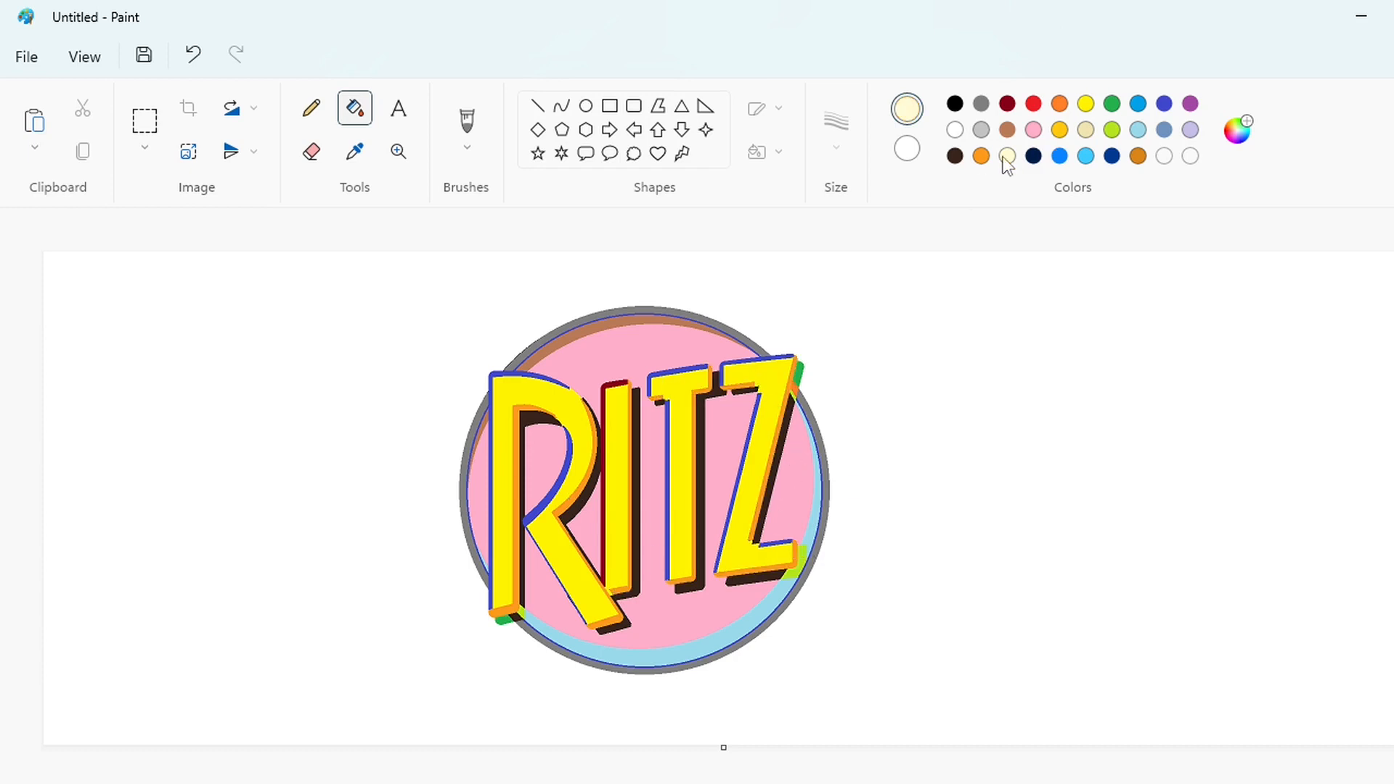
{"action": "left_click", "coordinate": [499, 413]}
{"action": "key", "text": "ctrl+z"}
{"action": "left_click", "coordinate": [607, 534]}
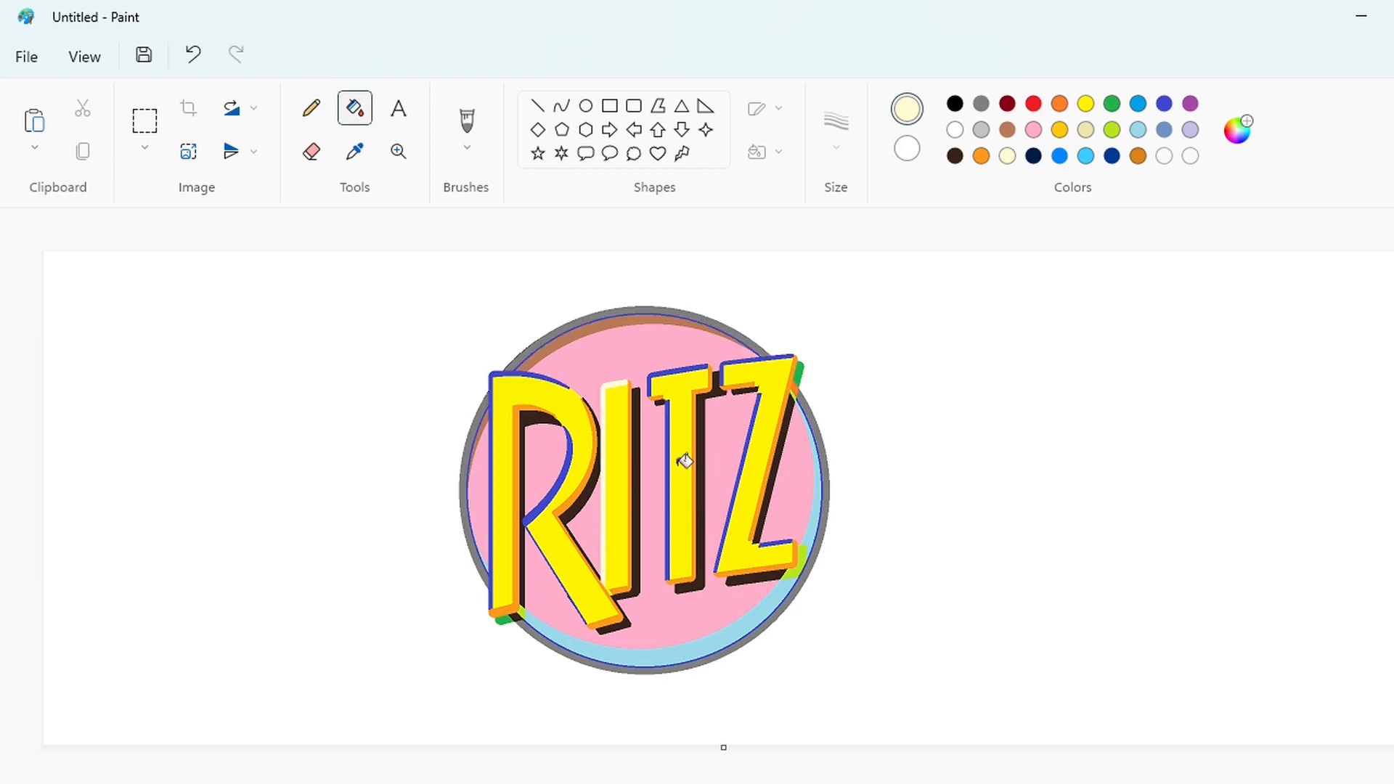
{"action": "left_click", "coordinate": [668, 468]}
{"action": "left_click", "coordinate": [697, 363]}
{"action": "left_click", "coordinate": [750, 439]}
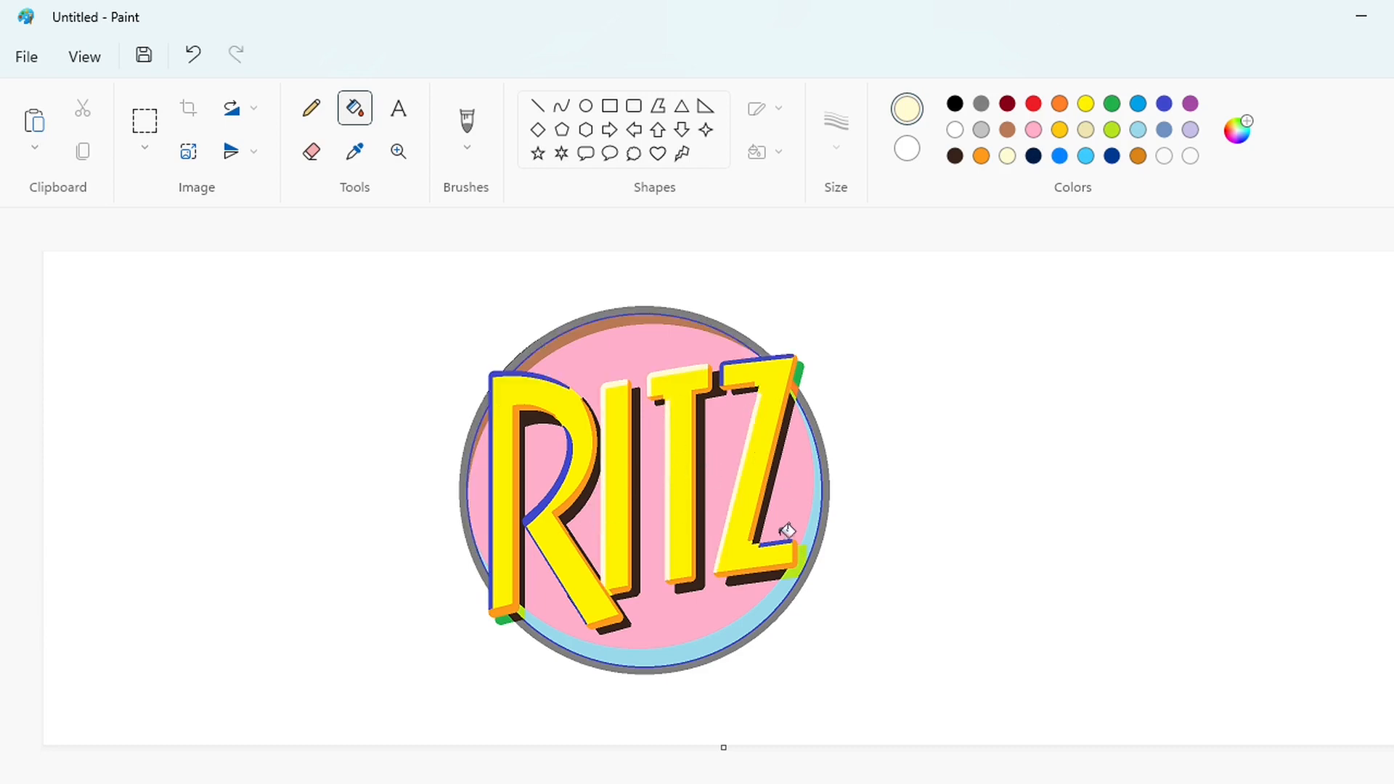
{"action": "left_click", "coordinate": [750, 348]}
{"action": "key", "text": "ctrl+z"}
Fill the connected indigo outer edge of the R, top edge of the Z and thin ring outline with dark red.
{"action": "scroll", "coordinate": [801, 318], "scroll_direction": "up", "scroll_amount": 4}
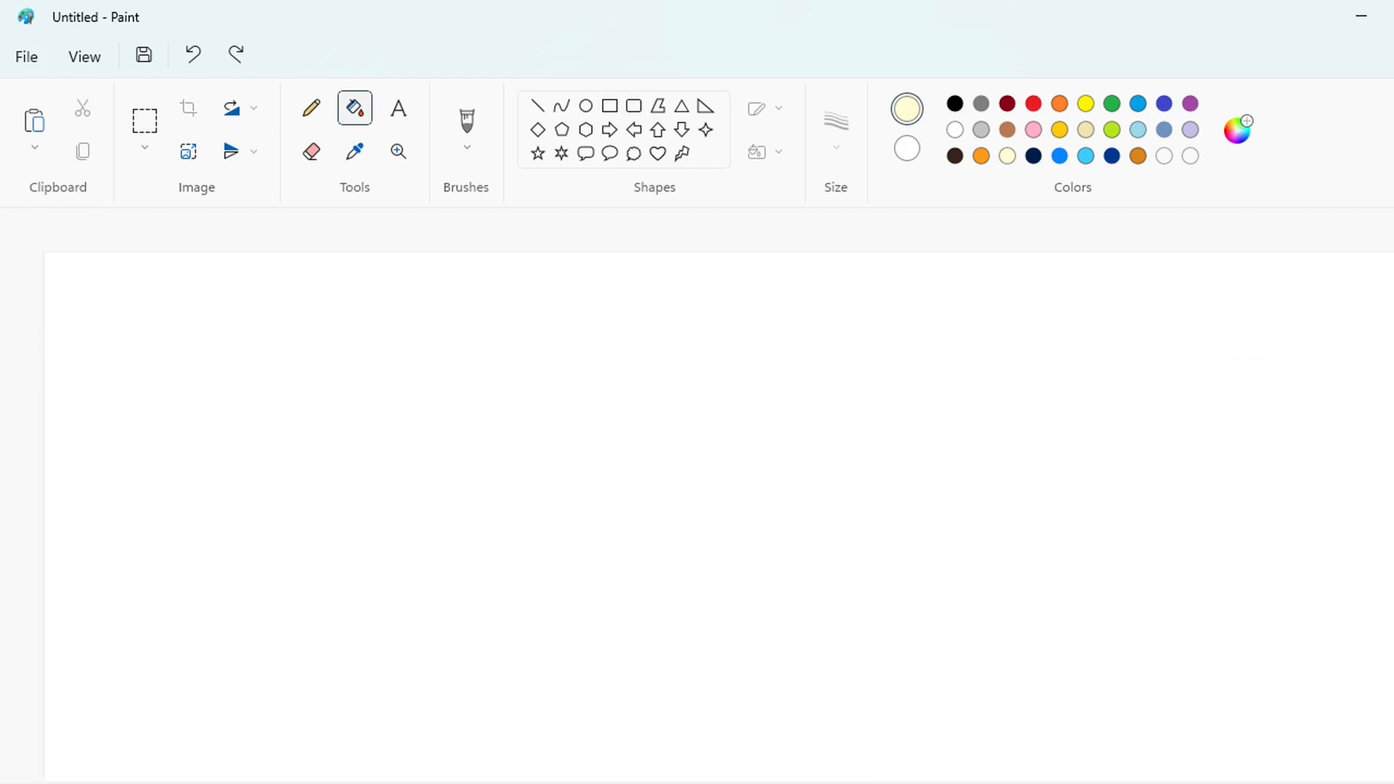
{"action": "left_click", "coordinate": [1007, 104]}
{"action": "scroll", "coordinate": [933, 482], "scroll_direction": "down", "scroll_amount": 5}
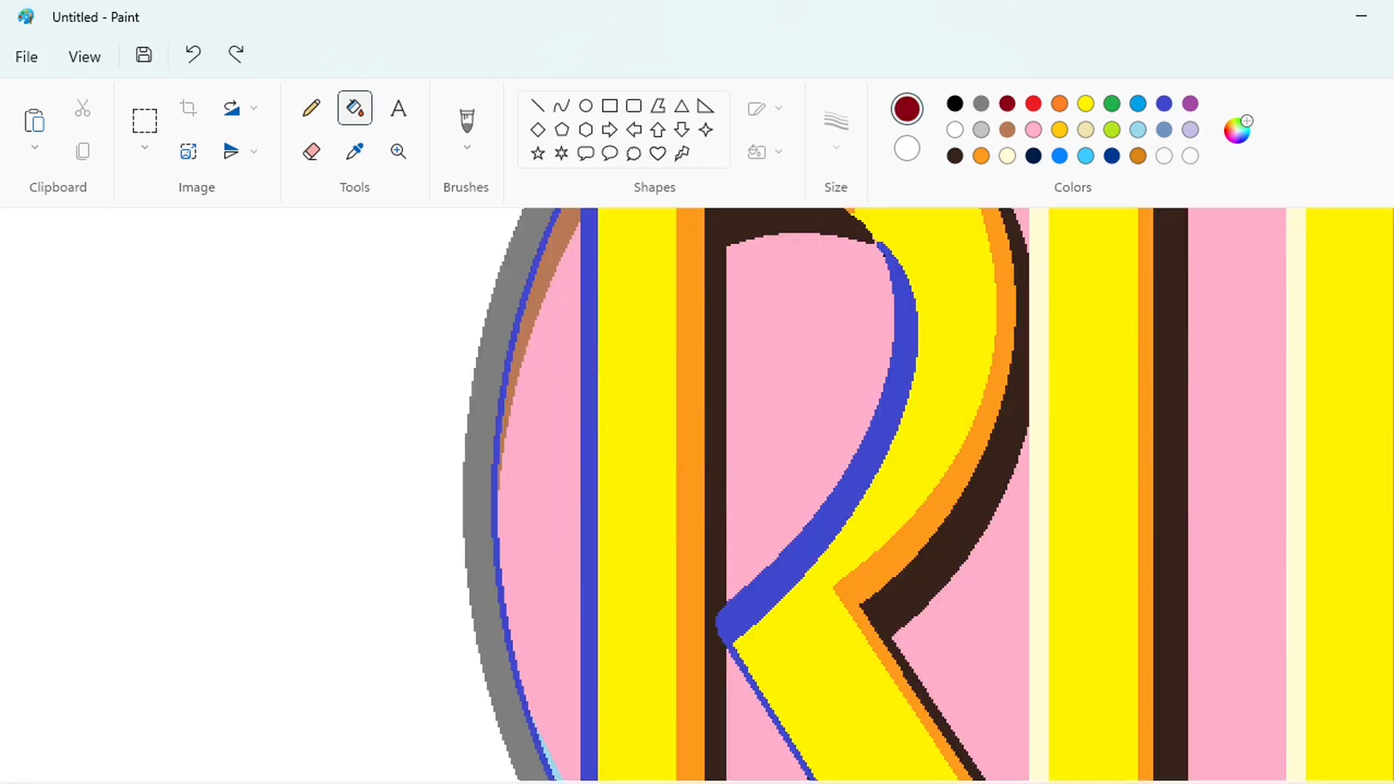
{"action": "scroll", "coordinate": [323, 465], "scroll_direction": "down", "scroll_amount": 3}
{"action": "left_click", "coordinate": [323, 465]}
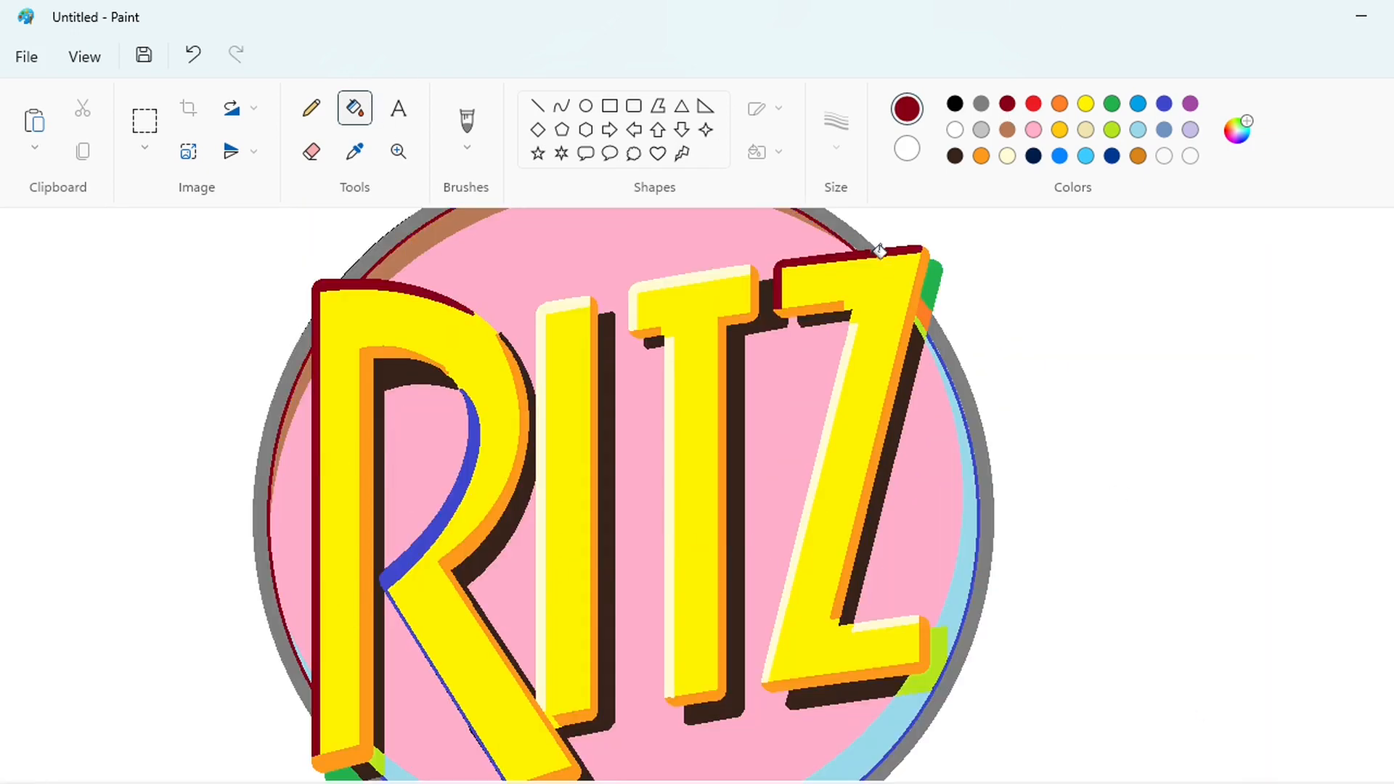
Draw short indigo lines along the R's outer edge where the thin ring outline meets its upper part, to separate the two.
{"action": "scroll", "coordinate": [1262, 676], "scroll_direction": "down", "scroll_amount": 3}
{"action": "scroll", "coordinate": [653, 690], "scroll_direction": "up", "scroll_amount": 4}
{"action": "scroll", "coordinate": [653, 691], "scroll_direction": "right", "scroll_amount": 5}
{"action": "left_click", "coordinate": [1164, 103]}
{"action": "left_click", "coordinate": [537, 106]}
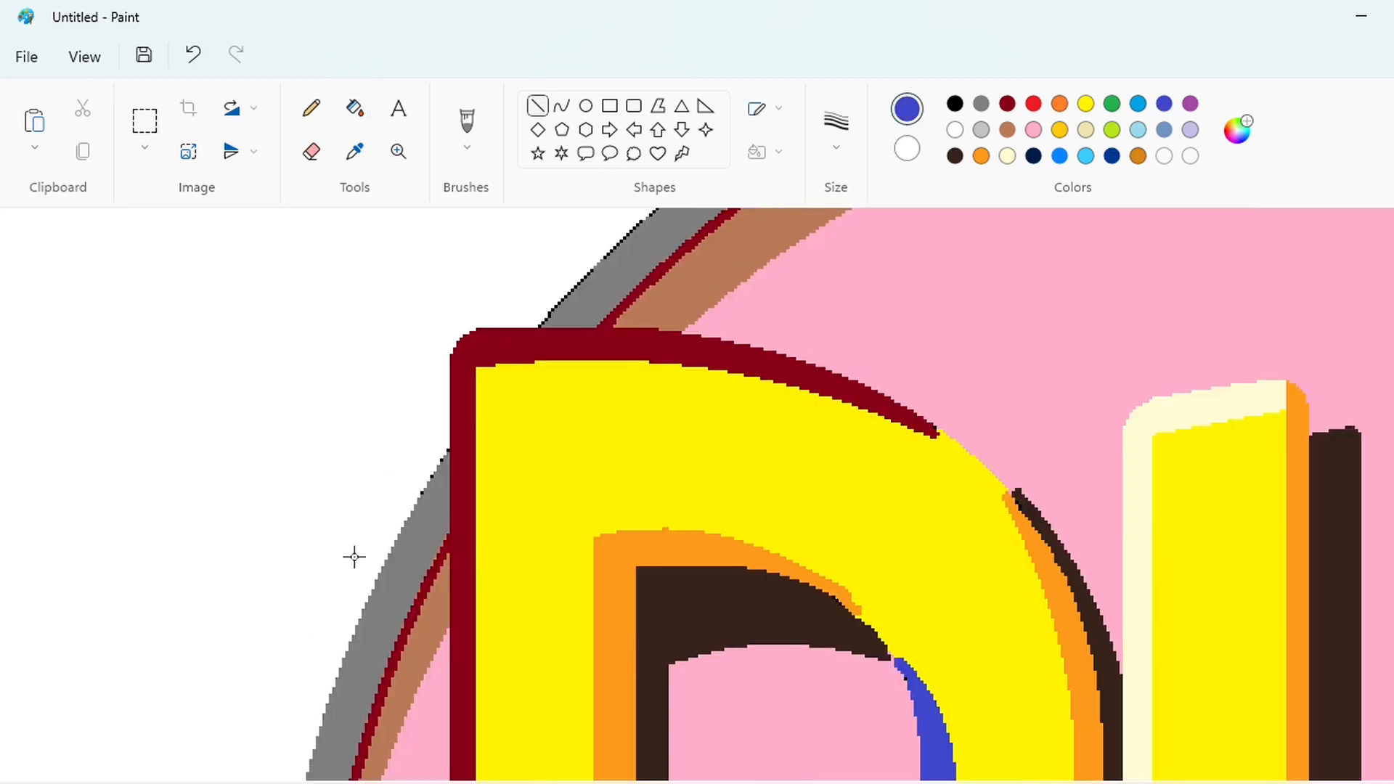
{"action": "left_click_drag", "start_coordinate": [456, 506], "coordinate": [457, 571]}
{"action": "left_click", "coordinate": [836, 123]}
{"action": "left_click", "coordinate": [850, 237]}
{"action": "left_click_drag", "start_coordinate": [585, 333], "coordinate": [621, 332]}
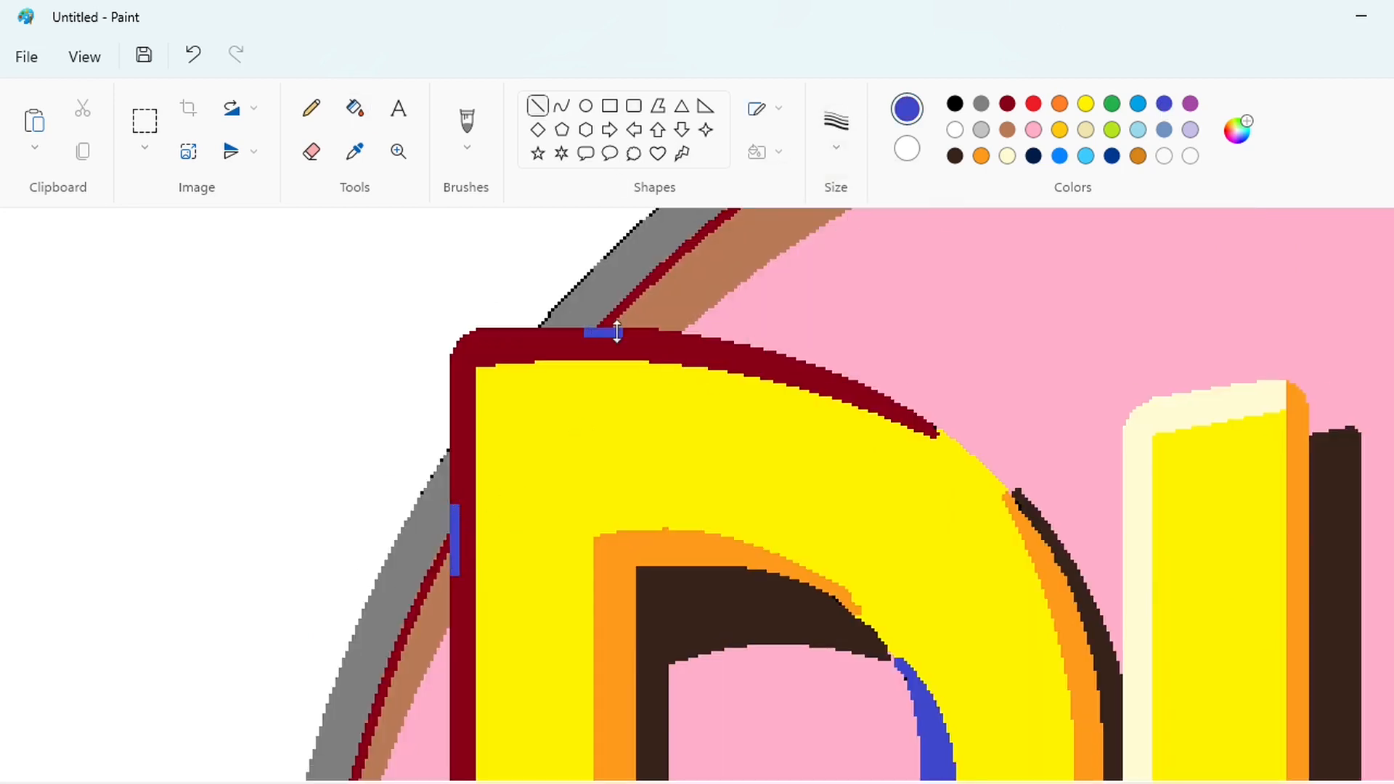
{"action": "left_click", "coordinate": [355, 108]}
{"action": "left_click", "coordinate": [526, 343]}
{"action": "key", "text": "ctrl+z"}
{"action": "left_click", "coordinate": [522, 353]}
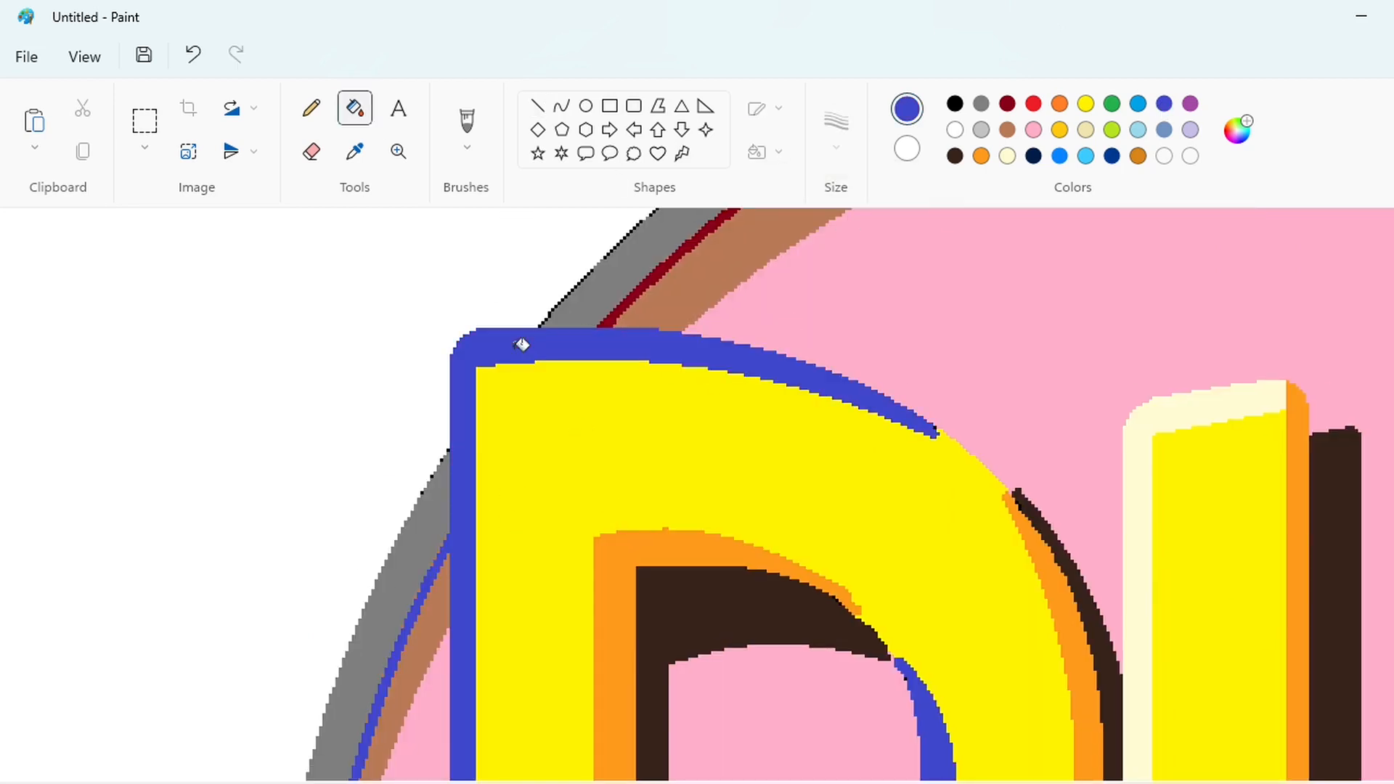
{"action": "key", "text": "ctrl+z"}
Separate the R's stem from the ring outline at the lower junction with an indigo line, and fill the R's outer edge indigo.
{"action": "scroll", "coordinate": [544, 488], "scroll_direction": "down", "scroll_amount": 5}
{"action": "left_click", "coordinate": [537, 106]}
{"action": "left_click_drag", "start_coordinate": [461, 388], "coordinate": [461, 468]}
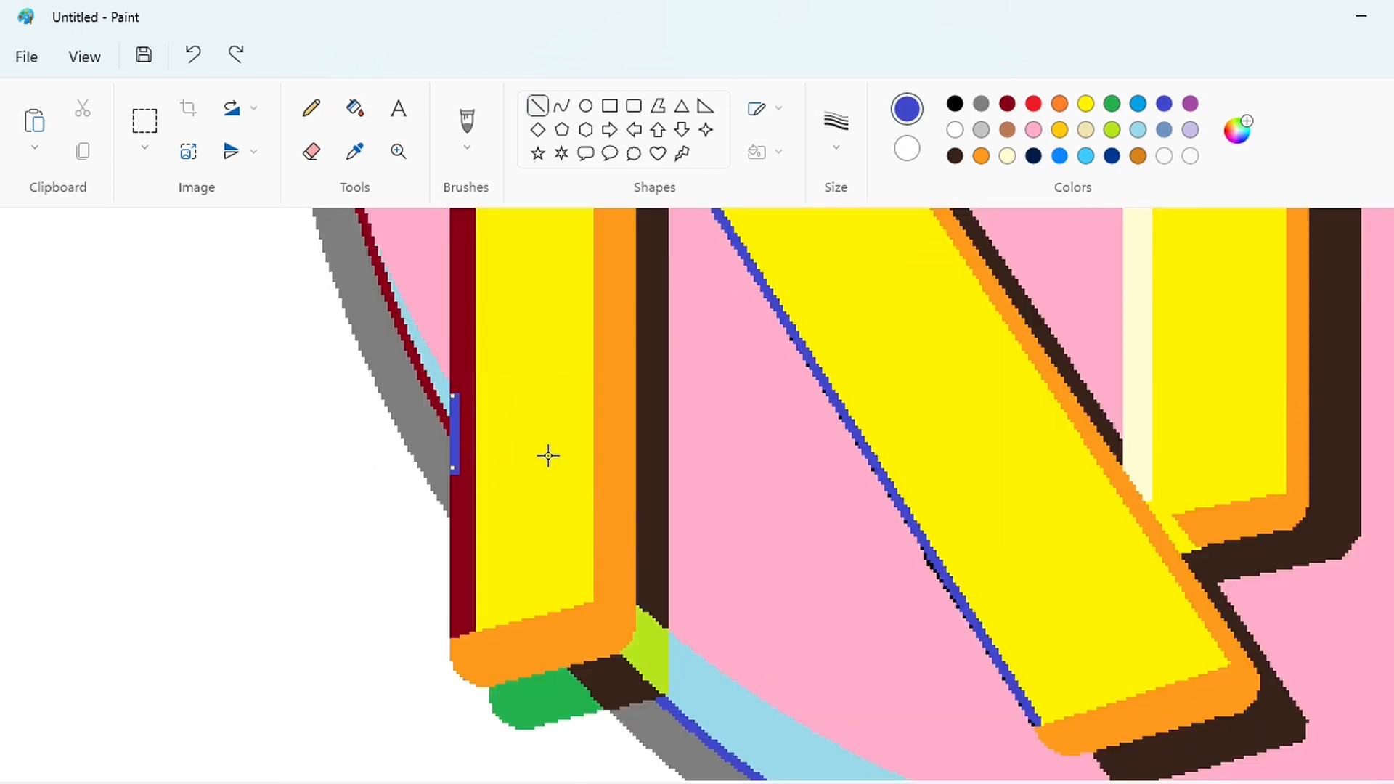
{"action": "left_click", "coordinate": [355, 108]}
{"action": "left_click", "coordinate": [467, 277]}
Separate the Z's top edge from the thin ring outline with a short indigo line, and fill that edge indigo.
{"action": "scroll", "coordinate": [790, 715], "scroll_direction": "up", "scroll_amount": 5}
{"action": "scroll", "coordinate": [882, 715], "scroll_direction": "right", "scroll_amount": 8}
{"action": "left_click", "coordinate": [537, 106]}
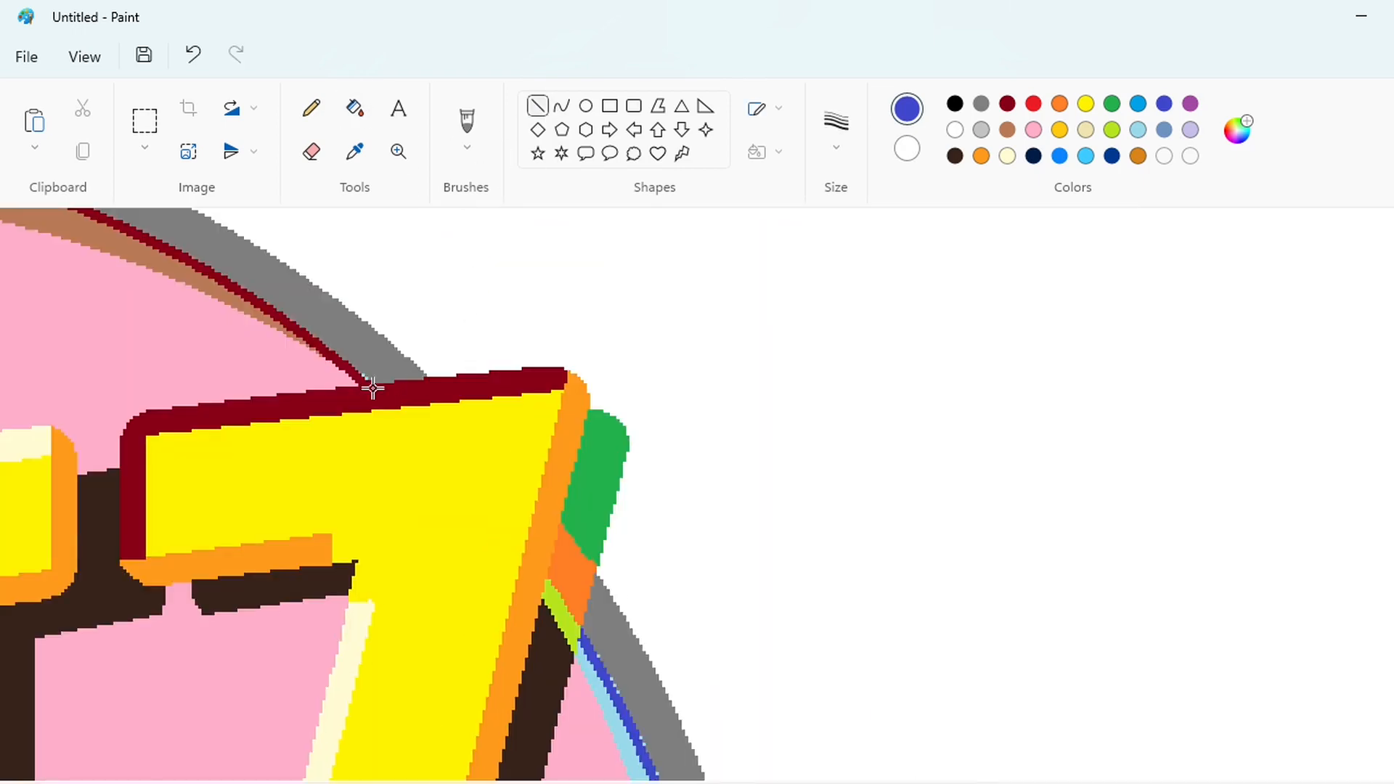
{"action": "left_click_drag", "start_coordinate": [374, 390], "coordinate": [357, 389]}
{"action": "left_click", "coordinate": [355, 108]}
{"action": "left_click", "coordinate": [435, 390]}
Fill the Z's top edge and the R's outer and inner indigo edges with pale cream.
{"action": "scroll", "coordinate": [436, 494], "scroll_direction": "down", "scroll_amount": 5}
{"action": "scroll", "coordinate": [682, 262], "scroll_direction": "down", "scroll_amount": 5}
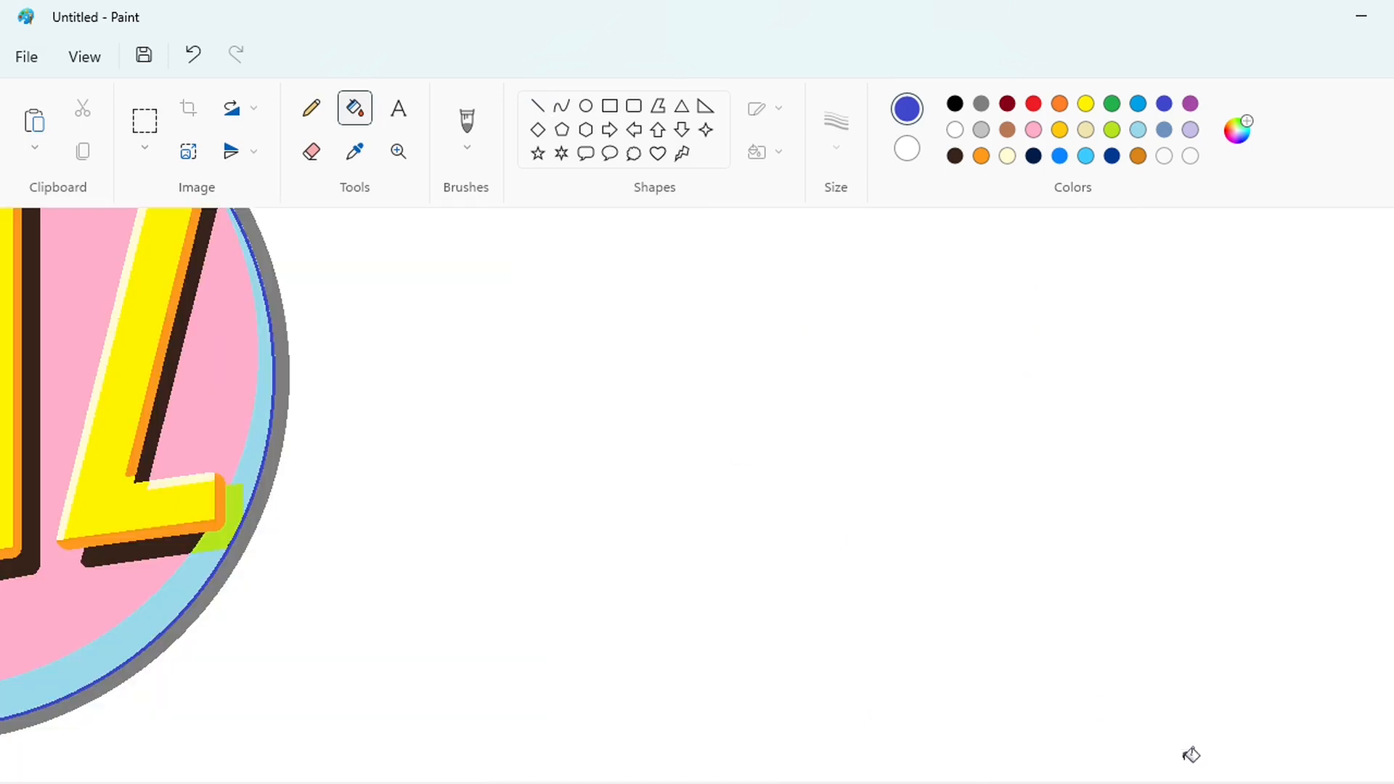
{"action": "left_click", "coordinate": [1007, 156]}
{"action": "left_click", "coordinate": [728, 361]}
{"action": "key", "text": "ctrl+z"}
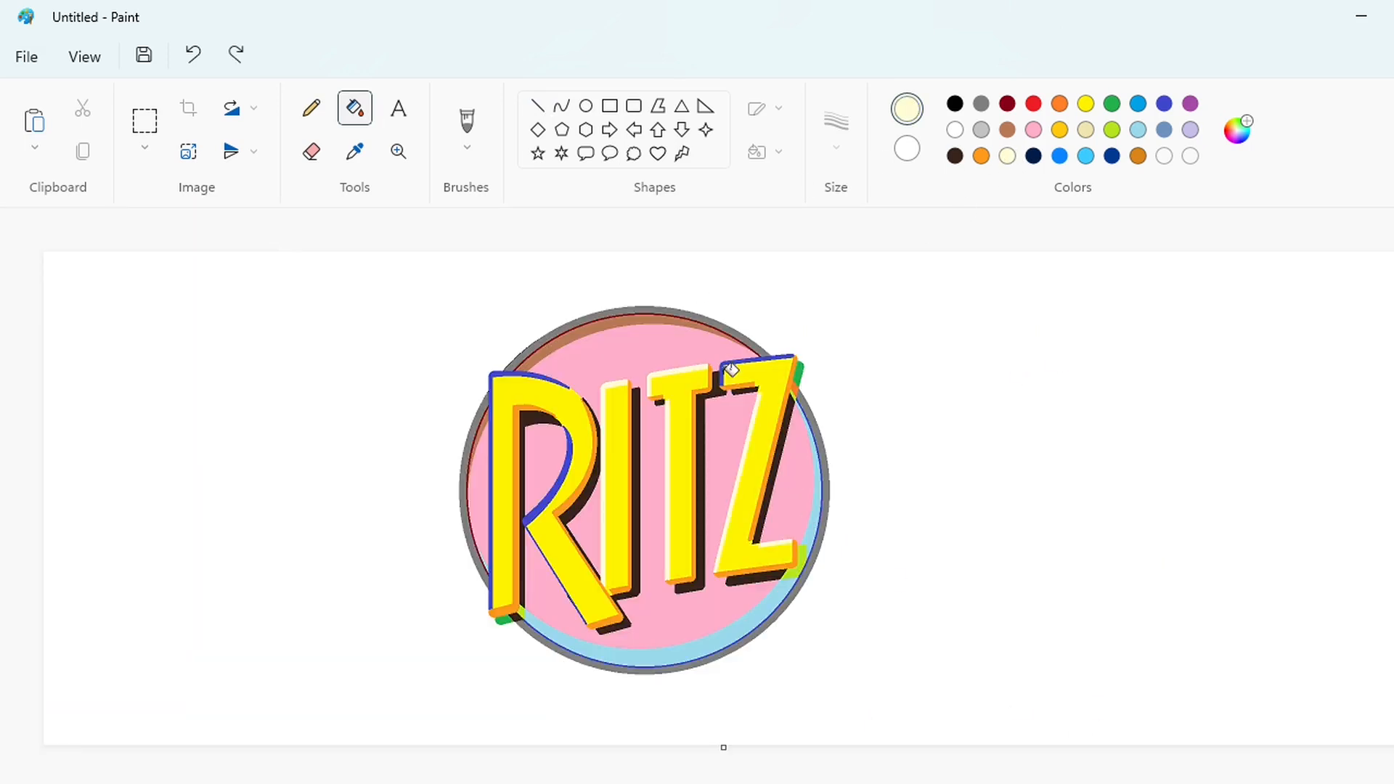
{"action": "scroll", "coordinate": [731, 370], "scroll_direction": "up", "scroll_amount": 3}
{"action": "left_click", "coordinate": [949, 501]}
{"action": "left_click", "coordinate": [566, 496]}
{"action": "scroll", "coordinate": [595, 464], "scroll_direction": "down", "scroll_amount": 3}
{"action": "left_click", "coordinate": [625, 433]}
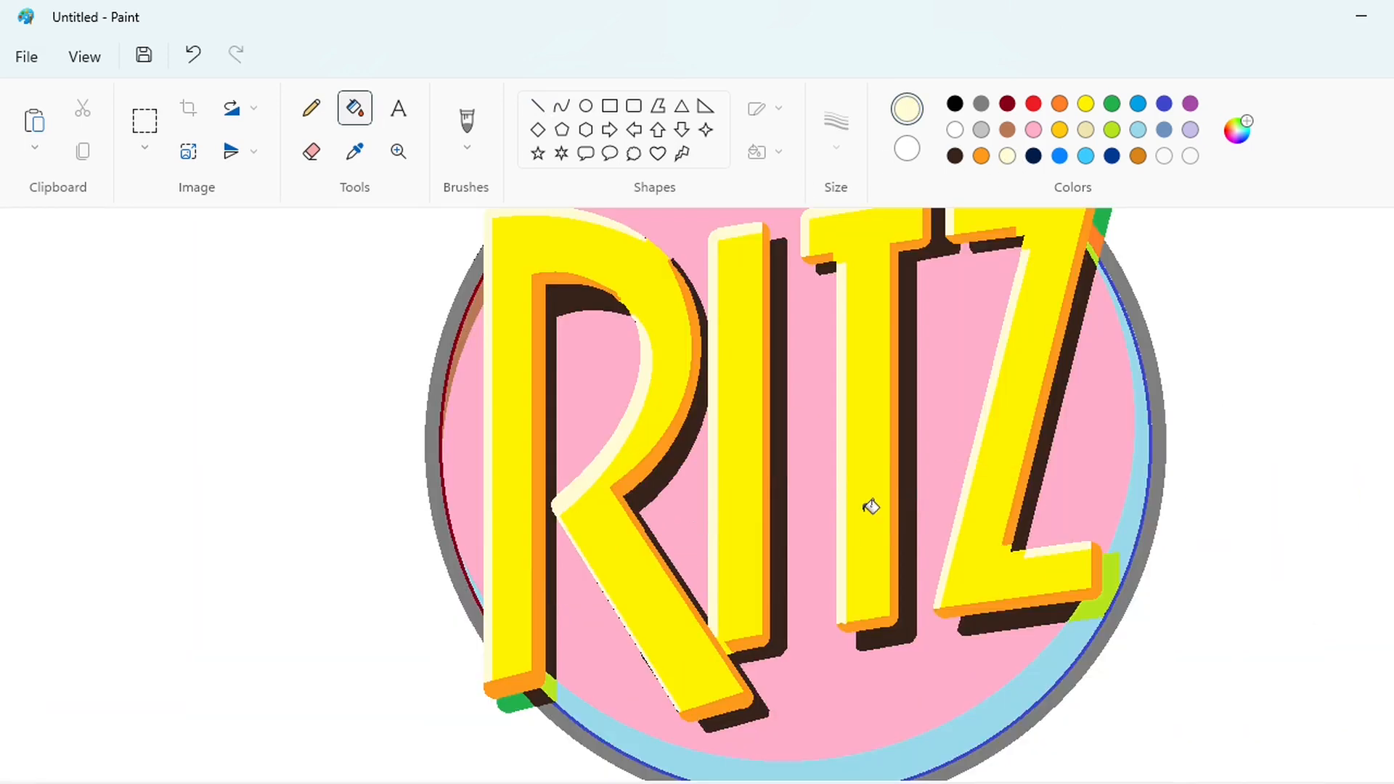
Fill the dark brown drop shadows of the R, I, T and Z with dark navy.
{"action": "left_click", "coordinate": [1033, 155]}
{"action": "left_click", "coordinate": [660, 473]}
{"action": "left_click", "coordinate": [554, 404]}
{"action": "left_click", "coordinate": [785, 636]}
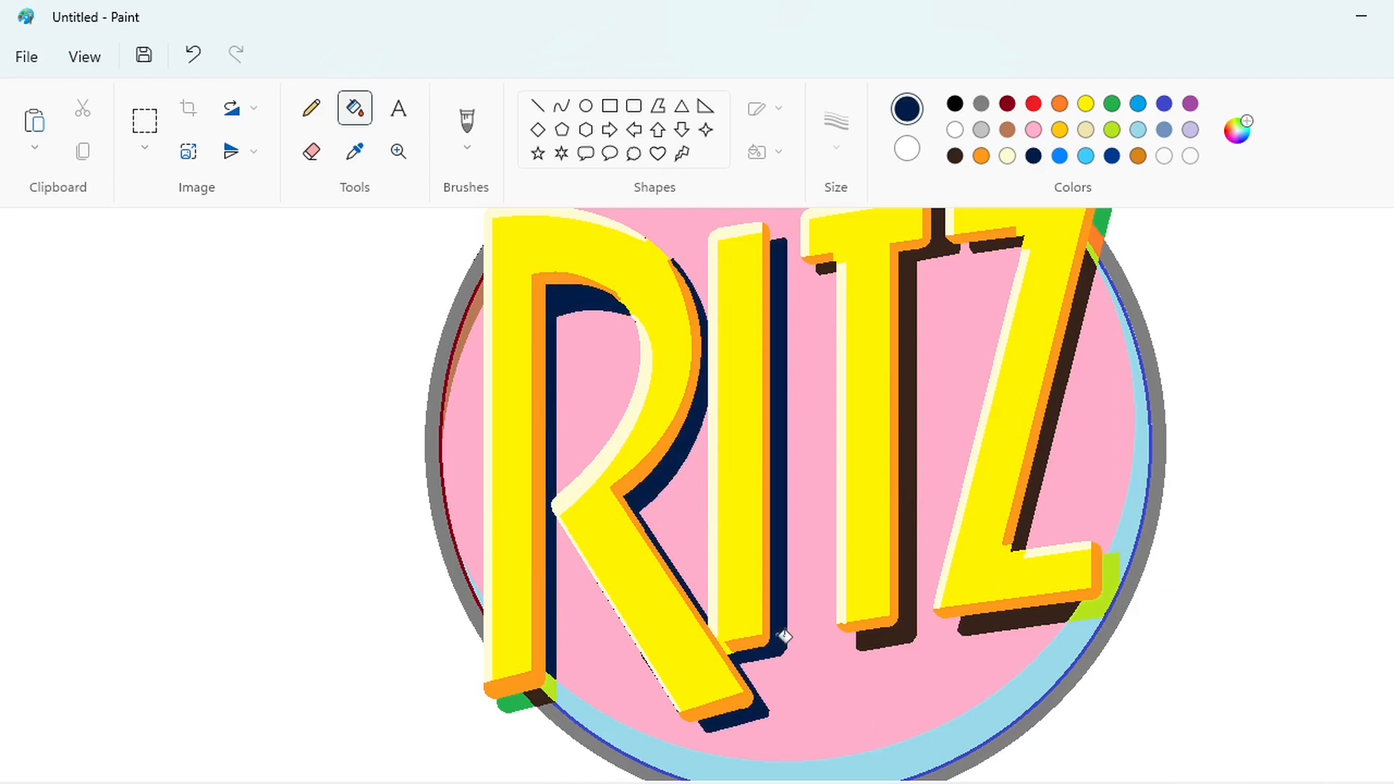
{"action": "left_click", "coordinate": [907, 629]}
{"action": "scroll", "coordinate": [1011, 619], "scroll_direction": "up", "scroll_amount": 2}
{"action": "left_click", "coordinate": [1053, 572]}
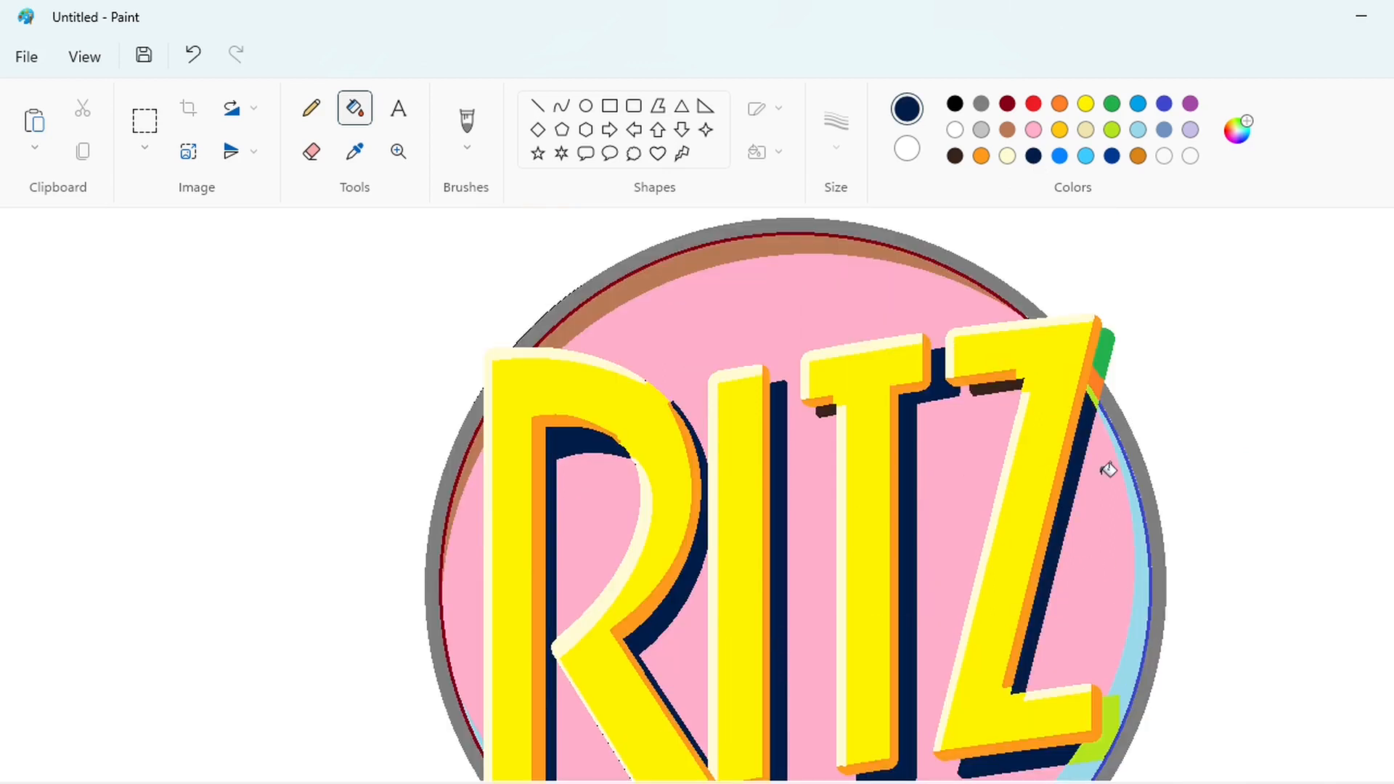
Mix a medium blue custom color and fill the pink badge background around and between the letters with it.
{"action": "left_click", "coordinate": [1085, 155]}
{"action": "left_click", "coordinate": [811, 298]}
{"action": "left_click", "coordinate": [1237, 129]}
{"action": "left_click_drag", "start_coordinate": [593, 240], "coordinate": [607, 241]}
{"action": "left_click", "coordinate": [589, 693]}
{"action": "scroll", "coordinate": [937, 520], "scroll_direction": "down", "scroll_amount": 4}
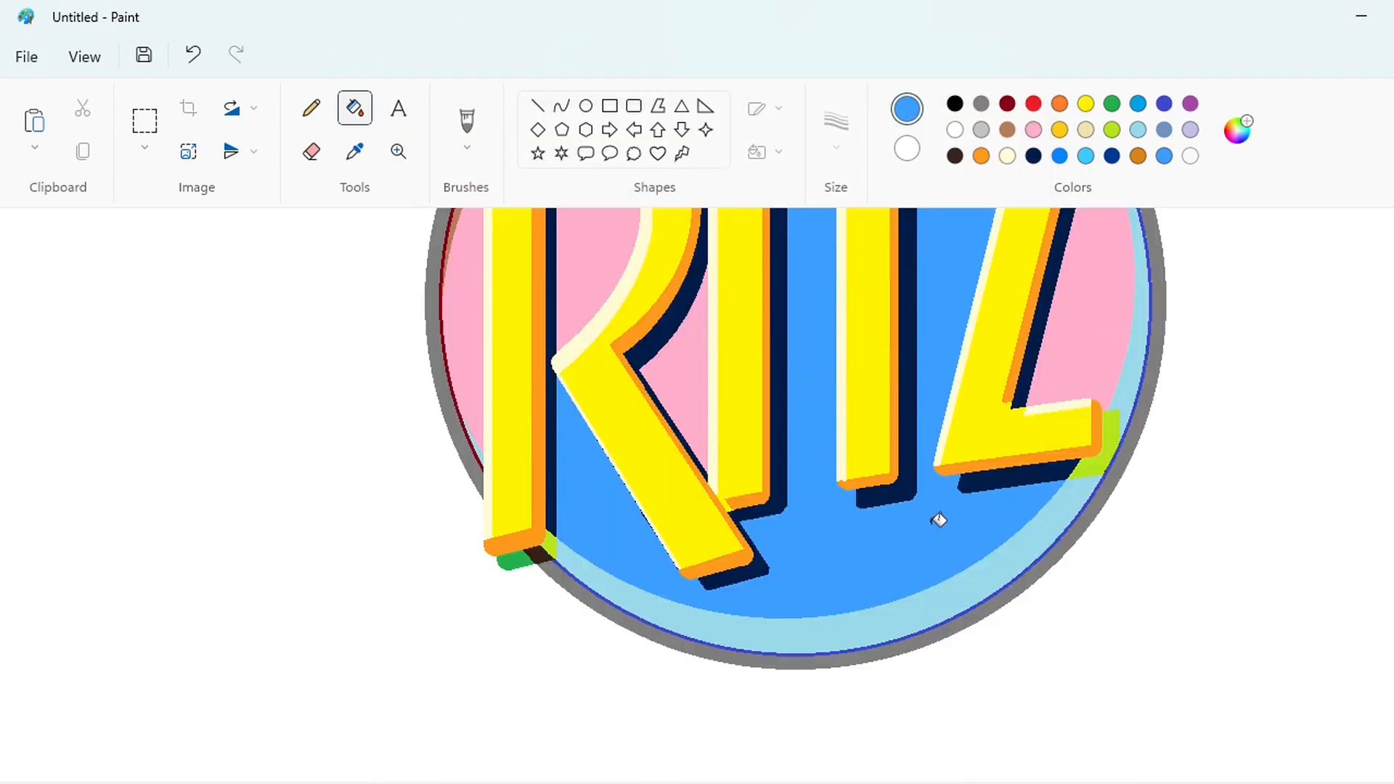
{"action": "scroll", "coordinate": [937, 520], "scroll_direction": "up", "scroll_amount": 2}
{"action": "left_click", "coordinate": [682, 530]}
{"action": "left_click", "coordinate": [1090, 457]}
Mix a slightly lighter dark navy and fill the light turquoise crescent along the badge's lower-right side with it.
{"action": "left_click", "coordinate": [1033, 155]}
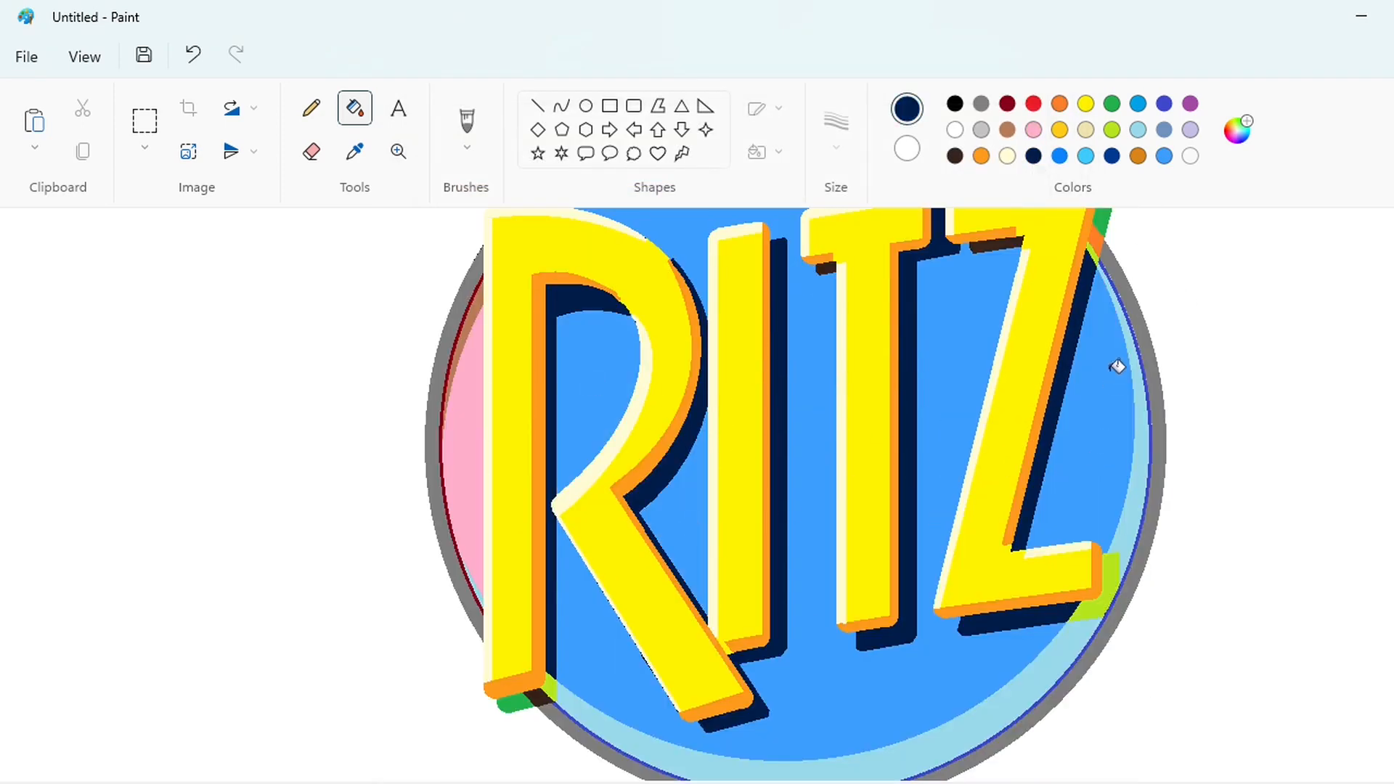
{"action": "left_click", "coordinate": [1238, 130]}
{"action": "left_click_drag", "start_coordinate": [815, 368], "coordinate": [815, 363]}
{"action": "left_click", "coordinate": [673, 686]}
{"action": "scroll", "coordinate": [979, 583], "scroll_direction": "down", "scroll_amount": 2}
{"action": "left_click", "coordinate": [978, 583]}
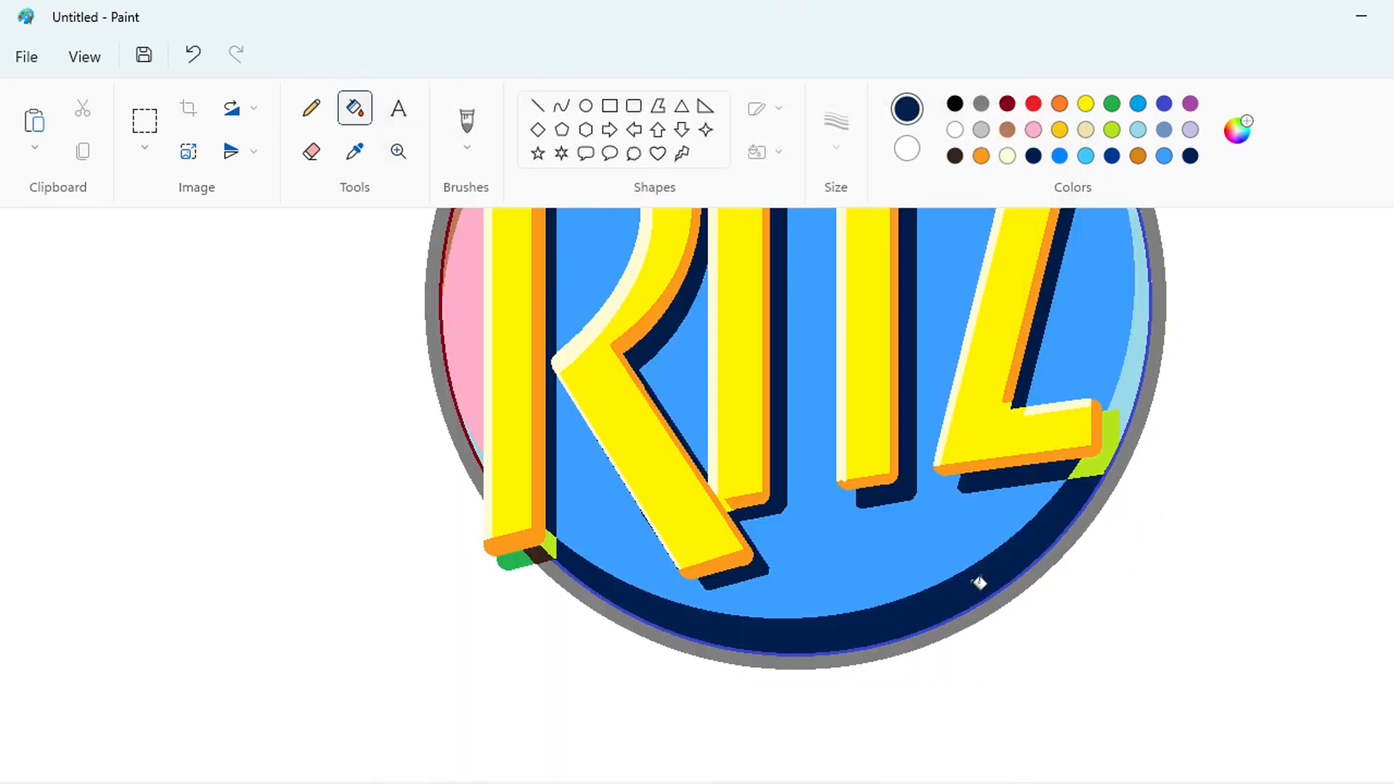
{"action": "left_click", "coordinate": [1147, 425]}
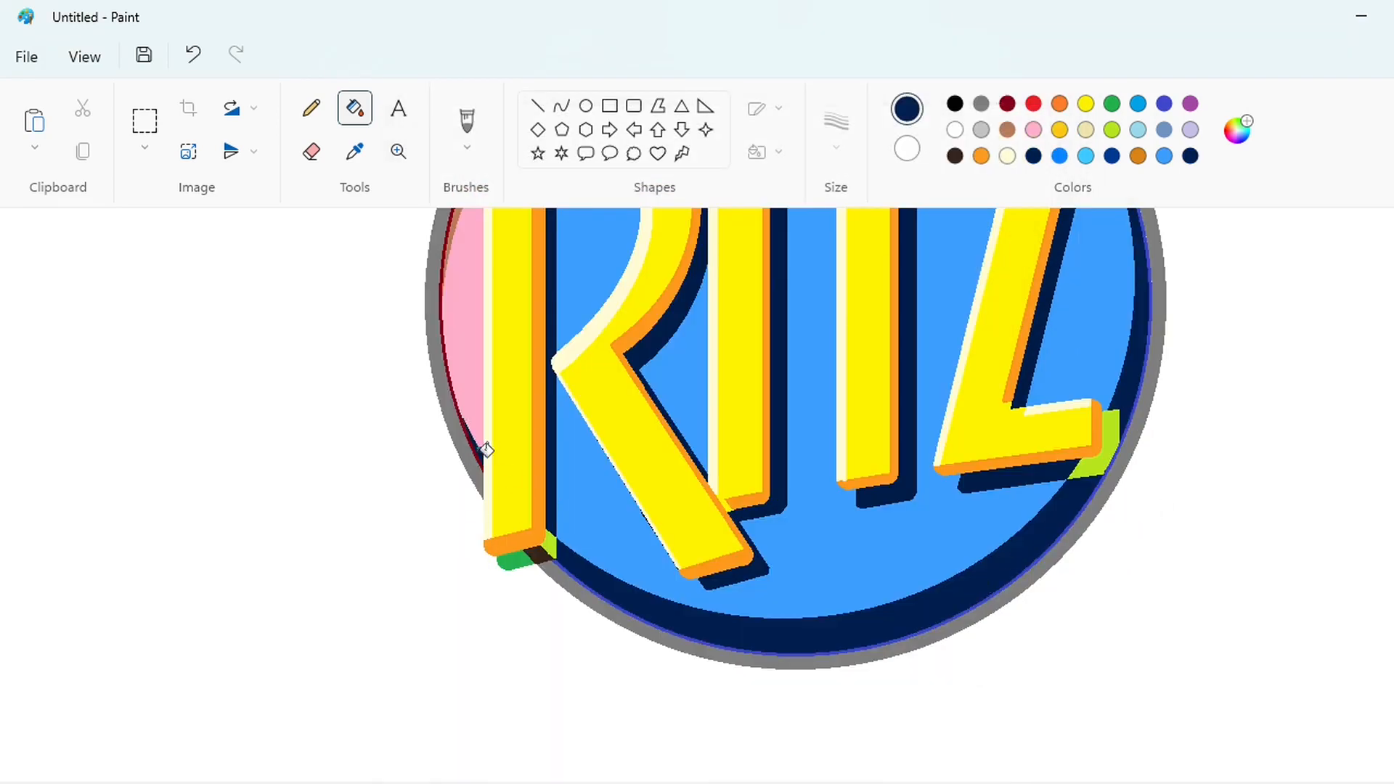
Fill the brown crescent along the badge's upper-left side with light sky blue.
{"action": "scroll", "coordinate": [487, 450], "scroll_direction": "up", "scroll_amount": 3}
{"action": "left_click", "coordinate": [1087, 156]}
{"action": "left_click", "coordinate": [918, 265]}
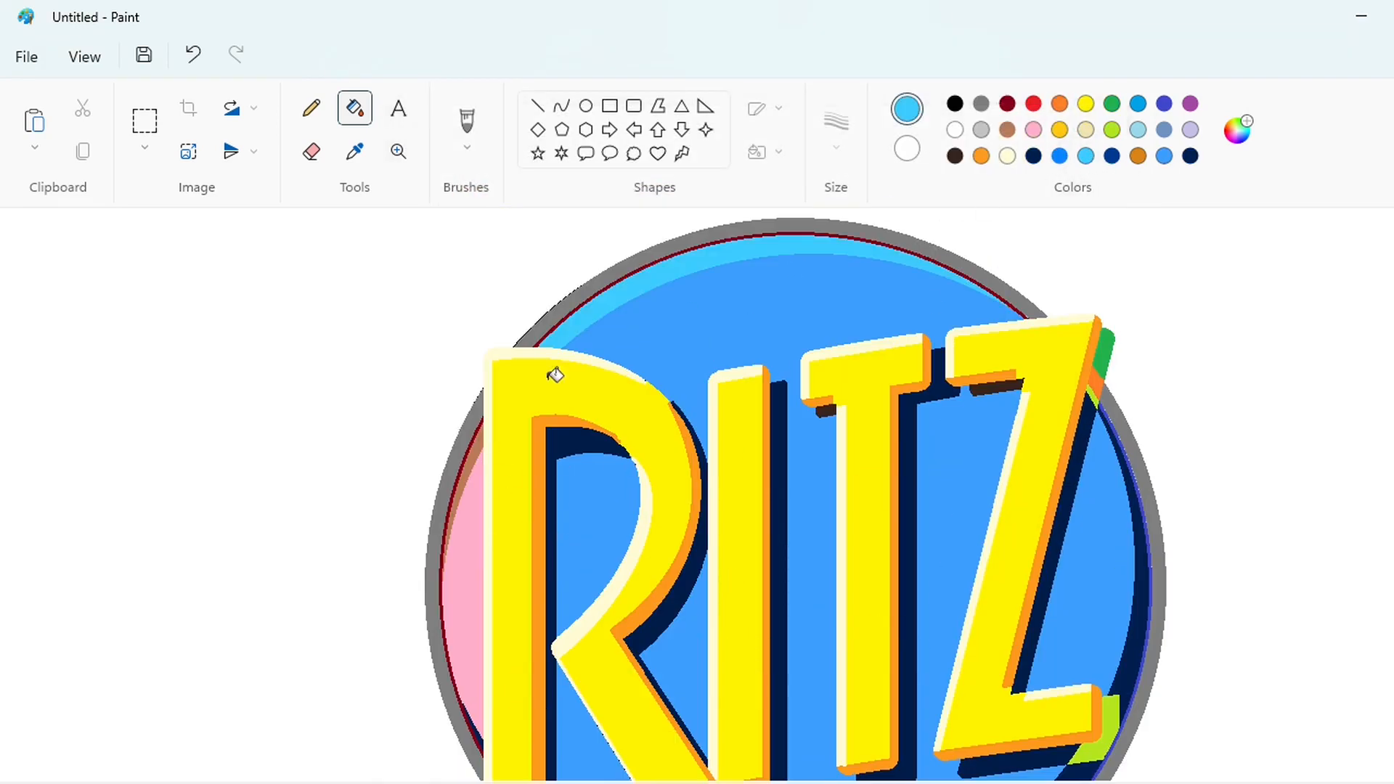
{"action": "left_click", "coordinate": [472, 445]}
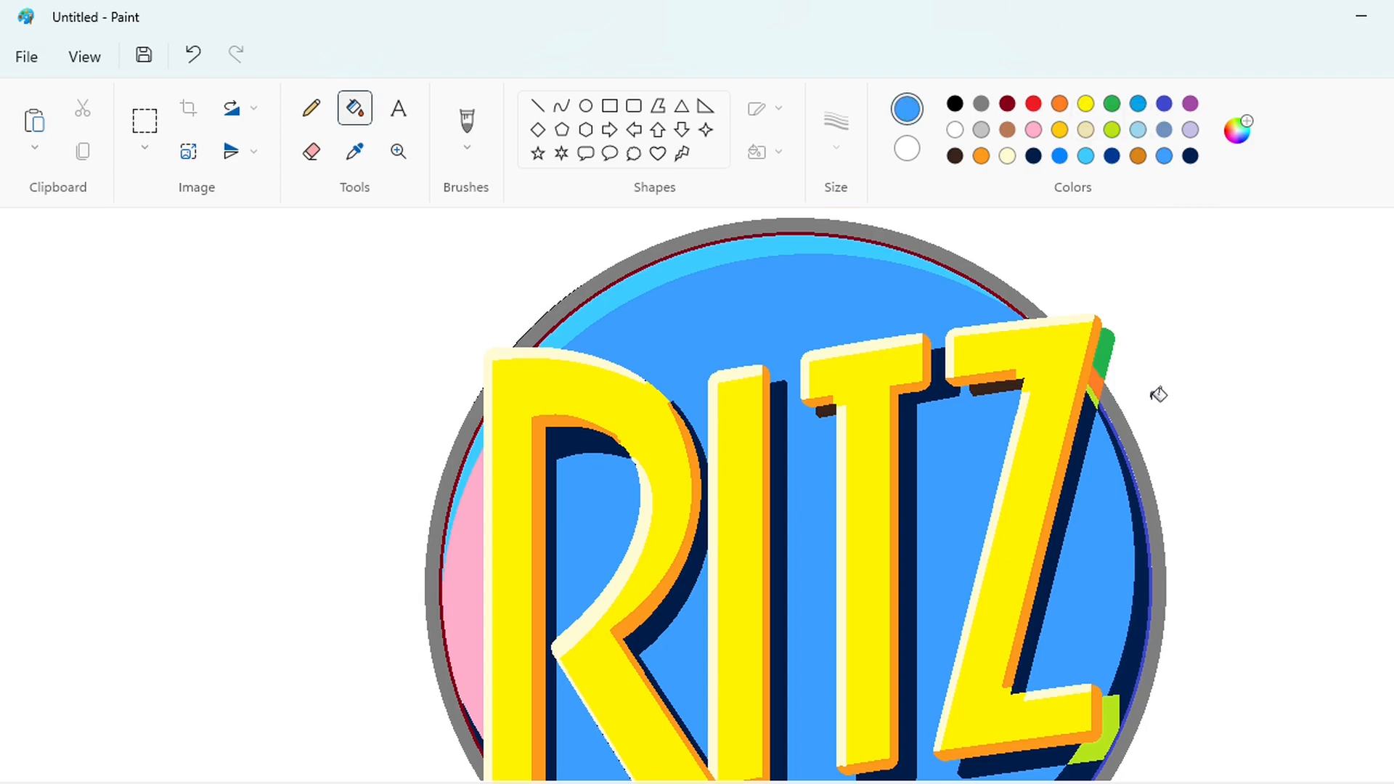
Mix a slightly darker yellow (#F2E600) and fill the badge's gray outer ring with it.
{"action": "scroll", "coordinate": [1235, 424], "scroll_direction": "down", "scroll_amount": 1}
{"action": "scroll", "coordinate": [1237, 423], "scroll_direction": "up", "scroll_amount": 1}
{"action": "left_click", "coordinate": [815, 193]}
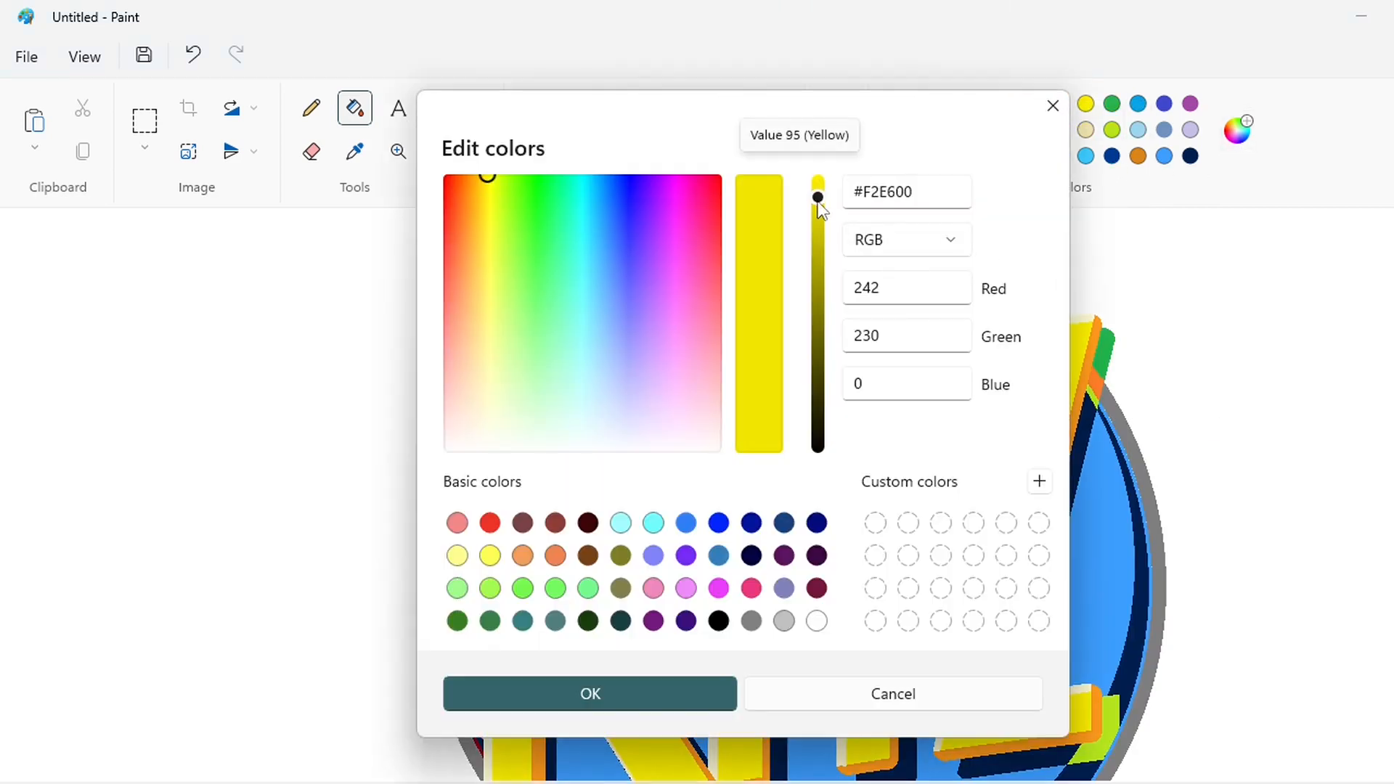
{"action": "left_click", "coordinate": [588, 690]}
{"action": "left_click", "coordinate": [1157, 523]}
{"action": "left_click", "coordinate": [1013, 294]}
{"action": "scroll", "coordinate": [989, 311], "scroll_direction": "down", "scroll_amount": 2}
Fill the thin inner ring outline along the badge's right and lower side with bright blue.
{"action": "scroll", "coordinate": [679, 600], "scroll_direction": "up", "scroll_amount": 4}
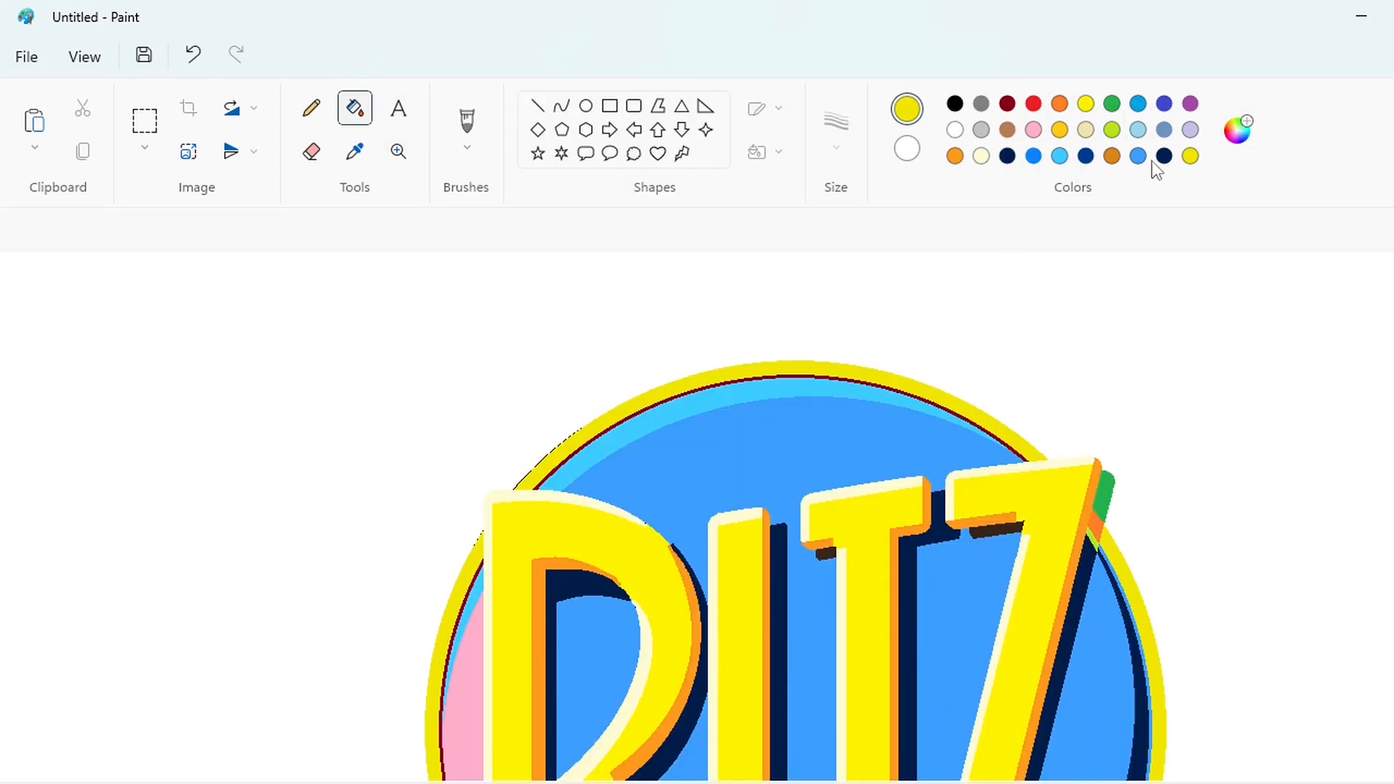
{"action": "left_click", "coordinate": [1164, 155]}
{"action": "left_click", "coordinate": [1138, 155]}
{"action": "scroll", "coordinate": [1005, 233], "scroll_direction": "down", "scroll_amount": 2}
{"action": "left_click", "coordinate": [906, 252]}
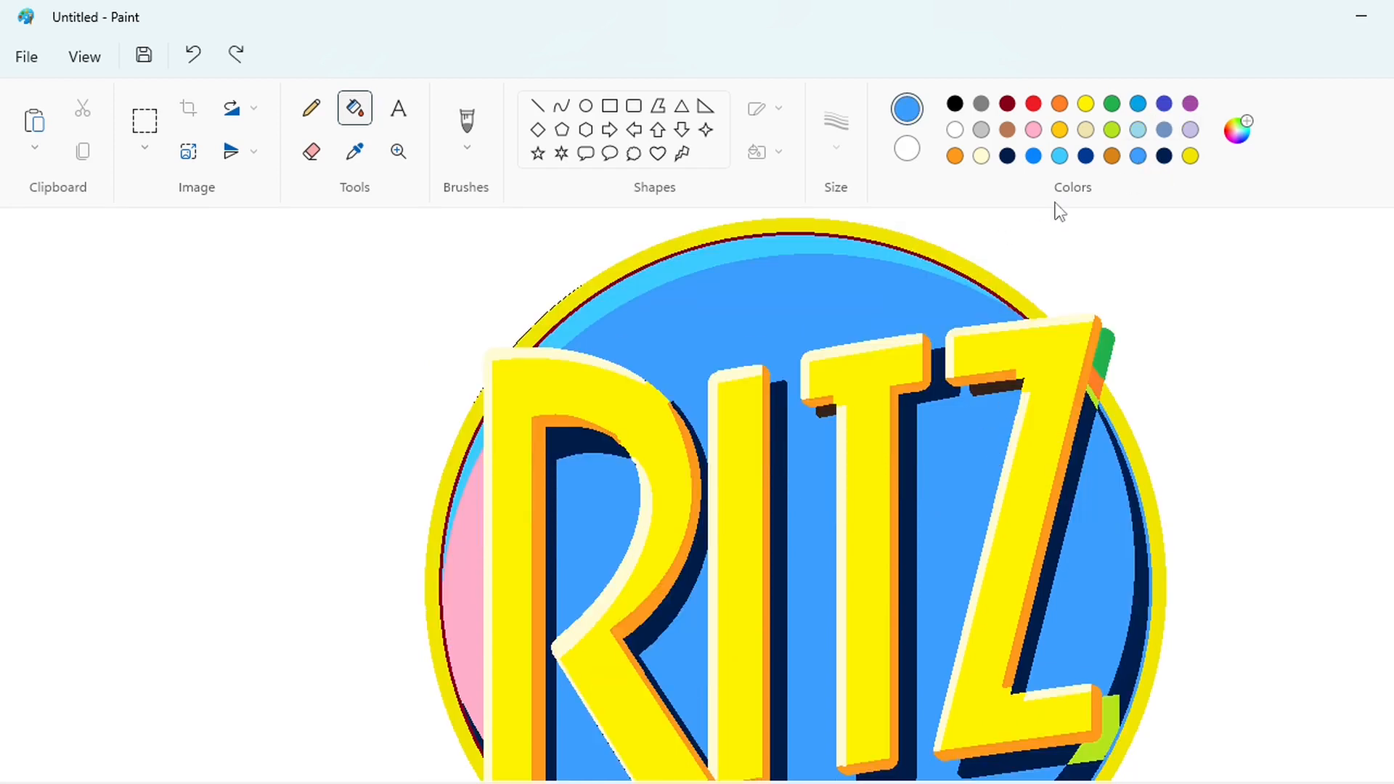
{"action": "left_click", "coordinate": [1114, 407]}
{"action": "key", "text": "ctrl+z"}
{"action": "left_click", "coordinate": [1142, 466]}
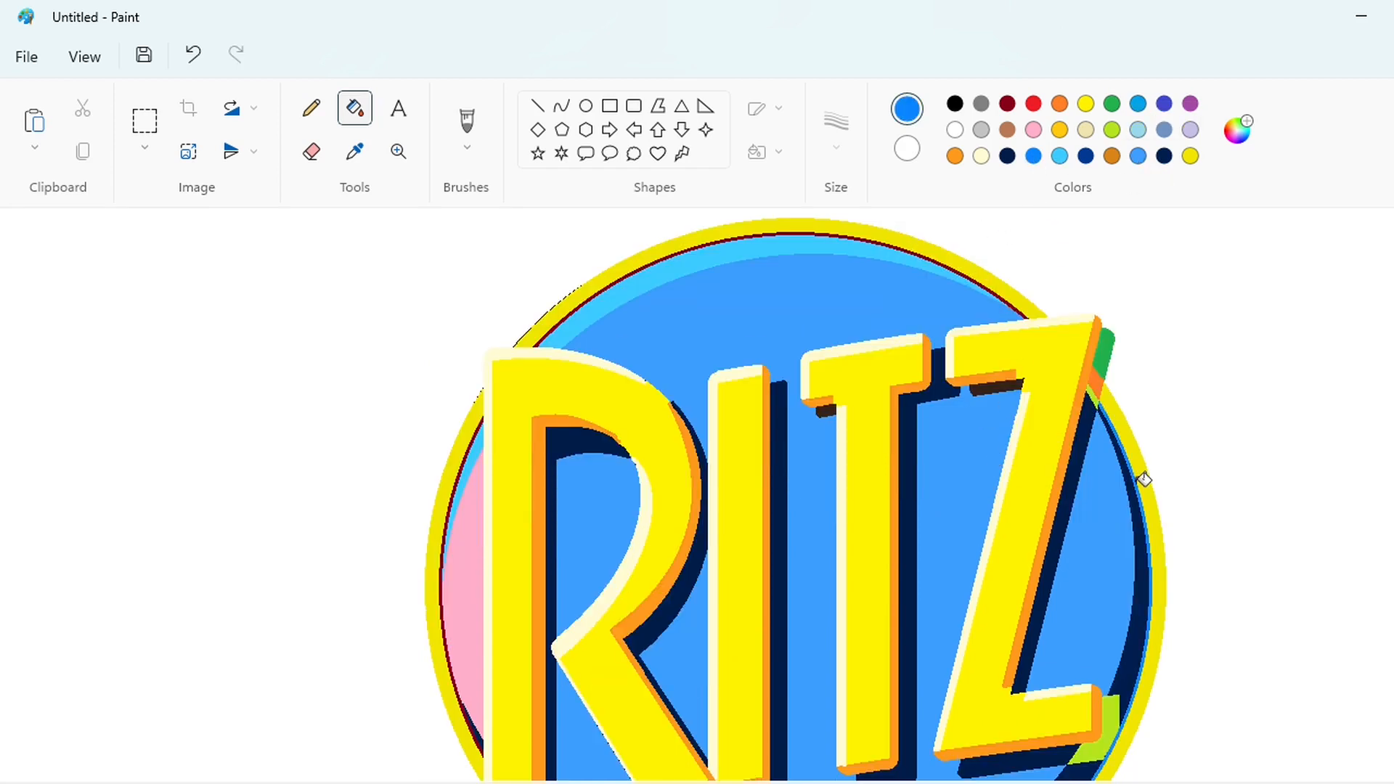
{"action": "left_click", "coordinate": [1101, 498]}
{"action": "key", "text": "ctrl+z"}
{"action": "scroll", "coordinate": [1101, 500], "scroll_direction": "down", "scroll_amount": 5}
{"action": "scroll", "coordinate": [1101, 486], "scroll_direction": "up", "scroll_amount": 5}
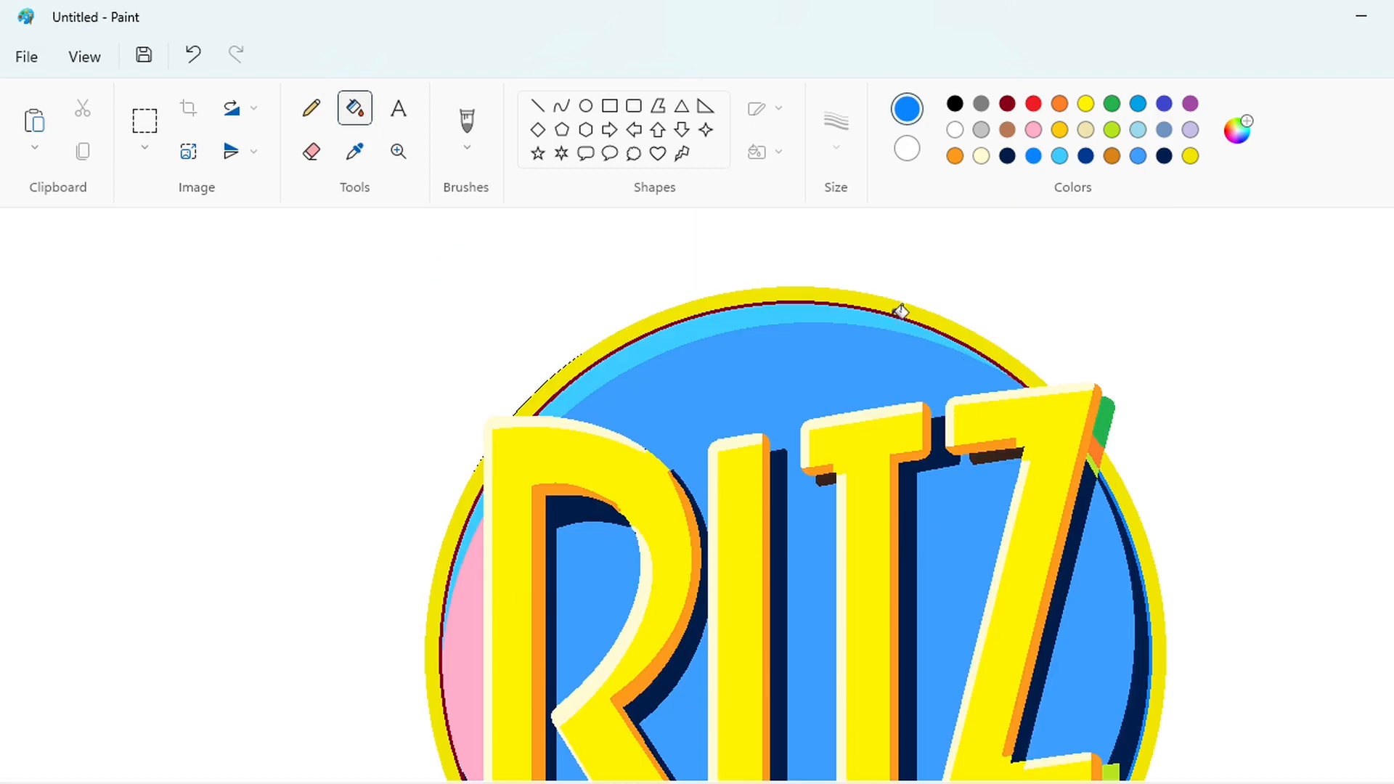
Fill the dark red inner ring outline with bright blue and the pink area beside the R's stem with the background's light blue.
{"action": "left_click", "coordinate": [899, 310]}
{"action": "scroll", "coordinate": [899, 313], "scroll_direction": "down", "scroll_amount": 2}
{"action": "left_click", "coordinate": [468, 590]}
{"action": "left_click", "coordinate": [591, 436]}
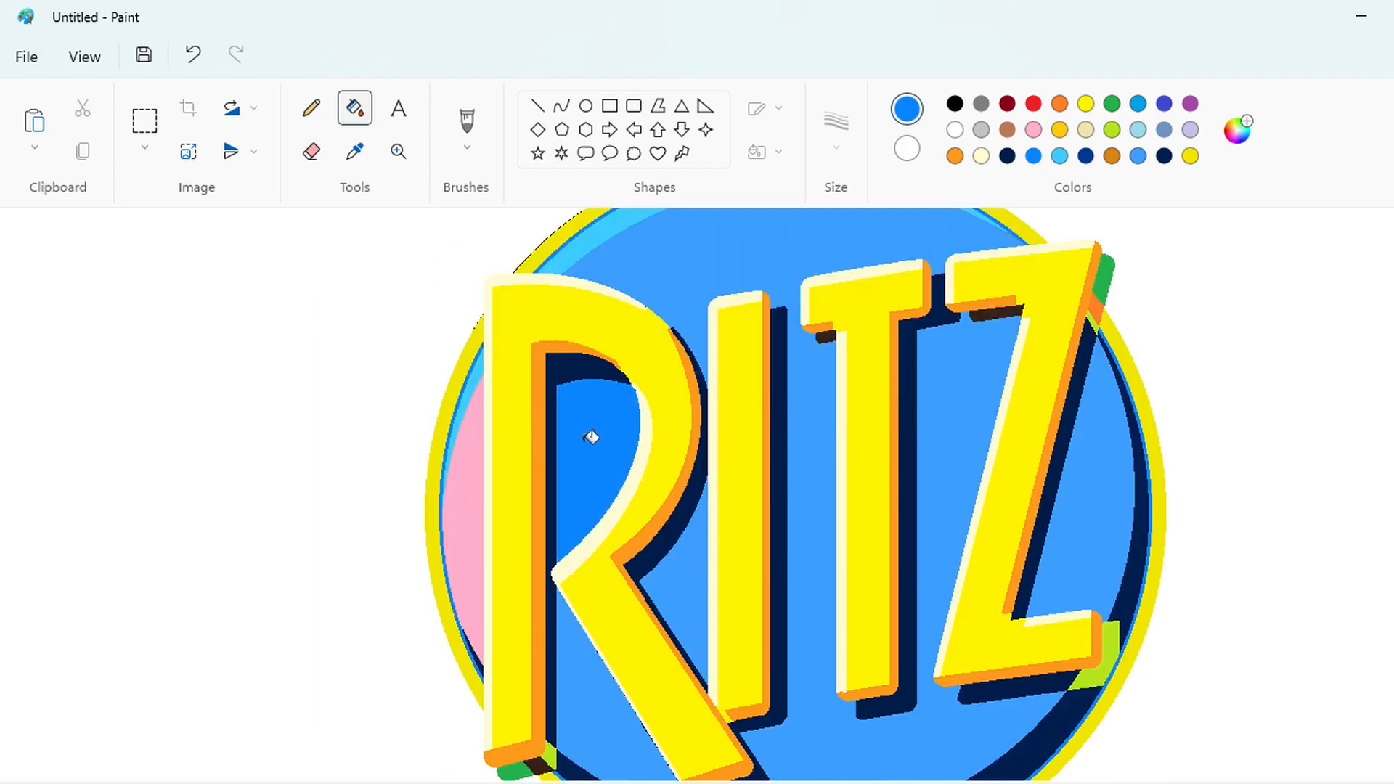
{"action": "key", "text": "ctrl+z"}
{"action": "left_click", "coordinate": [479, 567]}
Fill the green shadow patches at the R's foot and the Z's upper end with dark orange.
{"action": "scroll", "coordinate": [753, 621], "scroll_direction": "down", "scroll_amount": 3}
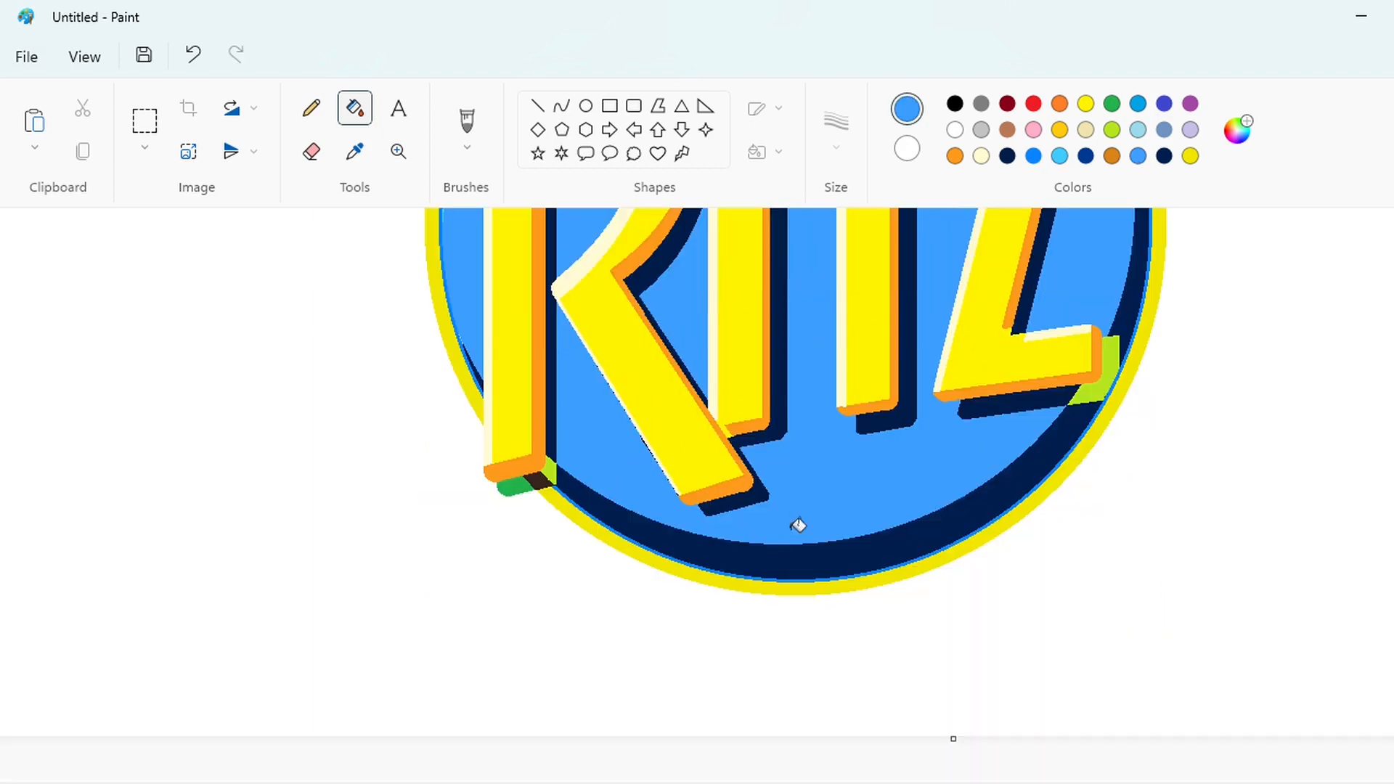
{"action": "left_click", "coordinate": [1112, 156]}
{"action": "scroll", "coordinate": [1176, 460], "scroll_direction": "up", "scroll_amount": 4}
{"action": "scroll", "coordinate": [1220, 428], "scroll_direction": "down", "scroll_amount": 3}
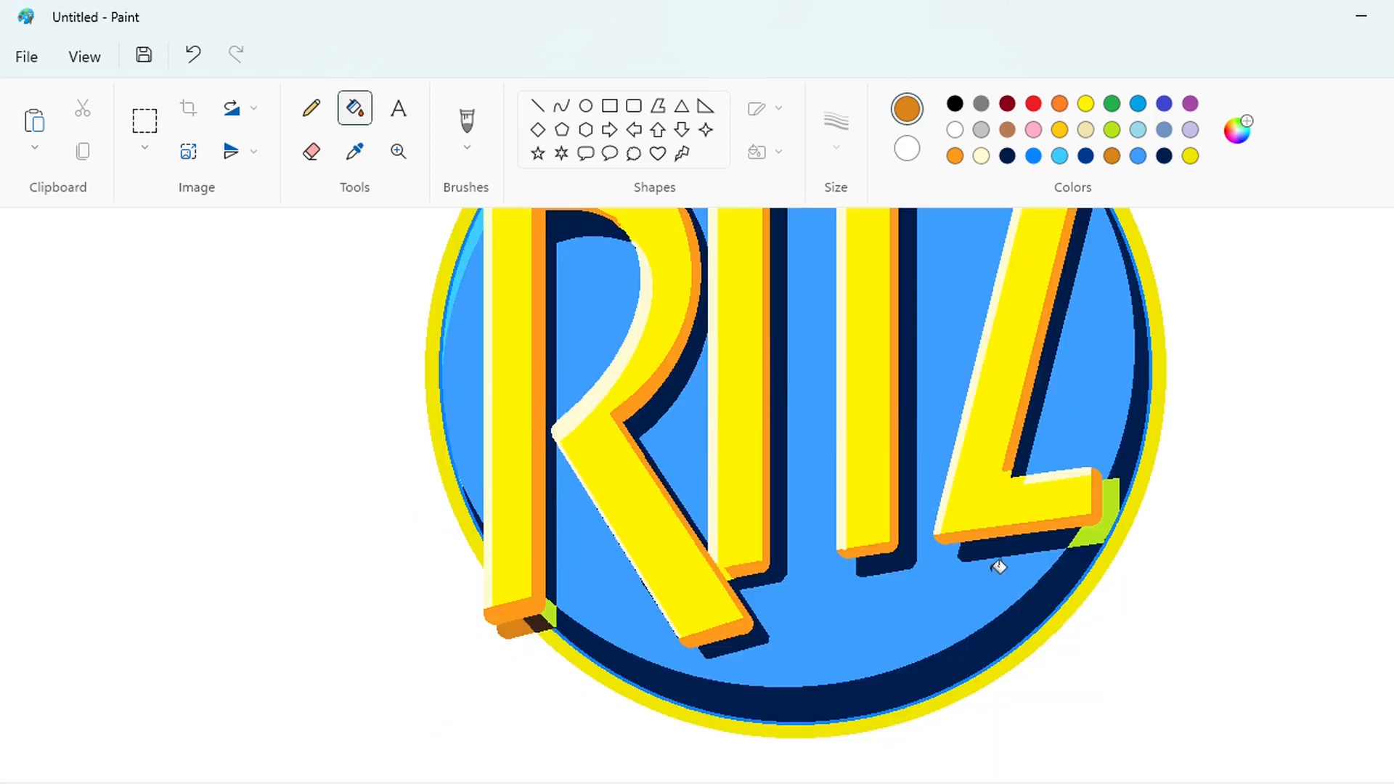
Mix a dark yellow (#B8AE00) and fill the dark brown overlap patch below the R's stem with it.
{"action": "left_click", "coordinate": [1191, 155]}
{"action": "left_click", "coordinate": [1238, 129]}
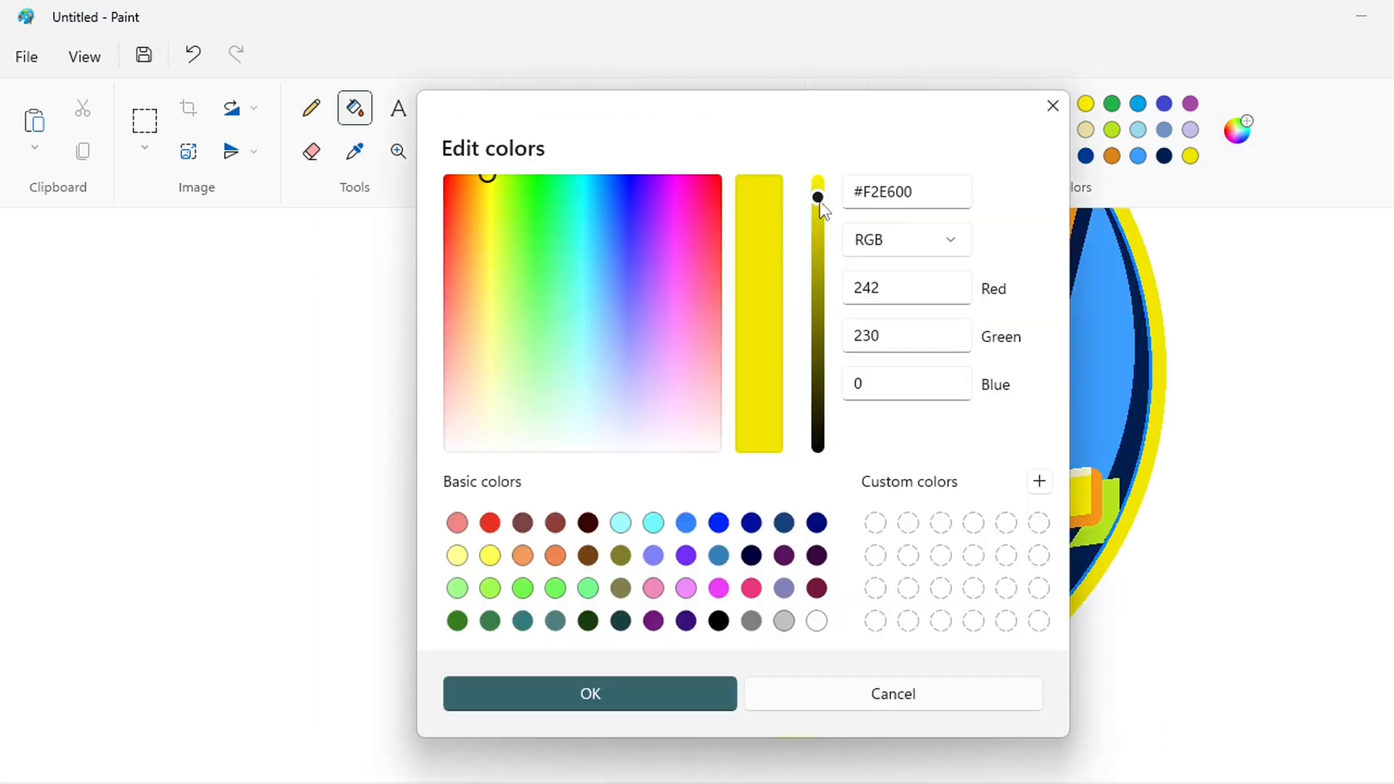
{"action": "left_click_drag", "start_coordinate": [818, 198], "coordinate": [817, 257]}
{"action": "left_click", "coordinate": [630, 685]}
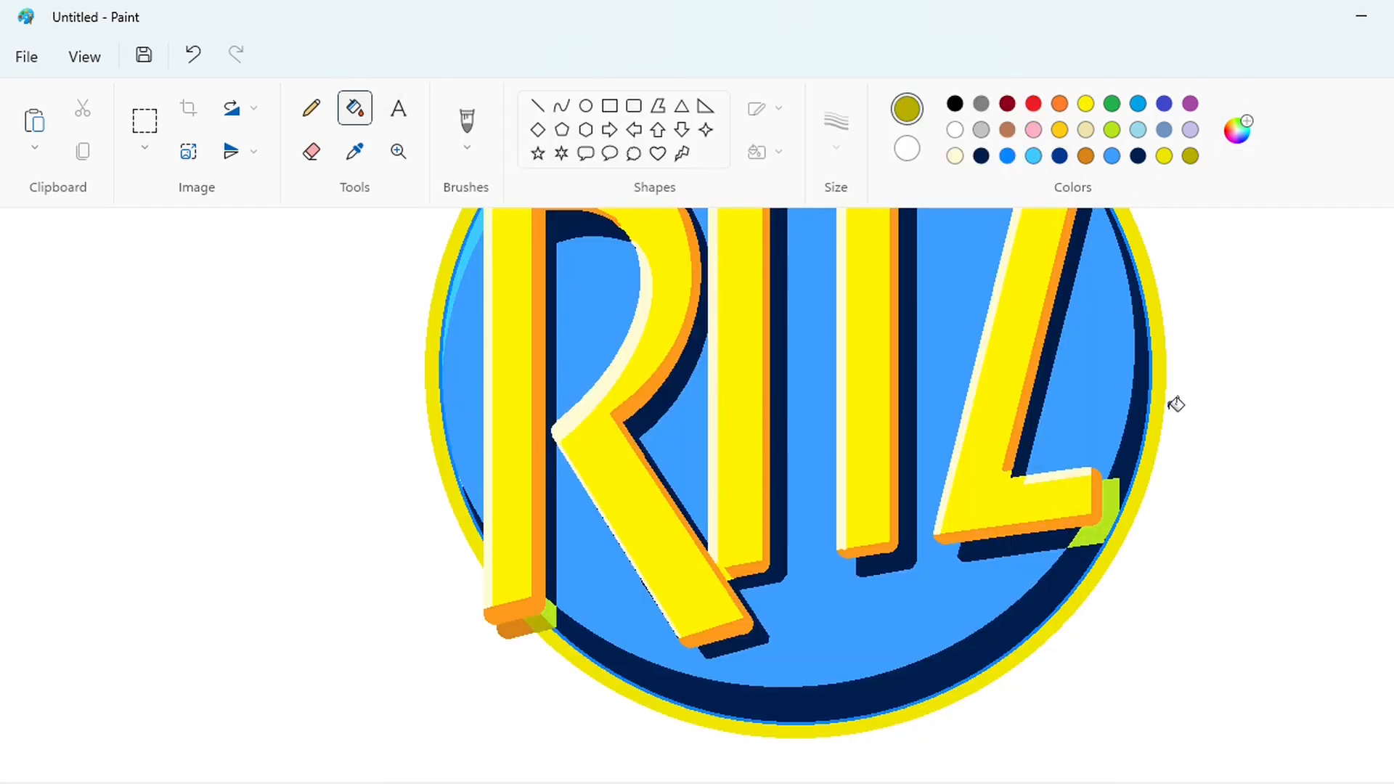
{"action": "scroll", "coordinate": [1176, 404], "scroll_direction": "up", "scroll_amount": 3}
Mix a dark golden orange for the overlap patch beside the Z's upper end.
{"action": "left_click", "coordinate": [1238, 129]}
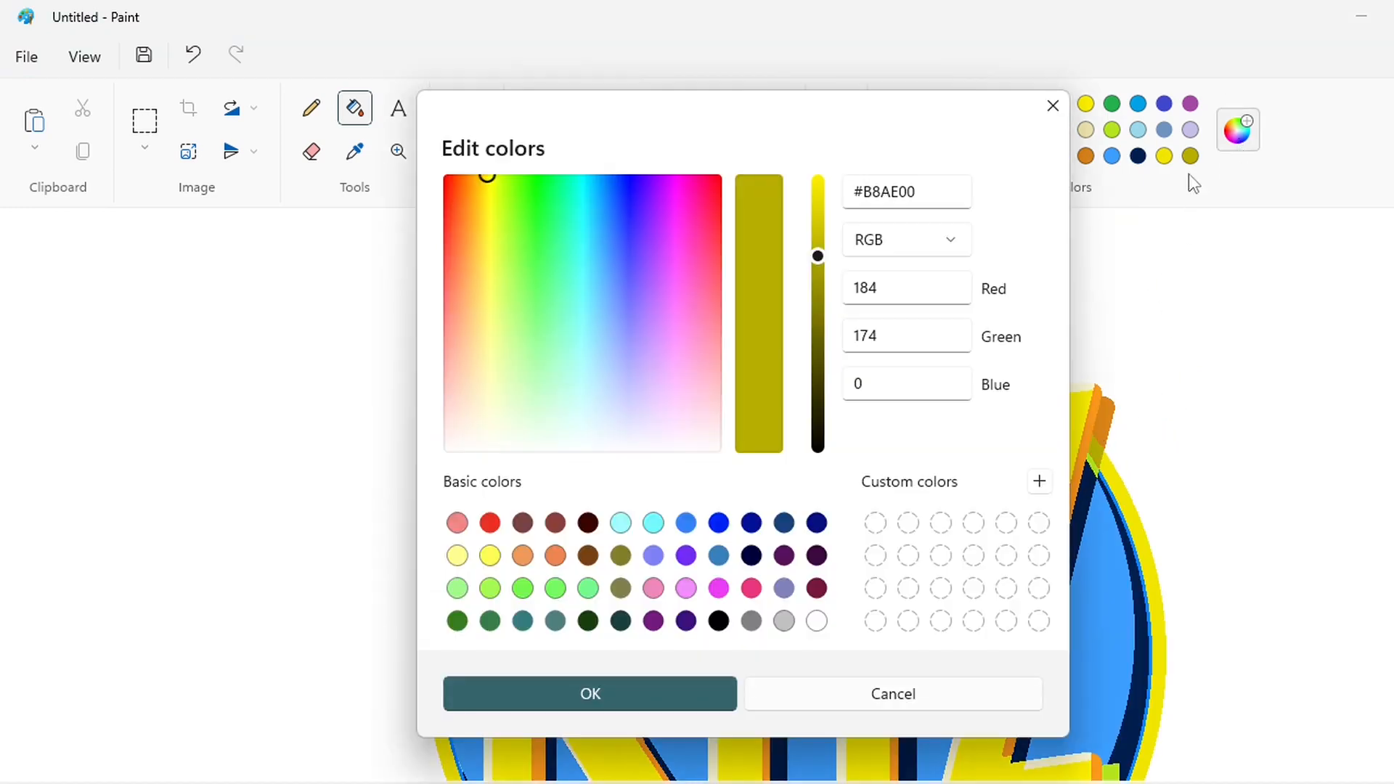
{"action": "left_click", "coordinate": [473, 189]}
{"action": "left_click", "coordinate": [818, 230]}
{"action": "left_click", "coordinate": [650, 692]}
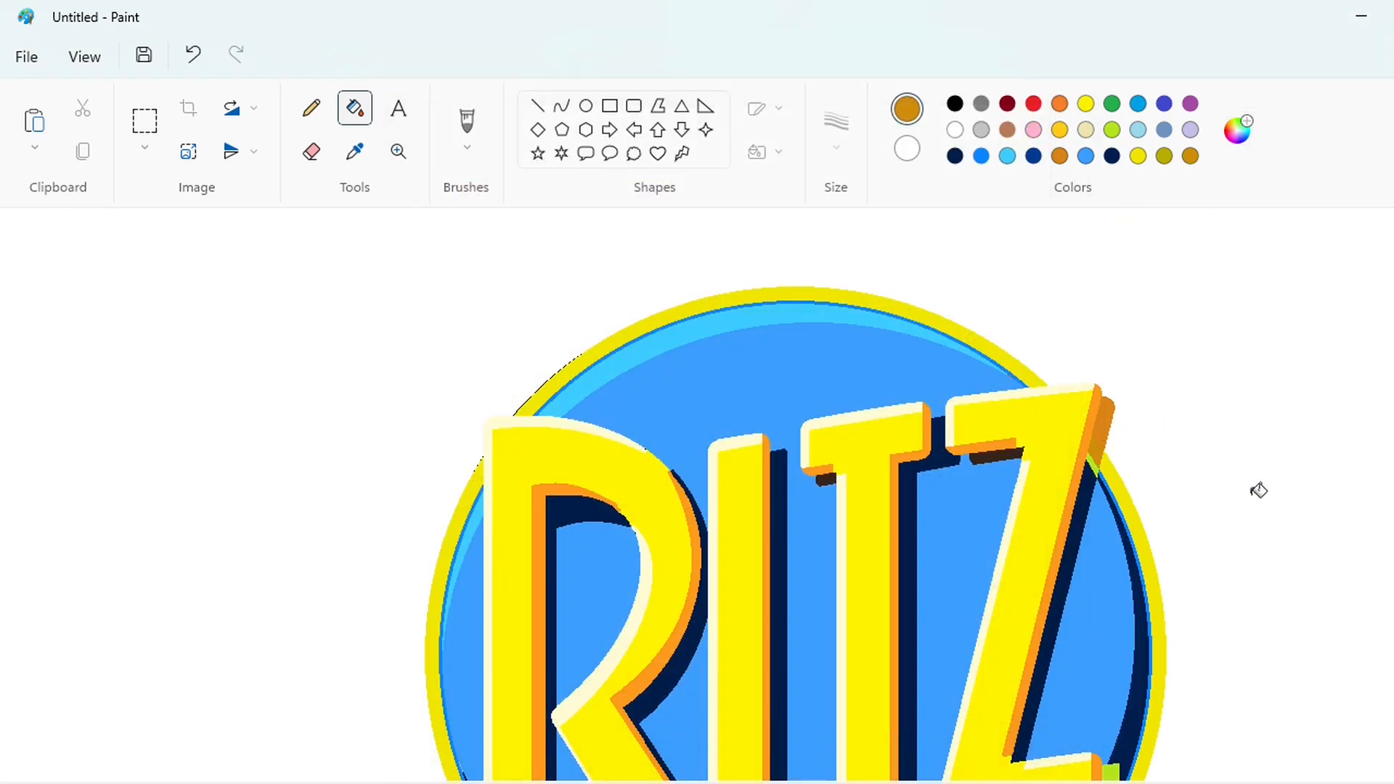
Fill the overlap patch where the Z's upper end crosses the ring with the dark yellow #B8AE00.
{"action": "left_click", "coordinate": [1164, 155]}
{"action": "left_click", "coordinate": [1097, 453]}
{"action": "scroll", "coordinate": [1213, 481], "scroll_direction": "down", "scroll_amount": 3}
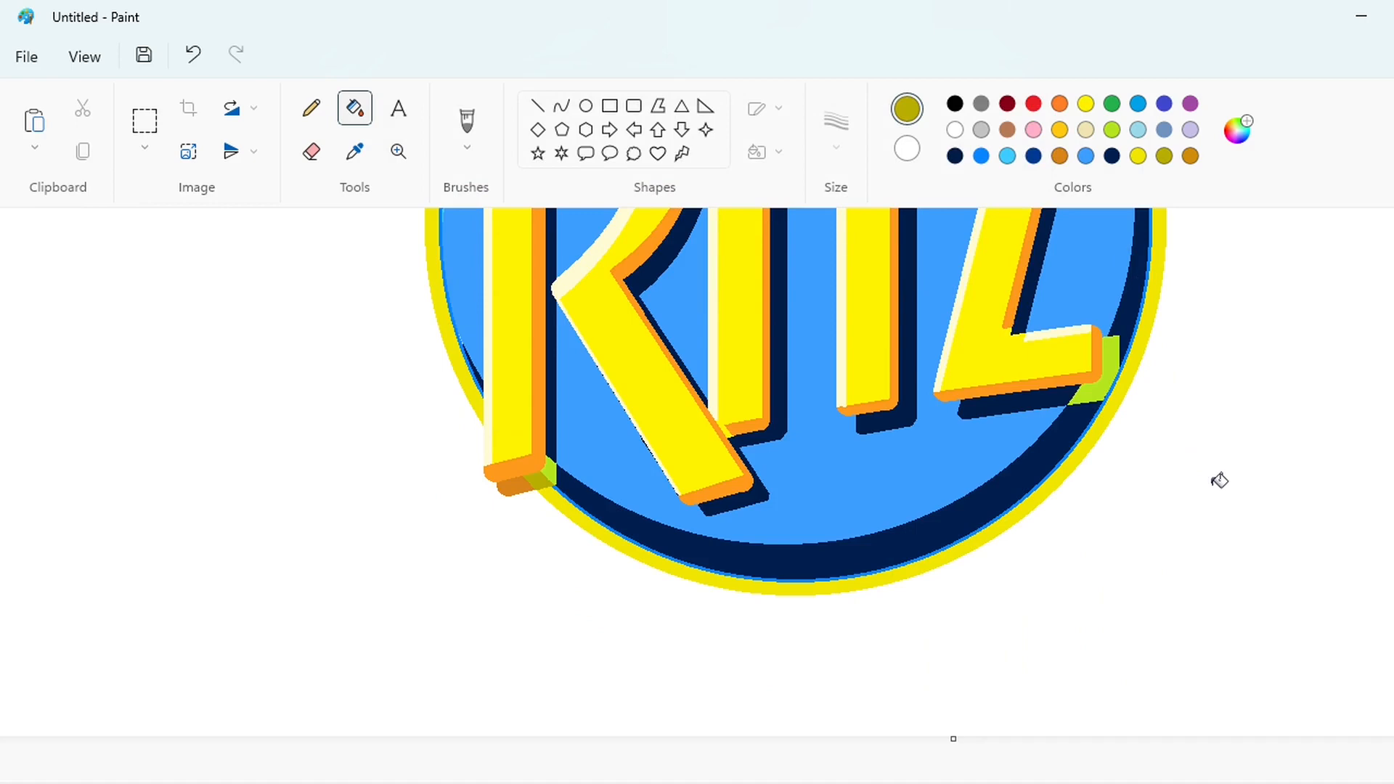
Try a dark navy mixed from the dark blue #023991 for the lime green shadow overlap patches.
{"action": "scroll", "coordinate": [1220, 481], "scroll_direction": "up", "scroll_amount": 3}
{"action": "left_click", "coordinate": [1112, 156]}
{"action": "double_click", "coordinate": [1033, 155]}
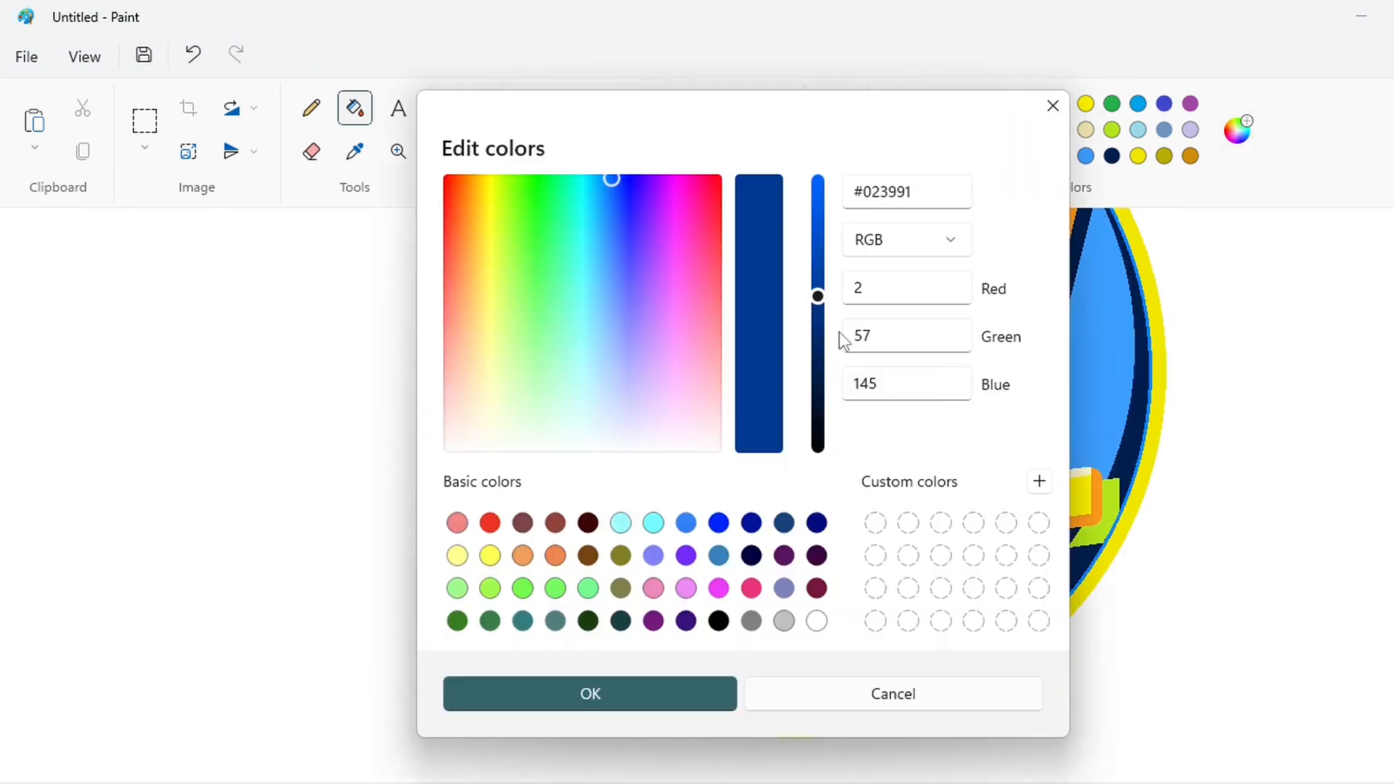
{"action": "left_click", "coordinate": [818, 350]}
{"action": "left_click", "coordinate": [669, 691]}
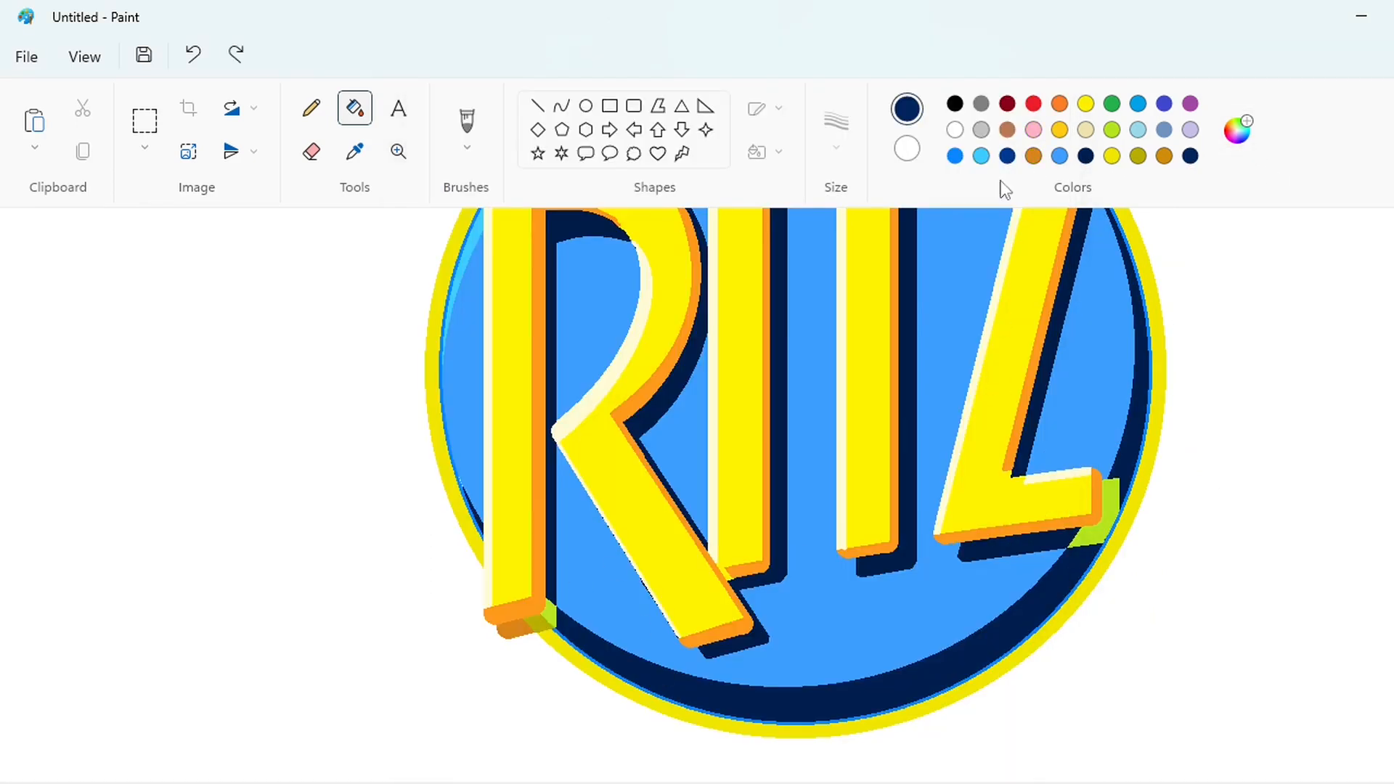
Mix a near-black navy and fill the lime green shadow overlap patches beside the R's foot and the Z's lower end.
{"action": "left_click", "coordinate": [1236, 132]}
{"action": "left_click", "coordinate": [815, 396]}
{"action": "left_click", "coordinate": [633, 687]}
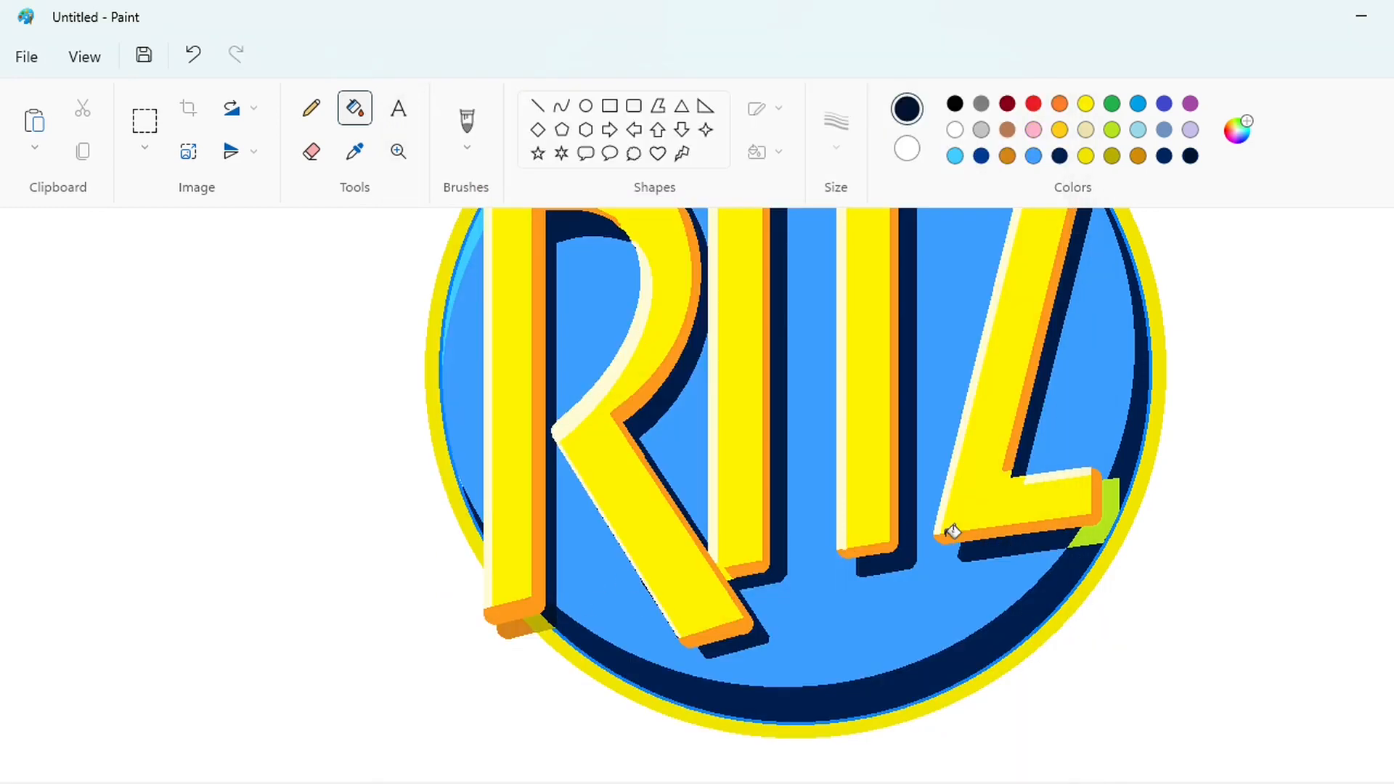
{"action": "scroll", "coordinate": [1273, 644], "scroll_direction": "up", "scroll_amount": 3}
{"action": "scroll", "coordinate": [1273, 644], "scroll_direction": "down", "scroll_amount": 4}
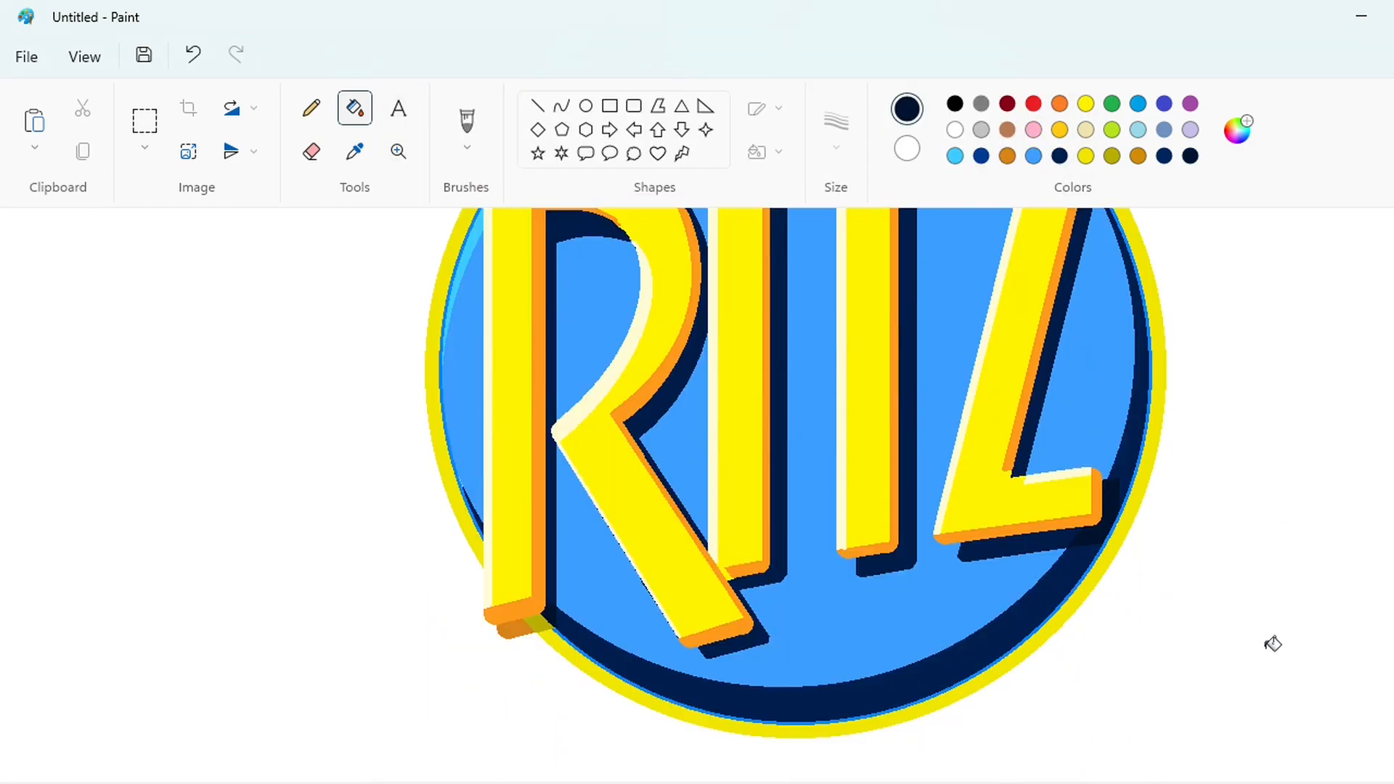
Mix a slightly darker version of the light blue and fill the badge's background sections around the letters with it.
{"action": "double_click", "coordinate": [1033, 156]}
{"action": "left_click", "coordinate": [656, 694]}
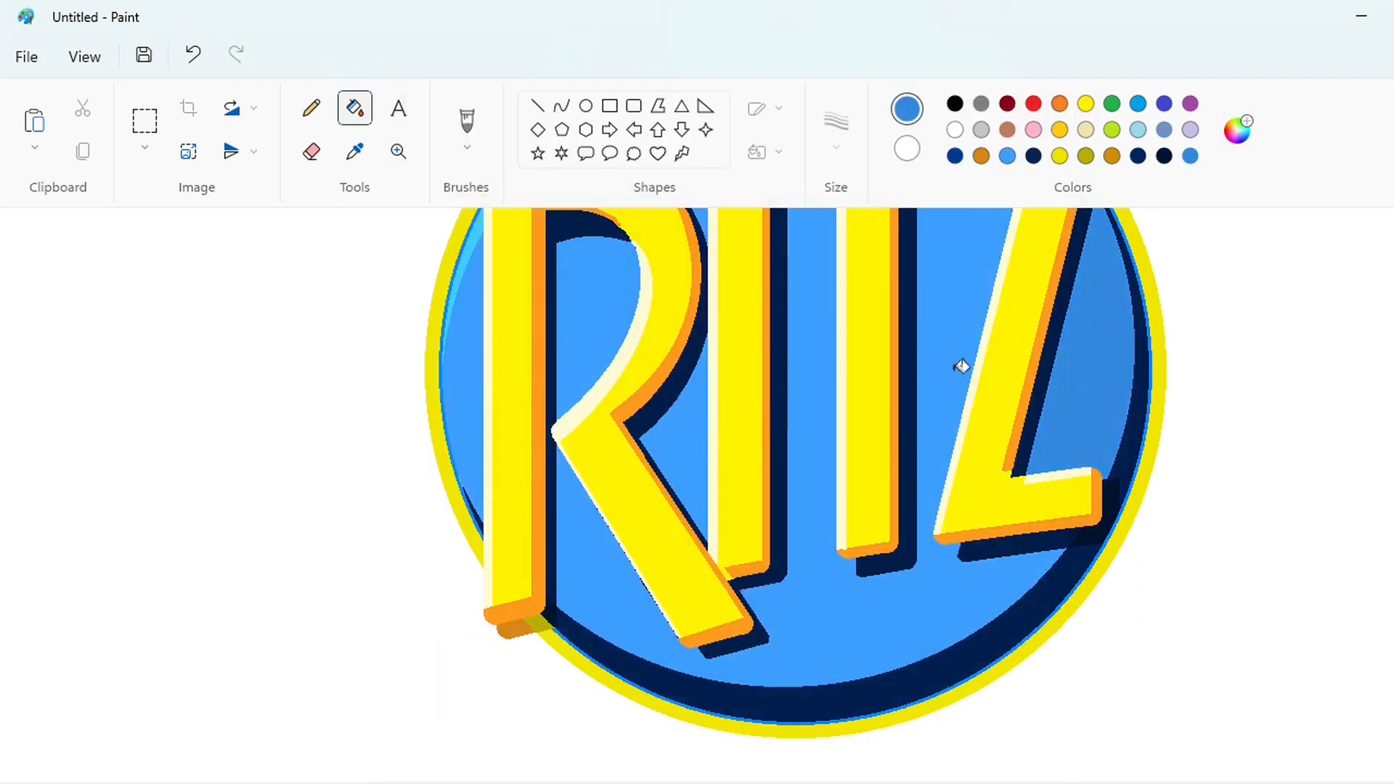
{"action": "left_click", "coordinate": [958, 364]}
{"action": "scroll", "coordinate": [1073, 685], "scroll_direction": "up", "scroll_amount": 5}
{"action": "scroll", "coordinate": [1269, 692], "scroll_direction": "down", "scroll_amount": 5}
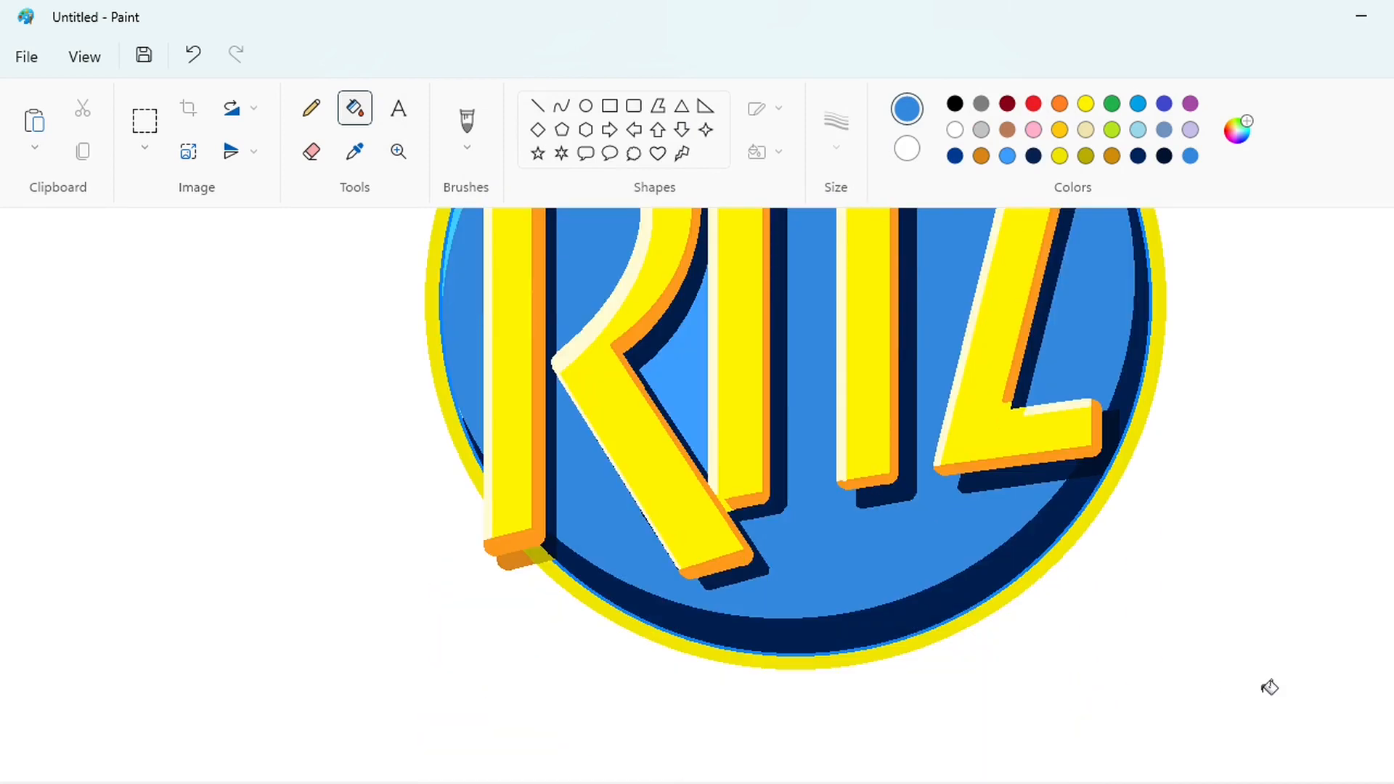
{"action": "scroll", "coordinate": [1266, 685], "scroll_direction": "up", "scroll_amount": 5}
{"action": "scroll", "coordinate": [1299, 737], "scroll_direction": "down", "scroll_amount": 3}
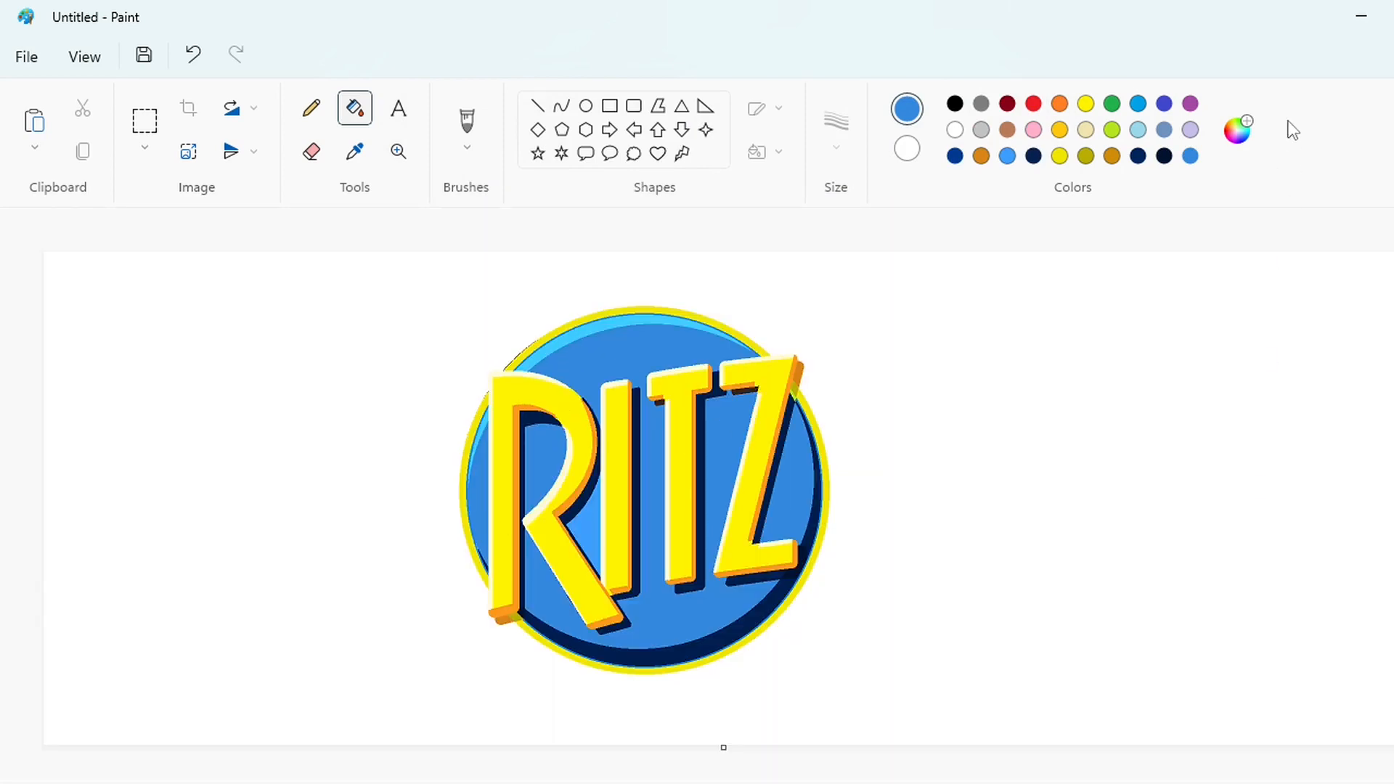